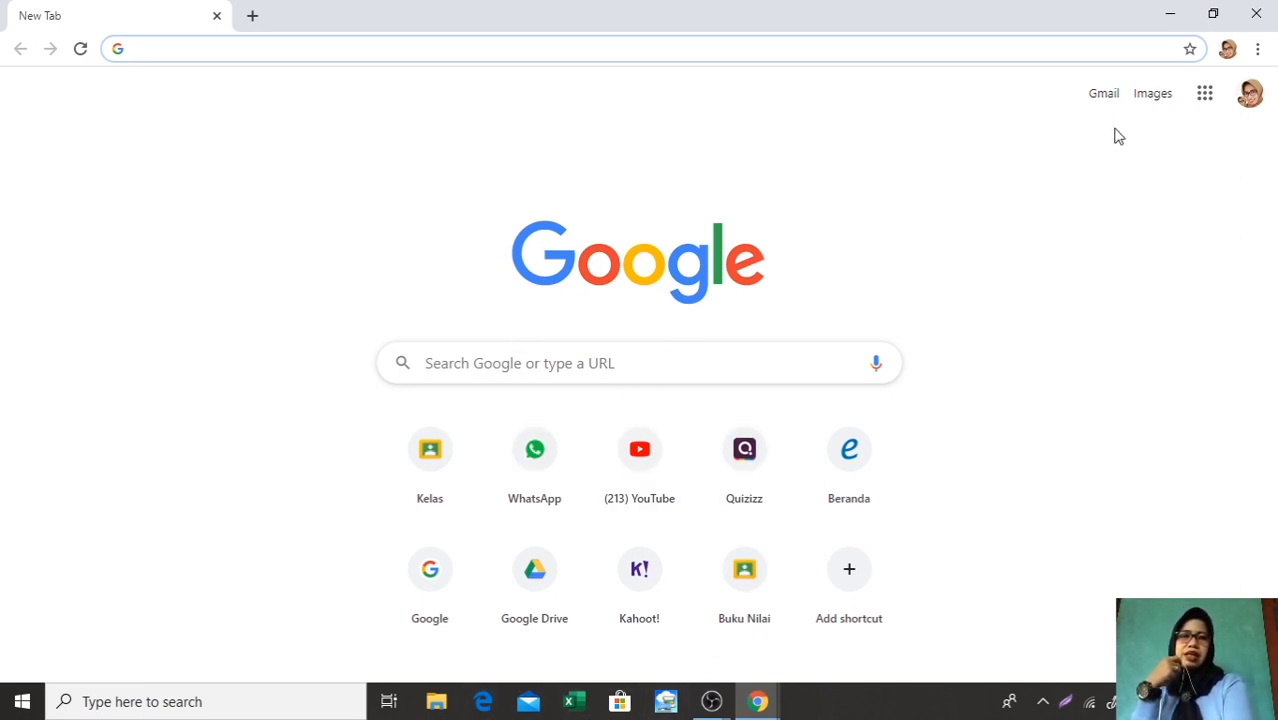
Open Google Classroom from the Google apps in the current browser tab
{"action": "left_click", "coordinate": [1206, 95]}
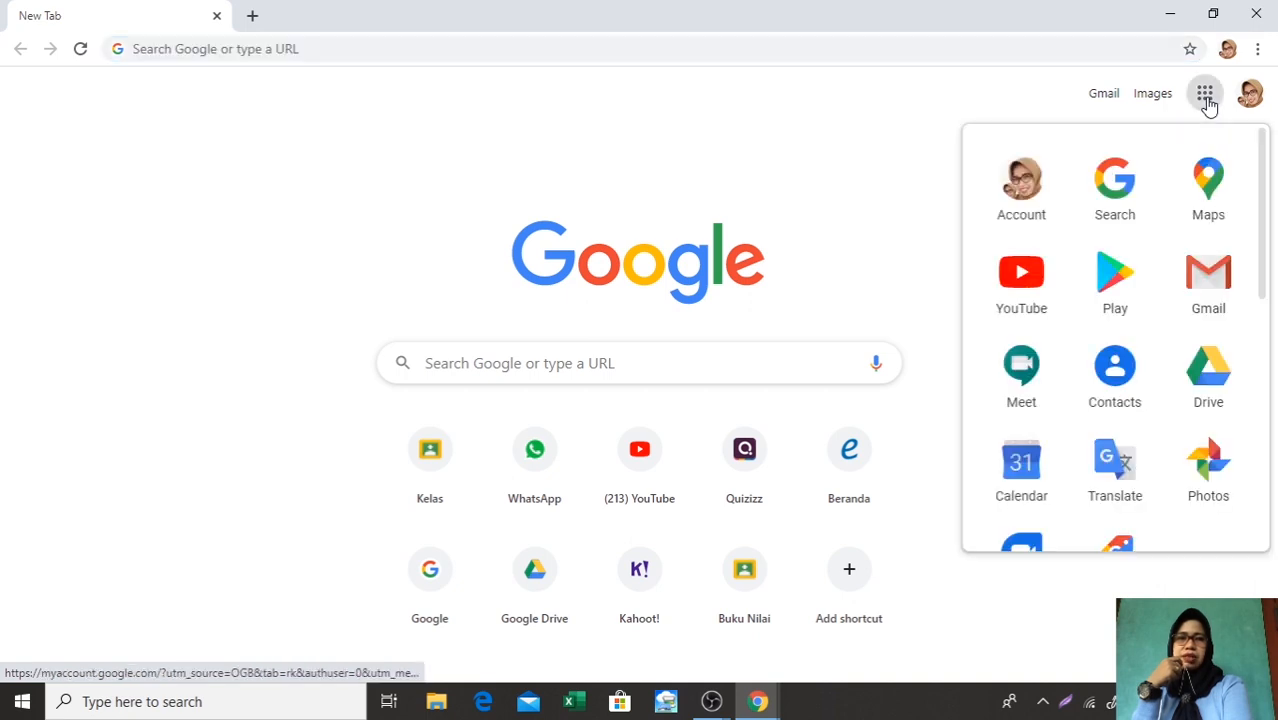
{"action": "scroll", "coordinate": [1143, 234], "scroll_direction": "down", "scroll_amount": 5}
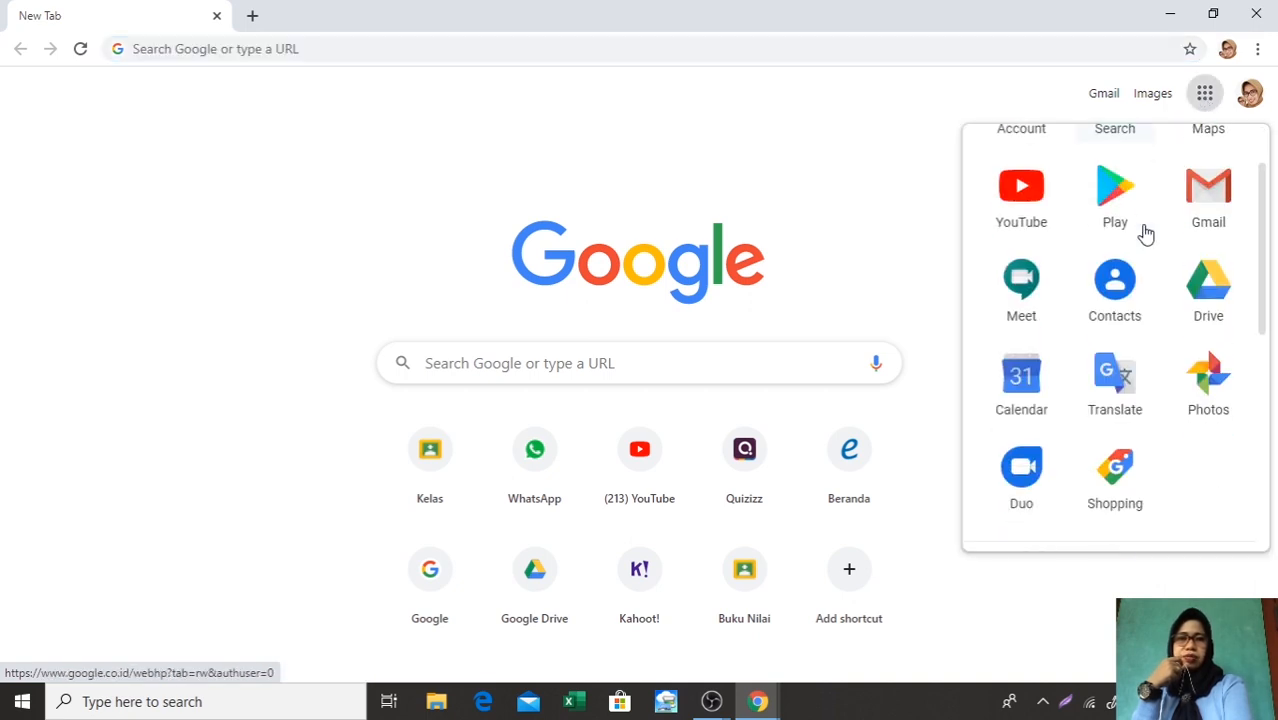
{"action": "scroll", "coordinate": [1145, 233], "scroll_direction": "down", "scroll_amount": 5}
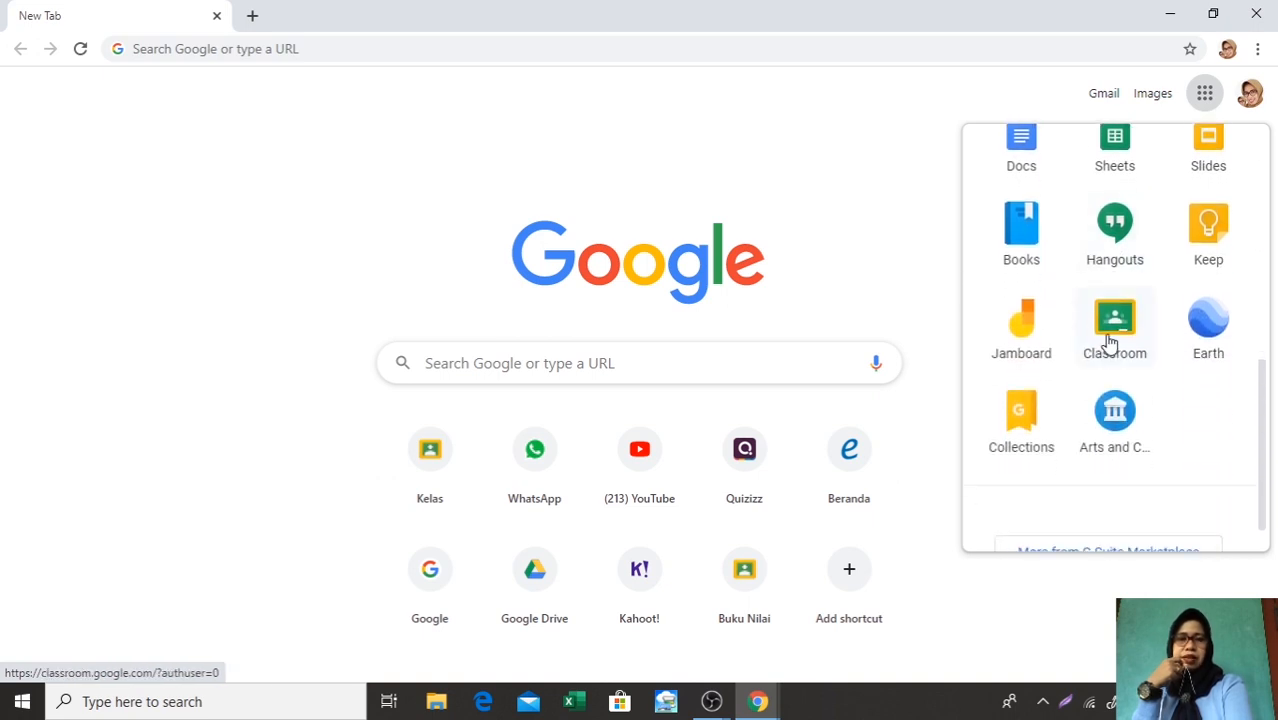
{"action": "left_click", "coordinate": [1112, 342]}
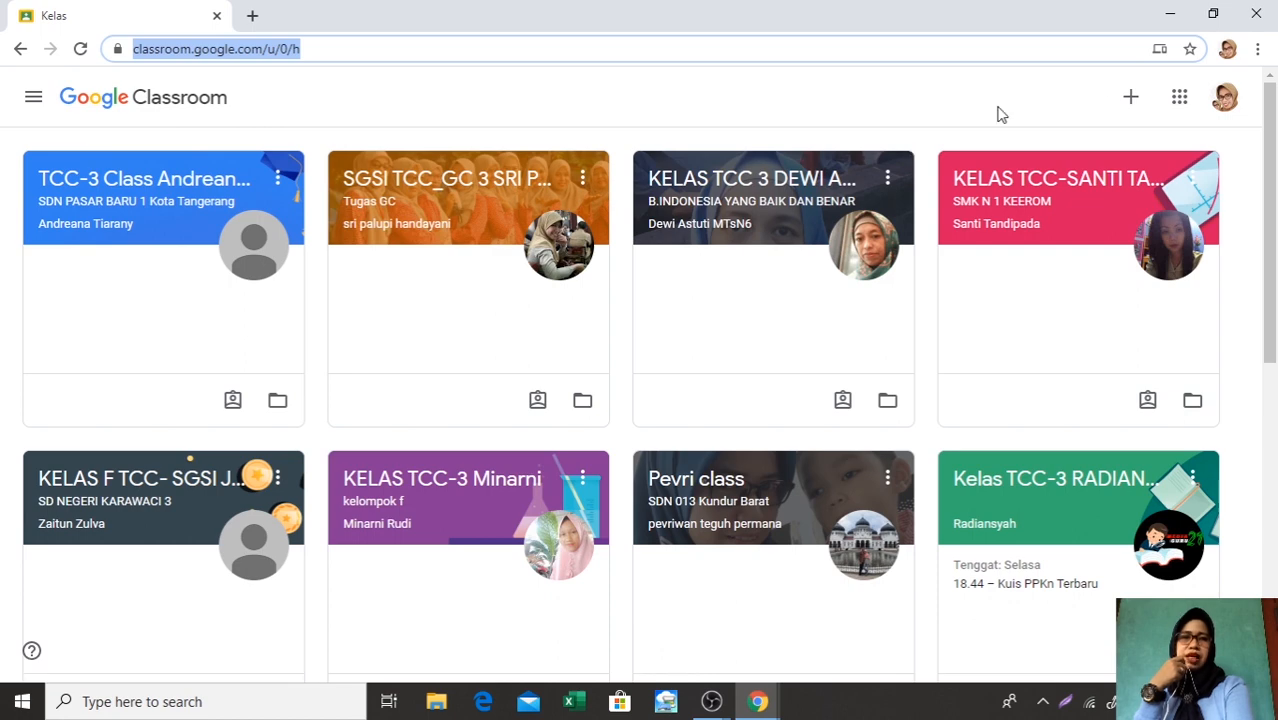
Start creating a new class and accept the notice confirming that Classroom is not being used at a school with students
{"action": "left_click", "coordinate": [1131, 104]}
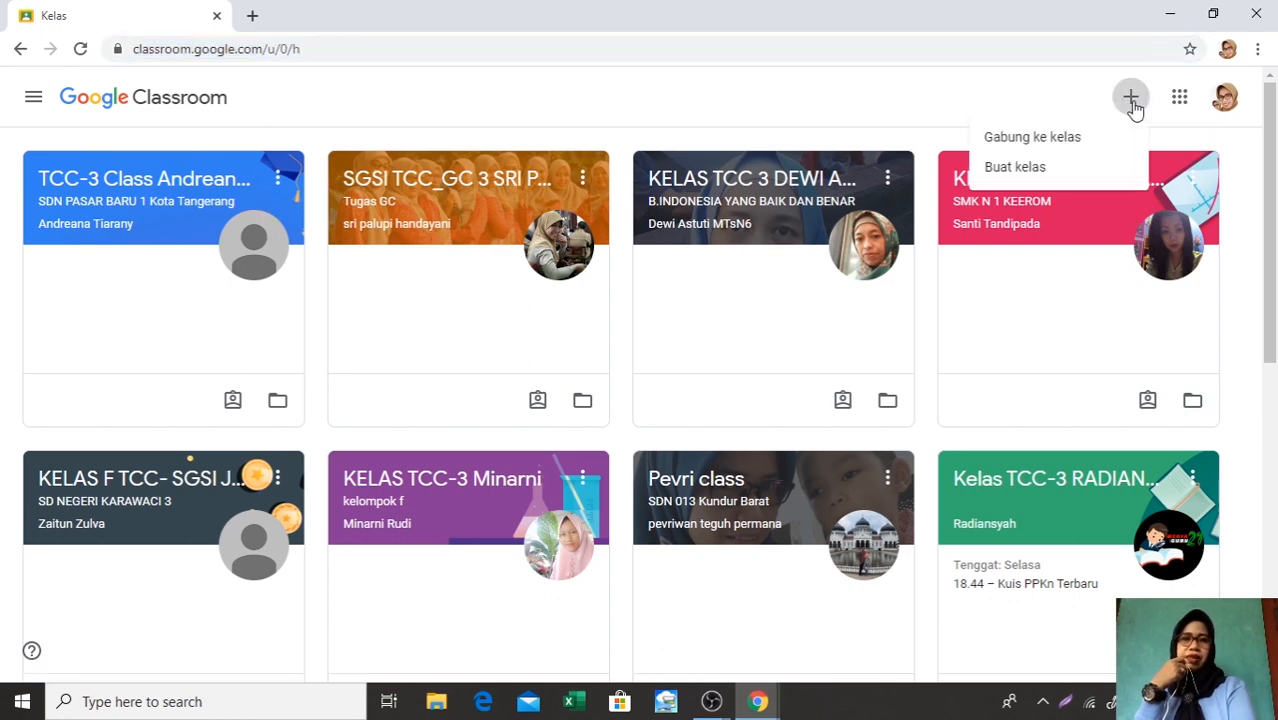
{"action": "left_click", "coordinate": [1040, 170]}
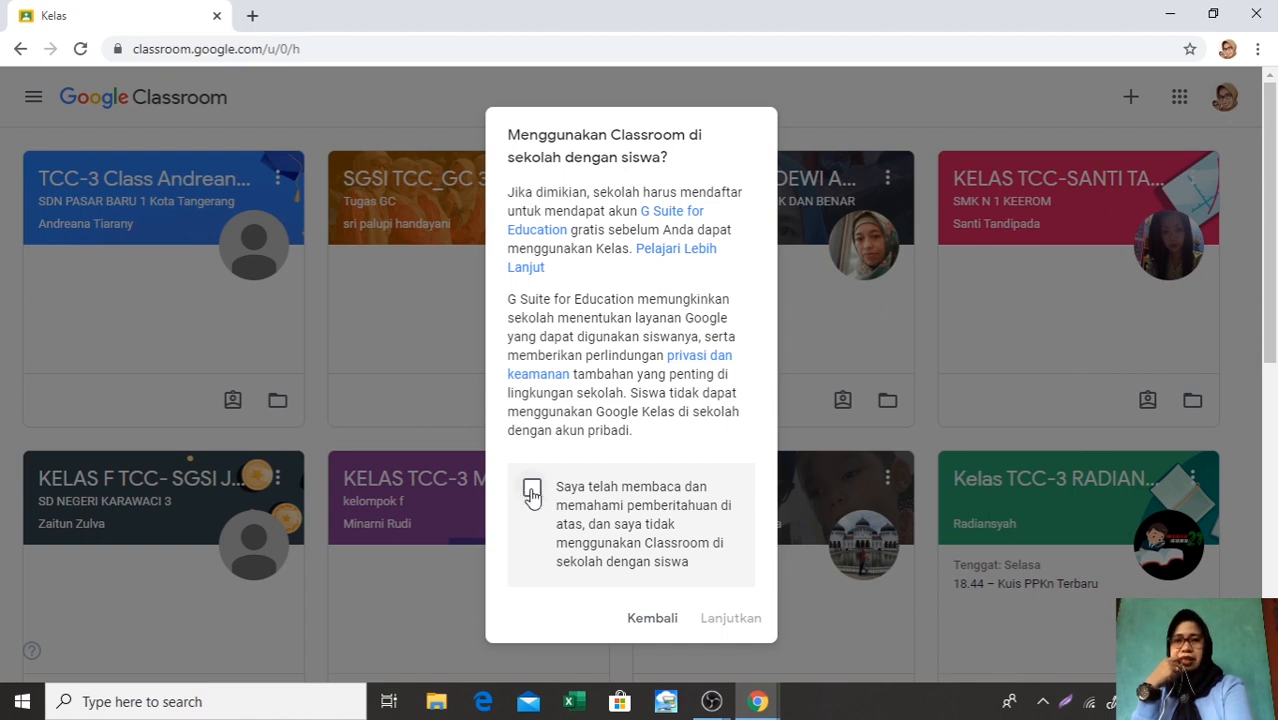
{"action": "left_click", "coordinate": [531, 490]}
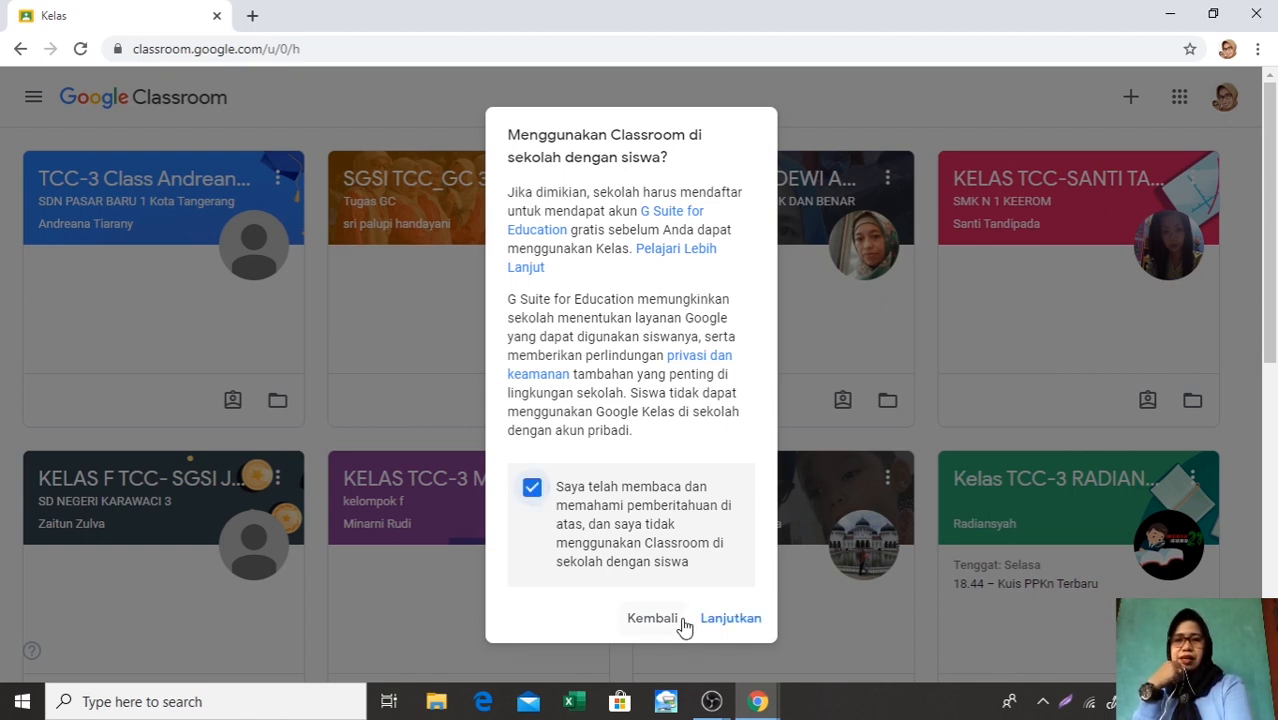
{"action": "left_click", "coordinate": [714, 622]}
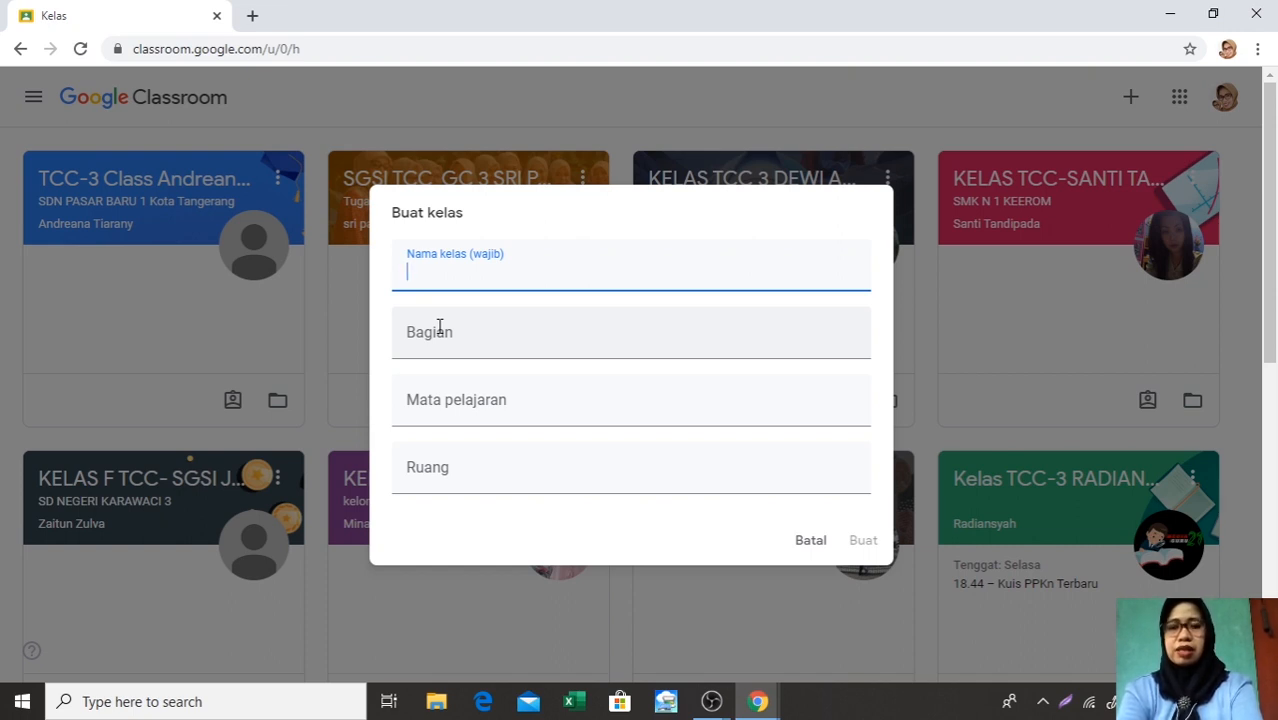
Enter KELAS IPA 6B as the name of the new class
{"action": "type", "text": "KEL"}
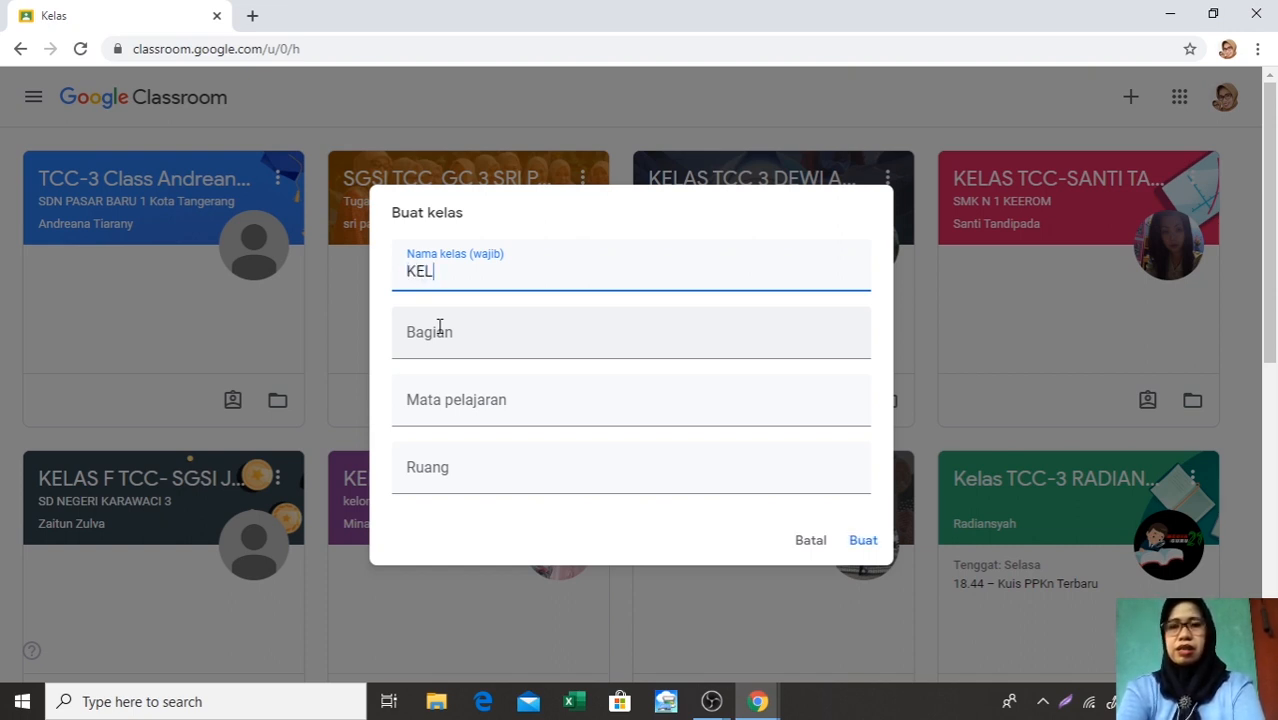
{"action": "type", "text": "AS "}
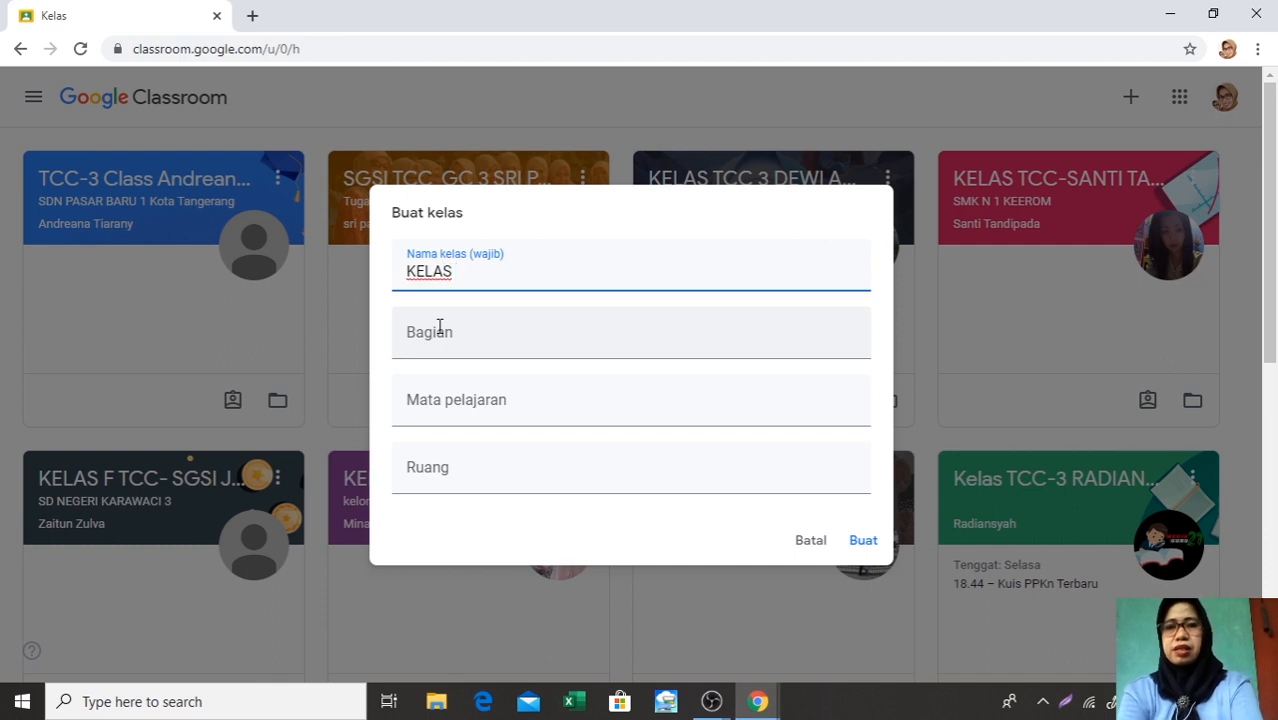
{"action": "type", "text": "IPA"}
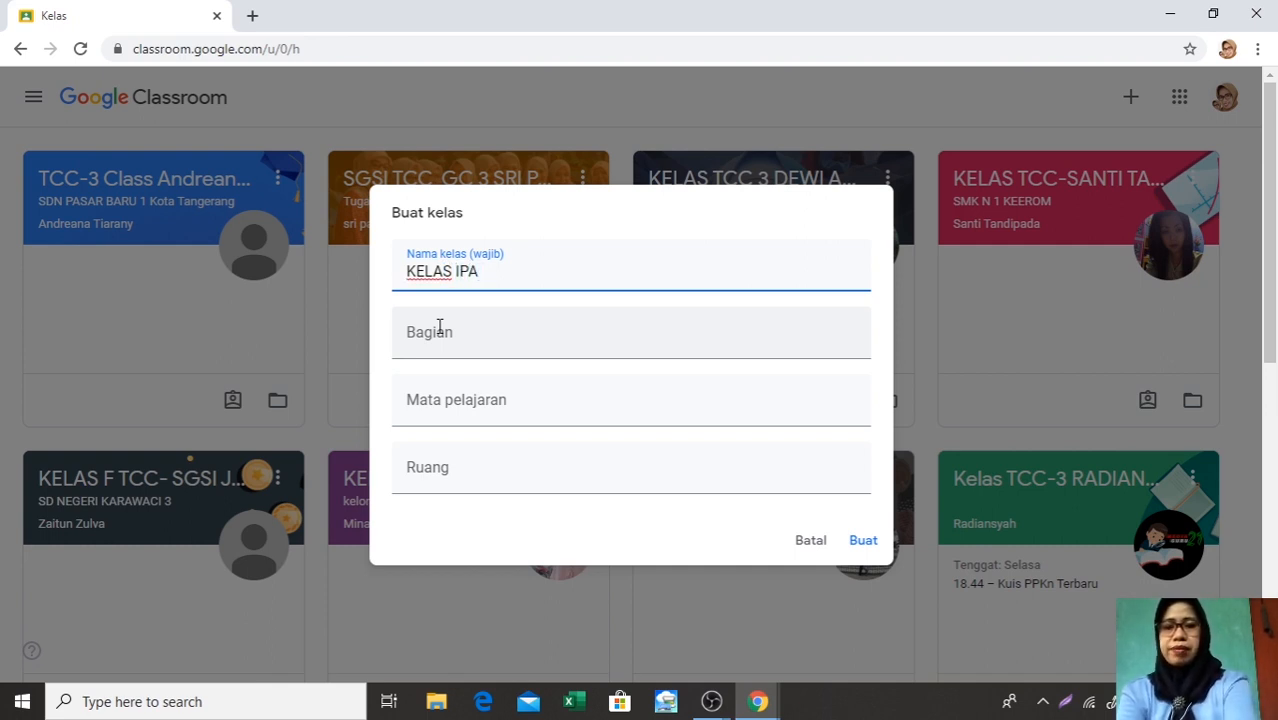
{"action": "type", "text": " 6B"}
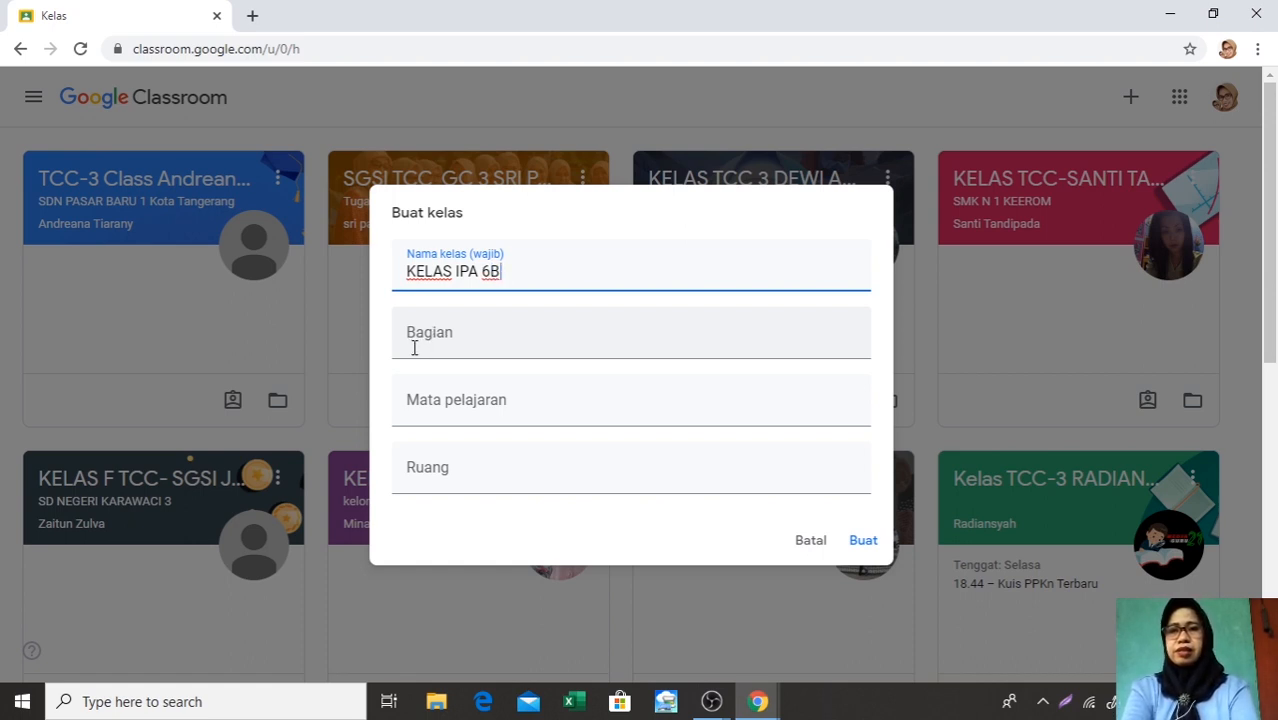
Set the class section (Bagian) to SDN PASAR BARU 3 KOTA TANGERANG
{"action": "left_click", "coordinate": [414, 347]}
{"action": "type", "text": "SD"}
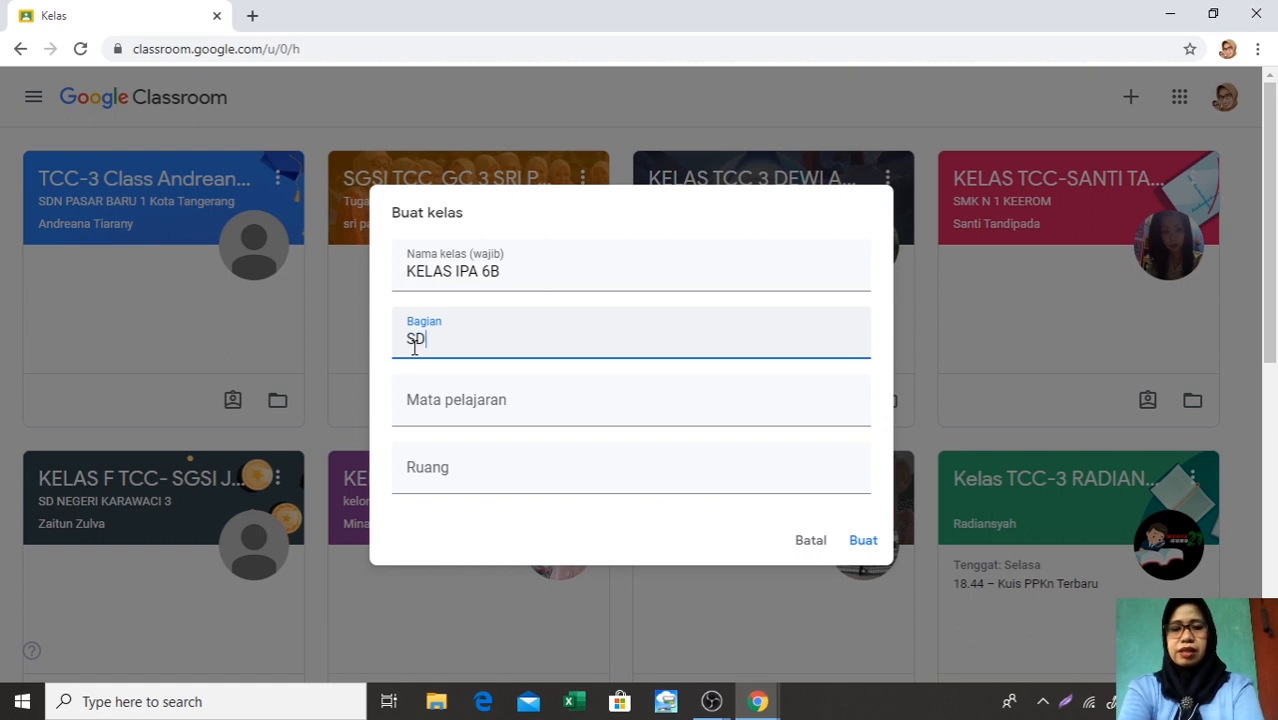
{"action": "type", "text": "N PA"}
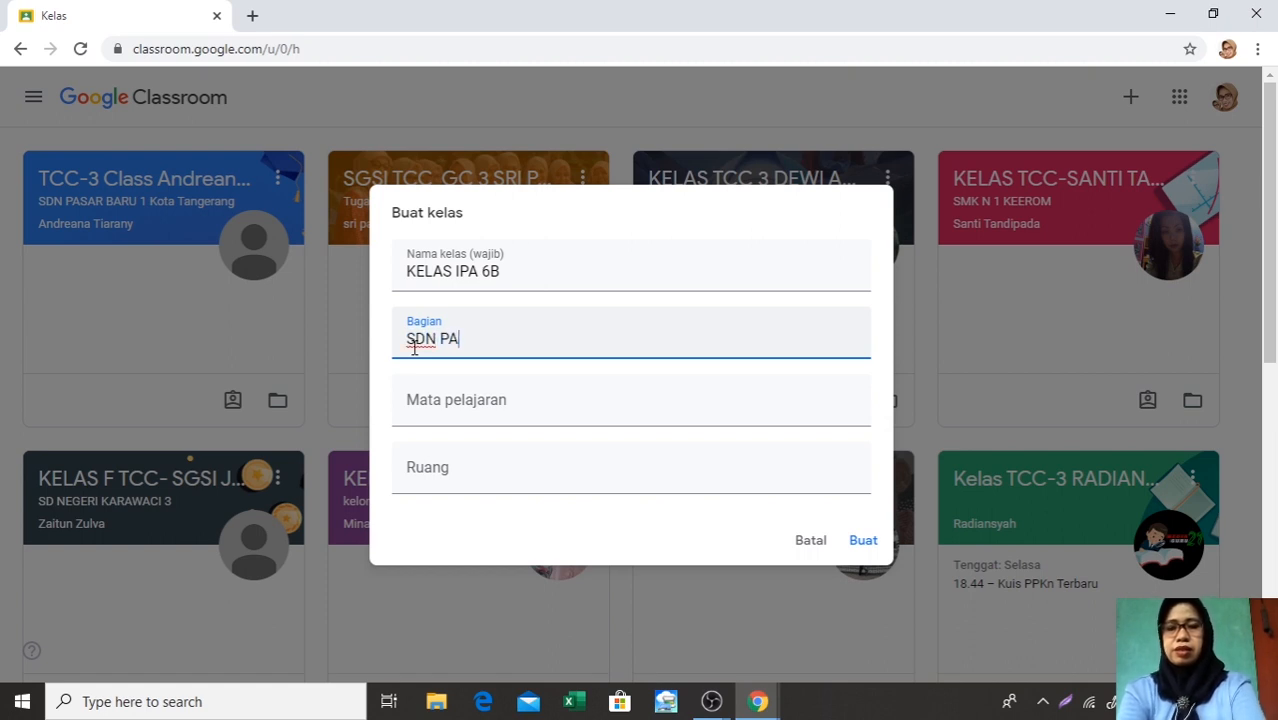
{"action": "type", "text": "SAR BARU"}
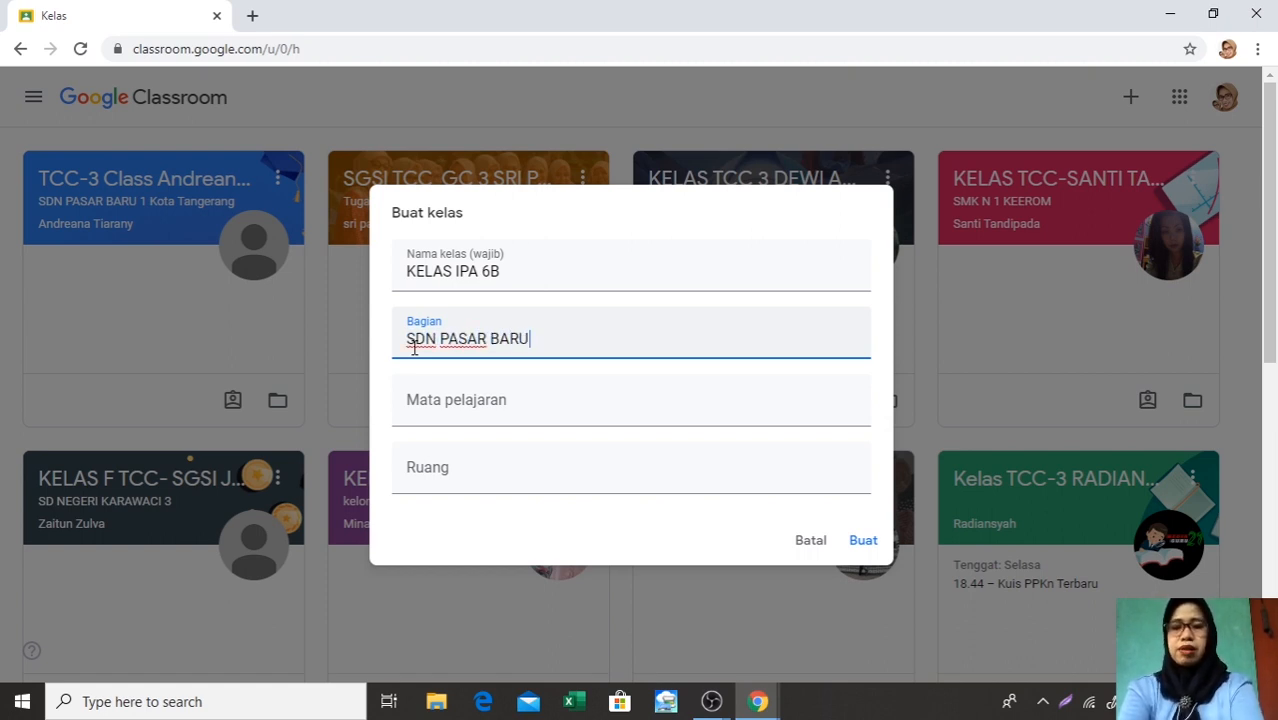
{"action": "type", "text": " 3 KO"}
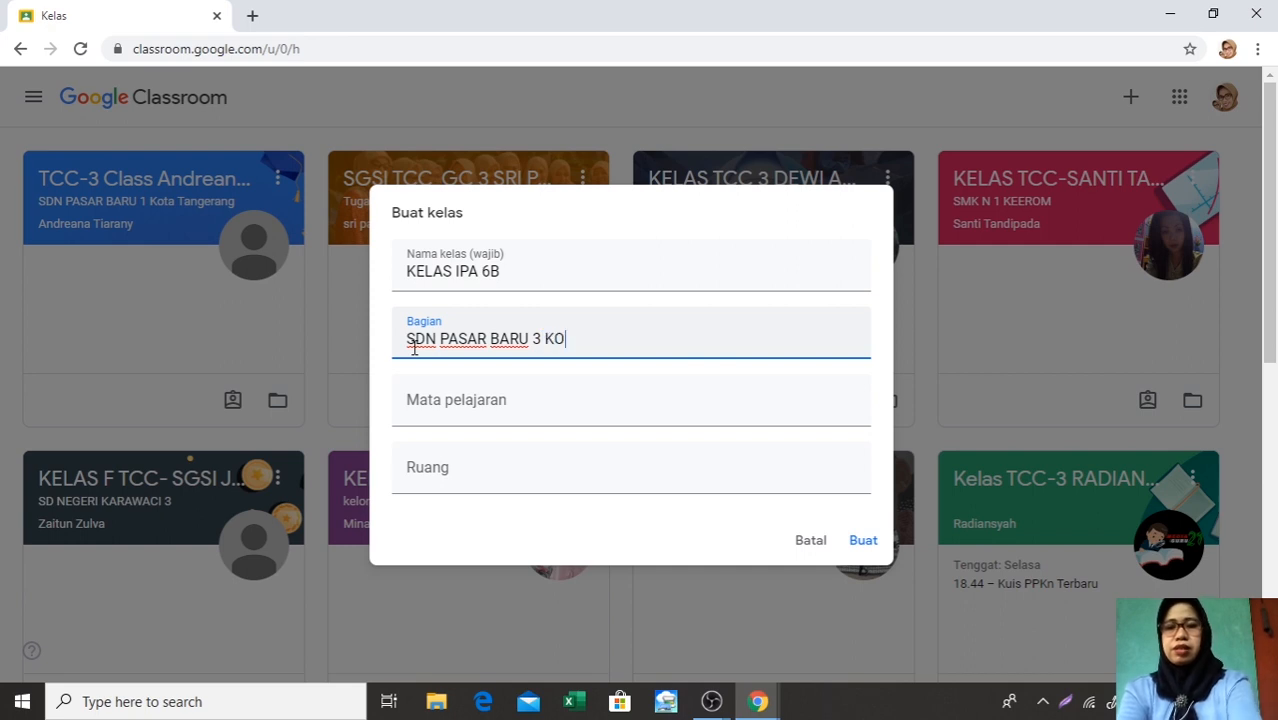
{"action": "type", "text": "TA TAMGER"}
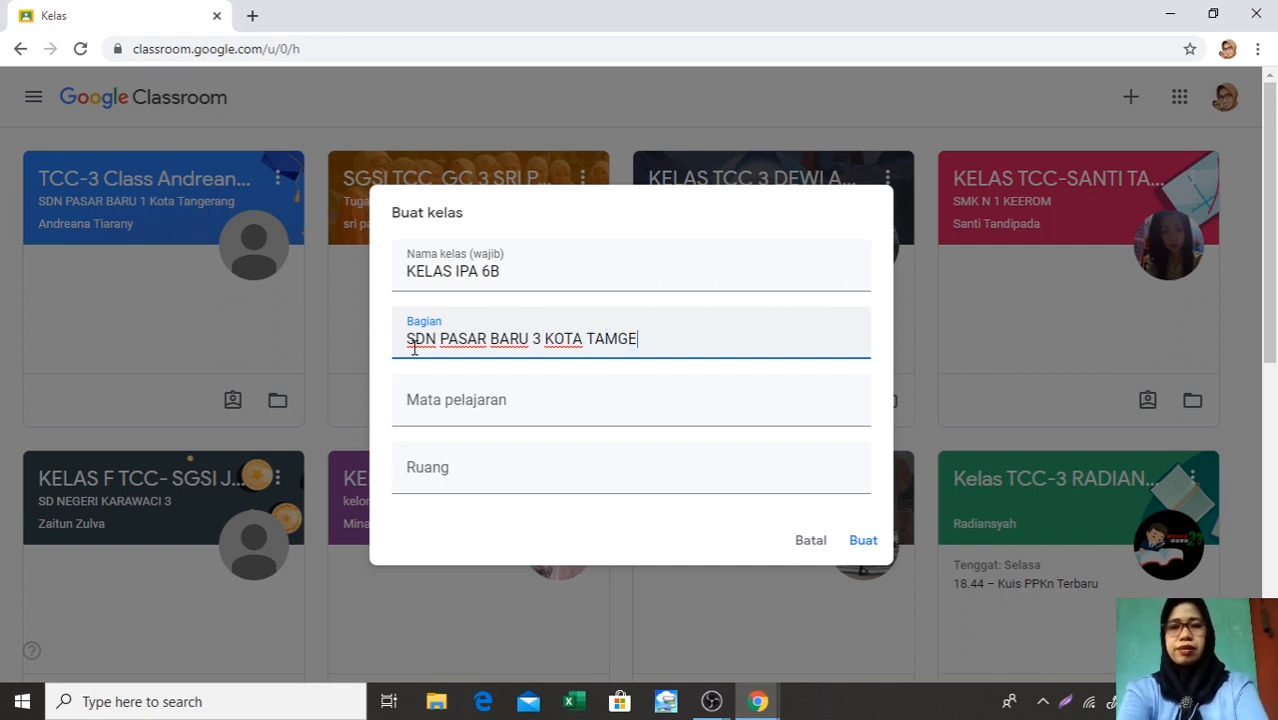
{"action": "key", "text": "BackSpace"}
{"action": "key", "text": "BackSpace"}
{"action": "key", "text": "BackSpace"}
{"action": "key", "text": "BackSpace"}
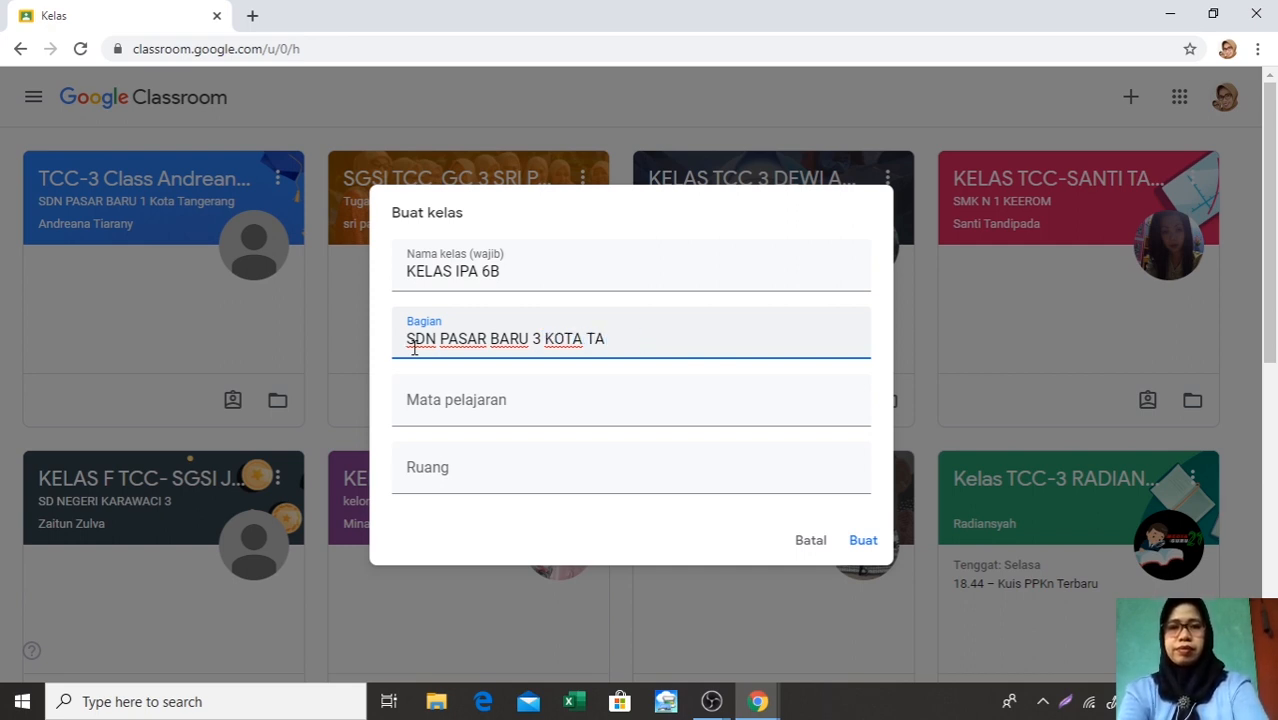
{"action": "type", "text": "NGERANG"}
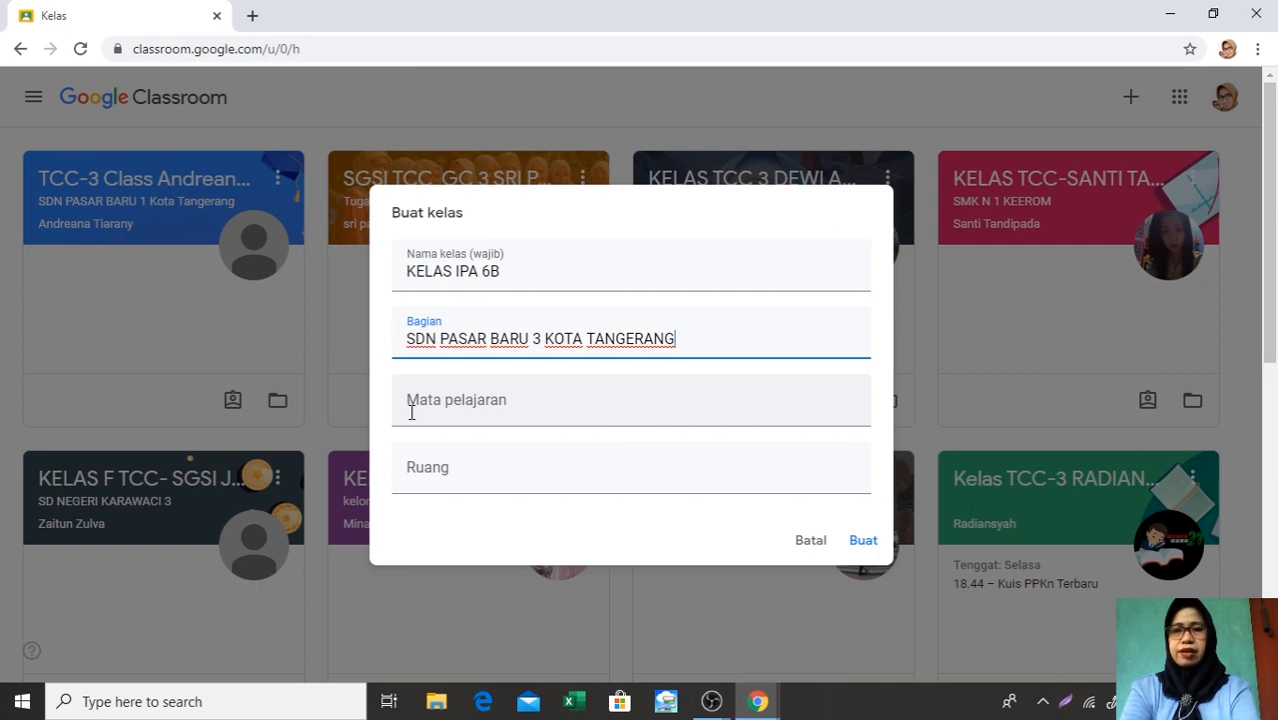
Set the subject to IPA and the room to KELAS 6, and create the class
{"action": "left_click", "coordinate": [494, 408]}
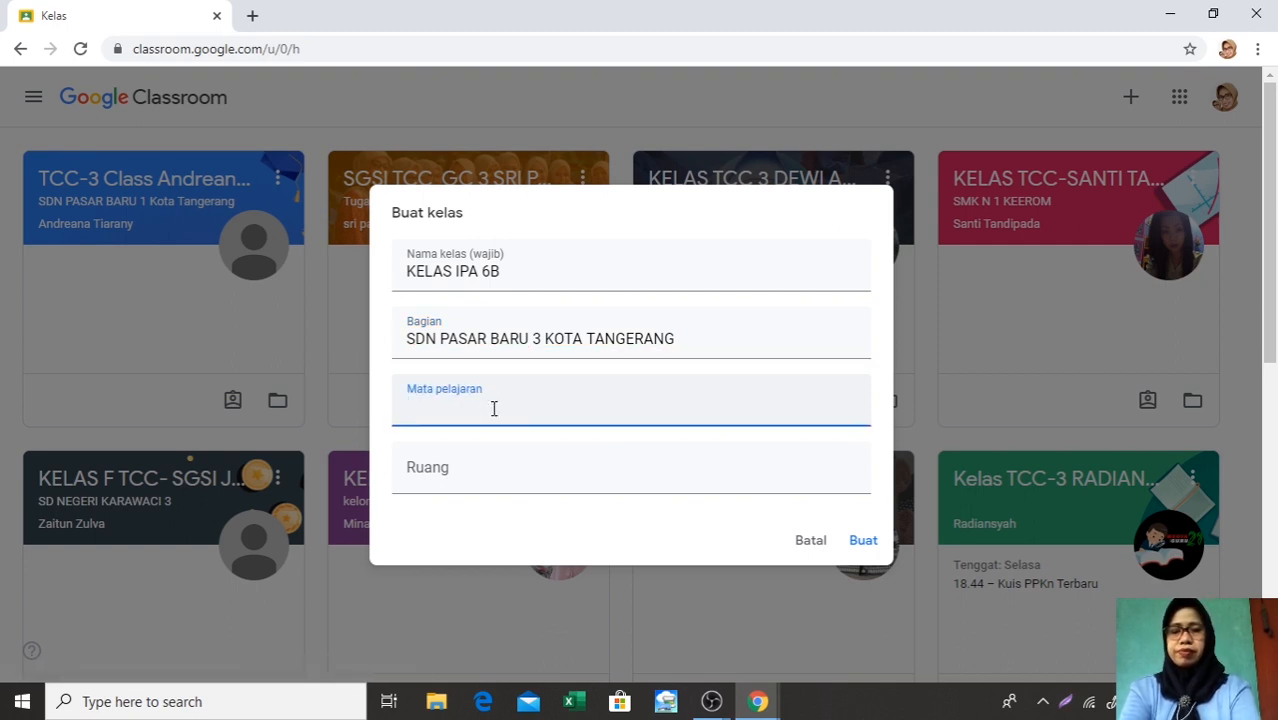
{"action": "type", "text": "IPA"}
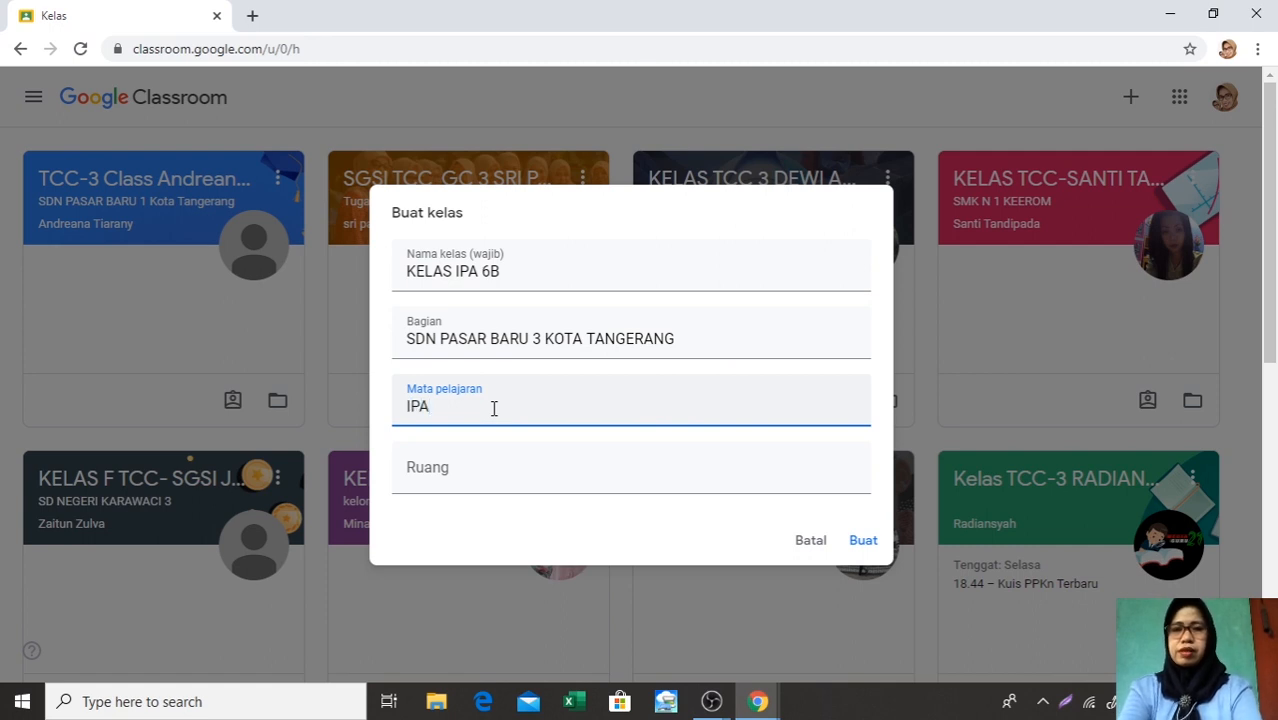
{"action": "left_click", "coordinate": [433, 477]}
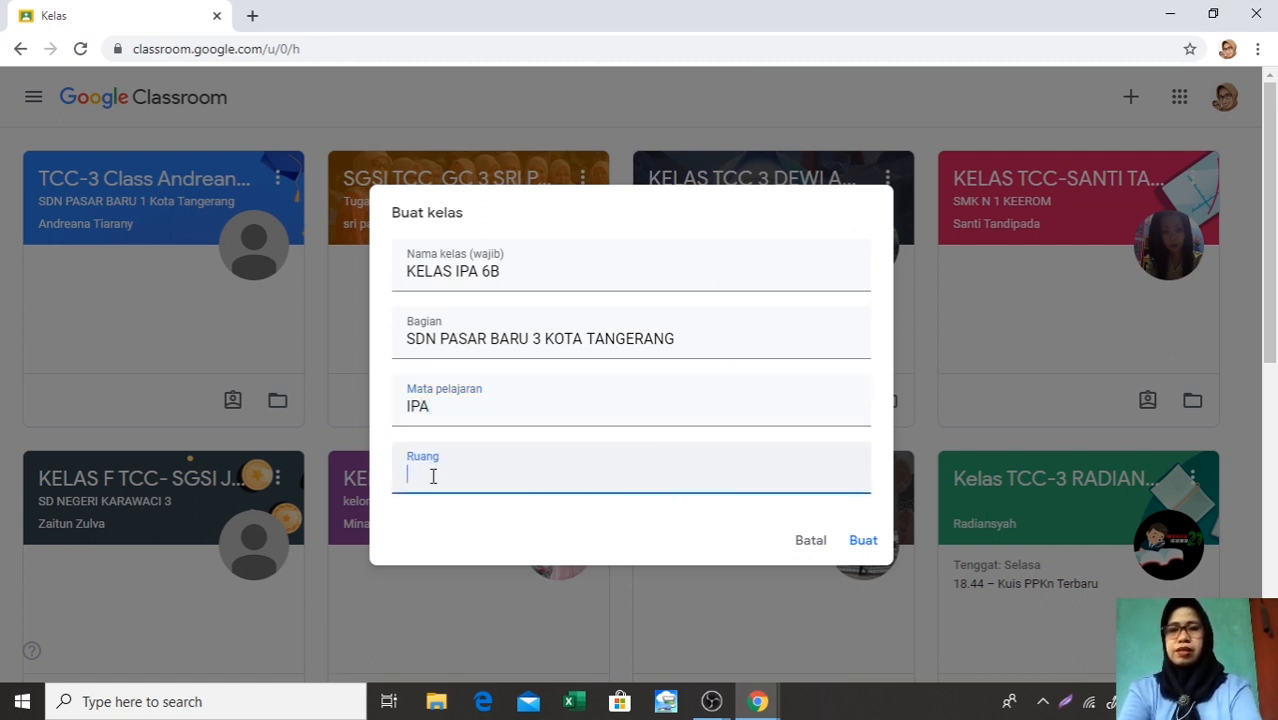
{"action": "type", "text": "KELAS"}
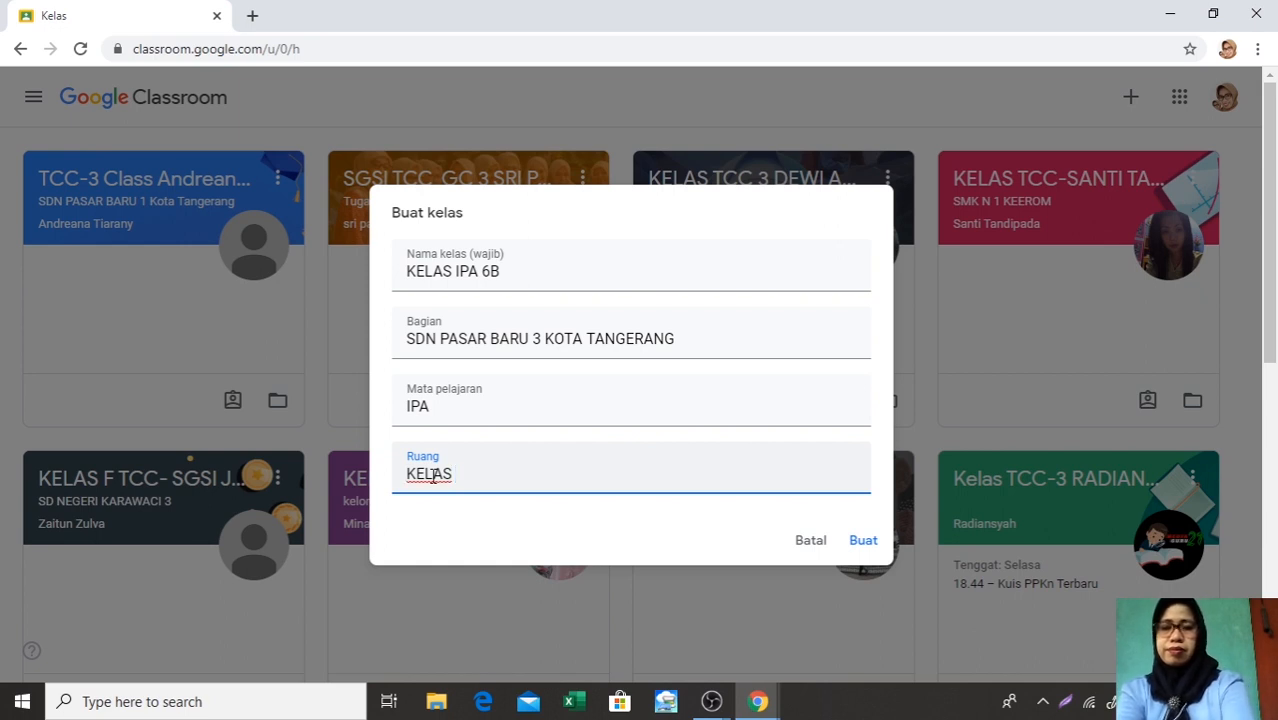
{"action": "type", "text": " 6"}
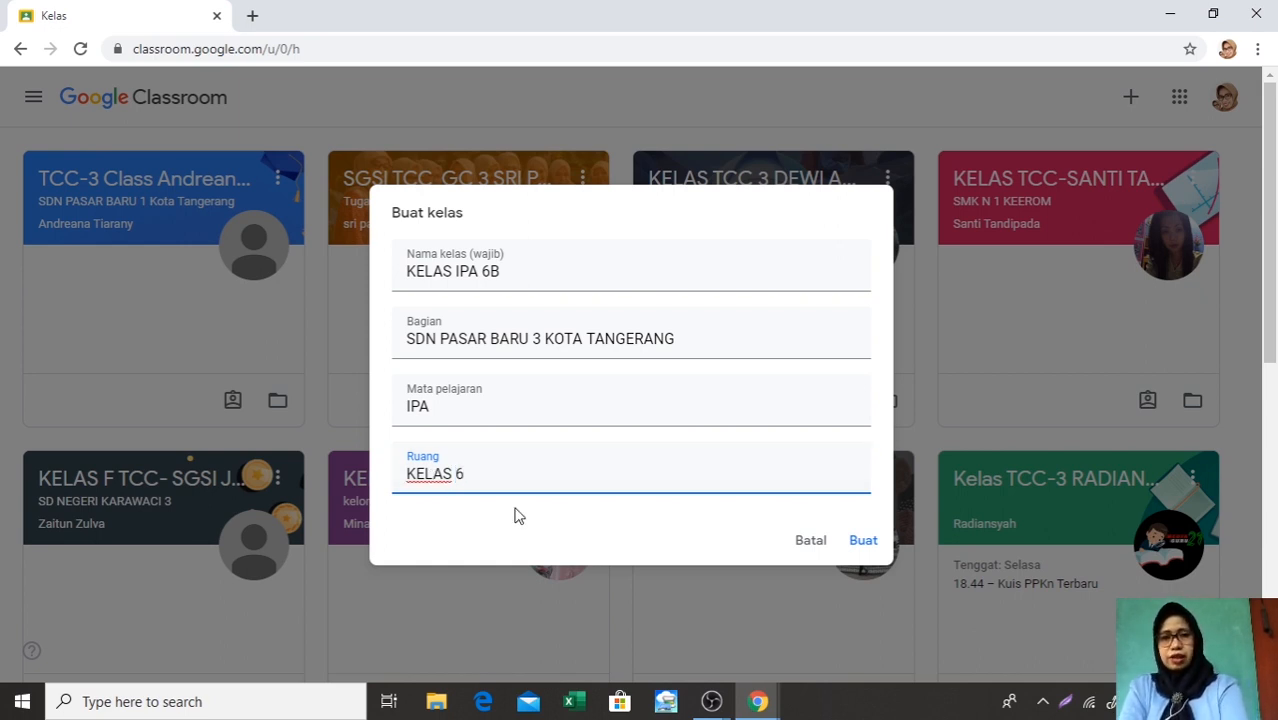
{"action": "left_click", "coordinate": [860, 542]}
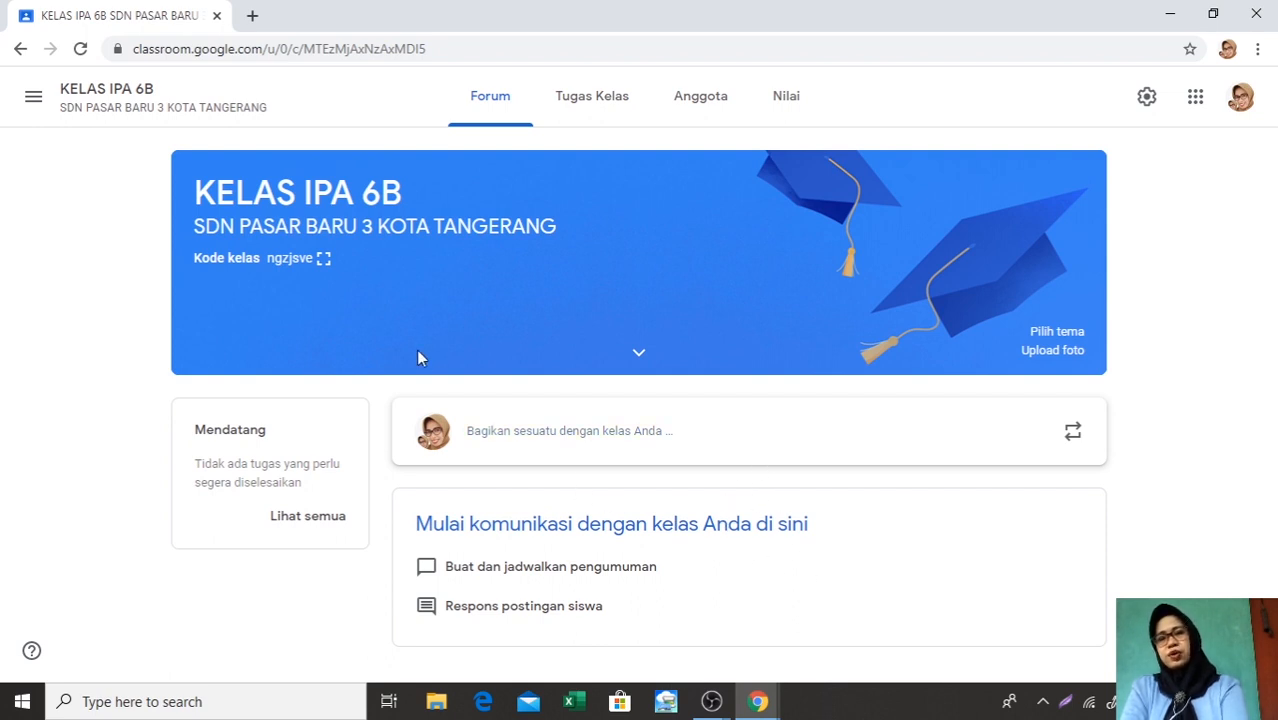
View the class code enlarged, and look through the class's Anggota, Tugas Kelas, Nilai and Forum pages
{"action": "left_click", "coordinate": [323, 260]}
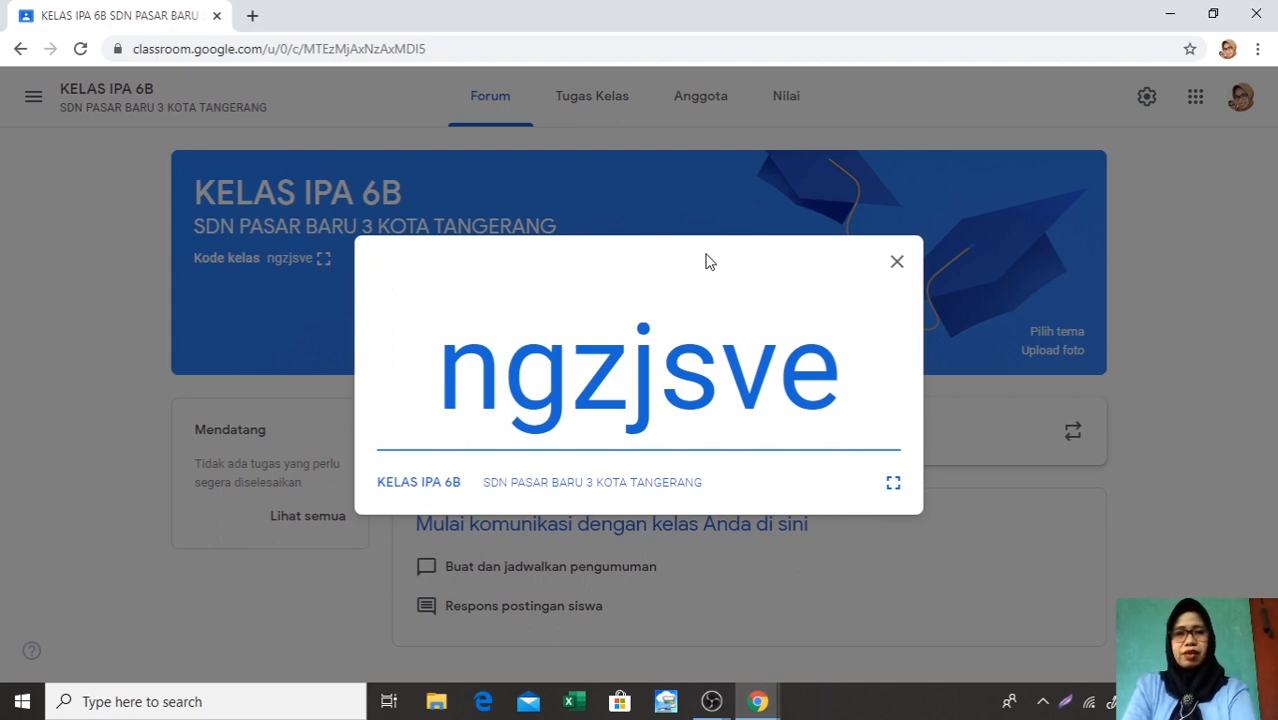
{"action": "left_click", "coordinate": [897, 264]}
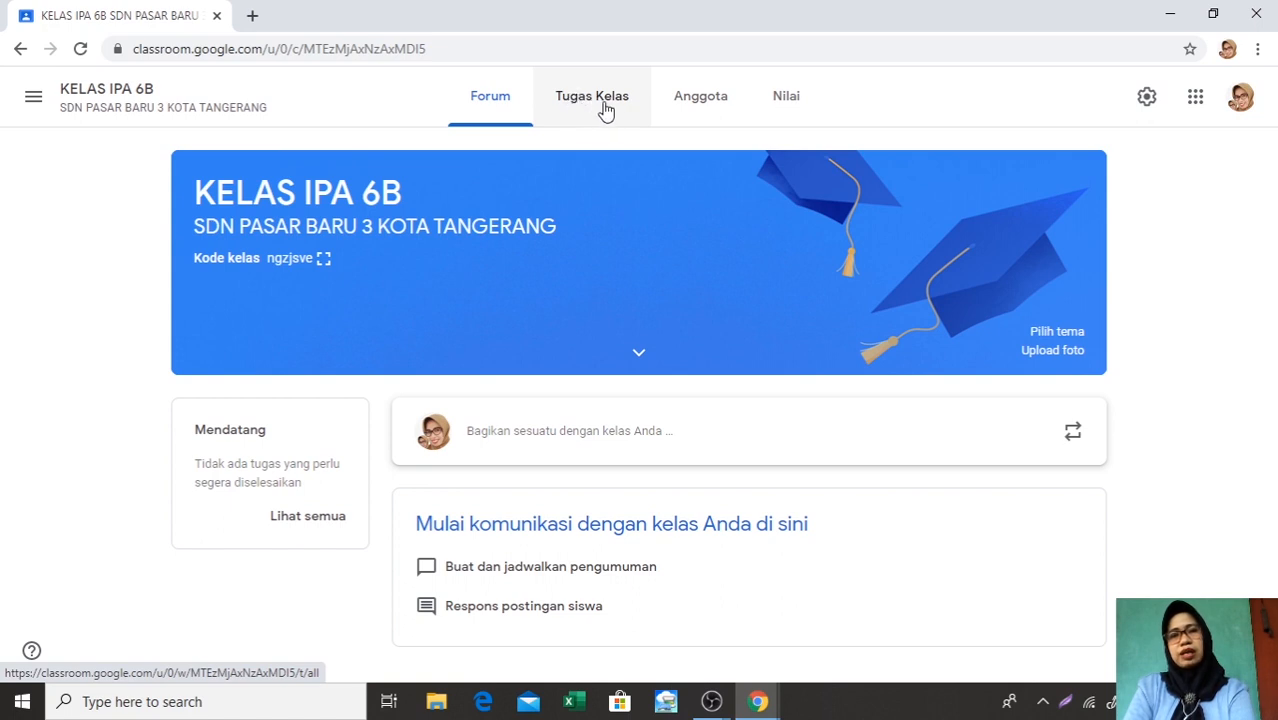
{"action": "left_click", "coordinate": [703, 104]}
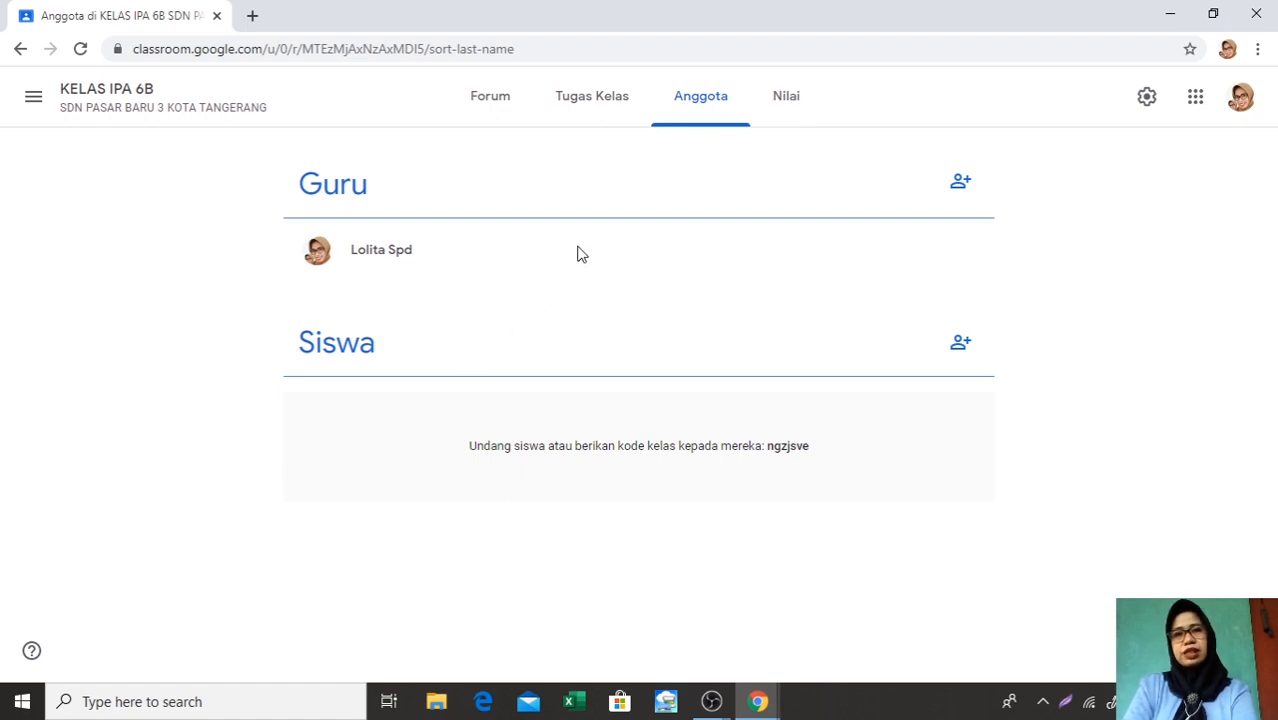
{"action": "left_click", "coordinate": [590, 112]}
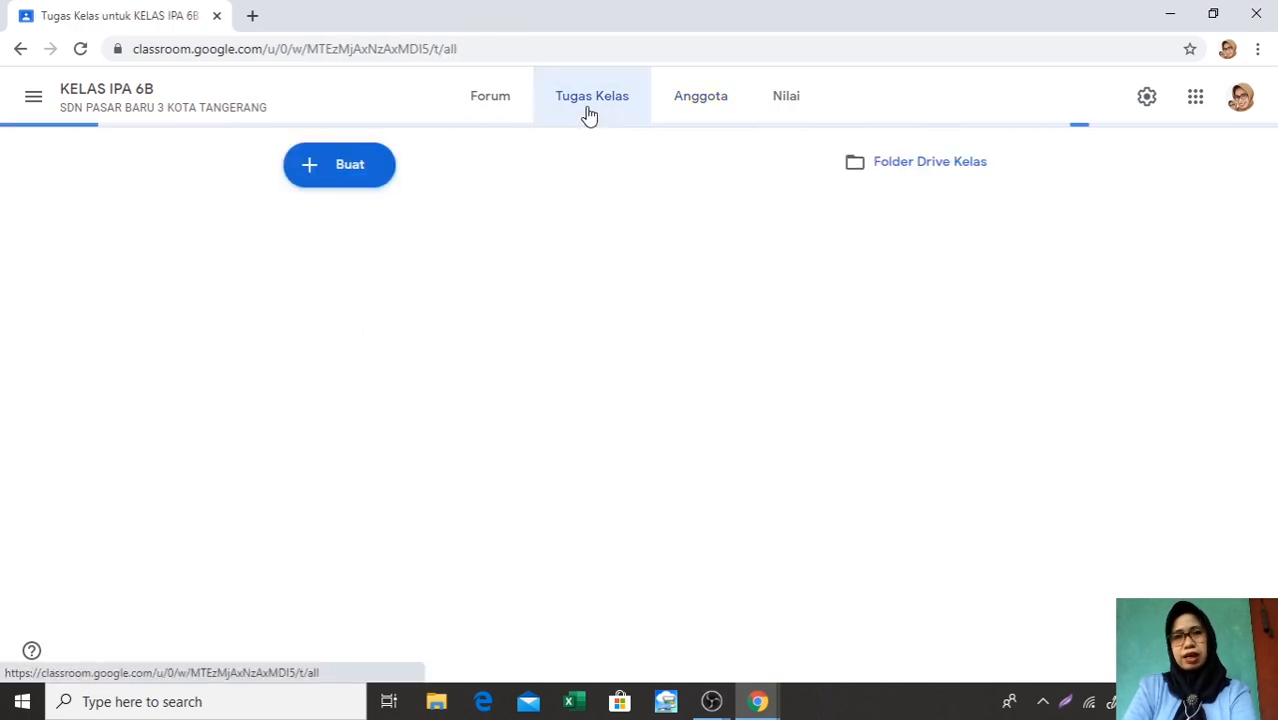
{"action": "left_click", "coordinate": [789, 107]}
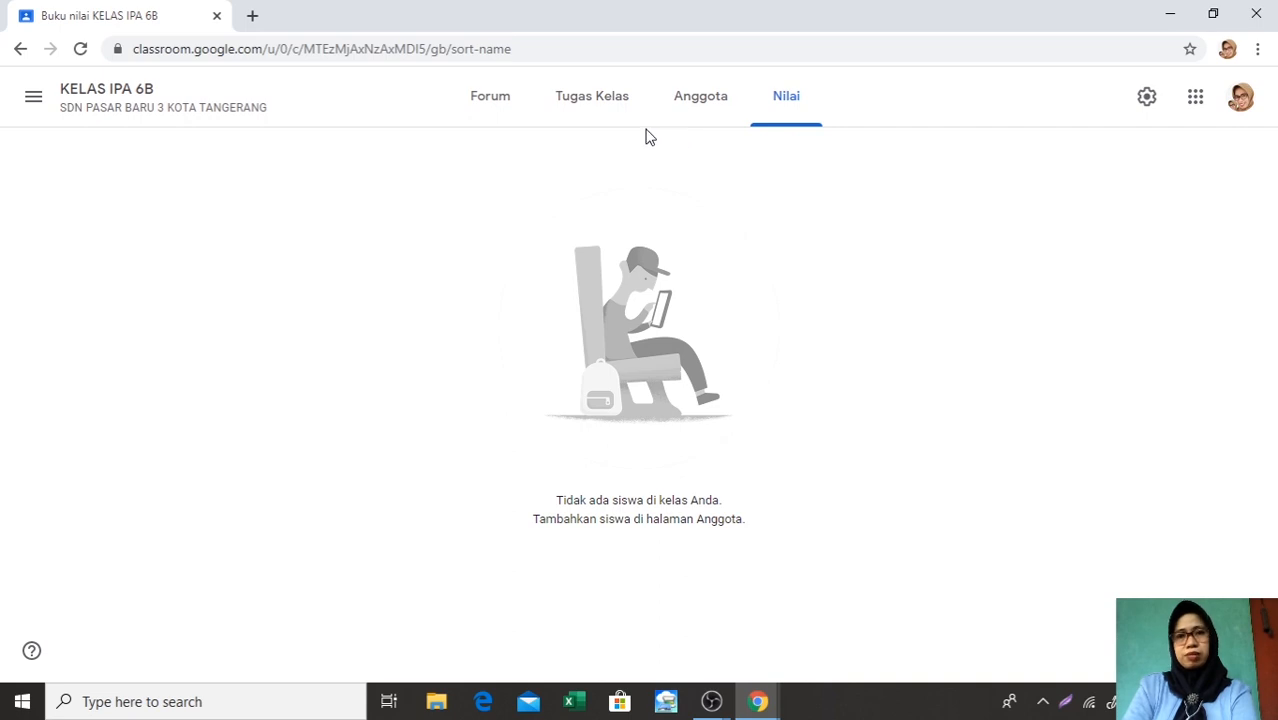
{"action": "left_click", "coordinate": [494, 117]}
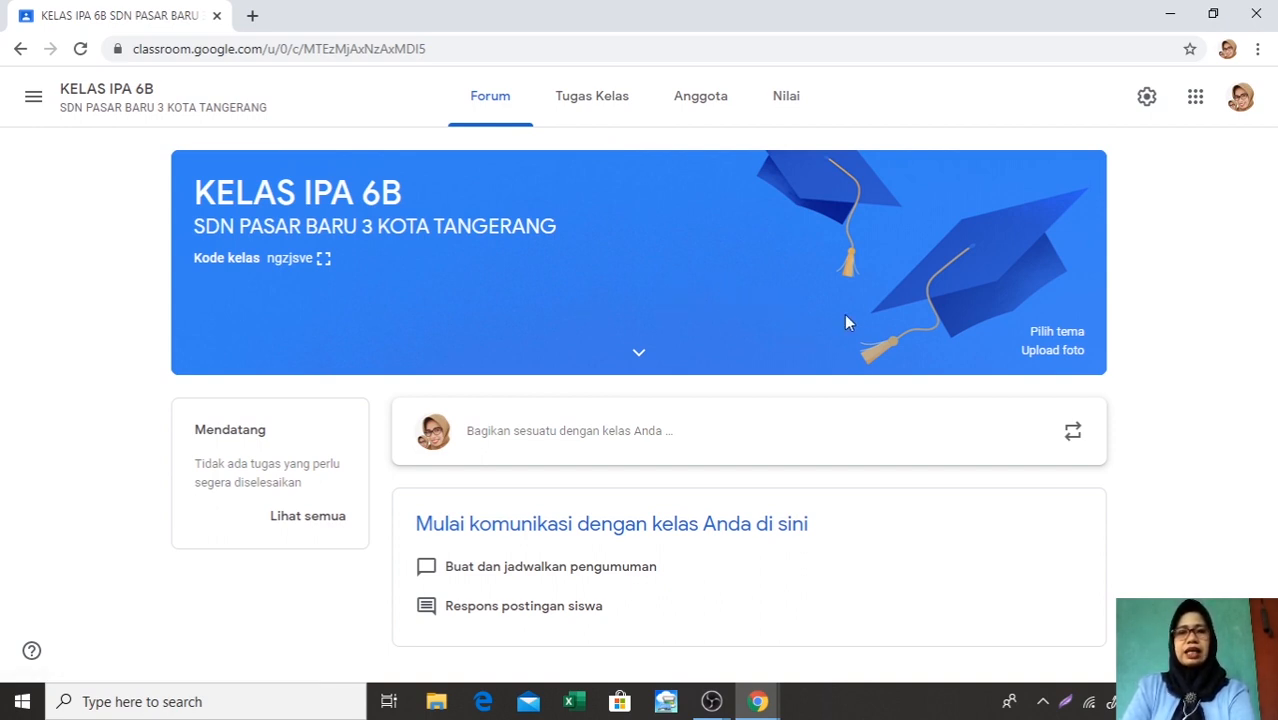
Change the class theme to the purple laboratory glassware image from the Math & Science gallery
{"action": "left_click", "coordinate": [1049, 336]}
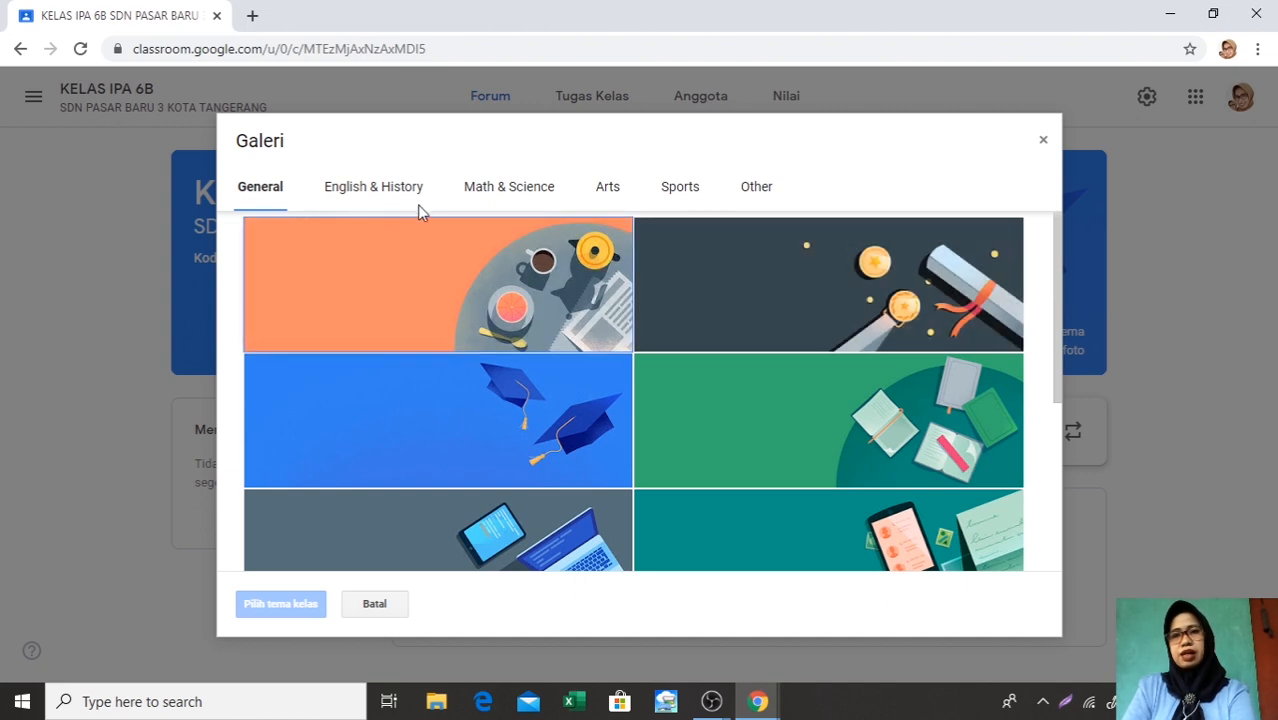
{"action": "left_click", "coordinate": [501, 190]}
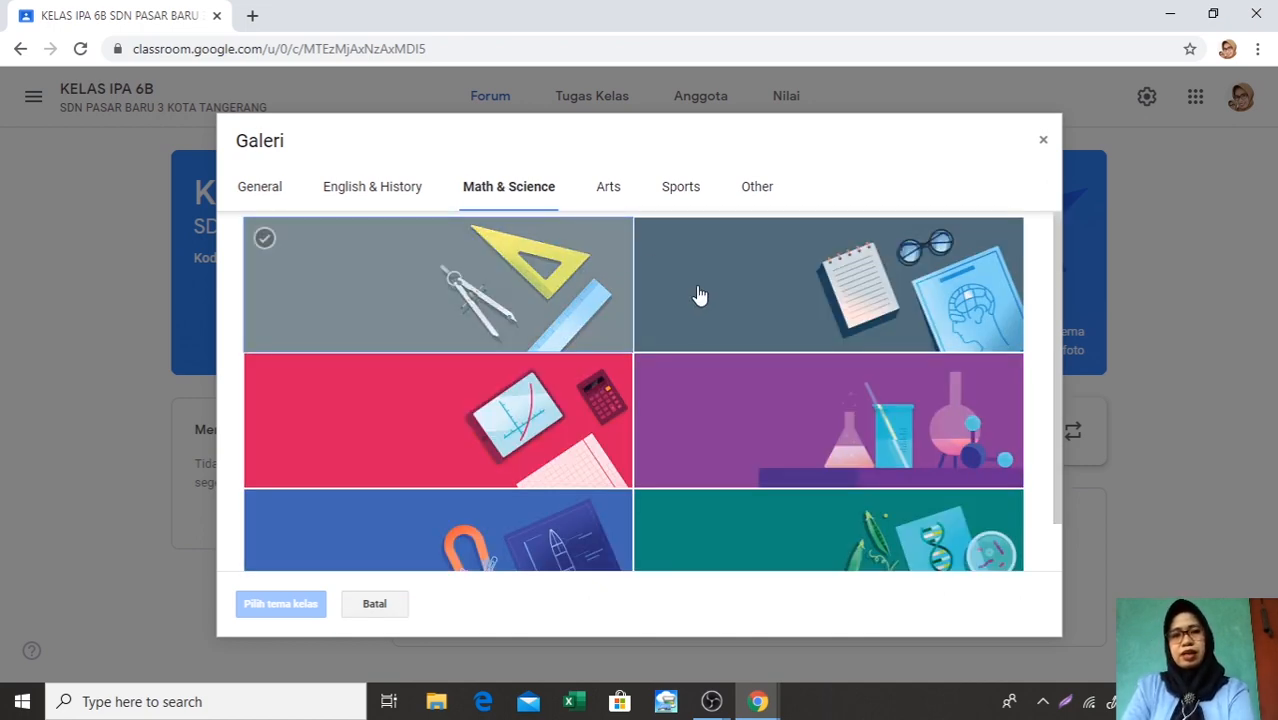
{"action": "left_click", "coordinate": [770, 413]}
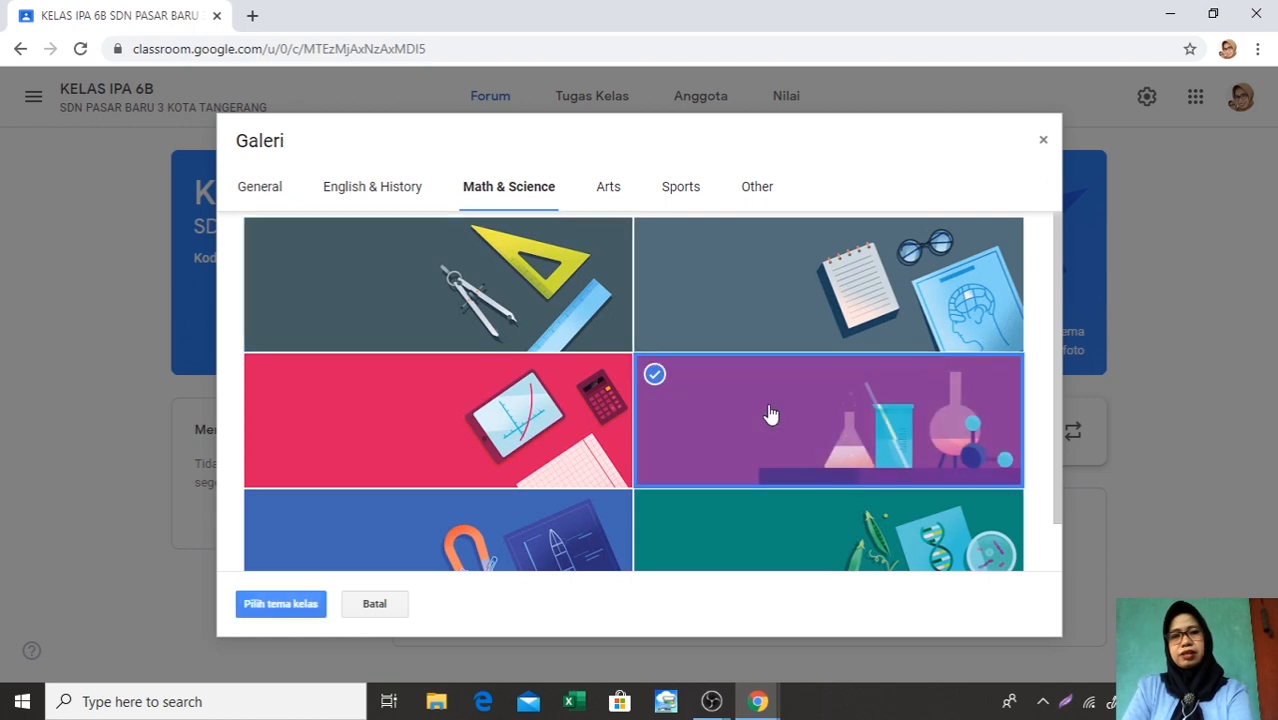
{"action": "left_click", "coordinate": [282, 605]}
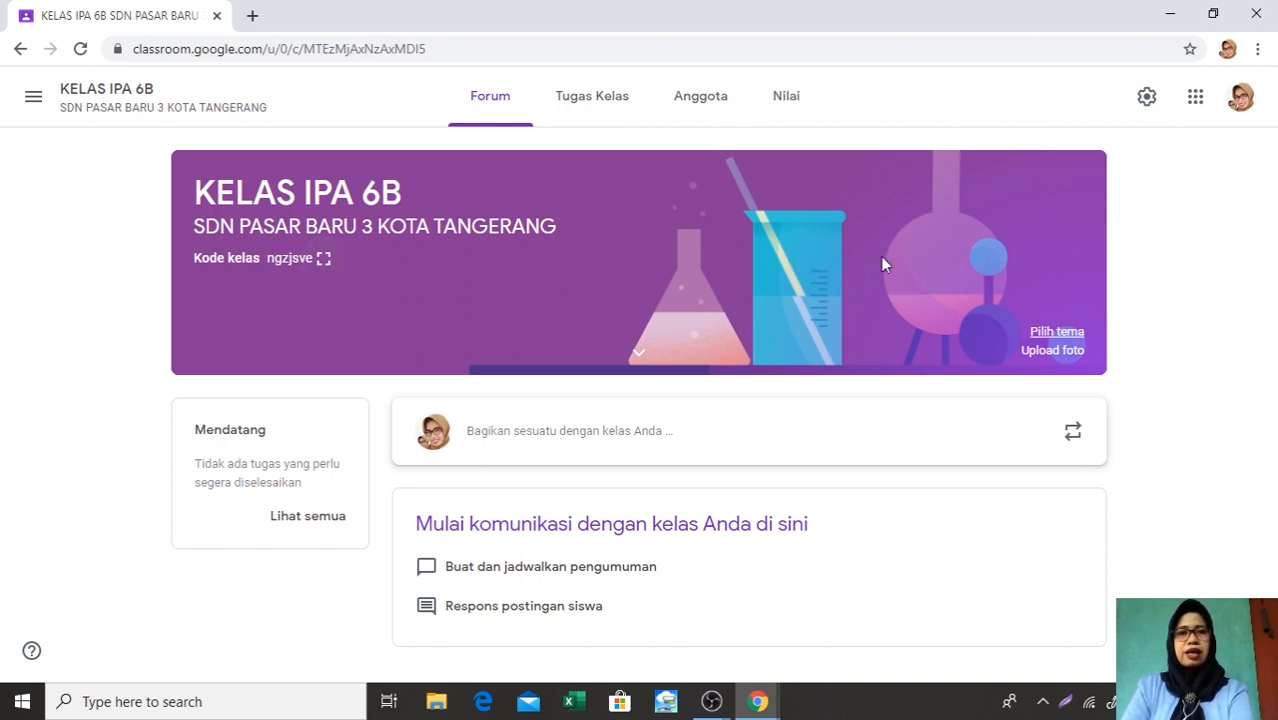
Reset the class code in the general (Umum) section of the class settings
{"action": "left_click", "coordinate": [1149, 104]}
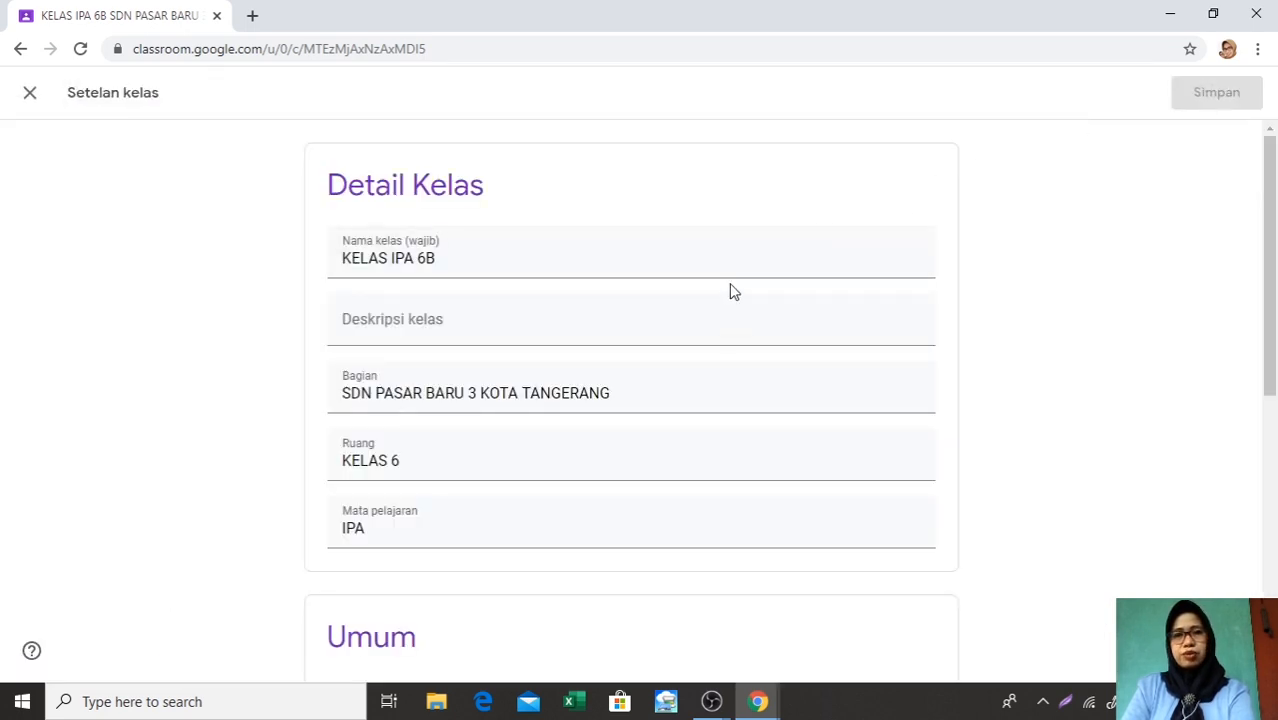
{"action": "scroll", "coordinate": [729, 290], "scroll_direction": "down", "scroll_amount": 2}
{"action": "scroll", "coordinate": [729, 300], "scroll_direction": "down", "scroll_amount": 2}
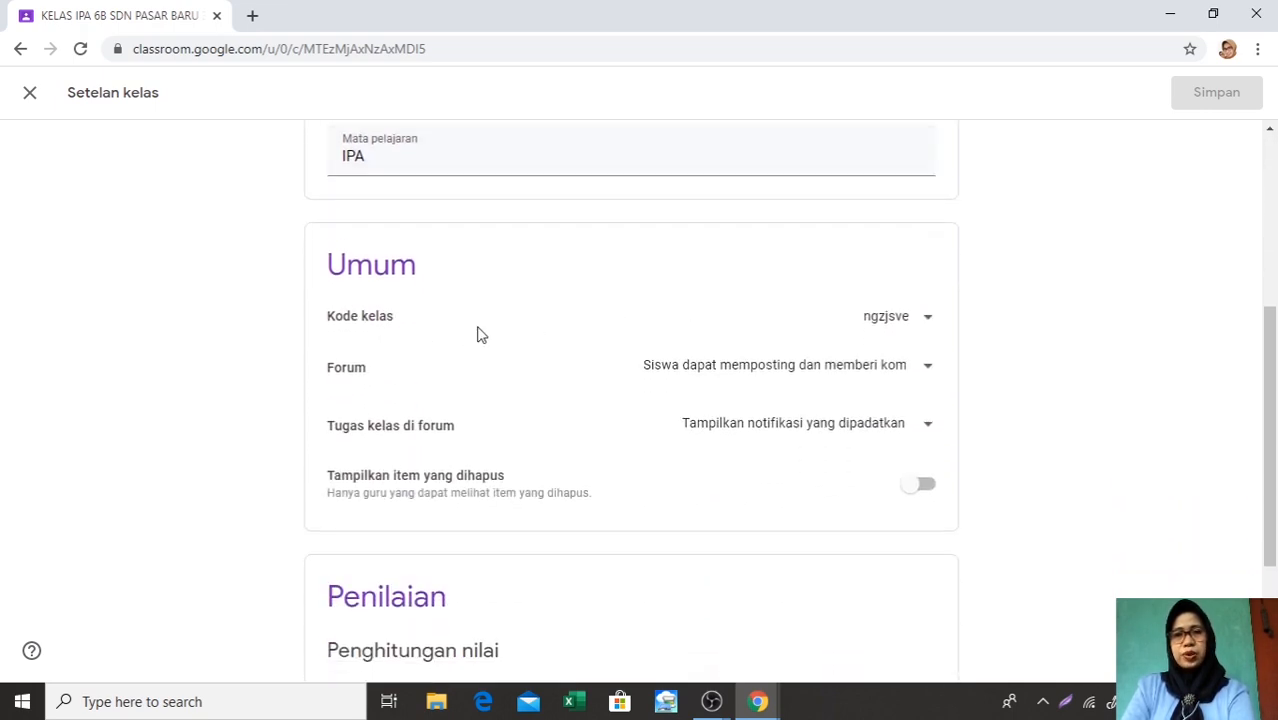
{"action": "left_click", "coordinate": [929, 328]}
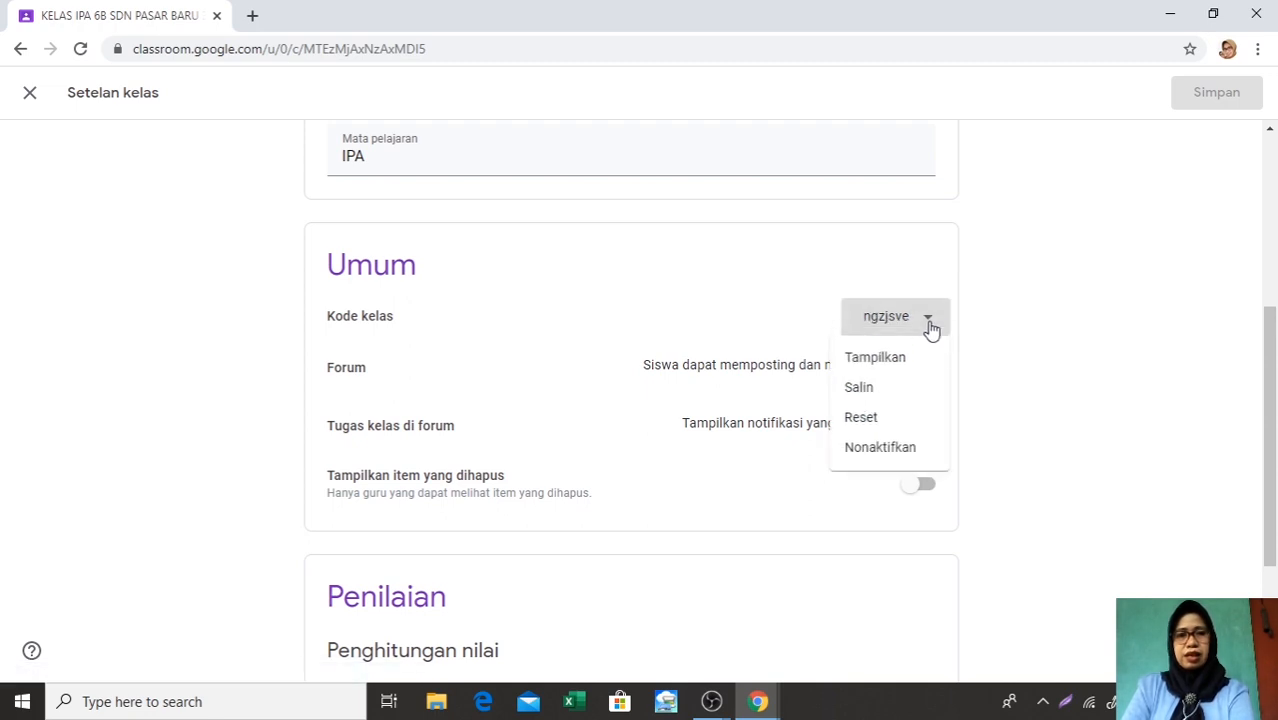
{"action": "left_click", "coordinate": [884, 421]}
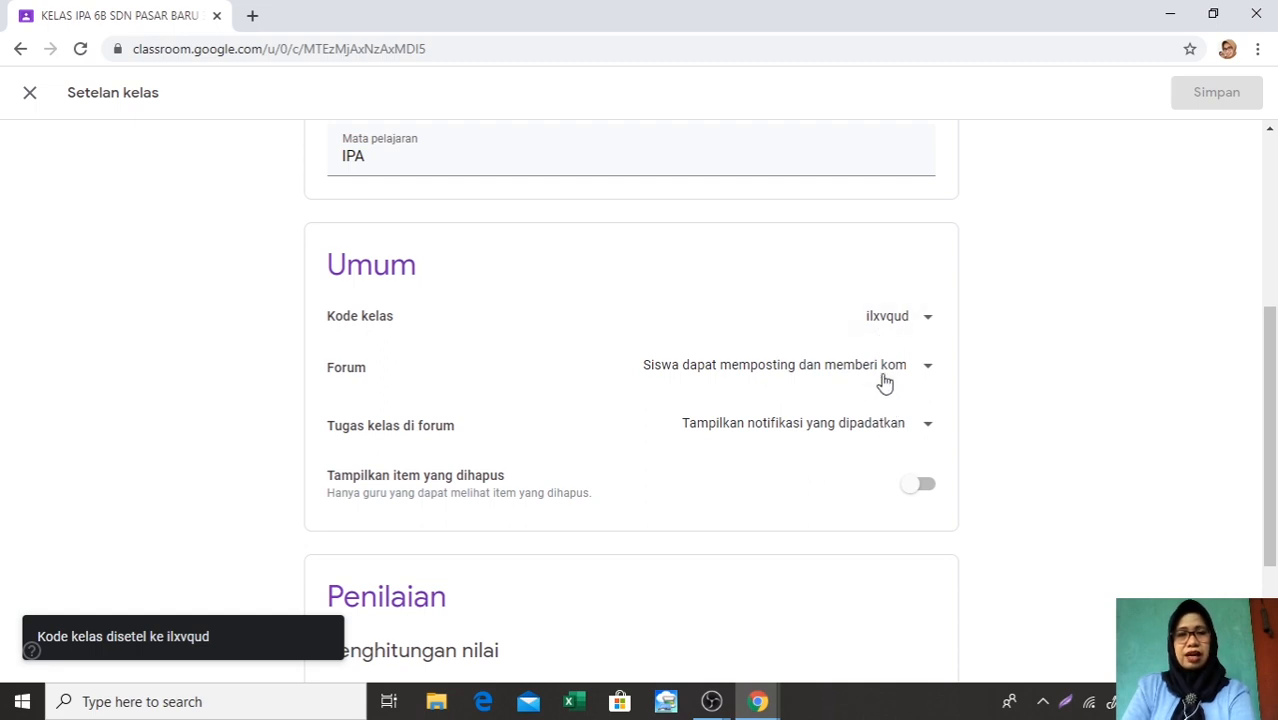
Set the overall grade calculation to Poin total, turn on showing the overall grade to students, and save the class settings
{"action": "scroll", "coordinate": [885, 375], "scroll_direction": "down", "scroll_amount": 1}
{"action": "scroll", "coordinate": [885, 381], "scroll_direction": "down", "scroll_amount": 1}
{"action": "scroll", "coordinate": [885, 381], "scroll_direction": "down", "scroll_amount": 1}
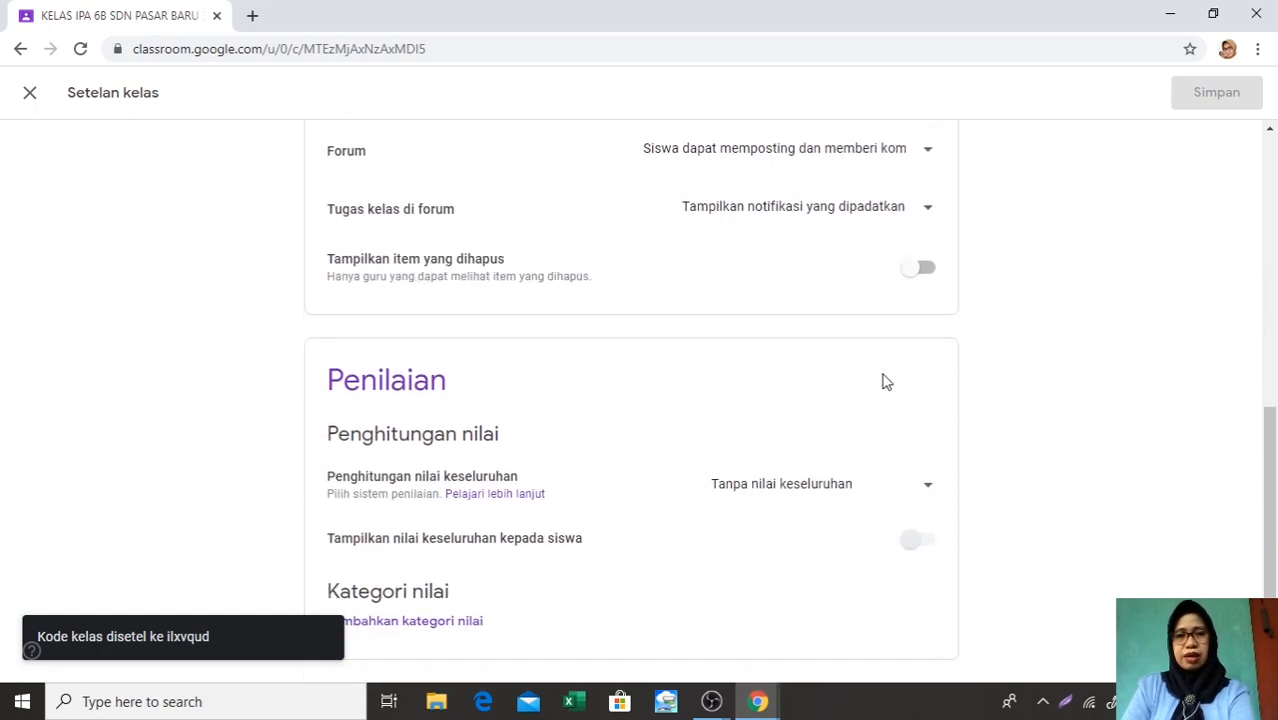
{"action": "left_click", "coordinate": [928, 490]}
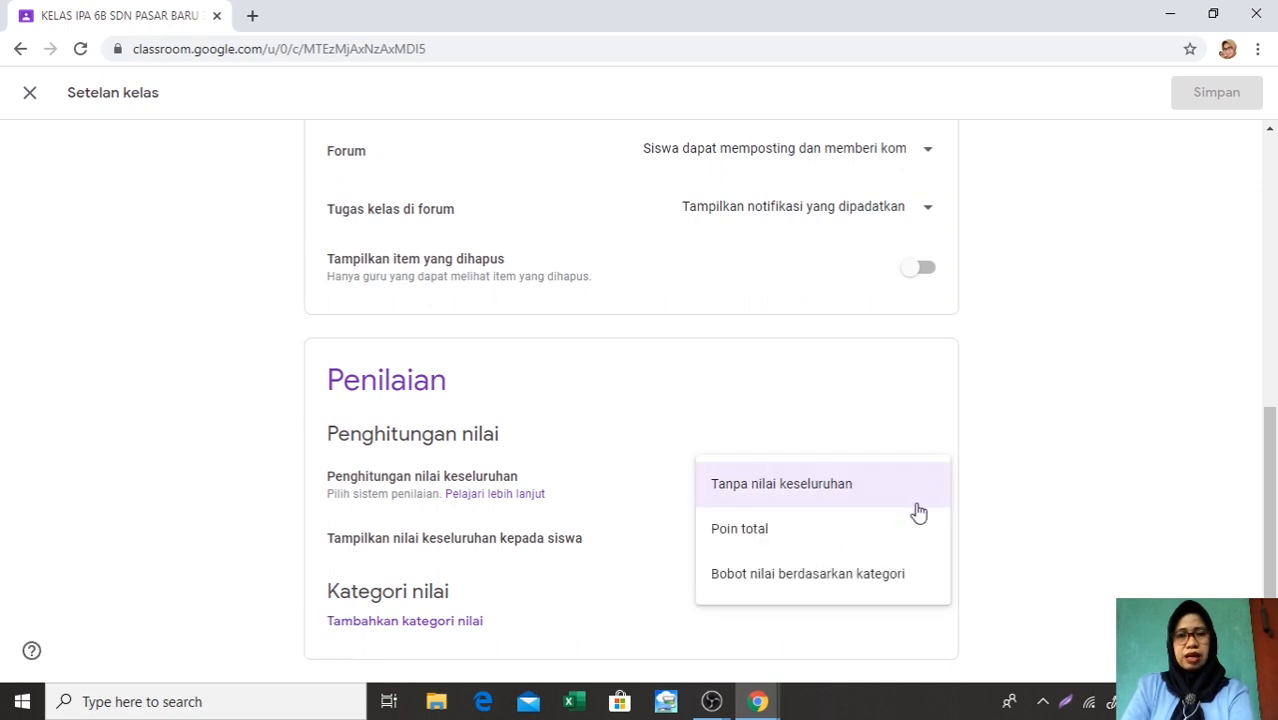
{"action": "left_click", "coordinate": [767, 538]}
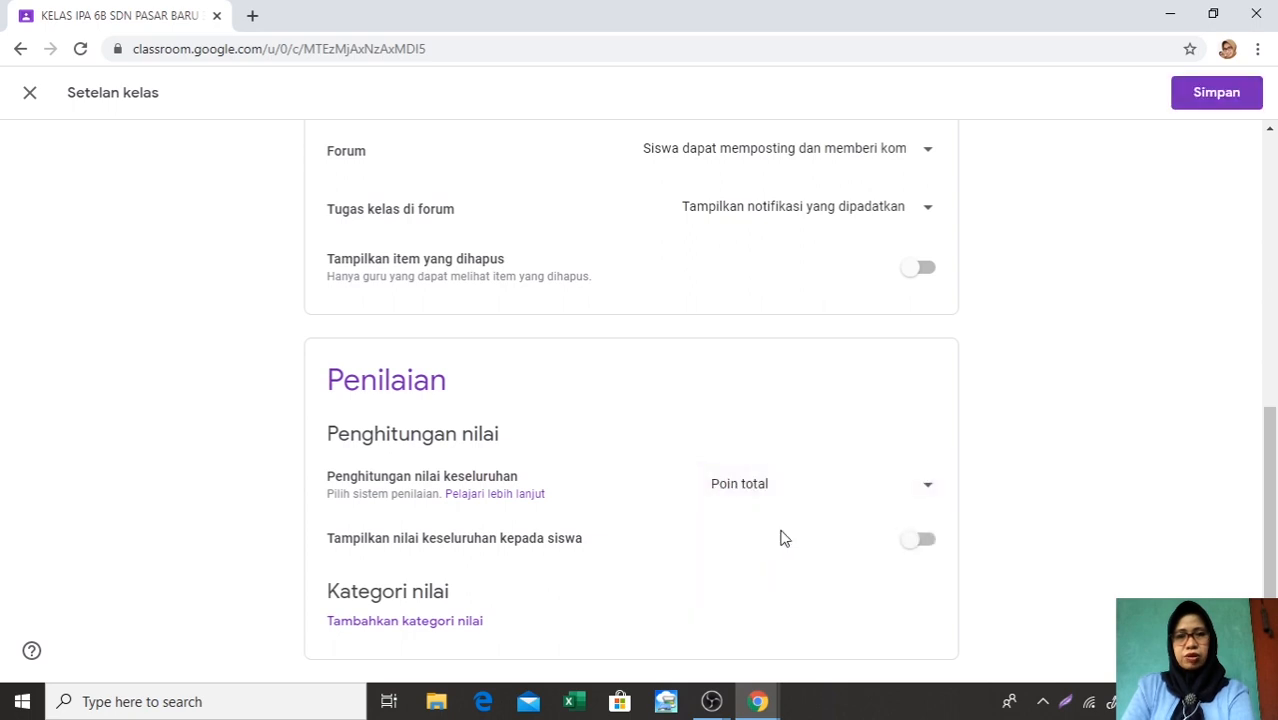
{"action": "left_click", "coordinate": [928, 542]}
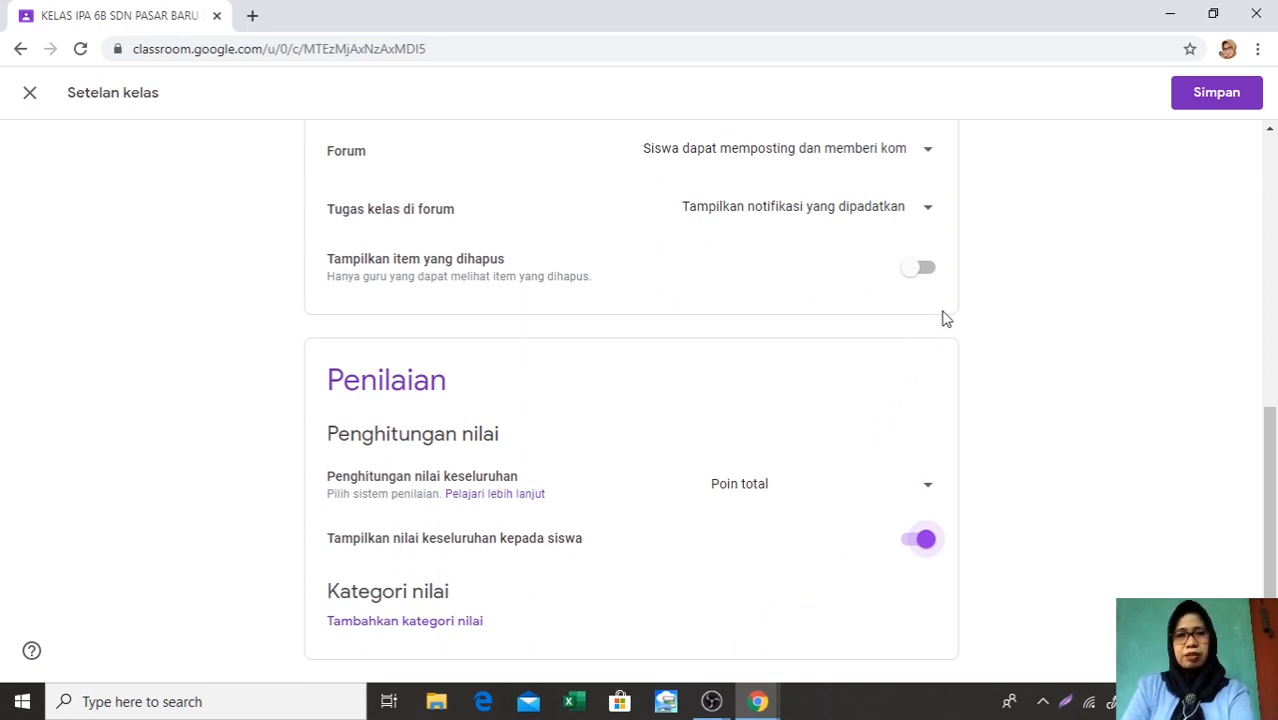
{"action": "left_click", "coordinate": [1222, 103]}
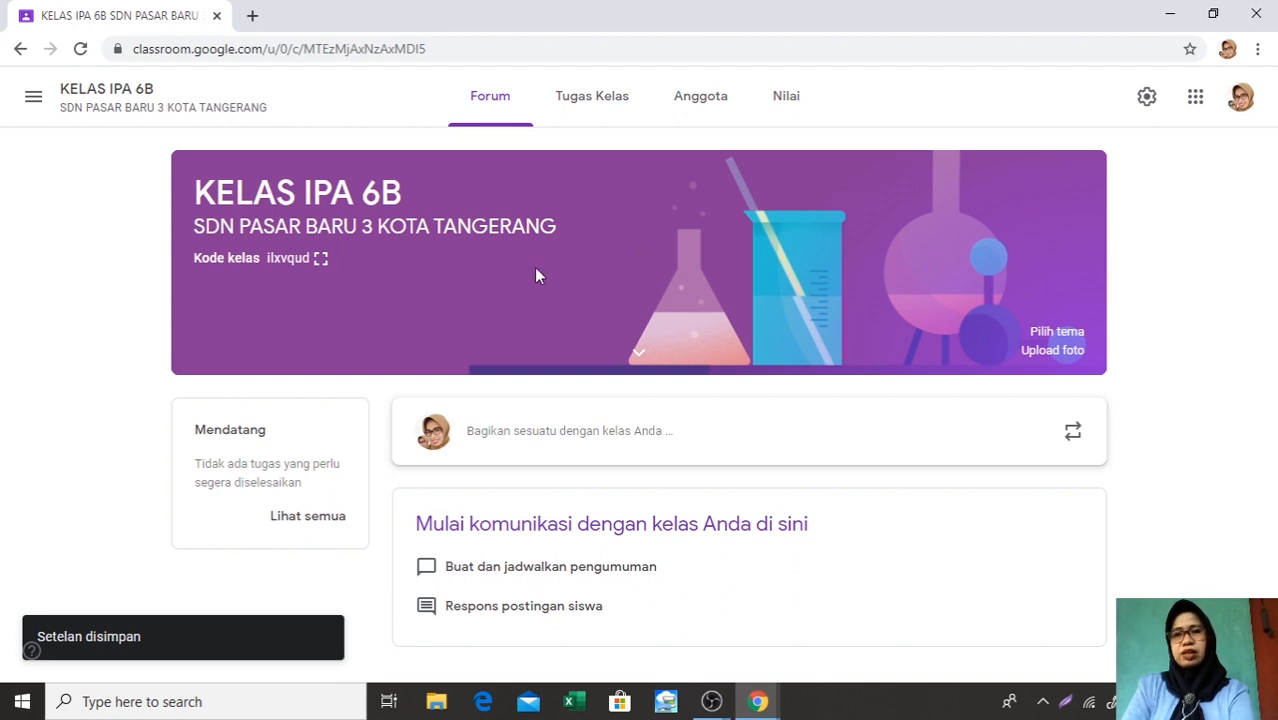
View the class code enlarged from the class banner, and close the enlarged view
{"action": "left_click", "coordinate": [320, 262]}
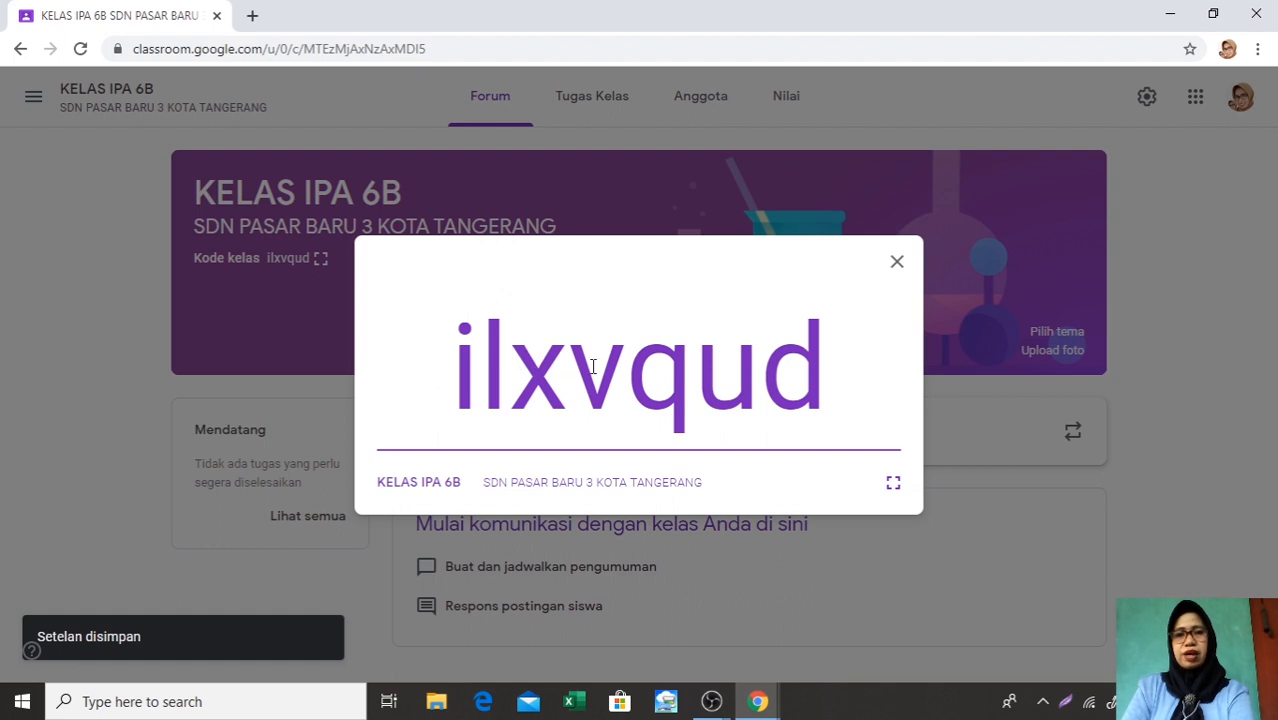
{"action": "left_click", "coordinate": [897, 266]}
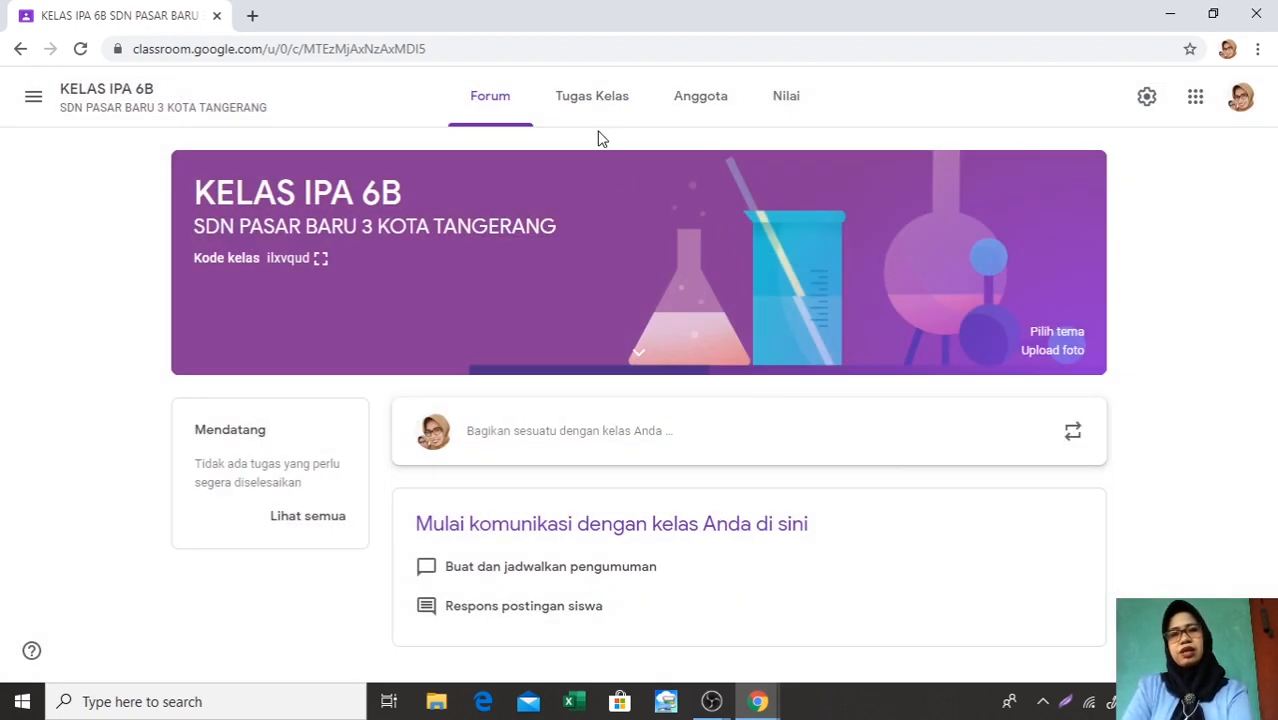
Add a topic named A. ABSENSI on the class's Tugas Kelas page
{"action": "left_click", "coordinate": [586, 117]}
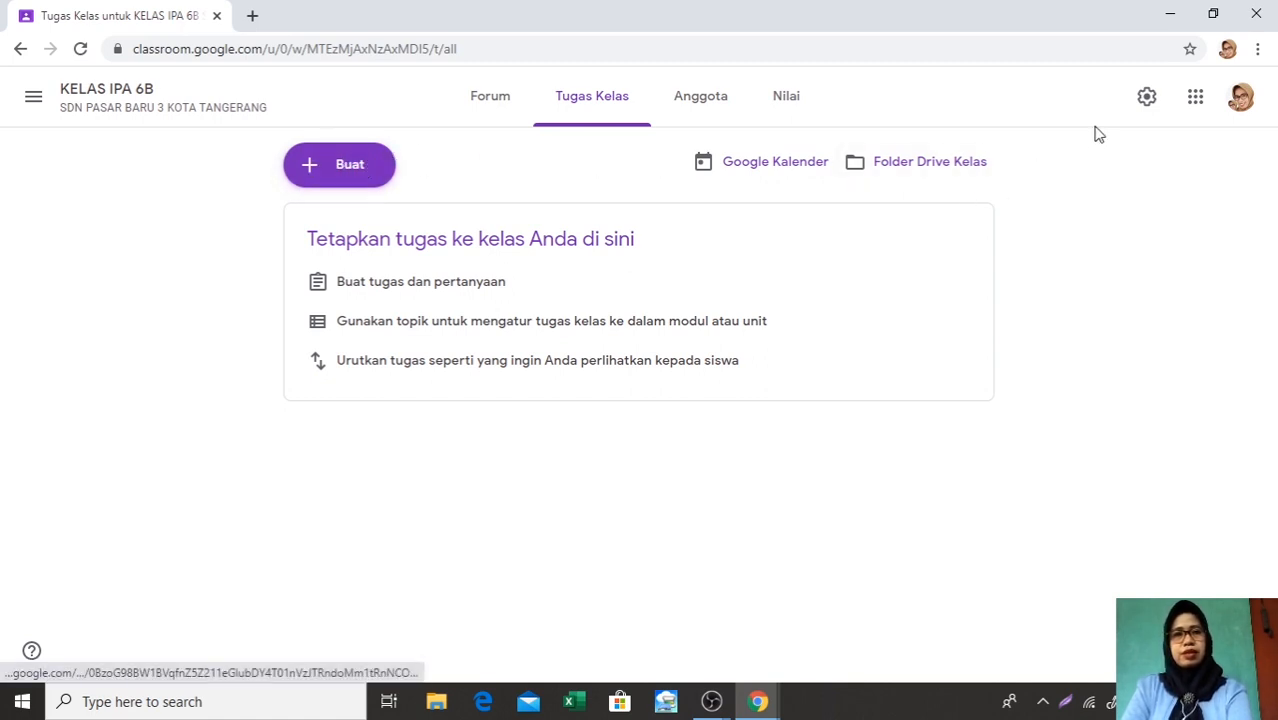
{"action": "left_click", "coordinate": [1146, 100]}
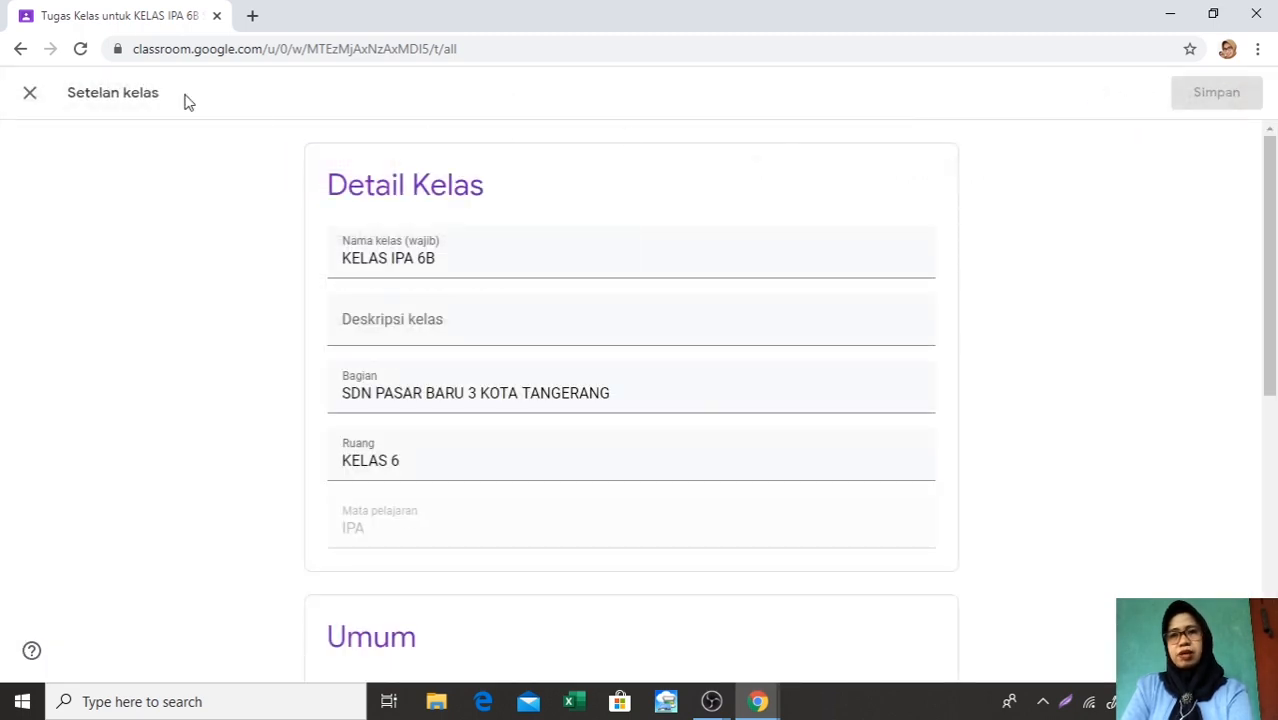
{"action": "left_click", "coordinate": [19, 52]}
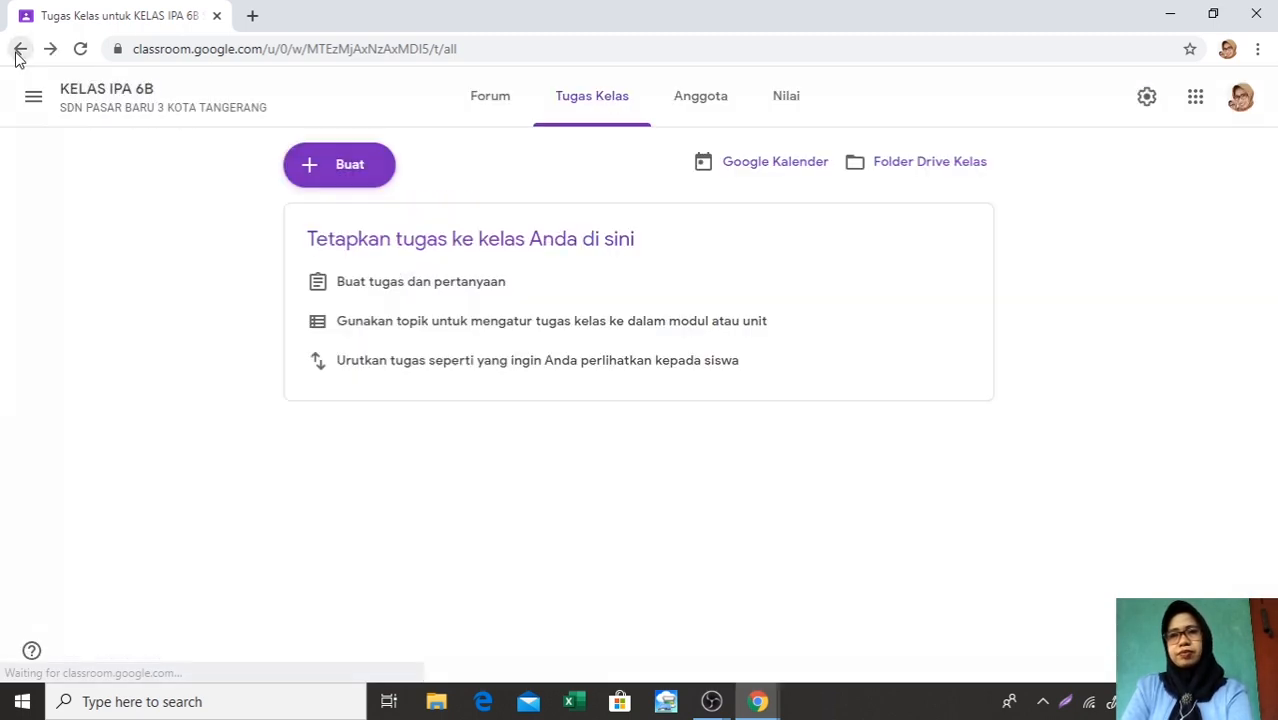
{"action": "left_click", "coordinate": [309, 176]}
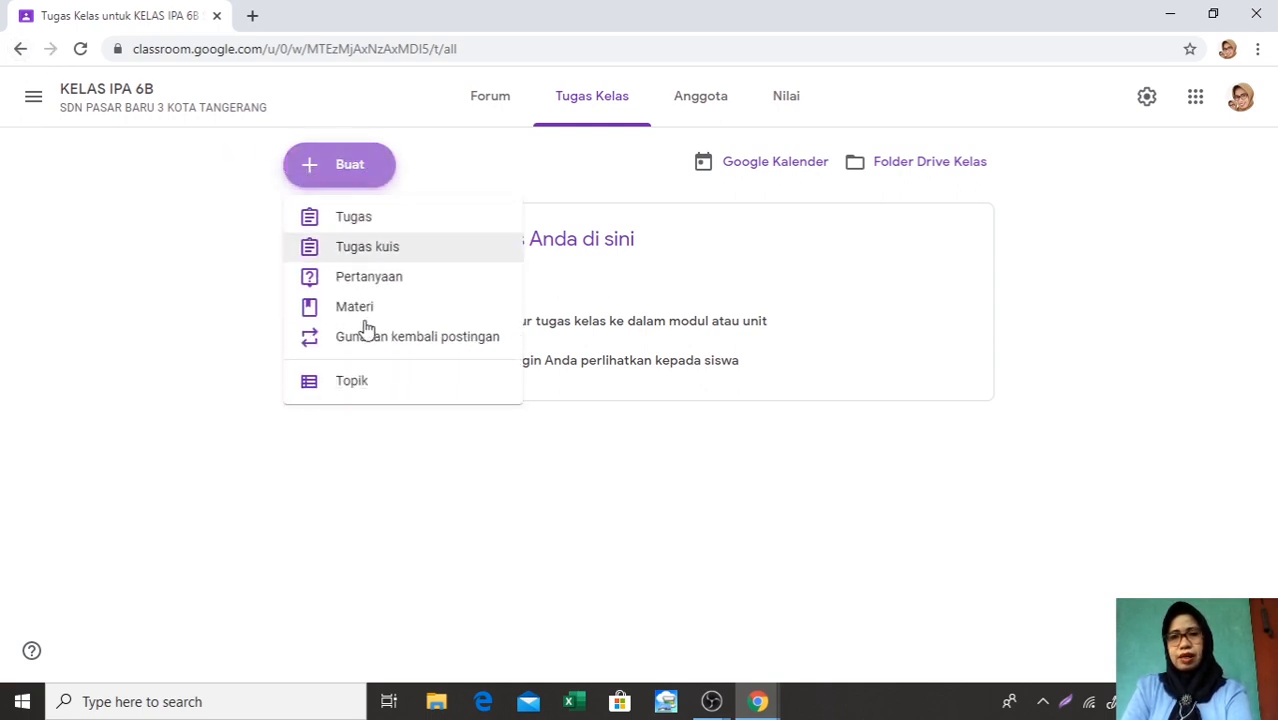
{"action": "left_click", "coordinate": [360, 388]}
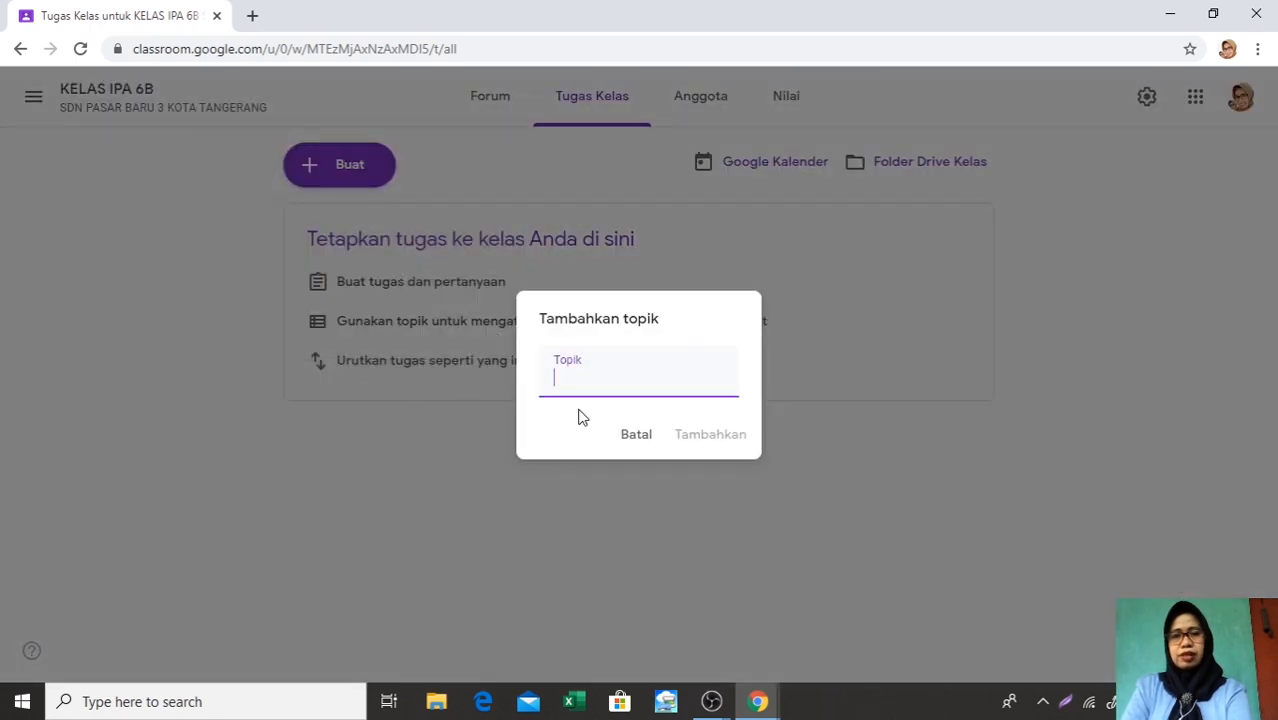
{"action": "type", "text": "A"}
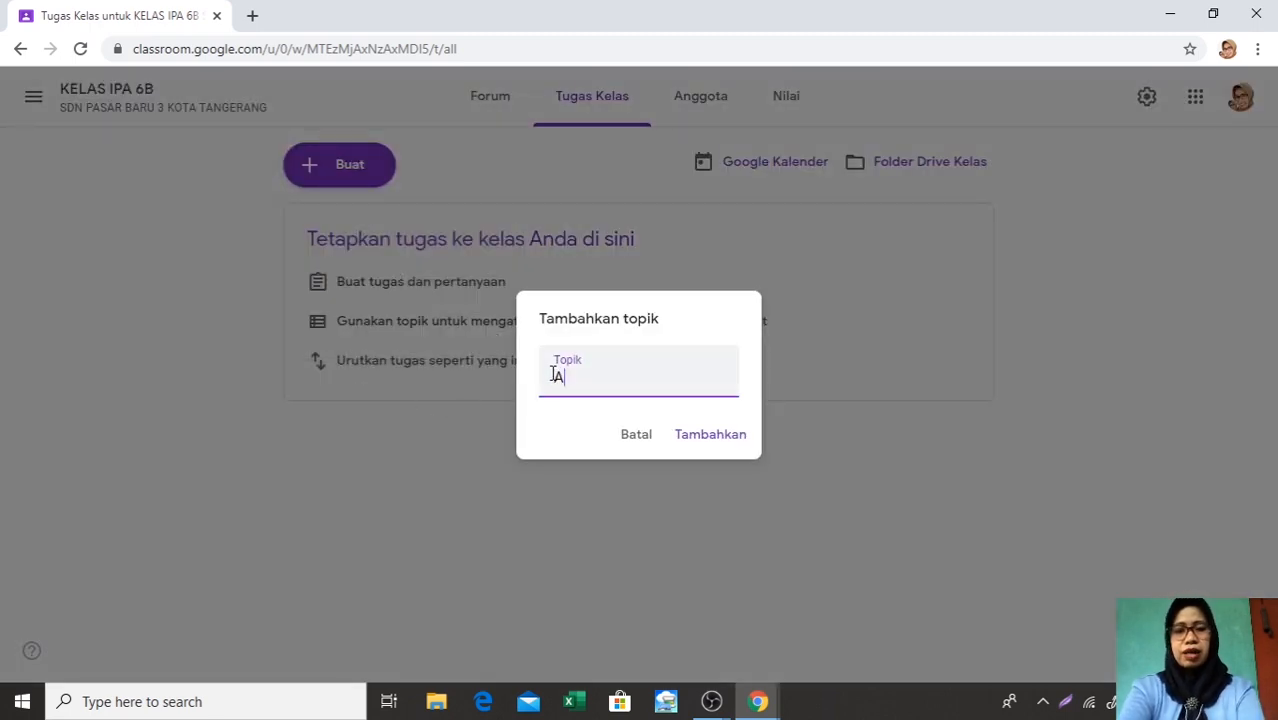
{"action": "type", "text": ". ABSENSI"}
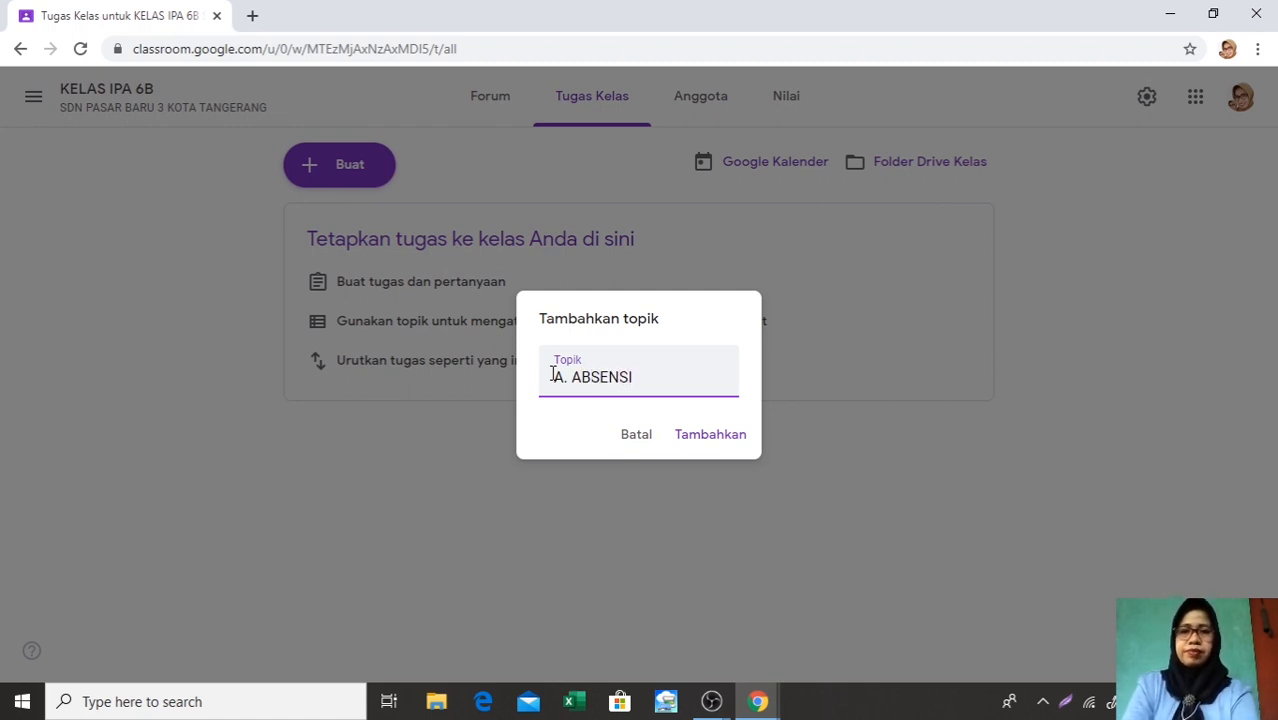
{"action": "left_click", "coordinate": [689, 440]}
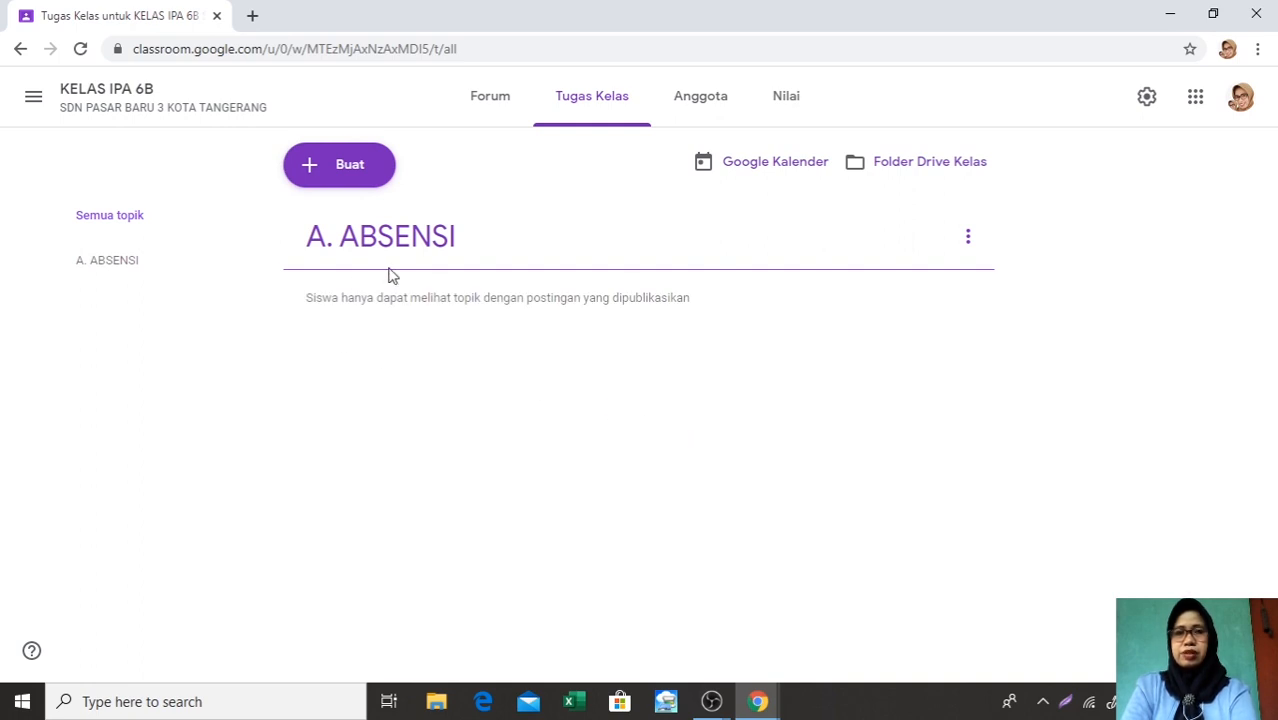
Create a new material (Materi) post and enter B. MATERI as its title
{"action": "left_click", "coordinate": [309, 172]}
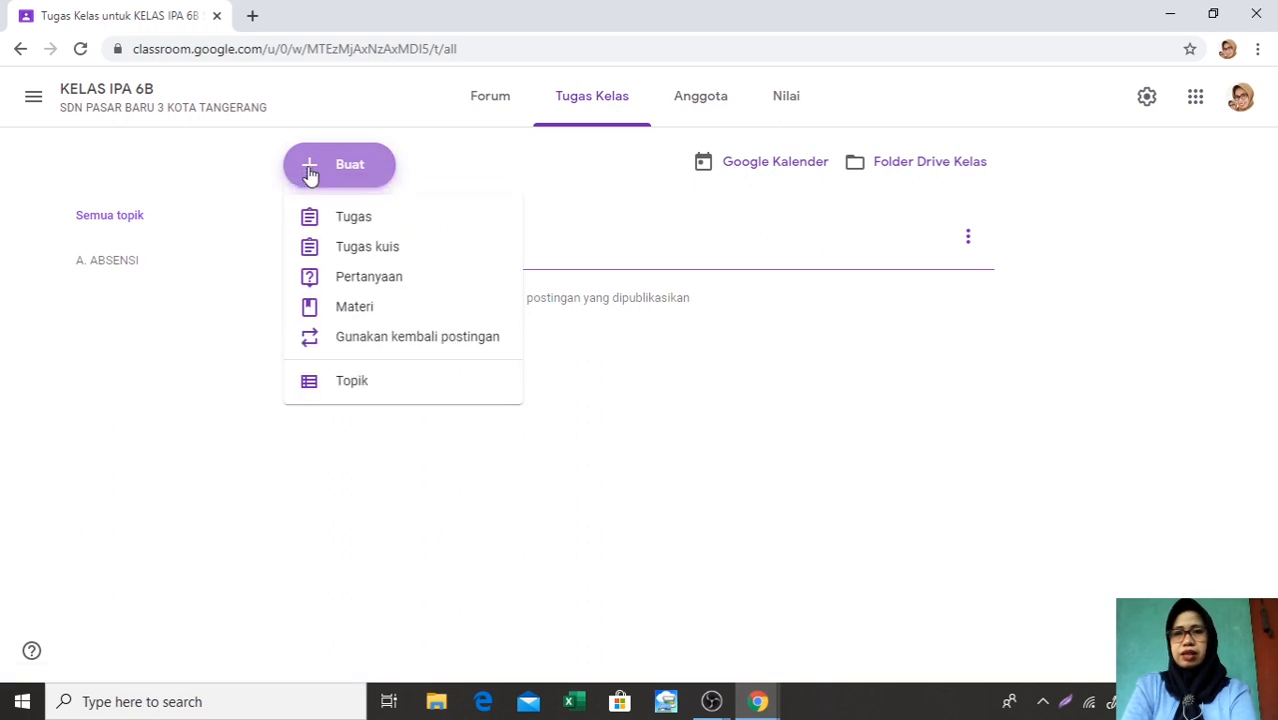
{"action": "left_click", "coordinate": [360, 313]}
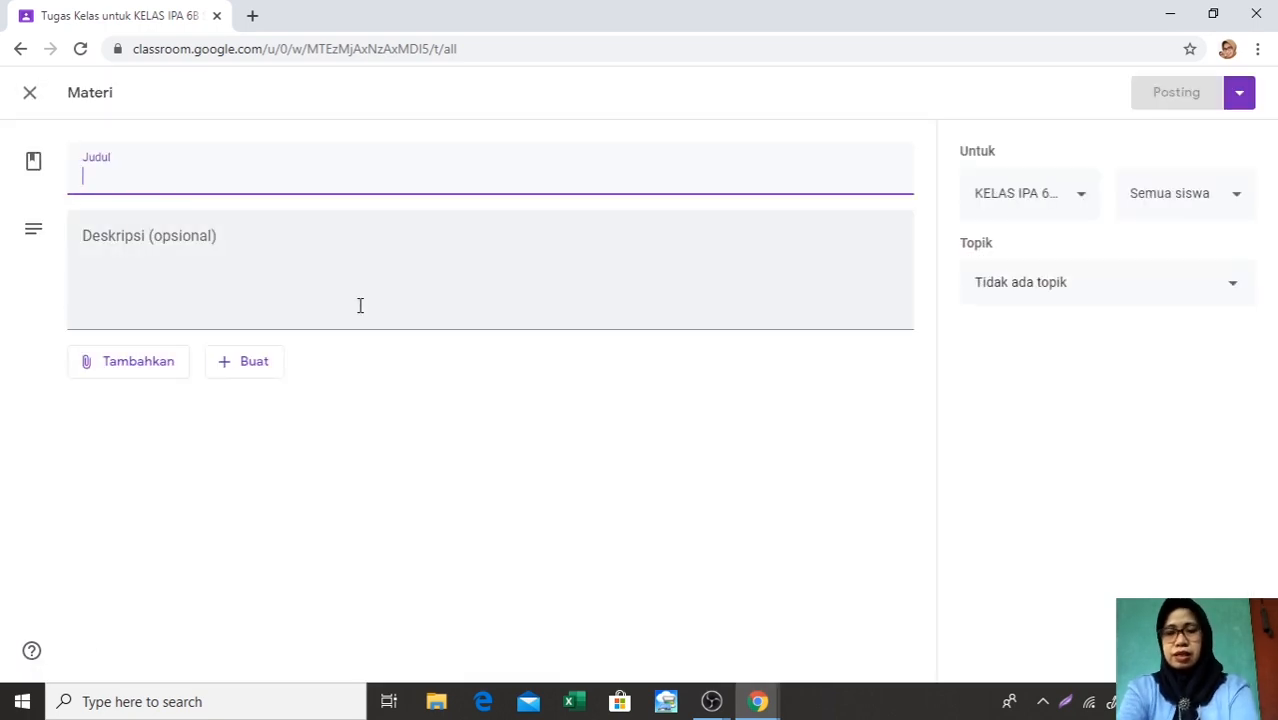
{"action": "left_click", "coordinate": [360, 305]}
{"action": "type", "text": "B"}
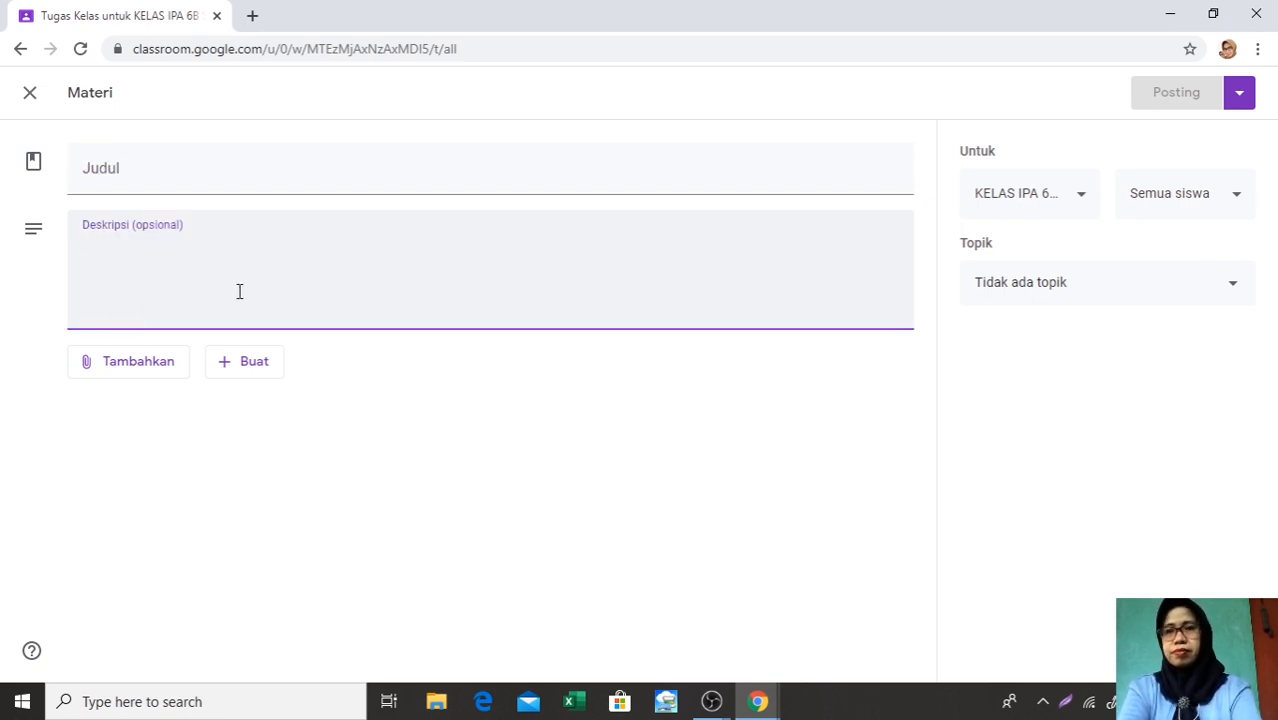
{"action": "left_click", "coordinate": [83, 165]}
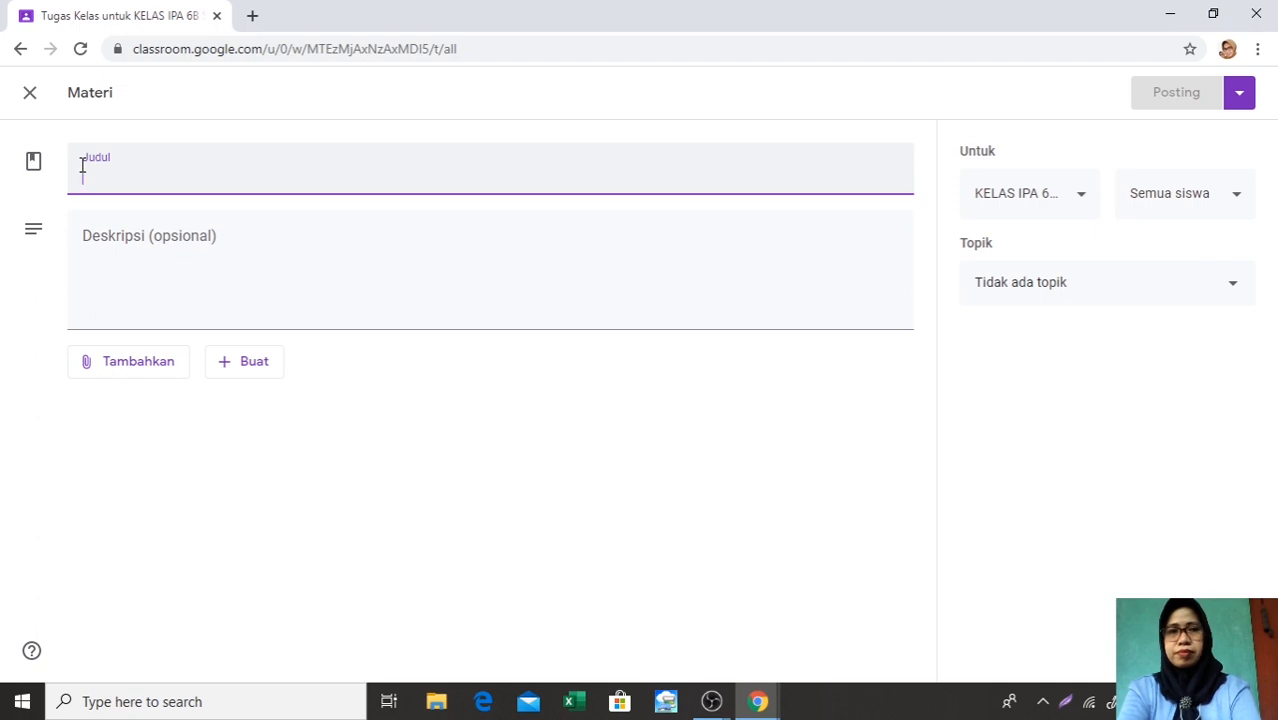
{"action": "type", "text": "B. mATERI"}
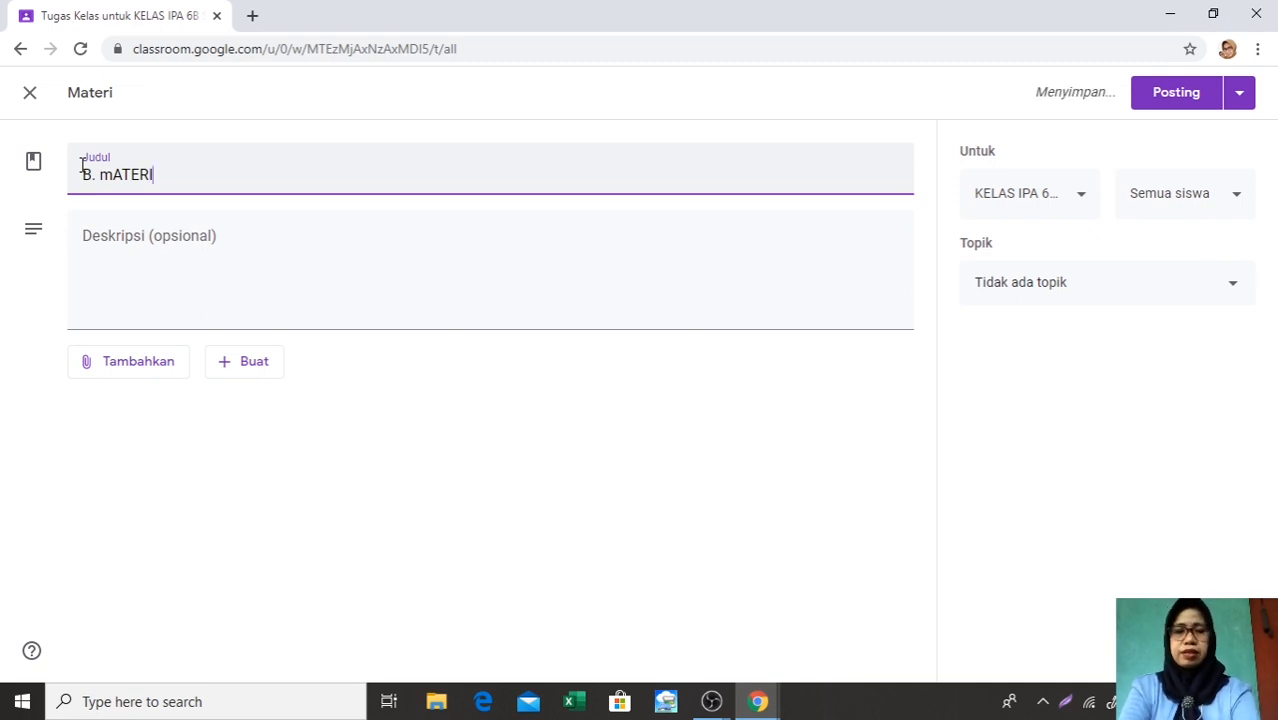
{"action": "key", "text": "BackSpace"}
{"action": "key", "text": "BackSpace"}
{"action": "key", "text": "BackSpace"}
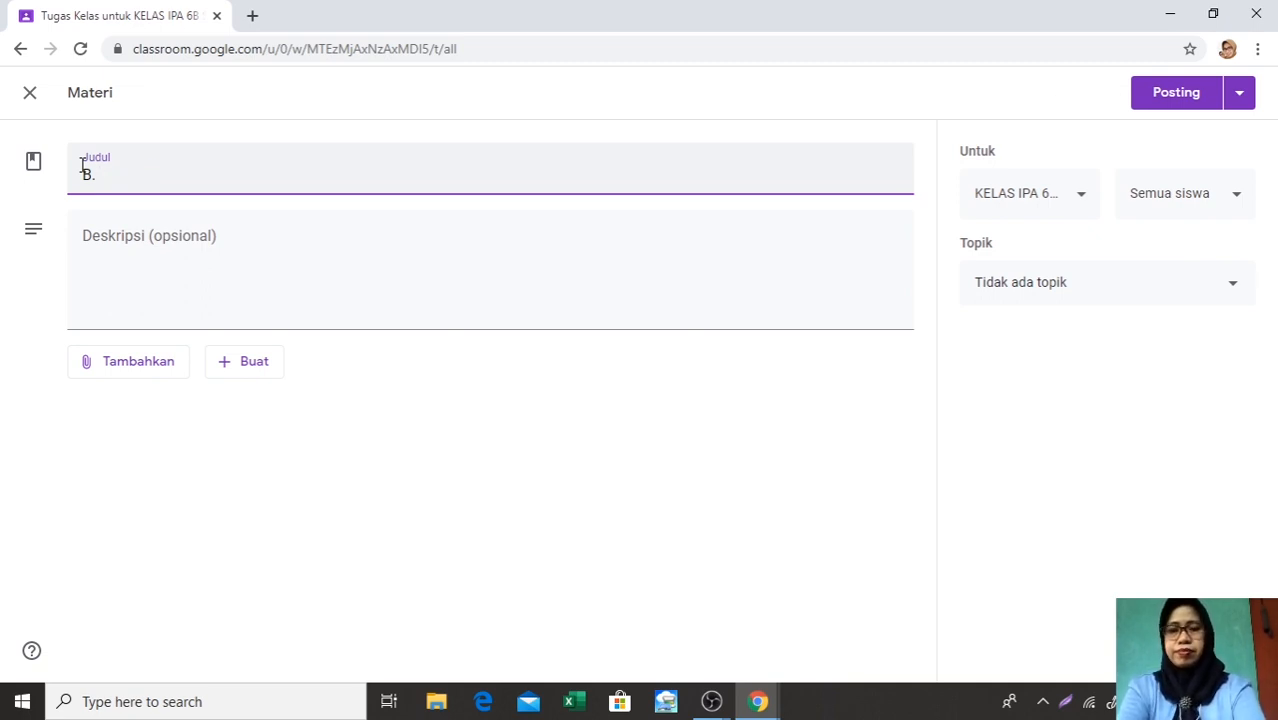
{"action": "type", "text": "MATERI"}
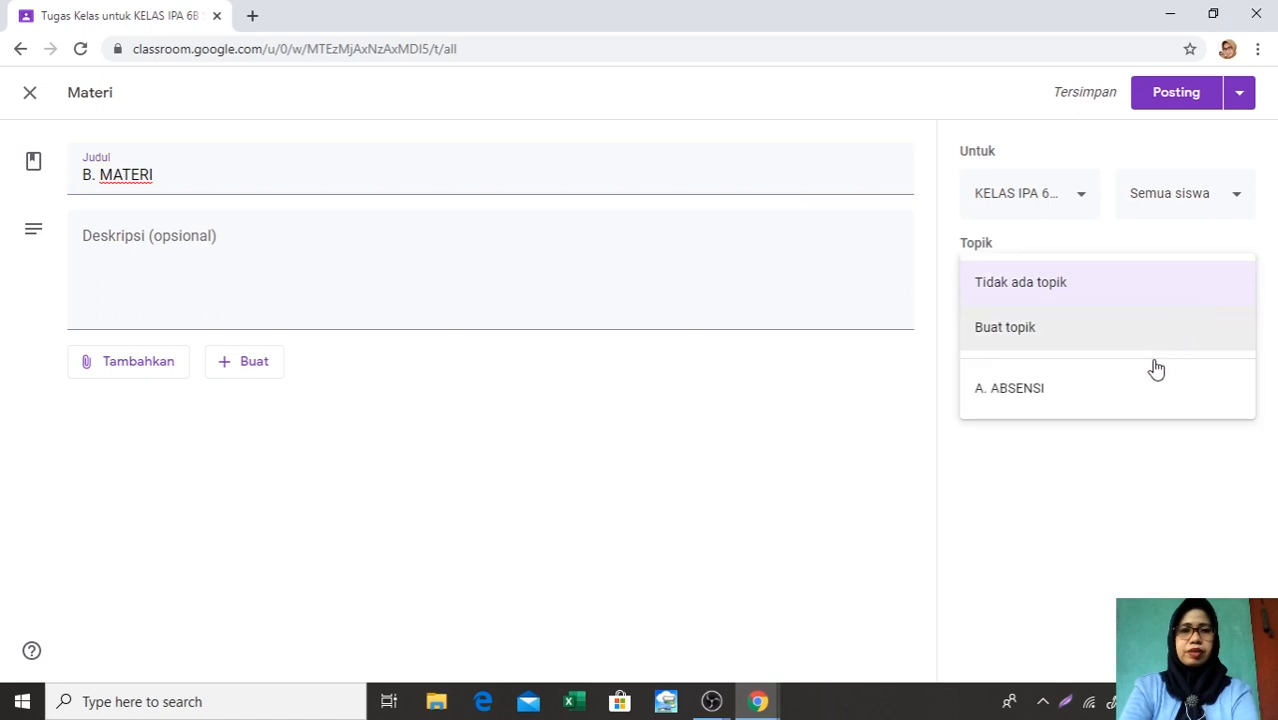
Assign the material to a new topic named B. MATERI, and post it
{"action": "left_click", "coordinate": [1073, 338]}
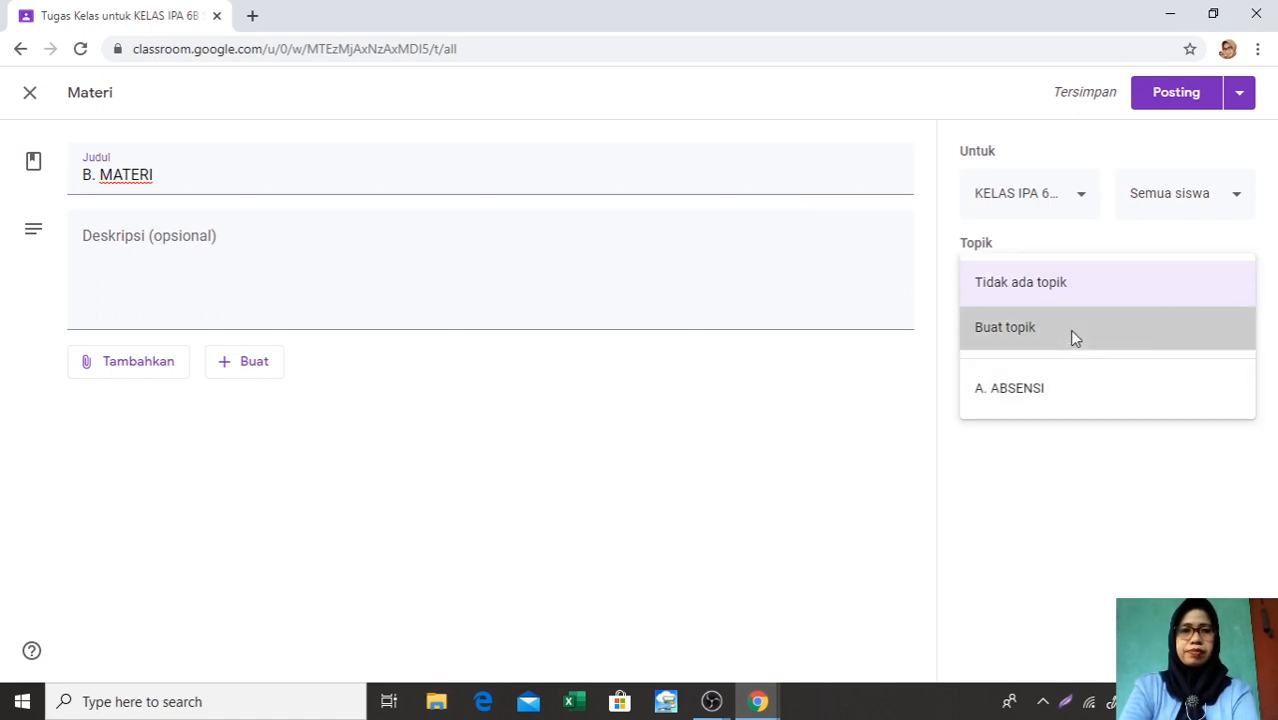
{"action": "type", "text": "B."}
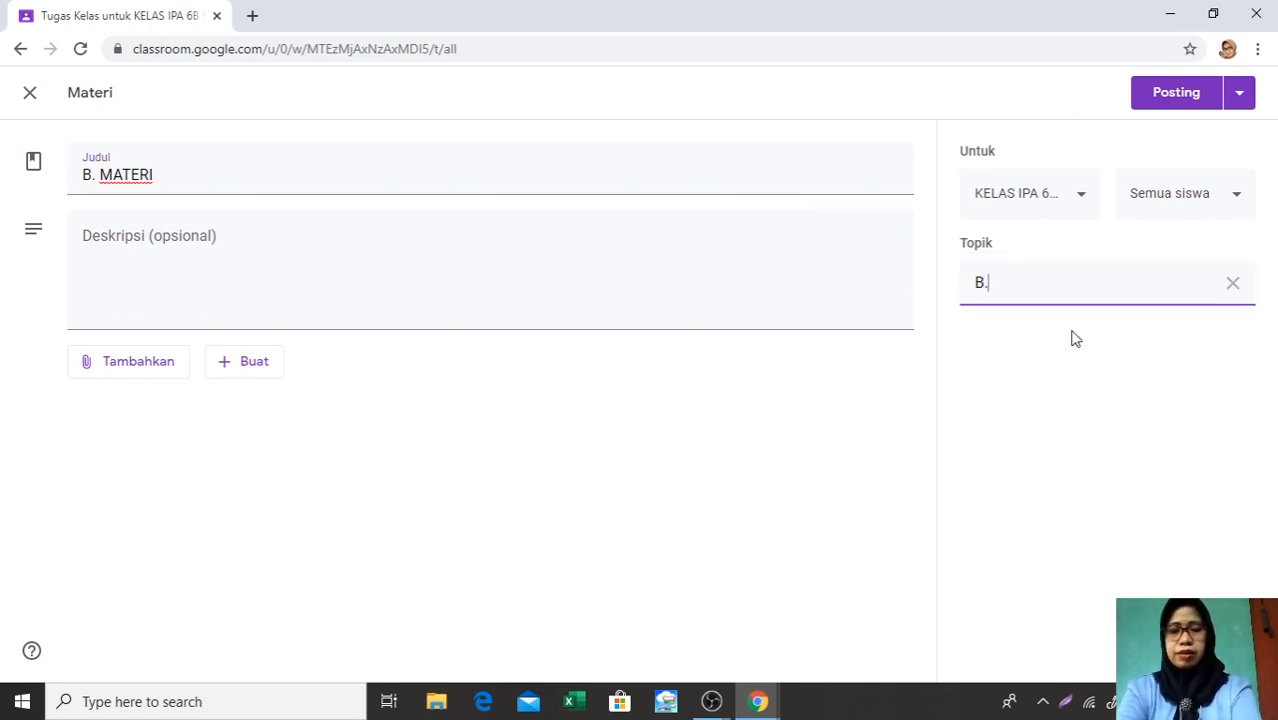
{"action": "type", "text": " MATERI"}
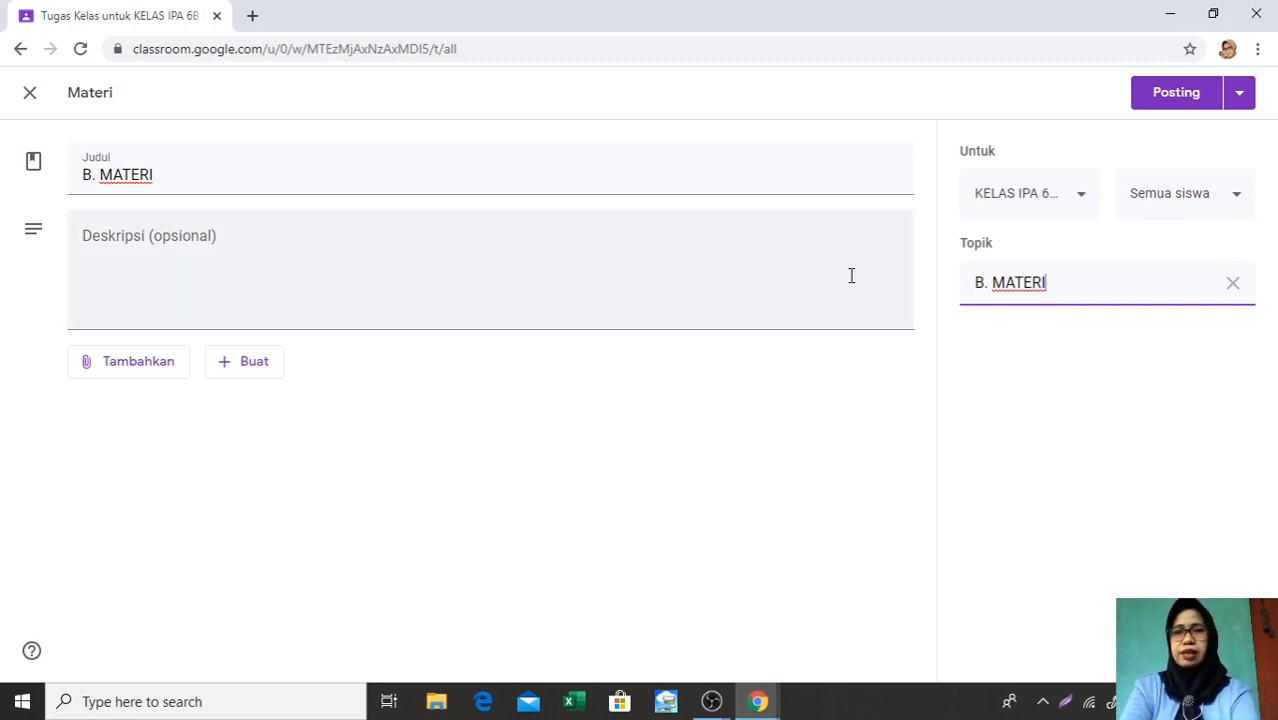
{"action": "left_click", "coordinate": [1184, 106]}
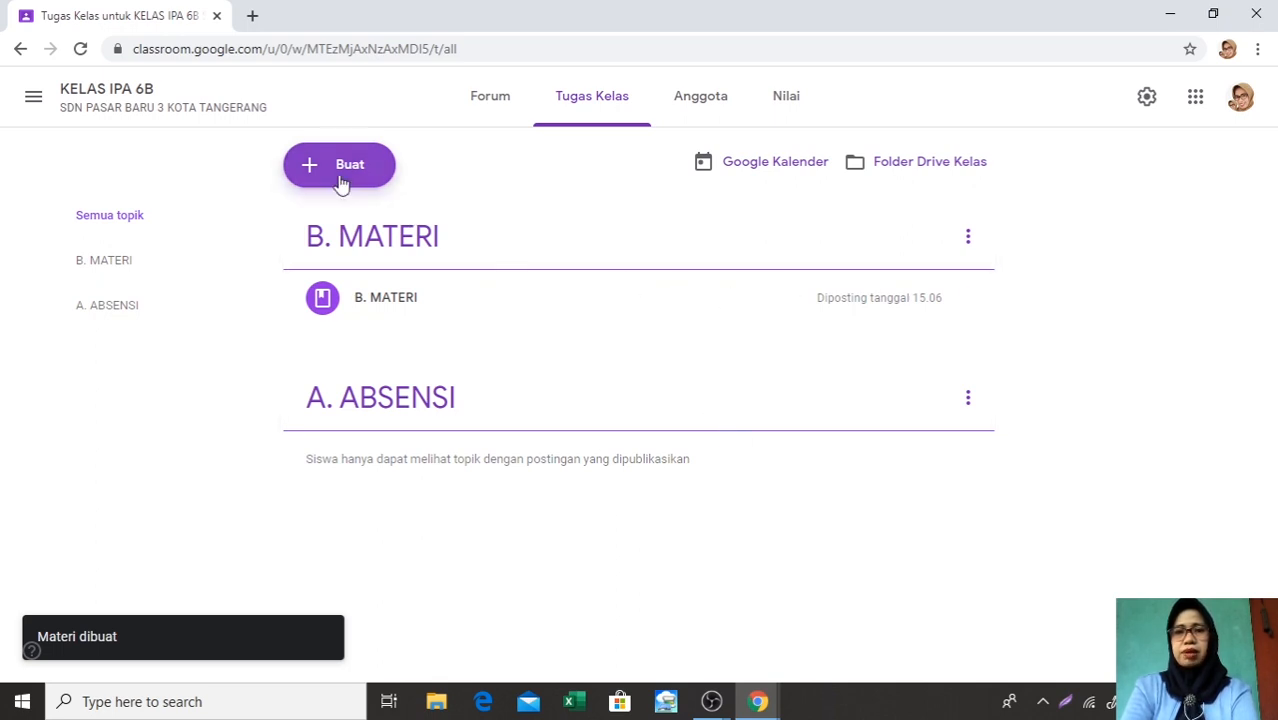
Add a topic named C. TUGAS to the class's Tugas Kelas page
{"action": "left_click", "coordinate": [310, 168]}
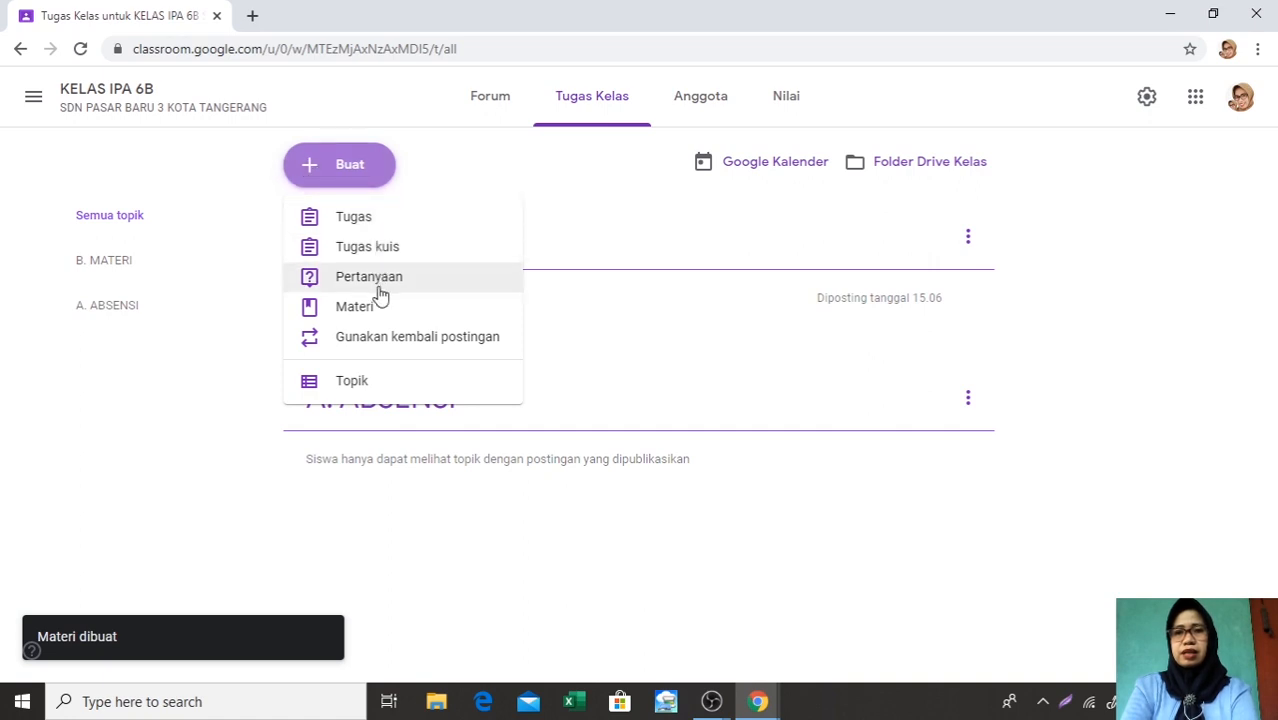
{"action": "left_click", "coordinate": [349, 385]}
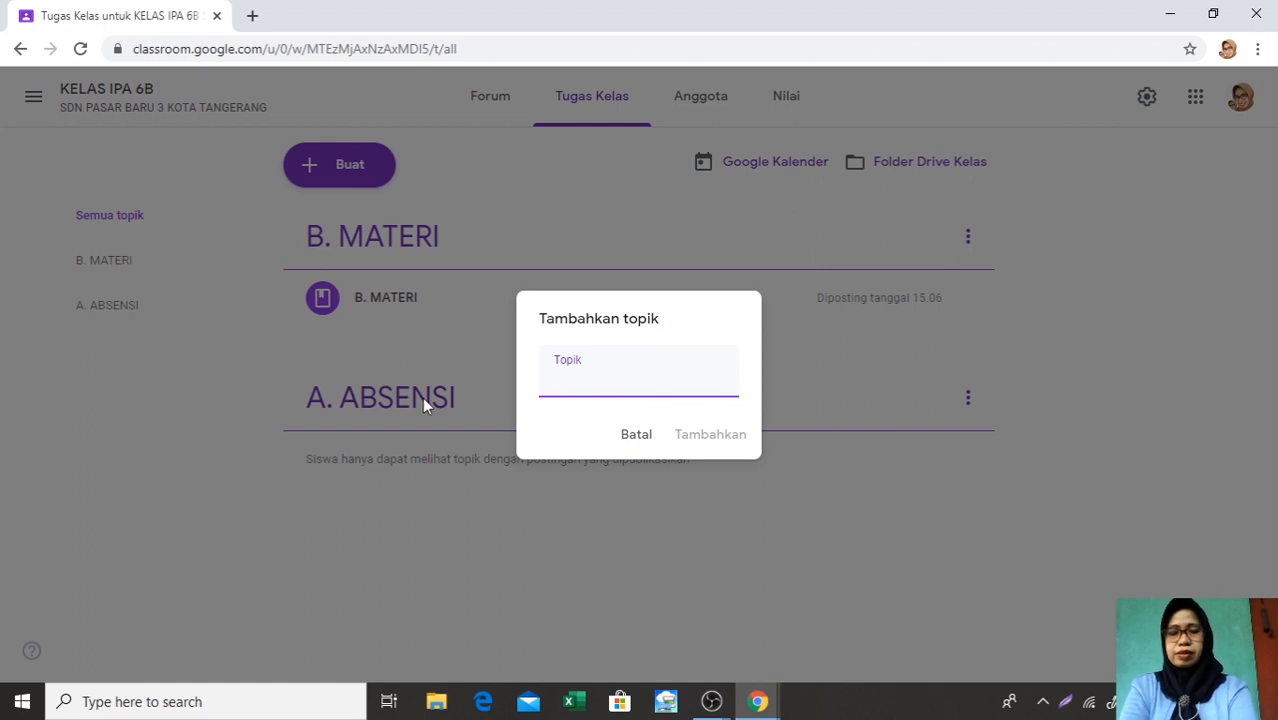
{"action": "type", "text": "C"}
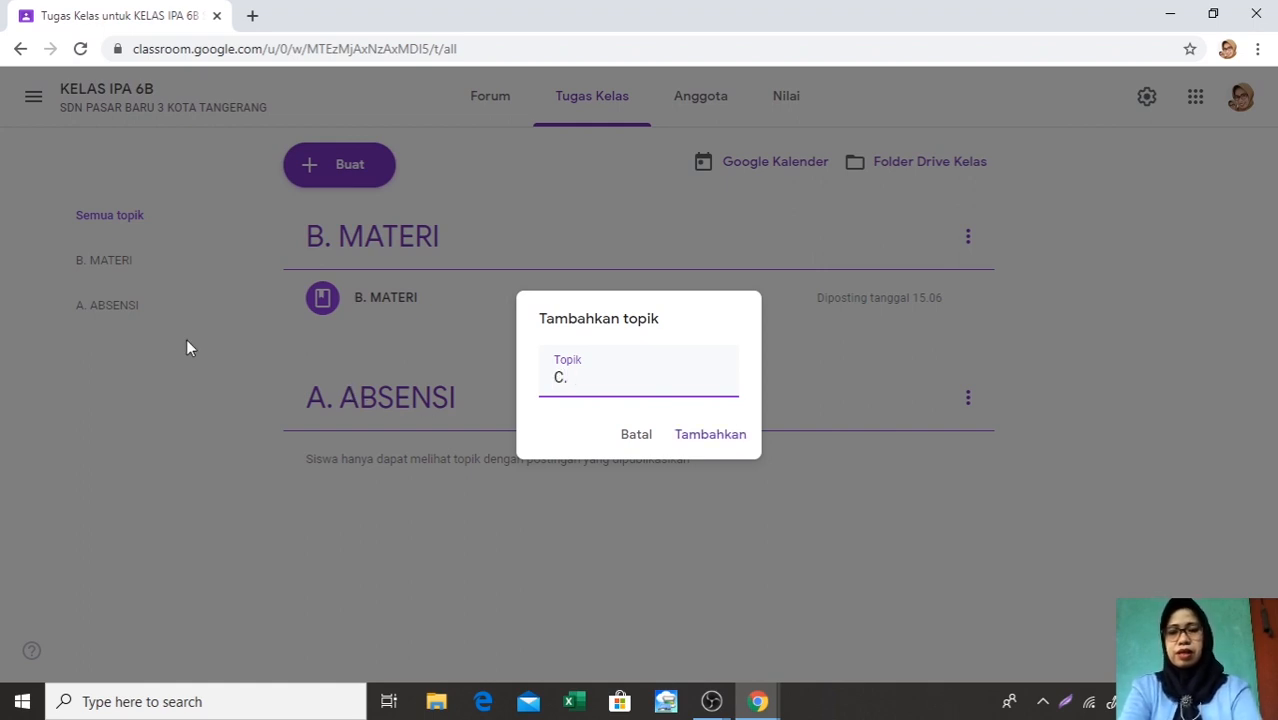
{"action": "type", "text": ". TU"}
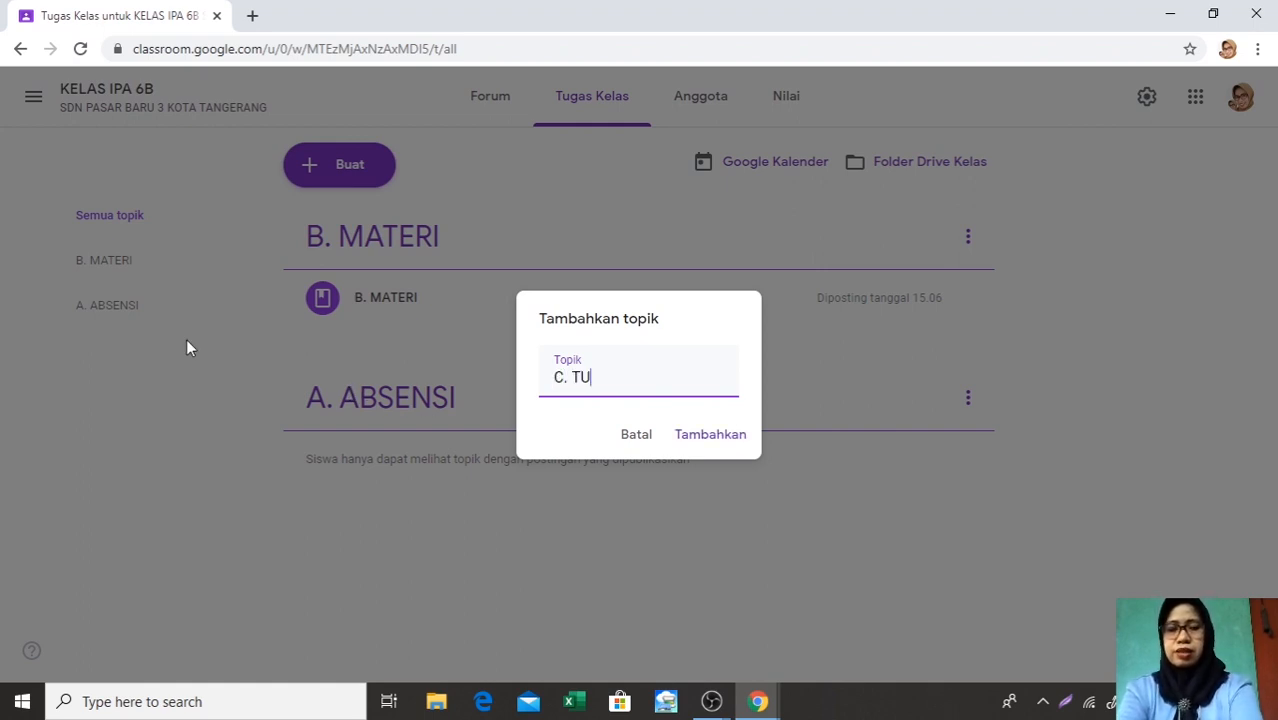
{"action": "type", "text": "GAS"}
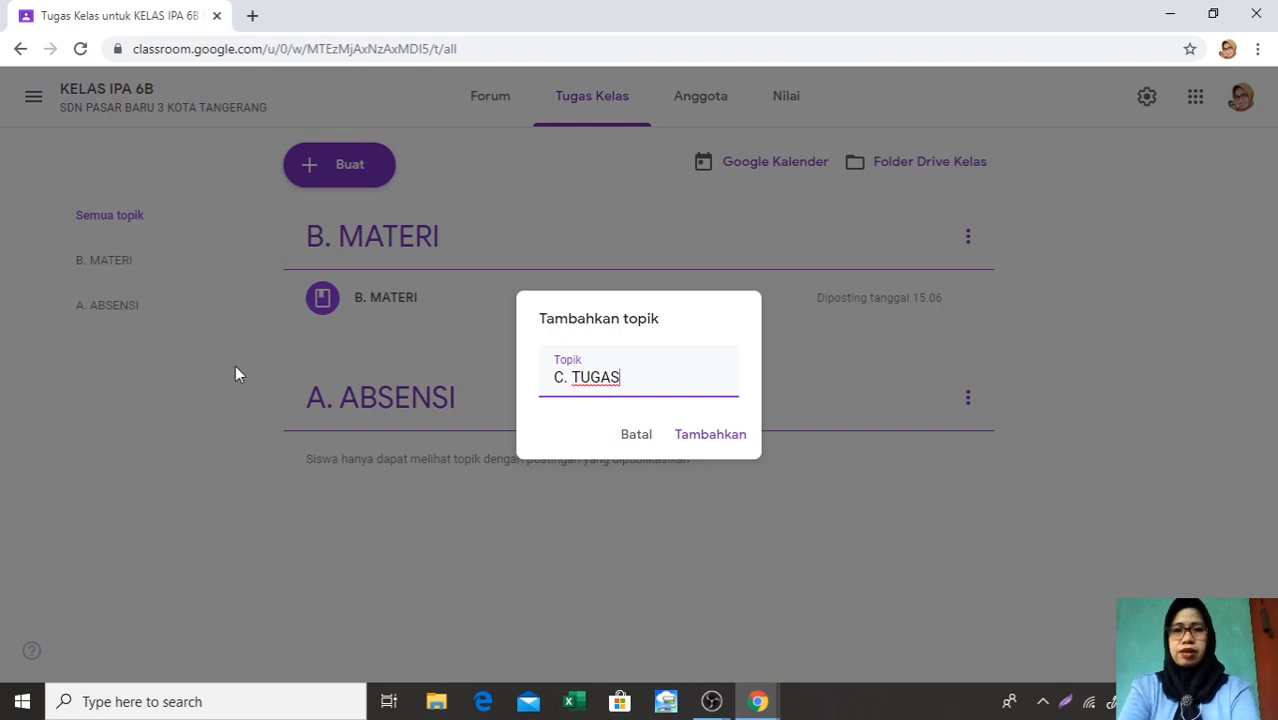
{"action": "left_click", "coordinate": [715, 440]}
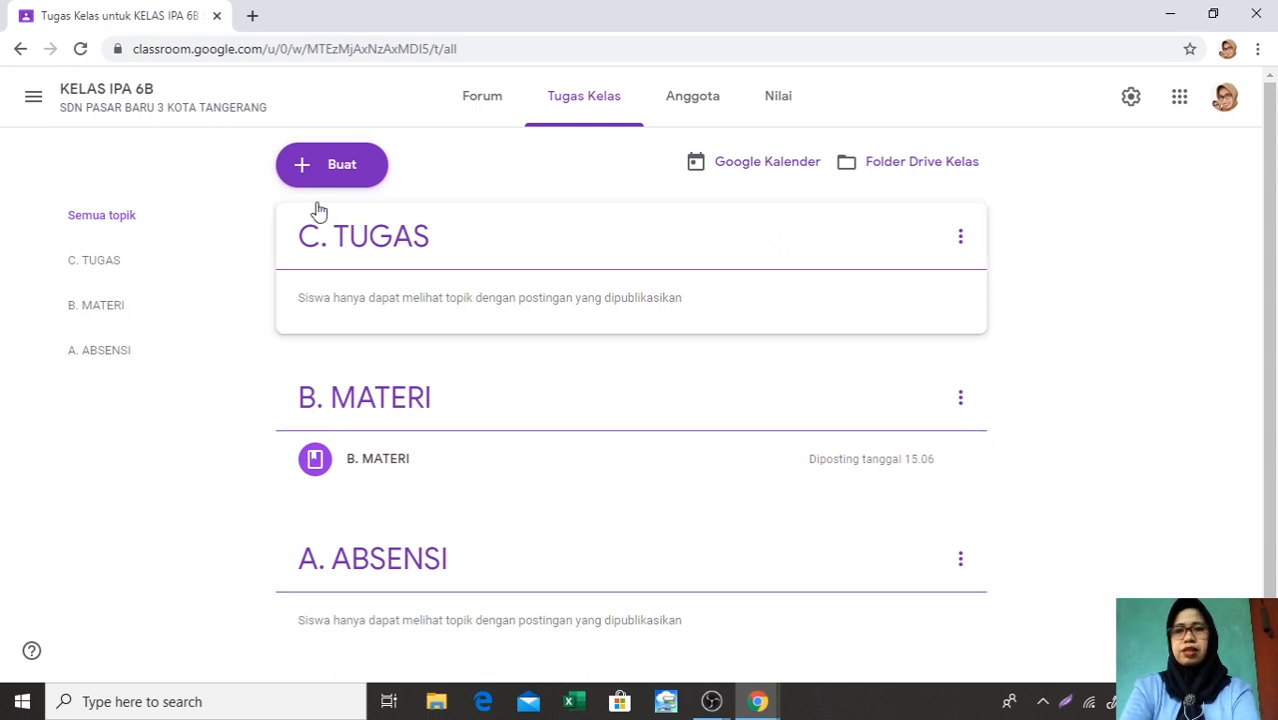
Add a topic named D. EVALUASI to the class's Tugas Kelas page
{"action": "left_click", "coordinate": [302, 172]}
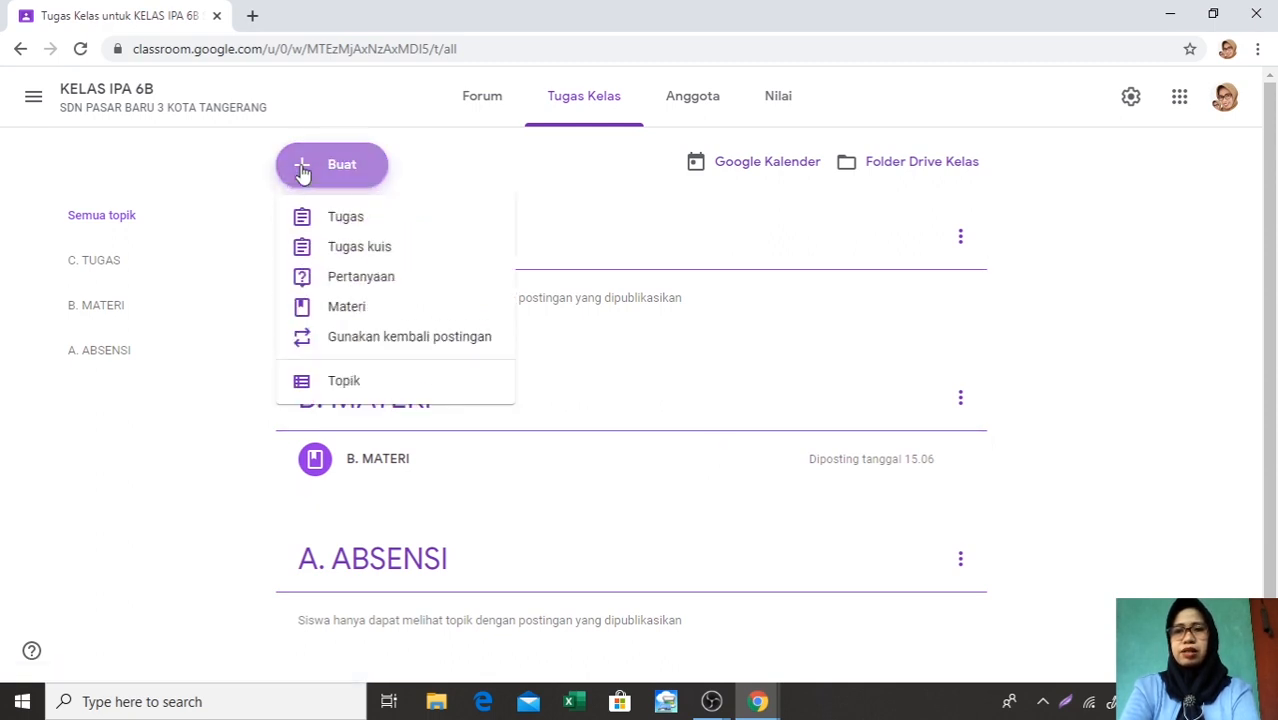
{"action": "left_click", "coordinate": [357, 380]}
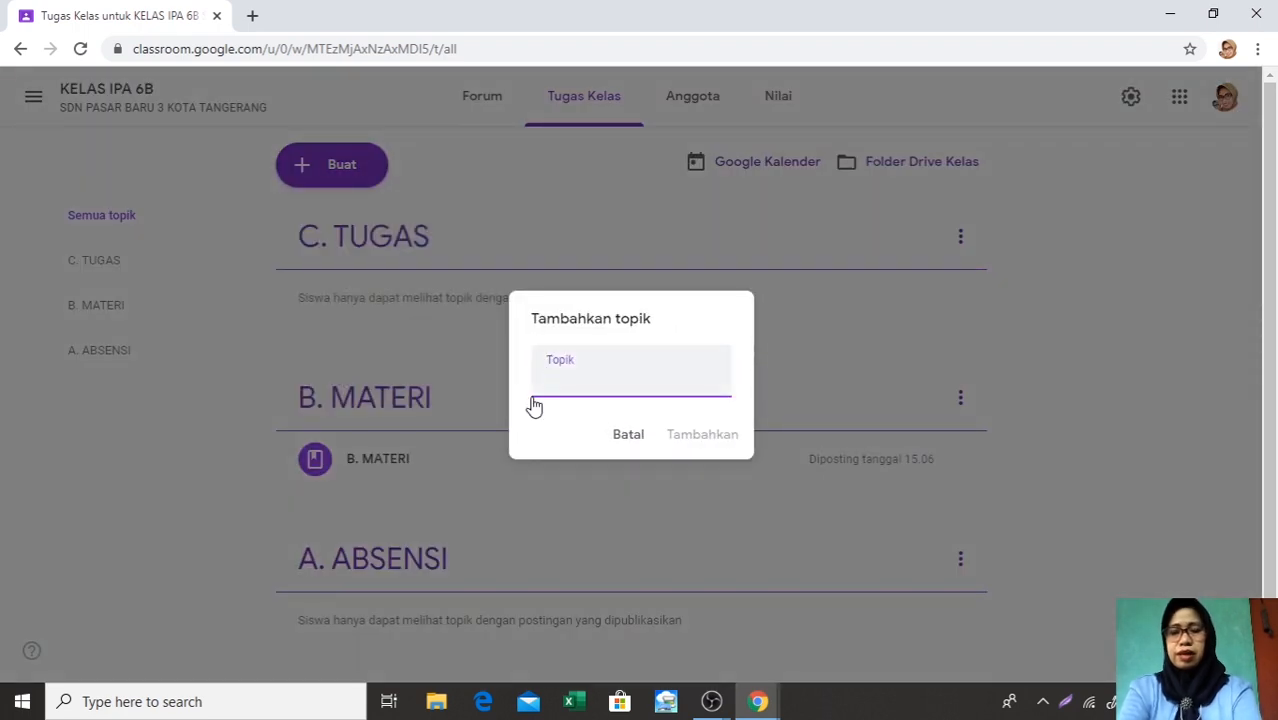
{"action": "type", "text": "D."}
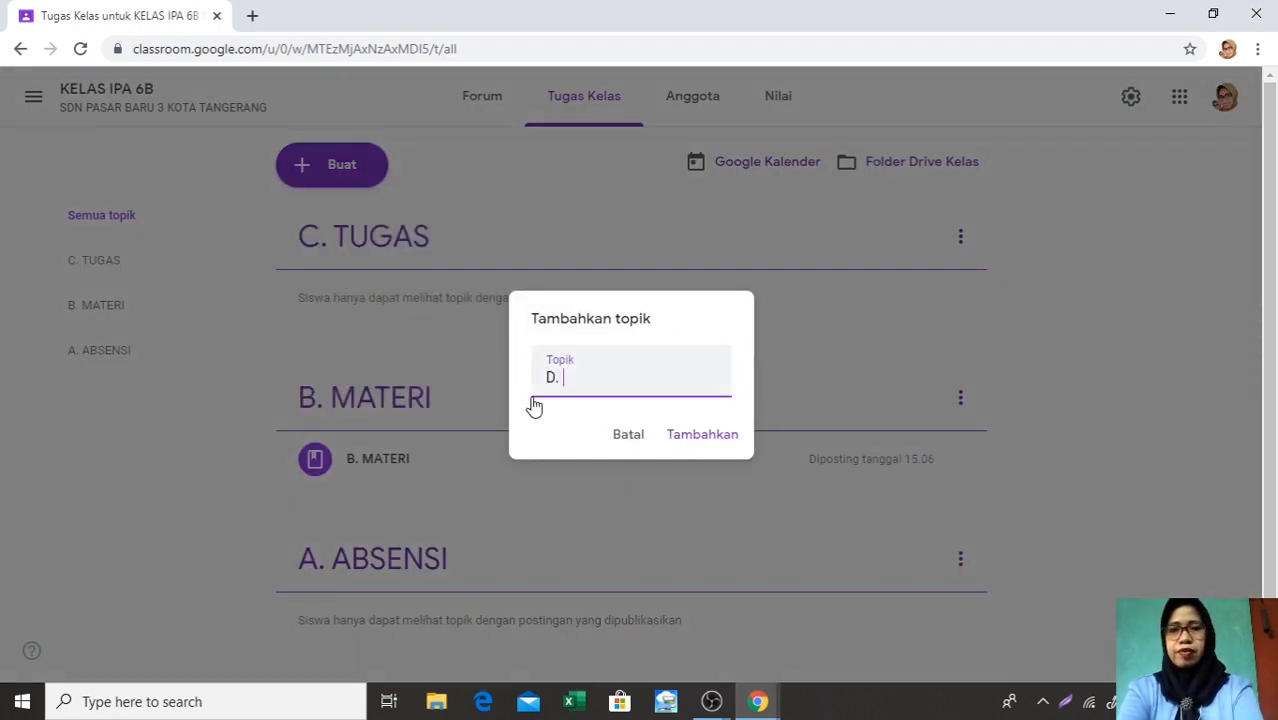
{"action": "type", "text": " EVAL"}
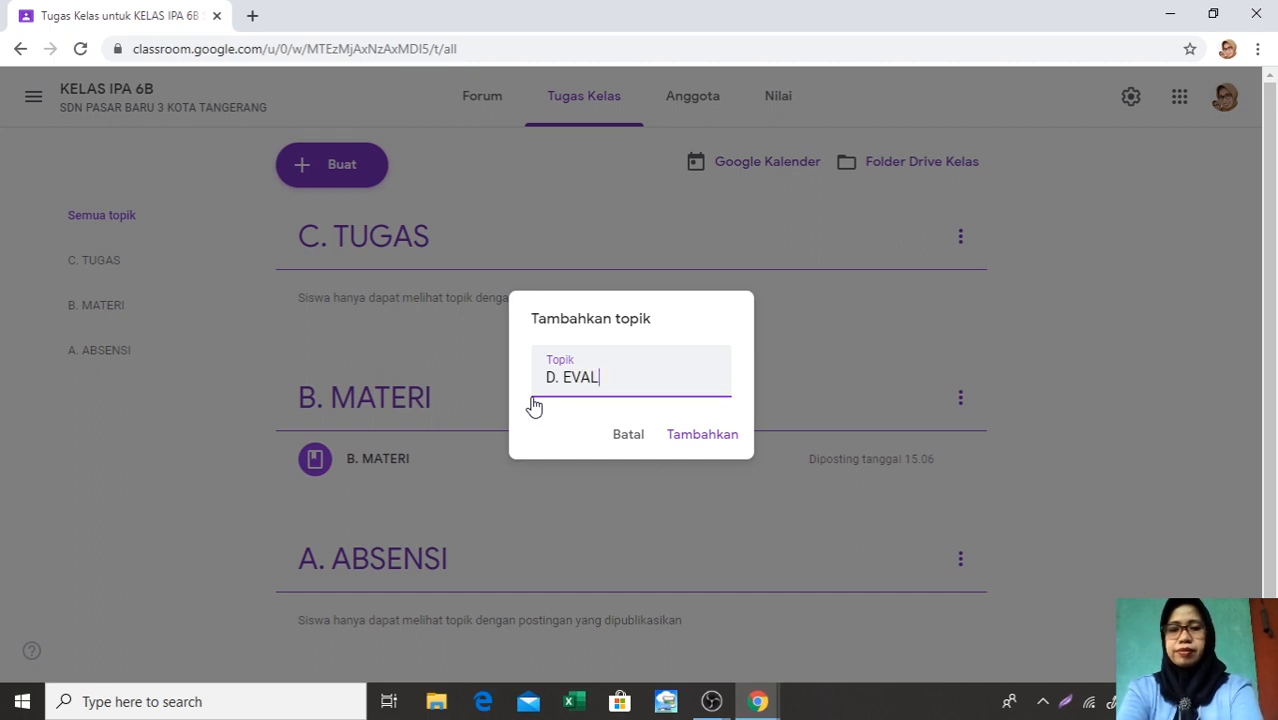
{"action": "type", "text": "UASI"}
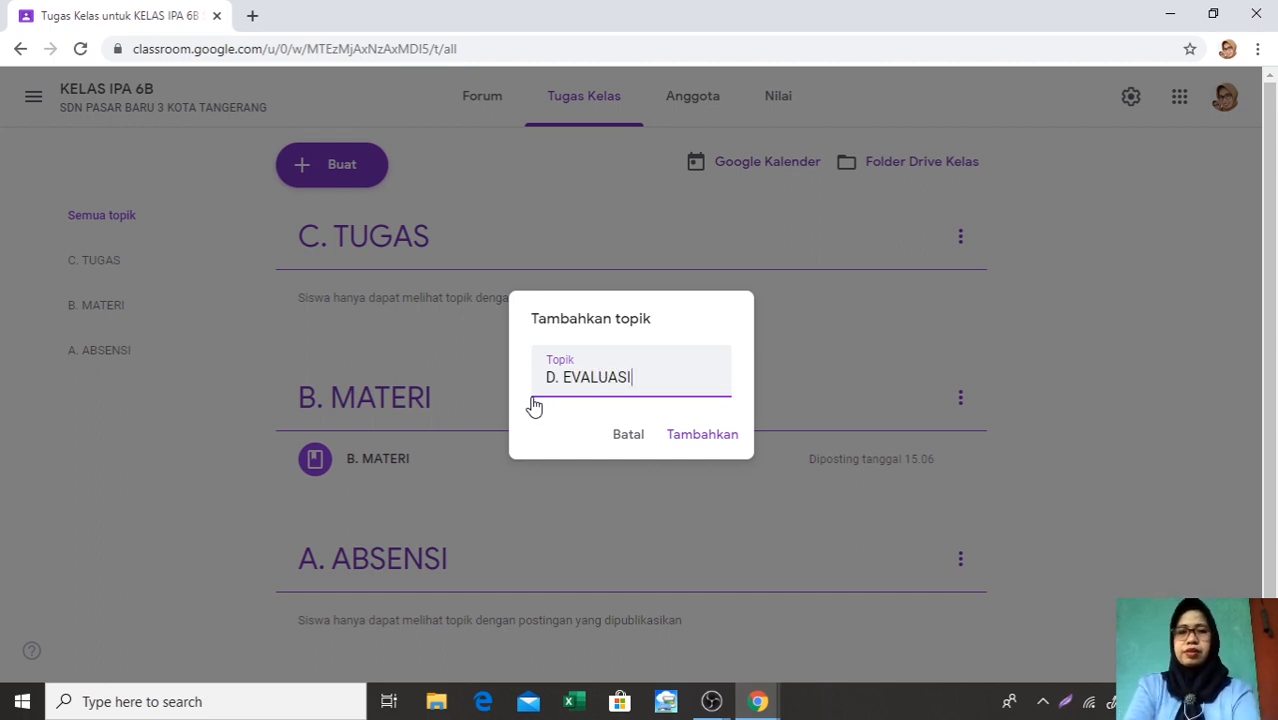
{"action": "left_click", "coordinate": [701, 440]}
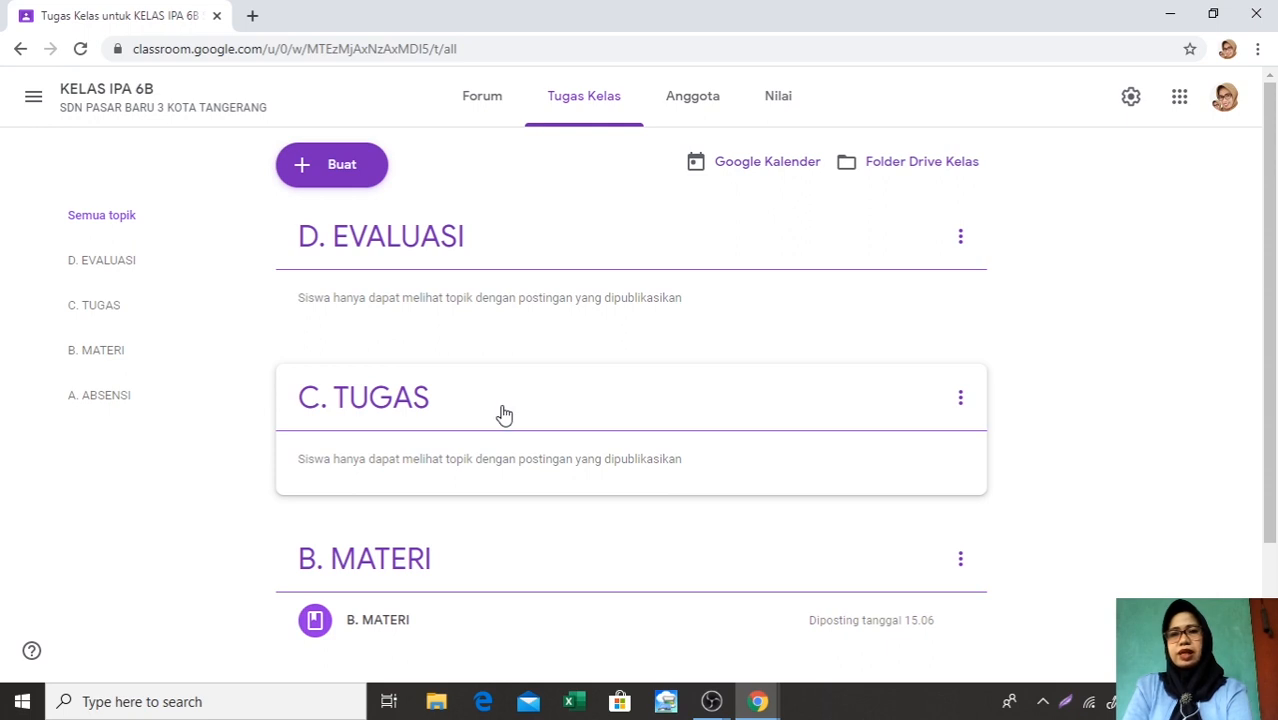
Move the D. EVALUASI topic down, one place at a time, to the end of the topic list below A. ABSENSI
{"action": "left_click", "coordinate": [961, 240]}
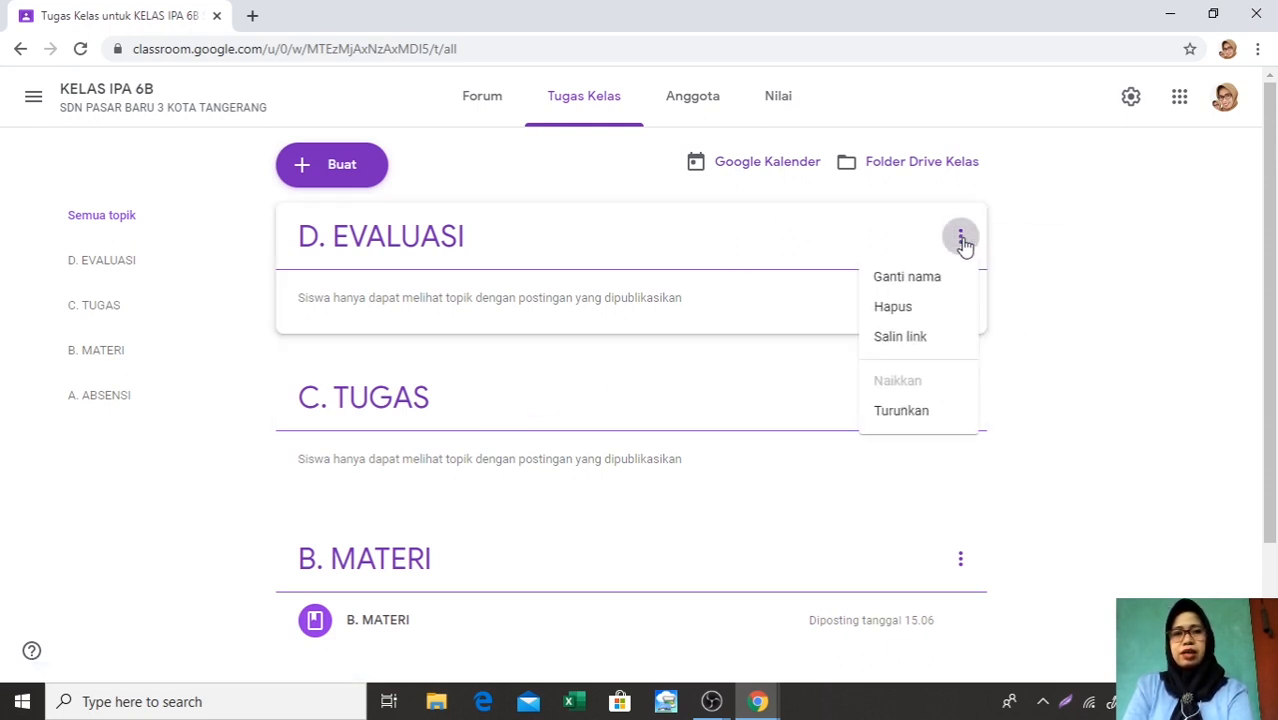
{"action": "left_click", "coordinate": [923, 408]}
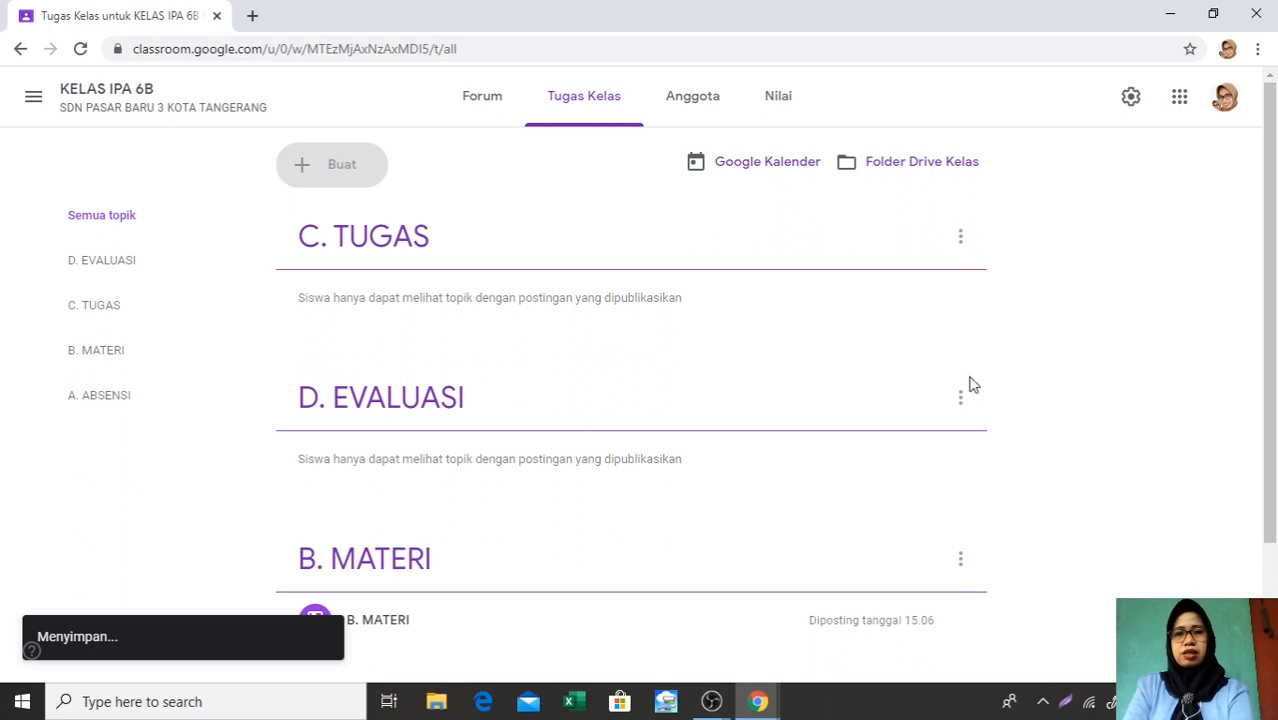
{"action": "left_click", "coordinate": [962, 401]}
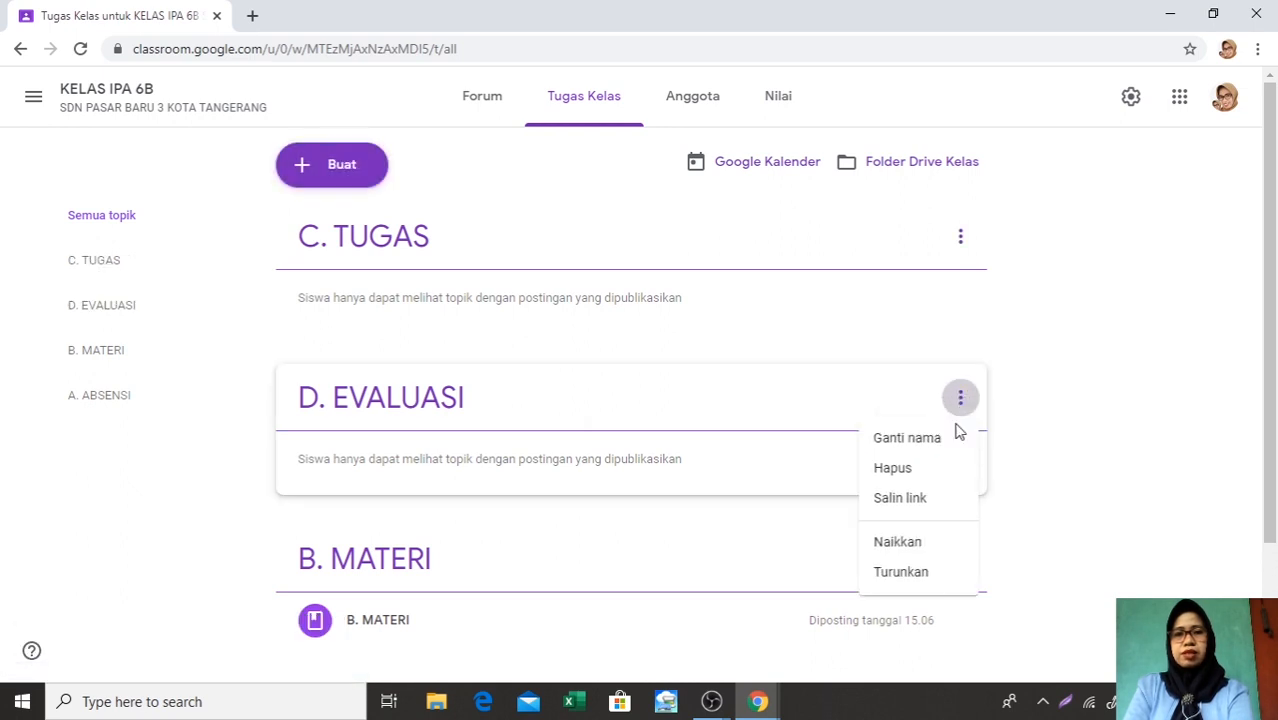
{"action": "left_click", "coordinate": [918, 588]}
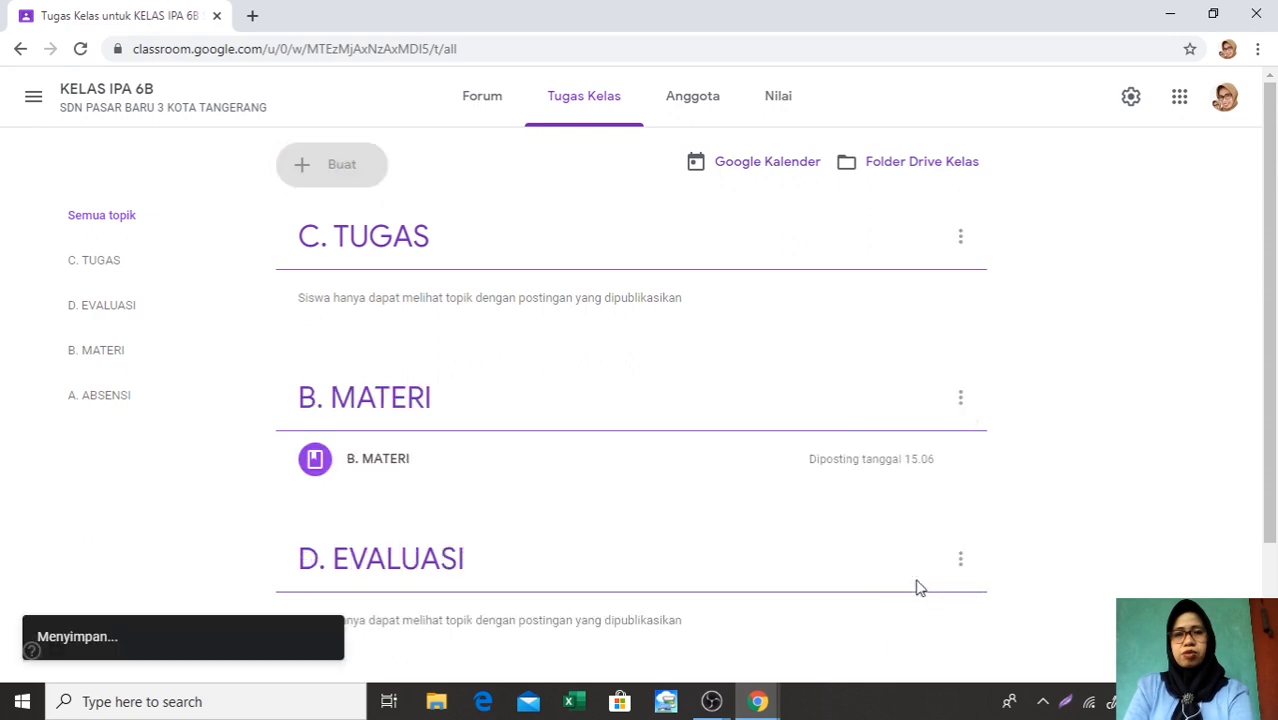
{"action": "scroll", "coordinate": [918, 596], "scroll_direction": "down", "scroll_amount": 2}
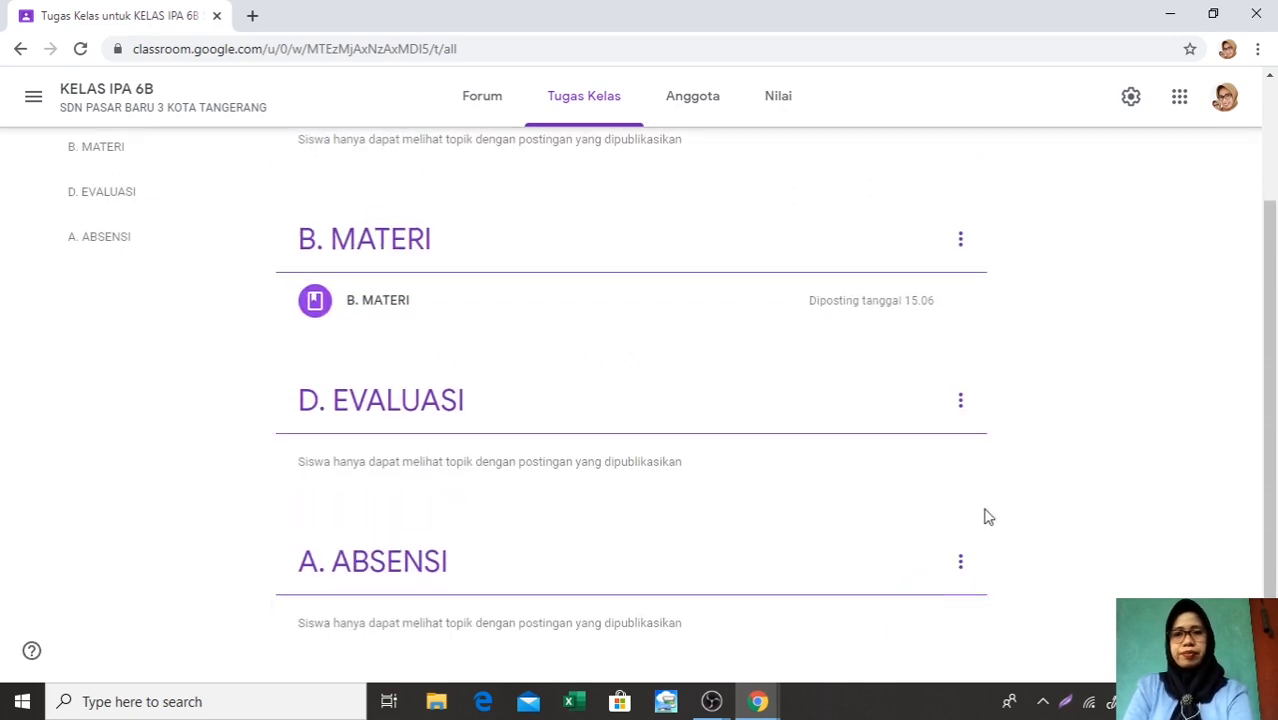
{"action": "left_click", "coordinate": [959, 405]}
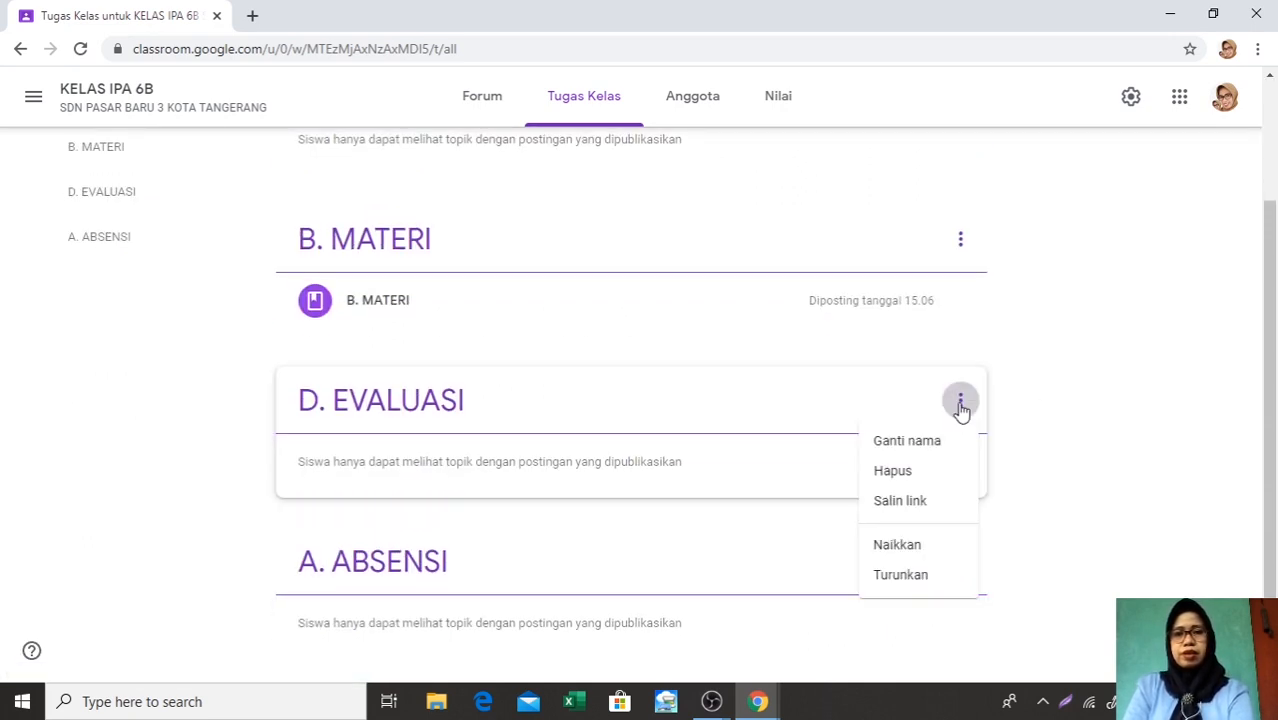
{"action": "left_click", "coordinate": [908, 577]}
Move the C. TUGAS topic down so that it sits between A. ABSENSI and D. EVALUASI
{"action": "scroll", "coordinate": [802, 379], "scroll_direction": "up", "scroll_amount": 2}
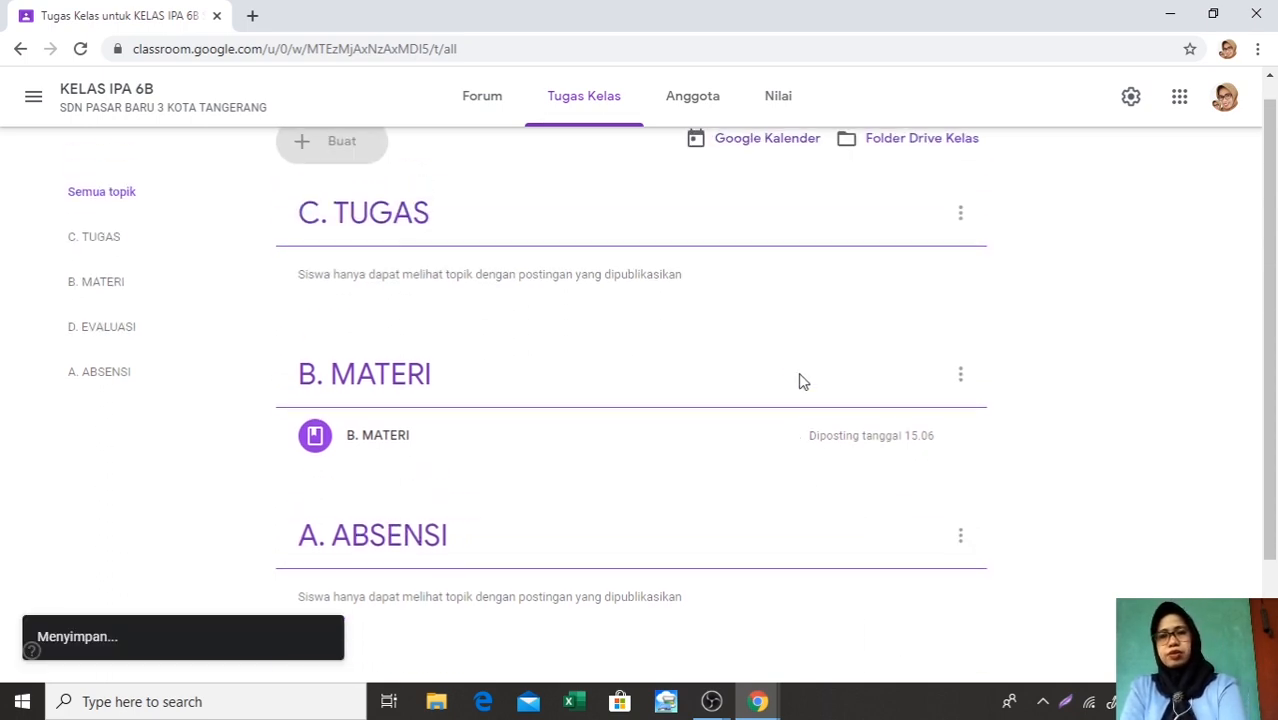
{"action": "left_click", "coordinate": [962, 219]}
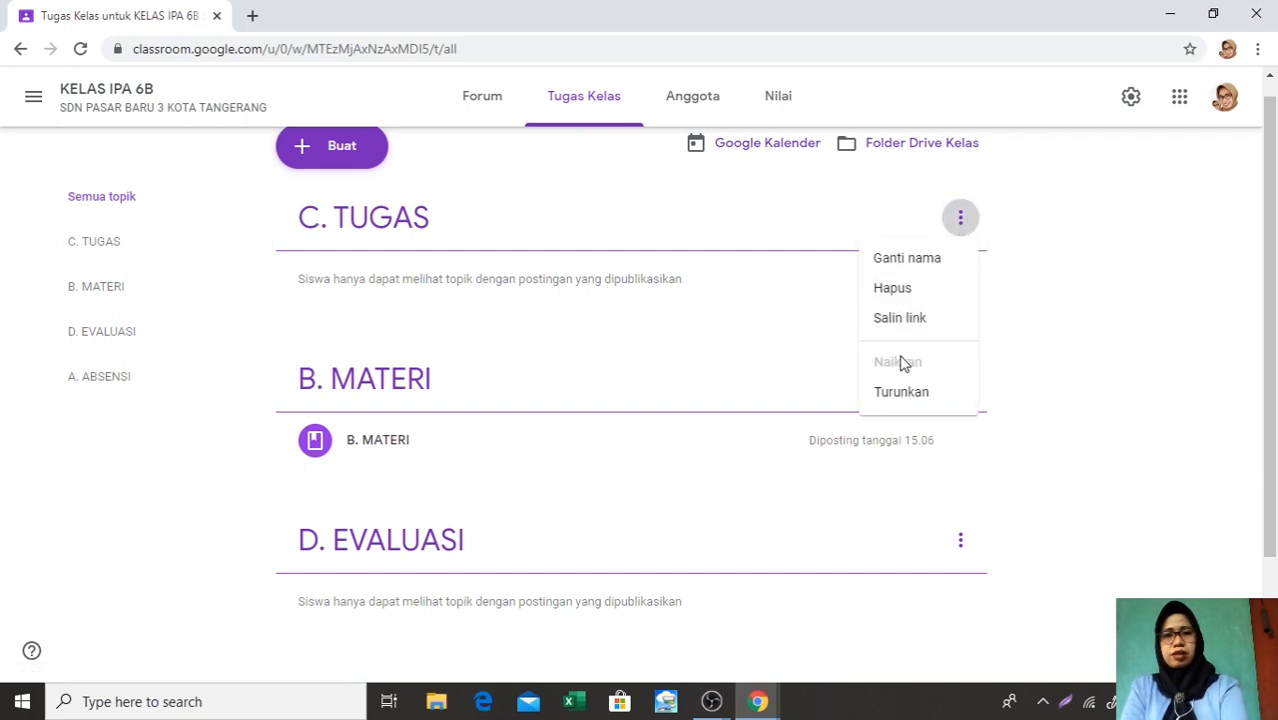
{"action": "left_click", "coordinate": [906, 396]}
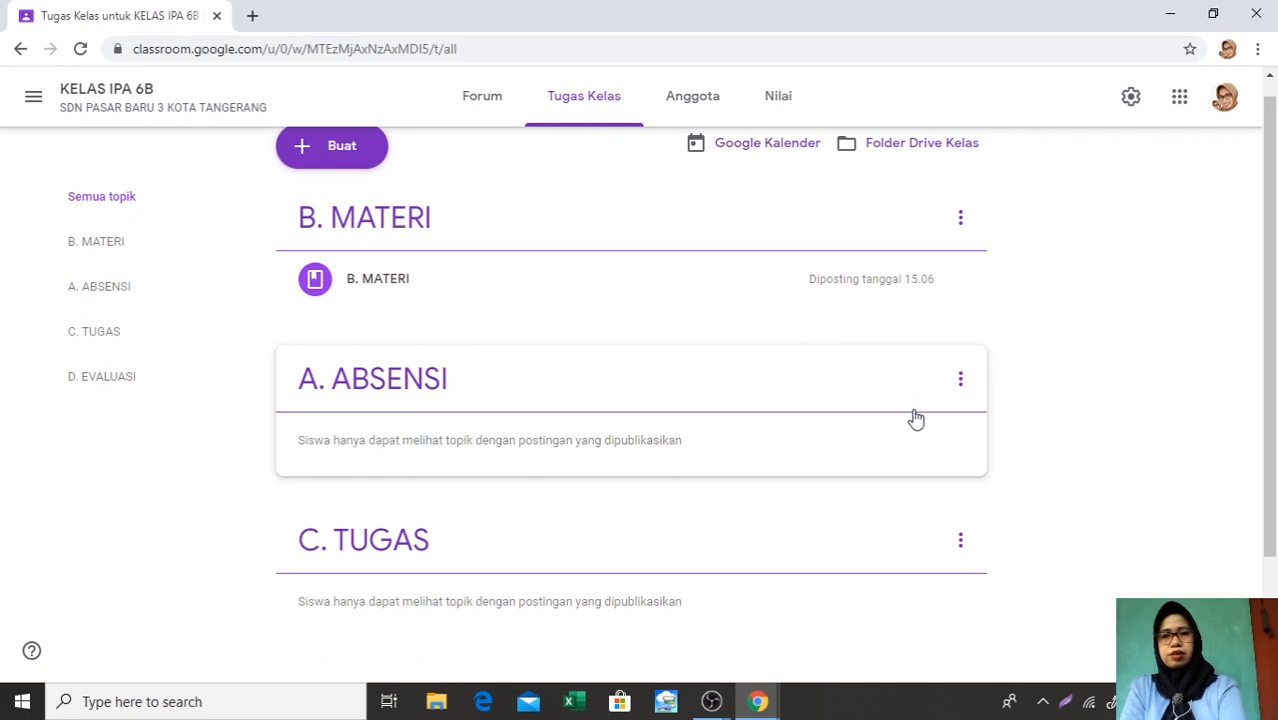
{"action": "scroll", "coordinate": [930, 465], "scroll_direction": "down", "scroll_amount": 3}
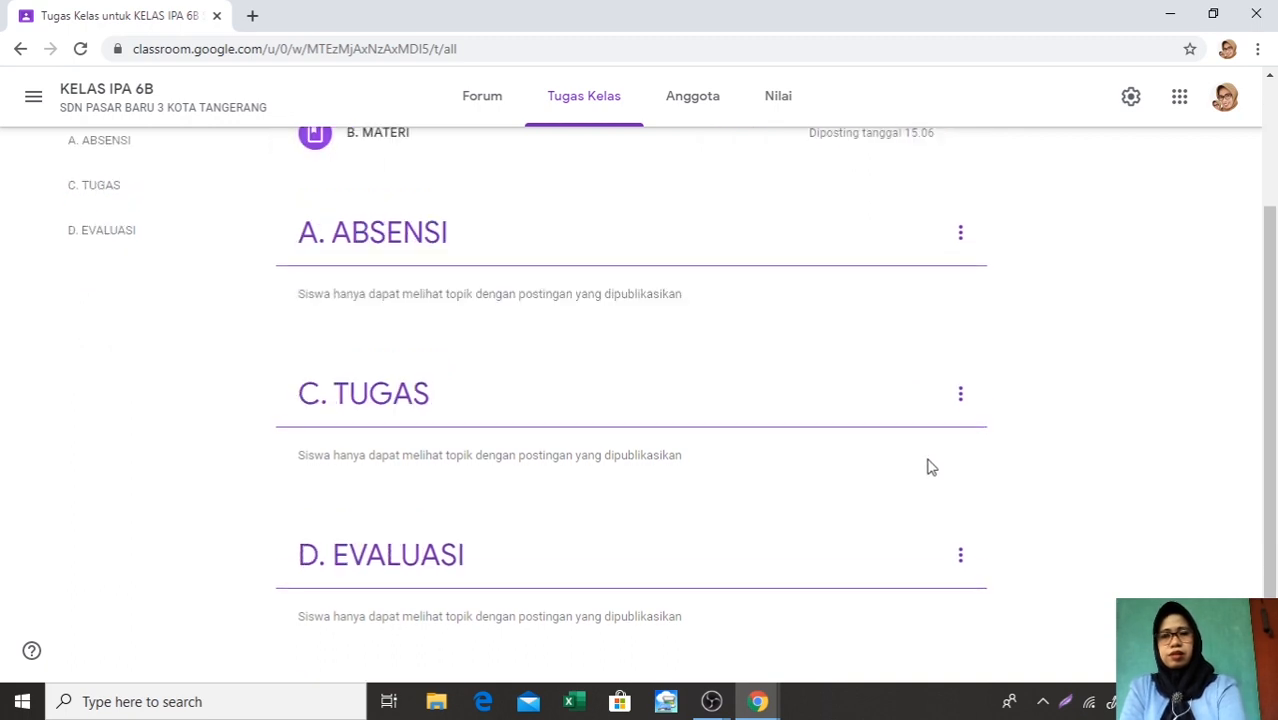
Move the B. MATERI topic down below A. ABSENSI and check the alphabetical order of the four topics
{"action": "scroll", "coordinate": [930, 467], "scroll_direction": "up", "scroll_amount": 3}
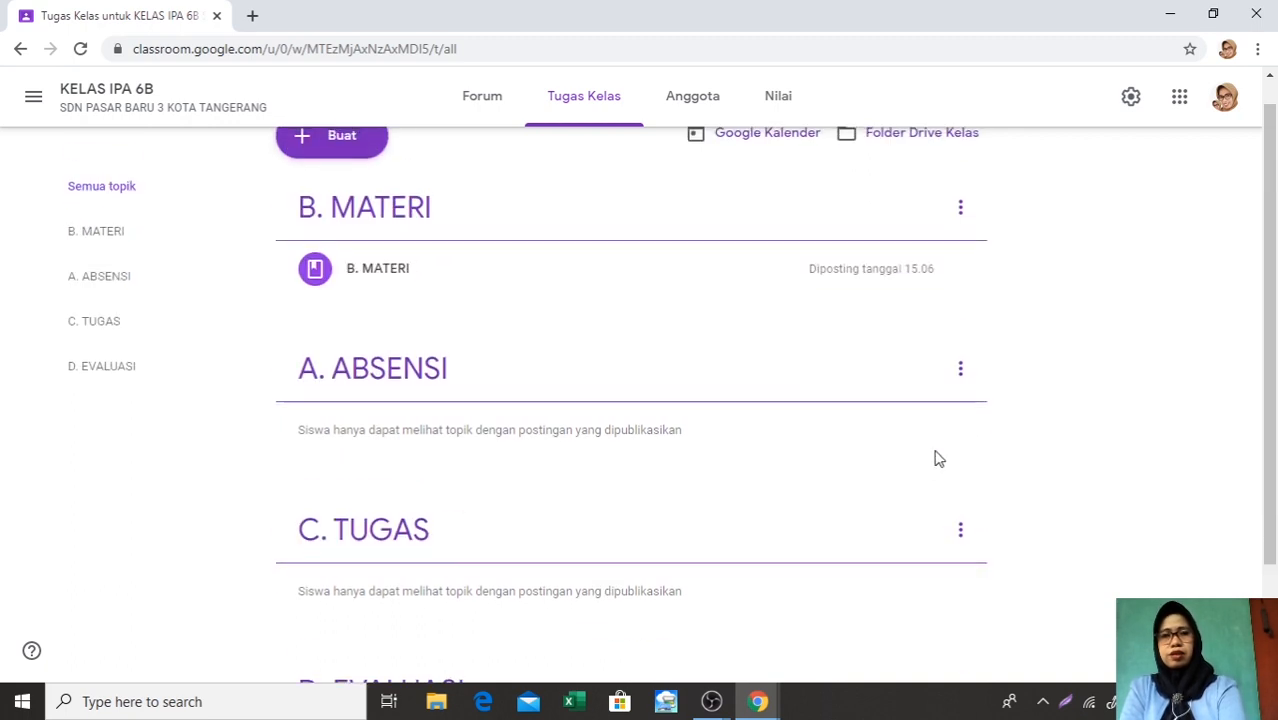
{"action": "left_click", "coordinate": [960, 209]}
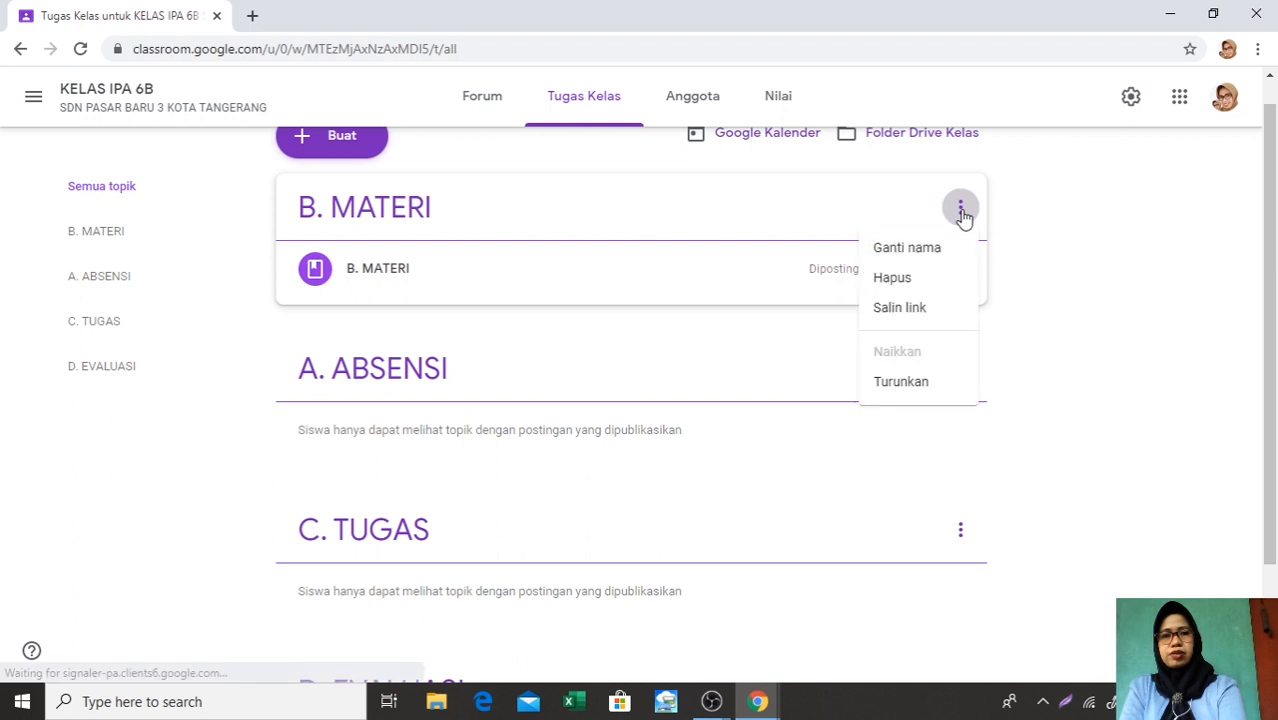
{"action": "left_click", "coordinate": [901, 394]}
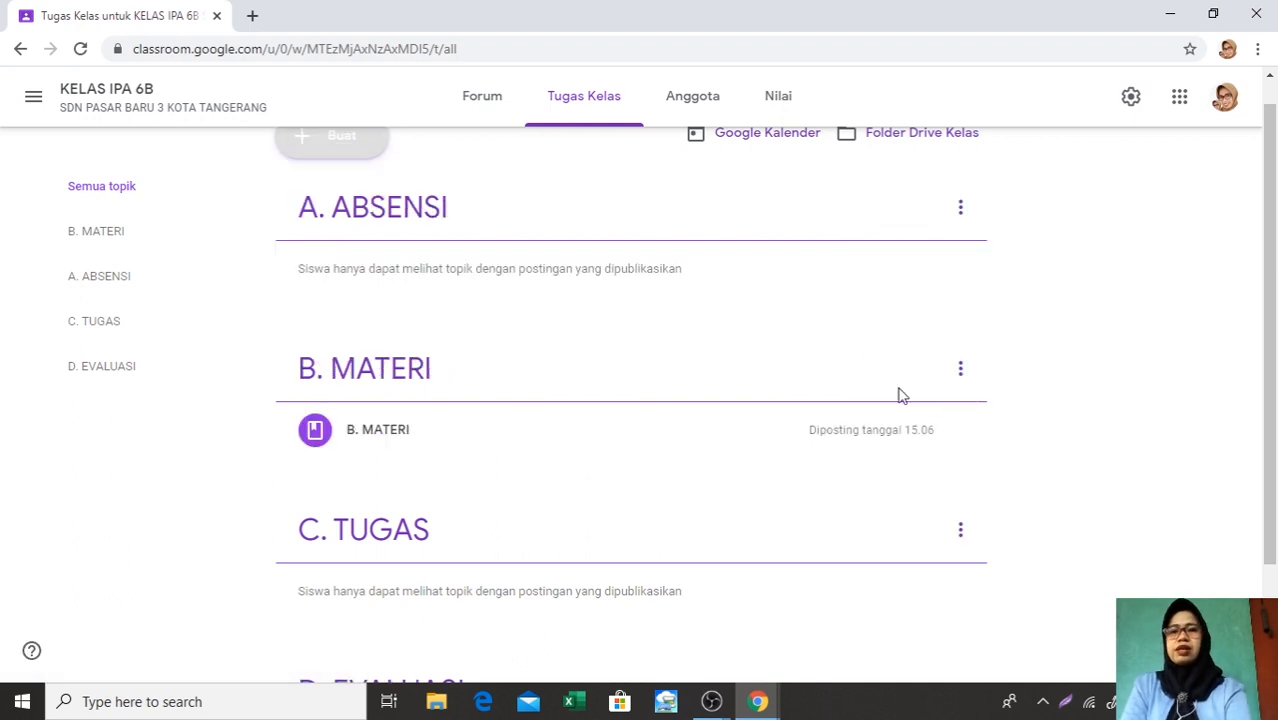
{"action": "scroll", "coordinate": [730, 314], "scroll_direction": "down", "scroll_amount": 1}
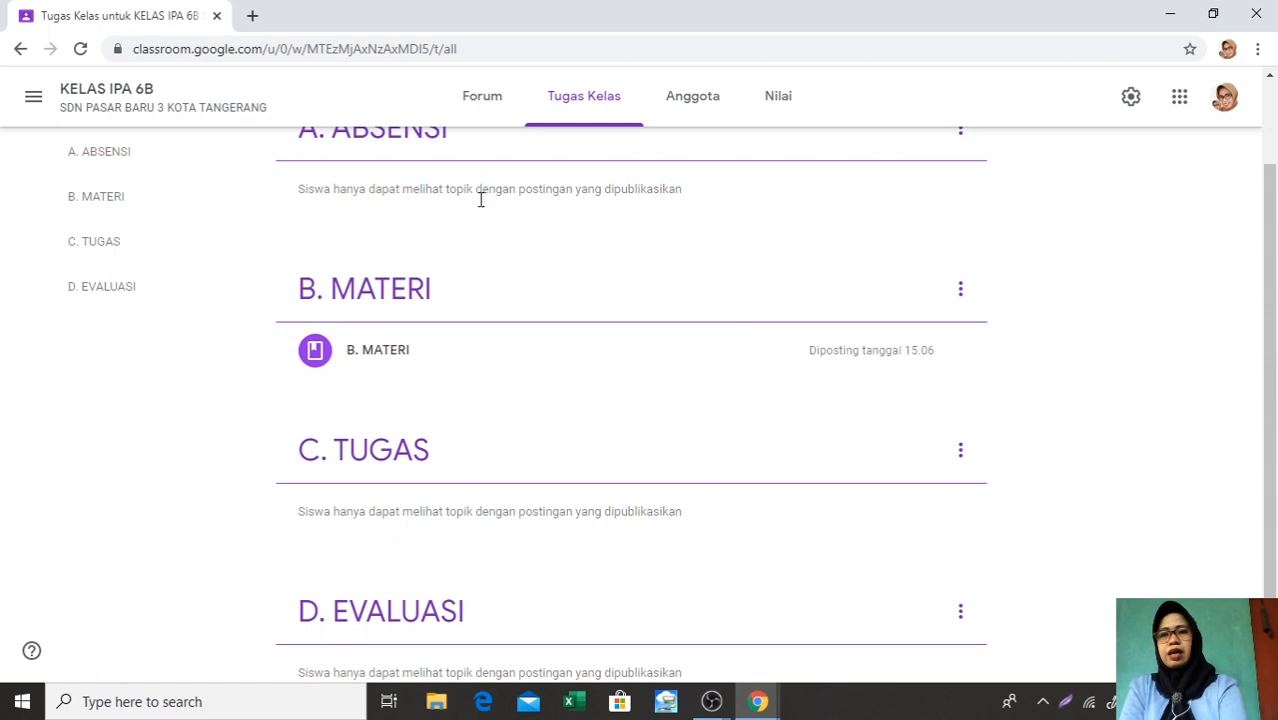
{"action": "scroll", "coordinate": [482, 210], "scroll_direction": "up", "scroll_amount": 2}
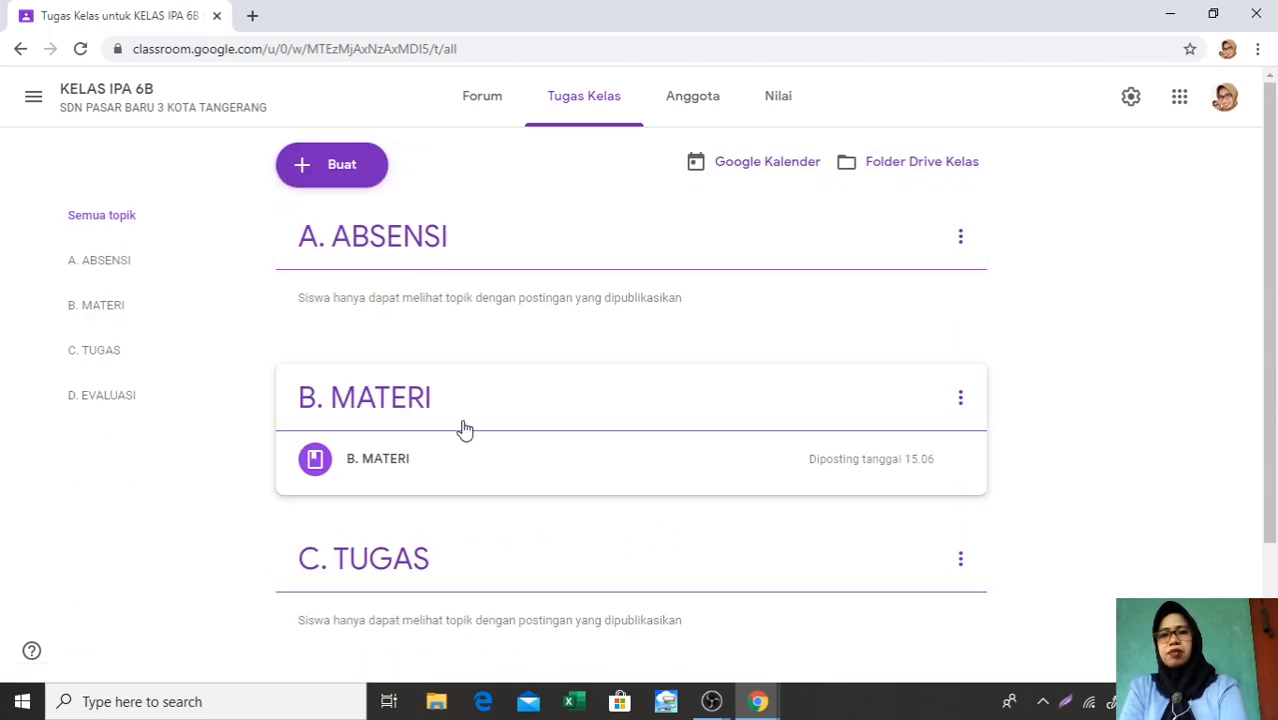
Review the options available for the A. ABSENSI topic without applying any of them
{"action": "scroll", "coordinate": [462, 428], "scroll_direction": "down", "scroll_amount": 1}
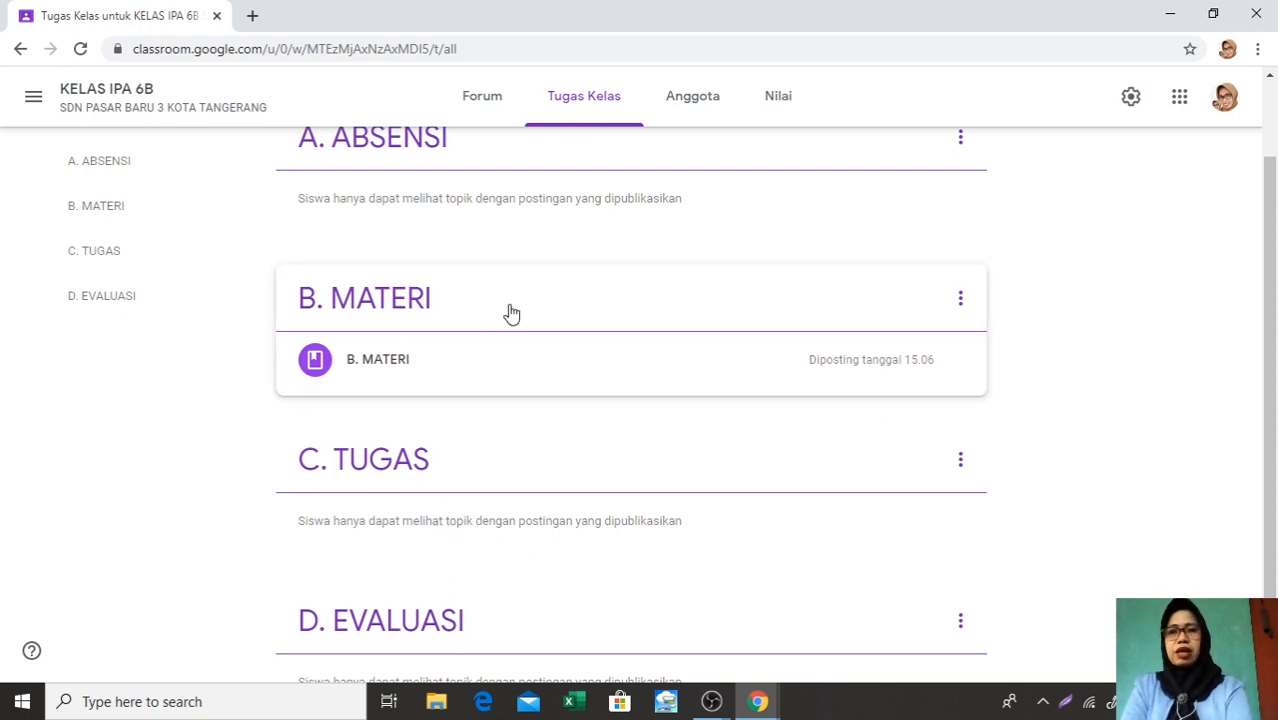
{"action": "scroll", "coordinate": [560, 283], "scroll_direction": "up", "scroll_amount": 1}
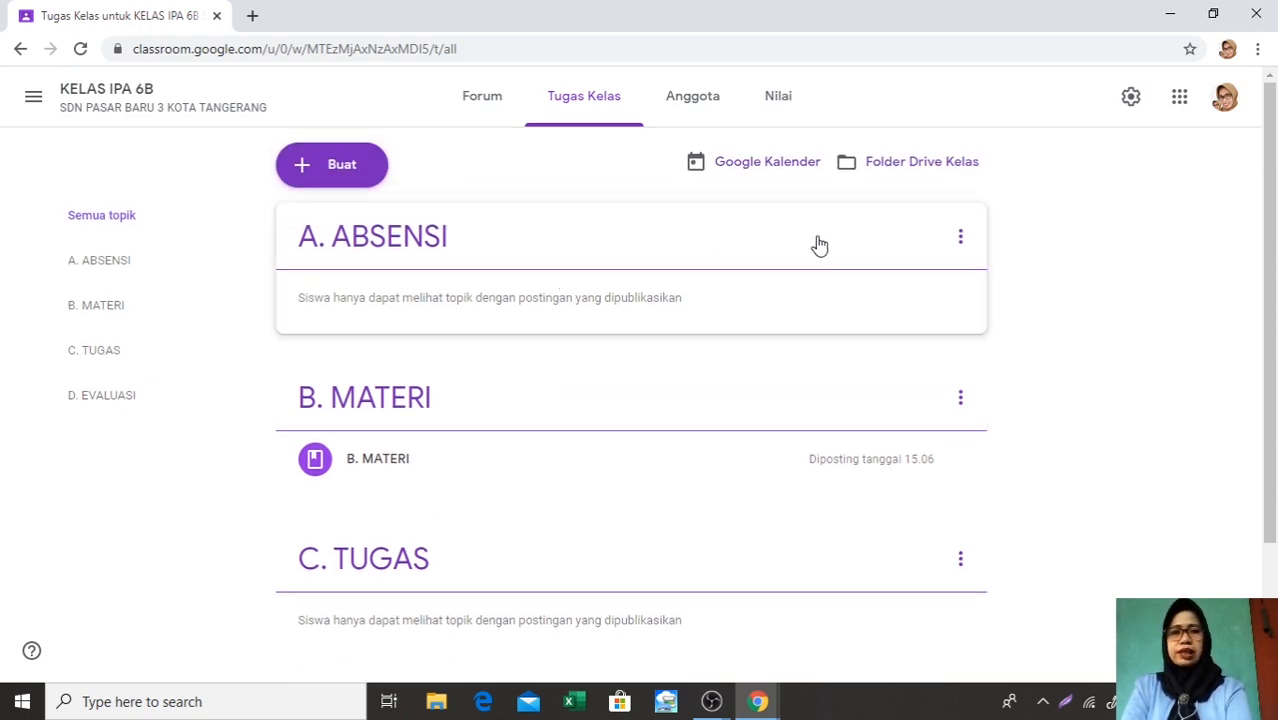
{"action": "left_click", "coordinate": [960, 238]}
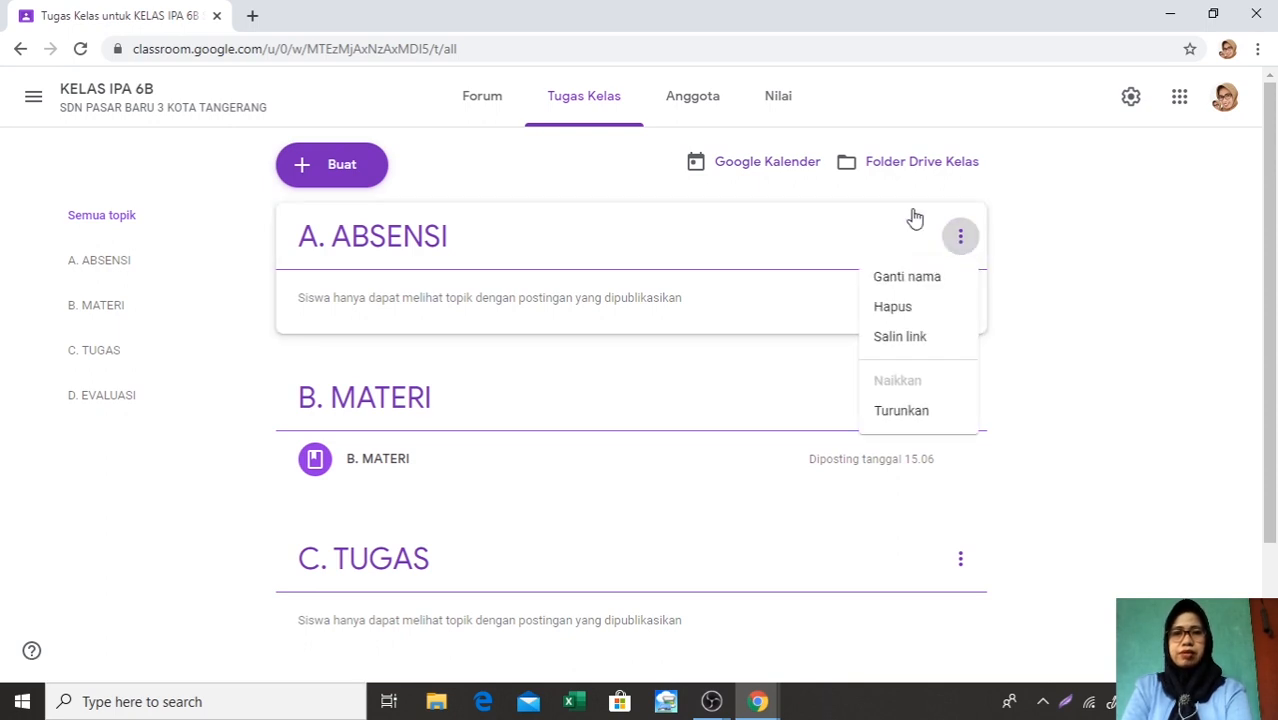
{"action": "left_click", "coordinate": [882, 215]}
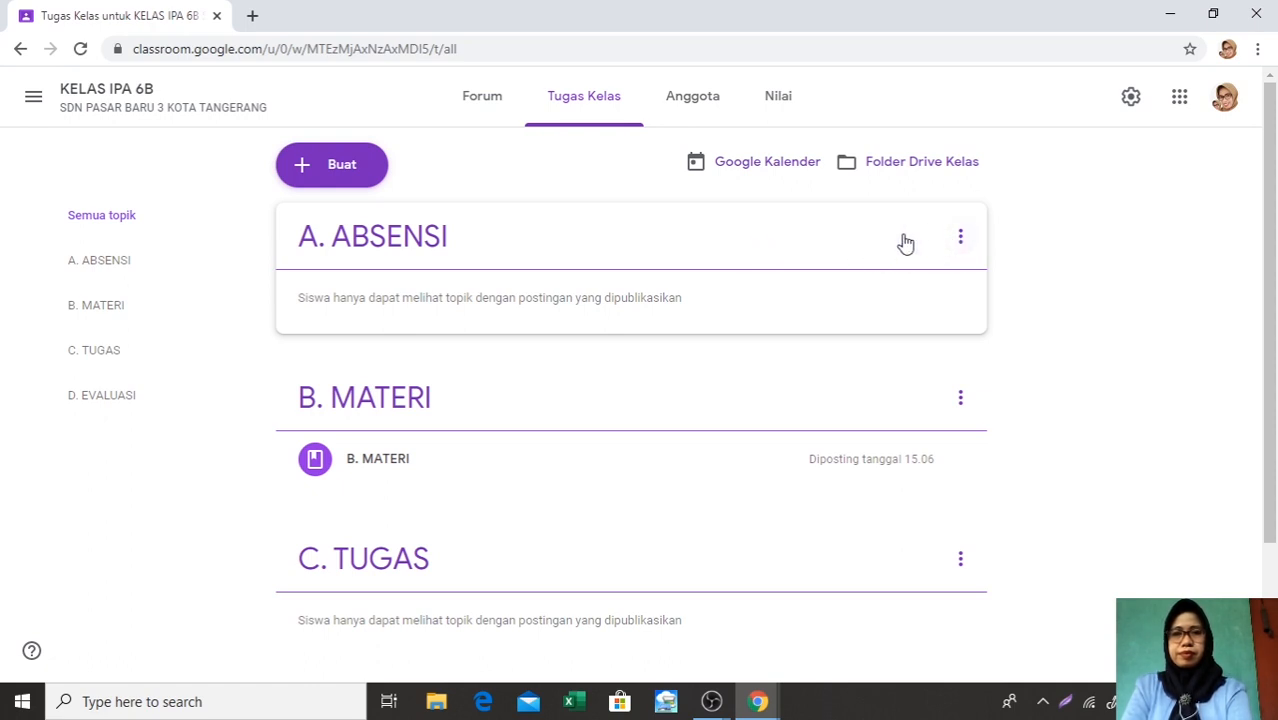
{"action": "left_click", "coordinate": [960, 241]}
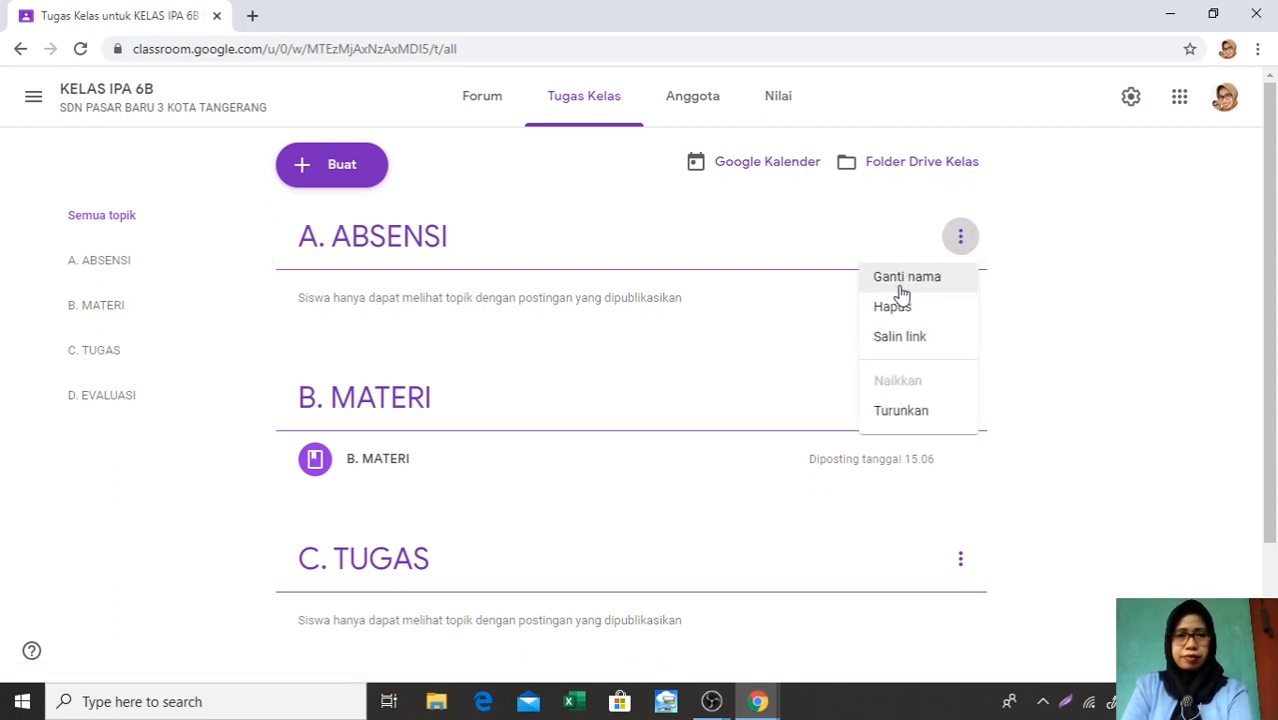
{"action": "left_click", "coordinate": [808, 292]}
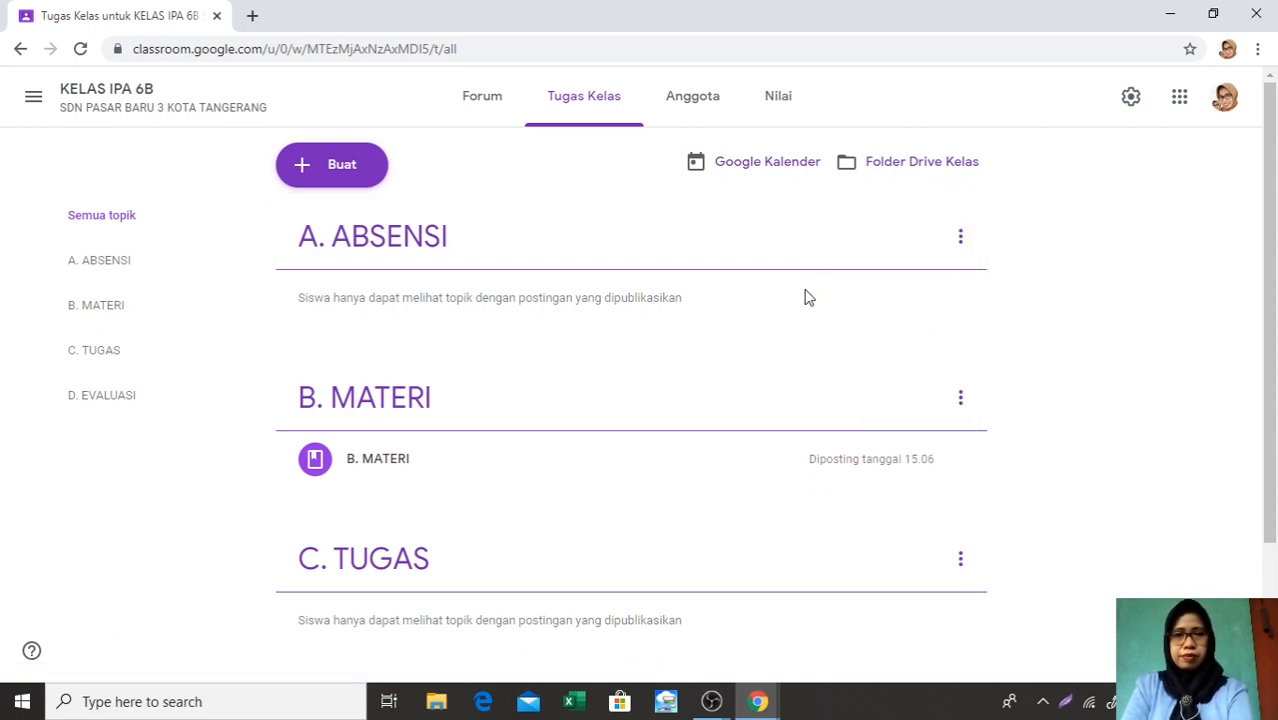
{"action": "left_click", "coordinate": [410, 242]}
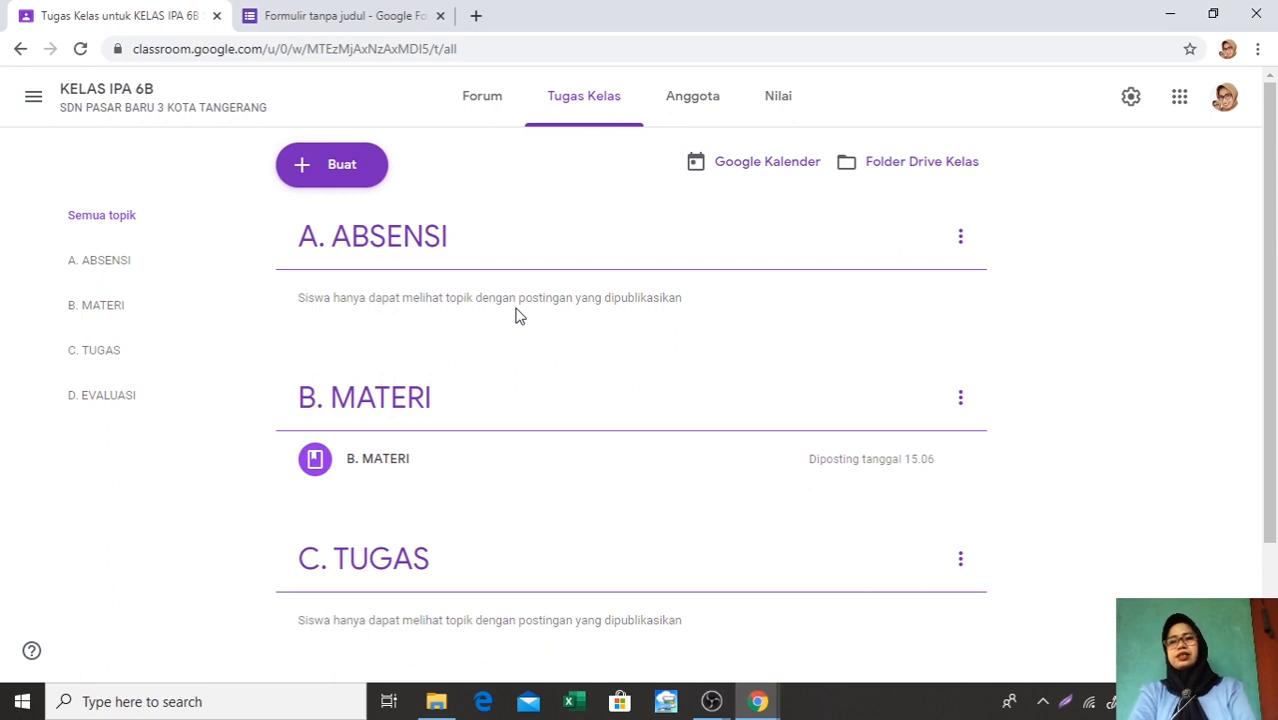
Create a new classwork material (Materi) and title it ABSENSI SISWA
{"action": "left_click", "coordinate": [304, 172]}
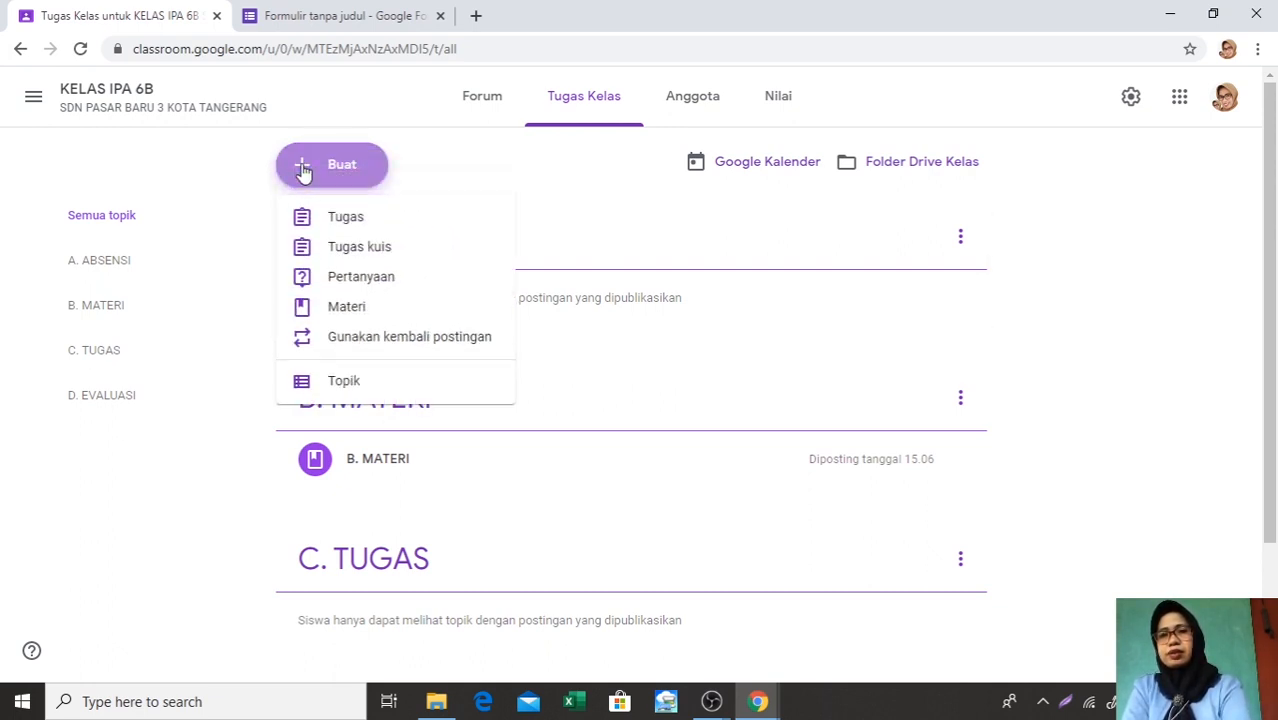
{"action": "left_click", "coordinate": [348, 312]}
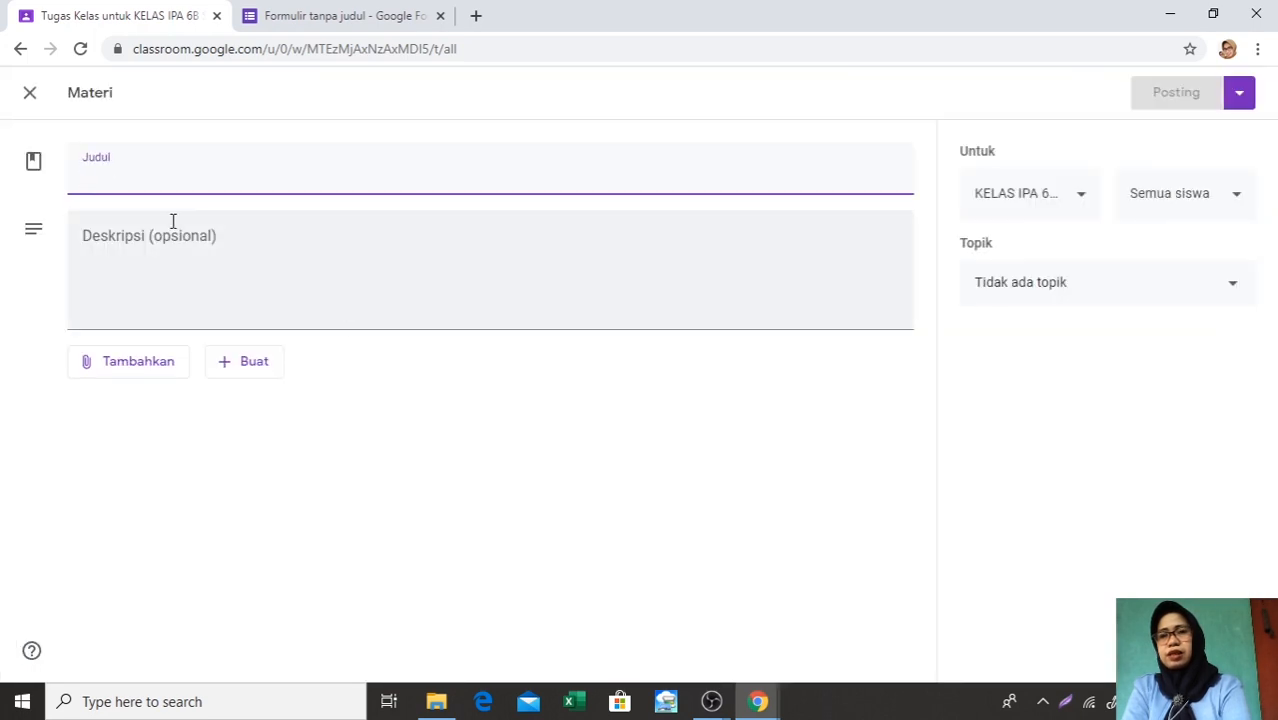
{"action": "type", "text": "ABS"}
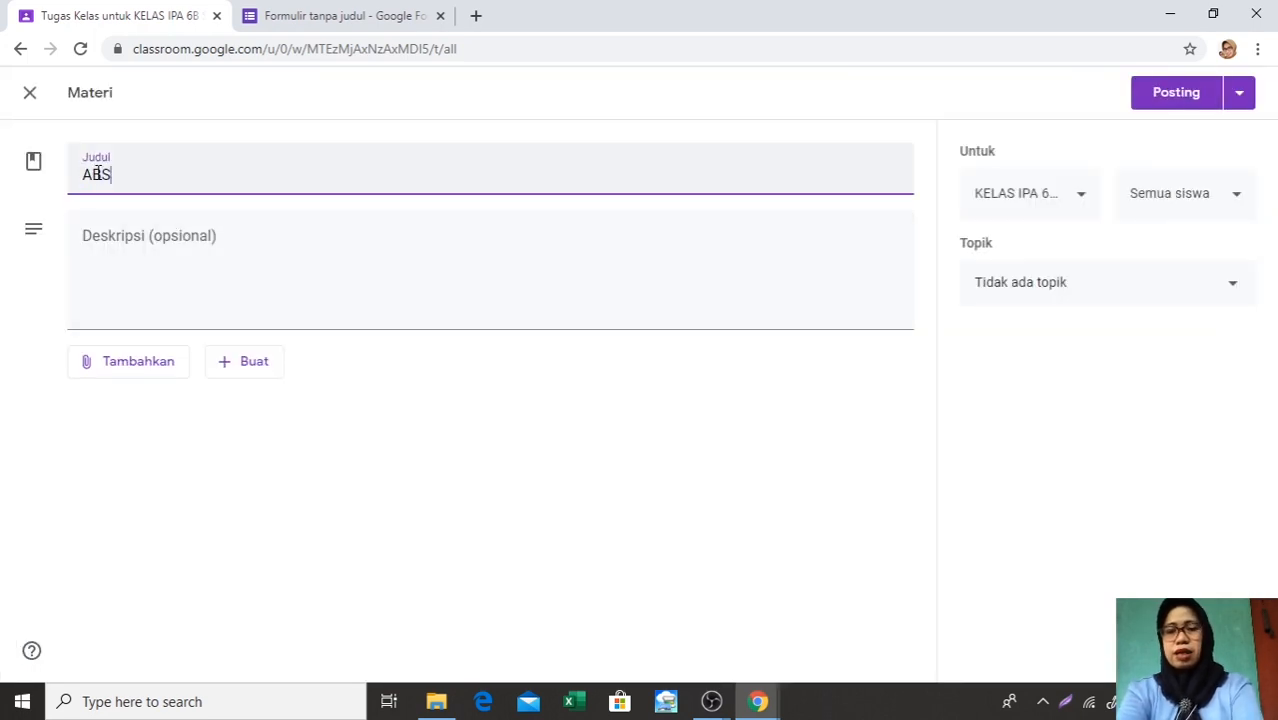
{"action": "type", "text": "ENSI SI"}
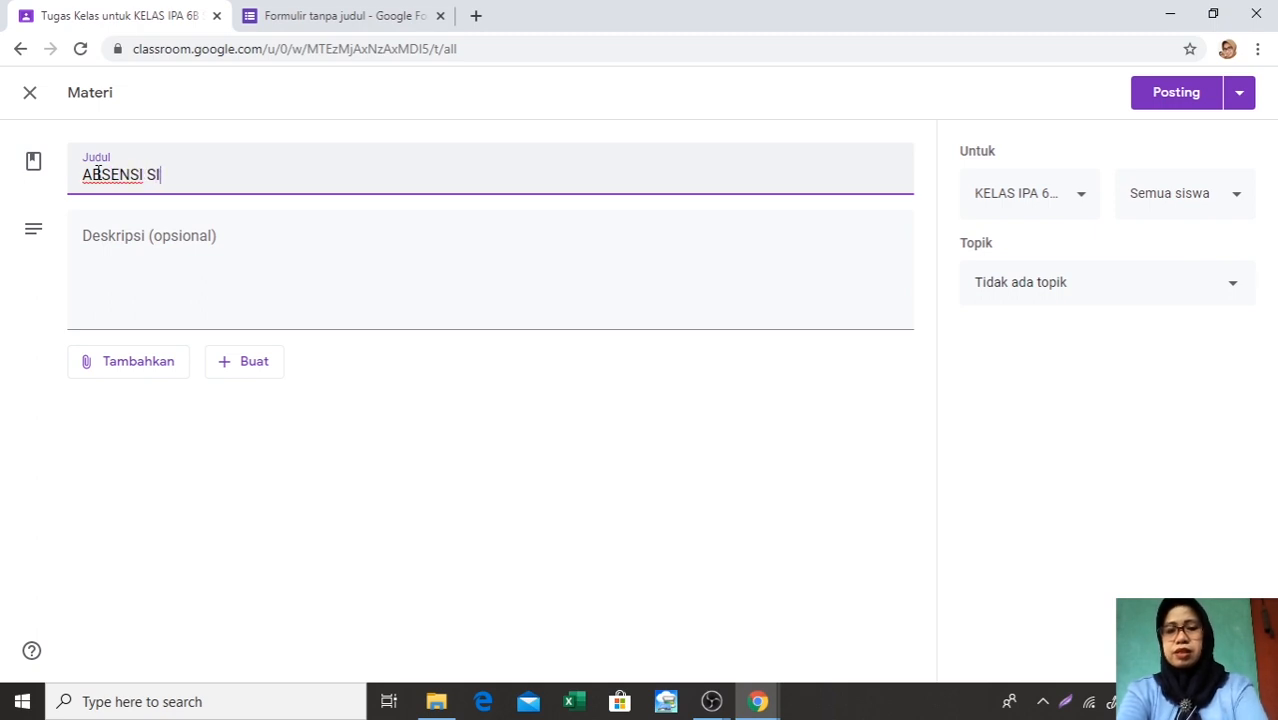
{"action": "type", "text": "SWA"}
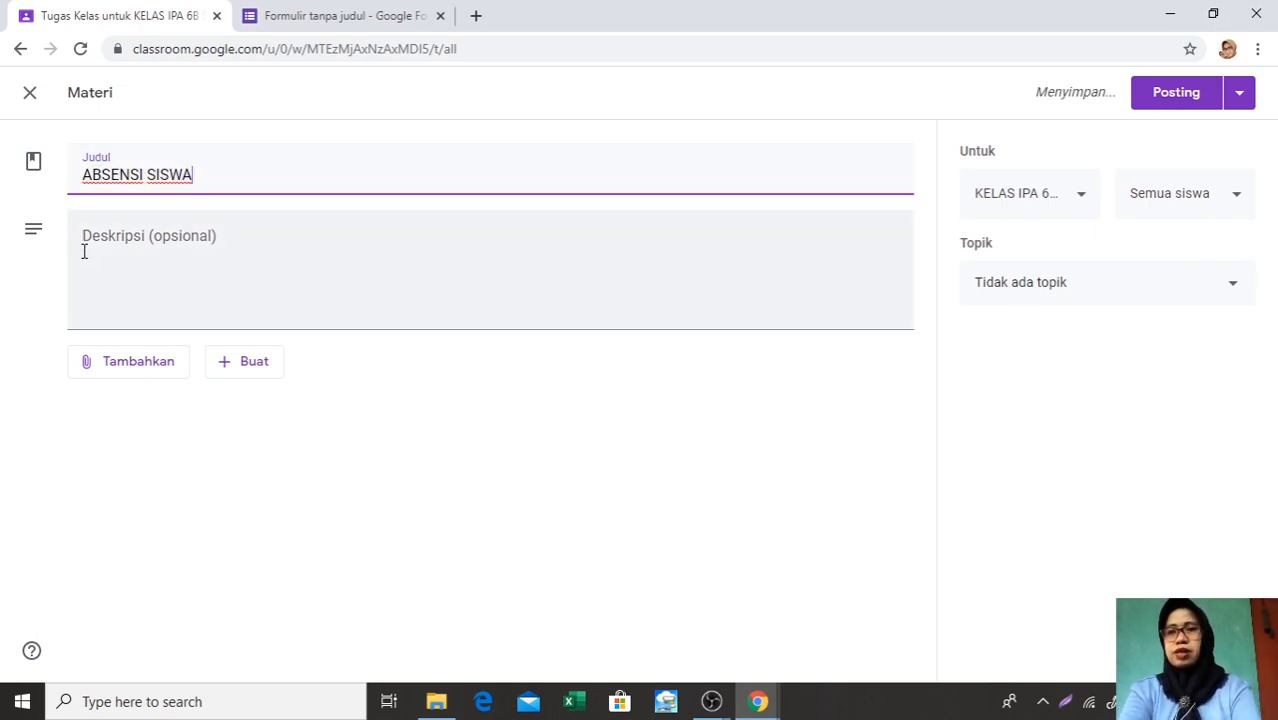
Enter the material's description as ISILAH ABSENSI BERIKUT SEBAGAI TANDA KEHADIRAN
{"action": "left_click", "coordinate": [84, 244]}
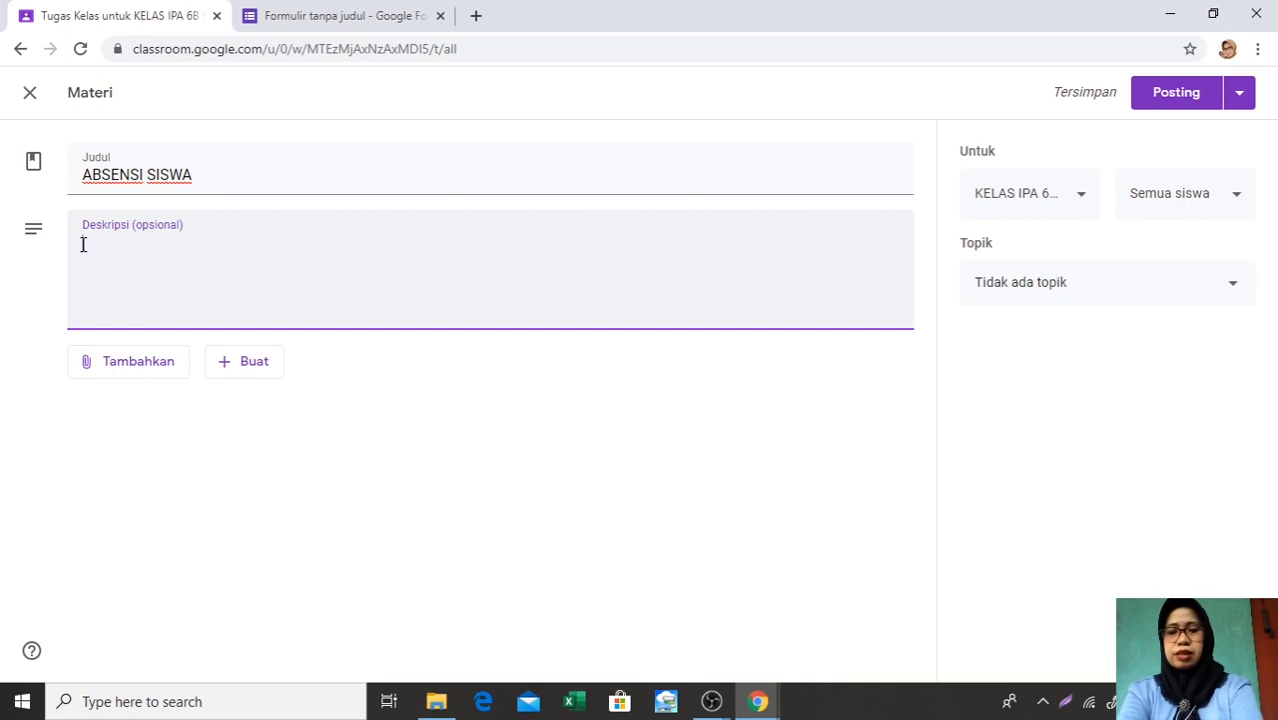
{"action": "type", "text": "SILAH A"}
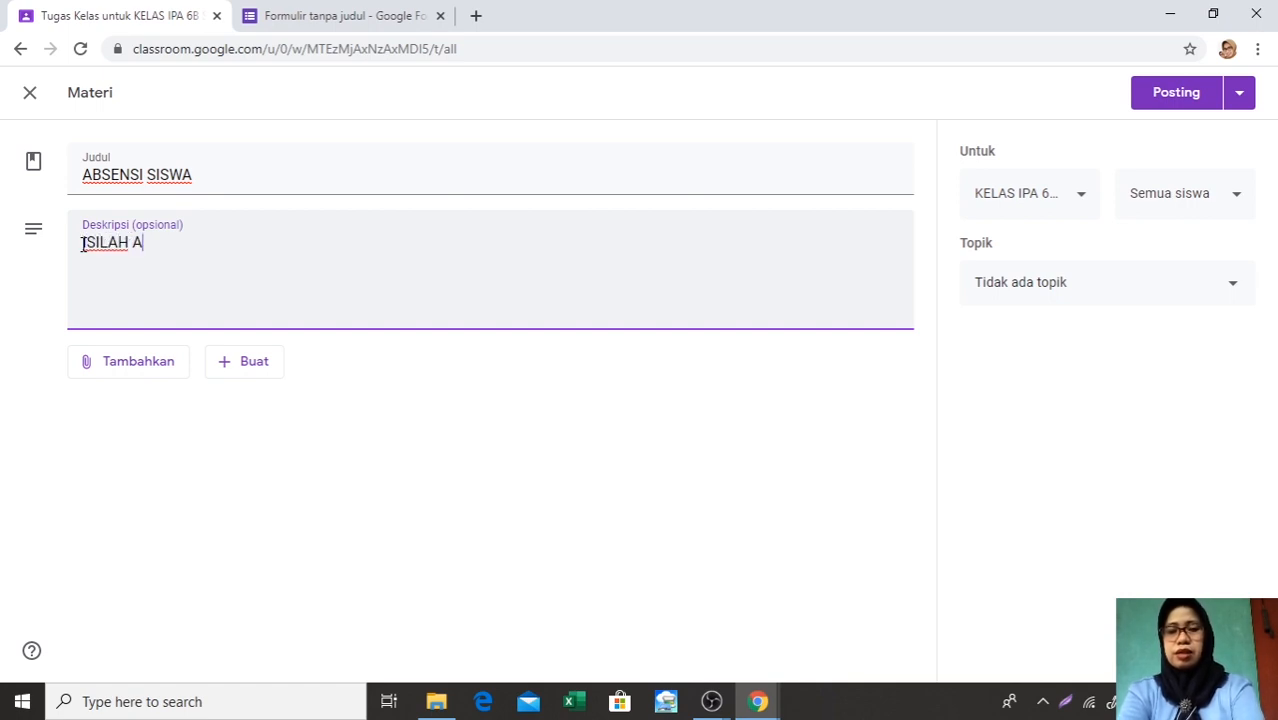
{"action": "type", "text": "BSENSI BE"}
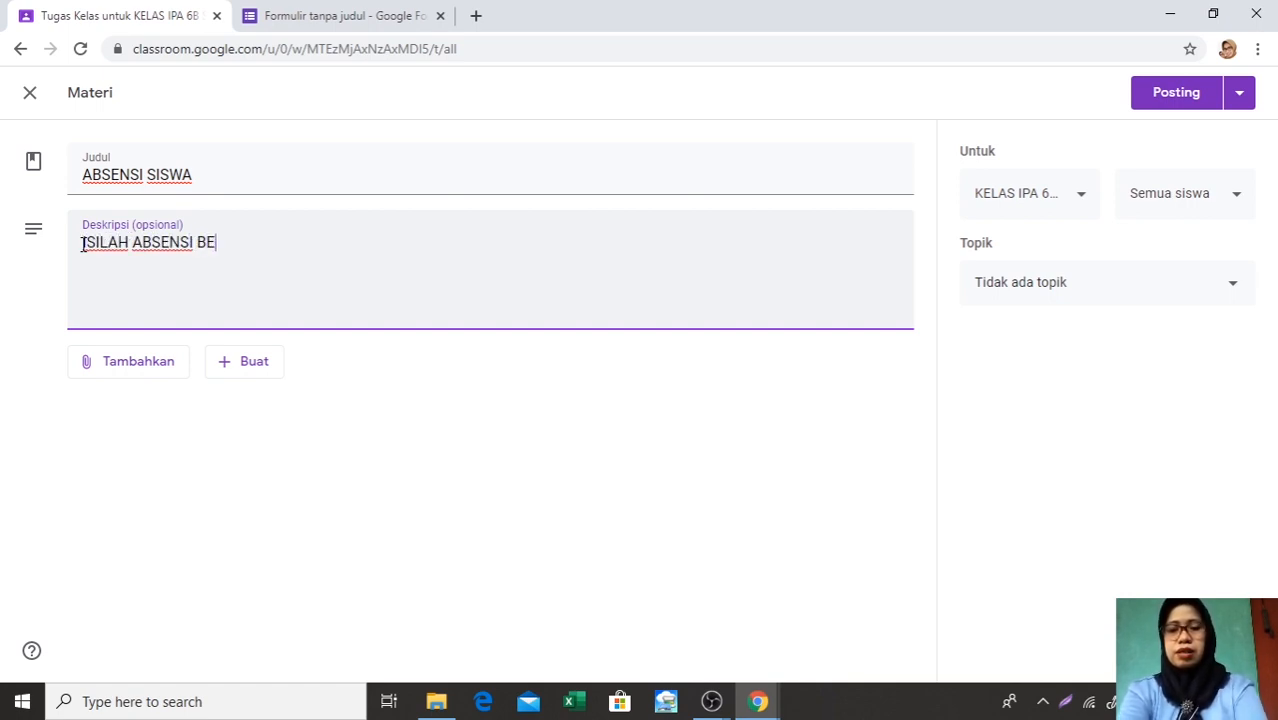
{"action": "type", "text": "RIKUT SEB"}
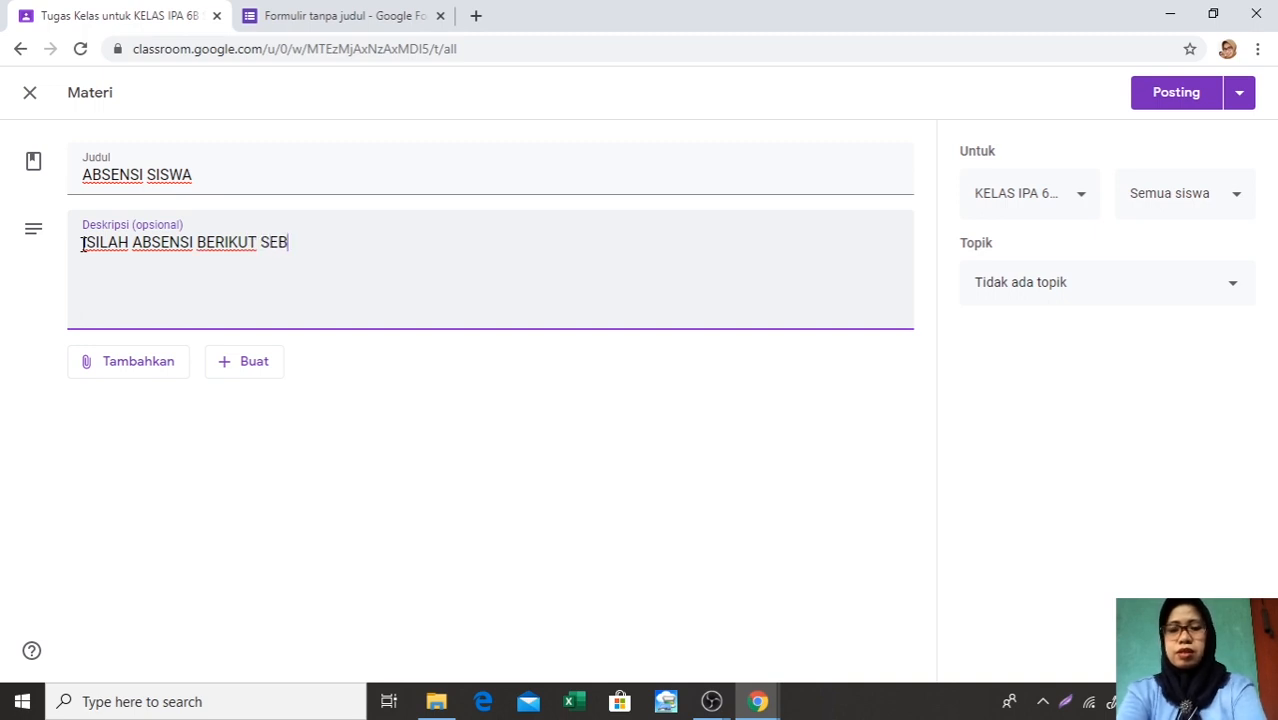
{"action": "type", "text": "AGAI TAND"}
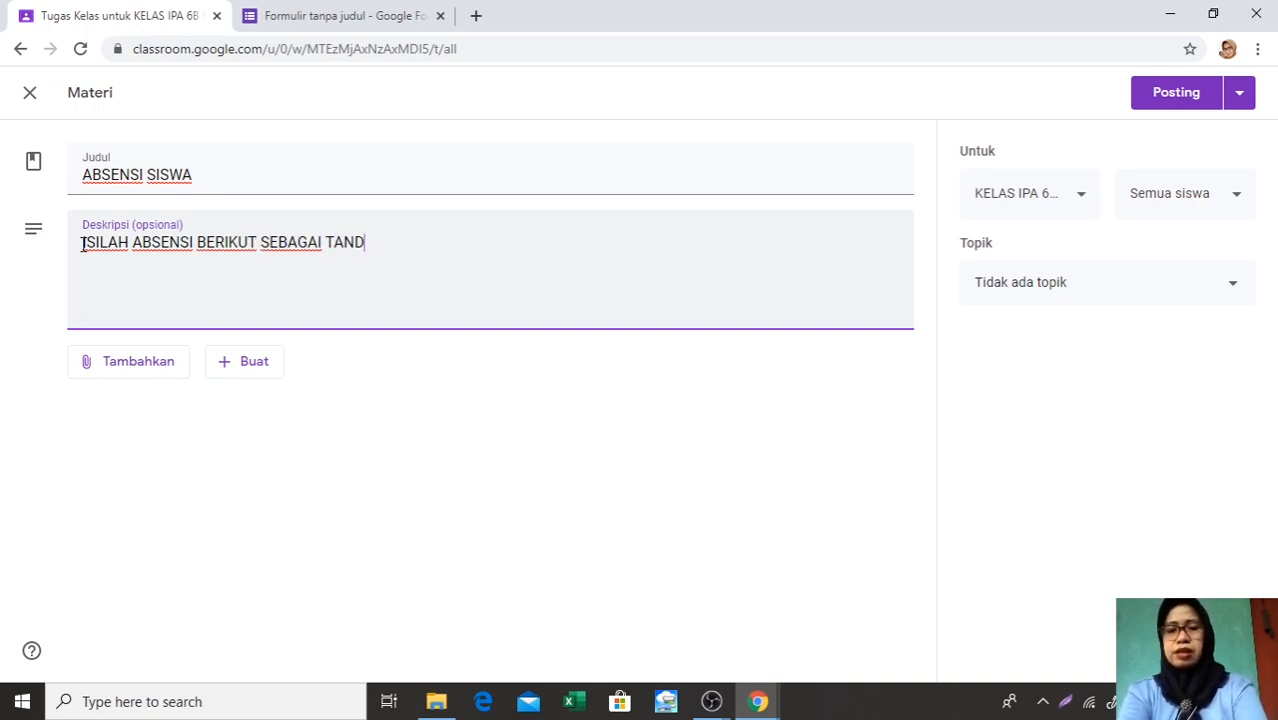
{"action": "type", "text": "A KEHADI"}
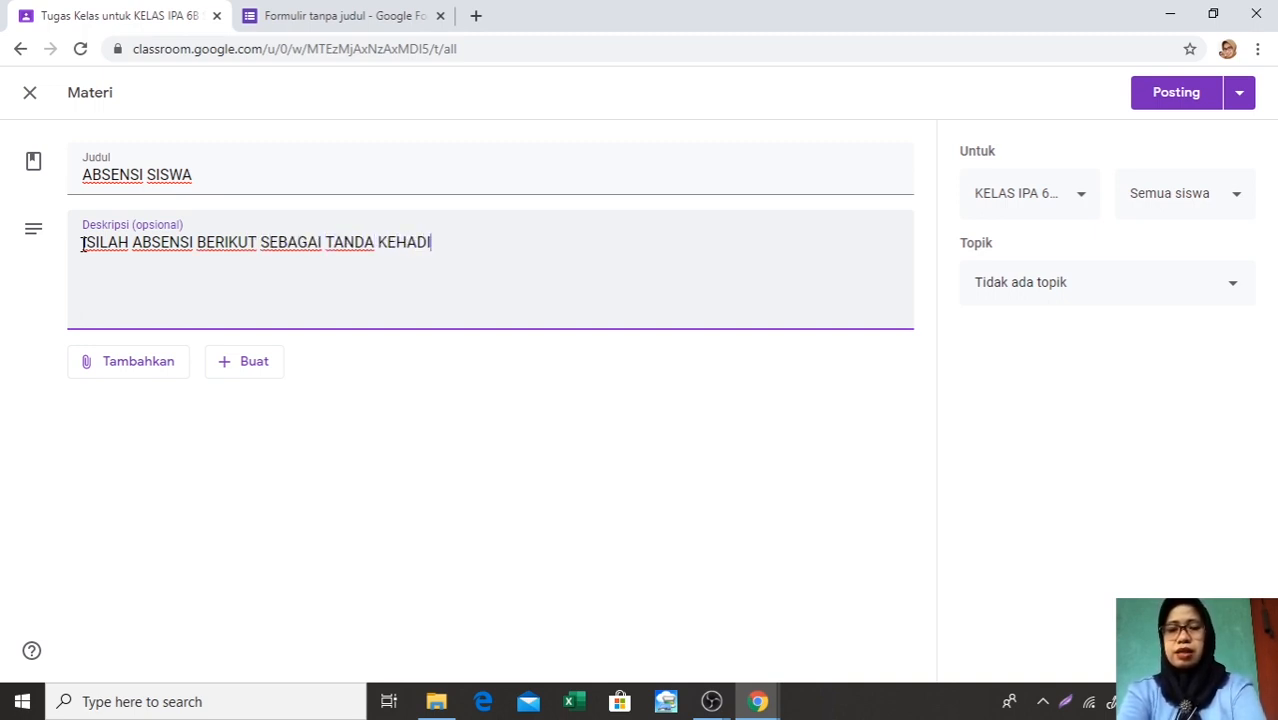
{"action": "type", "text": "RAN"}
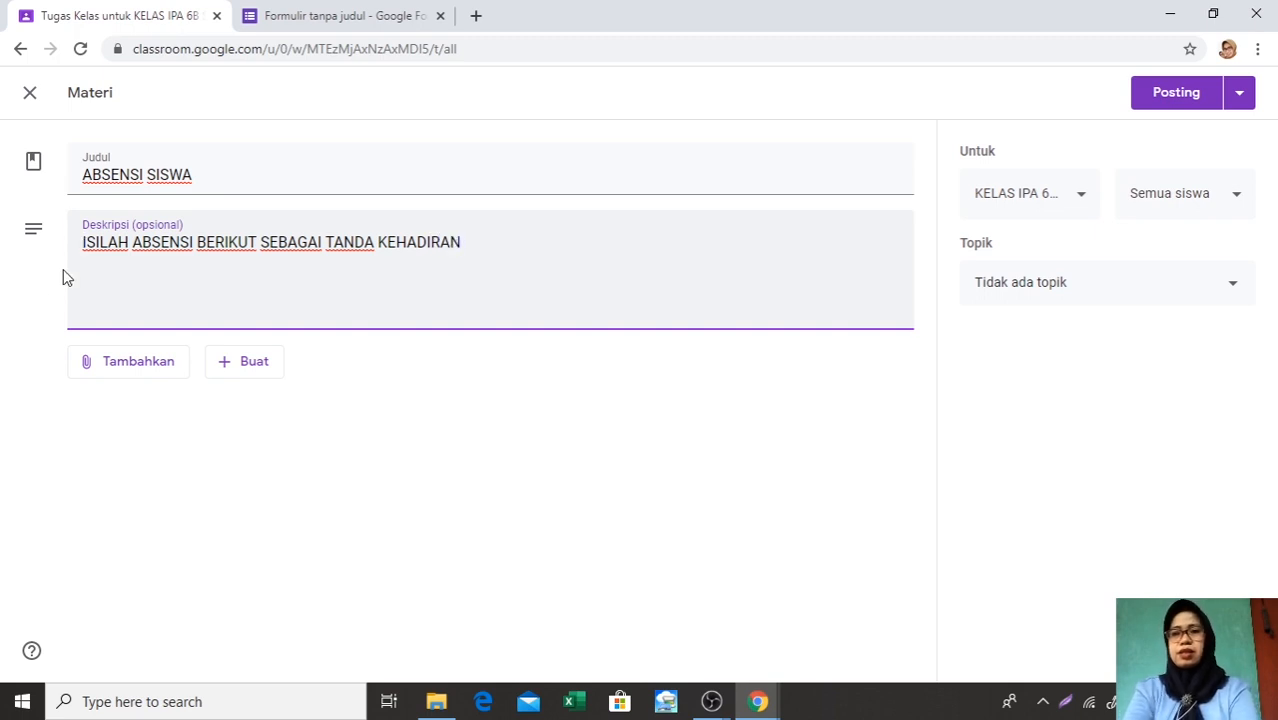
Attach the ABSENSI SISWA form, Formulir tanpa judul, from Drive Saya in Google Drive and assign the material to the A. ABSENSI topic
{"action": "left_click", "coordinate": [89, 369]}
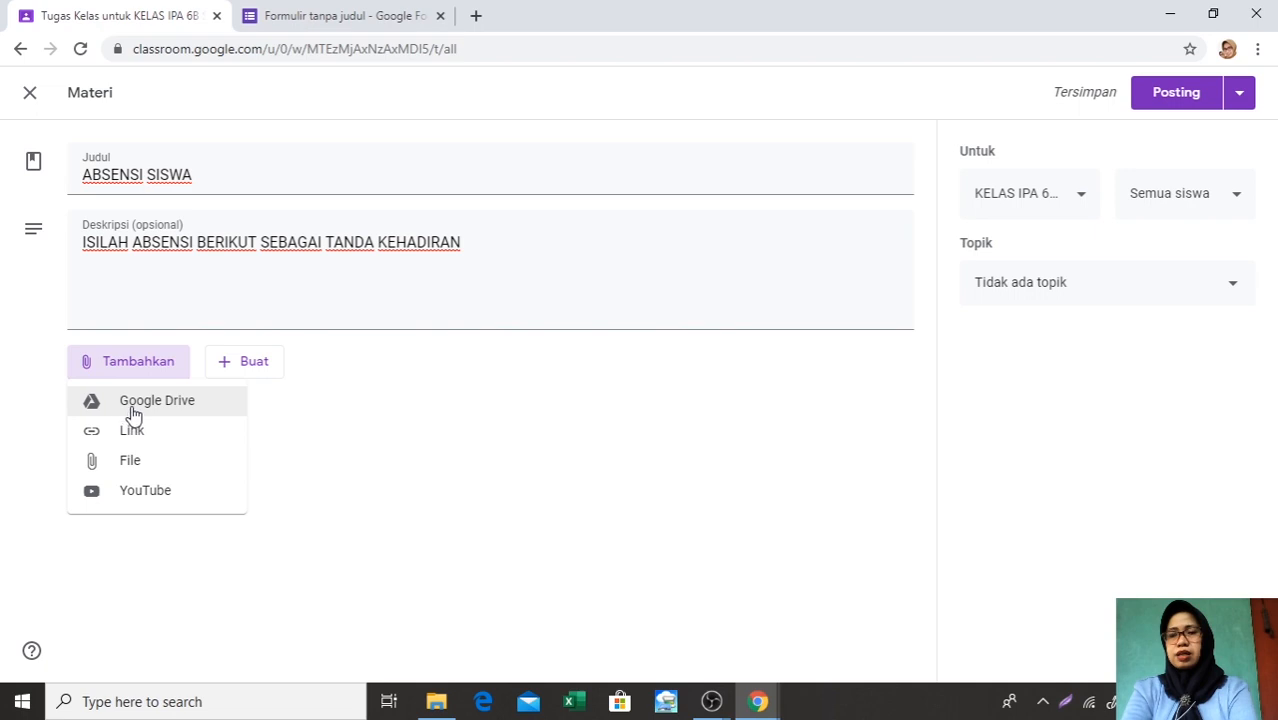
{"action": "left_click", "coordinate": [134, 412]}
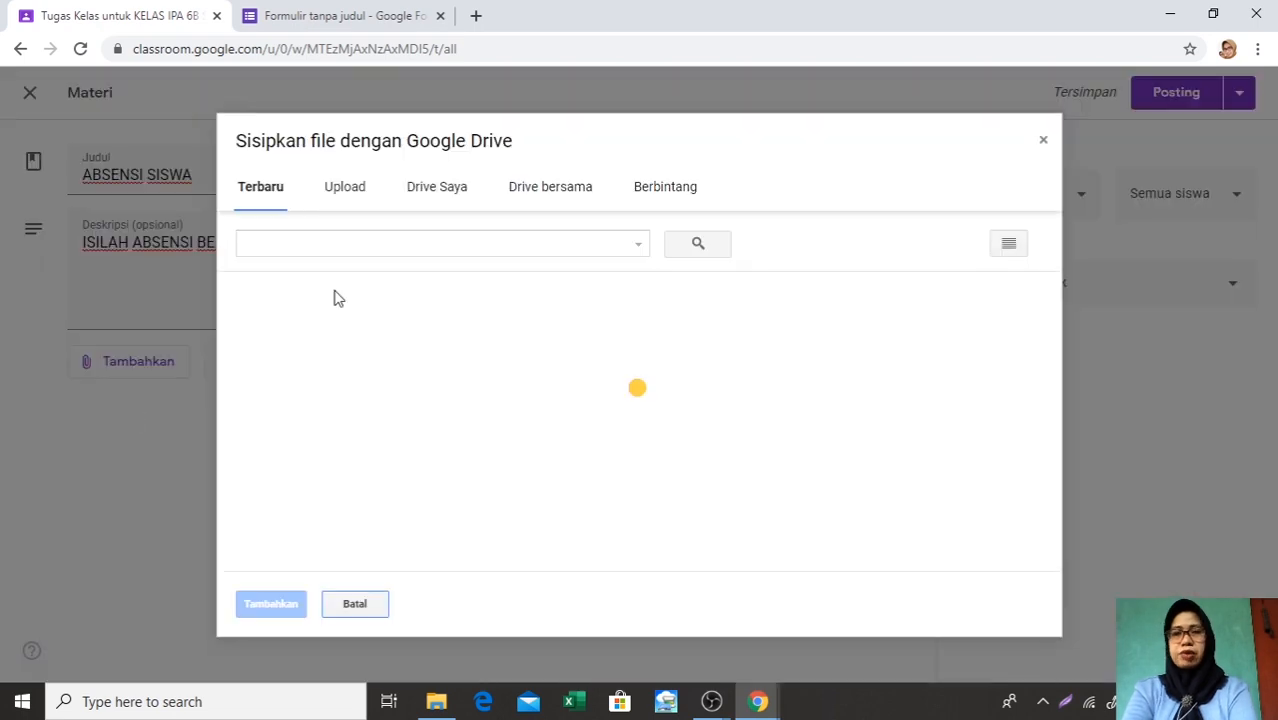
{"action": "left_click", "coordinate": [436, 195]}
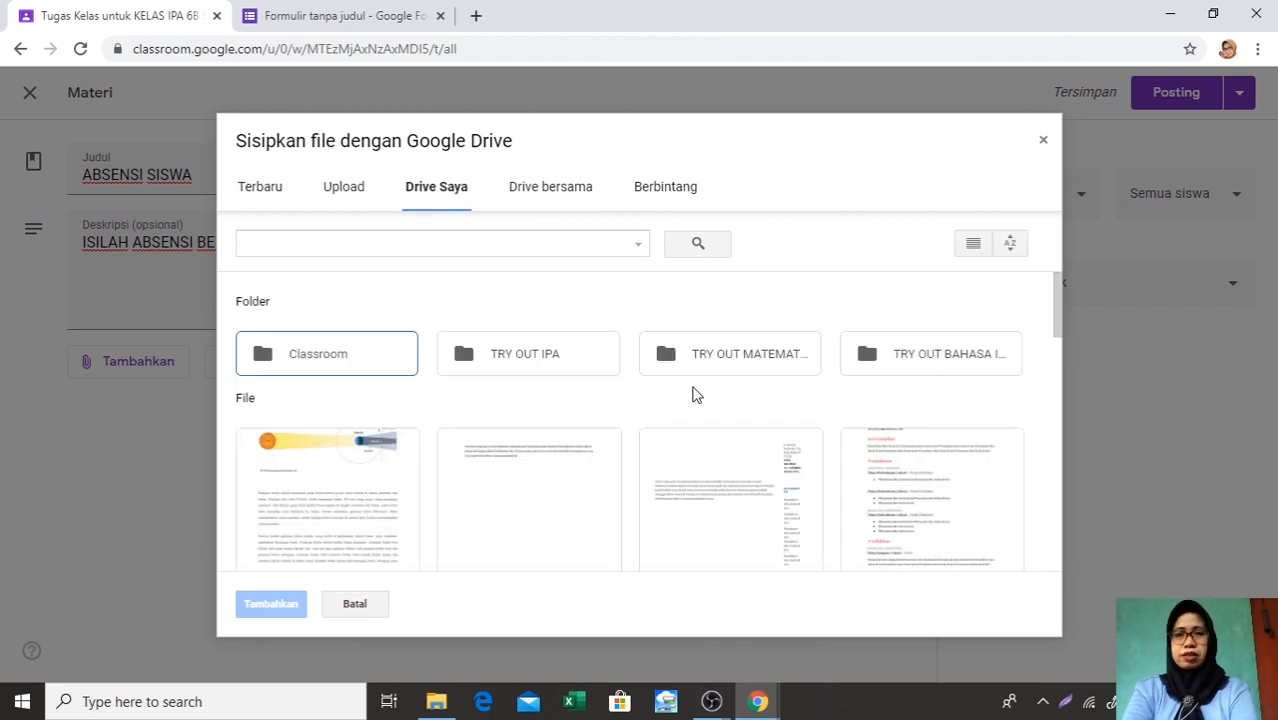
{"action": "scroll", "coordinate": [697, 393], "scroll_direction": "down", "scroll_amount": 2}
{"action": "scroll", "coordinate": [697, 393], "scroll_direction": "down", "scroll_amount": 1}
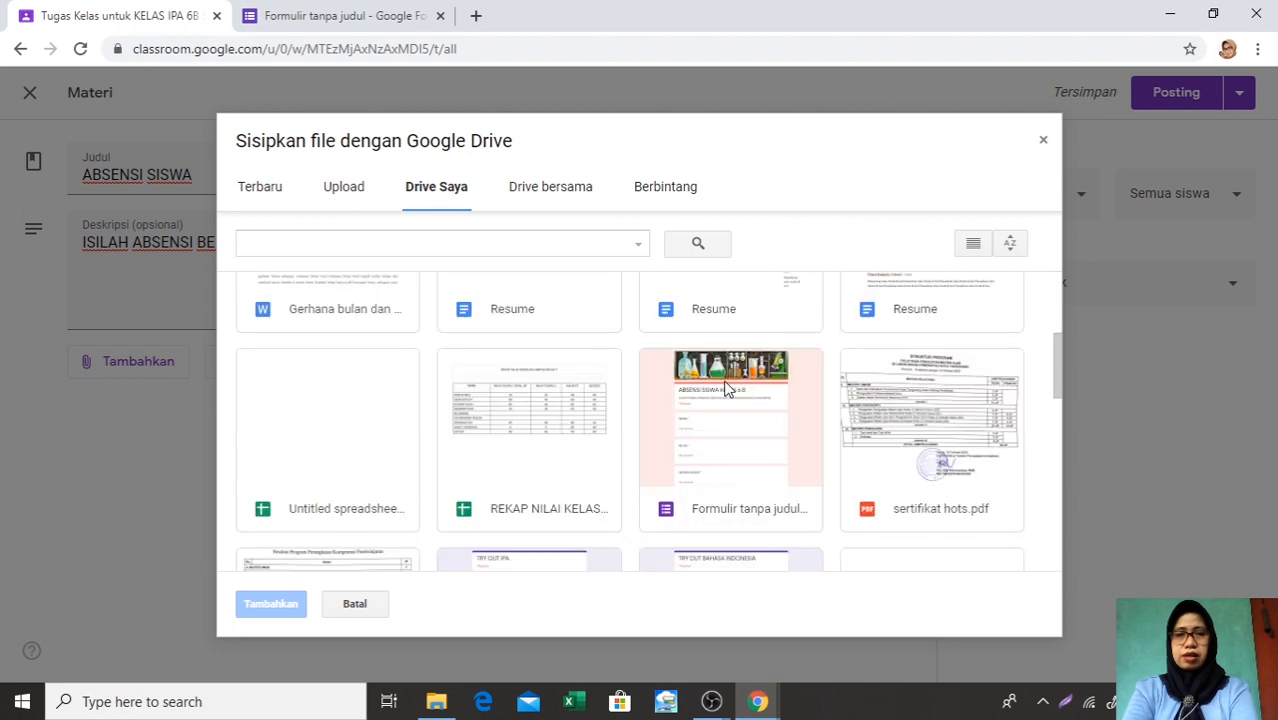
{"action": "scroll", "coordinate": [709, 523], "scroll_direction": "down", "scroll_amount": 1}
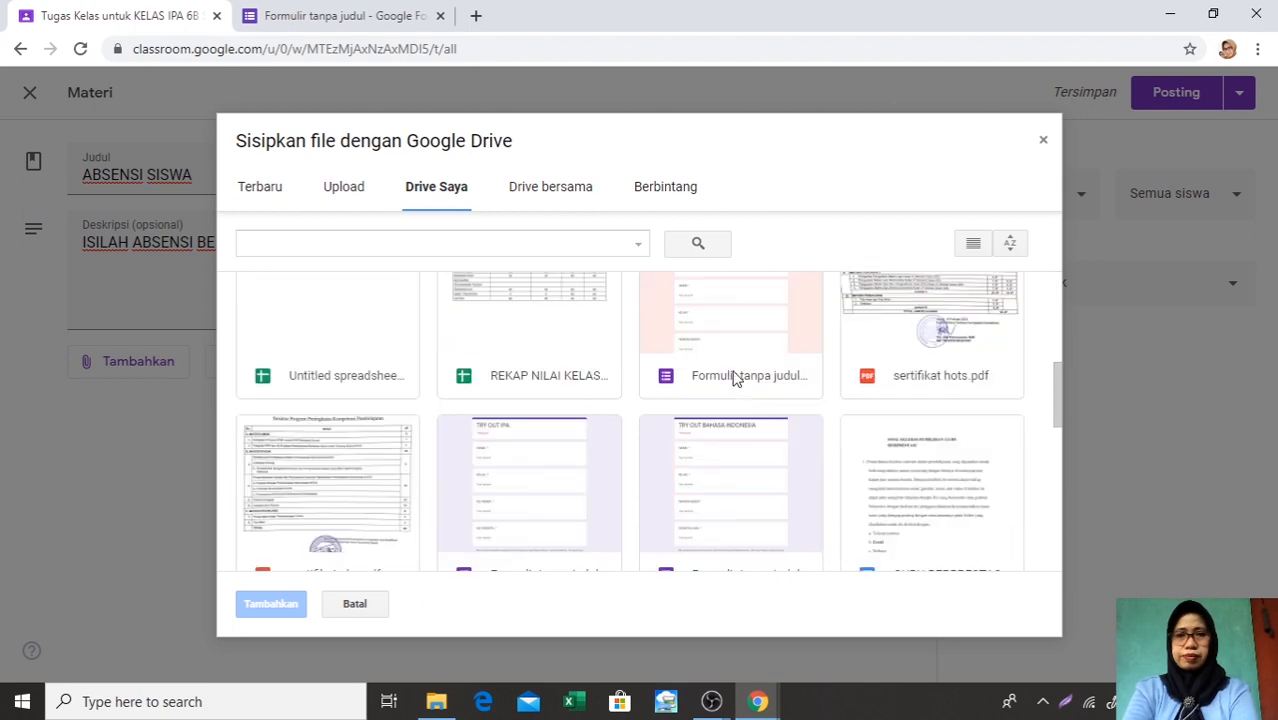
{"action": "double_click", "coordinate": [725, 341]}
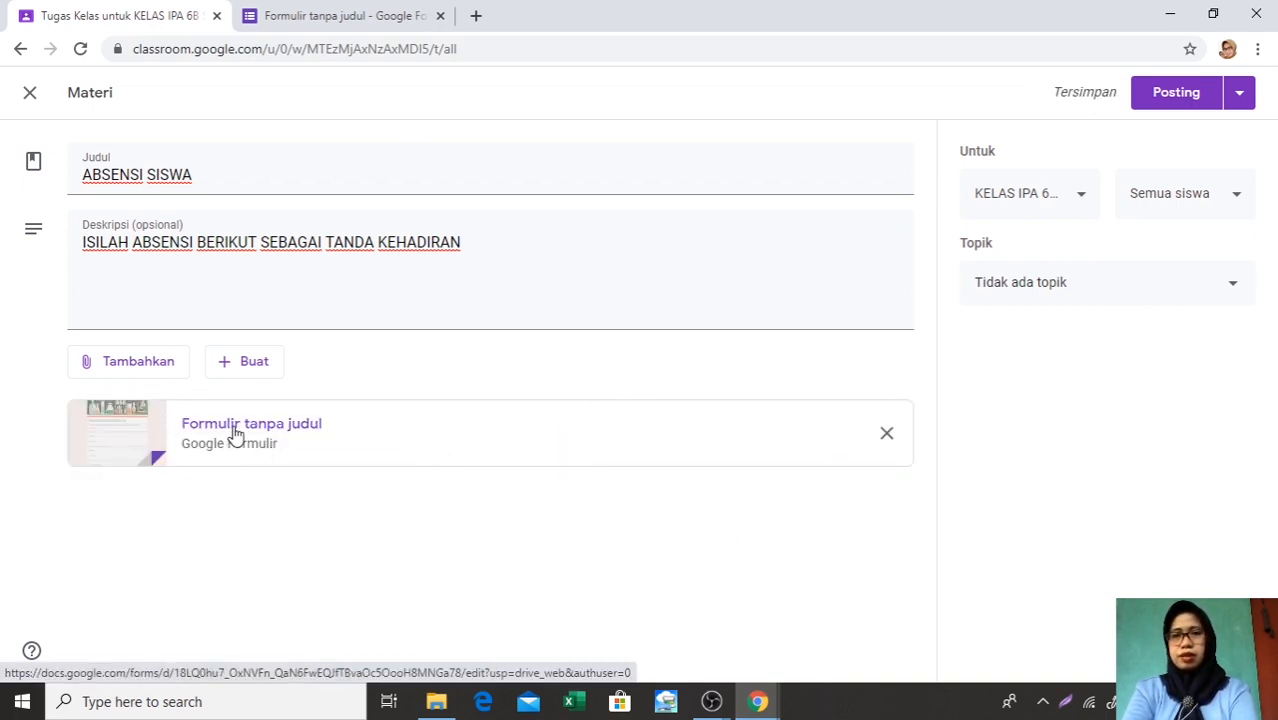
{"action": "left_click", "coordinate": [1236, 291]}
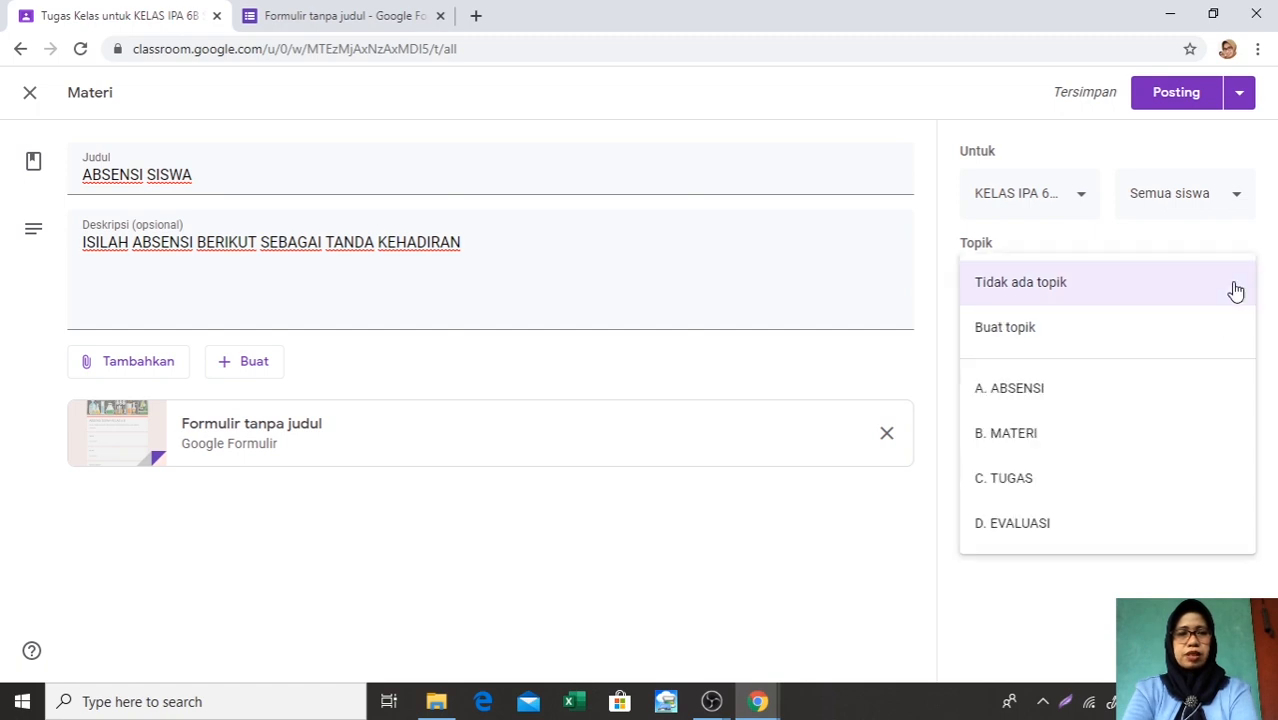
{"action": "left_click", "coordinate": [1046, 391]}
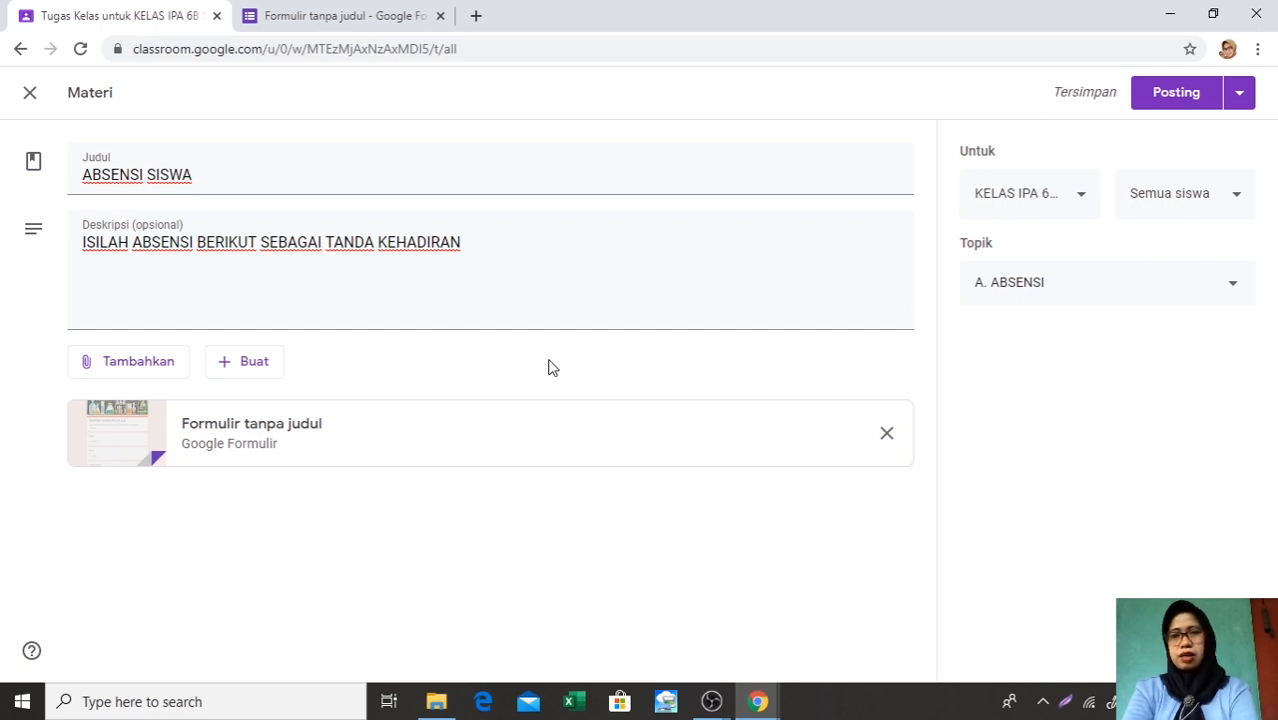
Review the questions in the attached attendance form, then return to the material and post it to the class
{"action": "left_click", "coordinate": [250, 432]}
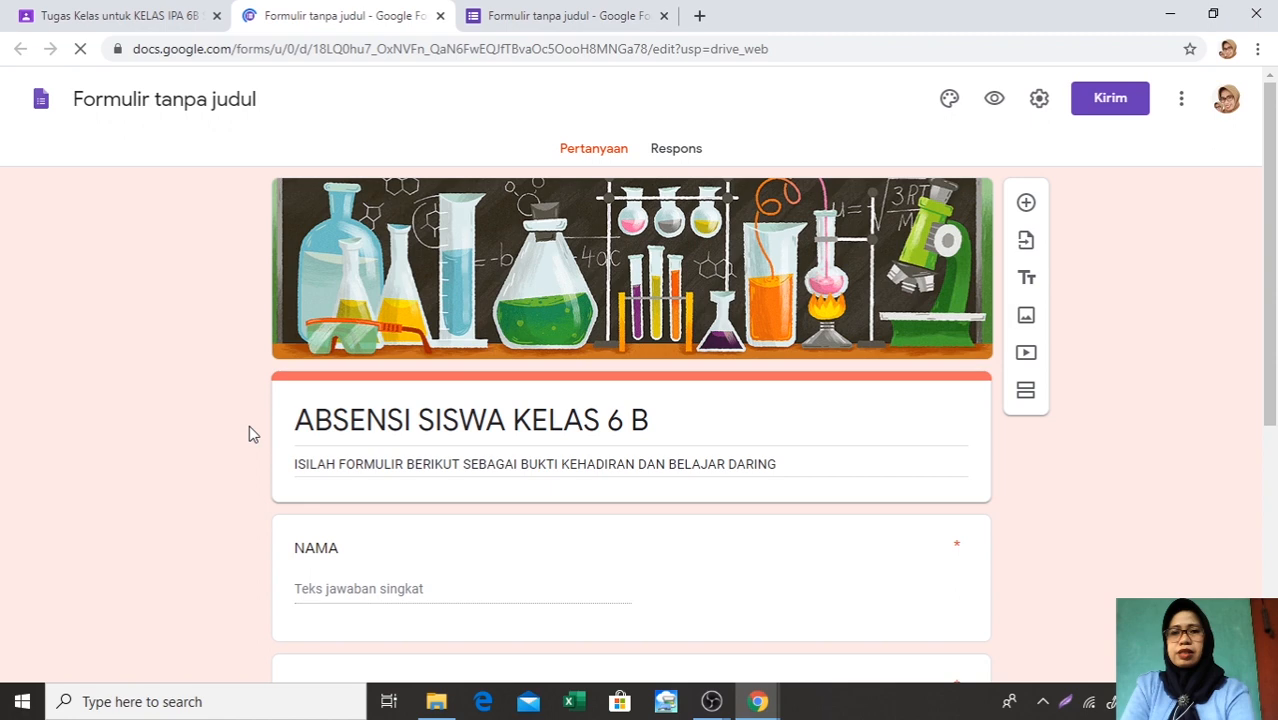
{"action": "scroll", "coordinate": [462, 340], "scroll_direction": "down", "scroll_amount": 4}
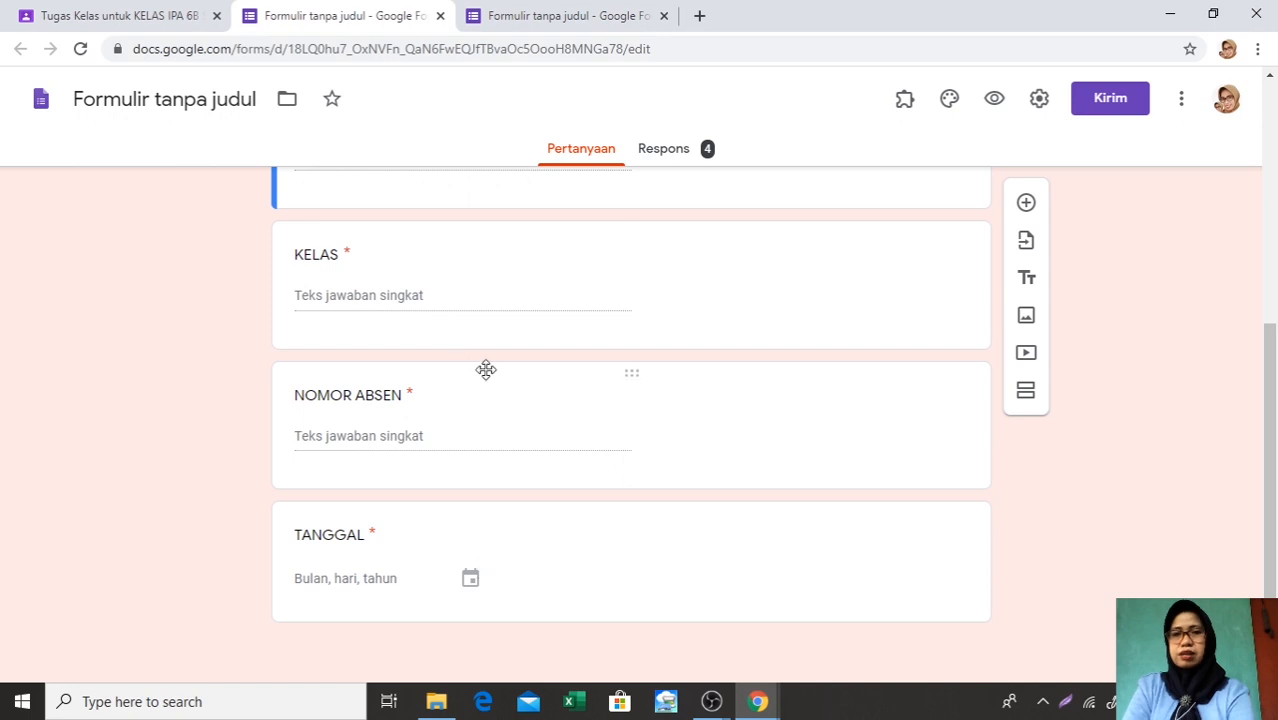
{"action": "scroll", "coordinate": [487, 370], "scroll_direction": "up", "scroll_amount": 5}
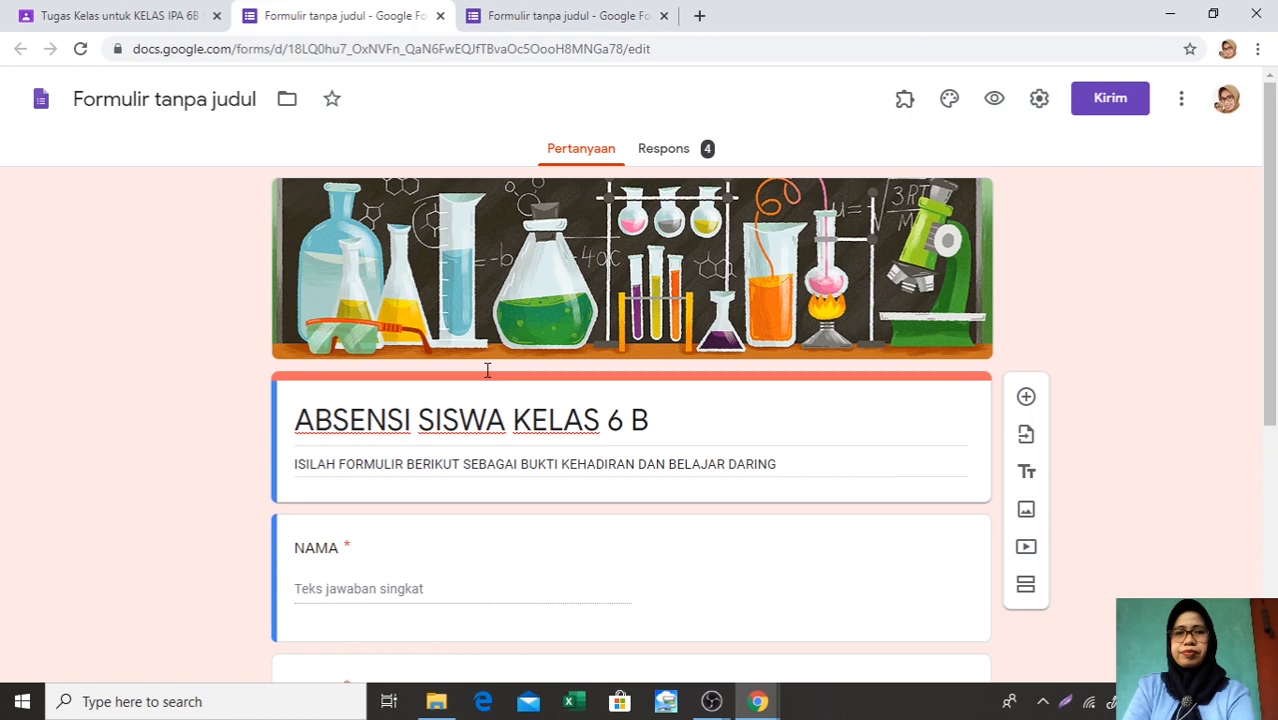
{"action": "left_click", "coordinate": [123, 24]}
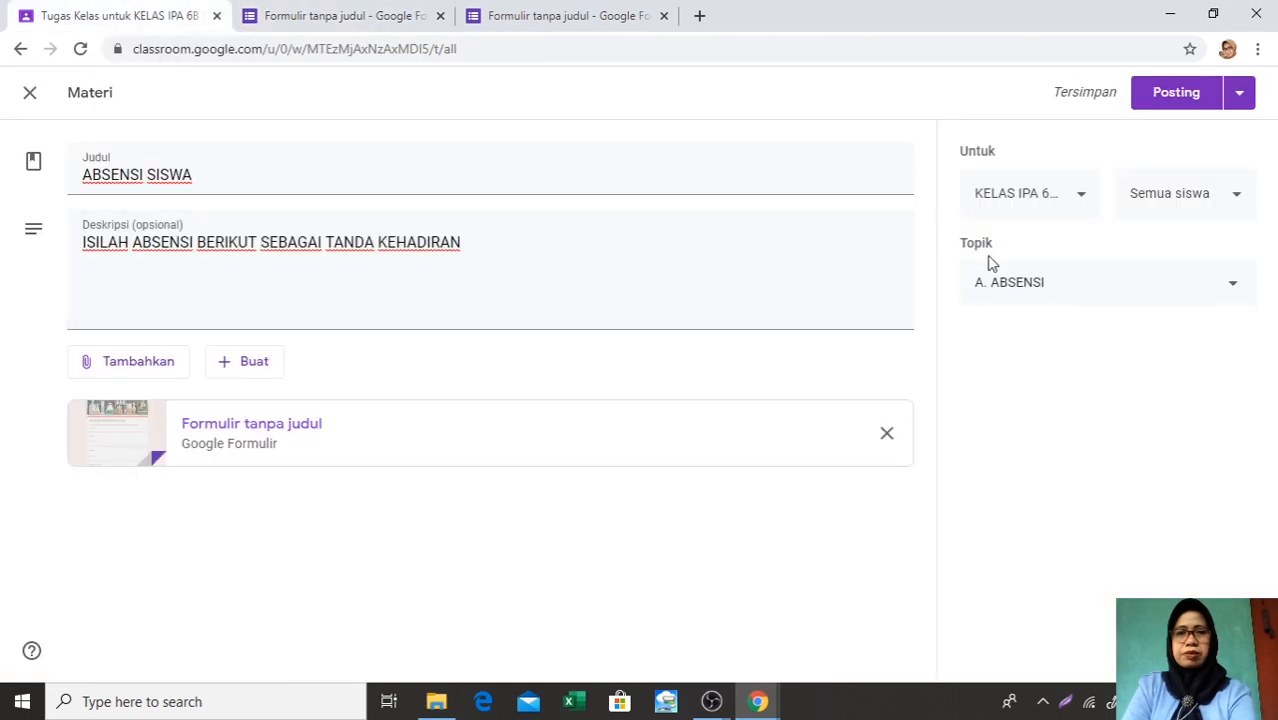
{"action": "left_click", "coordinate": [1176, 93]}
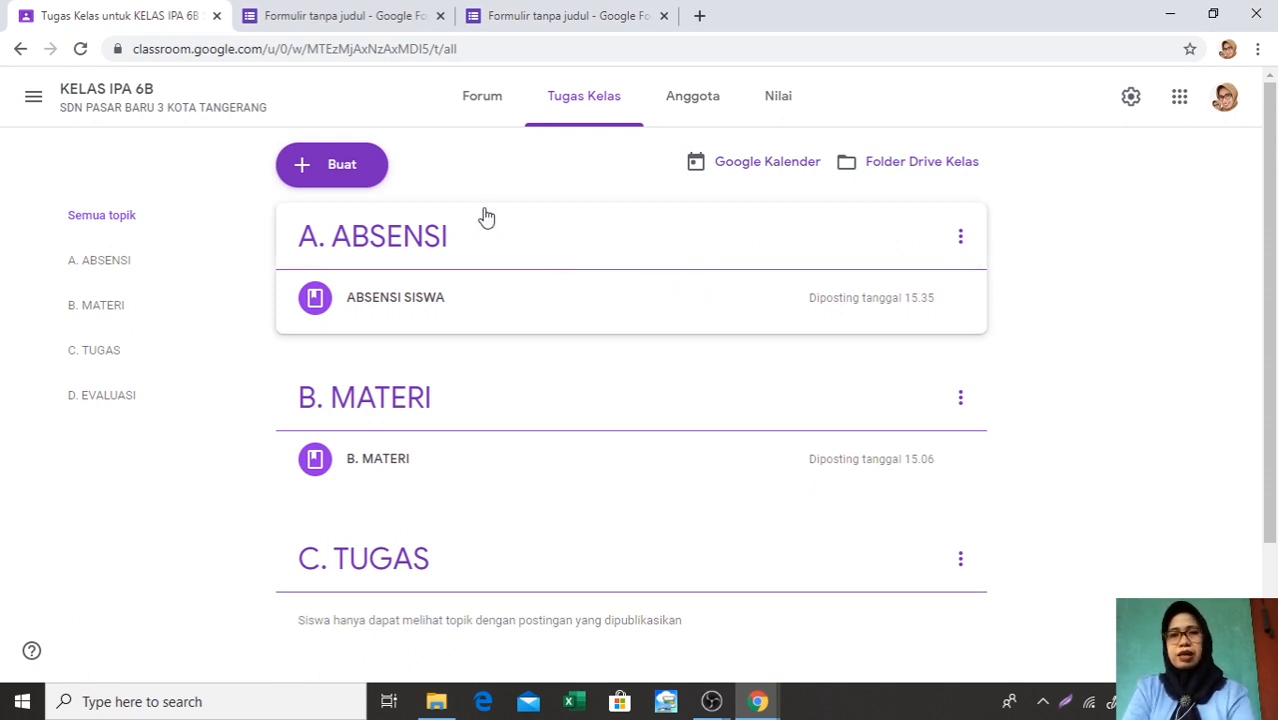
Create another classwork material (Materi) and title it A.2 ABSENSI
{"action": "left_click", "coordinate": [304, 172]}
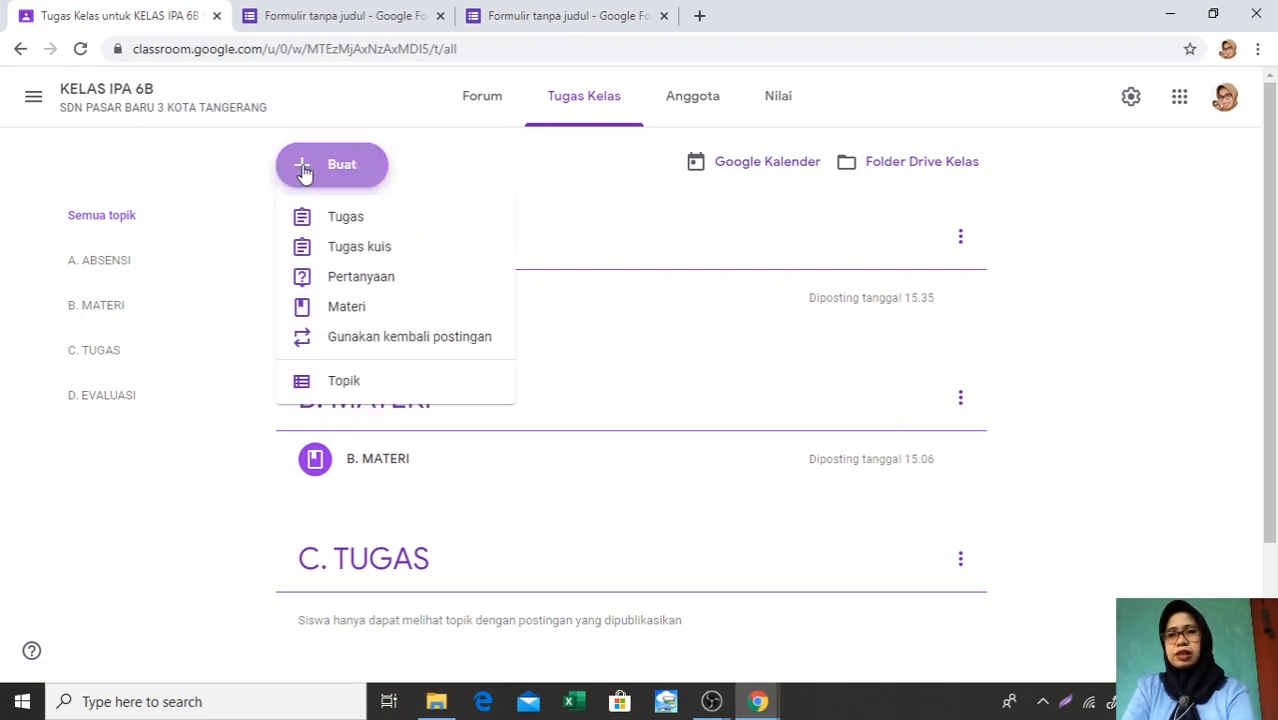
{"action": "left_click", "coordinate": [371, 308]}
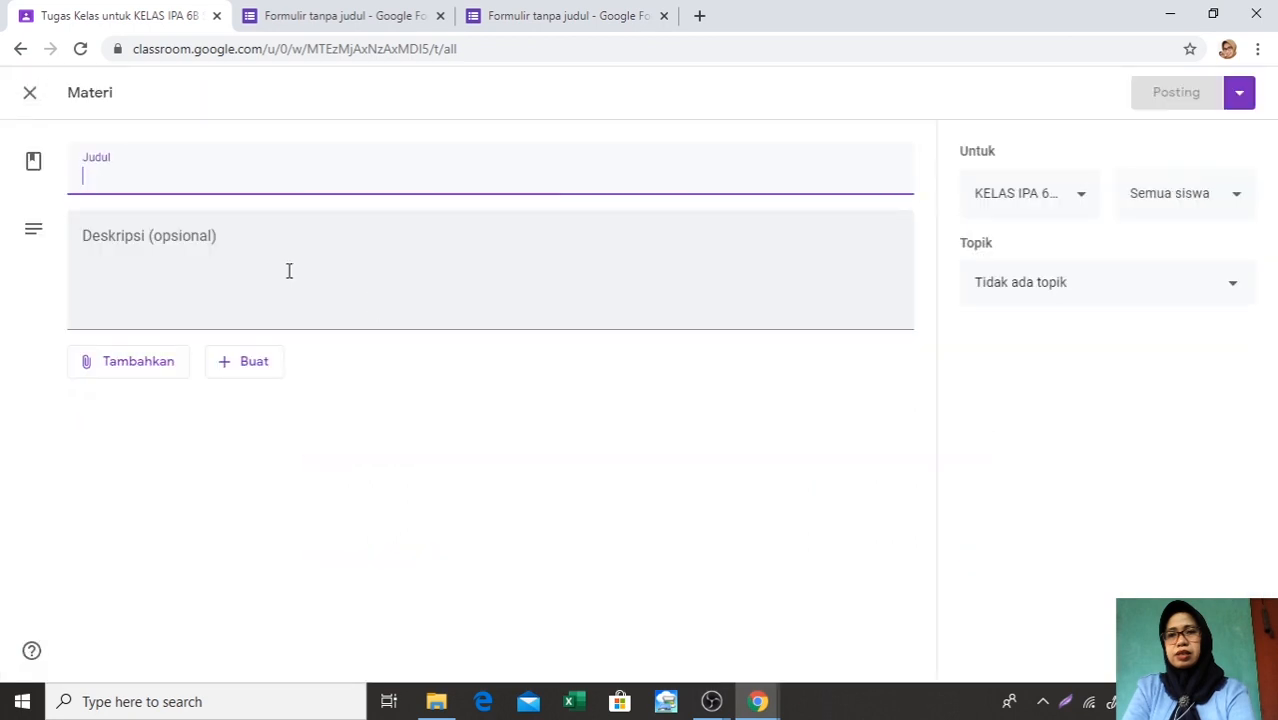
{"action": "type", "text": "A"}
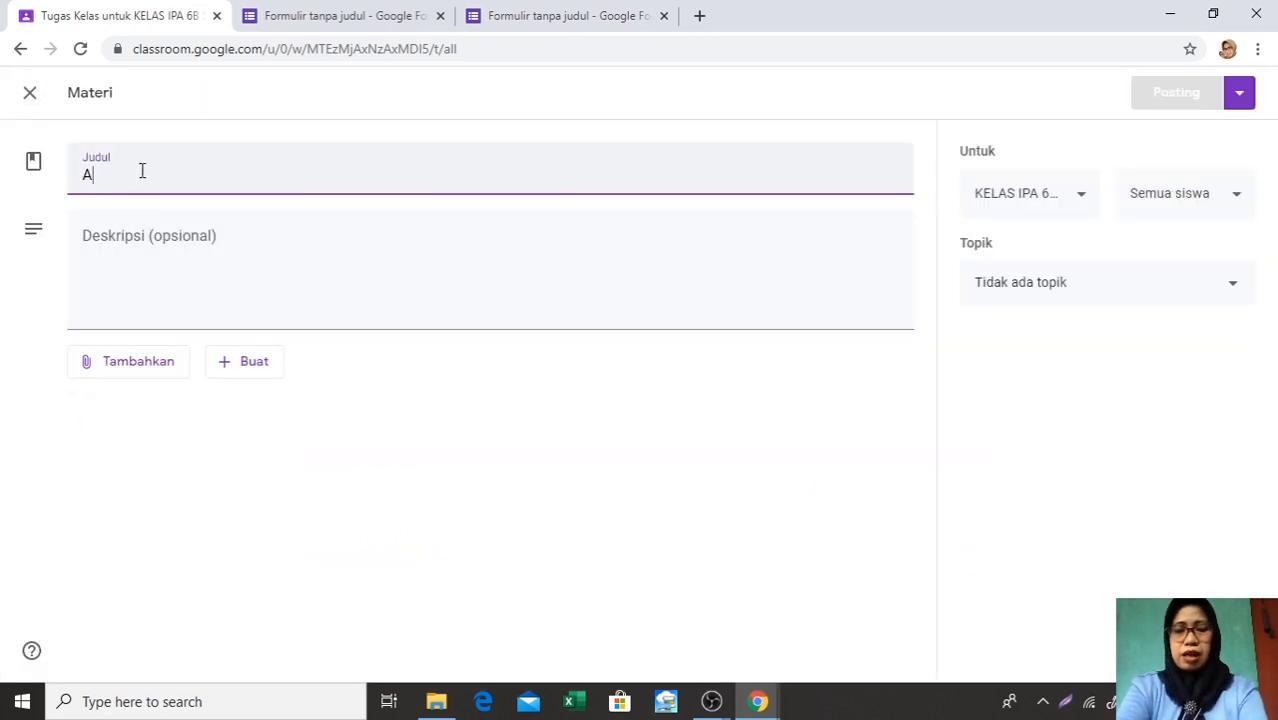
{"action": "type", "text": ".2 "}
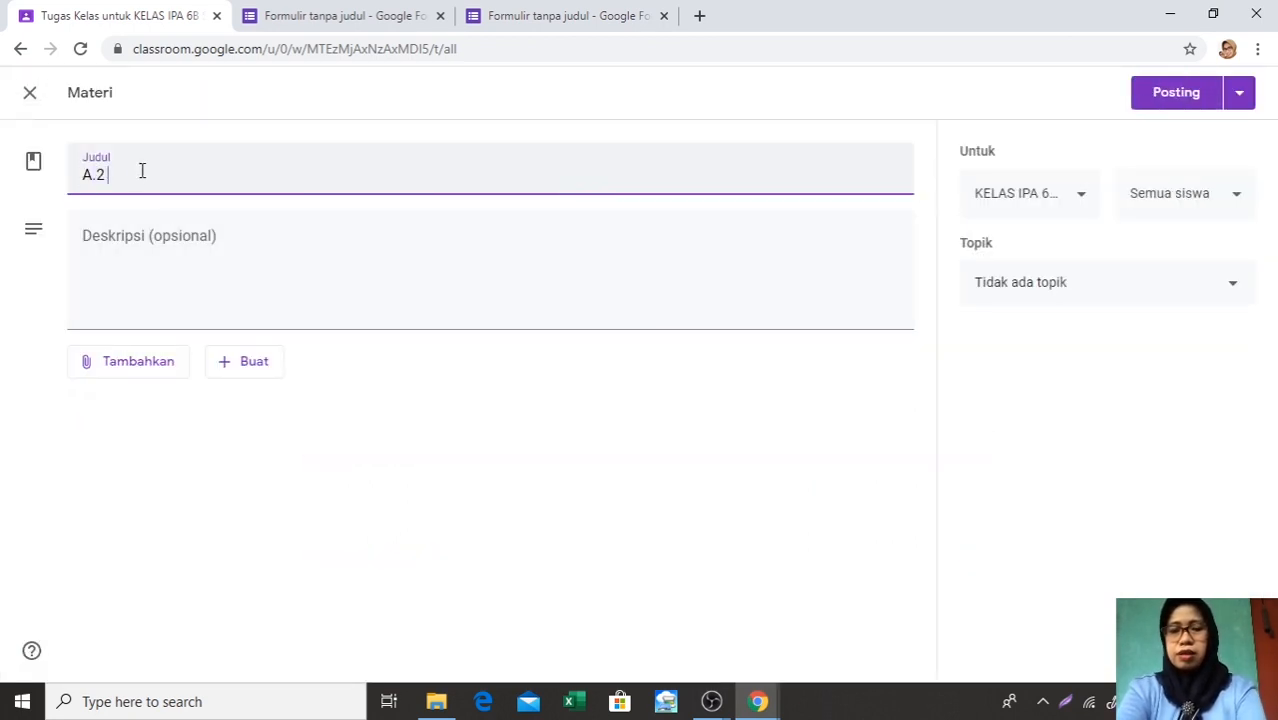
{"action": "type", "text": "ABSENSI"}
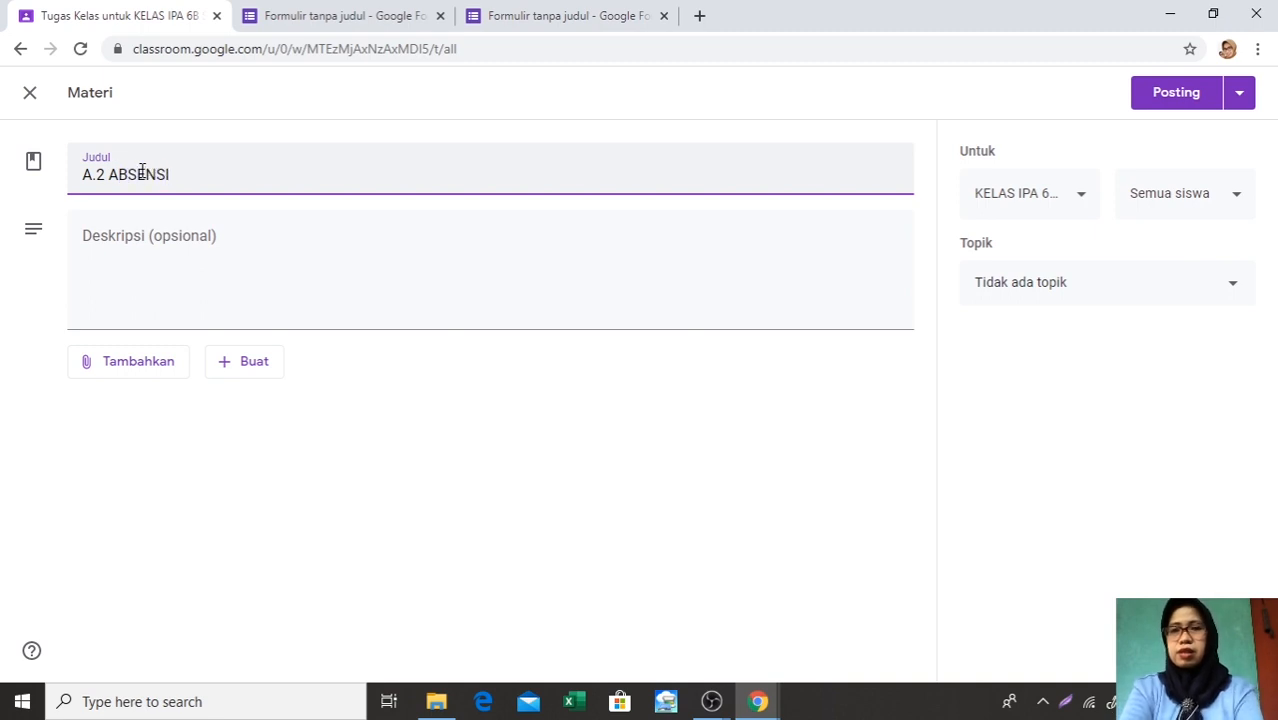
Enter ISILAH ABSENSI BERIKUT SEBAGAI BUKTI KEHADIRAN as the description of the A.2 ABSENSI material
{"action": "left_click", "coordinate": [84, 260]}
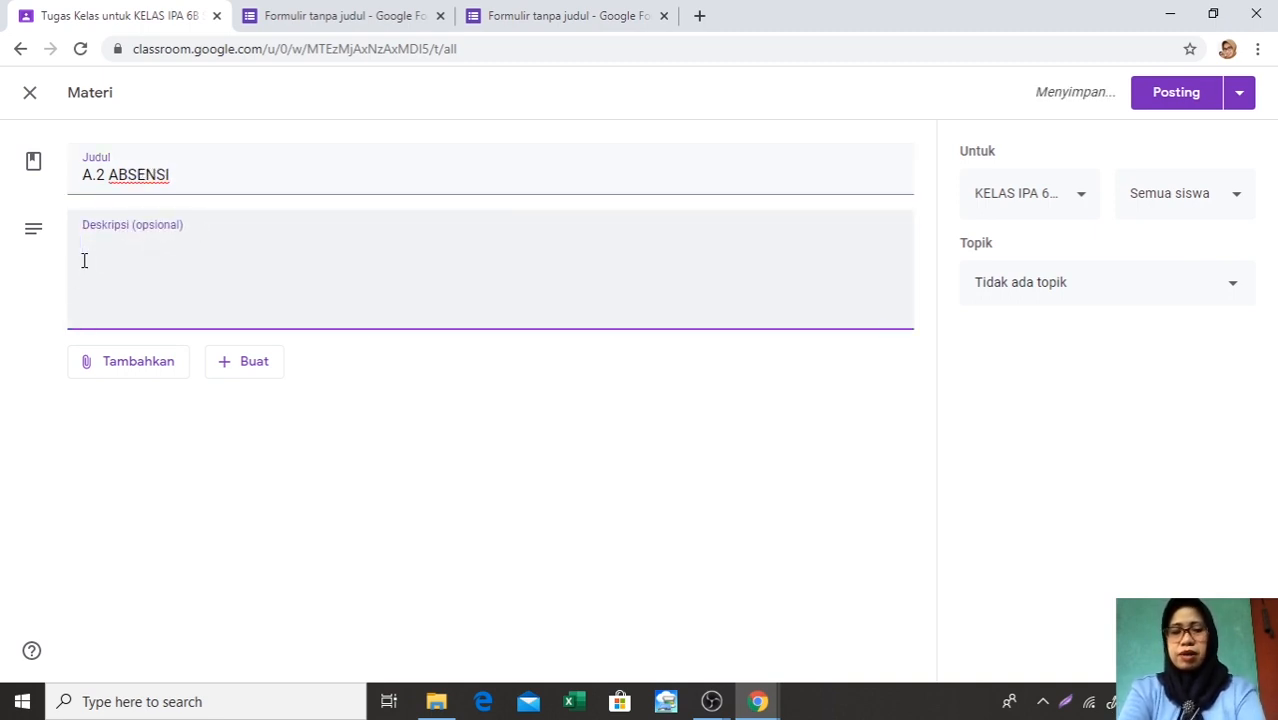
{"action": "type", "text": "ISI"}
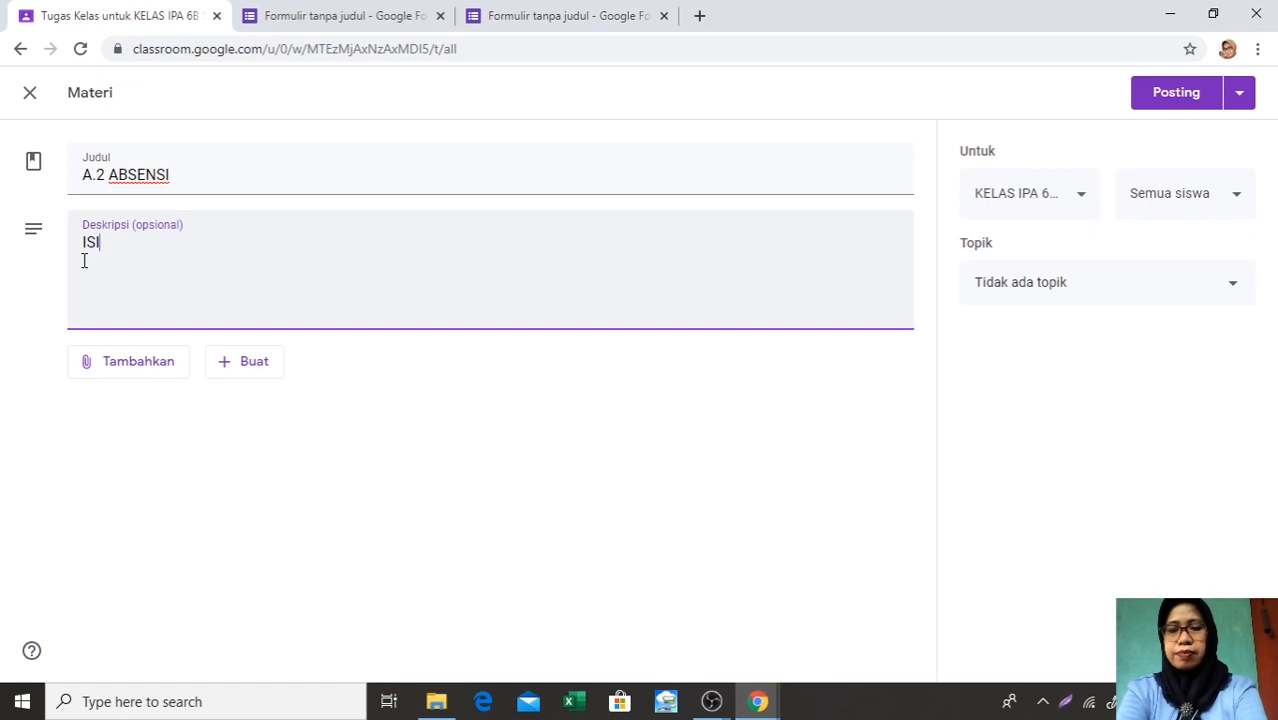
{"action": "type", "text": "LAH ABSENS"}
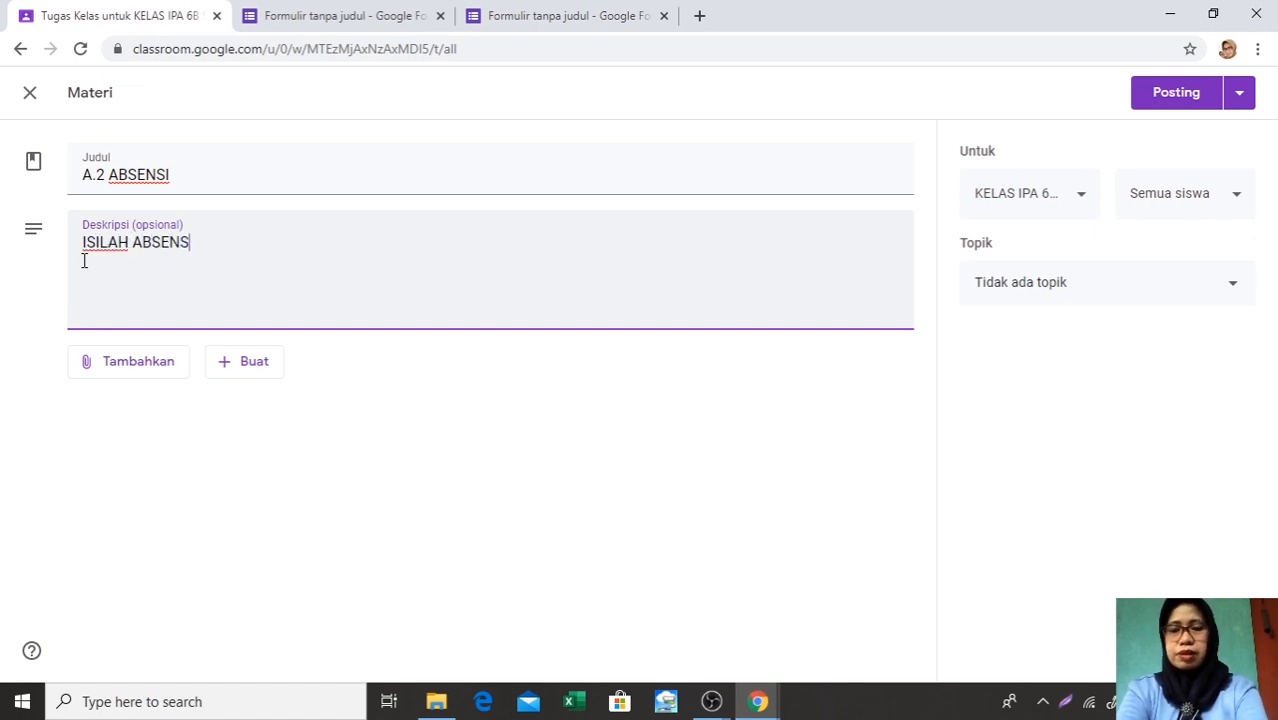
{"action": "type", "text": "I BERIKU"}
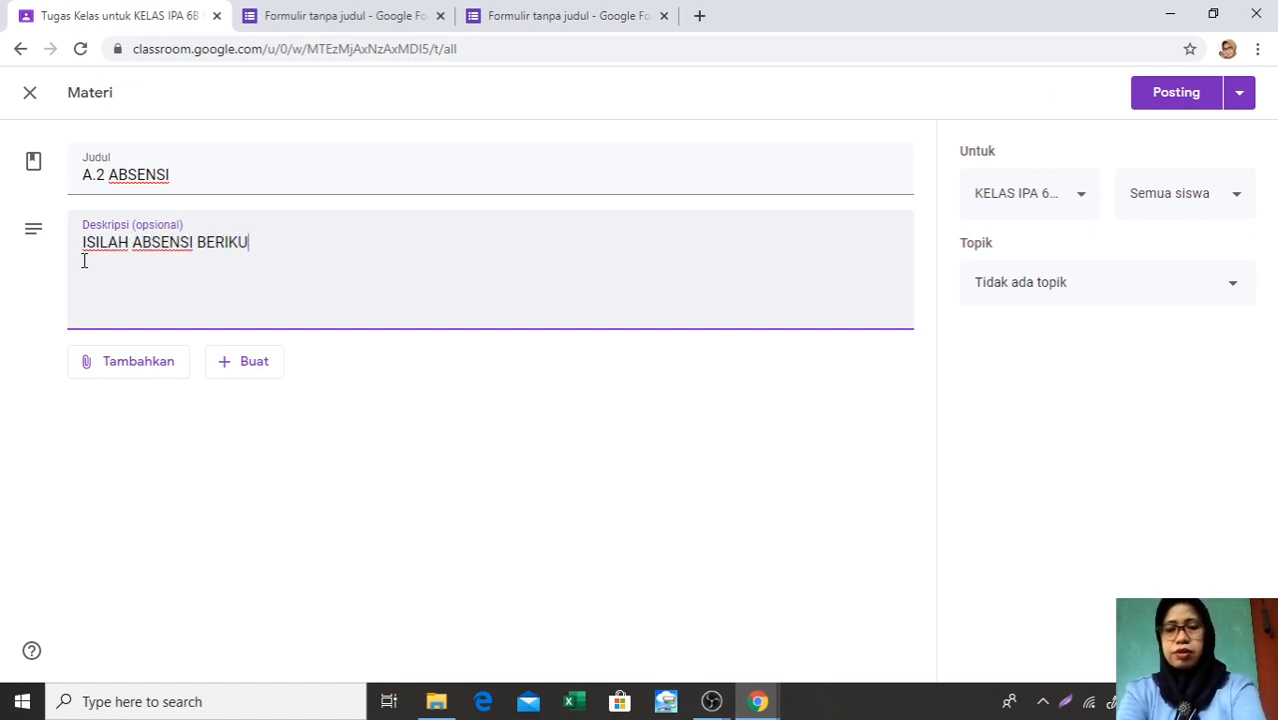
{"action": "type", "text": "T "}
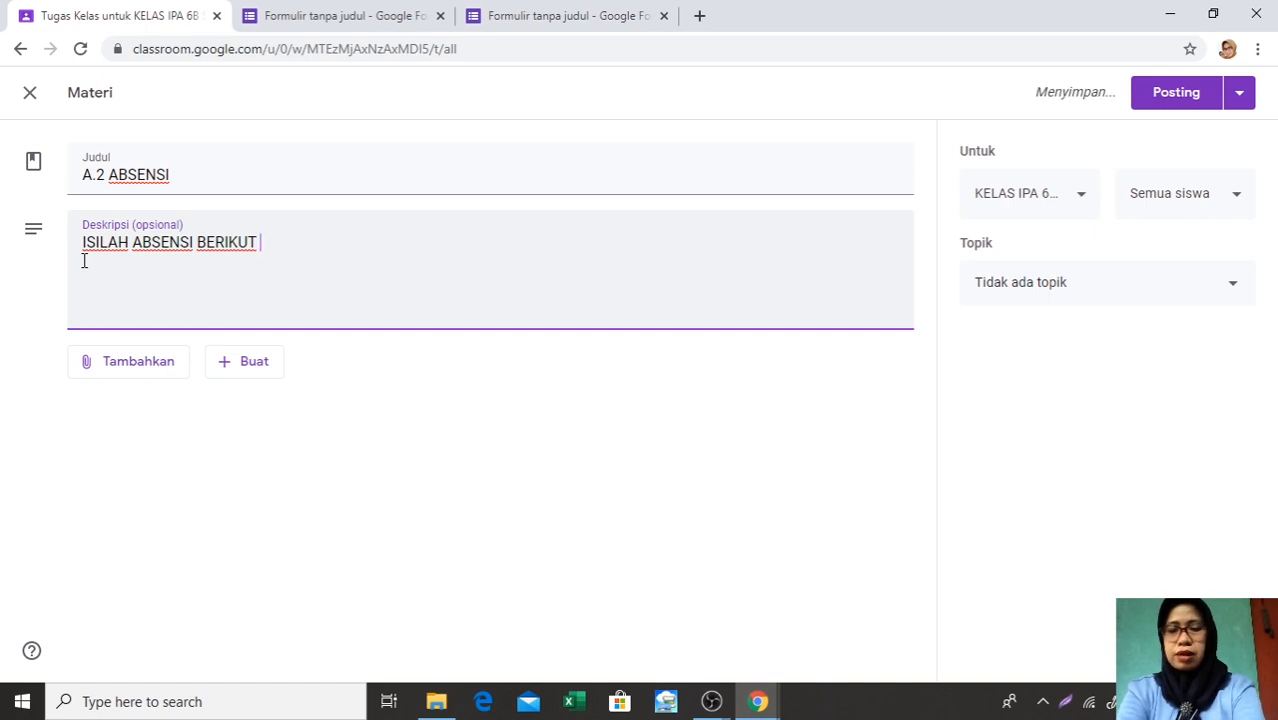
{"action": "type", "text": "SEBAGAI"}
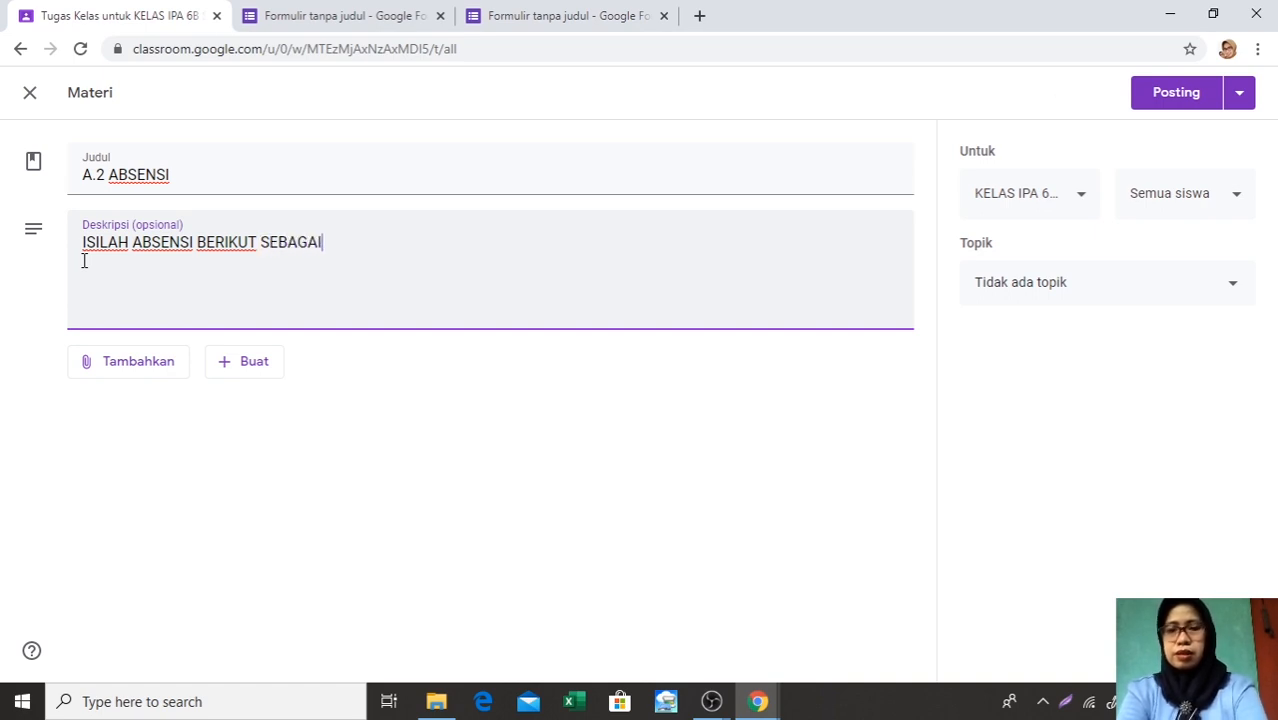
{"action": "type", "text": " T"}
{"action": "key", "text": "BackSpace"}
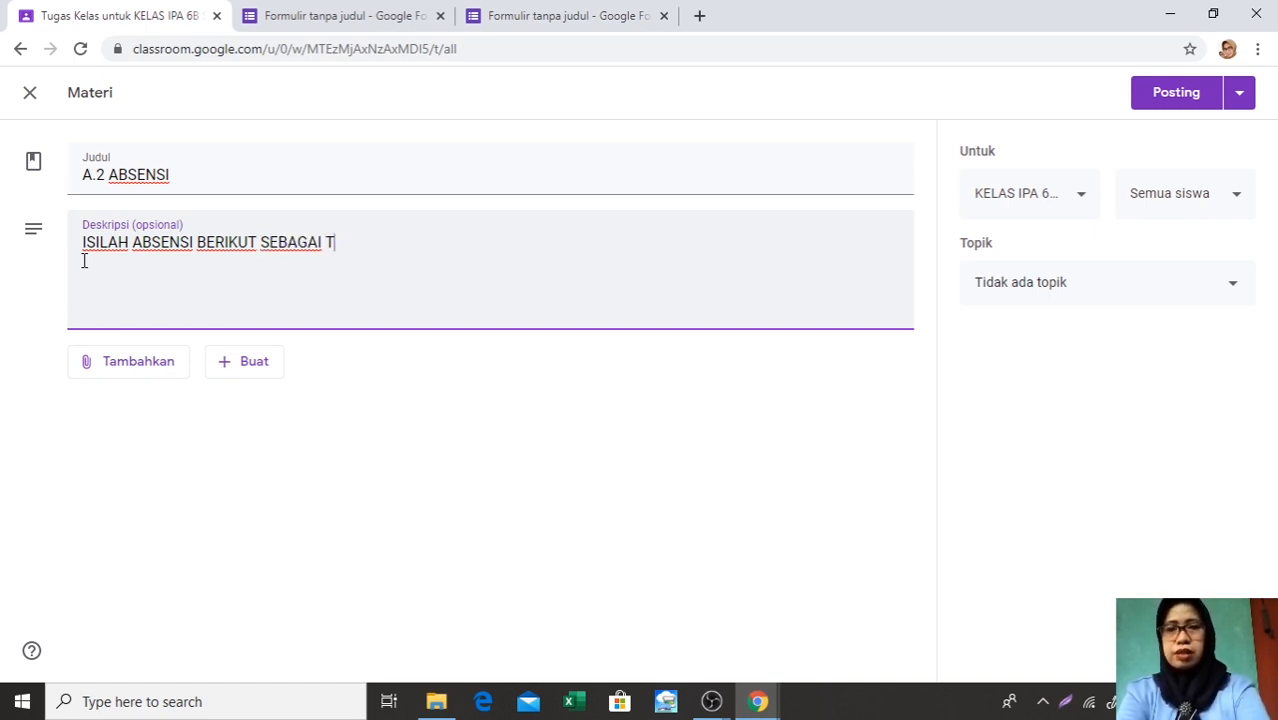
{"action": "type", "text": "BUK"}
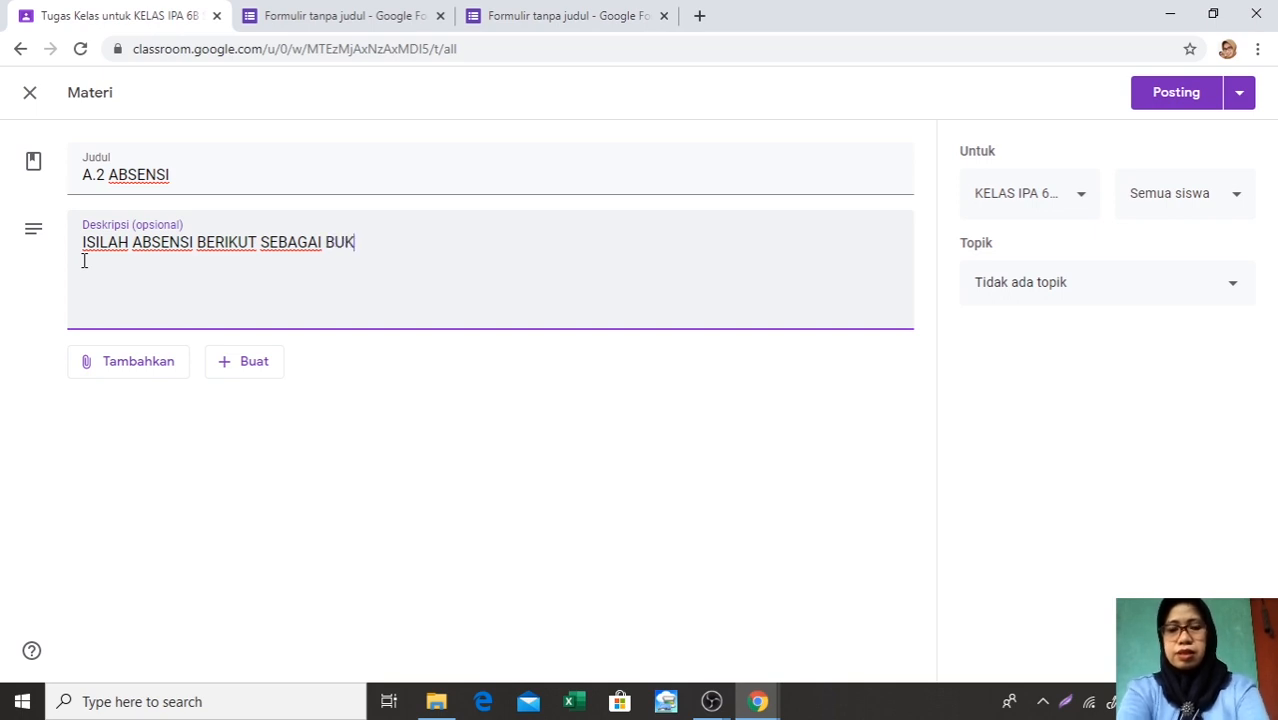
{"action": "type", "text": "TI KEHA"}
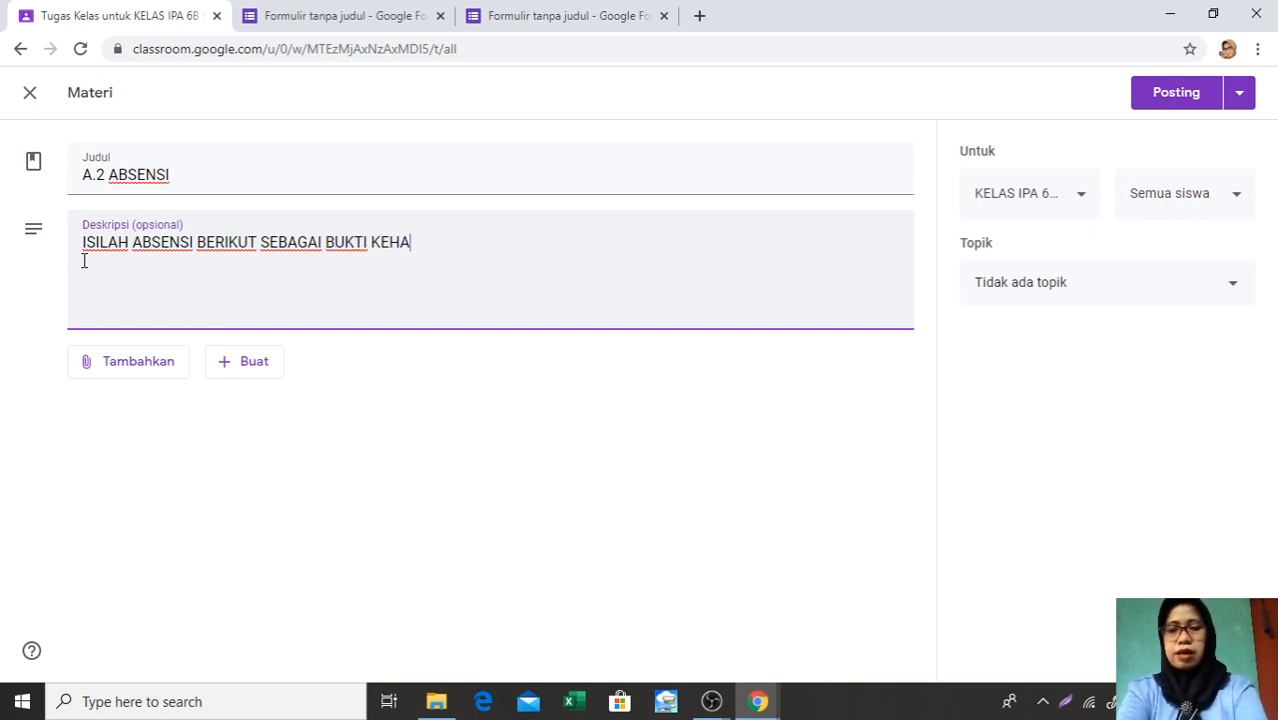
{"action": "type", "text": "DIRAN"}
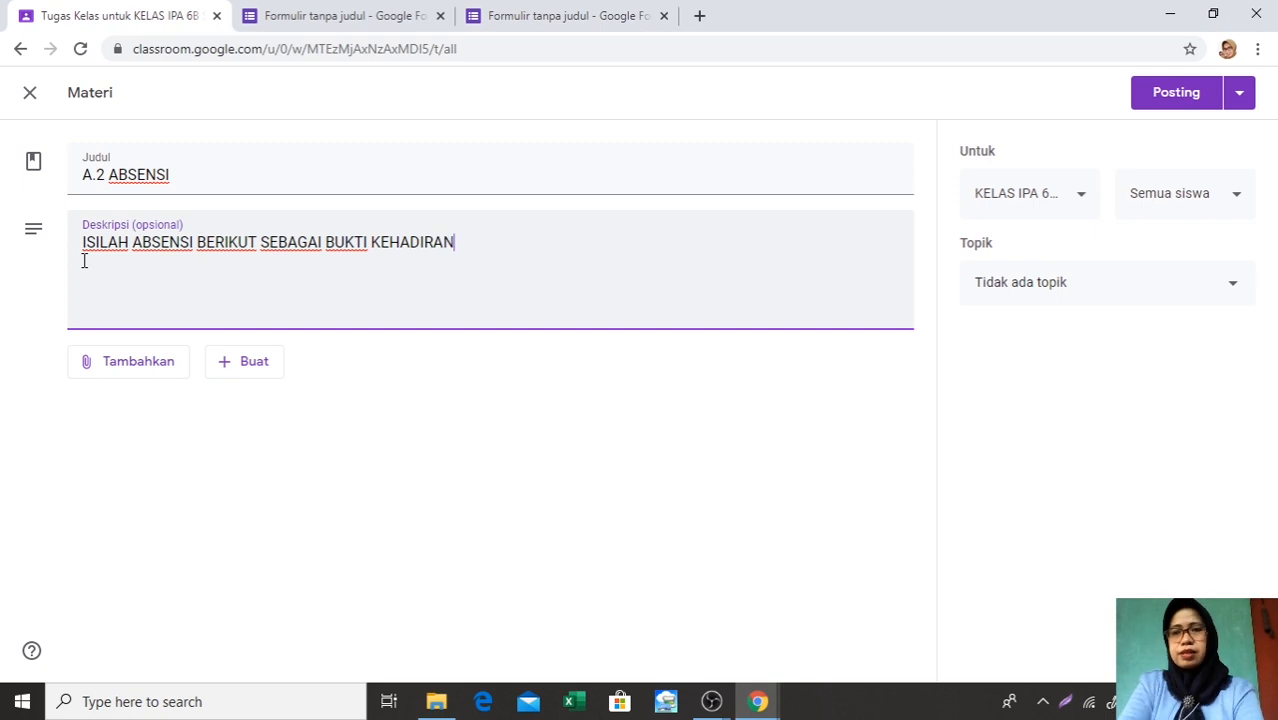
Start adding a Google Drive attachment to the A.2 ABSENSI material and browse the files in Drive Saya
{"action": "left_click", "coordinate": [95, 369]}
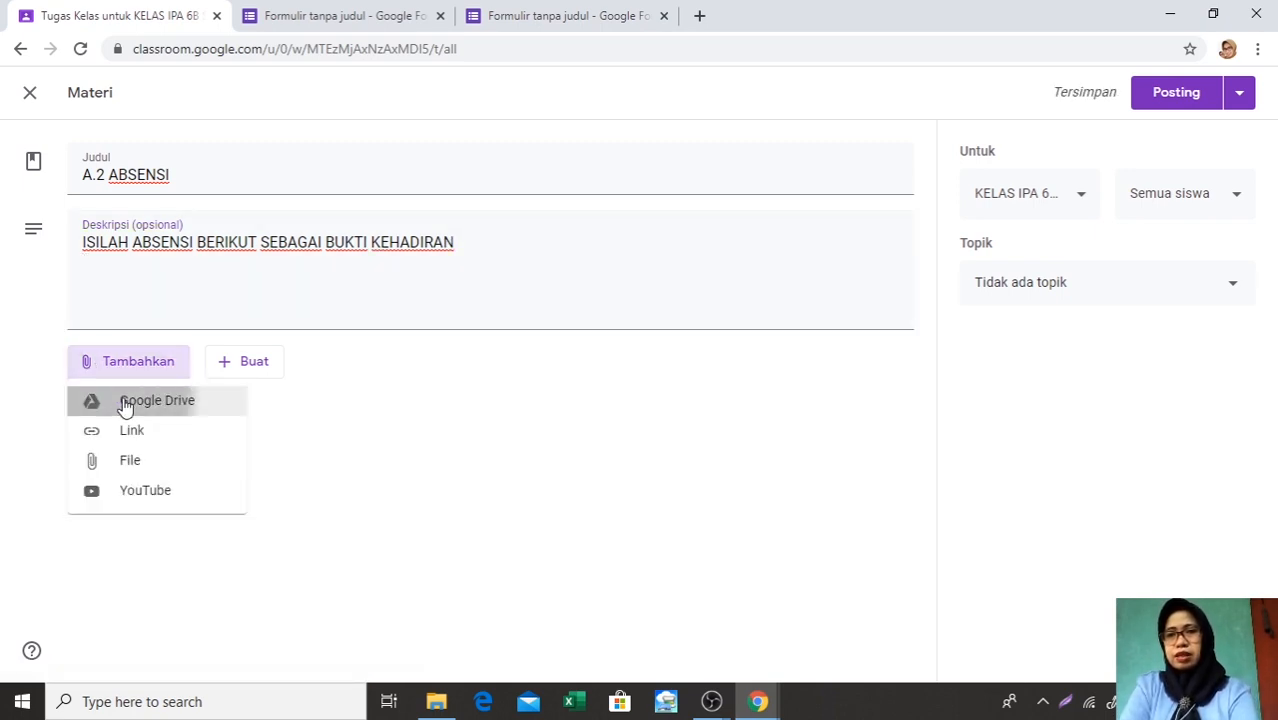
{"action": "left_click", "coordinate": [123, 402]}
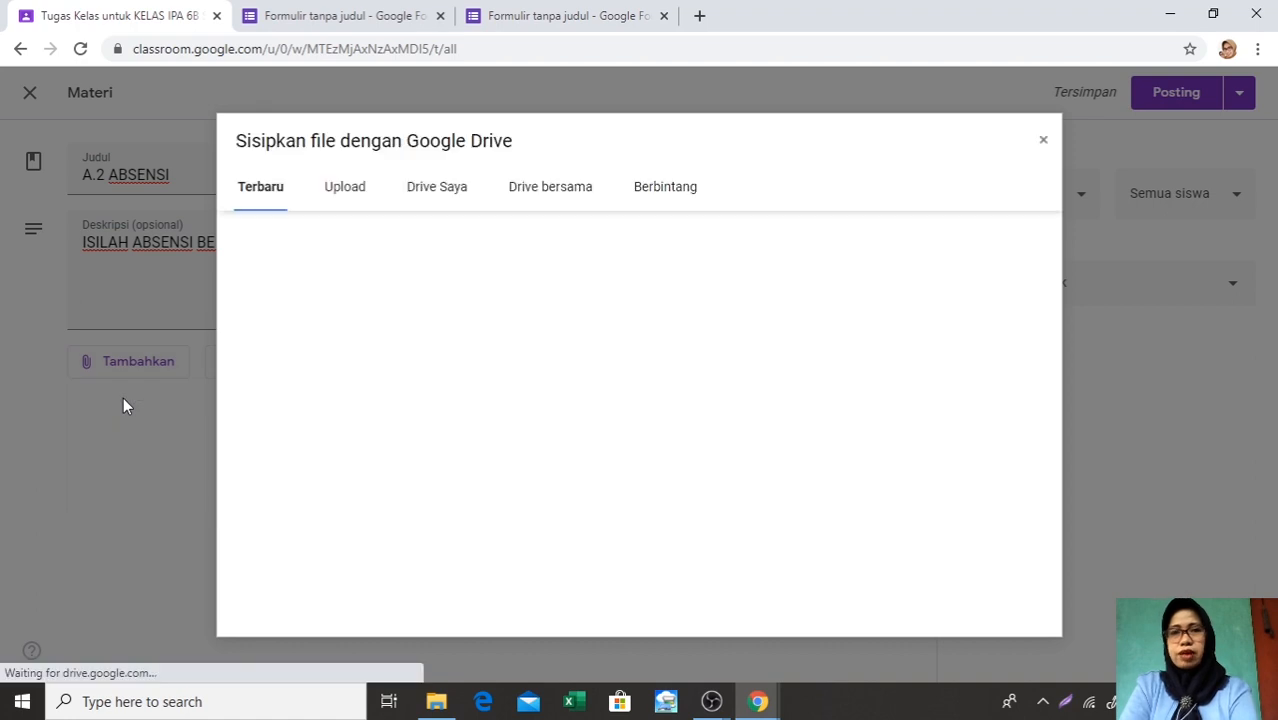
{"action": "left_click", "coordinate": [439, 199]}
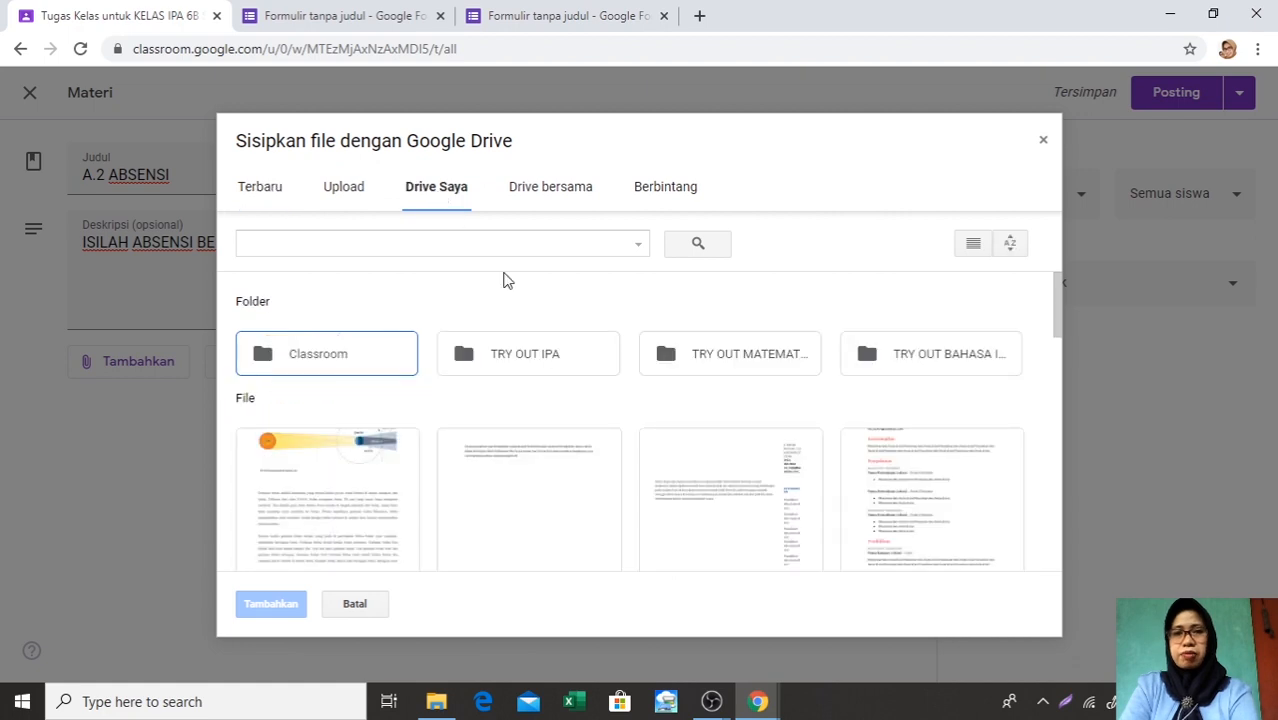
{"action": "scroll", "coordinate": [726, 433], "scroll_direction": "down", "scroll_amount": 5}
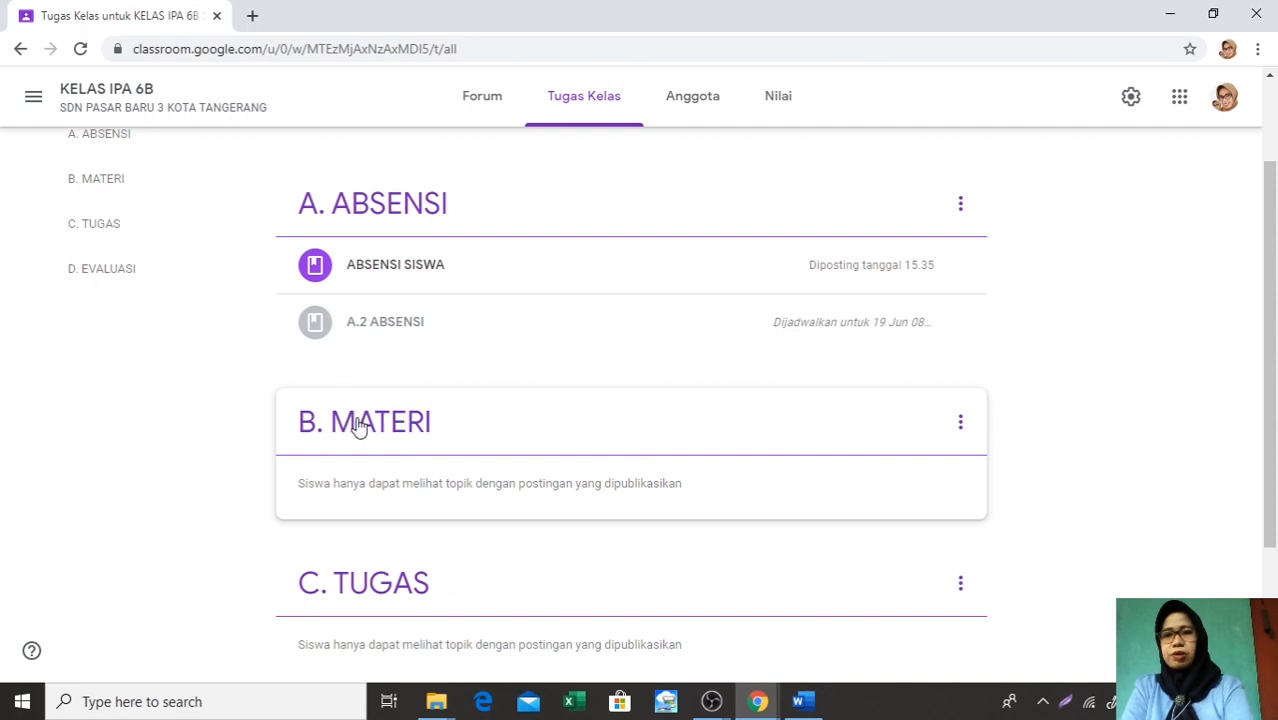
Delete the draft material B.2 MATERI GERHANA MATAHARI DAN BULAN from the classwork list
{"action": "scroll", "coordinate": [570, 296], "scroll_direction": "up", "scroll_amount": 3}
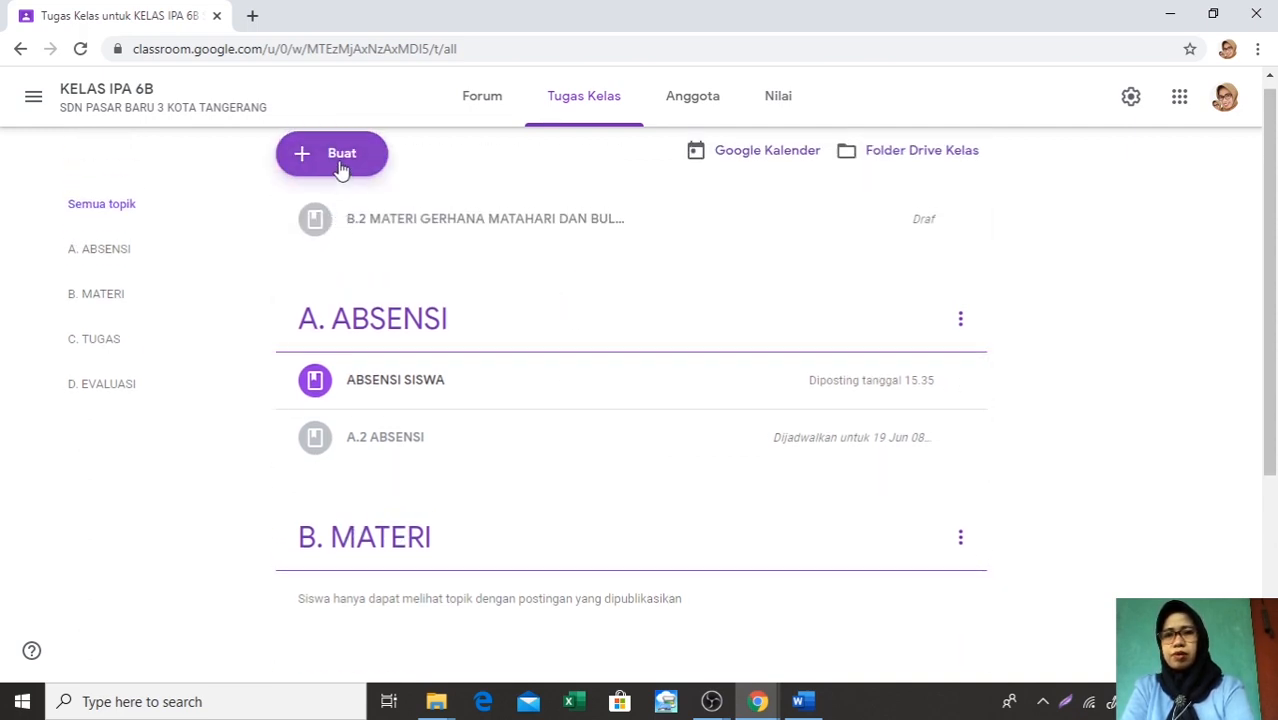
{"action": "scroll", "coordinate": [413, 228], "scroll_direction": "up", "scroll_amount": 1}
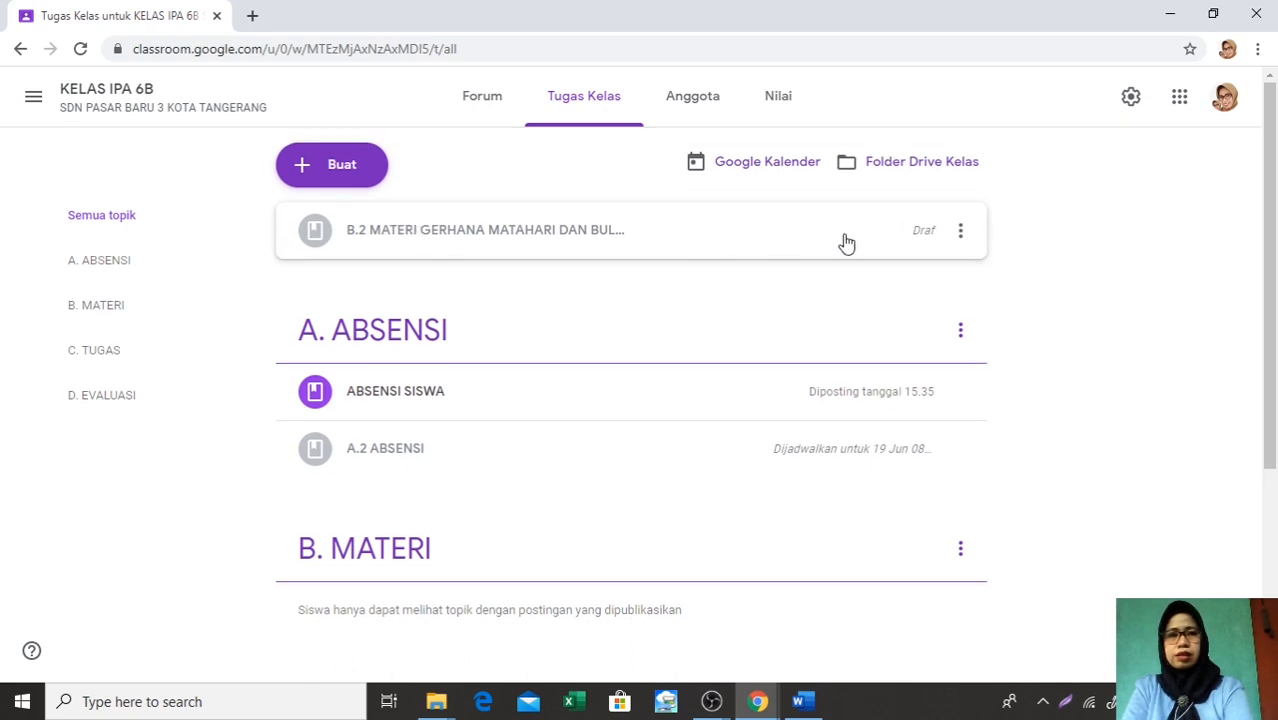
{"action": "left_click", "coordinate": [960, 237]}
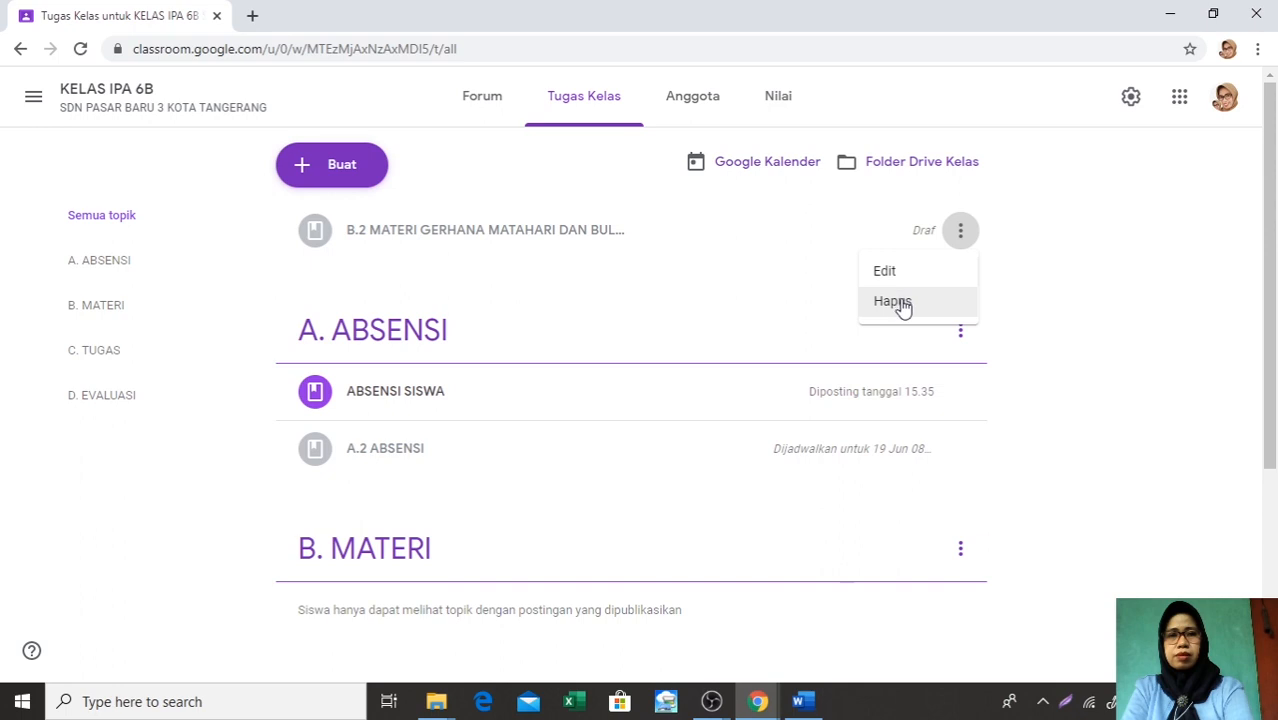
{"action": "left_click", "coordinate": [901, 303]}
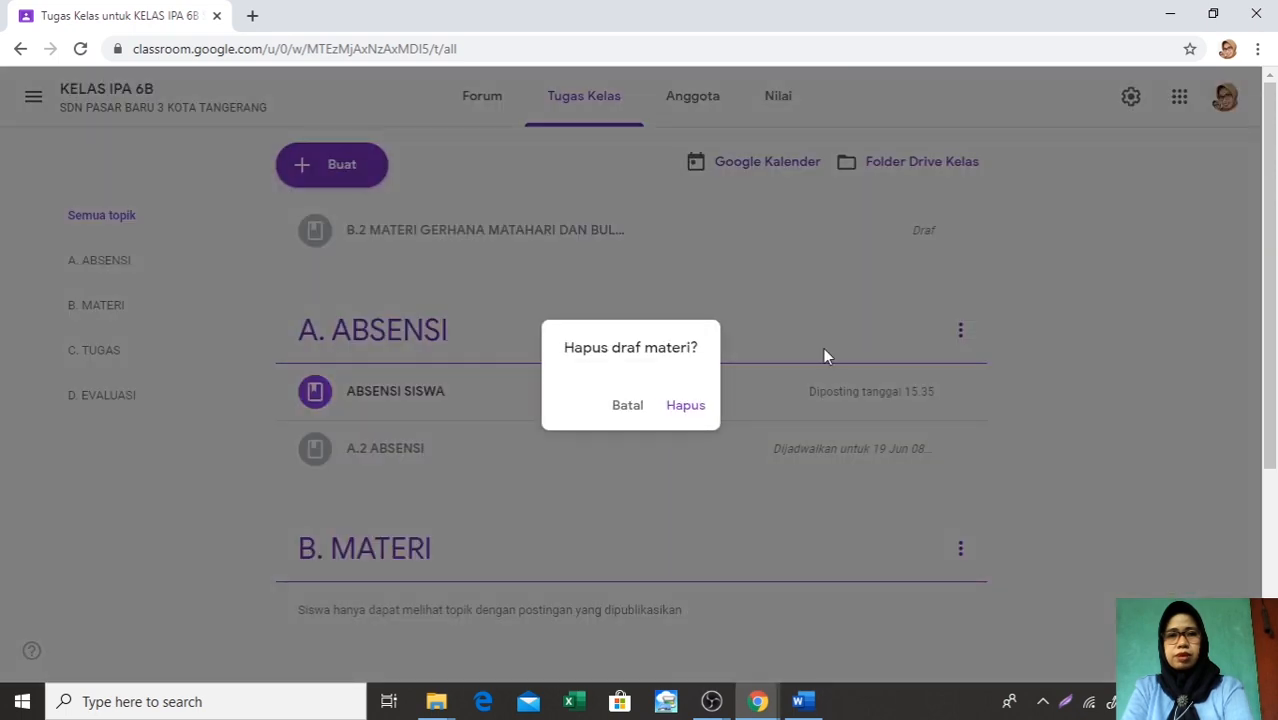
{"action": "left_click", "coordinate": [681, 405]}
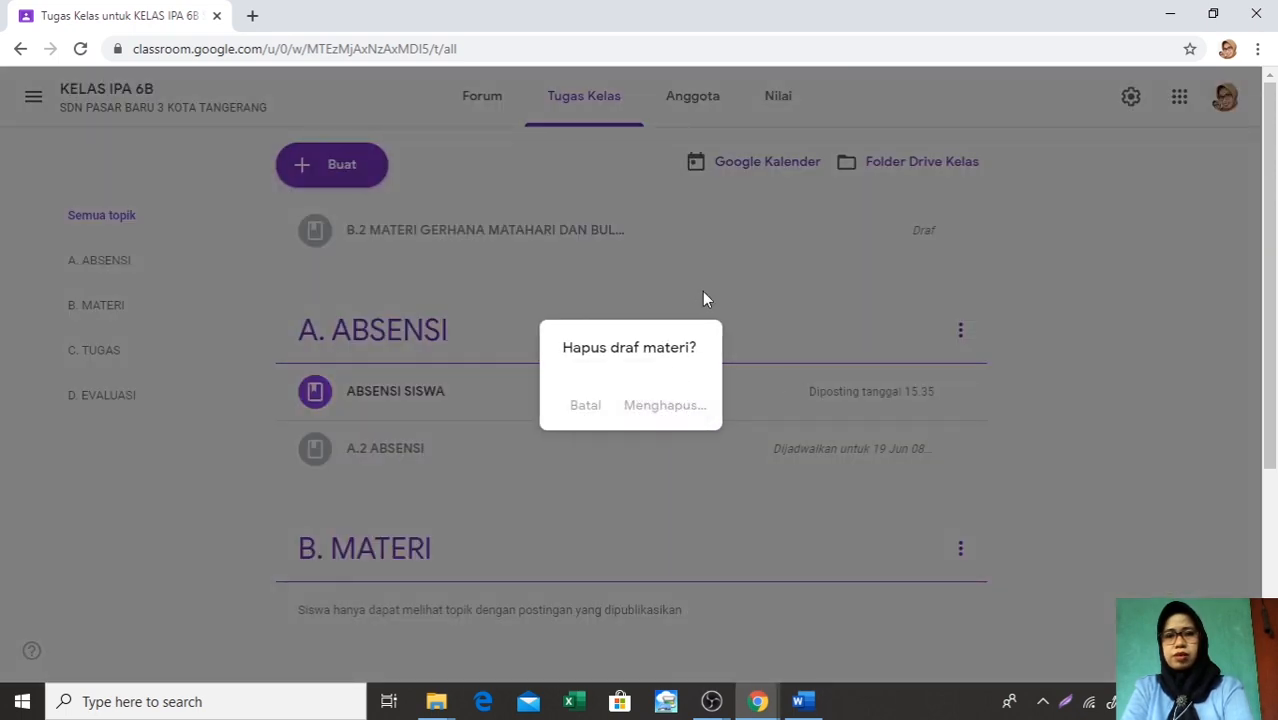
Create a new classwork material (Materi) and title it MATERI GERHANA MATAHARI DAN BULAN
{"action": "scroll", "coordinate": [582, 416], "scroll_direction": "down", "scroll_amount": 1}
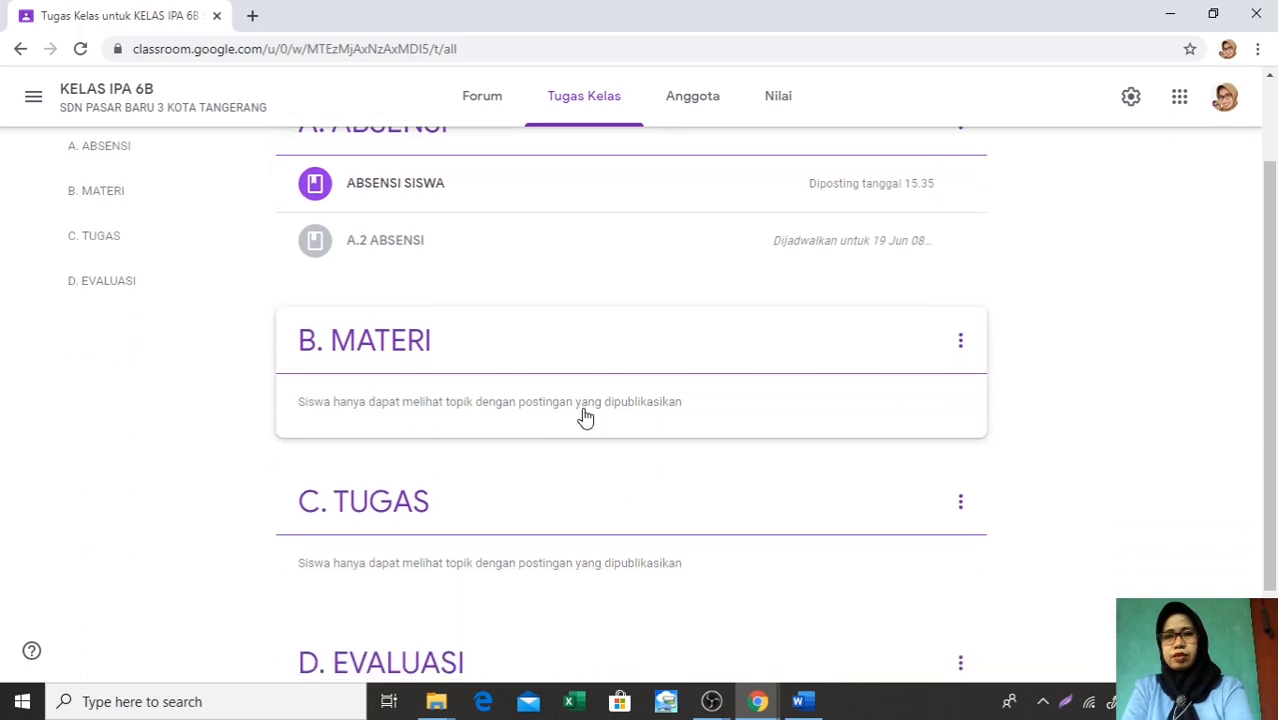
{"action": "scroll", "coordinate": [584, 410], "scroll_direction": "up", "scroll_amount": 1}
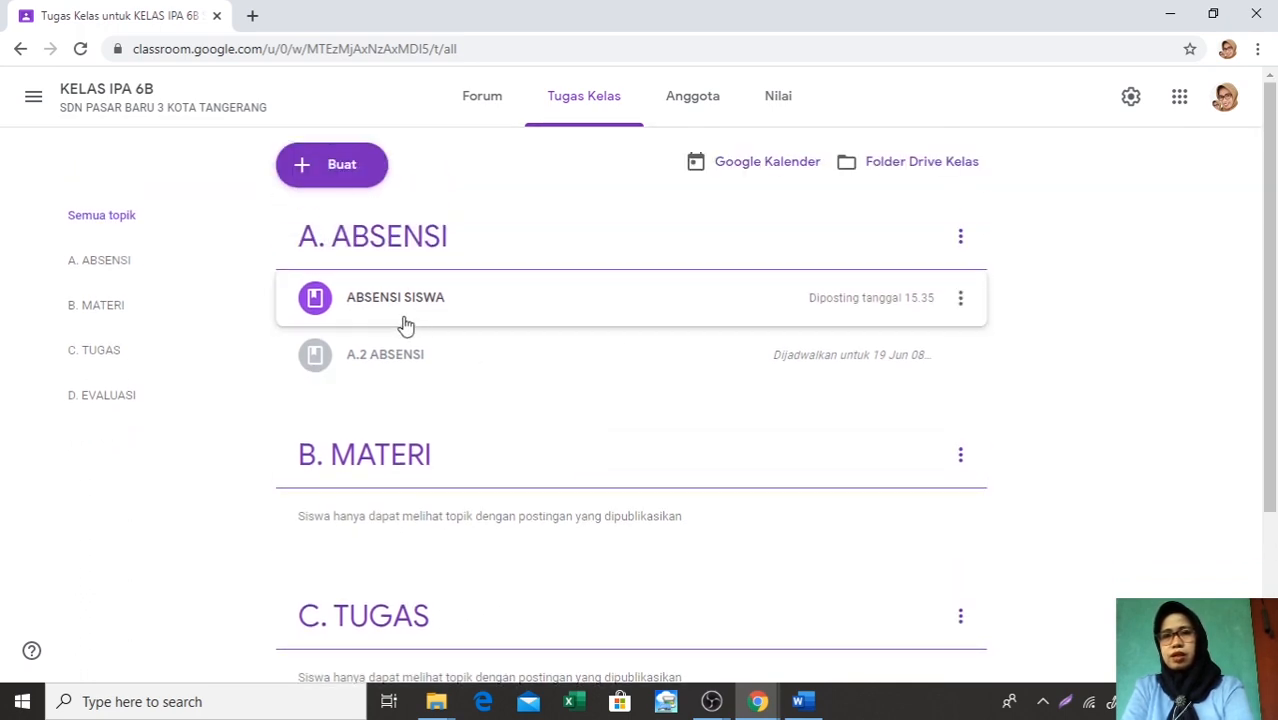
{"action": "left_click", "coordinate": [332, 172]}
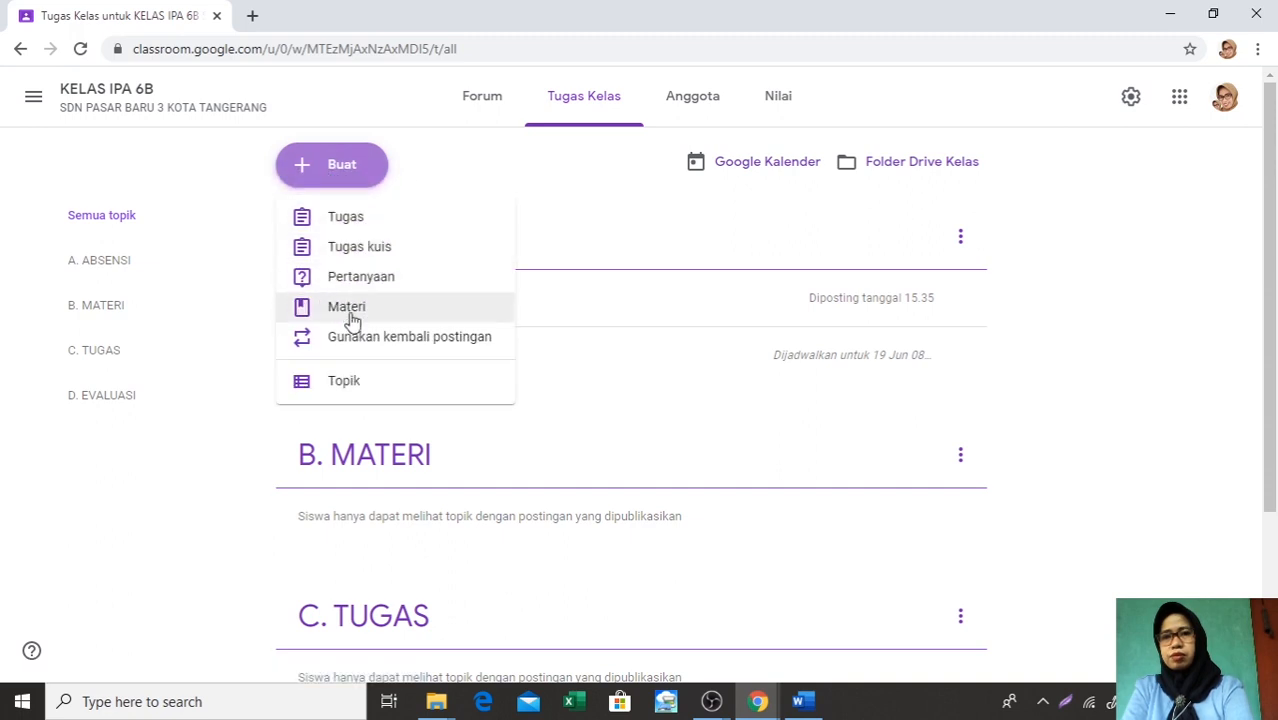
{"action": "left_click", "coordinate": [348, 314]}
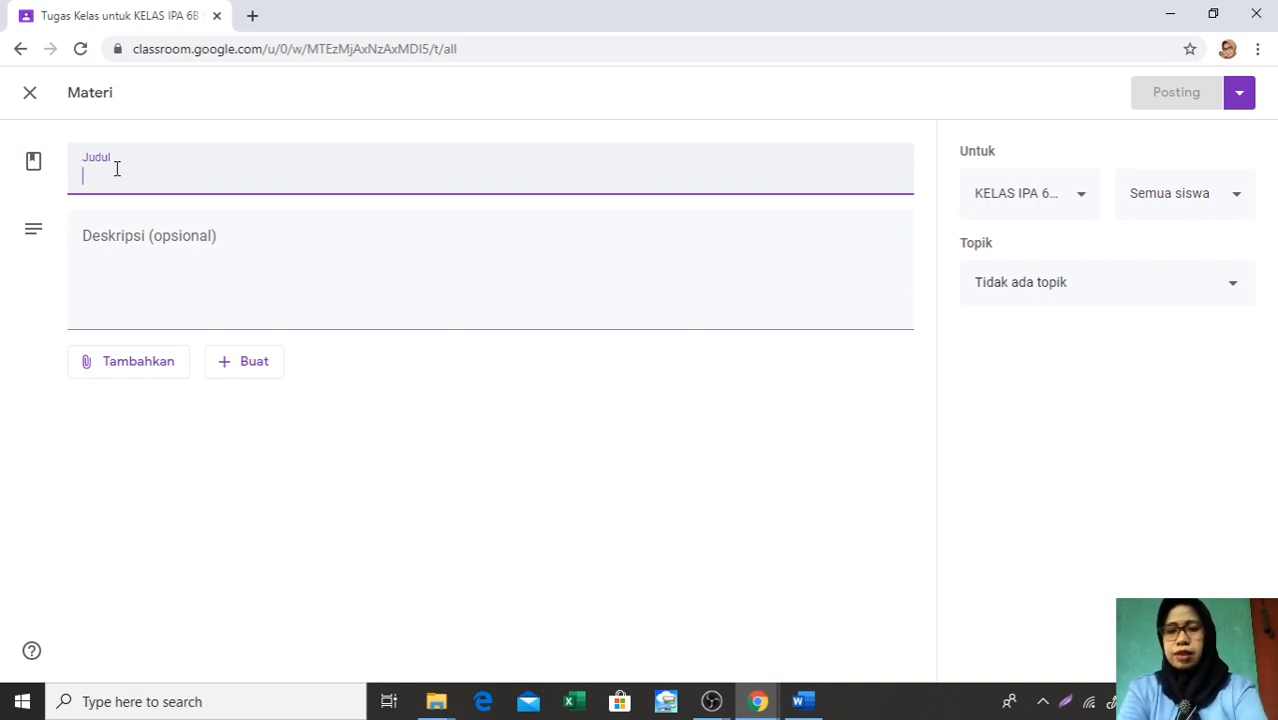
{"action": "type", "text": "MATE"}
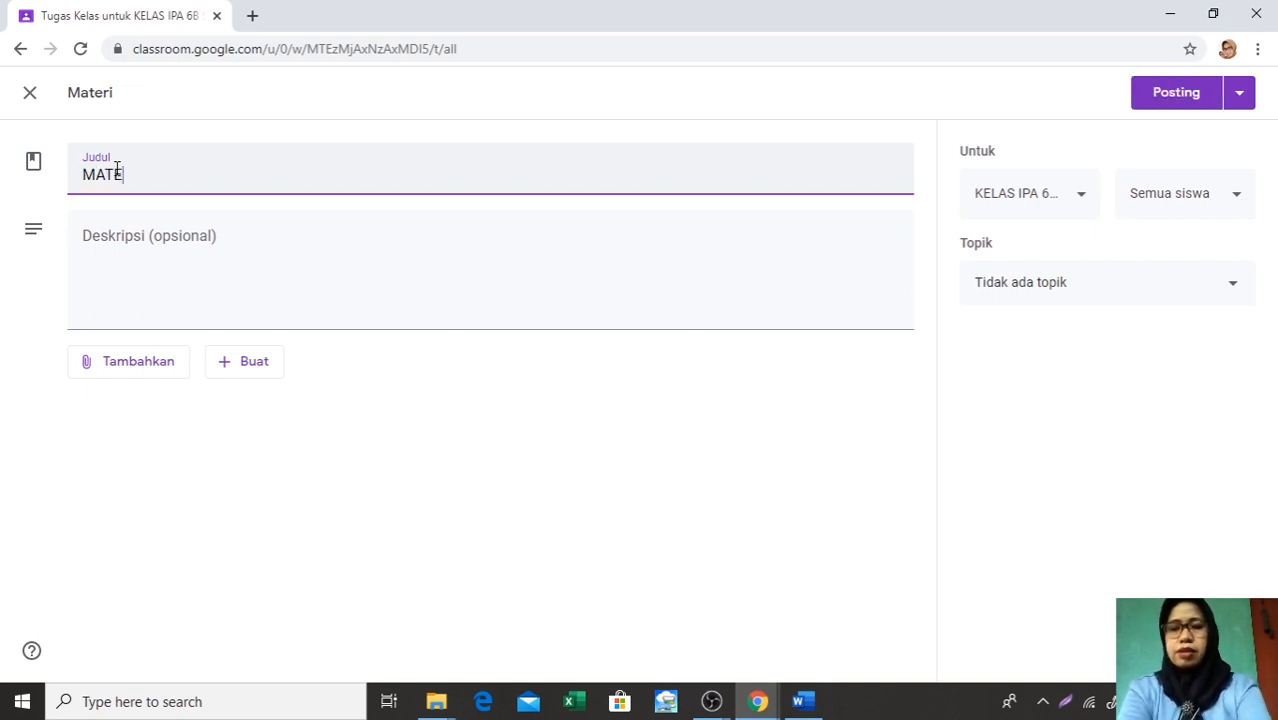
{"action": "type", "text": "RI GER"}
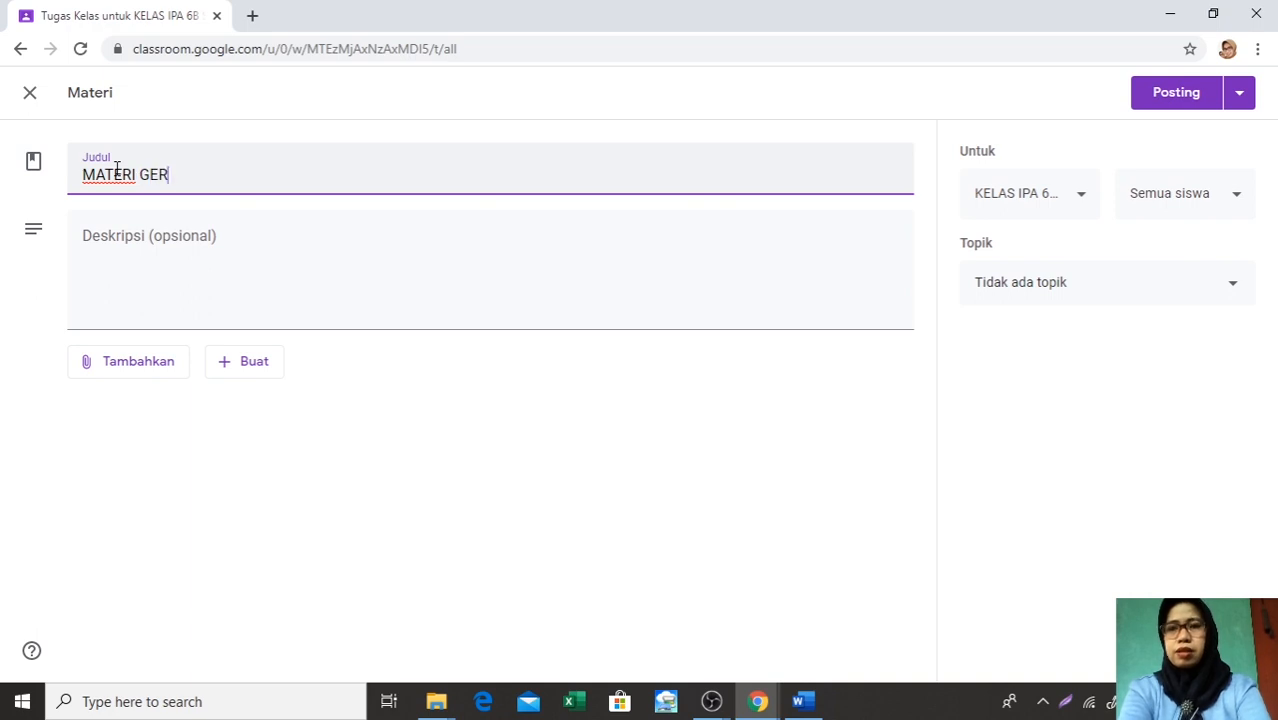
{"action": "type", "text": "HANA "}
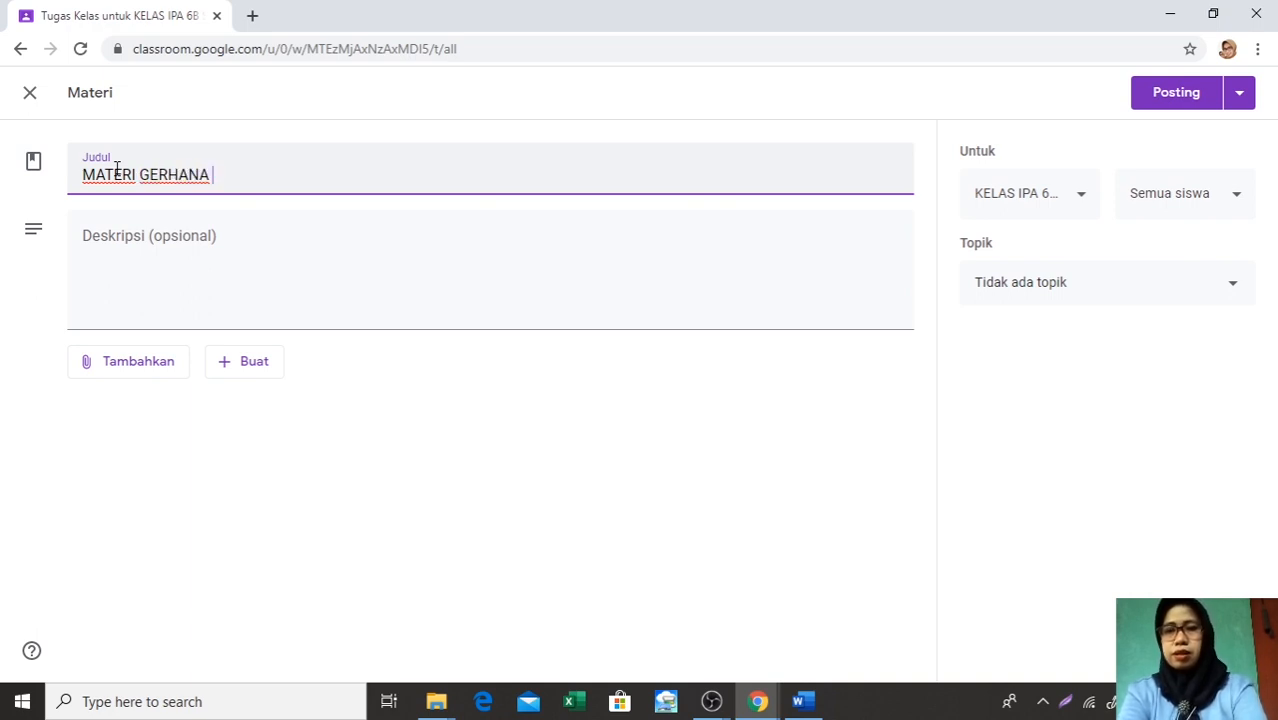
{"action": "type", "text": "MATAHA"}
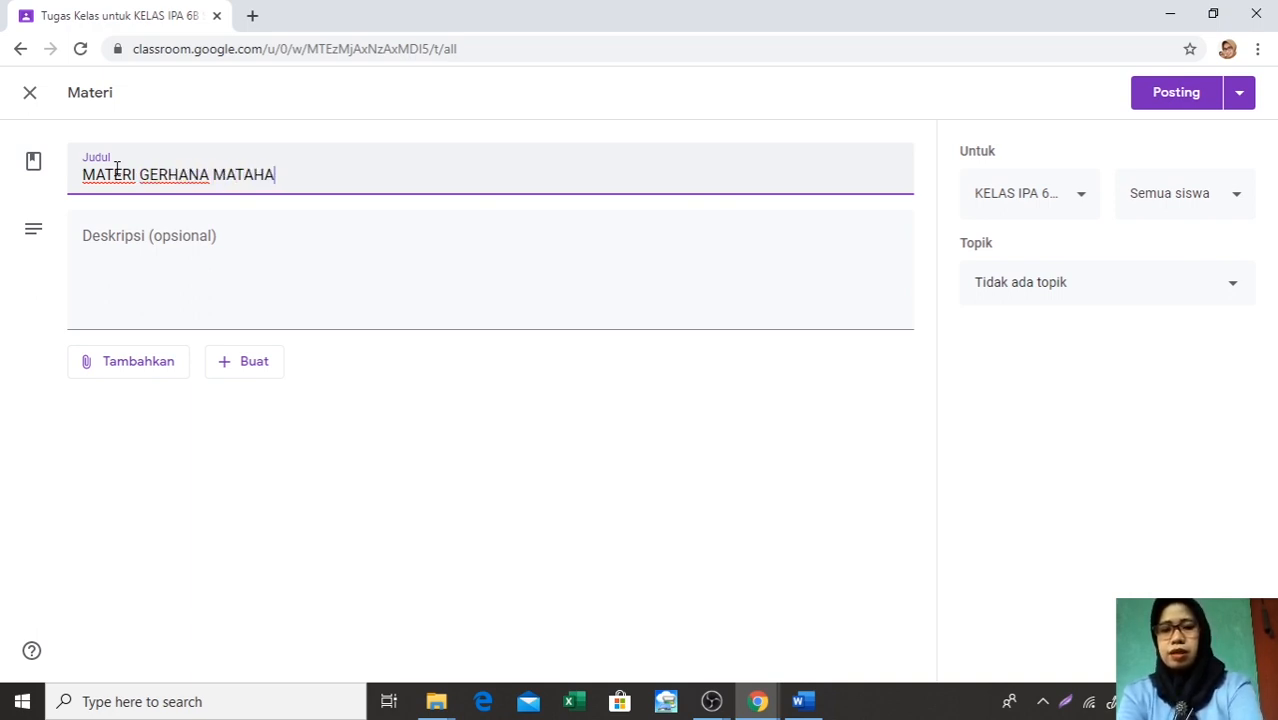
{"action": "type", "text": "RI DAN"}
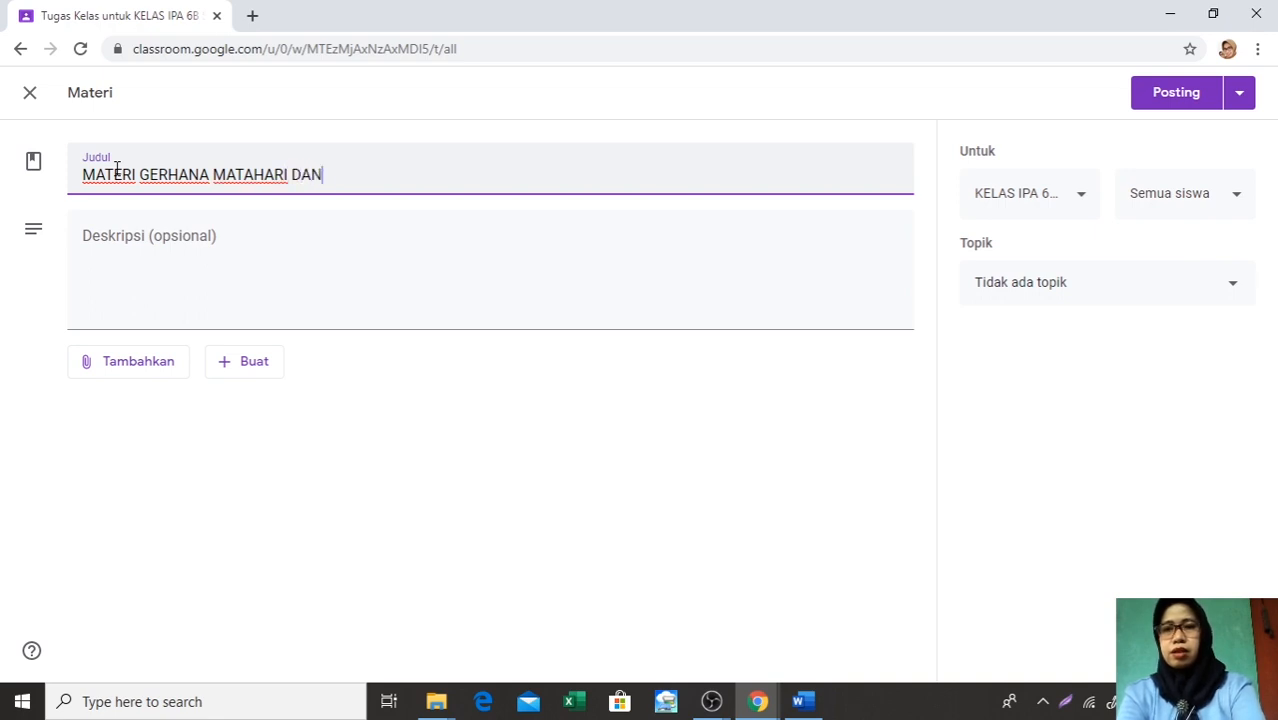
{"action": "type", "text": " BULAN"}
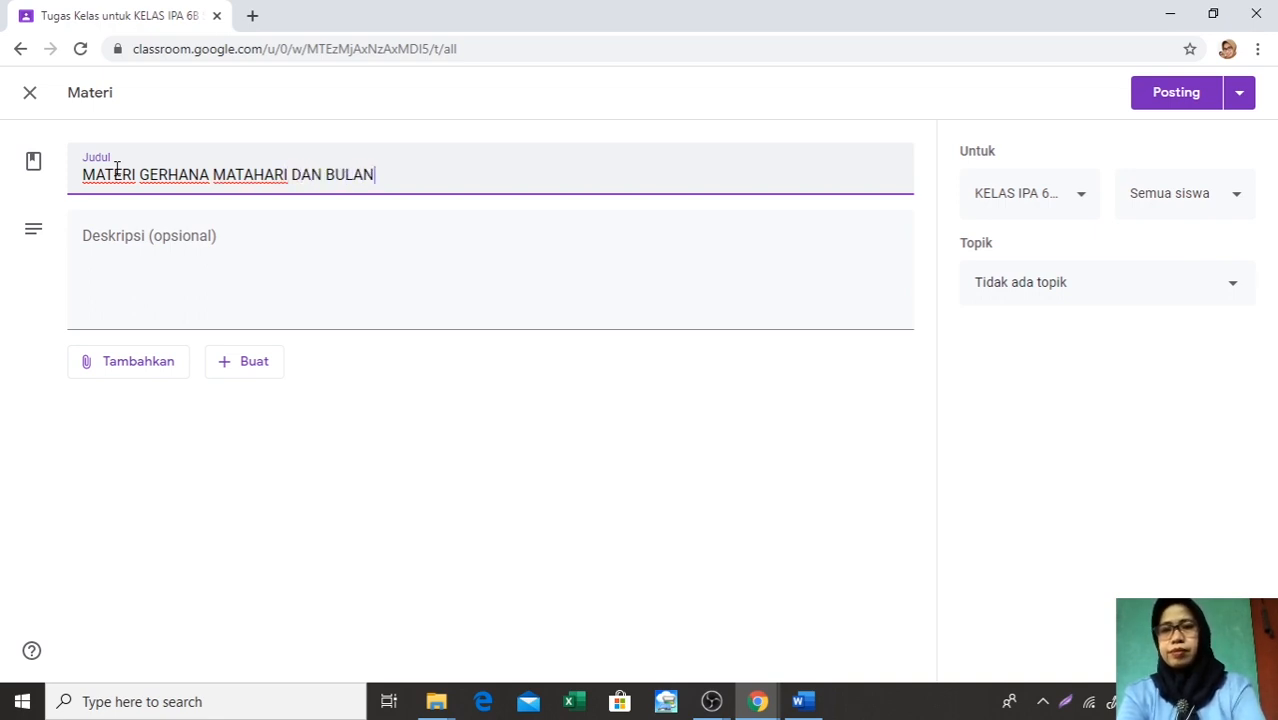
Enter PERHATIKAN DAN SIMAK VIDEO BERIKUT UNTUK MEMEDAHKAN KALIAN DALAM PEMAHAMAN as the description of the eclipse material
{"action": "left_click", "coordinate": [84, 238]}
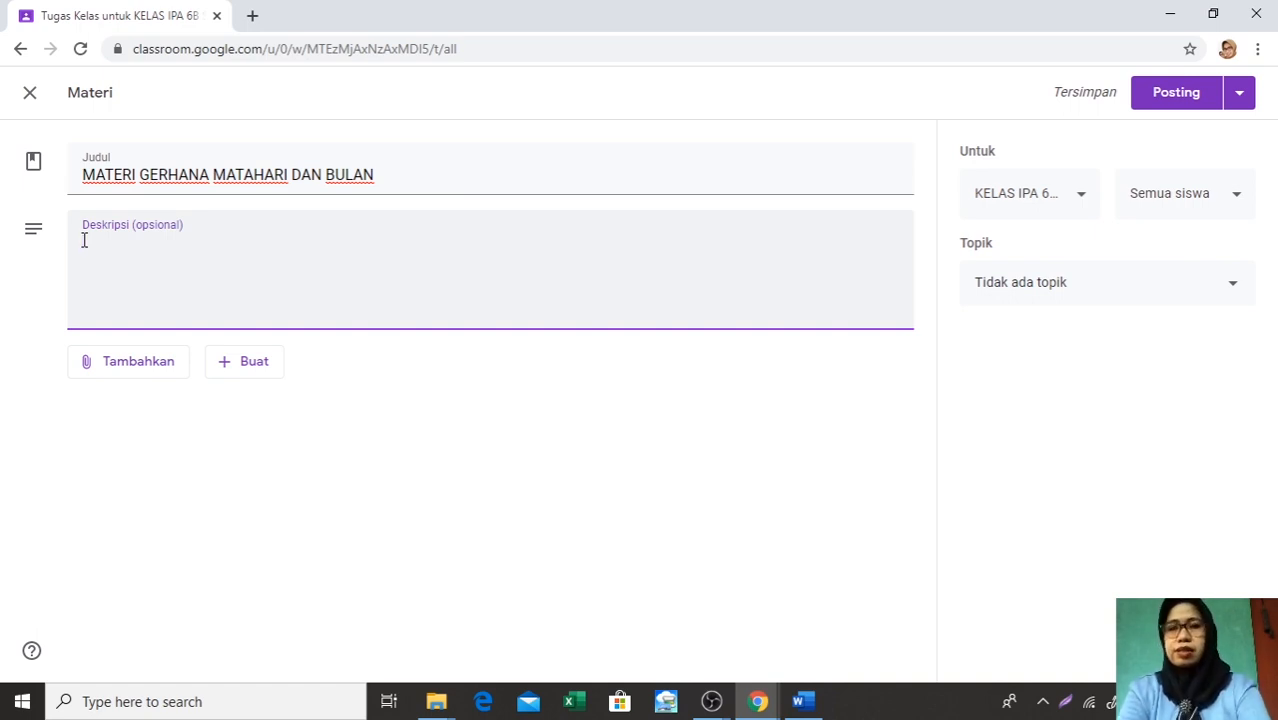
{"action": "type", "text": "PERHA"}
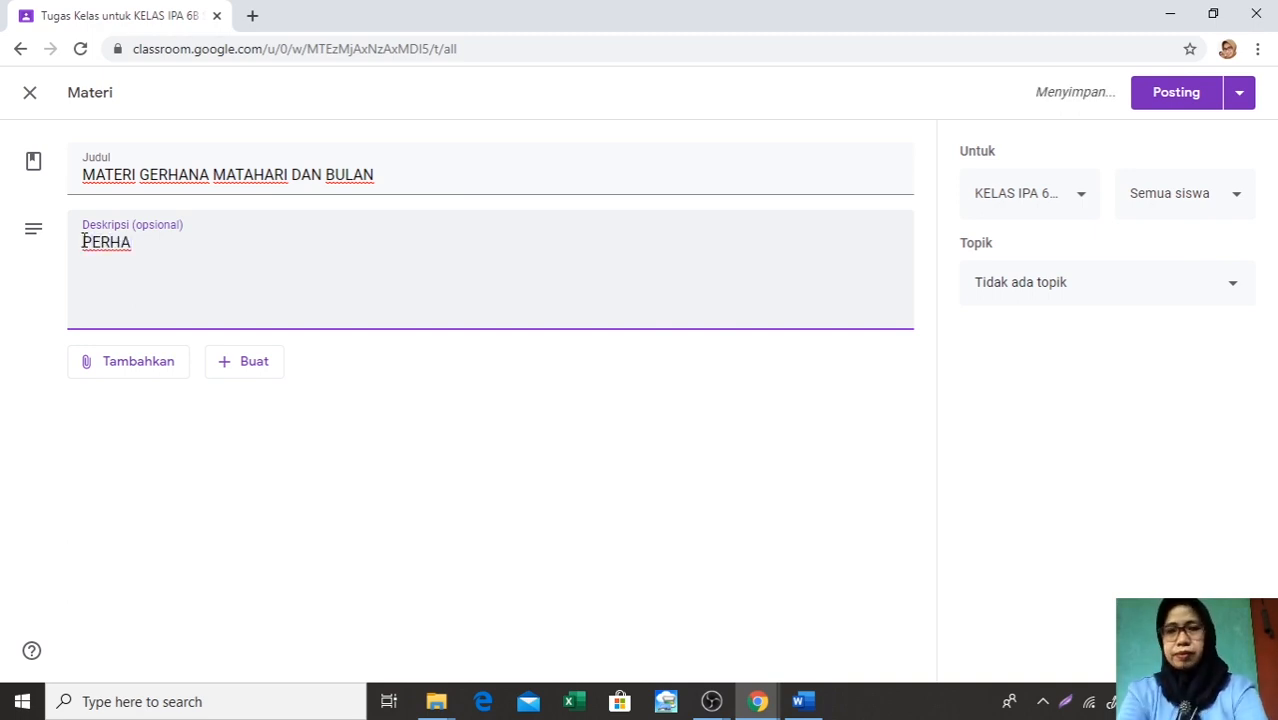
{"action": "type", "text": "T"}
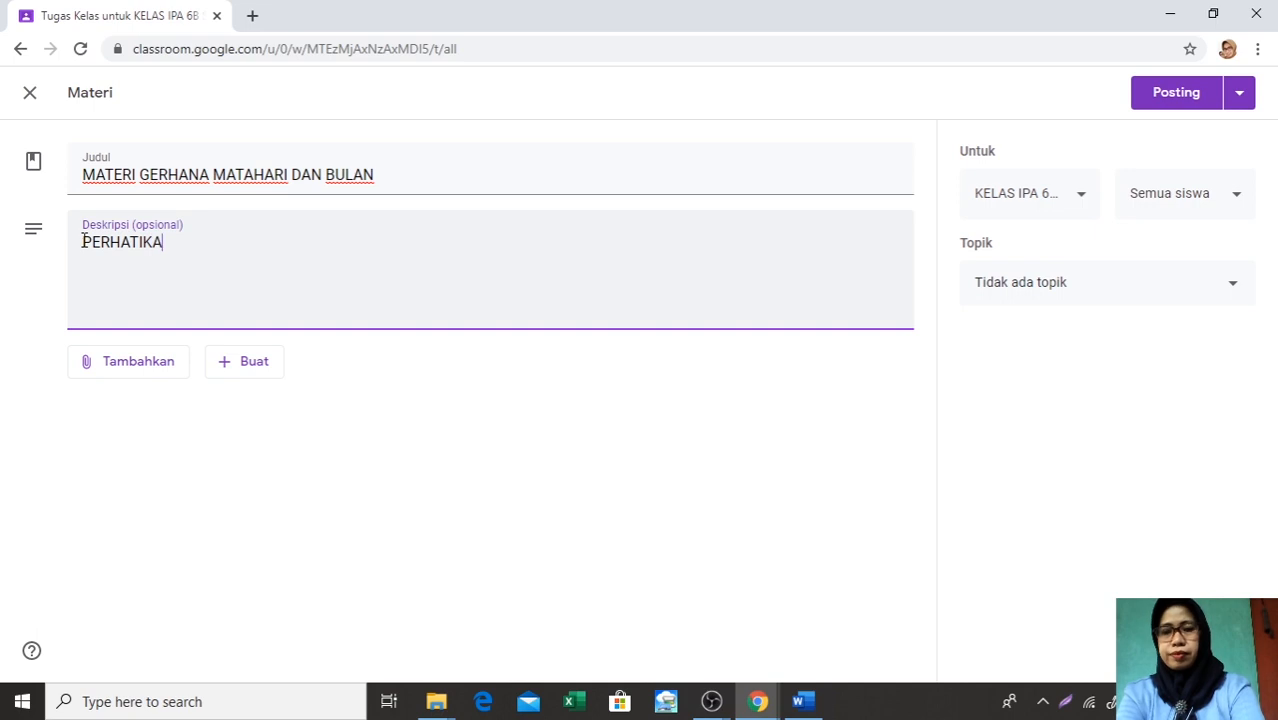
{"action": "type", "text": "IKAN "}
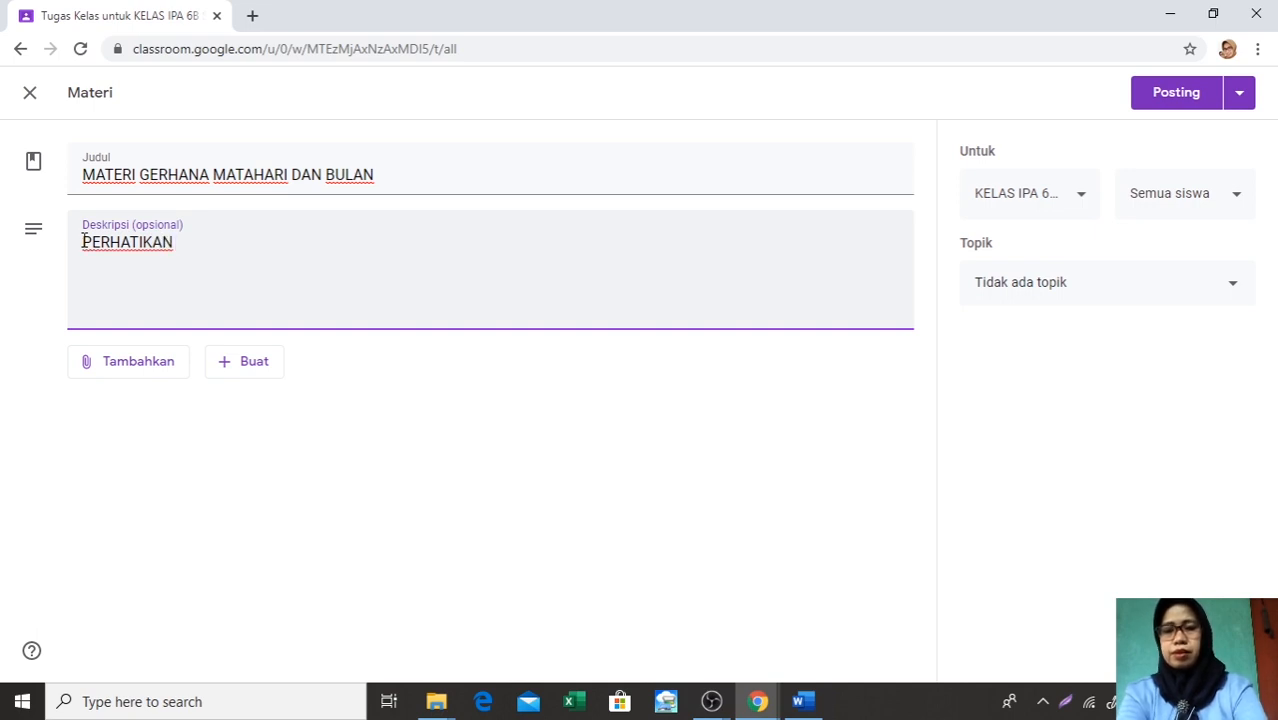
{"action": "type", "text": "D"}
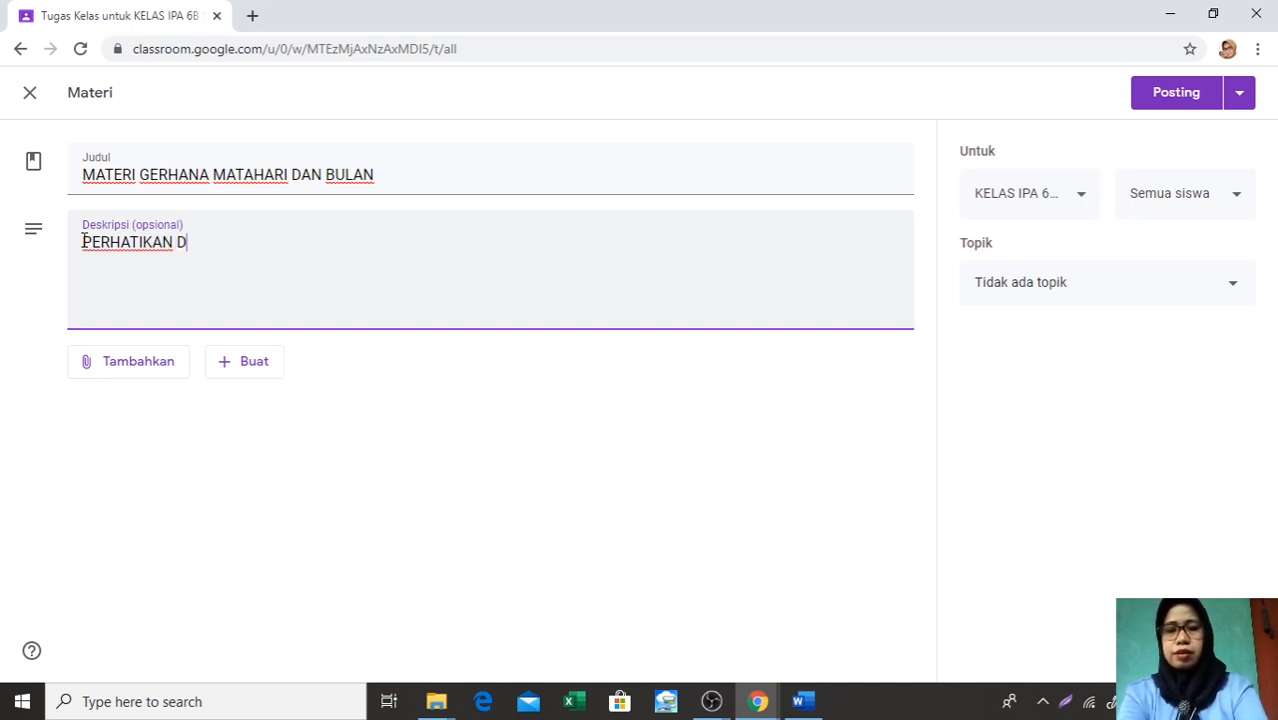
{"action": "type", "text": "AN SIMAK"}
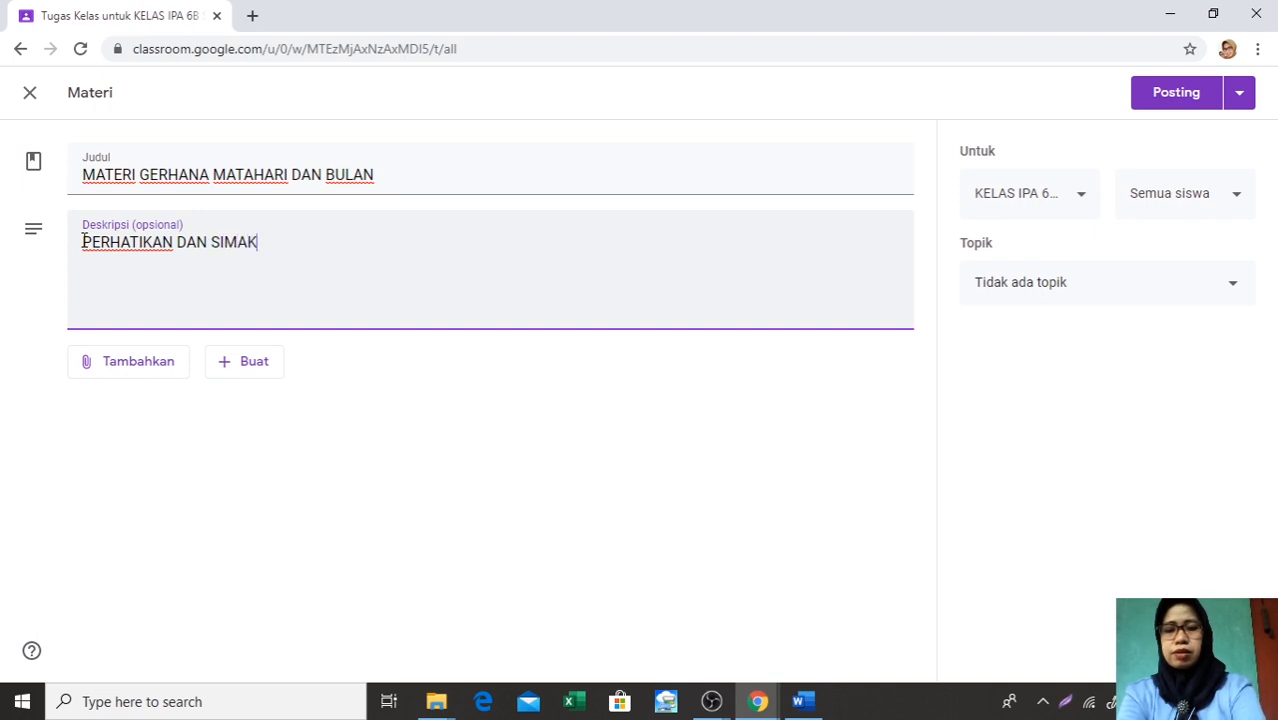
{"action": "type", "text": " VIDE"}
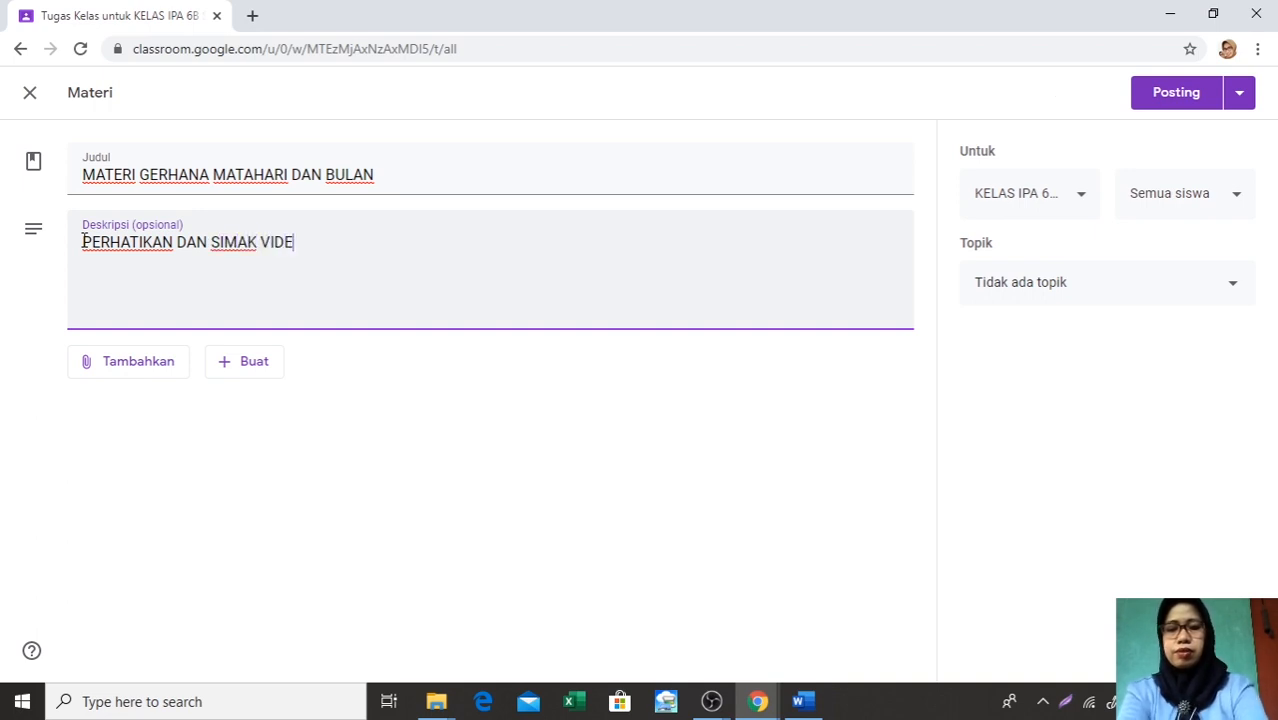
{"action": "type", "text": "O BER"}
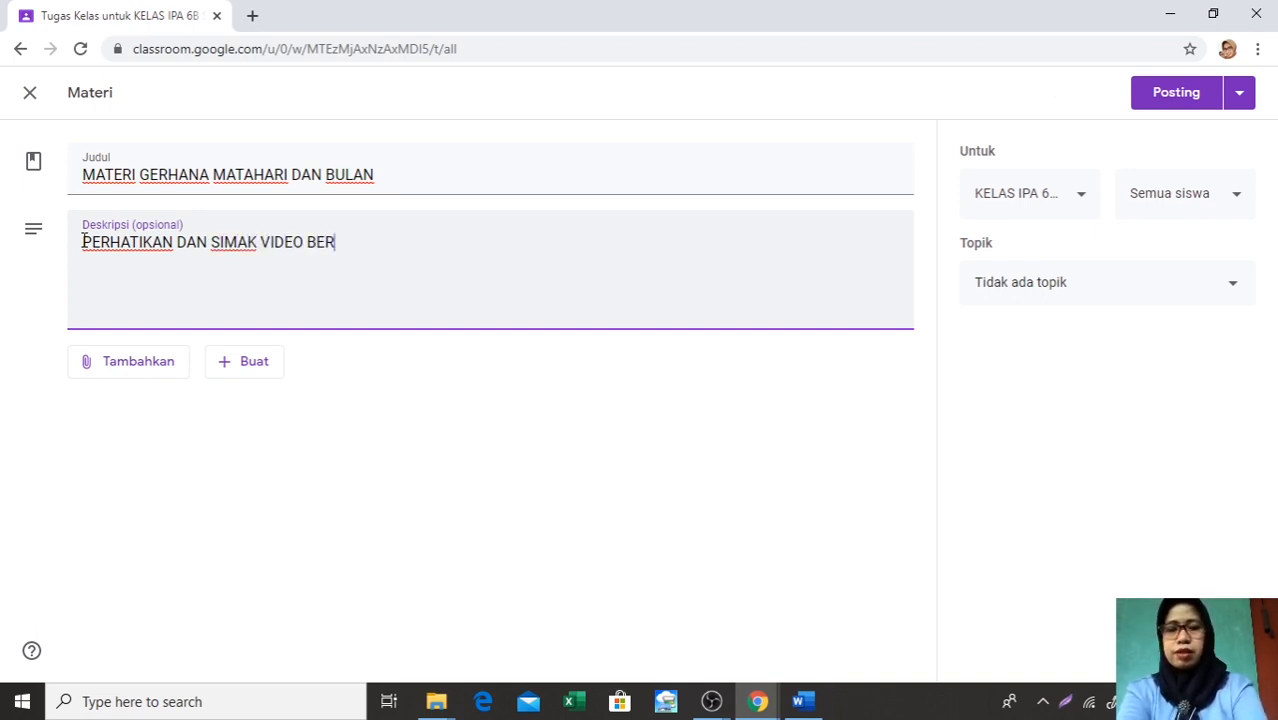
{"action": "type", "text": "IKUT UNT"}
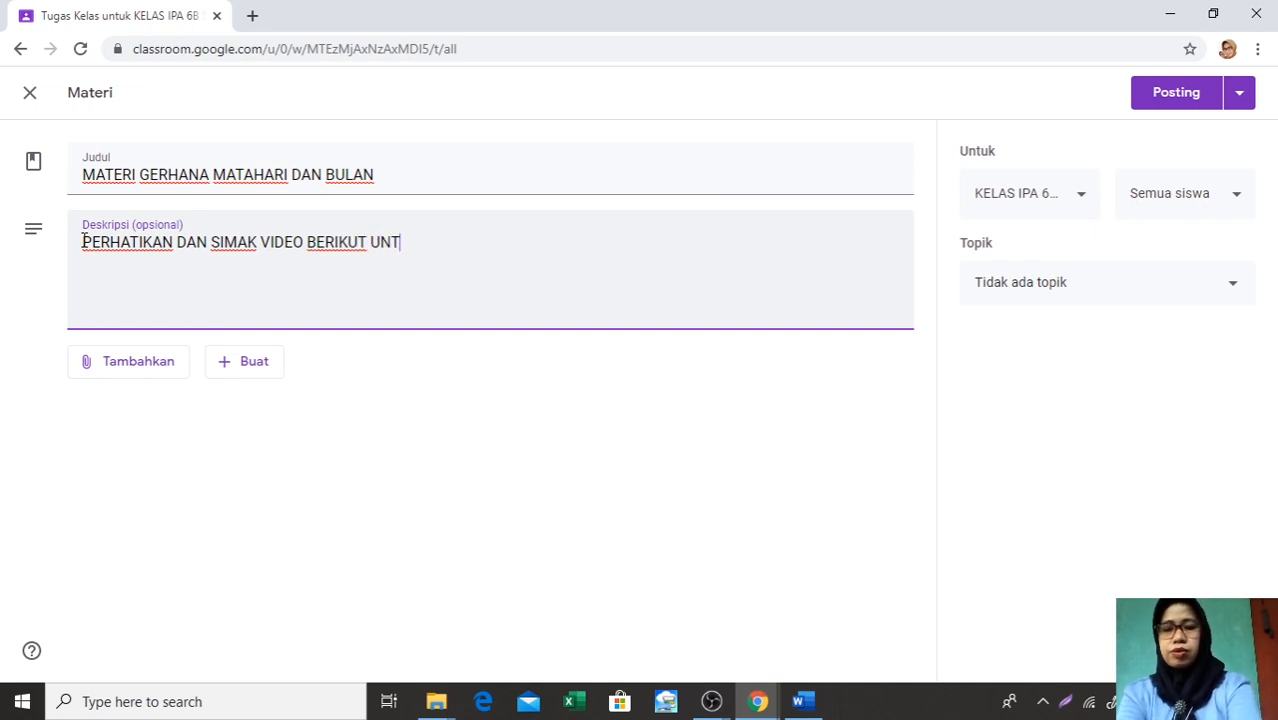
{"action": "type", "text": "UK MEME"}
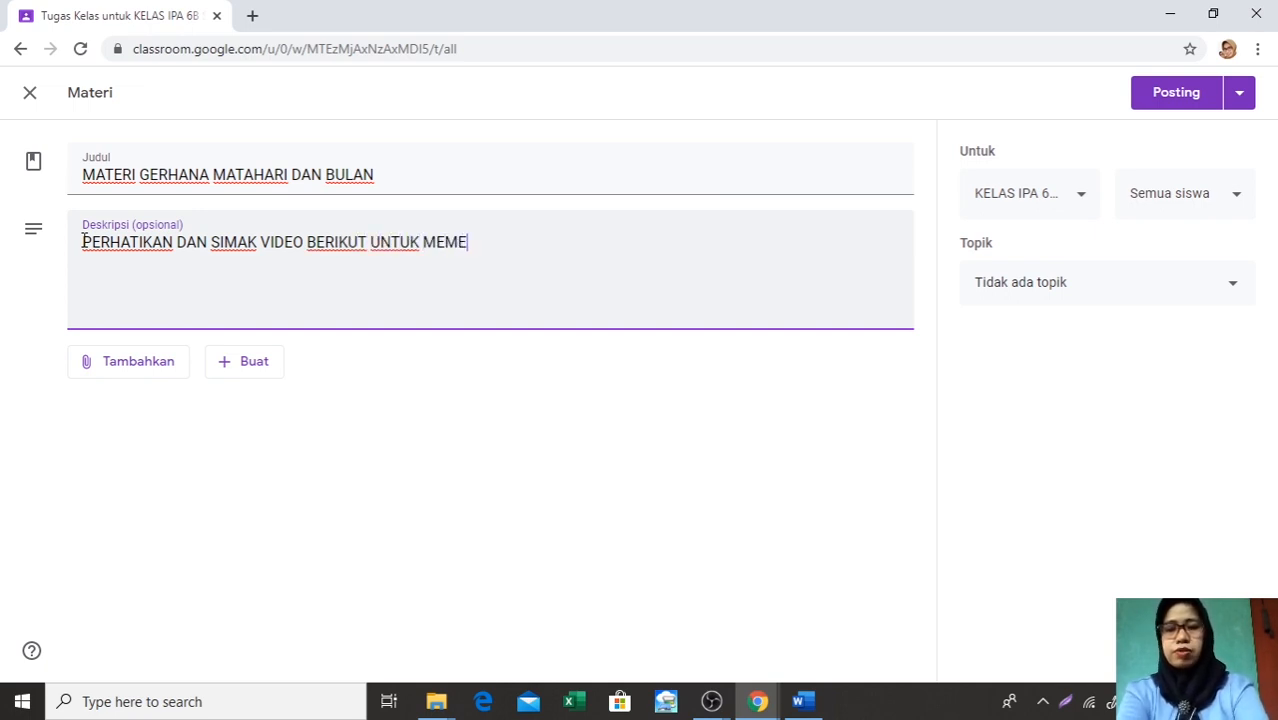
{"action": "type", "text": "DAHKAN K"}
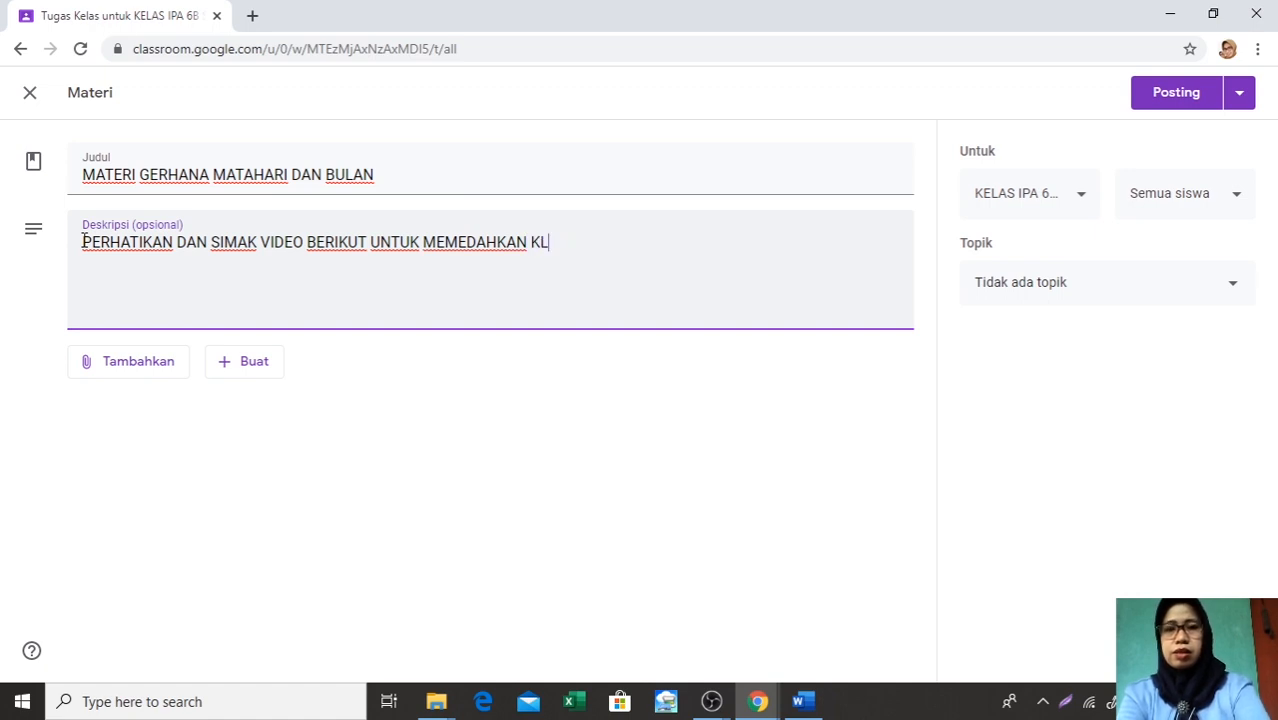
{"action": "type", "text": "ali"}
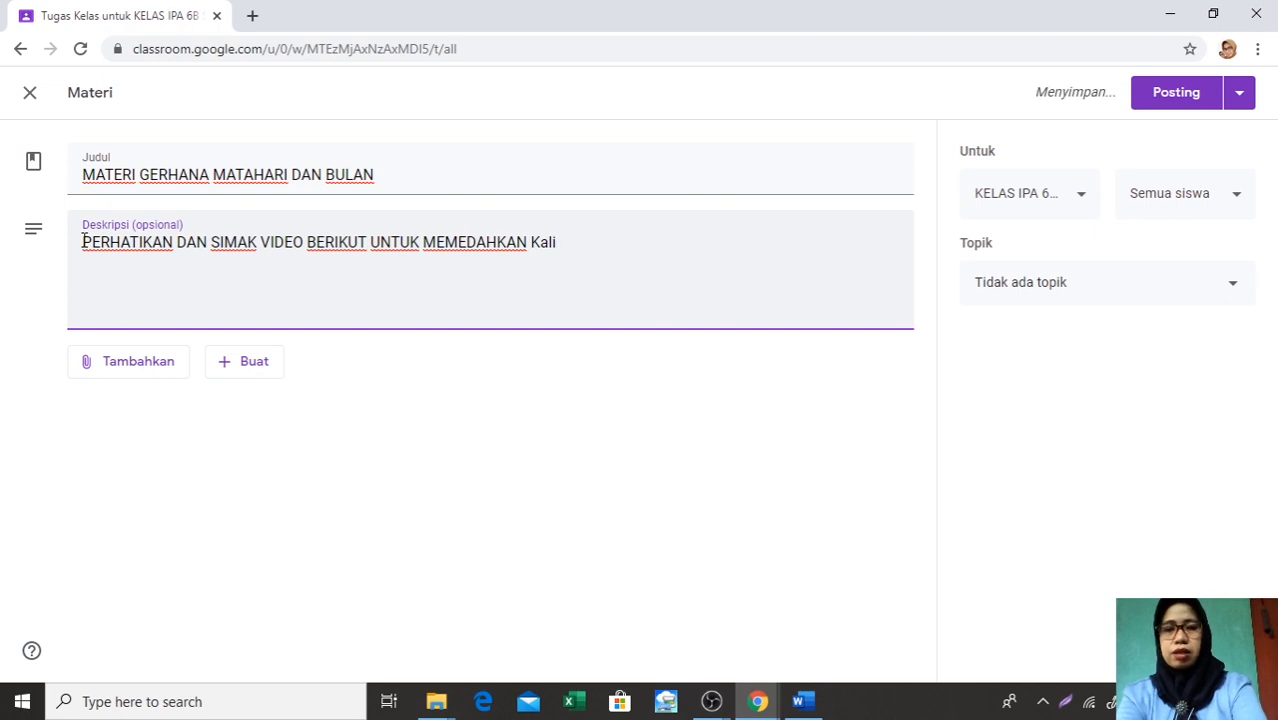
{"action": "key", "text": "BackSpace"}
{"action": "key", "text": "BackSpace"}
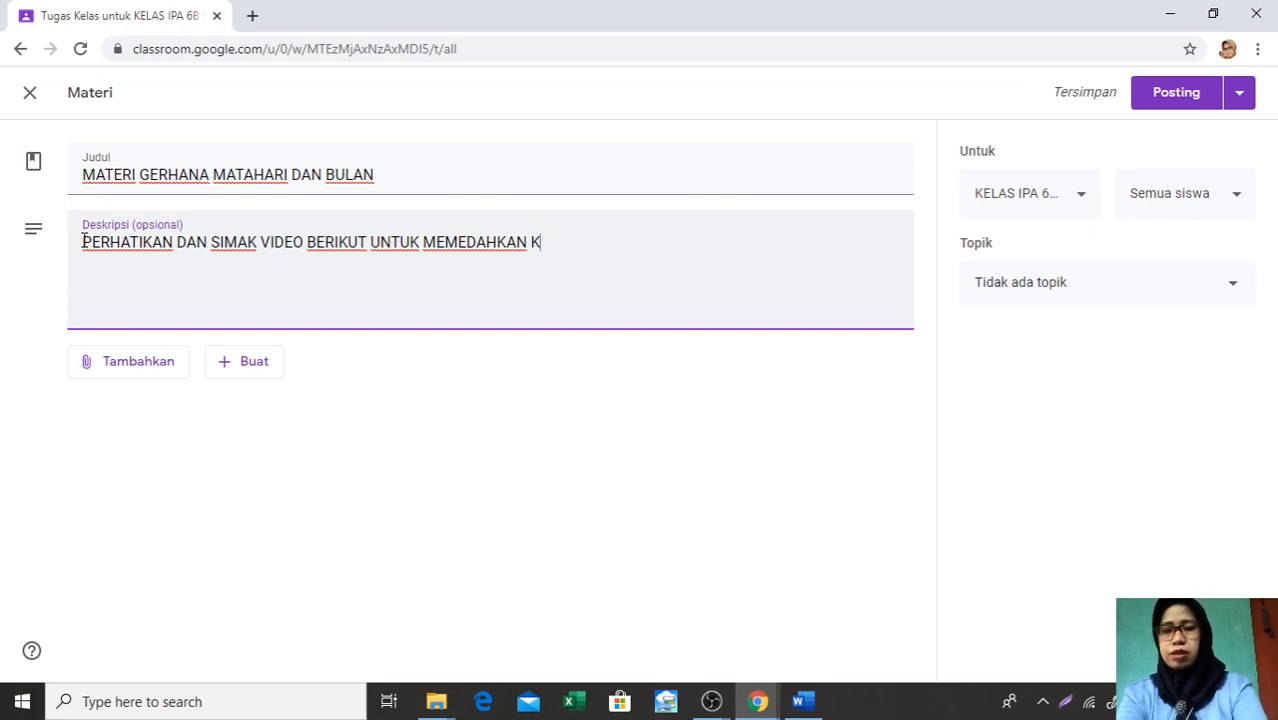
{"action": "type", "text": "alian d"}
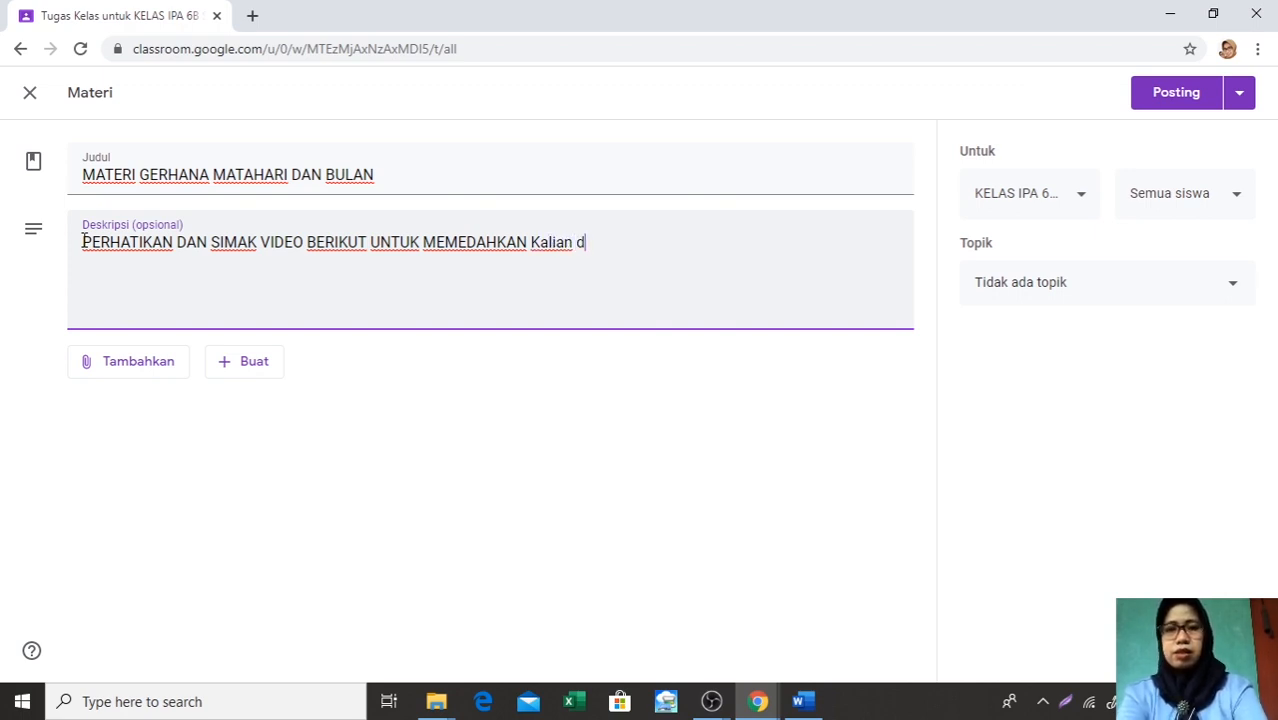
{"action": "key", "text": "BackSpace"}
{"action": "key", "text": "BackSpace"}
{"action": "key", "text": "BackSpace"}
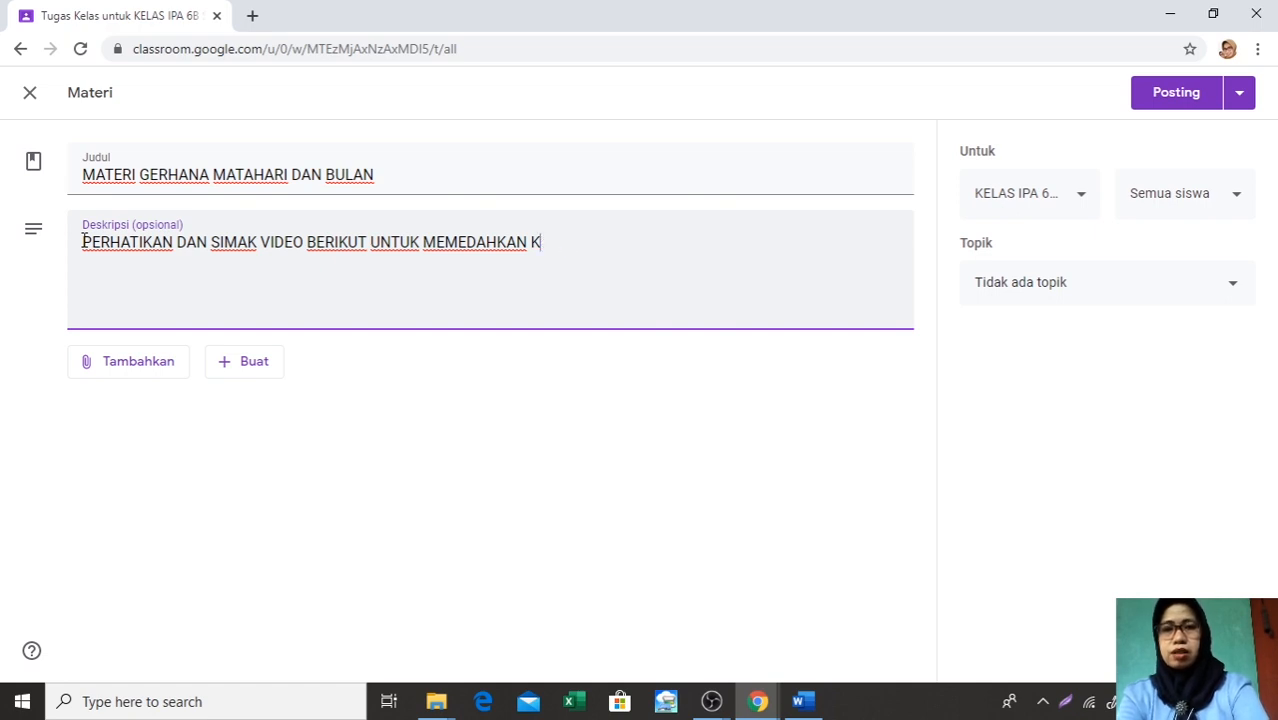
{"action": "type", "text": "AL"}
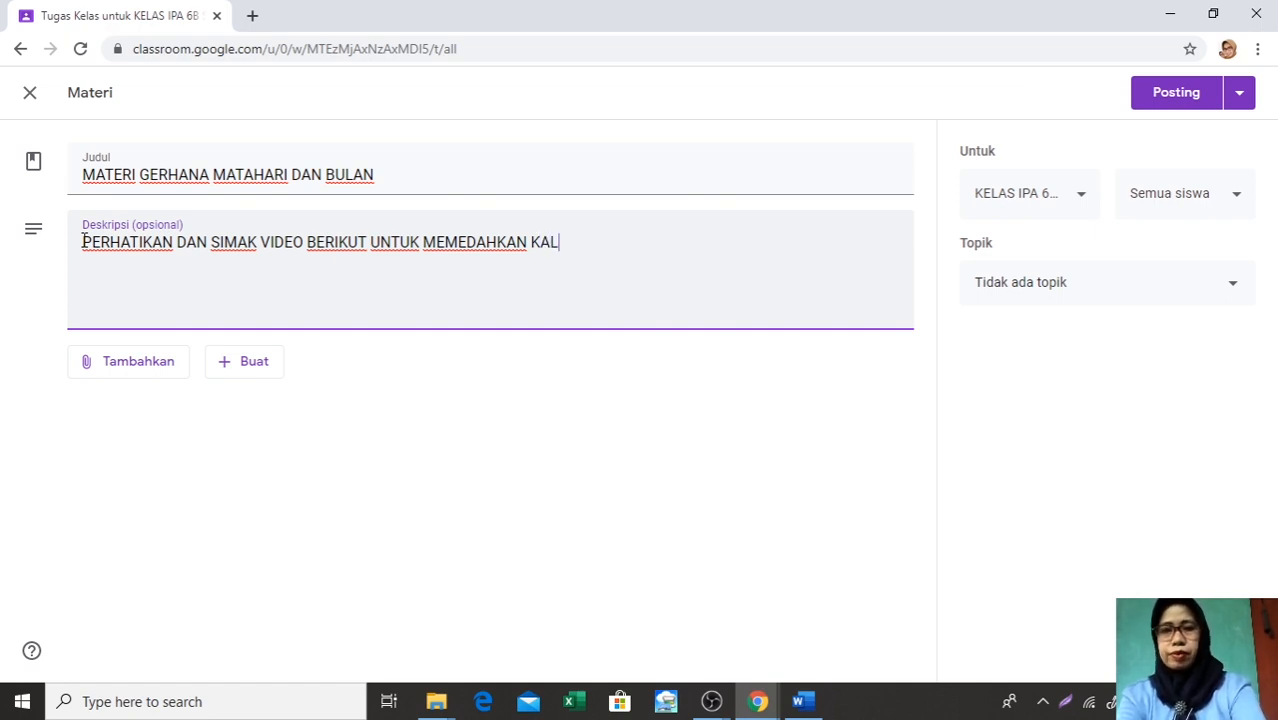
{"action": "type", "text": "IAN DALA"}
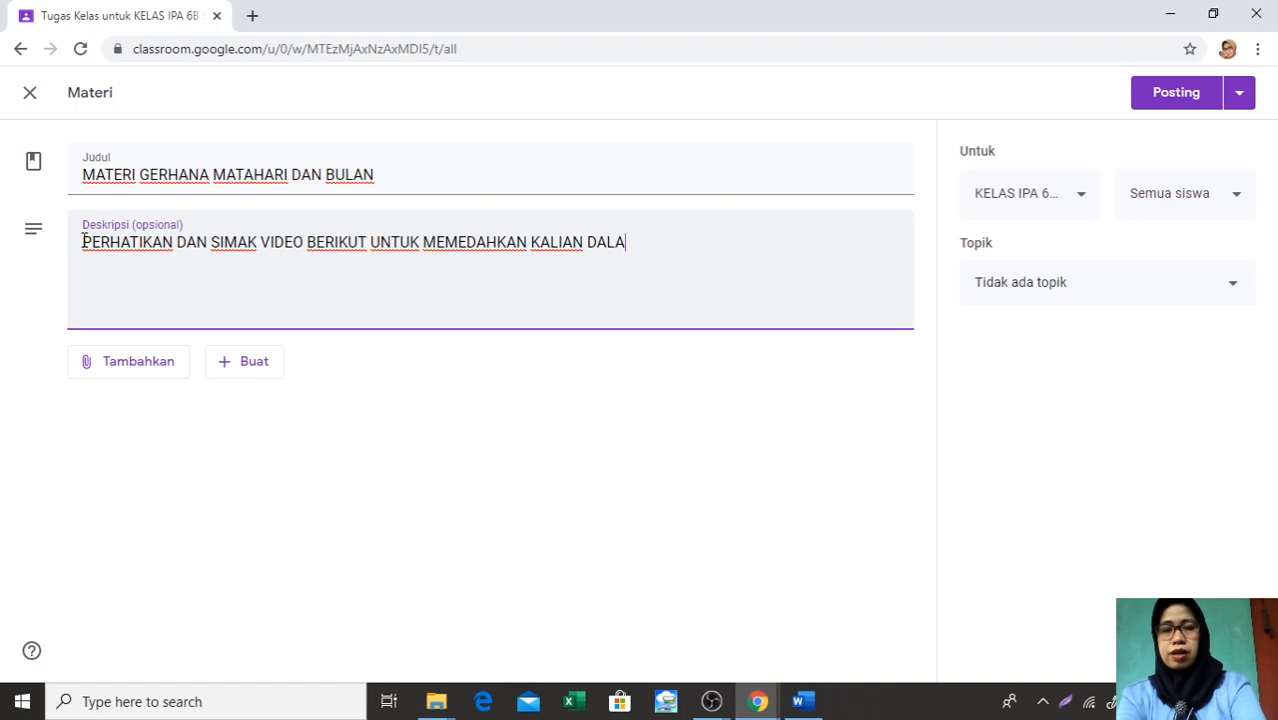
{"action": "type", "text": "M PE"}
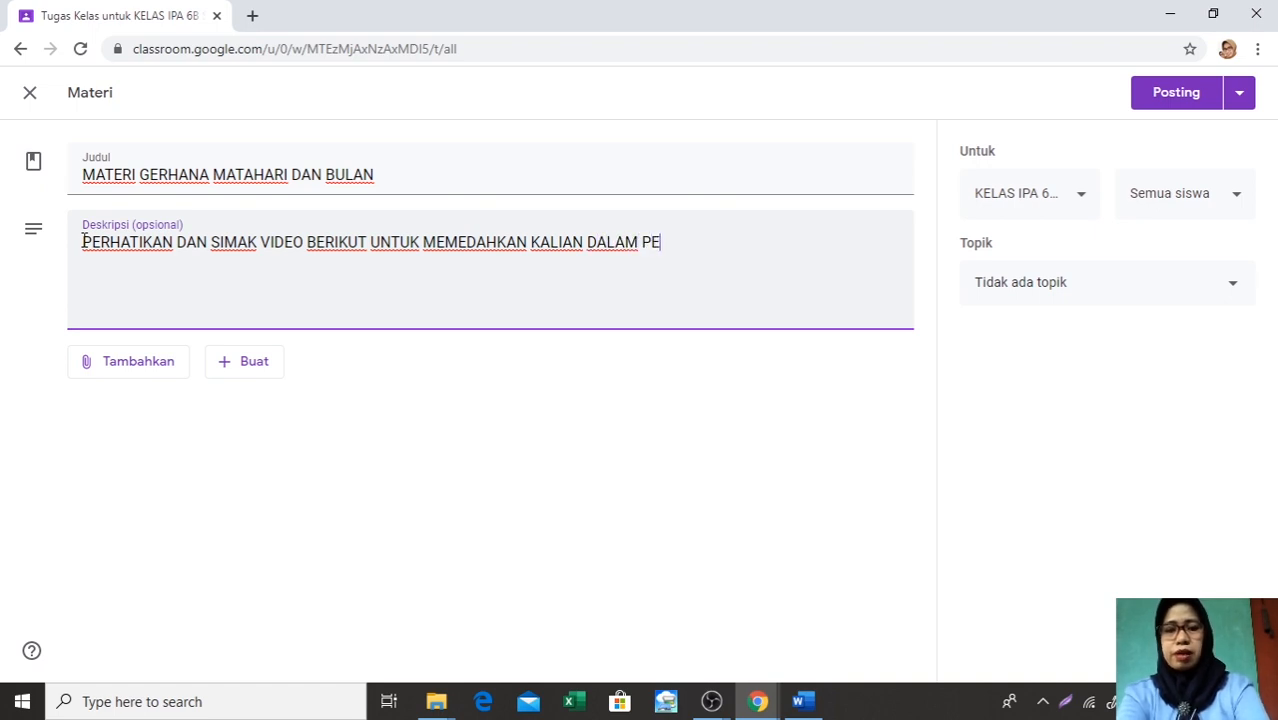
{"action": "type", "text": "MAHAMAN"}
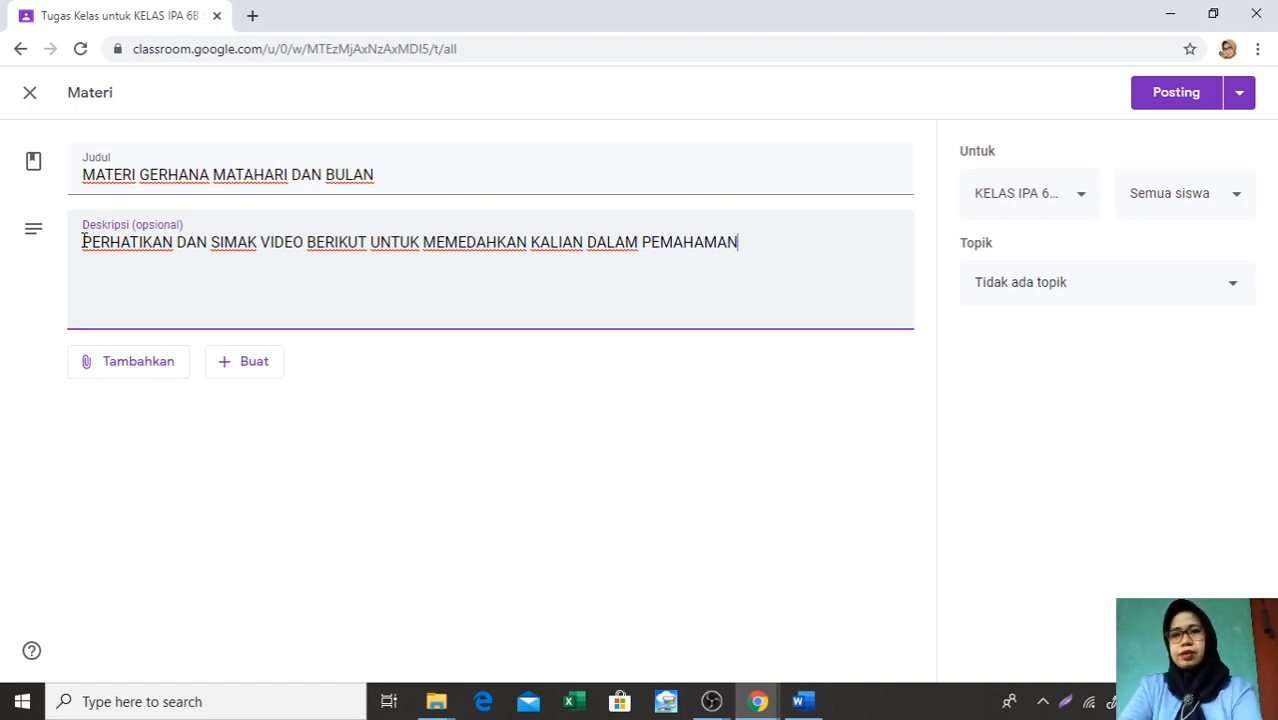
Attach the recent Google Drive file Gerhana bulan dan Matahari.docx to the eclipse material
{"action": "left_click", "coordinate": [98, 377]}
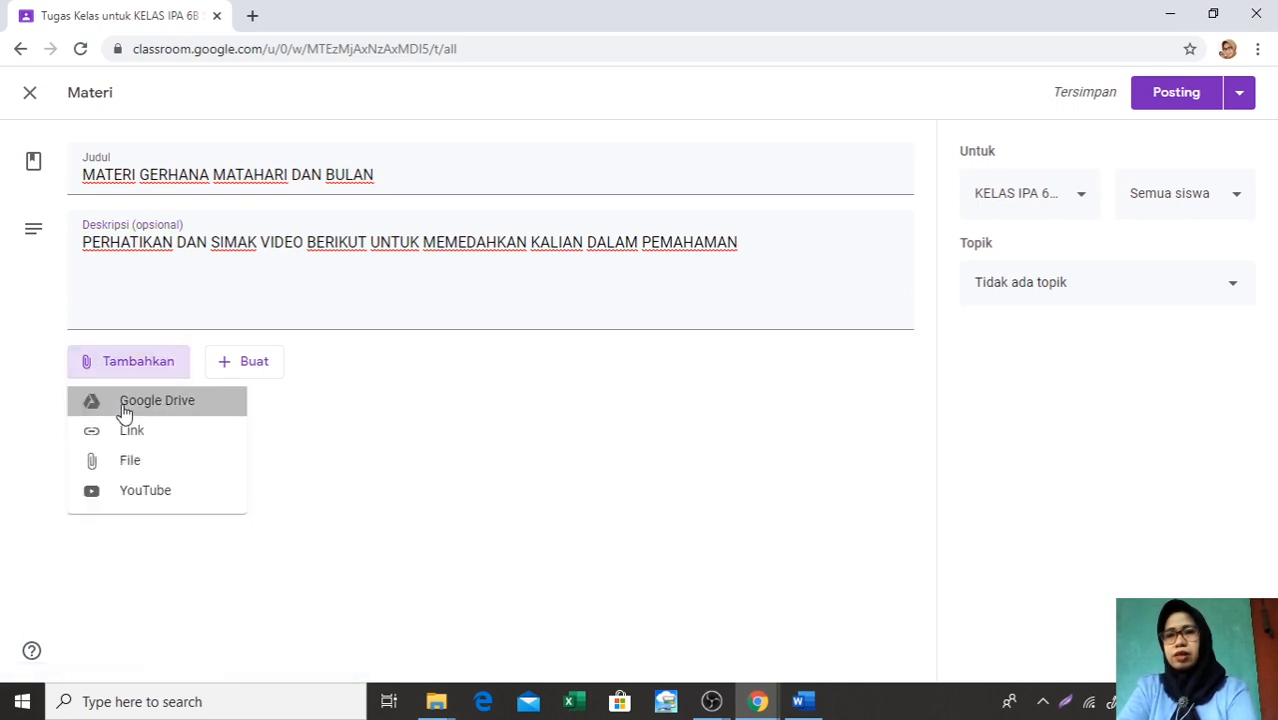
{"action": "left_click", "coordinate": [125, 410]}
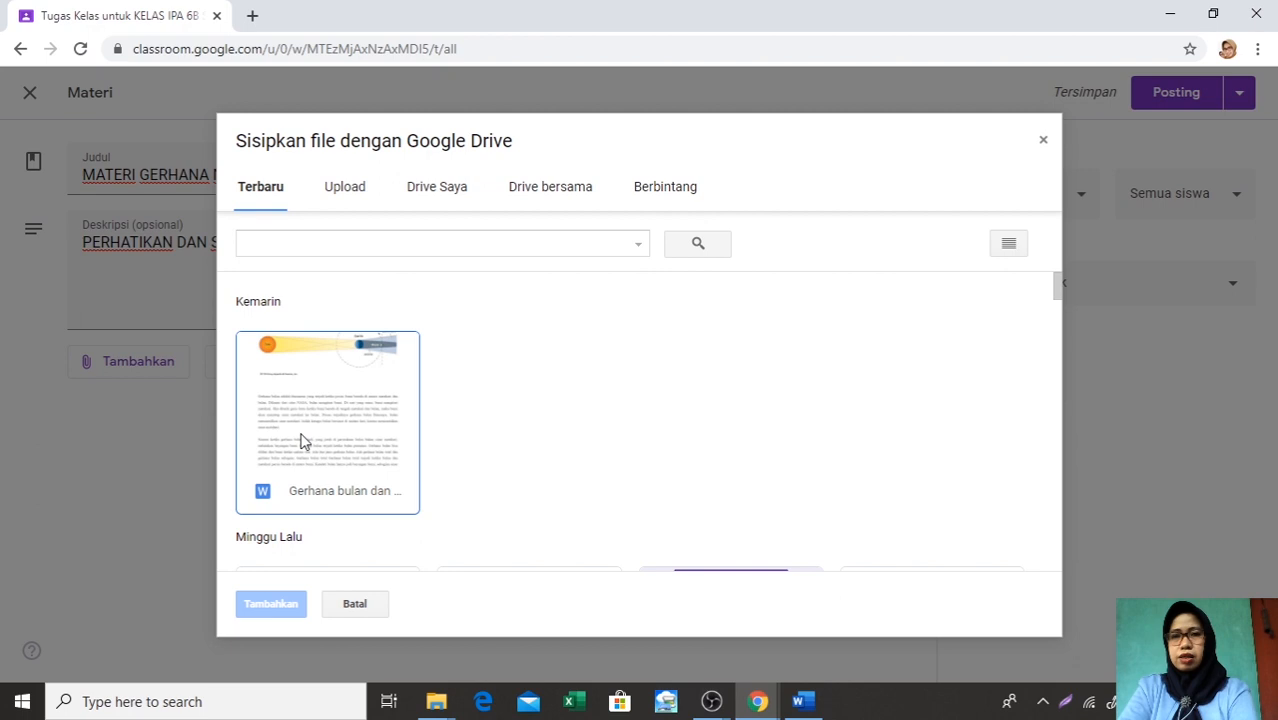
{"action": "double_click", "coordinate": [302, 441]}
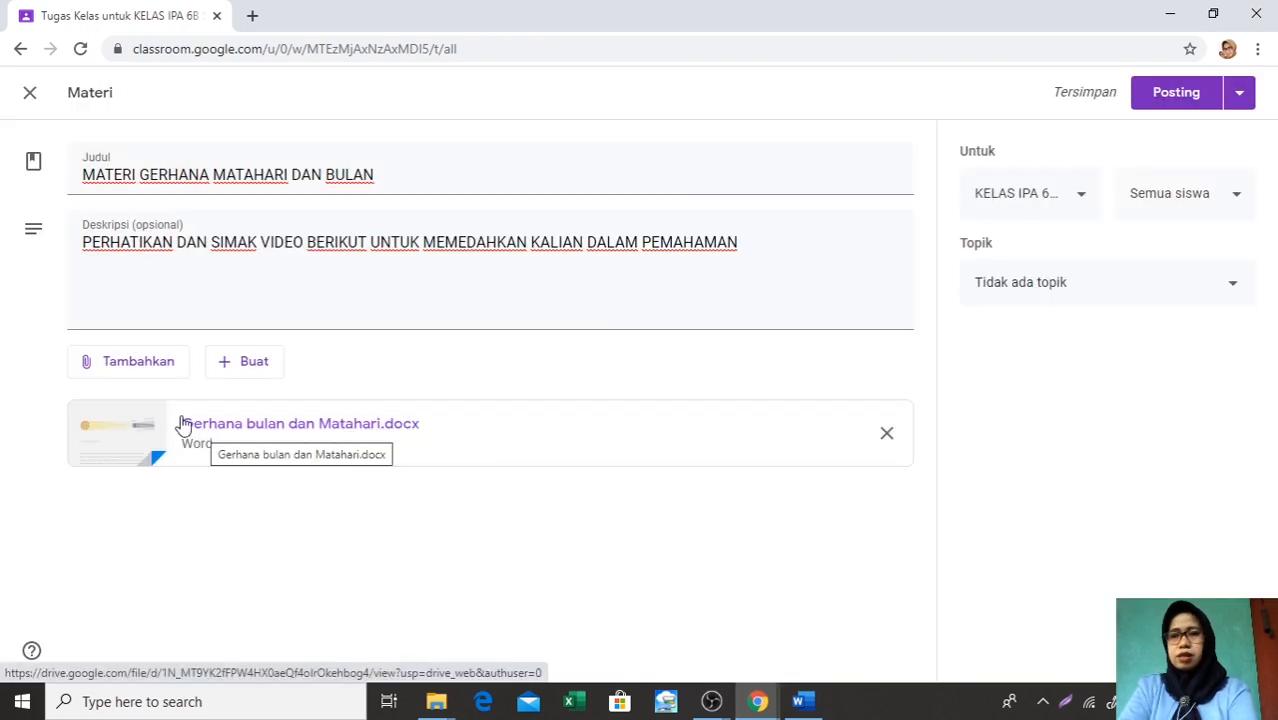
Start adding a link attachment, switch to the Word document Link Gerhana bulan, and copy its kompas.com lunar eclipse URL
{"action": "left_click", "coordinate": [130, 369]}
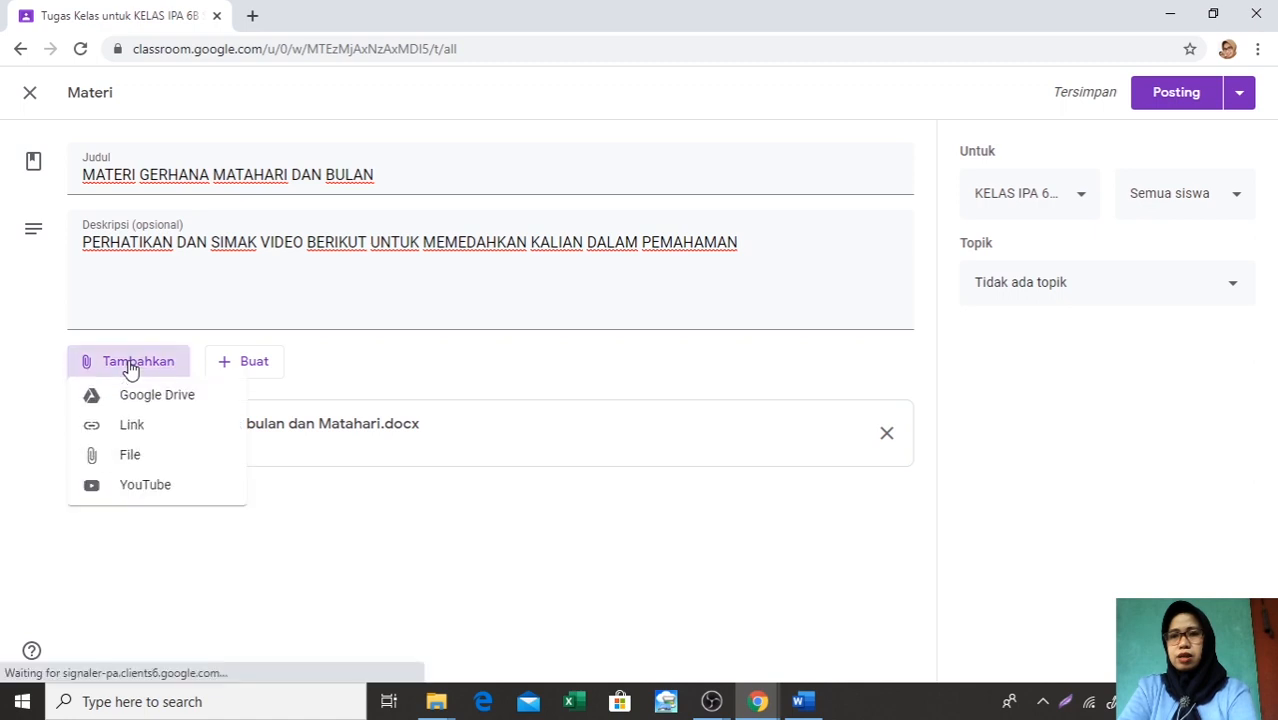
{"action": "left_click", "coordinate": [133, 432]}
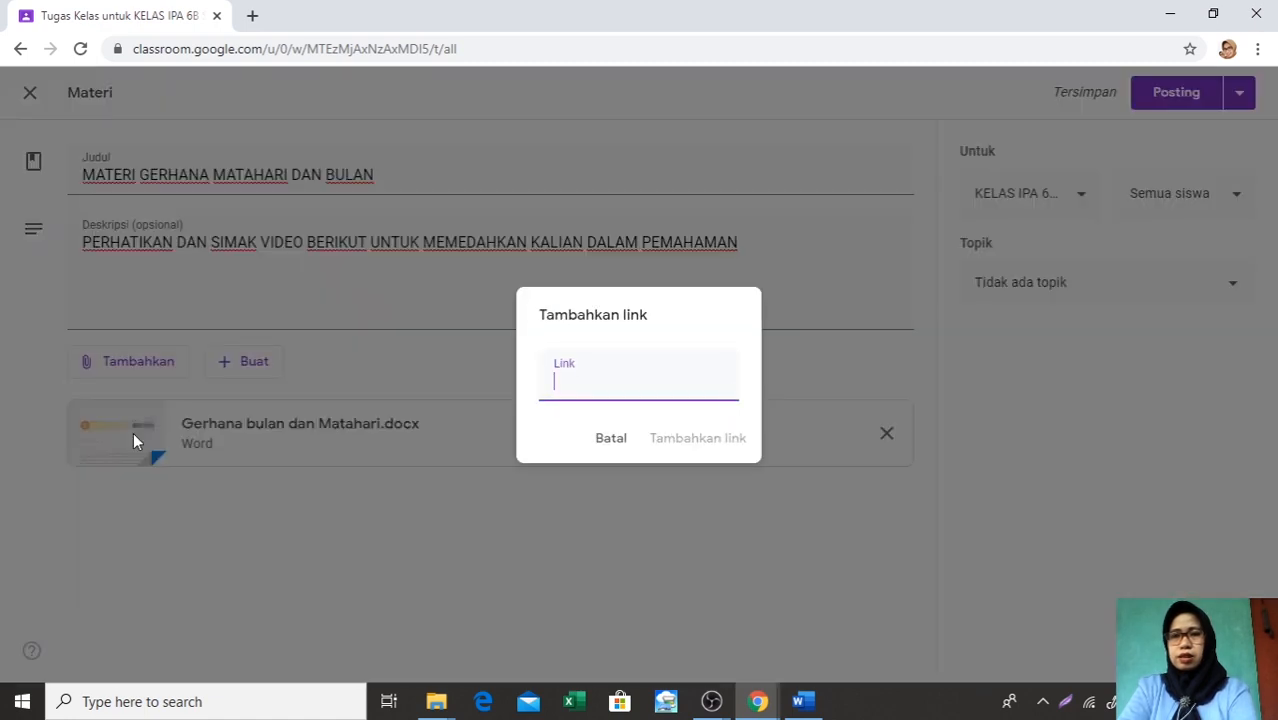
{"action": "left_click", "coordinate": [798, 701]}
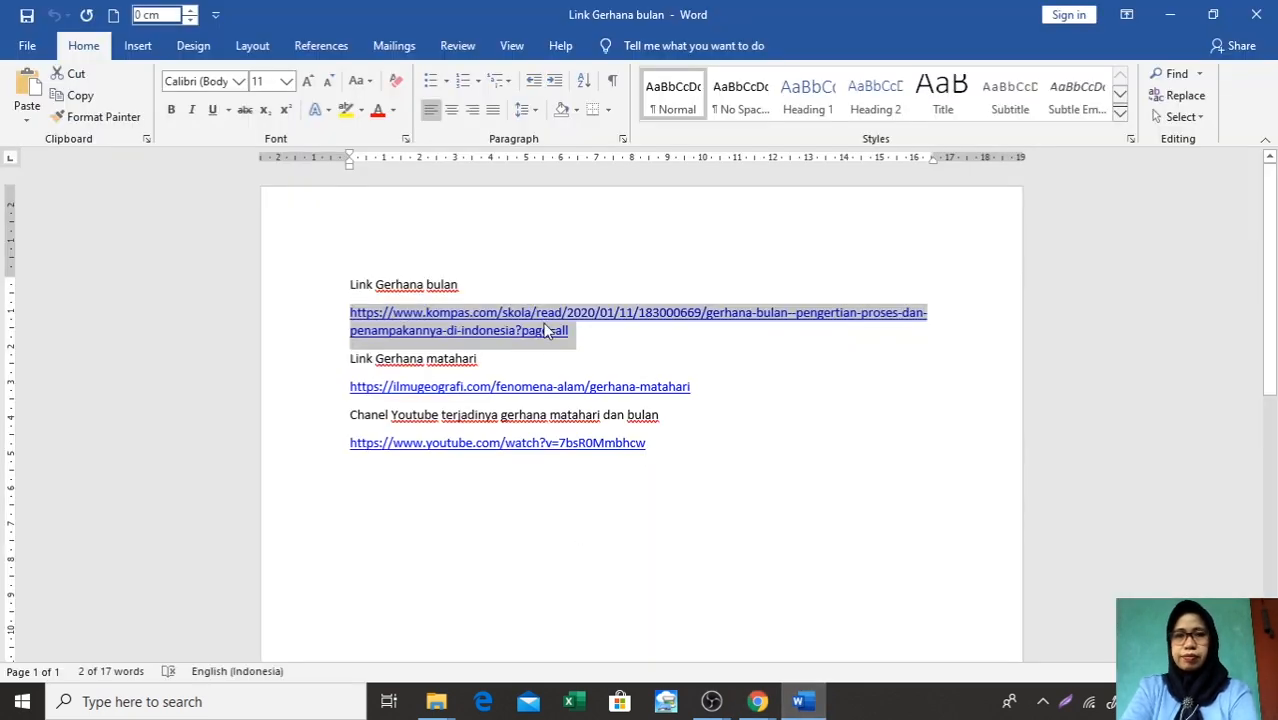
{"action": "right_click", "coordinate": [569, 333]}
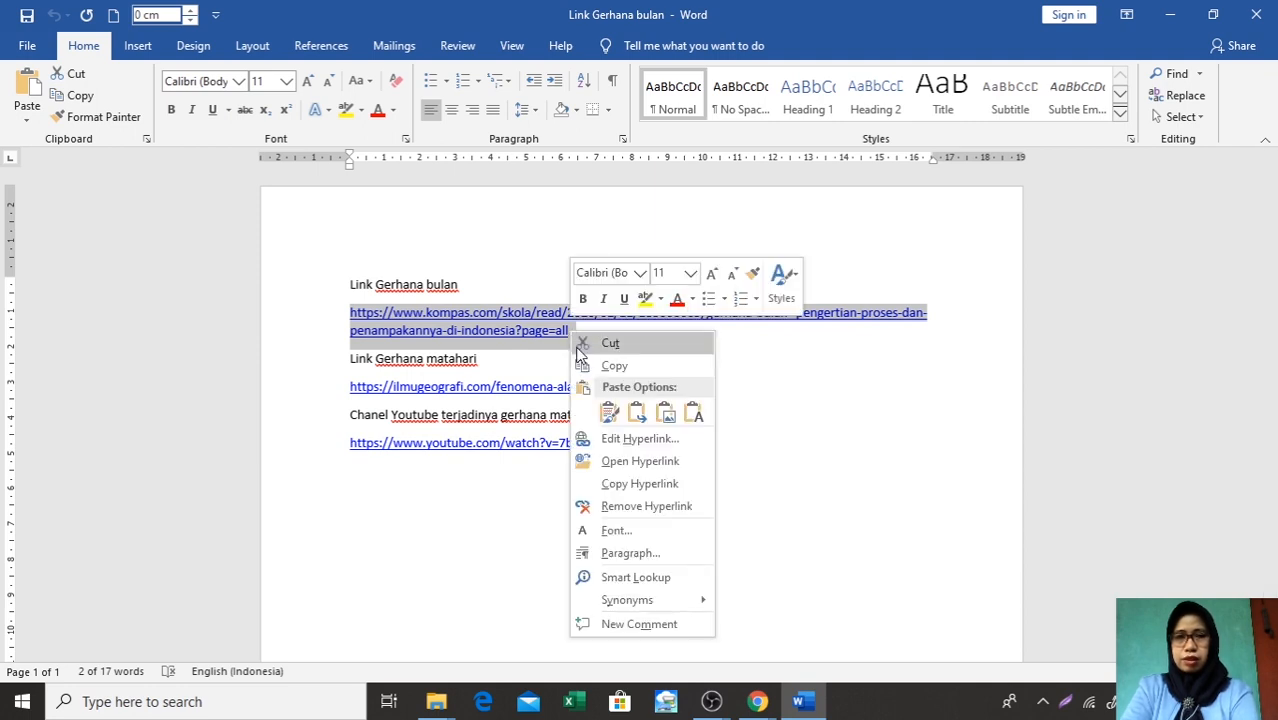
{"action": "left_click", "coordinate": [612, 366]}
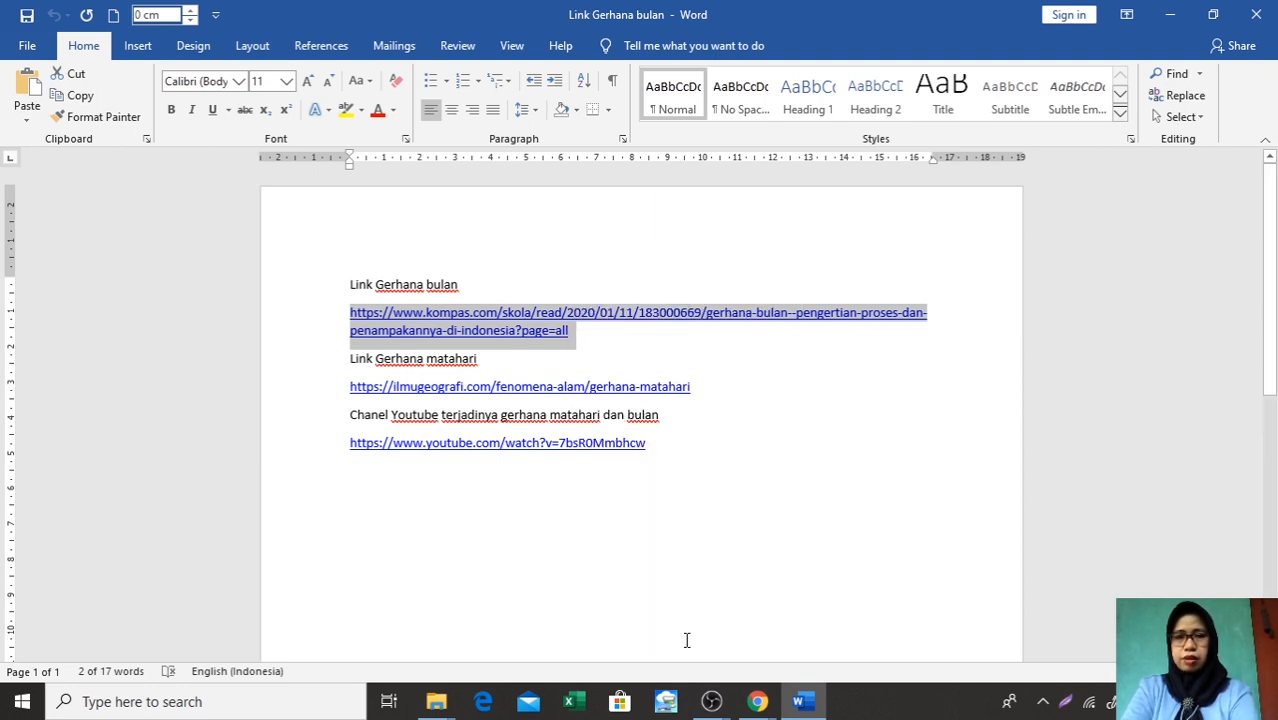
Return to the Classroom material in Chrome and attach the copied kompas.com lunar eclipse article as a link
{"action": "left_click", "coordinate": [758, 703]}
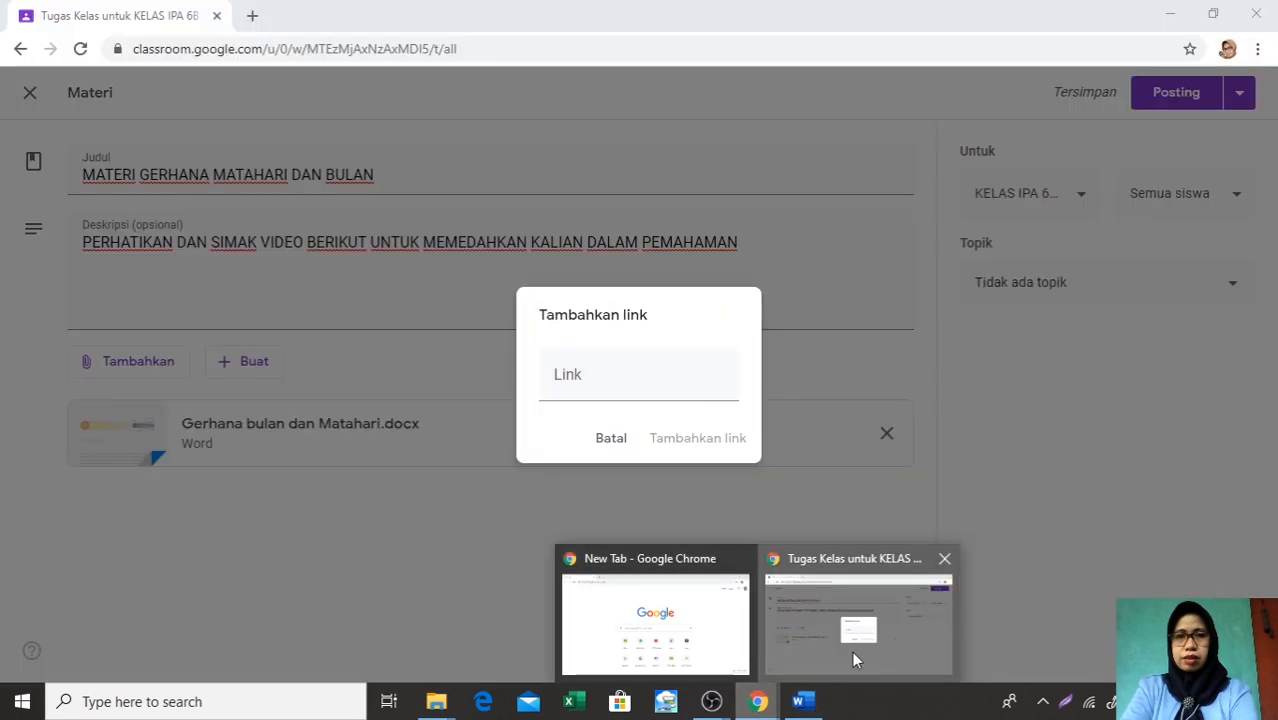
{"action": "left_click", "coordinate": [852, 651]}
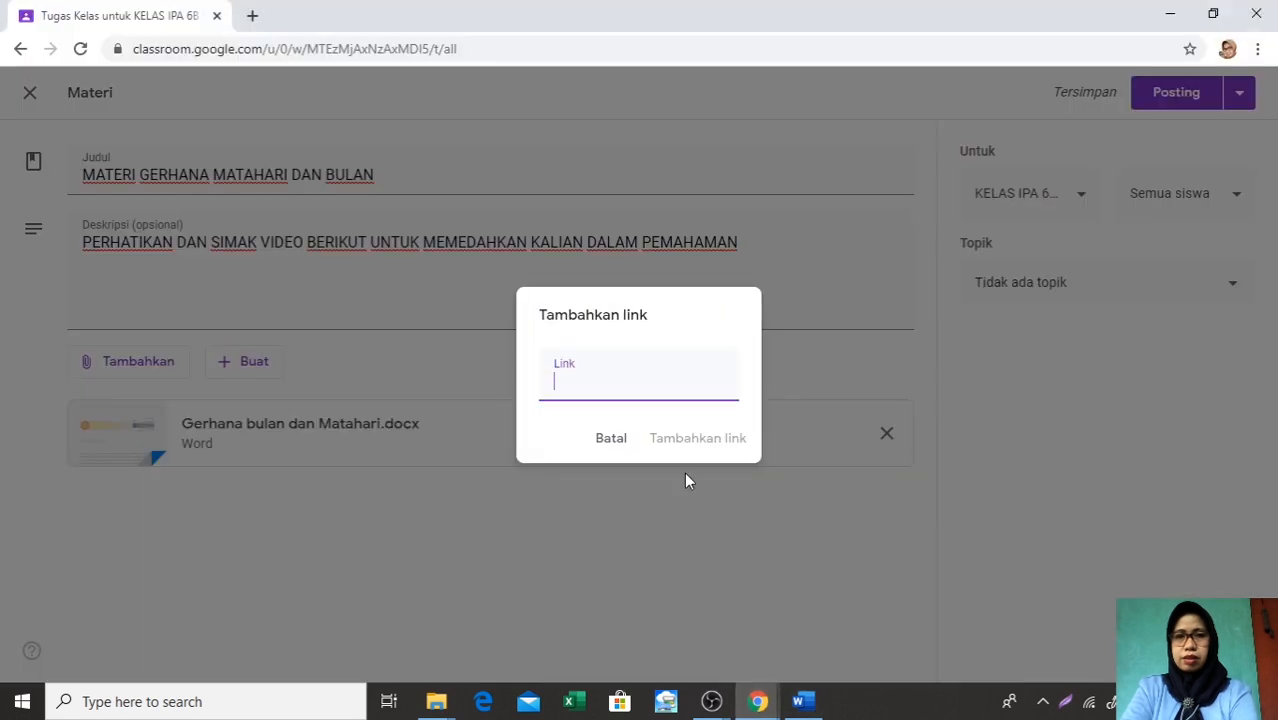
{"action": "right_click", "coordinate": [557, 384]}
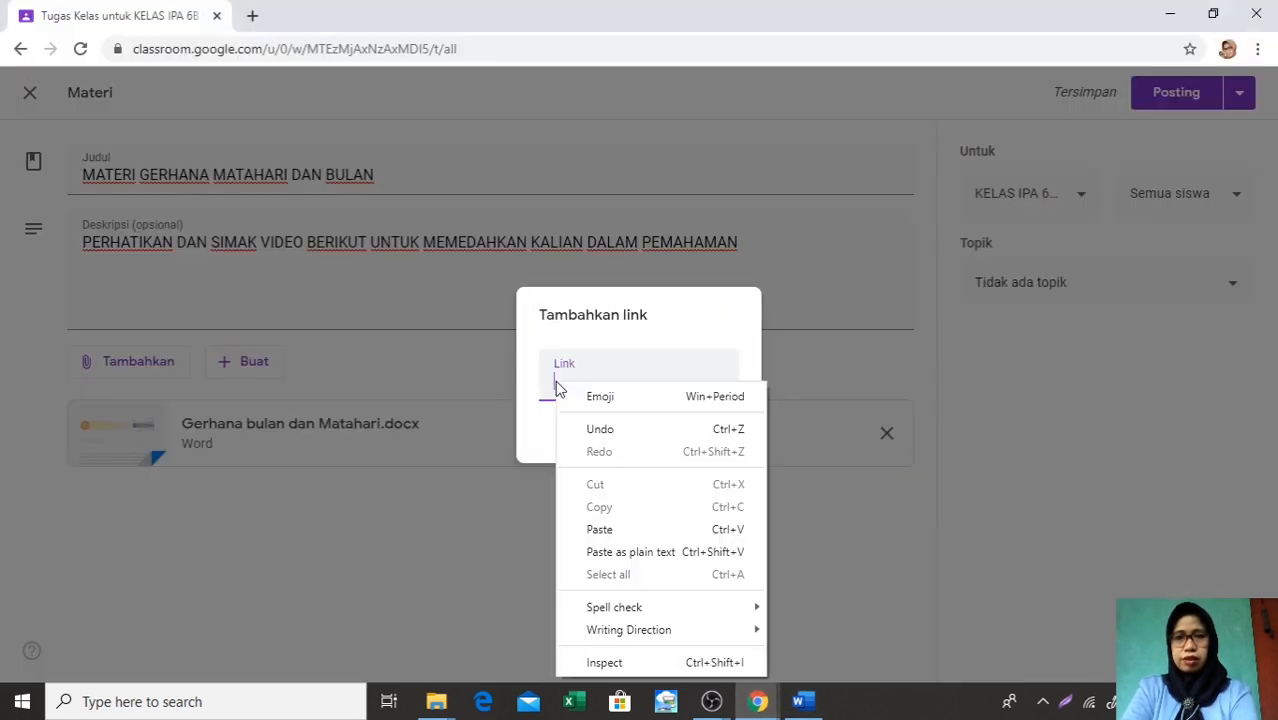
{"action": "left_click", "coordinate": [601, 531]}
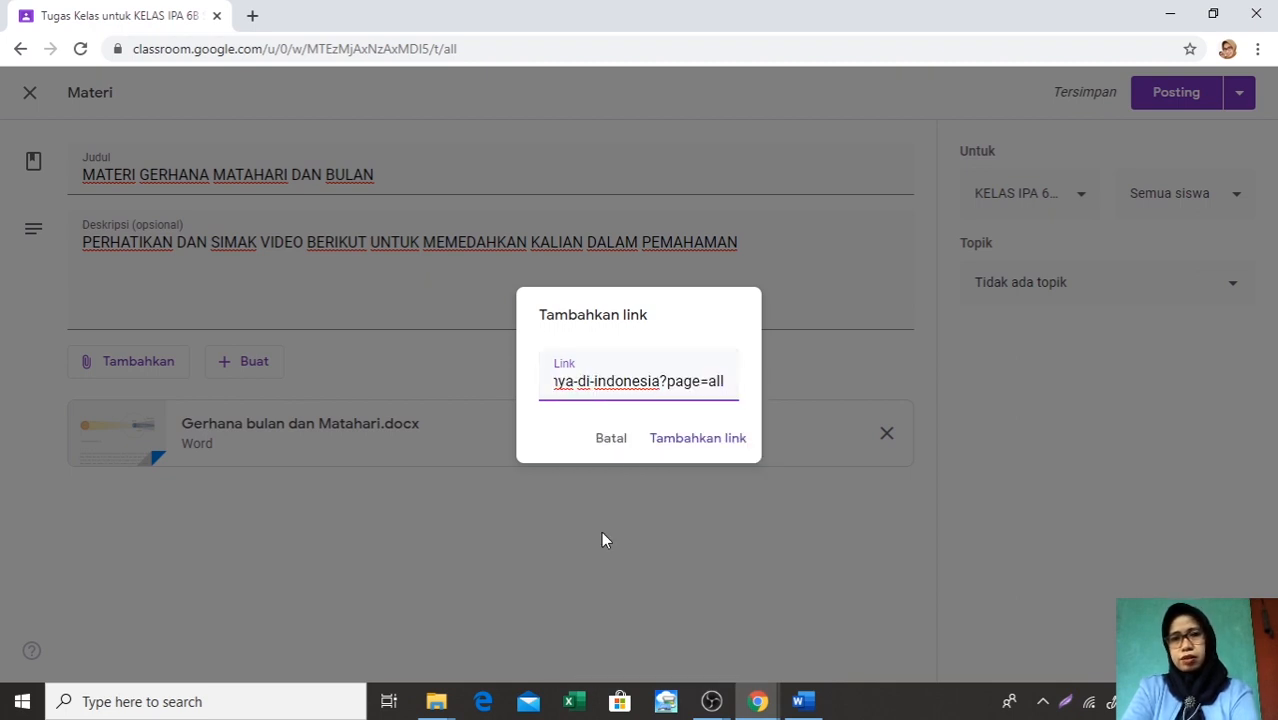
{"action": "left_click", "coordinate": [679, 445]}
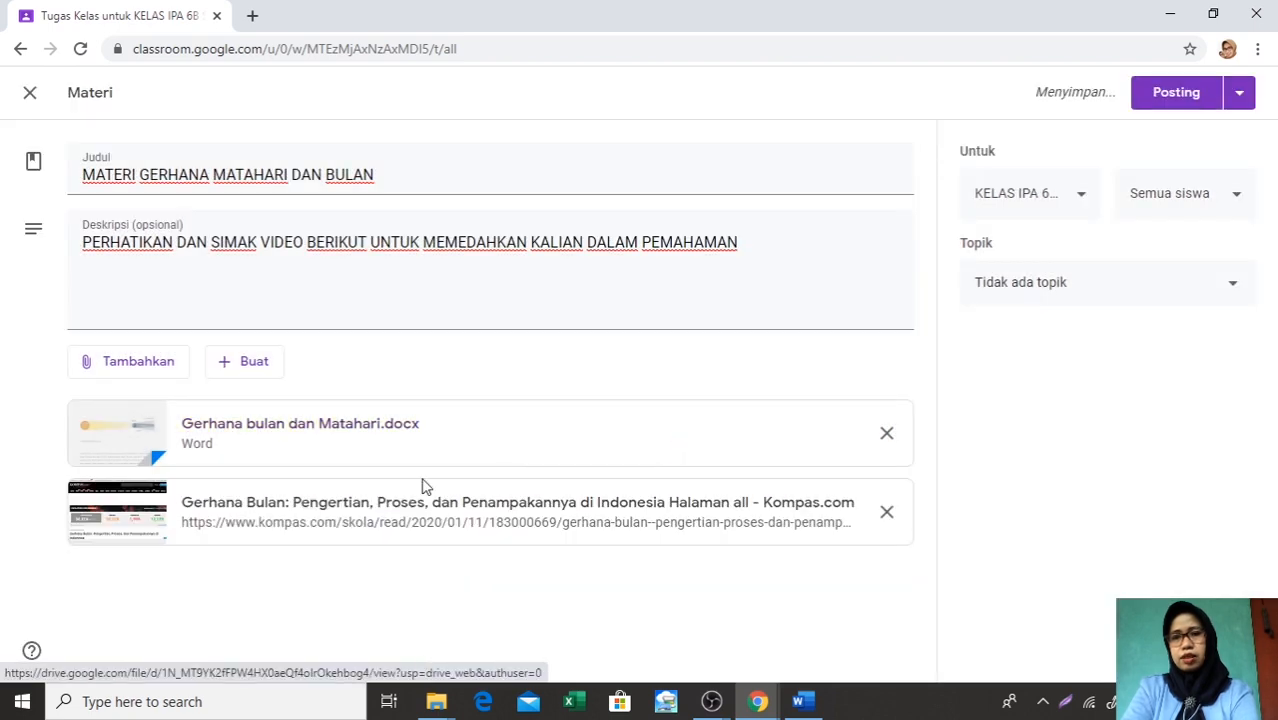
Start adding another link attachment, switch to the Word document Link Gerhana bulan, and copy its ilmugeografi.com solar eclipse URL
{"action": "left_click", "coordinate": [129, 371]}
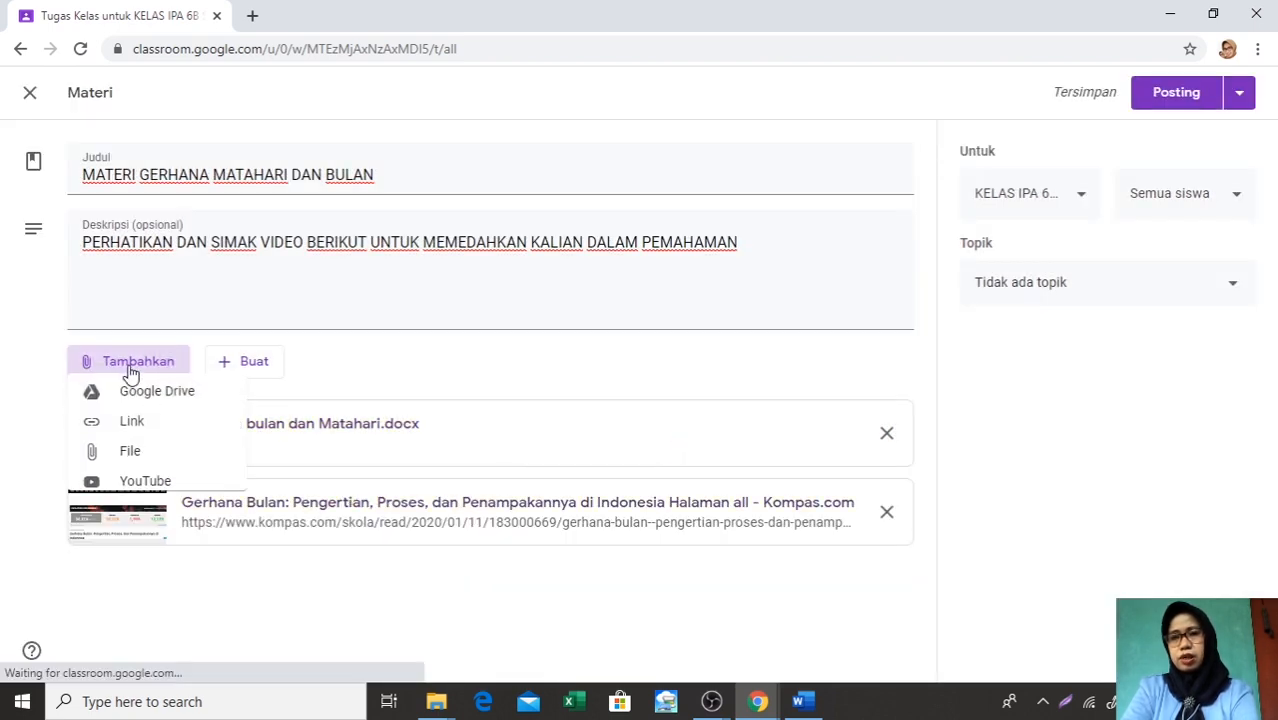
{"action": "left_click", "coordinate": [133, 432]}
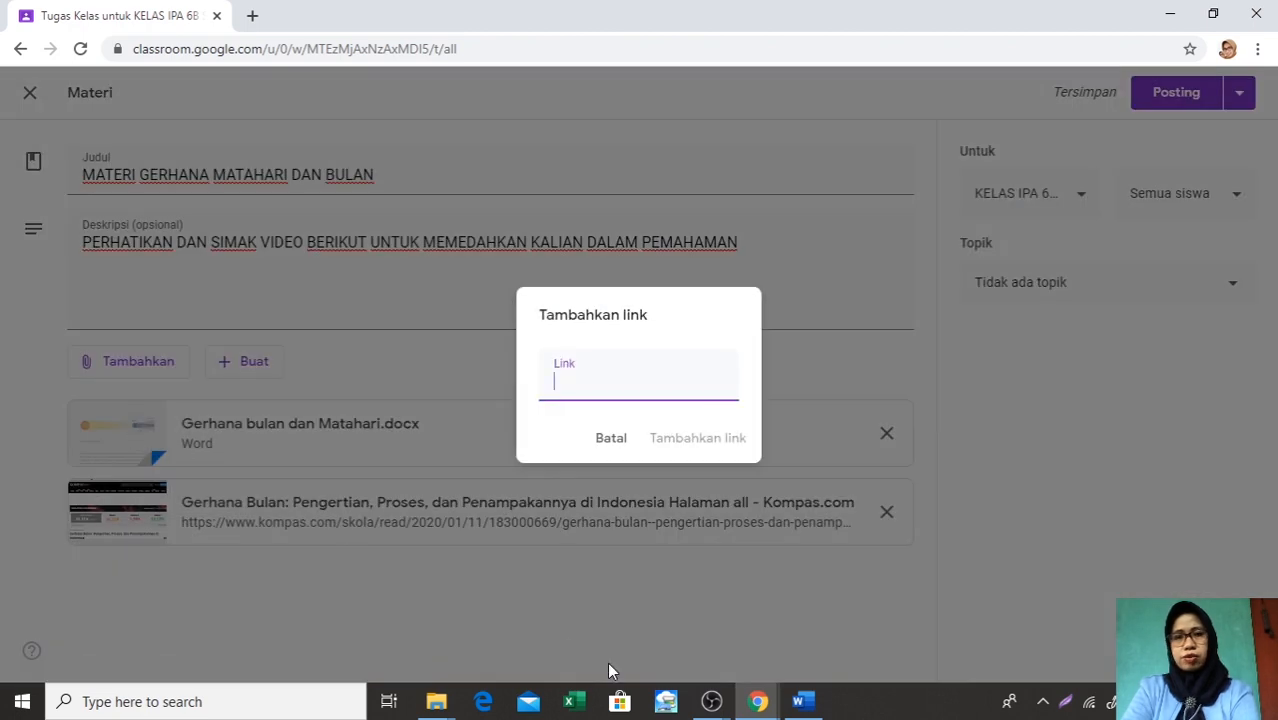
{"action": "left_click", "coordinate": [800, 701]}
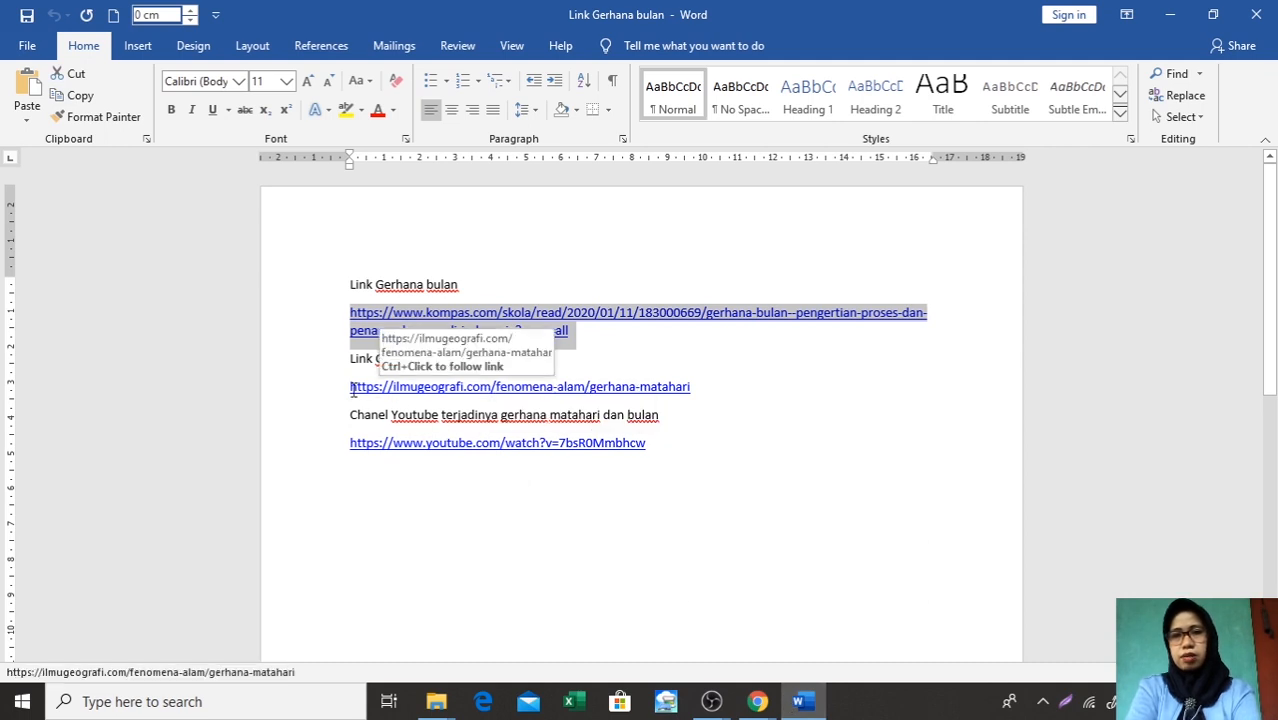
{"action": "left_click_drag", "start_coordinate": [352, 388], "coordinate": [697, 405]}
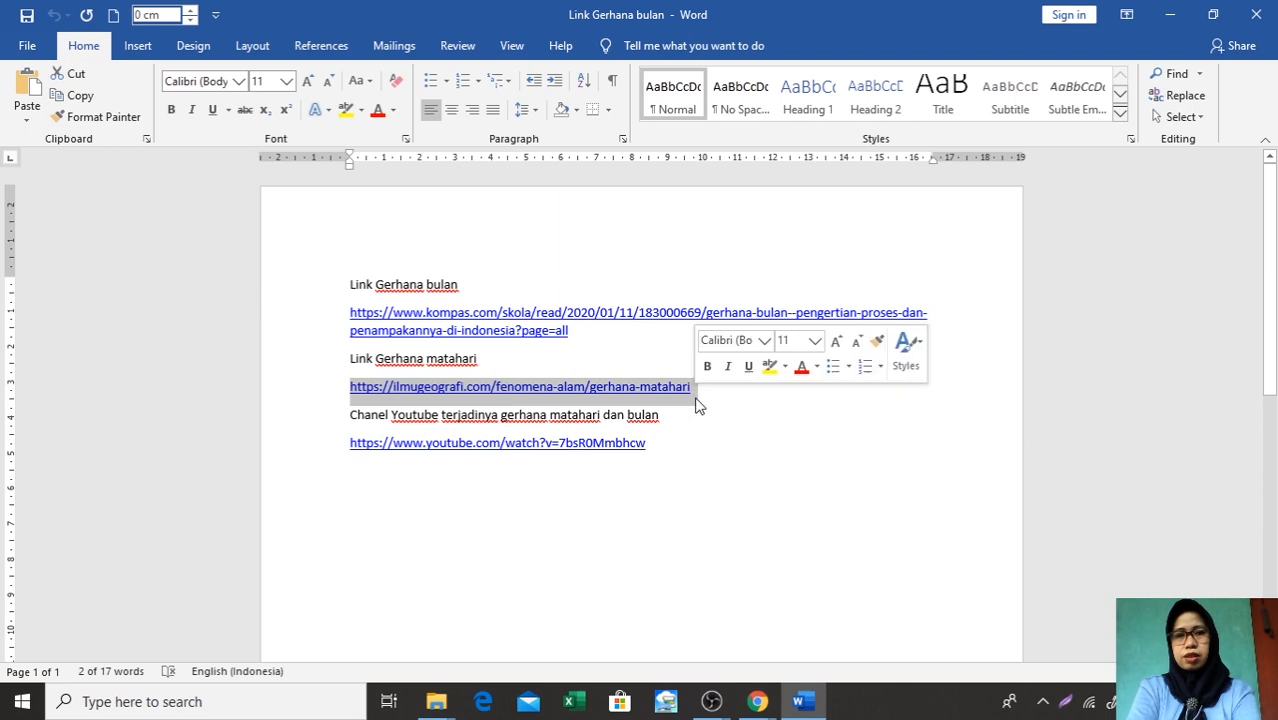
{"action": "right_click", "coordinate": [697, 404]}
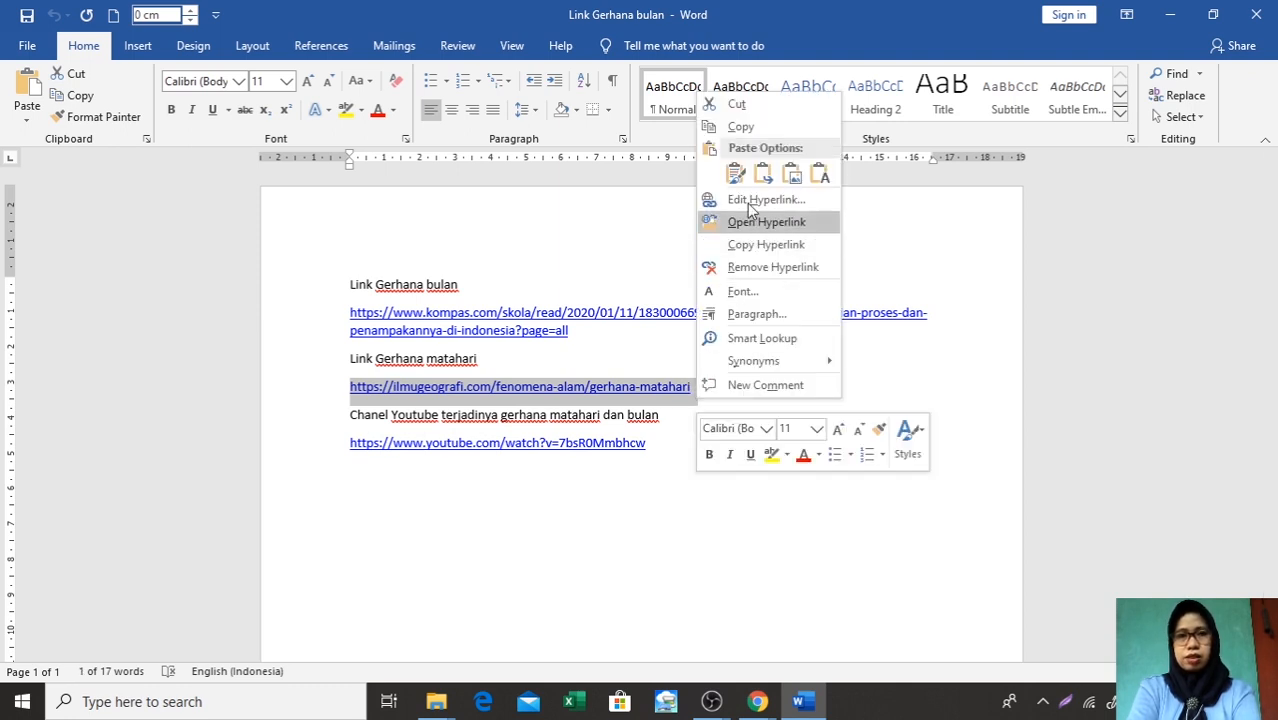
{"action": "left_click", "coordinate": [742, 130]}
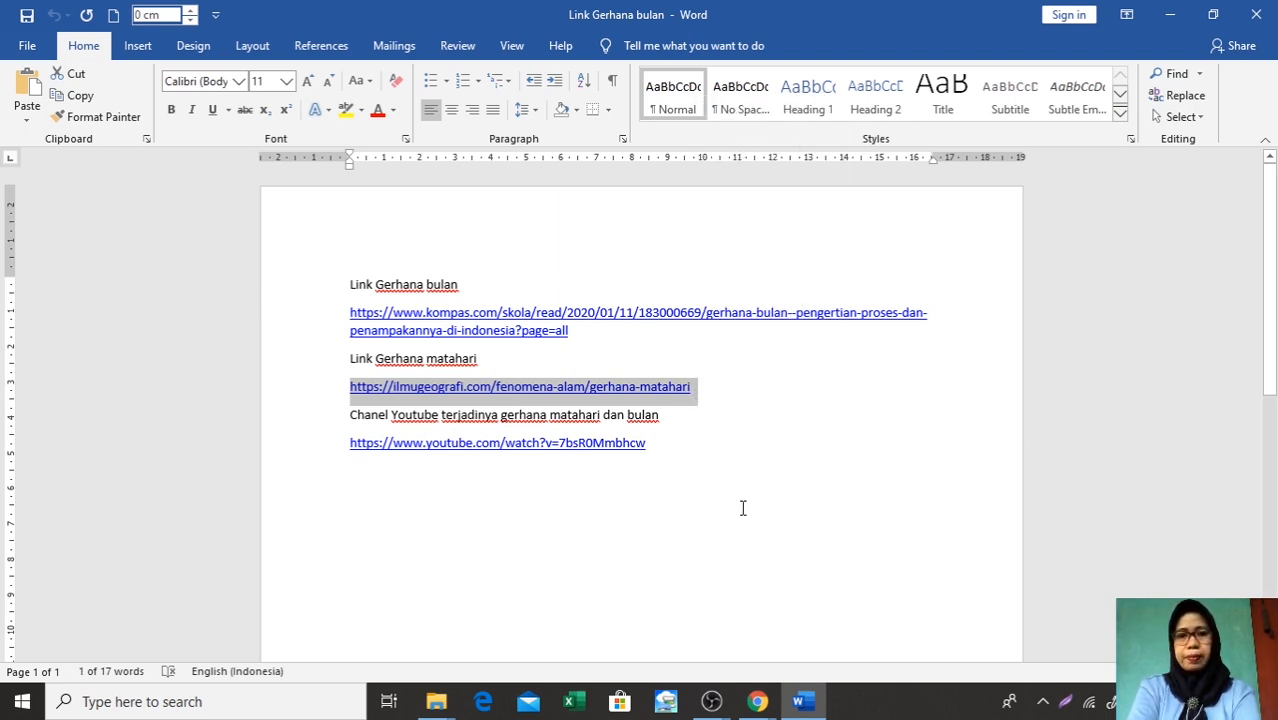
Return to the Classroom material in Chrome and attach the copied ilmugeografi.com solar eclipse article as a link
{"action": "left_click", "coordinate": [755, 703]}
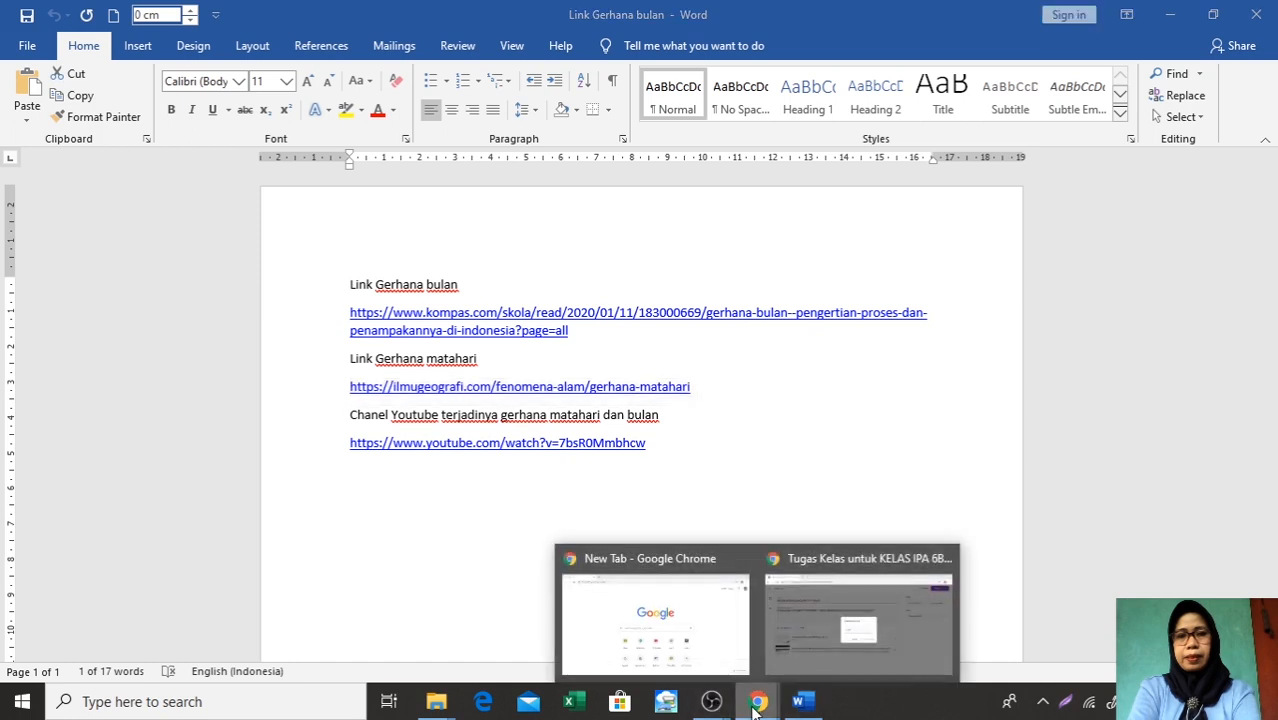
{"action": "left_click", "coordinate": [820, 650]}
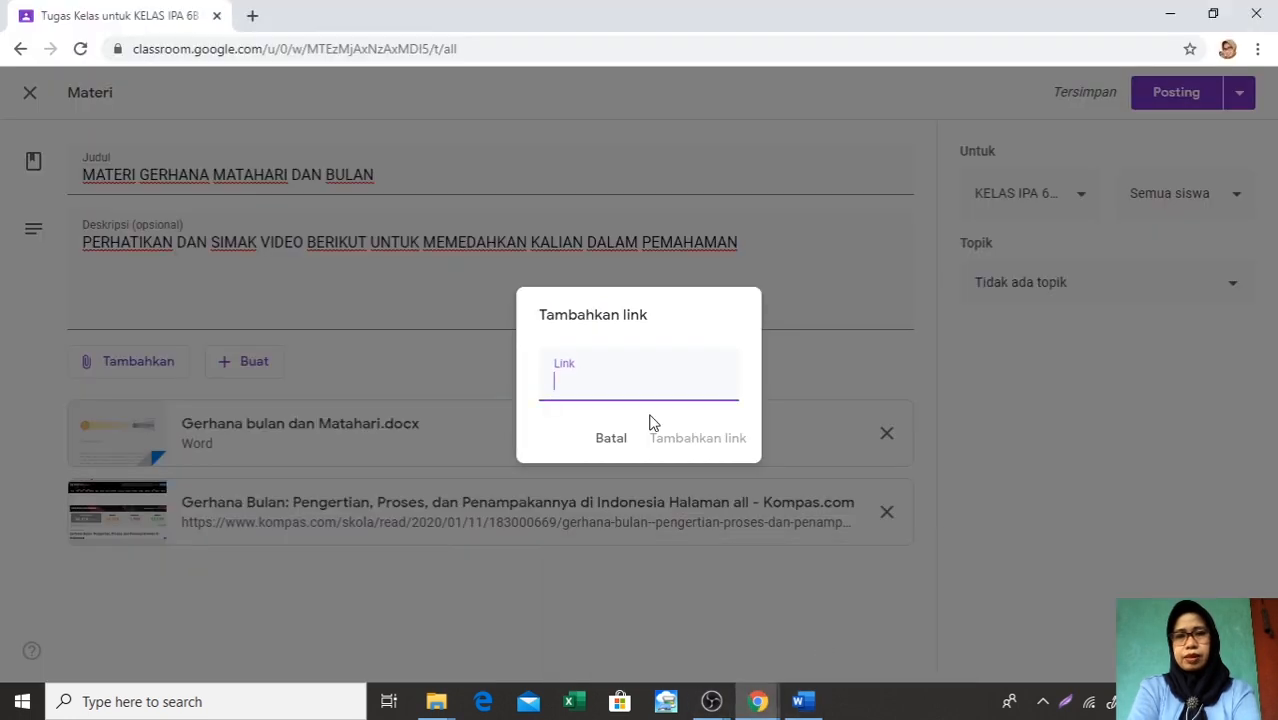
{"action": "right_click", "coordinate": [554, 383]}
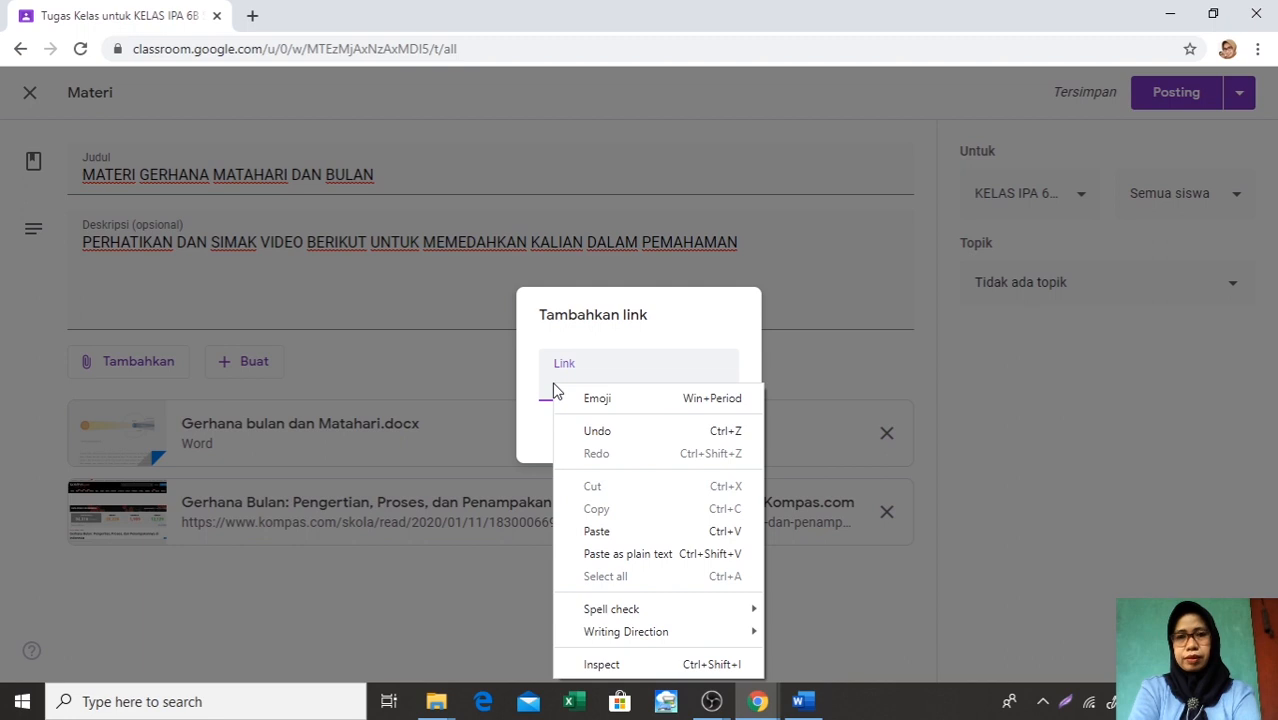
{"action": "left_click", "coordinate": [597, 531]}
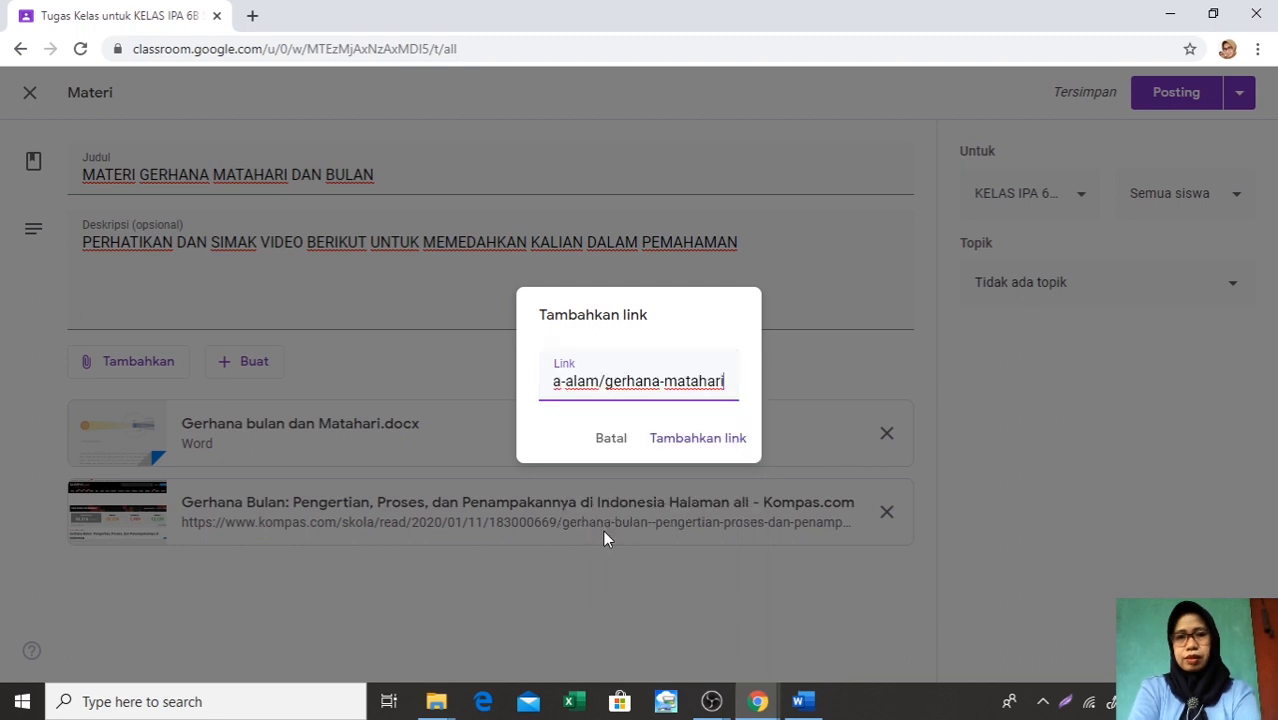
{"action": "left_click", "coordinate": [689, 447]}
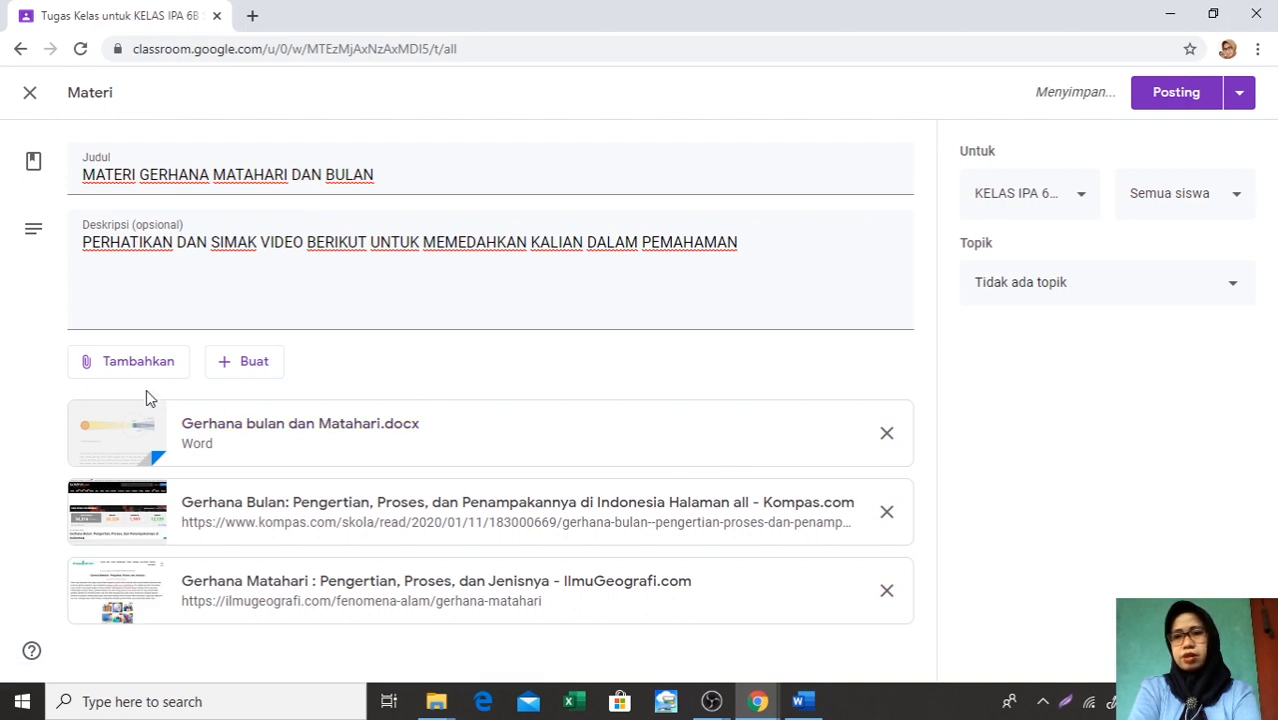
Start adding a YouTube attachment, switch to the Word document Link Gerhana bulan, and copy its YouTube eclipse video URL
{"action": "left_click", "coordinate": [87, 366]}
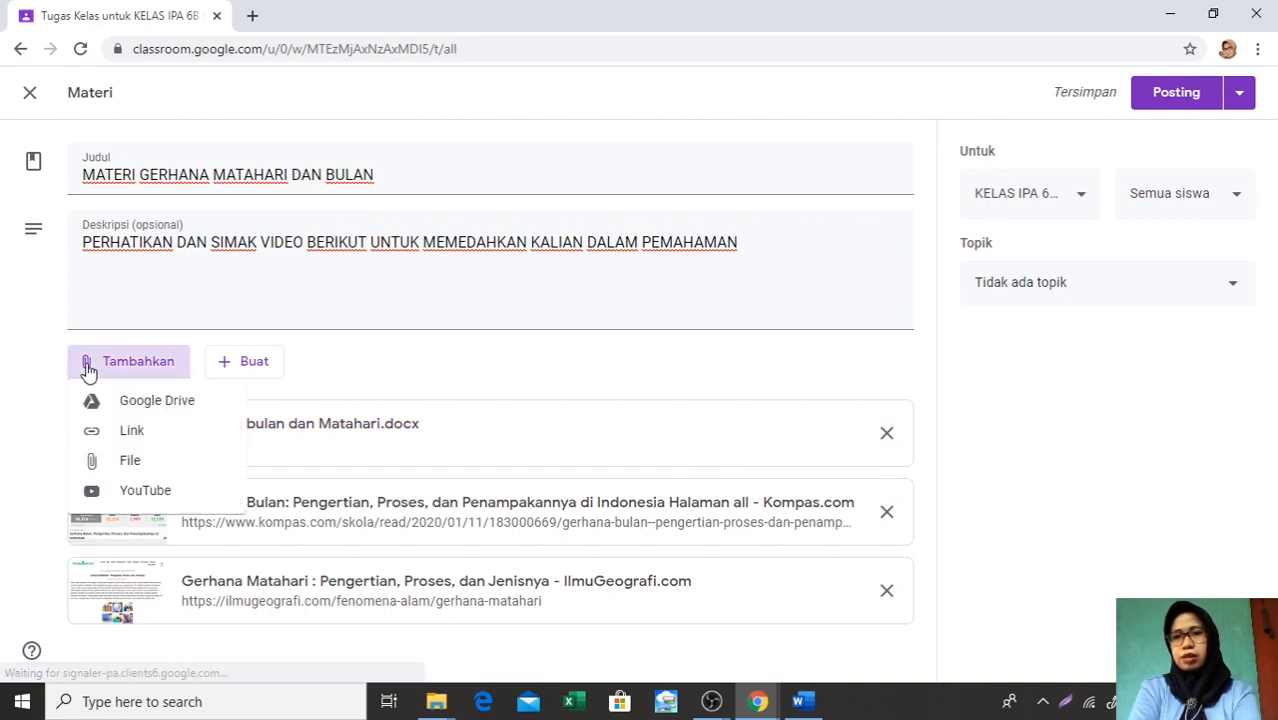
{"action": "left_click", "coordinate": [129, 493]}
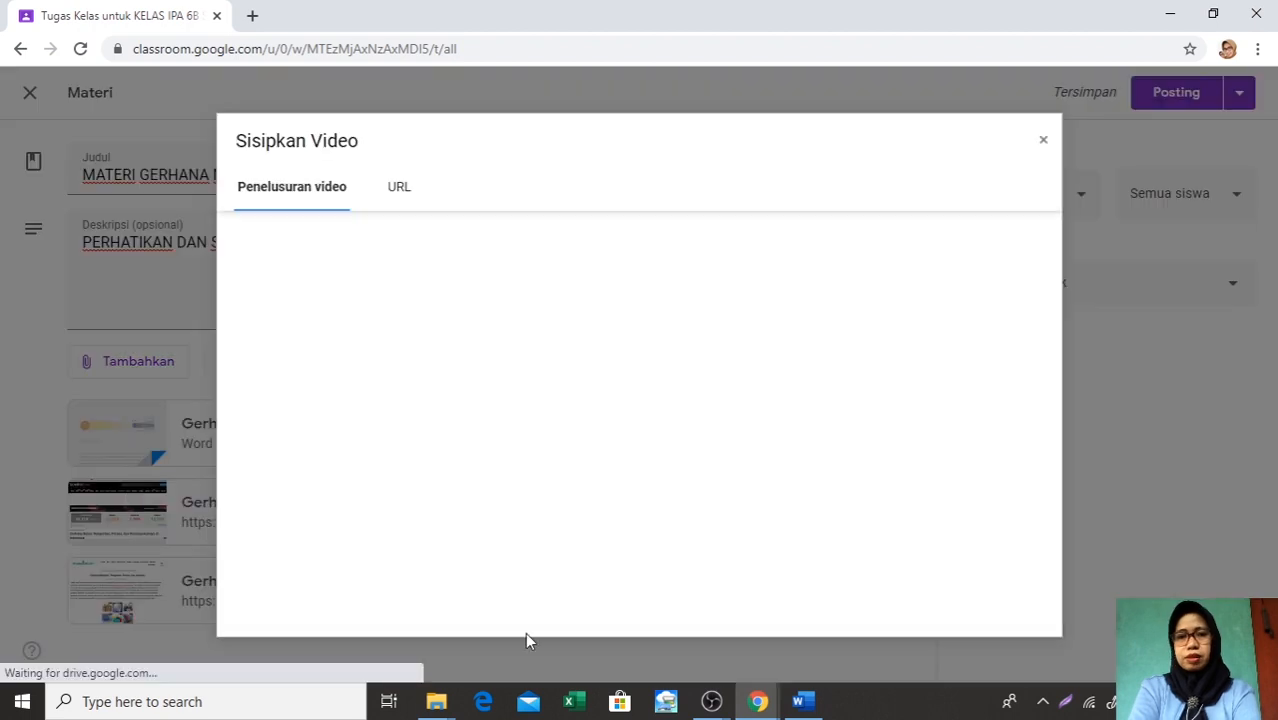
{"action": "left_click", "coordinate": [800, 701]}
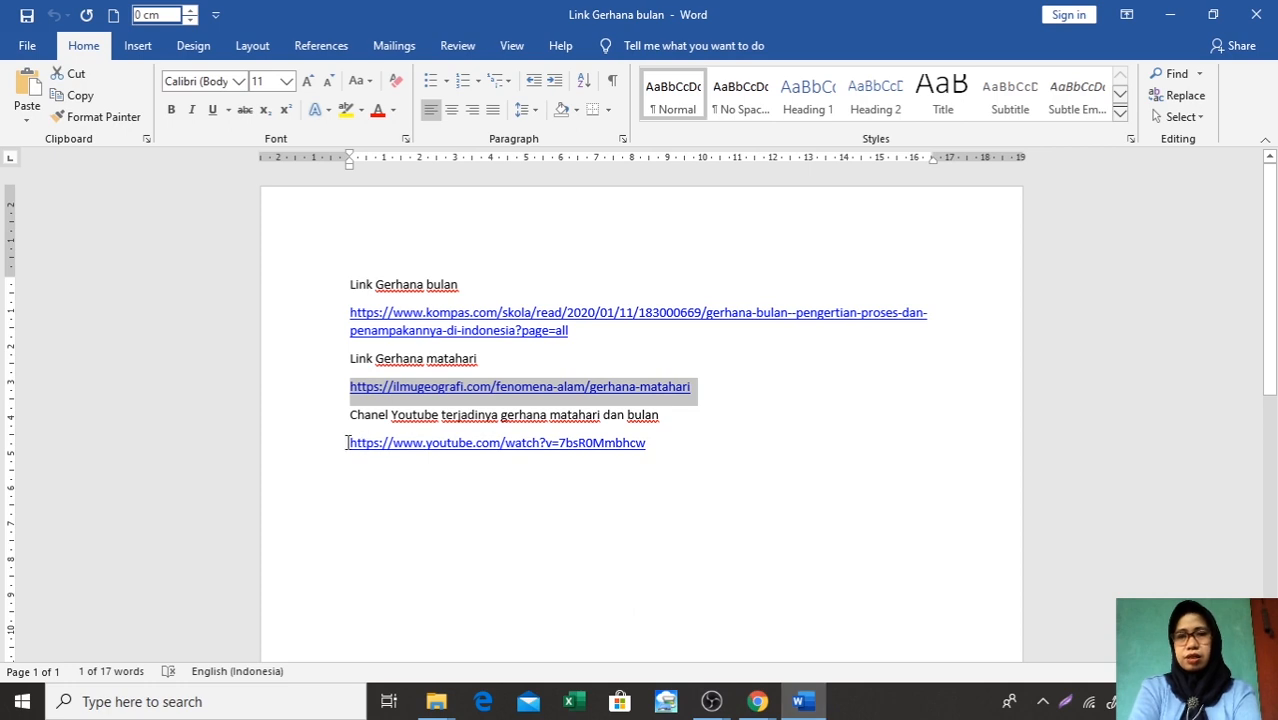
{"action": "left_click_drag", "start_coordinate": [347, 443], "coordinate": [651, 451]}
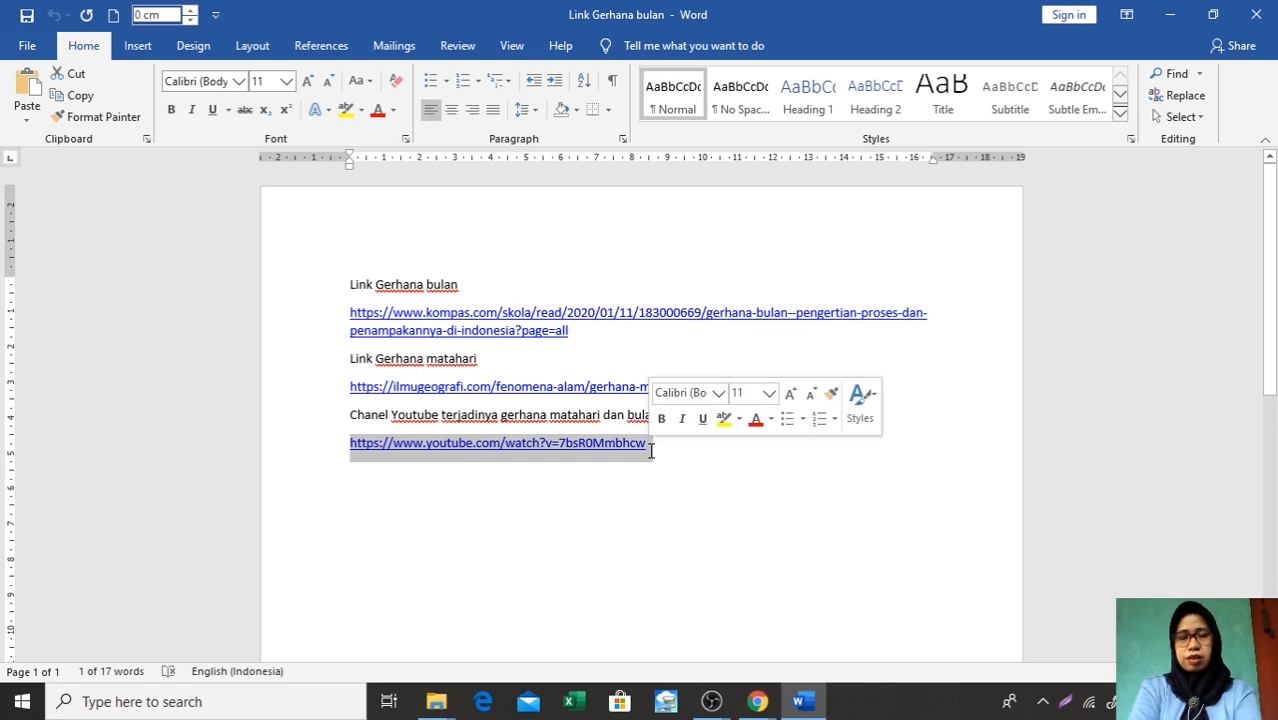
{"action": "right_click", "coordinate": [651, 451]}
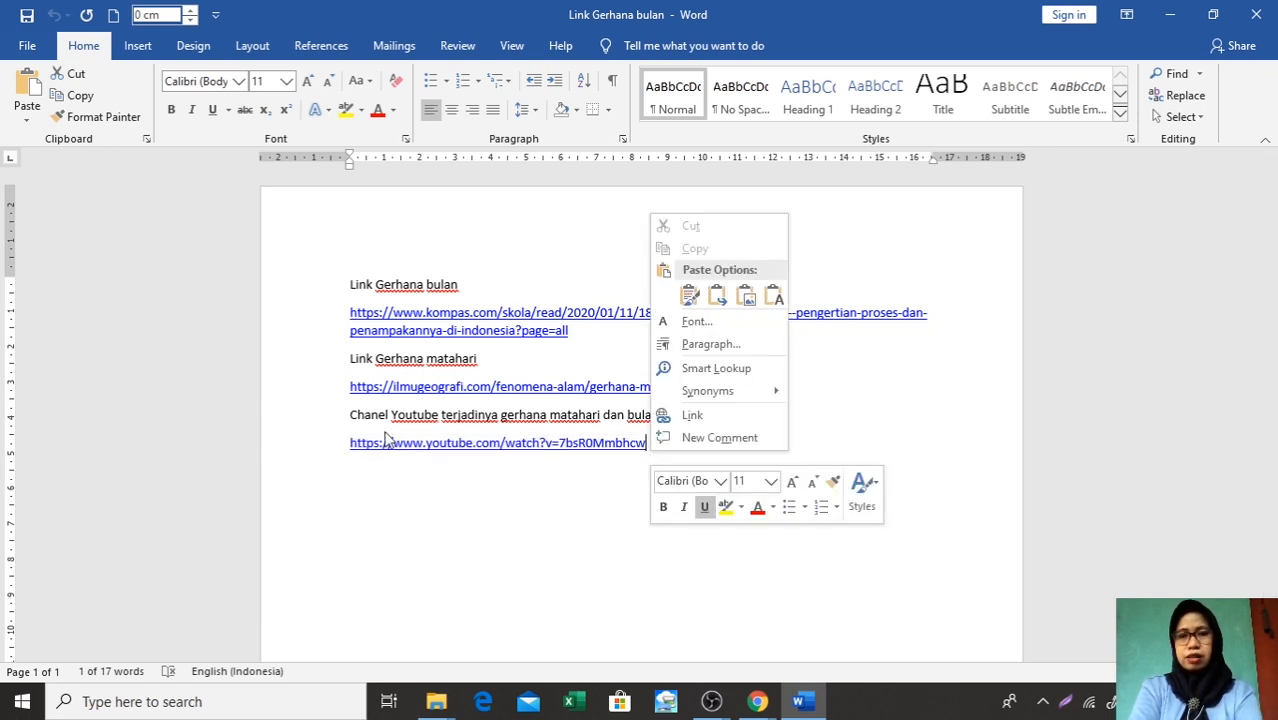
{"action": "left_click", "coordinate": [347, 441]}
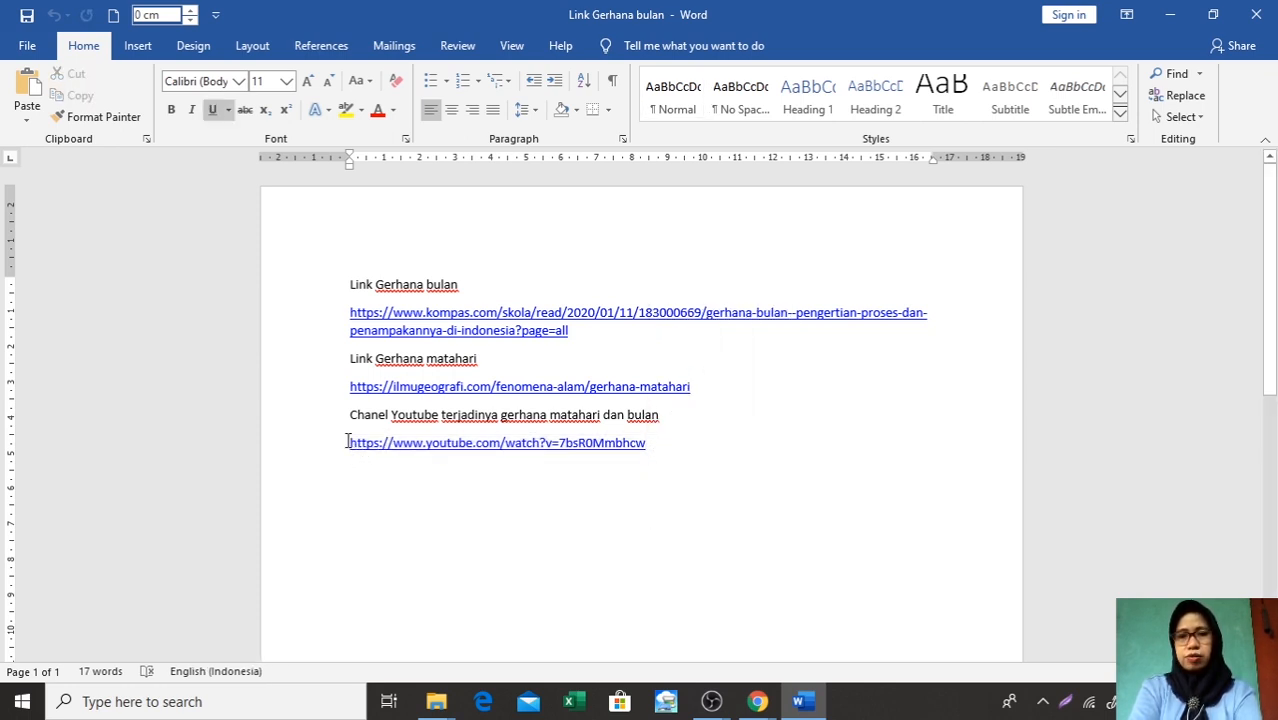
{"action": "left_click_drag", "start_coordinate": [347, 441], "coordinate": [646, 459]}
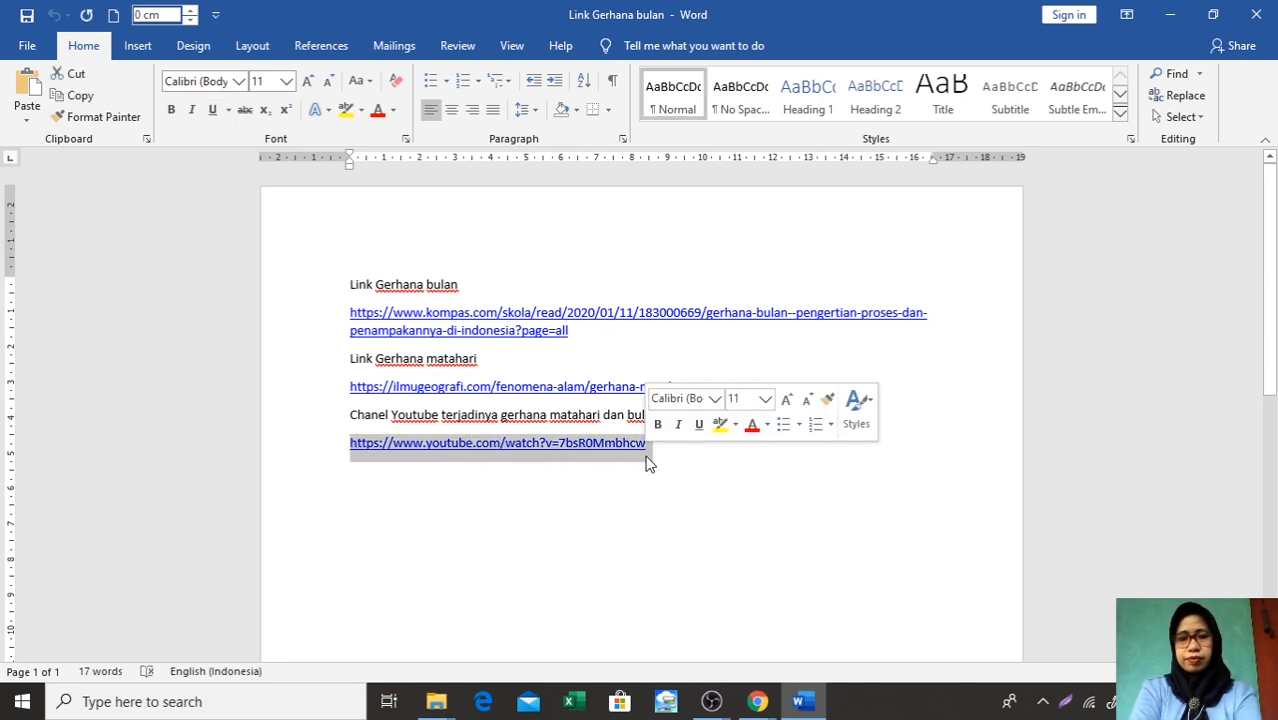
{"action": "right_click", "coordinate": [646, 461]}
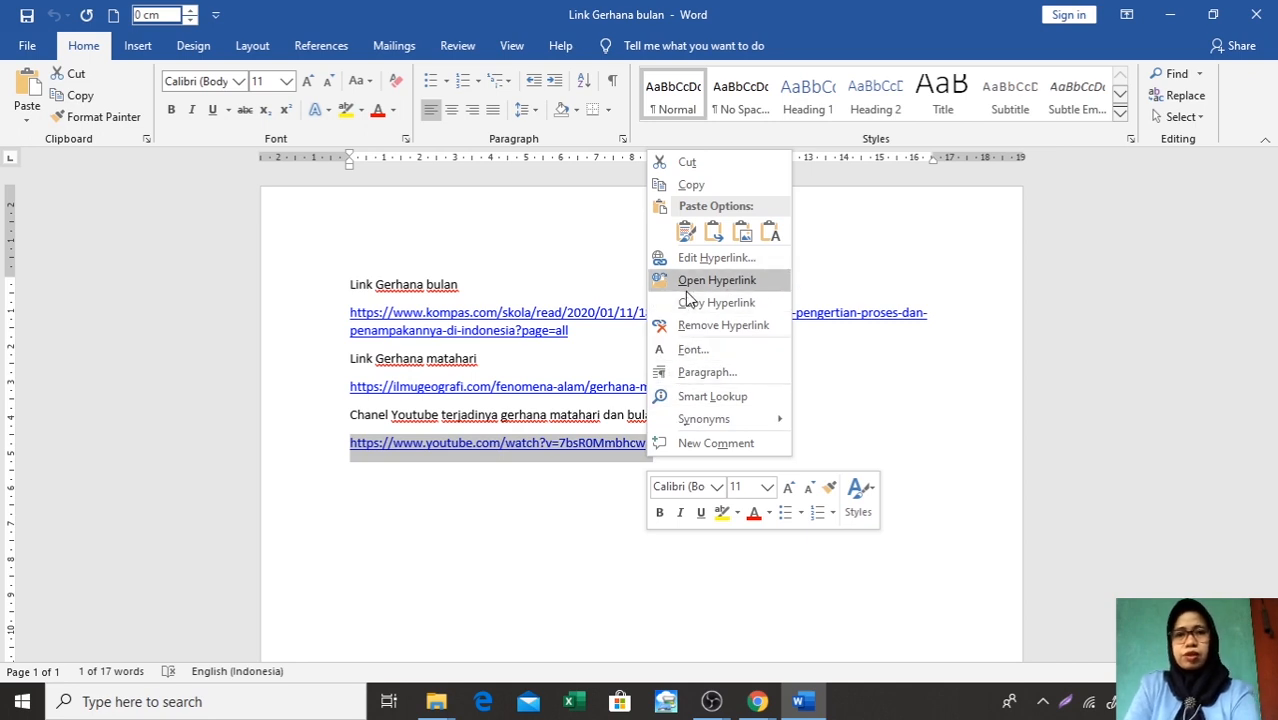
{"action": "left_click", "coordinate": [711, 187]}
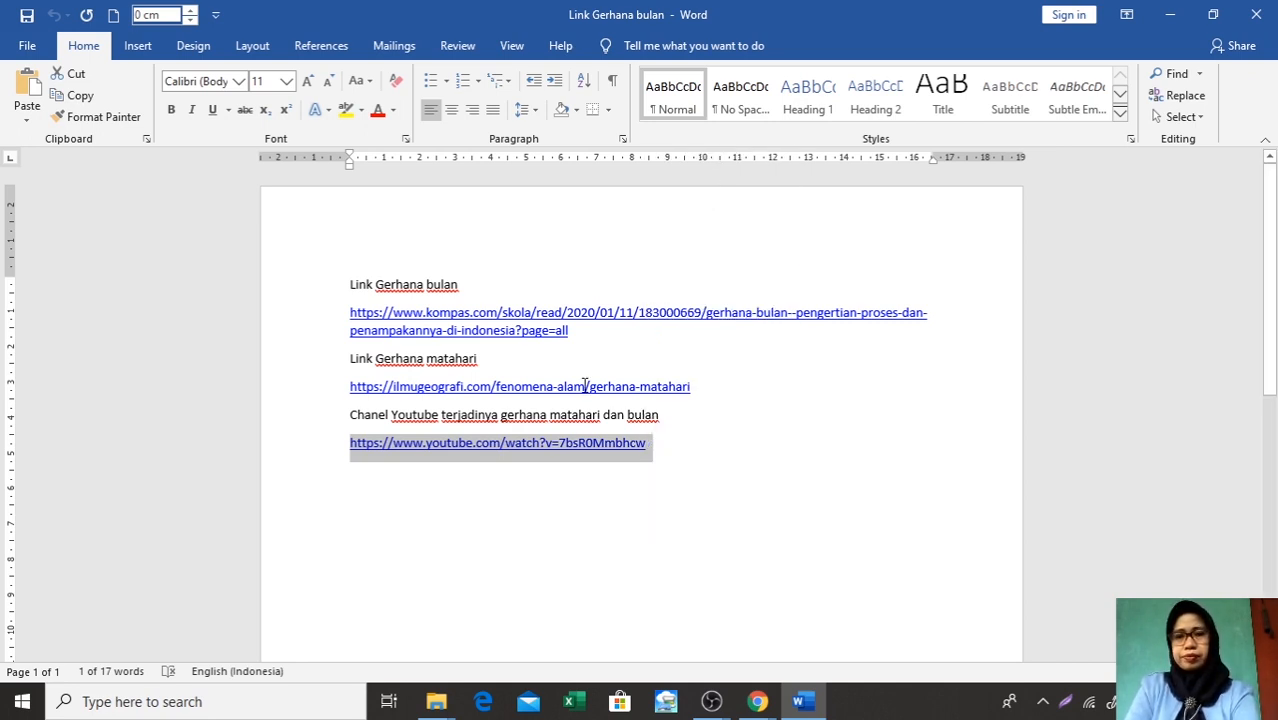
Return to Chrome, find the video by the copied URL, and attach Proses Terjadinya Gerhana Matahari dan Bulan to the material
{"action": "left_click", "coordinate": [760, 700]}
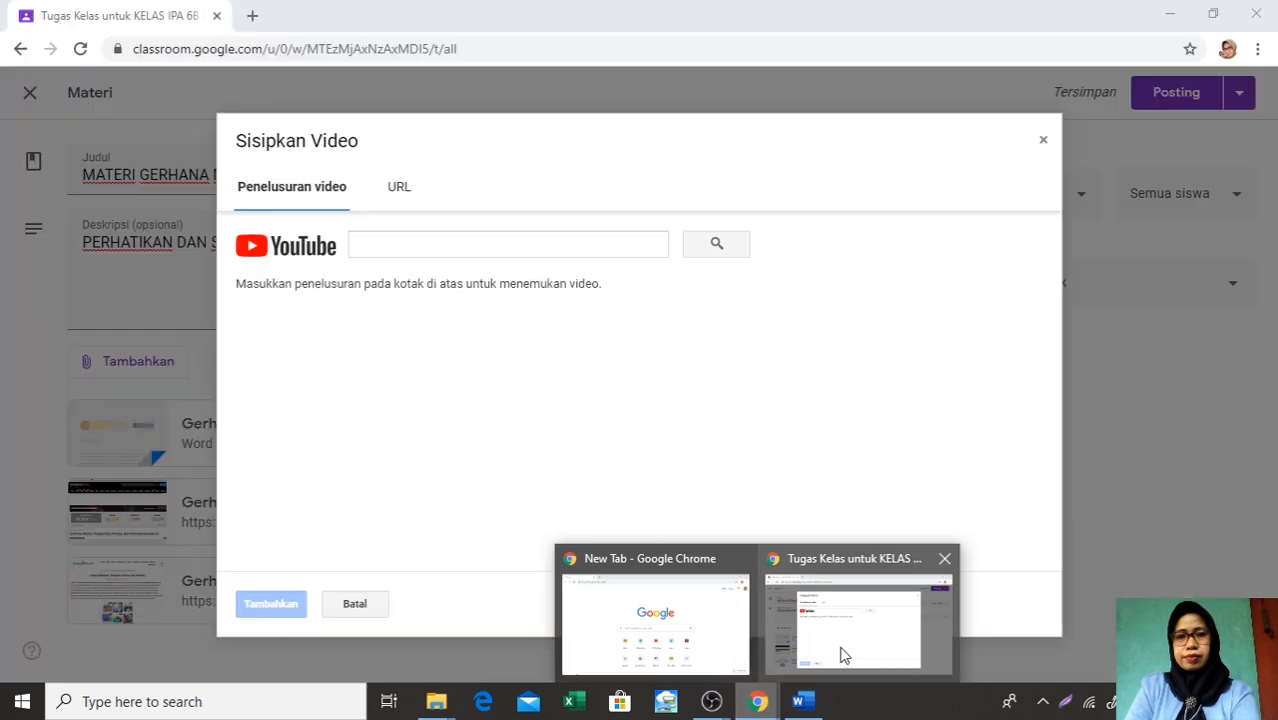
{"action": "left_click", "coordinate": [839, 646]}
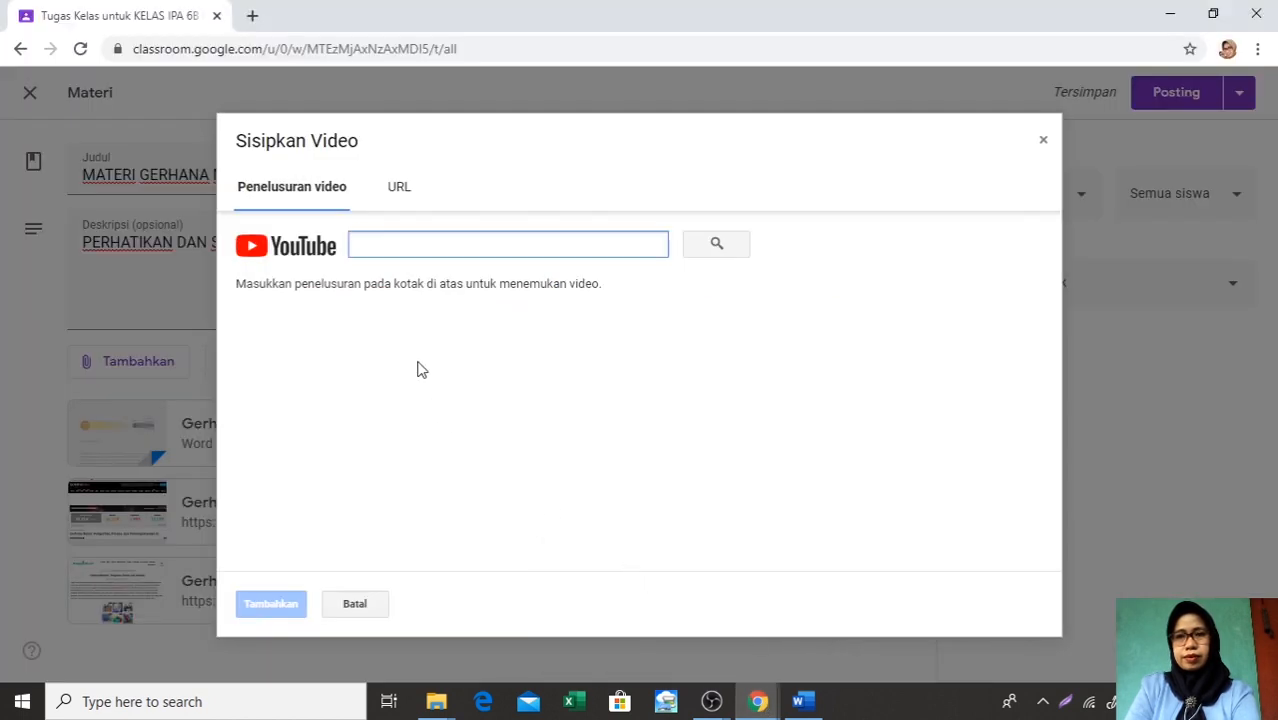
{"action": "right_click", "coordinate": [362, 244]}
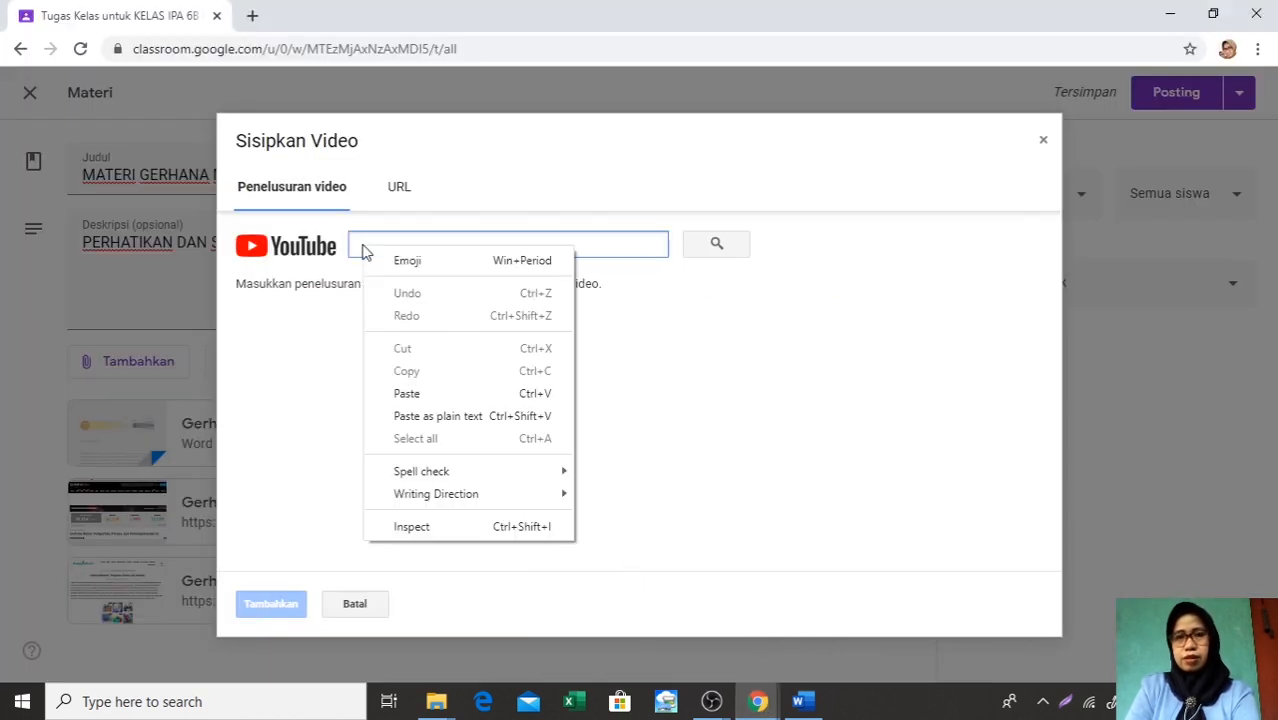
{"action": "left_click", "coordinate": [406, 393]}
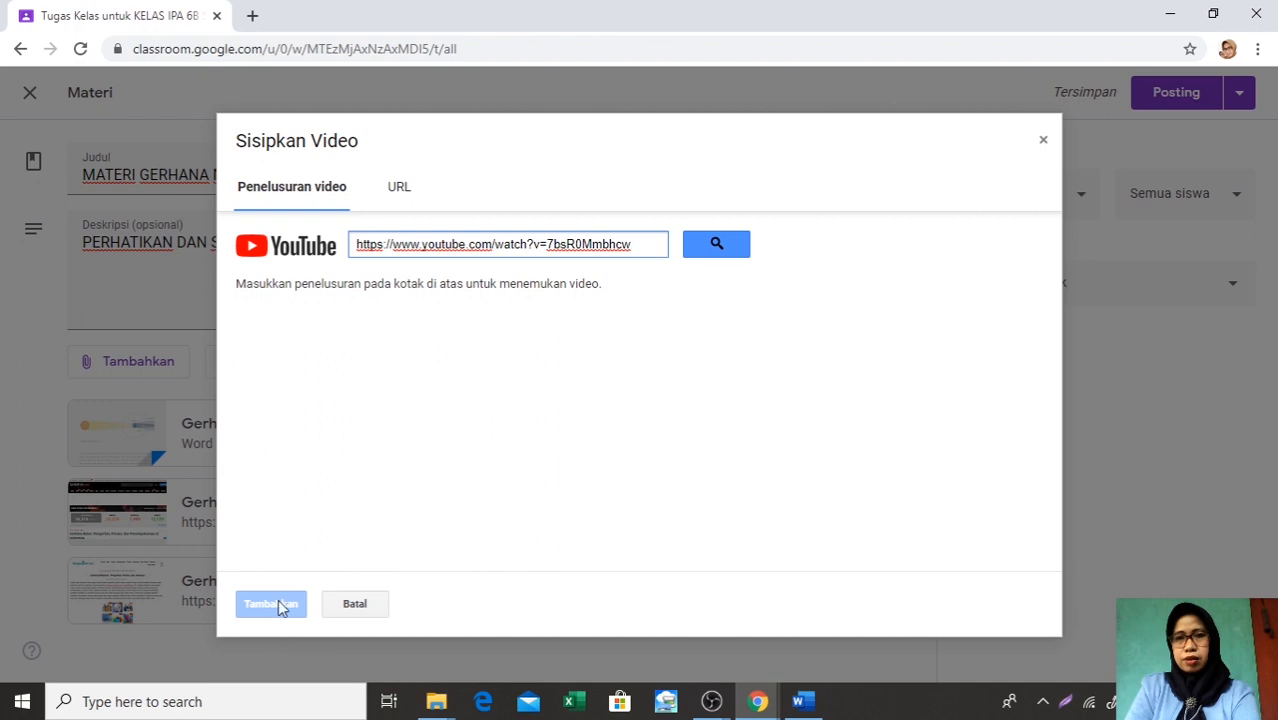
{"action": "left_click", "coordinate": [712, 245]}
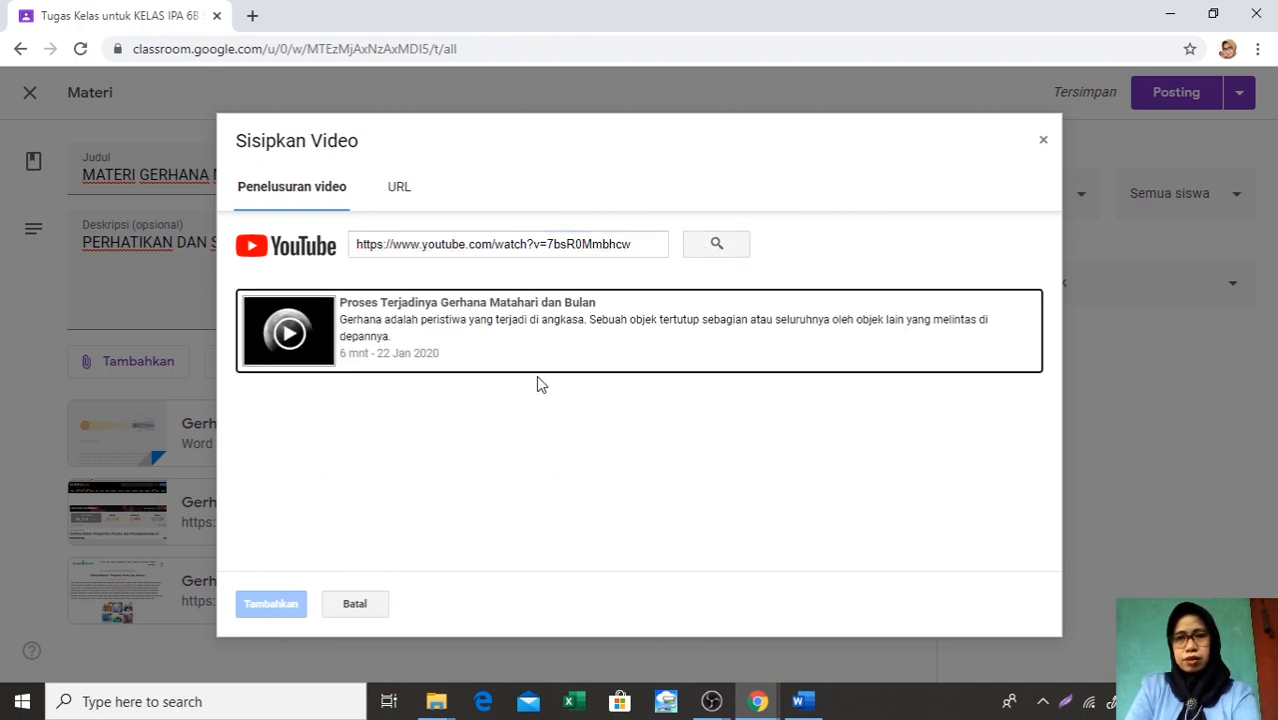
{"action": "left_click", "coordinate": [544, 347]}
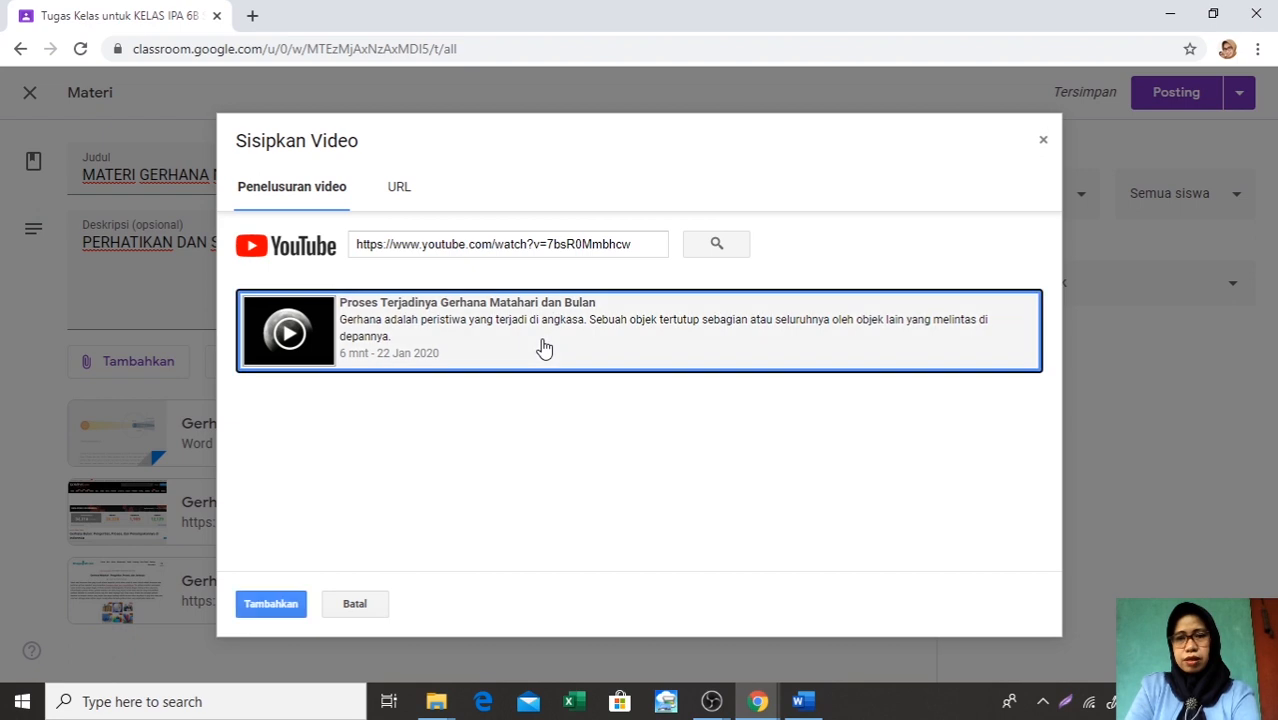
{"action": "left_click", "coordinate": [272, 606]}
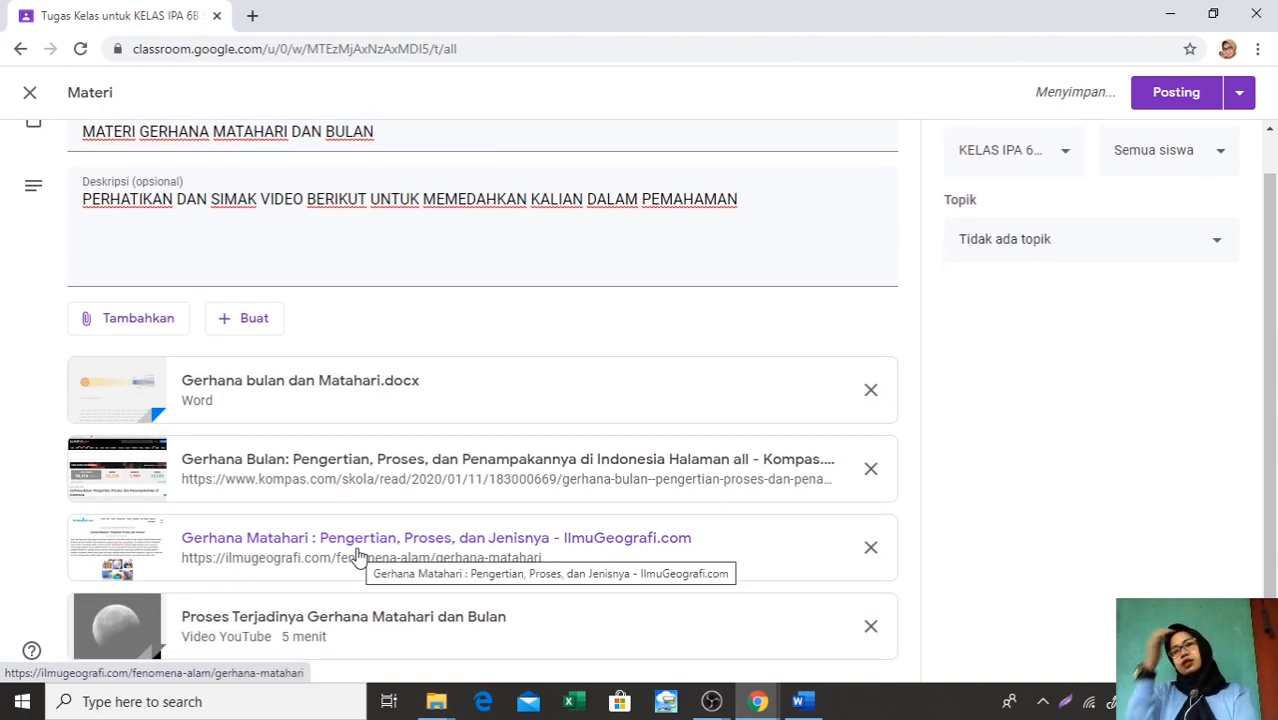
Upload Gerhana bulan dan Matahari.docx from the computer as a file attachment to the eclipse material
{"action": "left_click", "coordinate": [143, 327]}
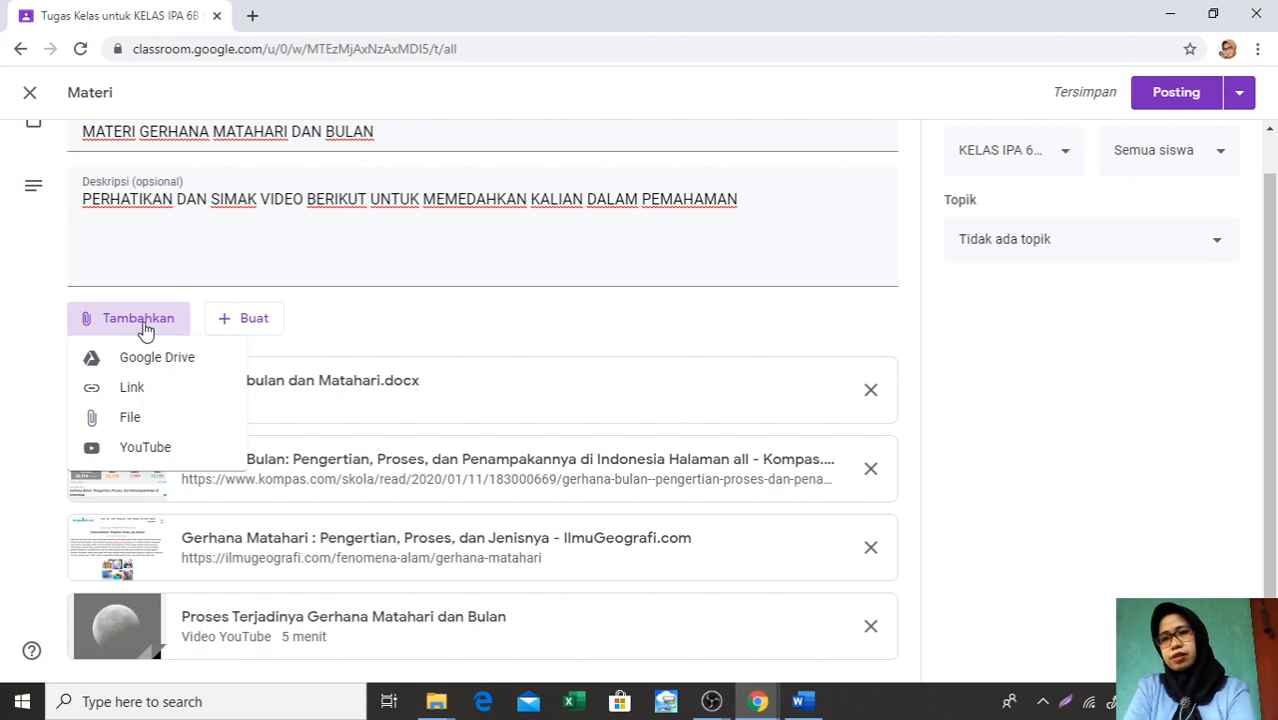
{"action": "left_click", "coordinate": [129, 416]}
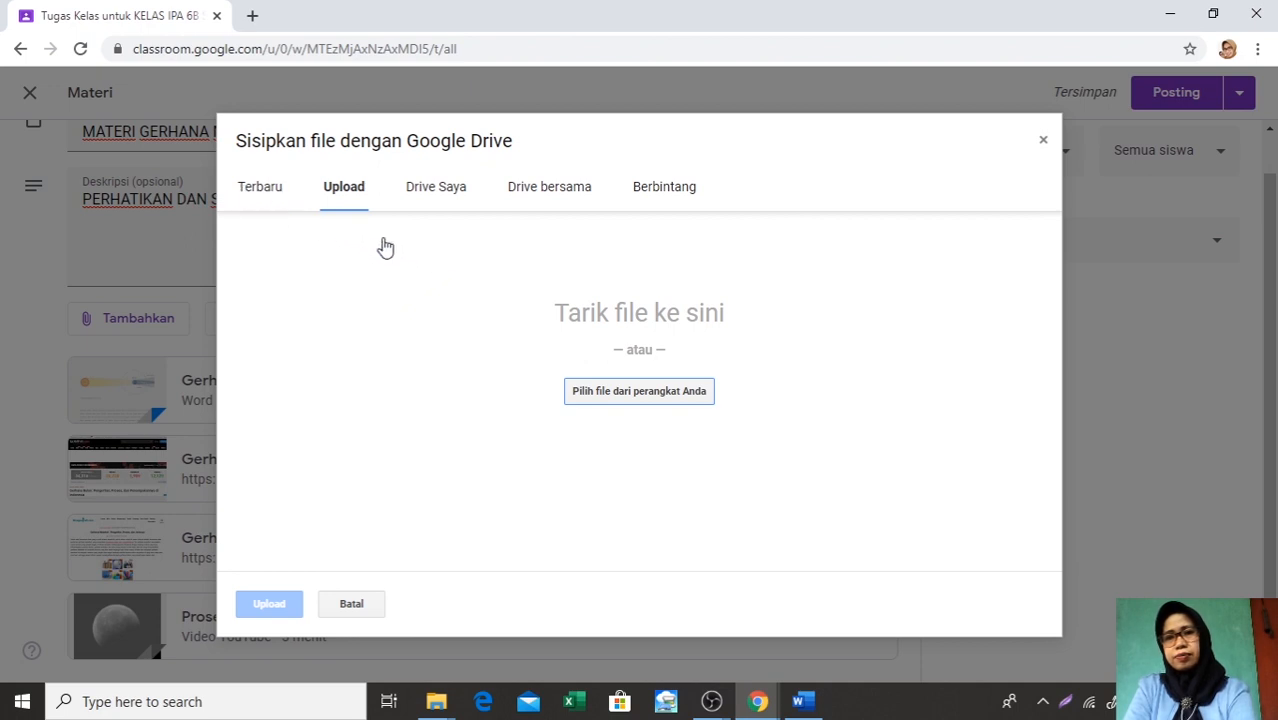
{"action": "left_click", "coordinate": [640, 395]}
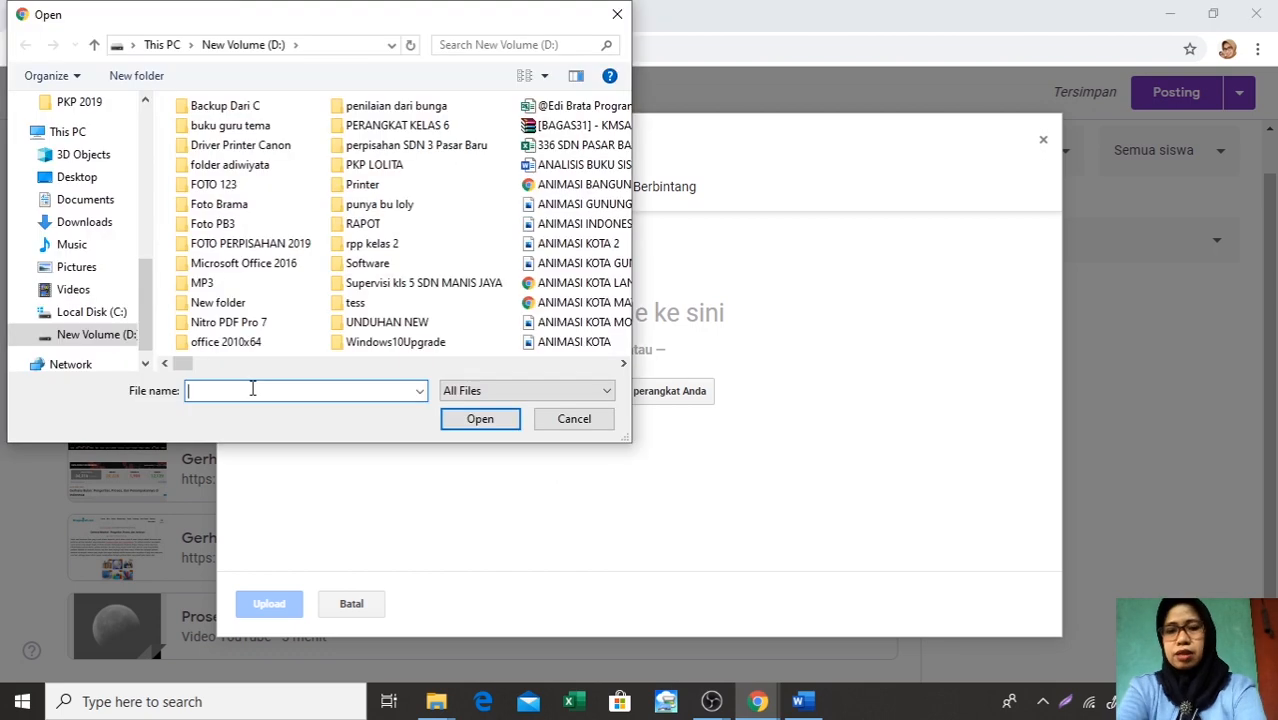
{"action": "key", "text": "Down"}
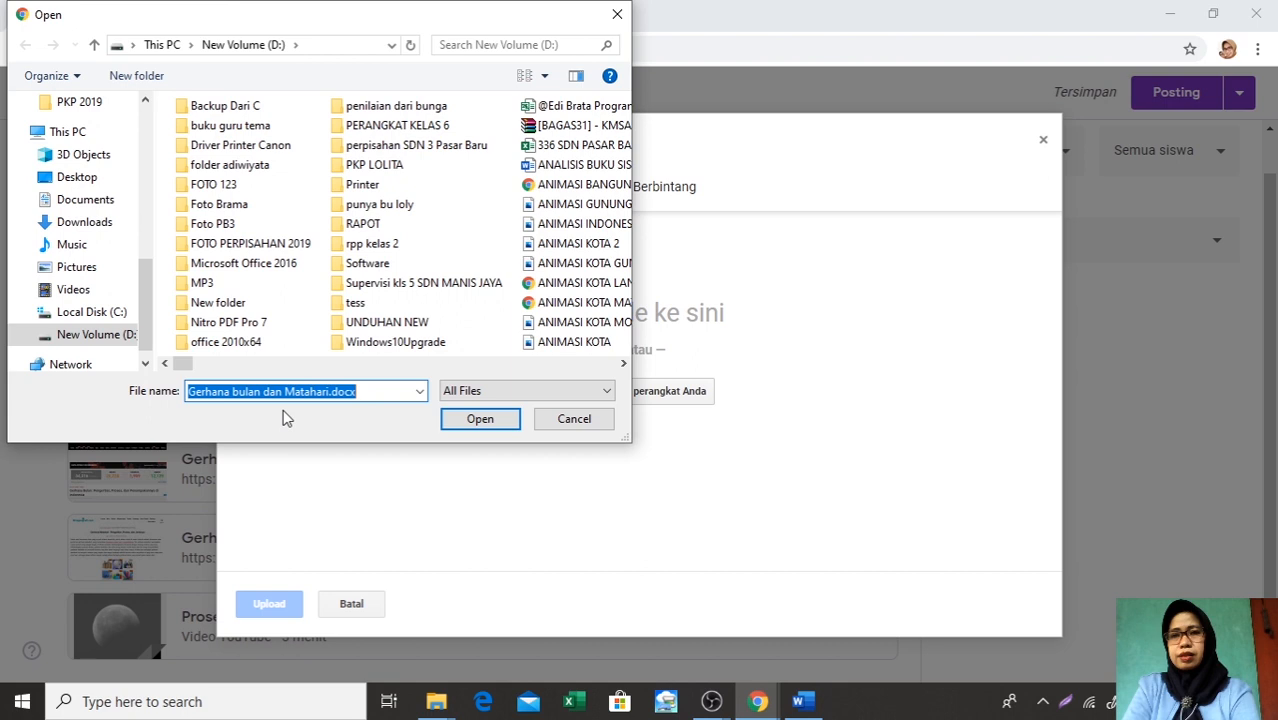
{"action": "left_click", "coordinate": [490, 425]}
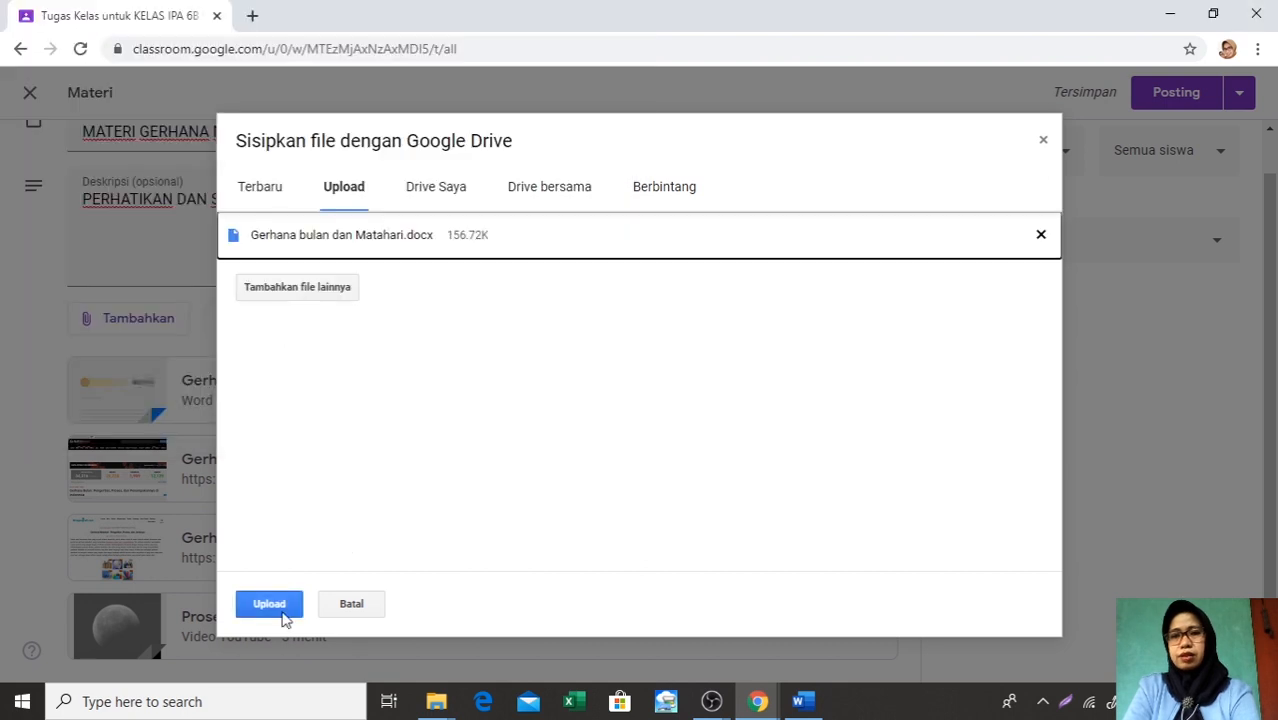
{"action": "left_click", "coordinate": [269, 604]}
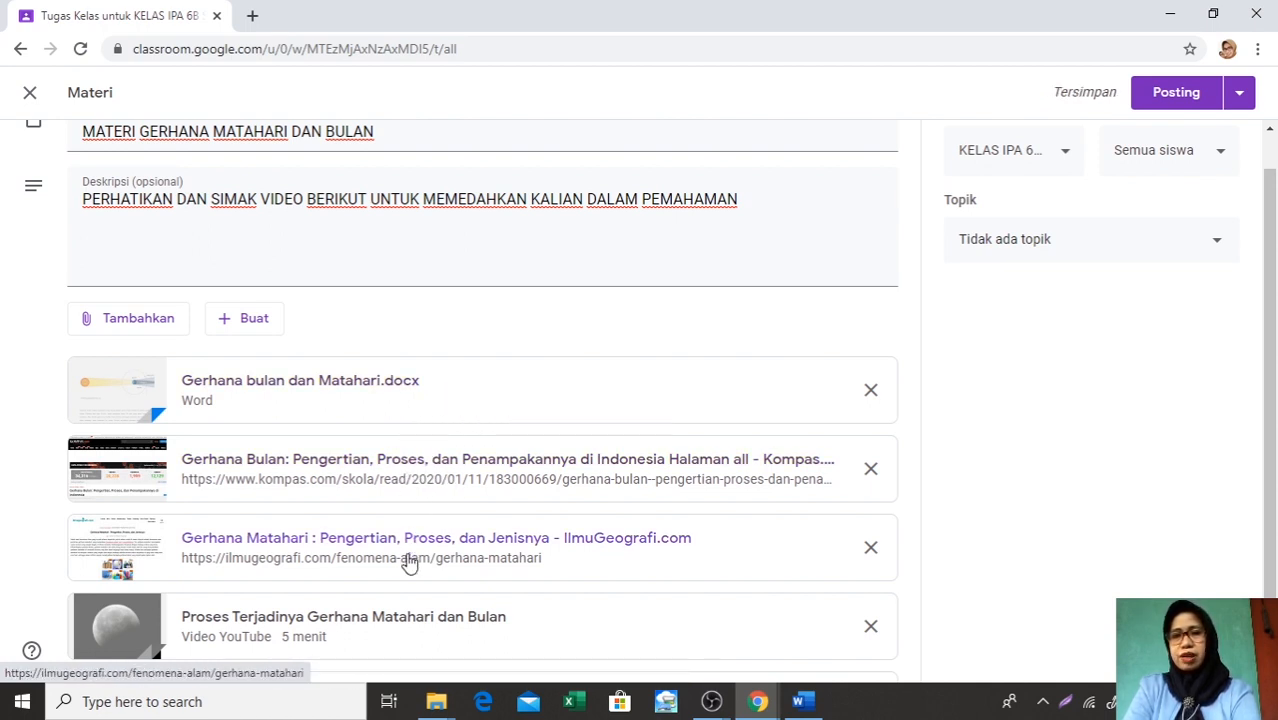
{"action": "scroll", "coordinate": [441, 590], "scroll_direction": "down", "scroll_amount": 1}
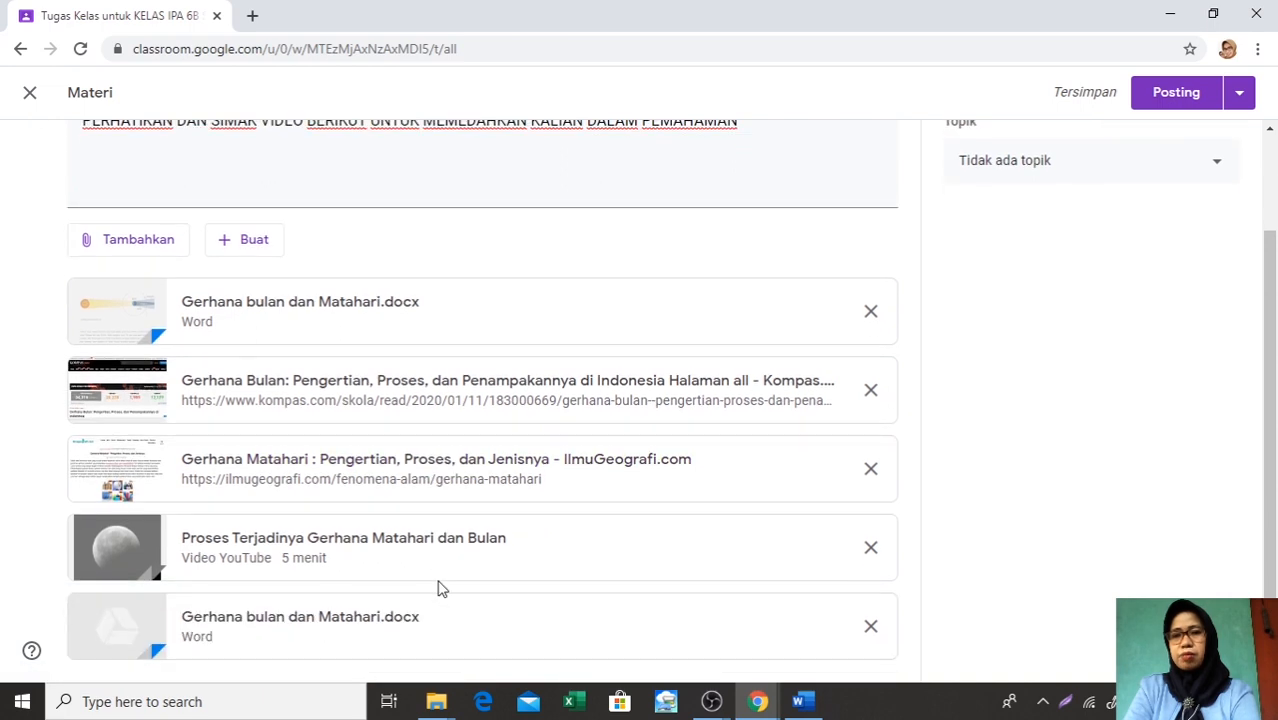
Assign the eclipse material to the topic B. MATERI and post it to the class
{"action": "scroll", "coordinate": [722, 371], "scroll_direction": "up", "scroll_amount": 2}
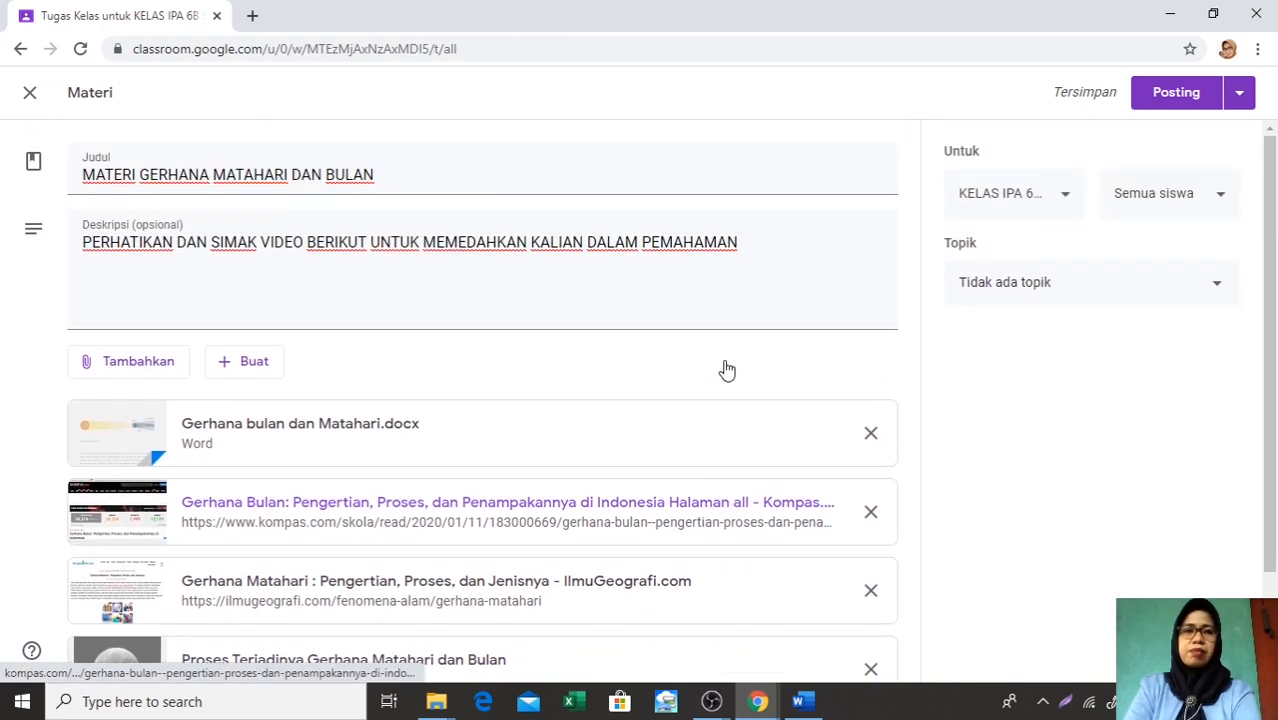
{"action": "left_click", "coordinate": [1219, 289]}
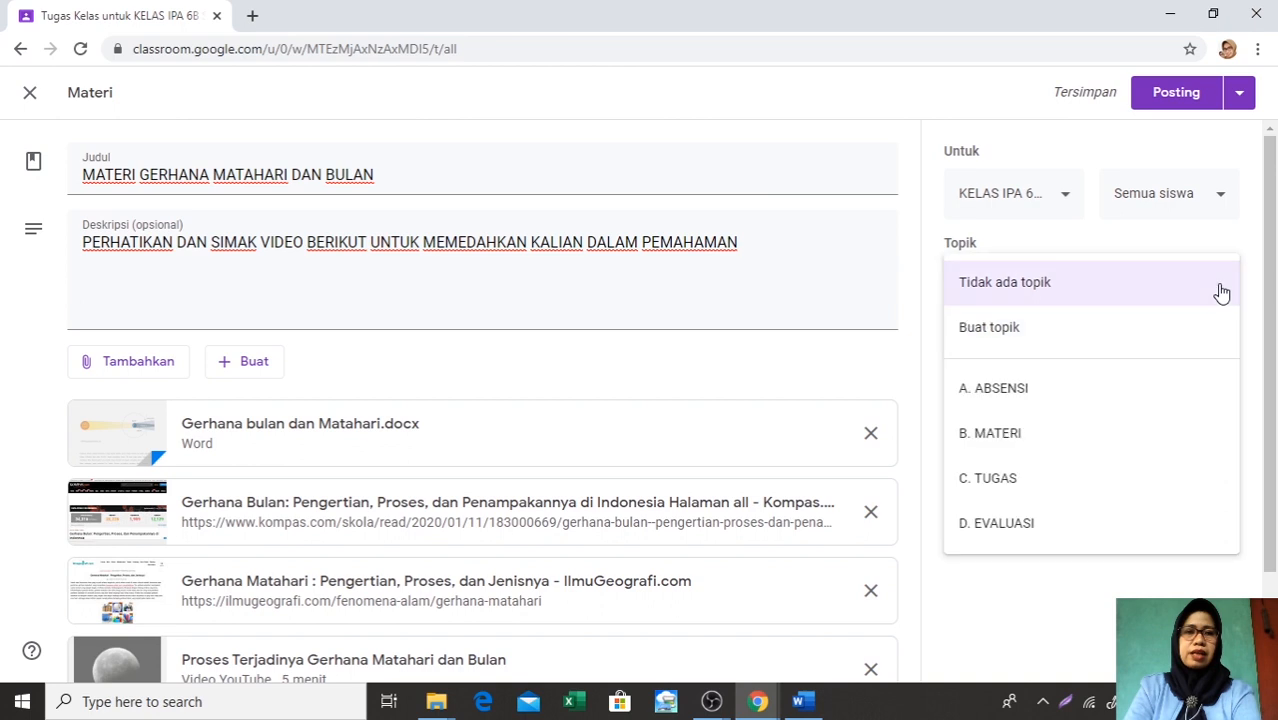
{"action": "left_click", "coordinate": [1022, 436]}
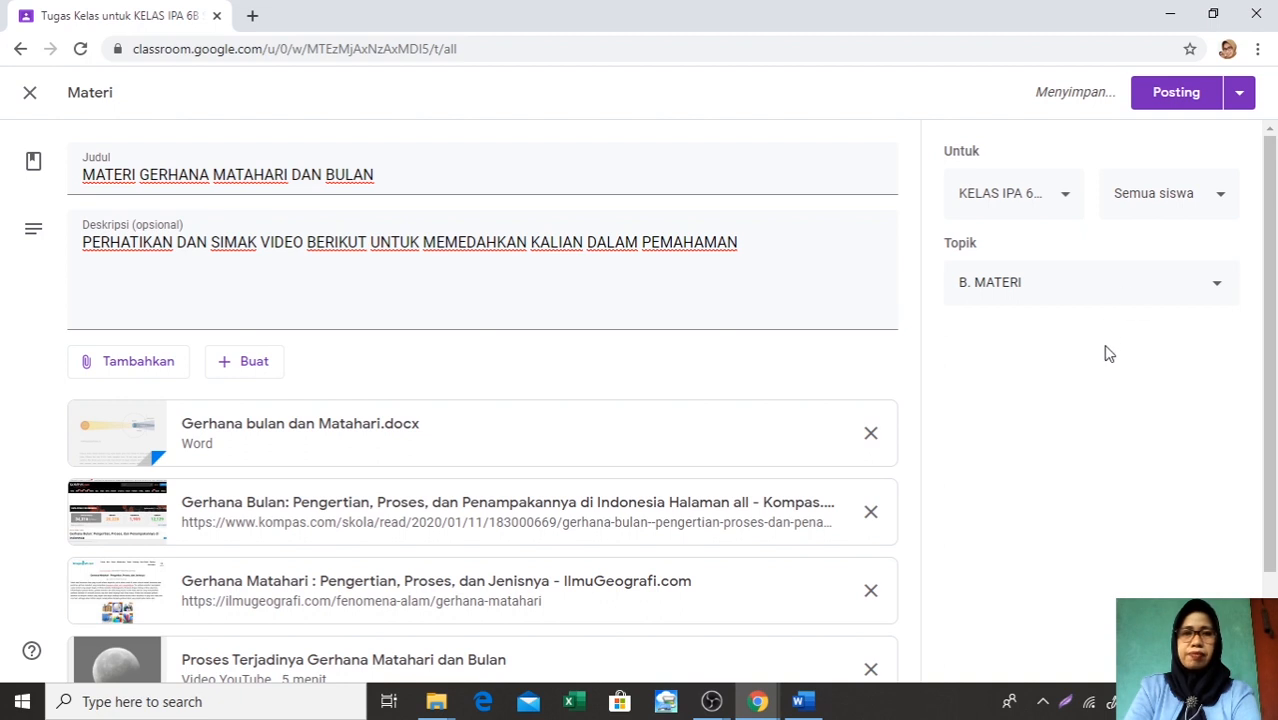
{"action": "left_click", "coordinate": [1172, 102]}
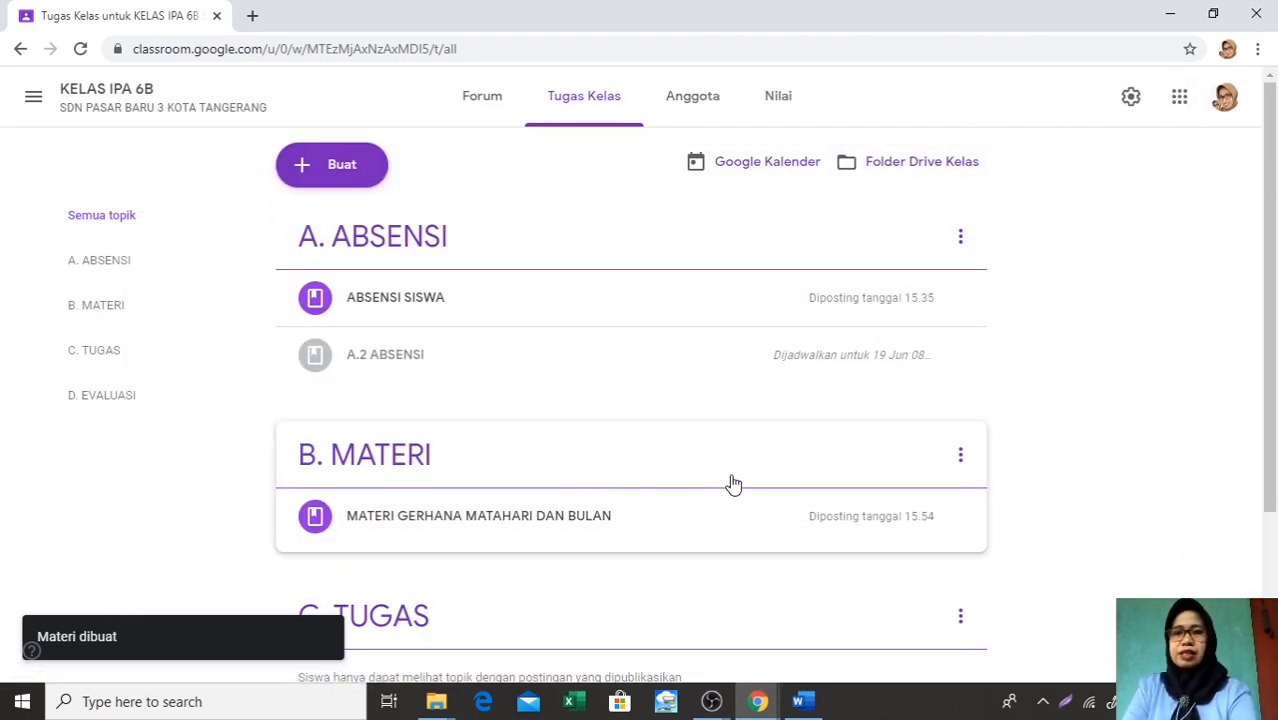
Start creating a new question (Pertanyaan) in the class's Tugas Kelas
{"action": "scroll", "coordinate": [733, 484], "scroll_direction": "down", "scroll_amount": 2}
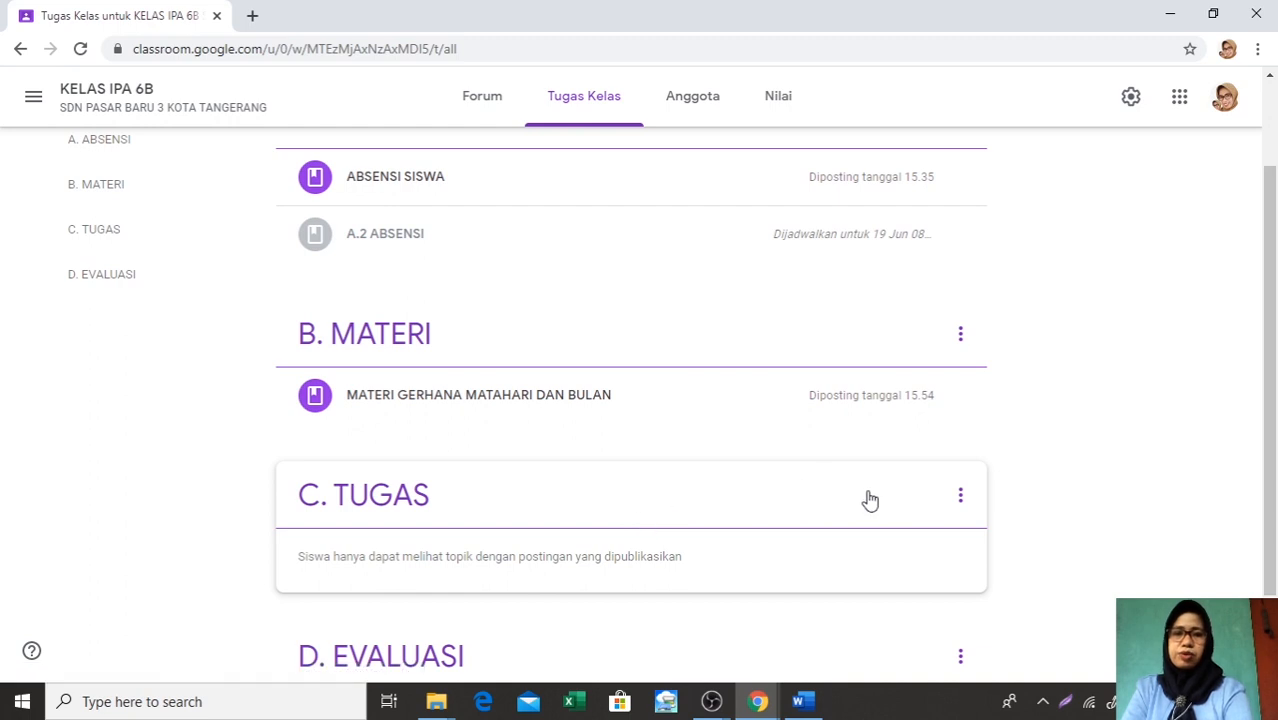
{"action": "scroll", "coordinate": [710, 493], "scroll_direction": "up", "scroll_amount": 2}
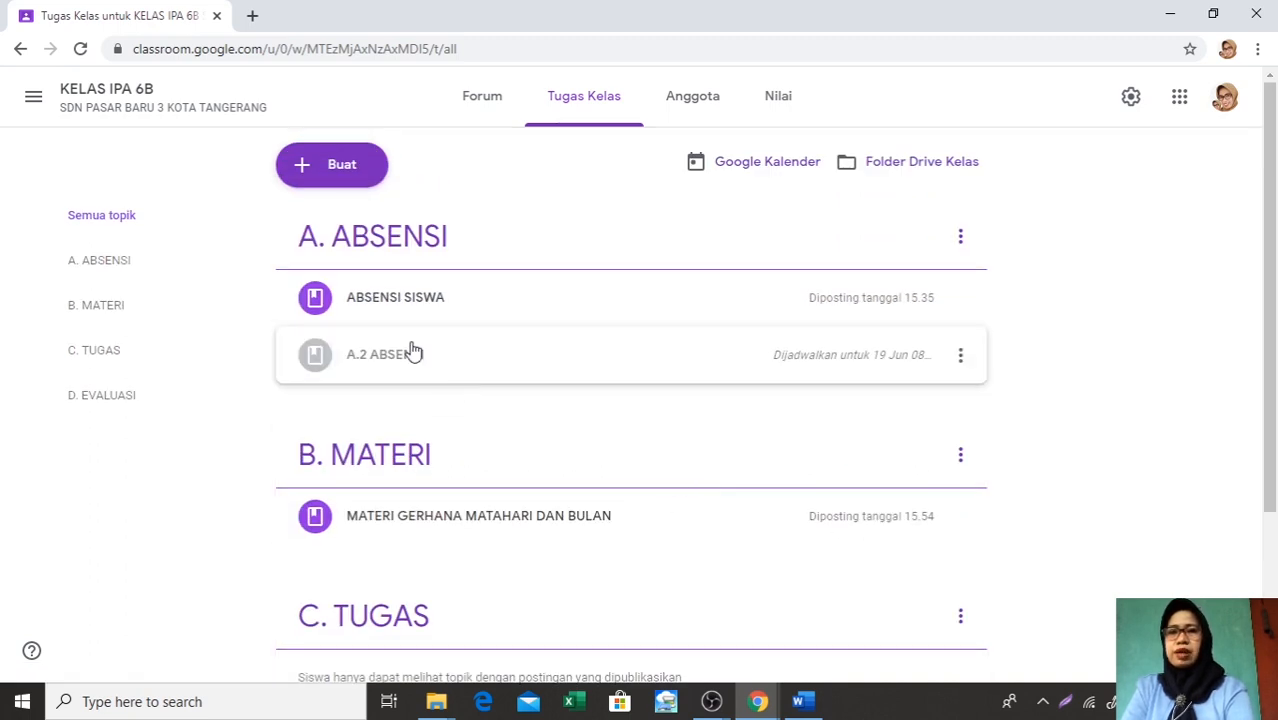
{"action": "left_click", "coordinate": [306, 172]}
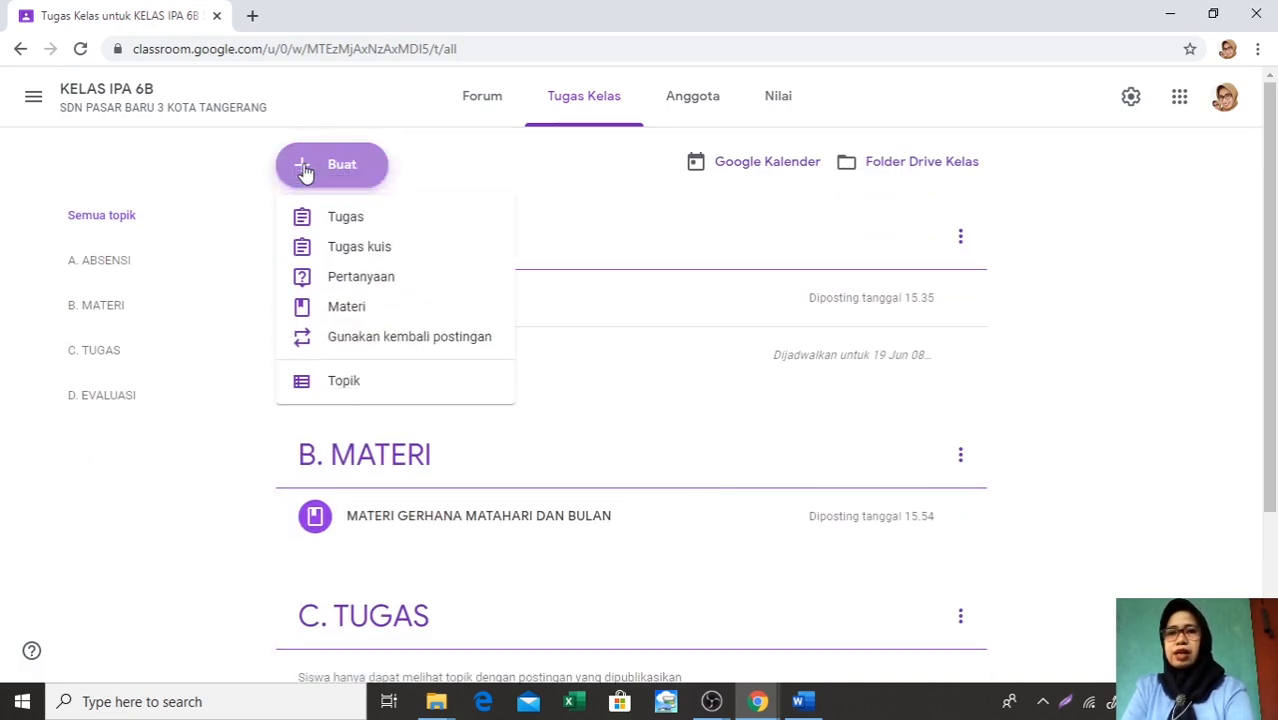
{"action": "left_click", "coordinate": [361, 285]}
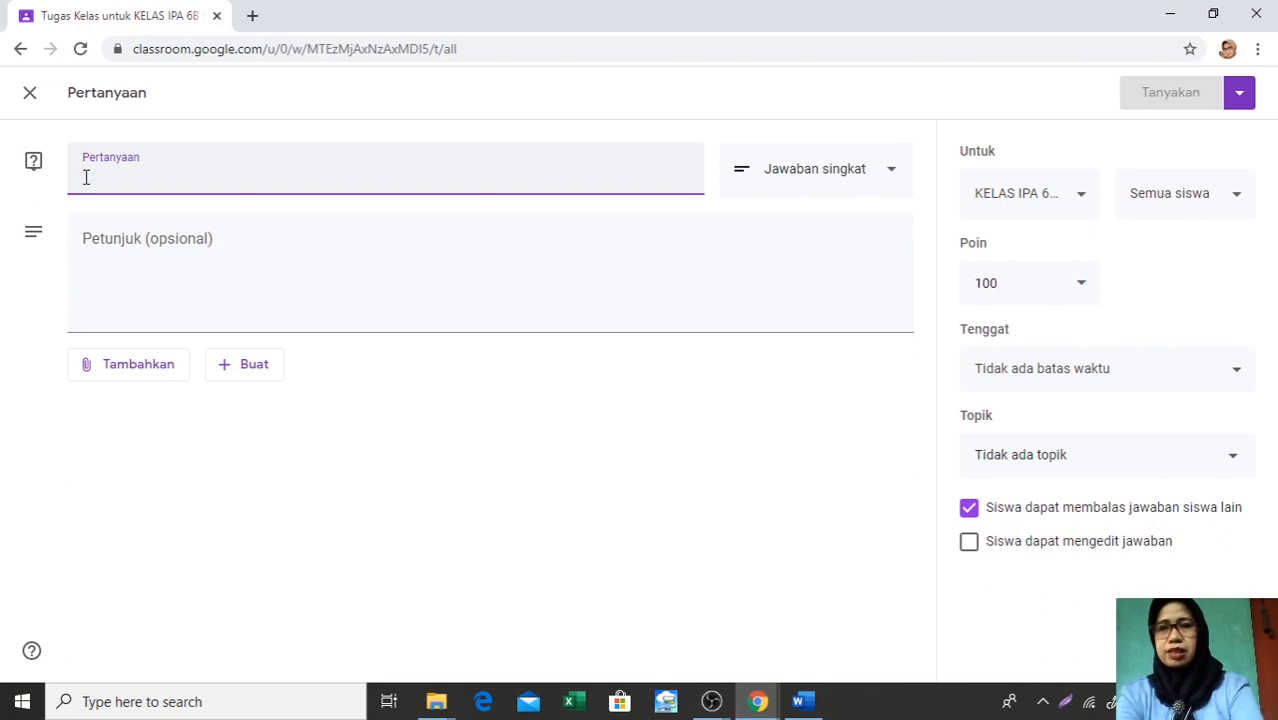
{"action": "type", "text": "PE"}
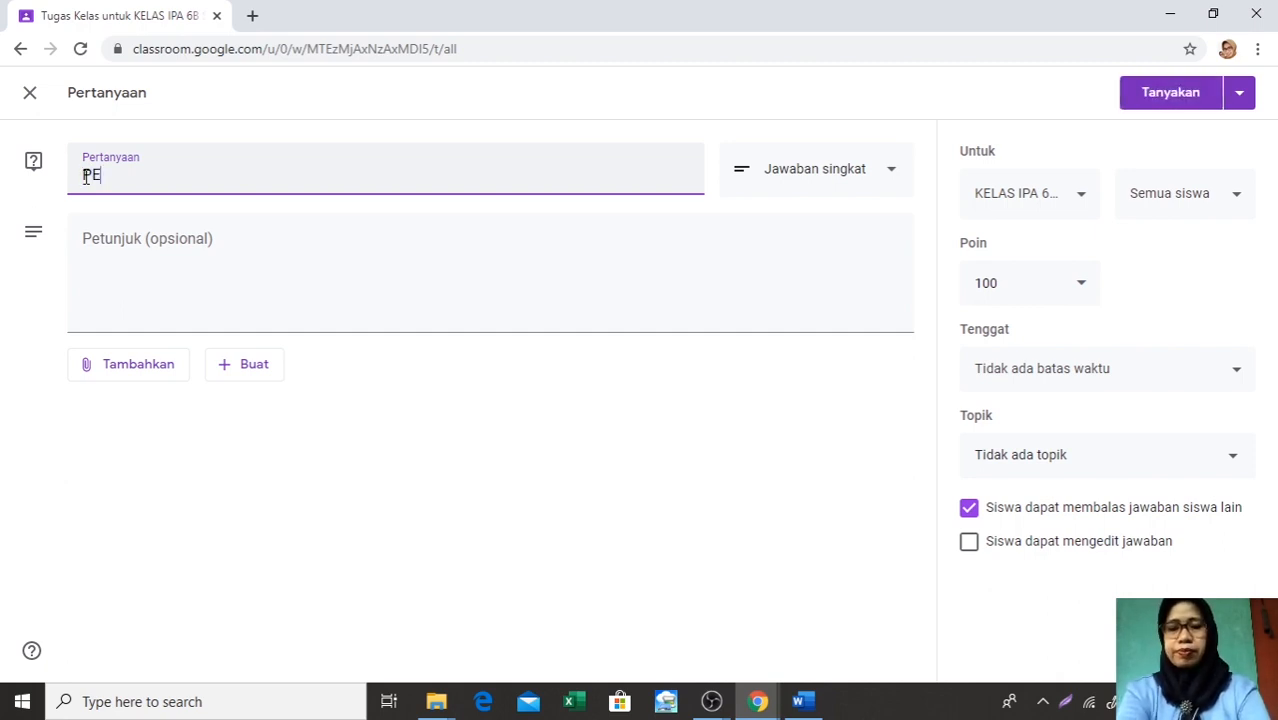
{"action": "type", "text": "RTANYAAN"}
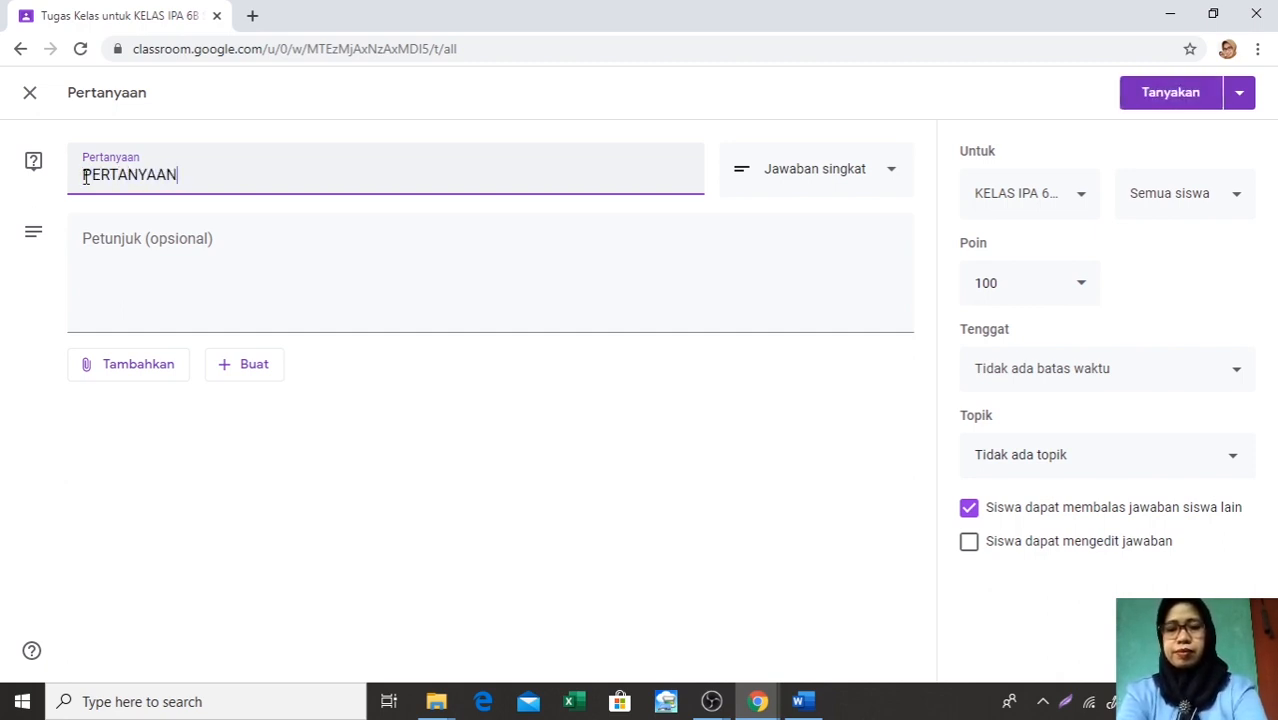
{"action": "type", "text": " SINGKAT"}
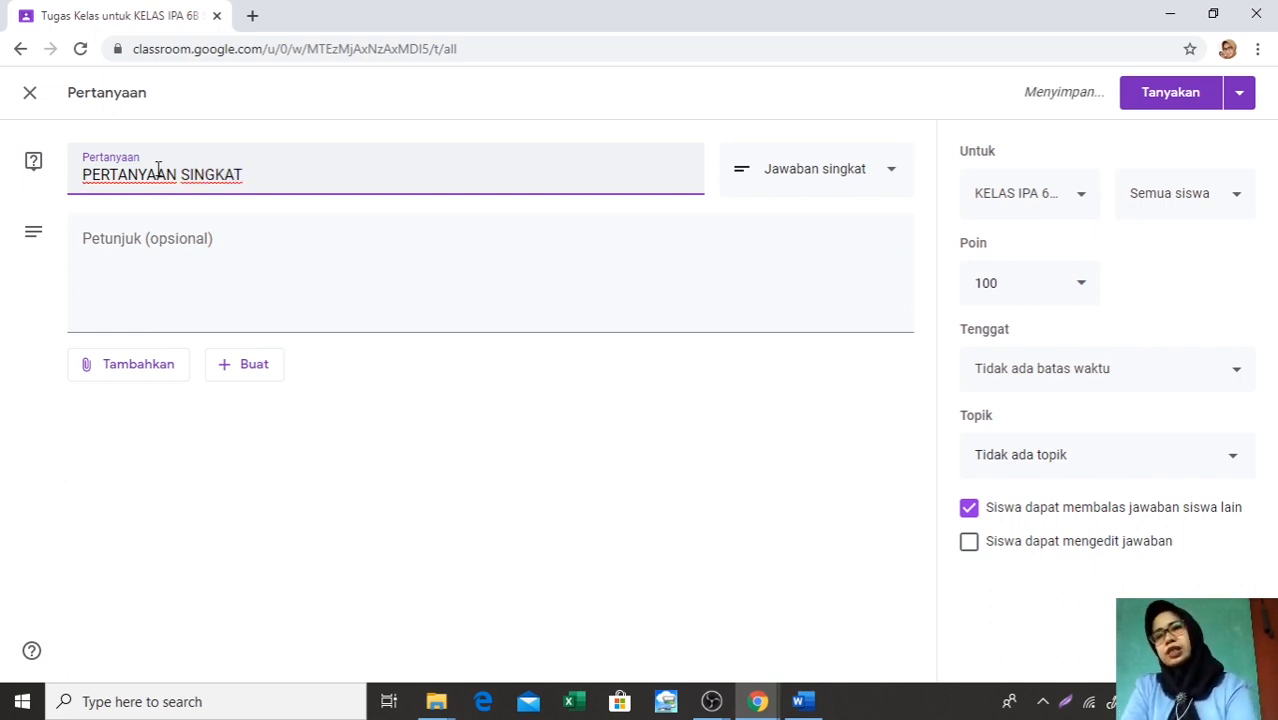
{"action": "left_click", "coordinate": [87, 242]}
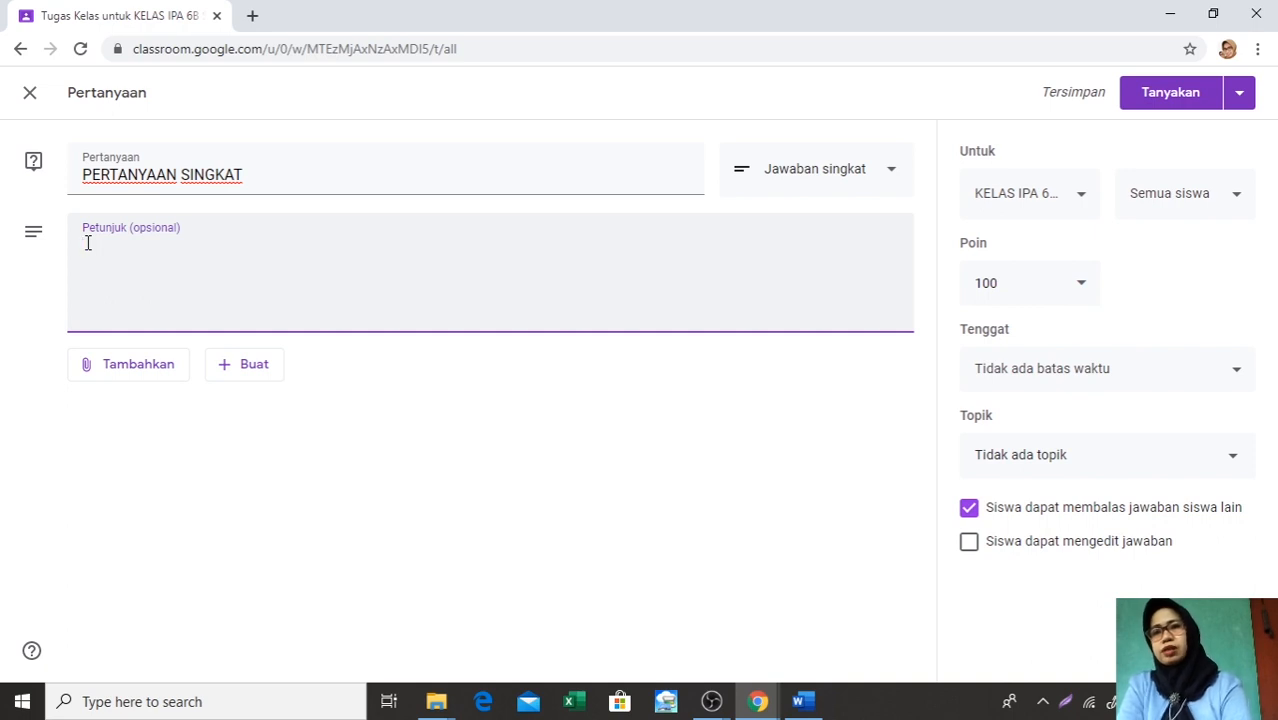
{"action": "left_click", "coordinate": [265, 173]}
{"action": "key", "text": "BackSpace"}
{"action": "key", "text": "BackSpace"}
{"action": "key", "text": "BackSpace"}
{"action": "key", "text": "BackSpace"}
{"action": "key", "text": "BackSpace"}
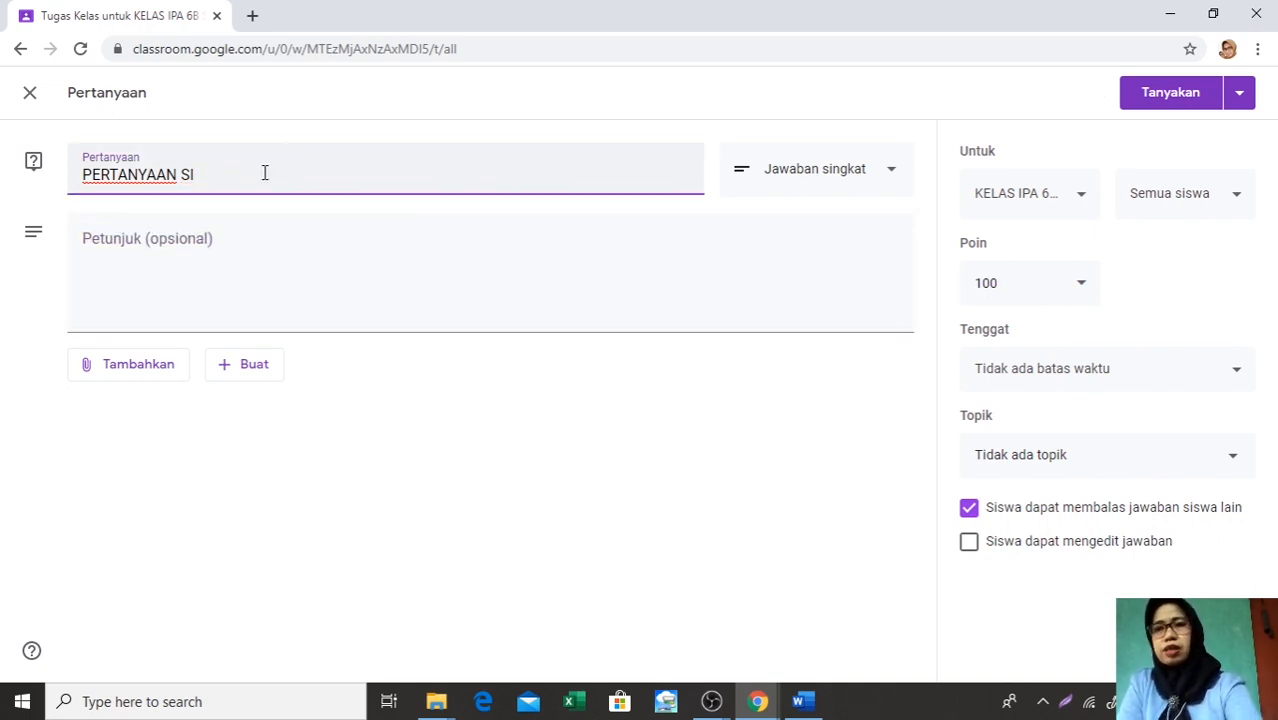
{"action": "key", "text": "BackSpace"}
{"action": "key", "text": "BackSpace"}
{"action": "key", "text": "BackSpace"}
{"action": "key", "text": "BackSpace"}
{"action": "key", "text": "BackSpace"}
{"action": "key", "text": "BackSpace"}
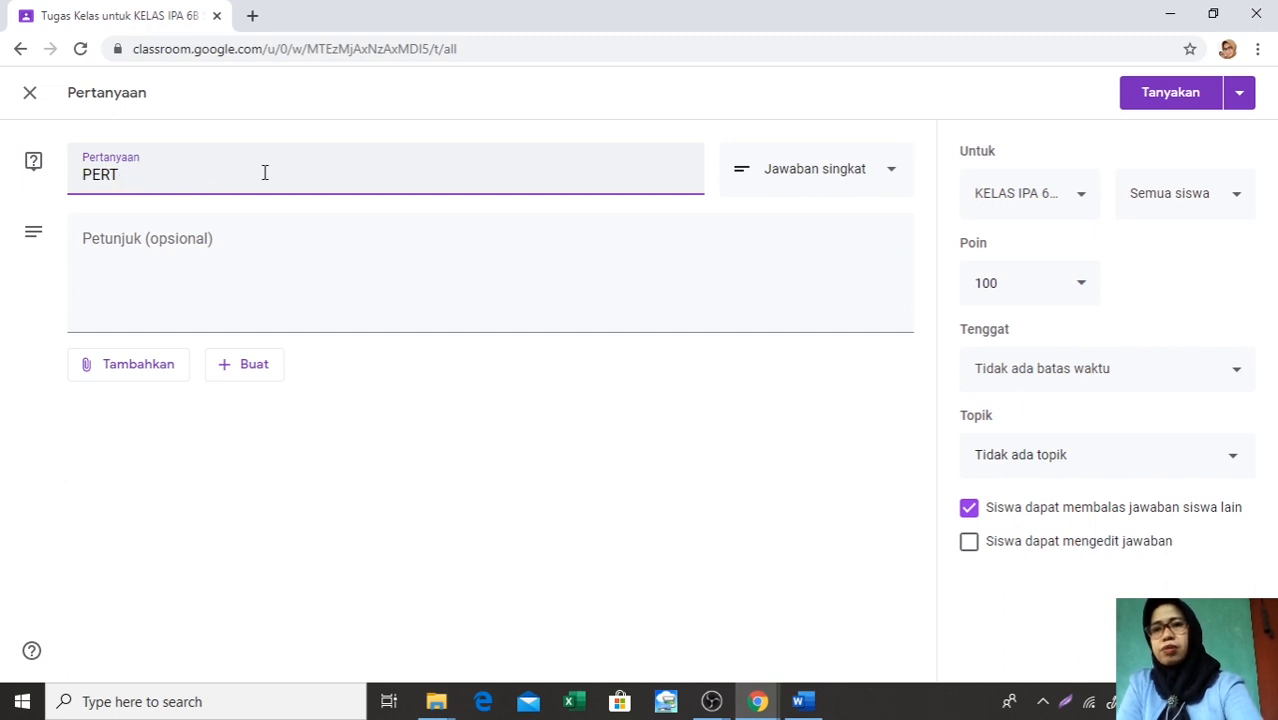
{"action": "key", "text": "BackSpace"}
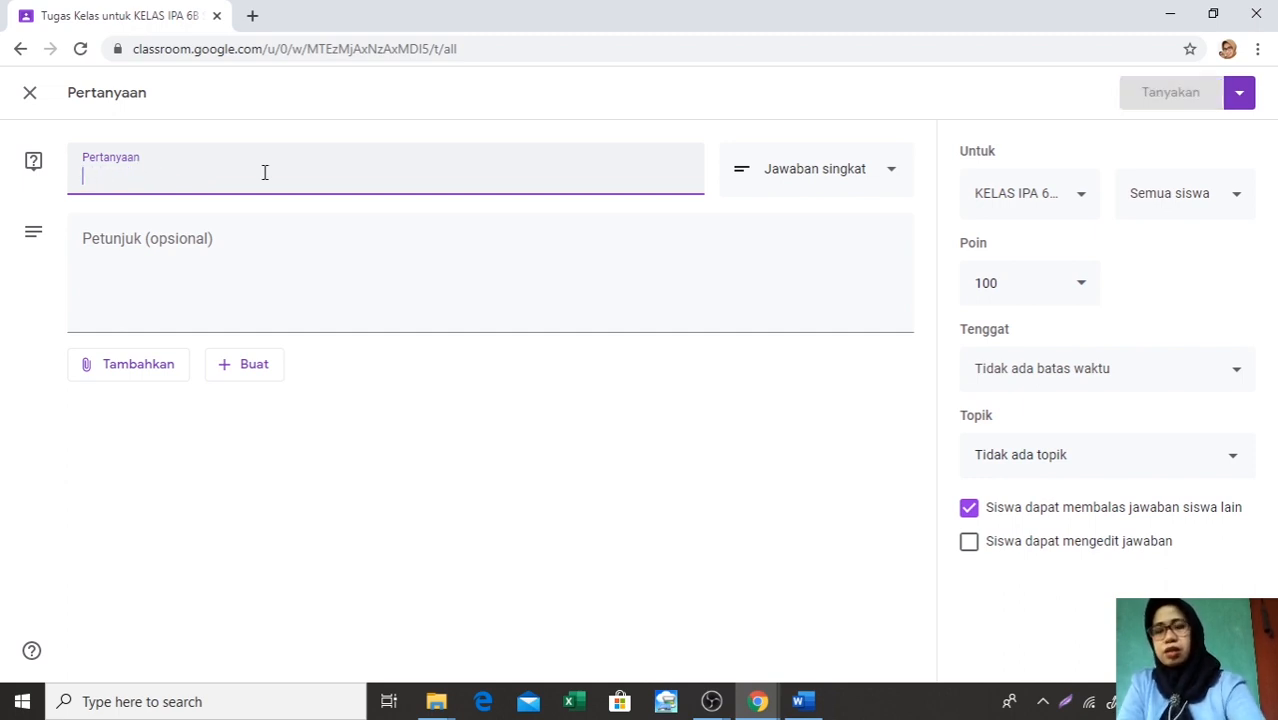
Enter JAWABLAH PERTANYAAN BERIKUT DENGAN SINGKAT as the question's title
{"action": "type", "text": "JAWA"}
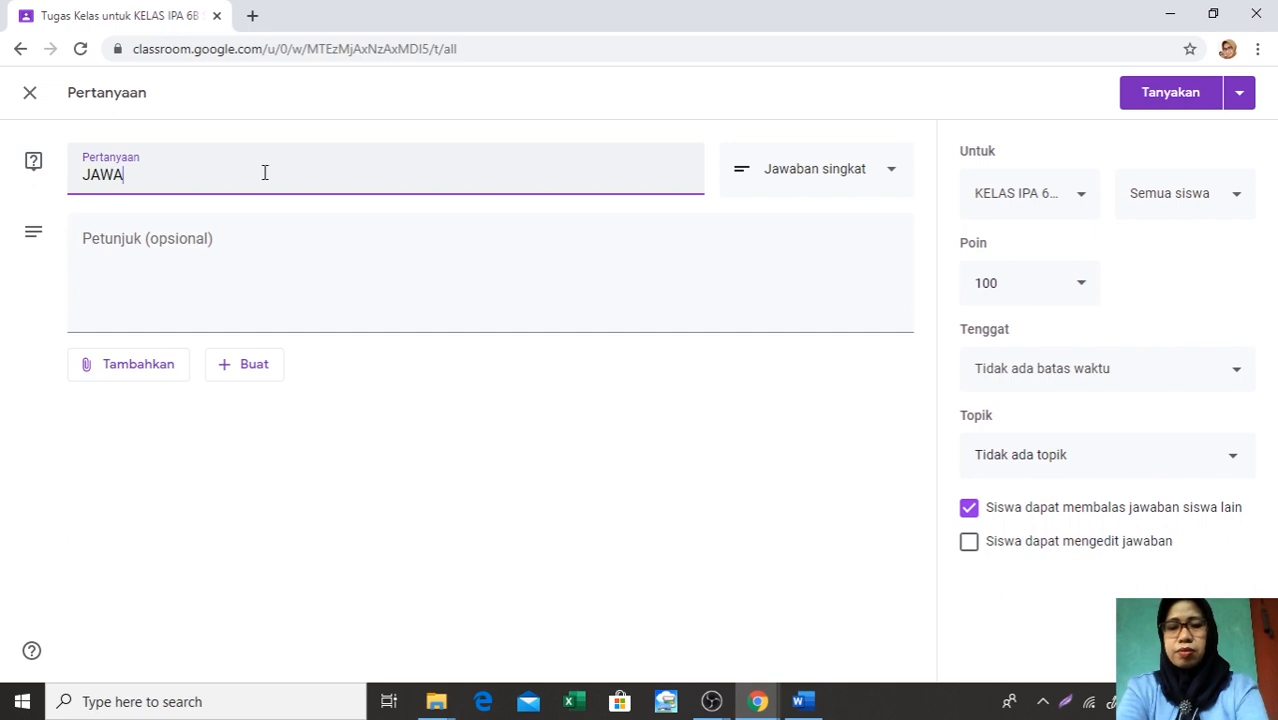
{"action": "type", "text": "BLAH PE"}
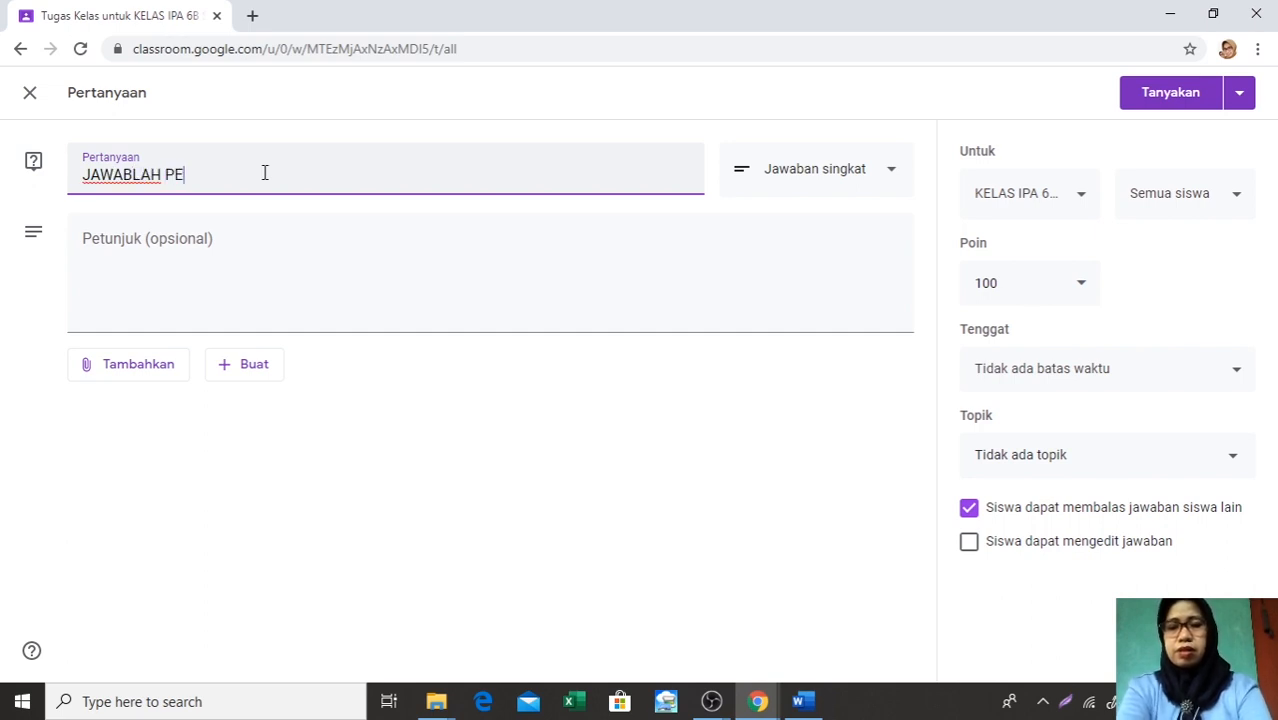
{"action": "type", "text": "RTANYAAN"}
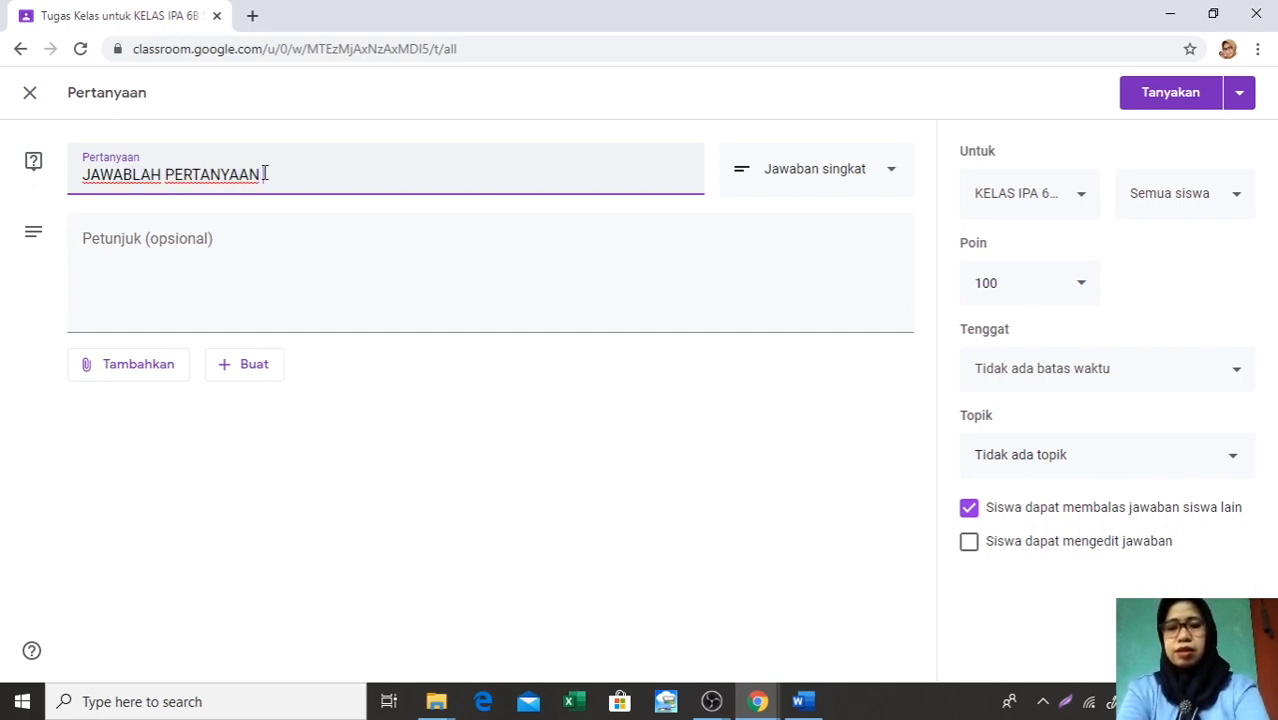
{"action": "type", "text": " BERI"}
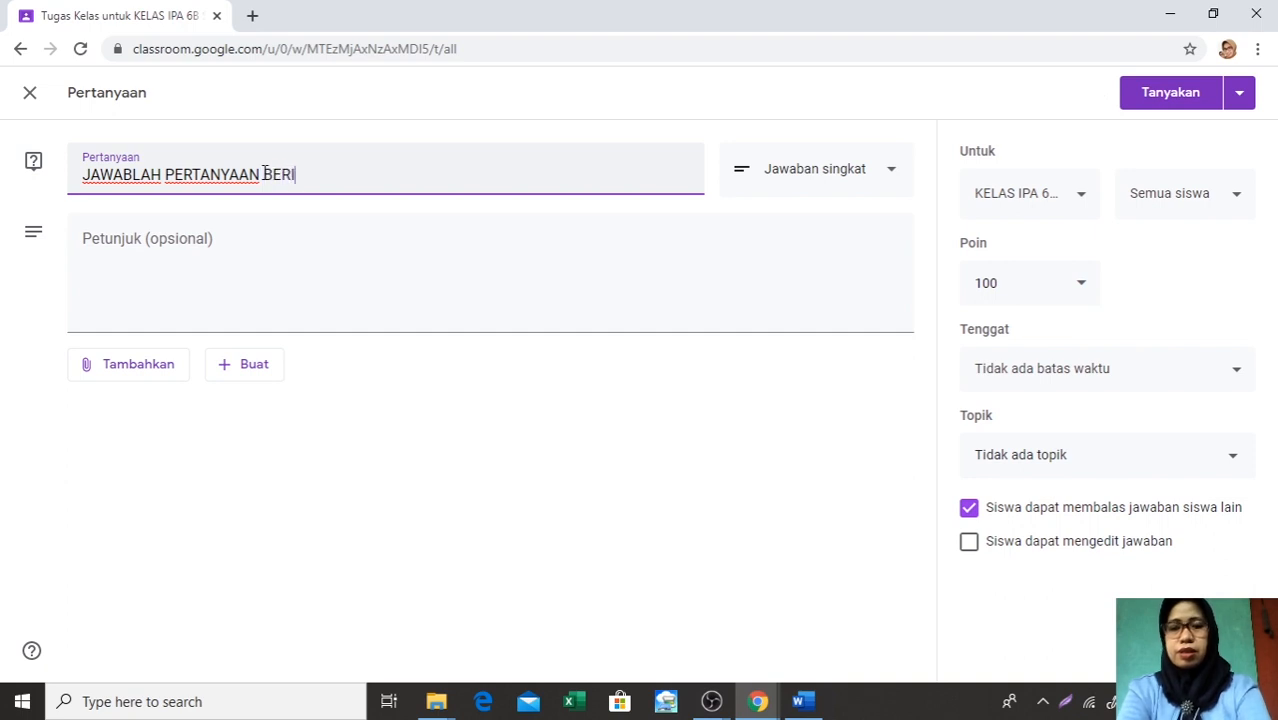
{"action": "type", "text": "KUT"}
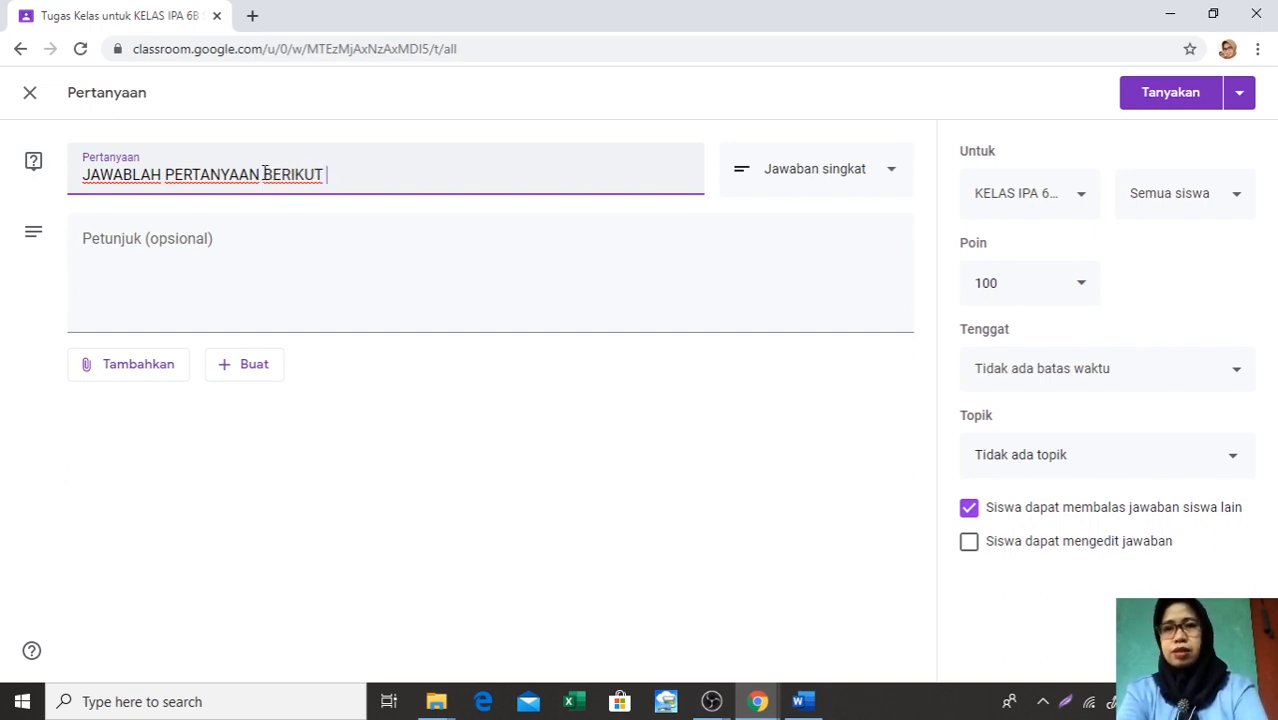
{"action": "type", "text": " DENGAN S"}
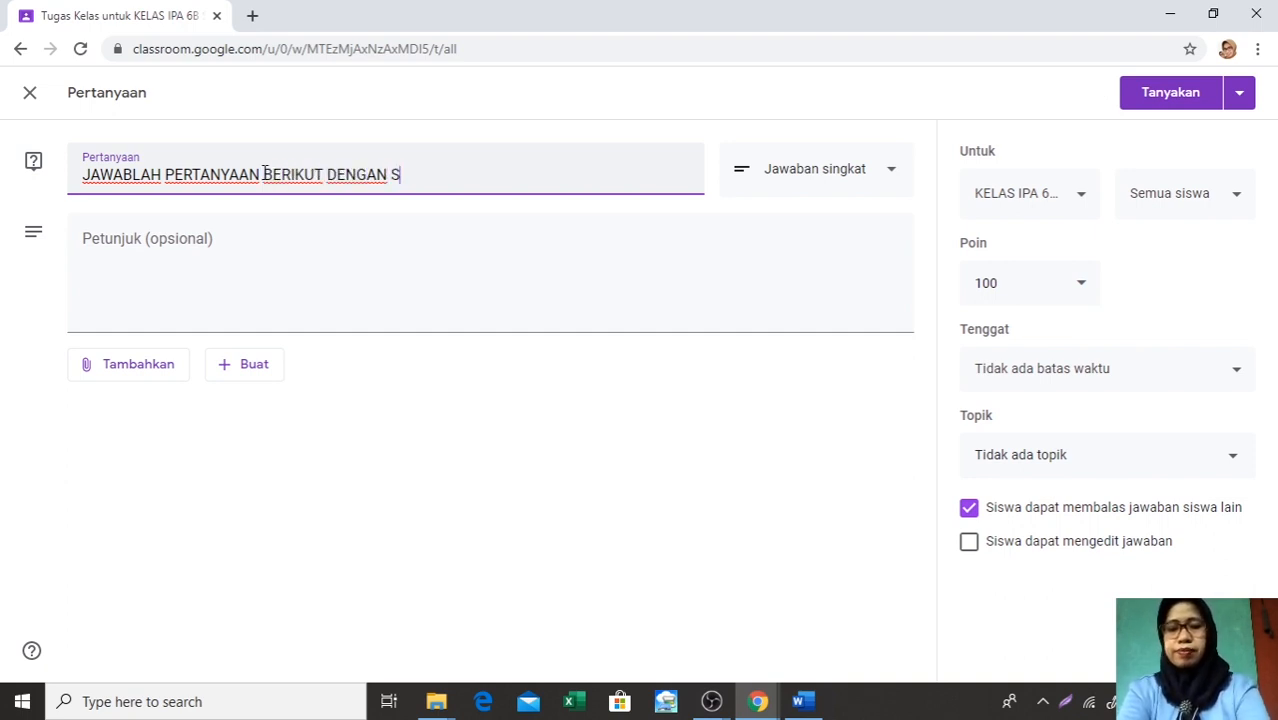
{"action": "type", "text": "INGKAT"}
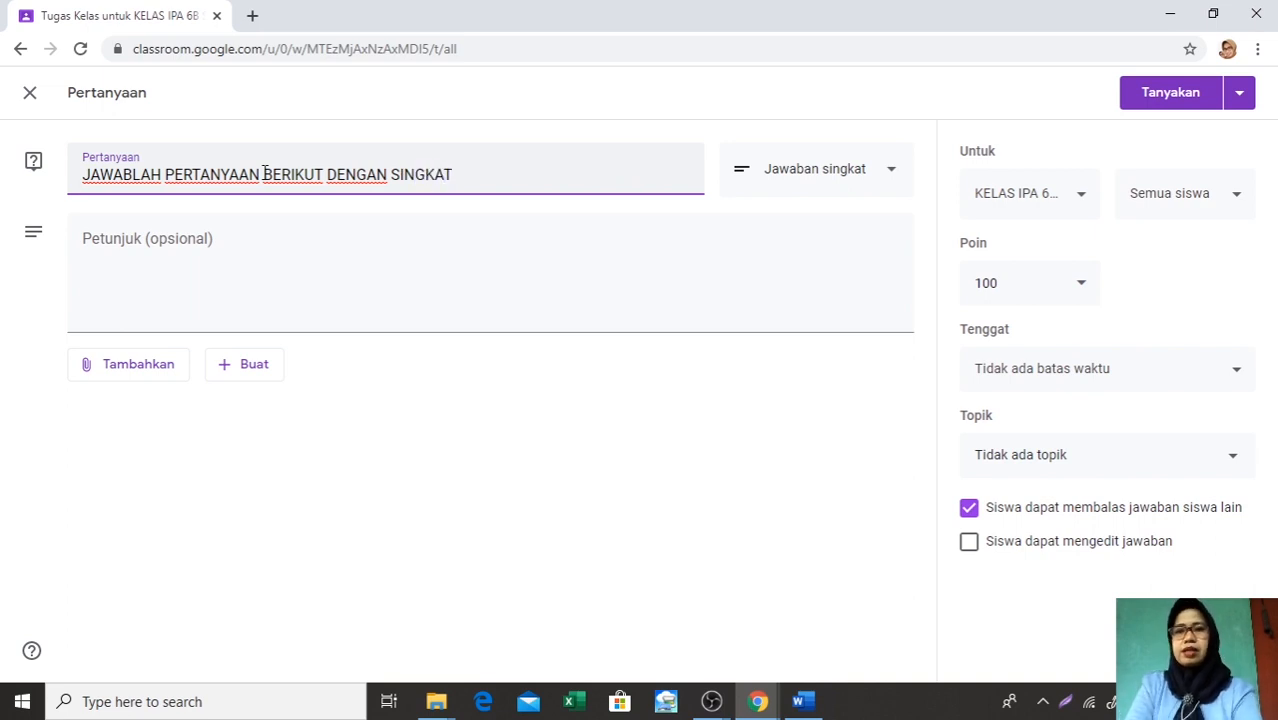
Begin the question's instructions with APA YANG KALIAN KETAHUI TENTANG GERHANA BULAN DAN GERHANA MATAHA
{"action": "left_click", "coordinate": [88, 242]}
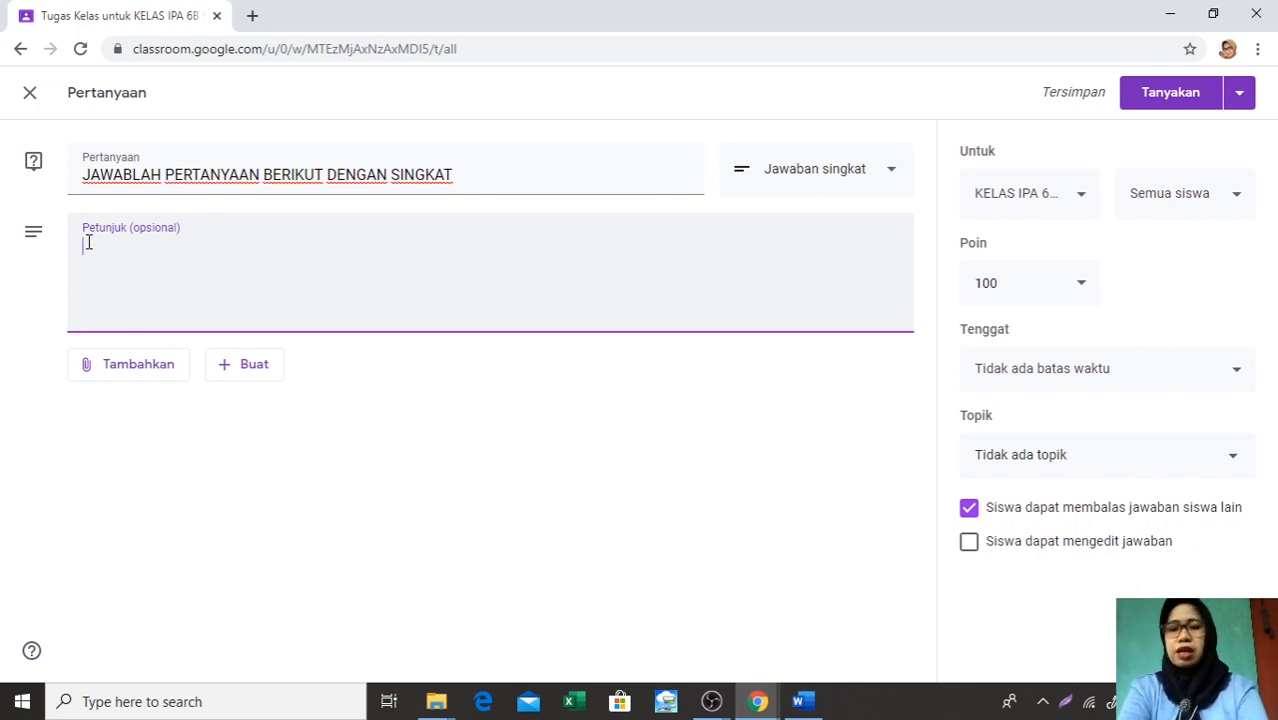
{"action": "type", "text": "APA YANG "}
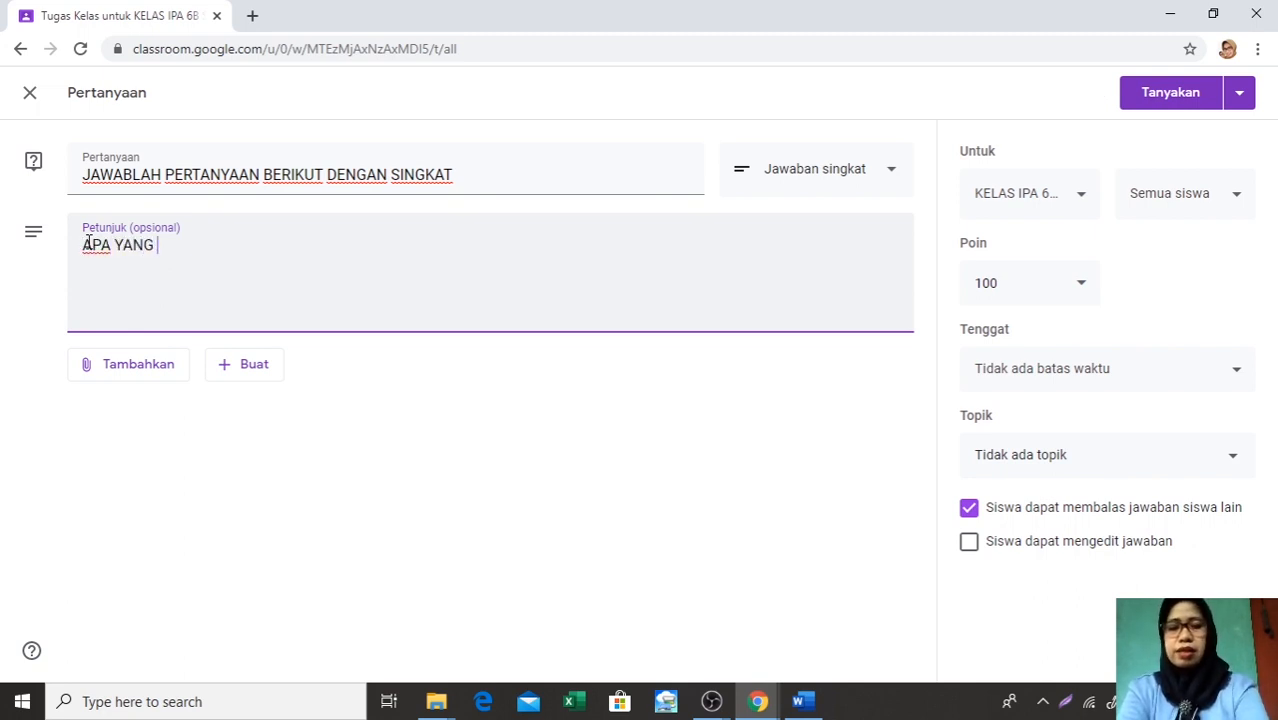
{"action": "type", "text": "KALIN"}
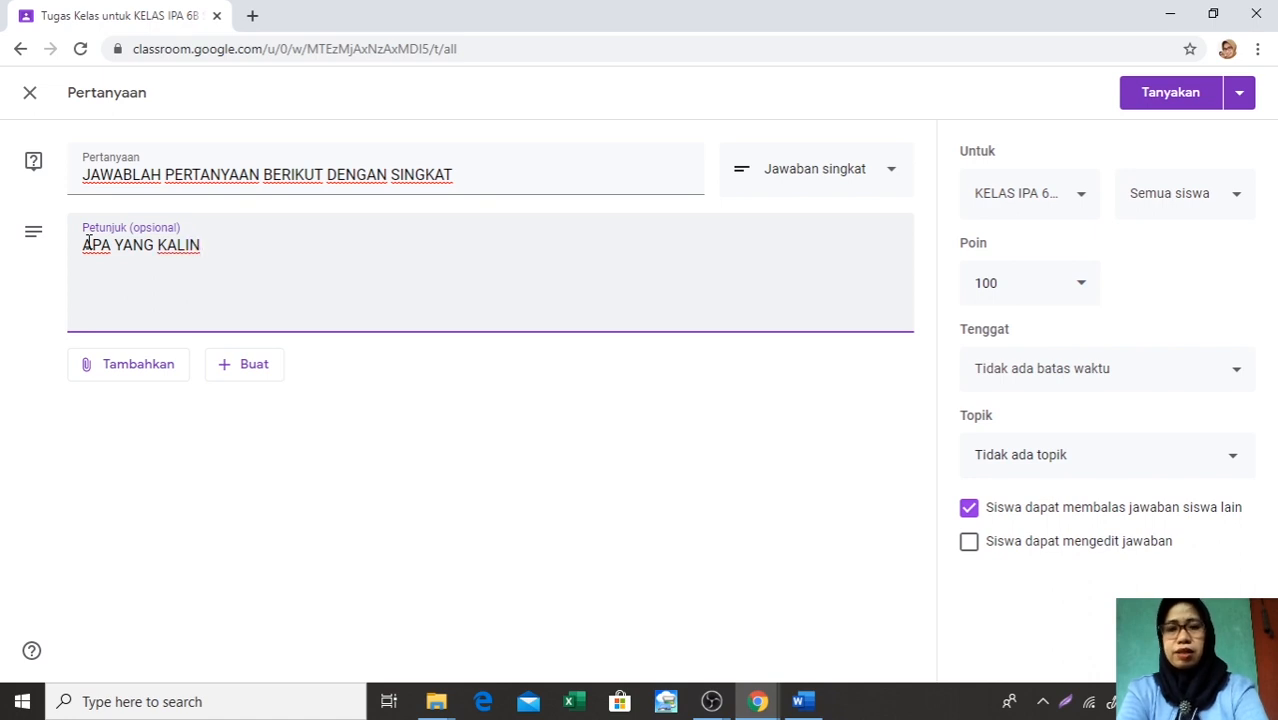
{"action": "key", "text": "BackSpace"}
{"action": "type", "text": "AN K"}
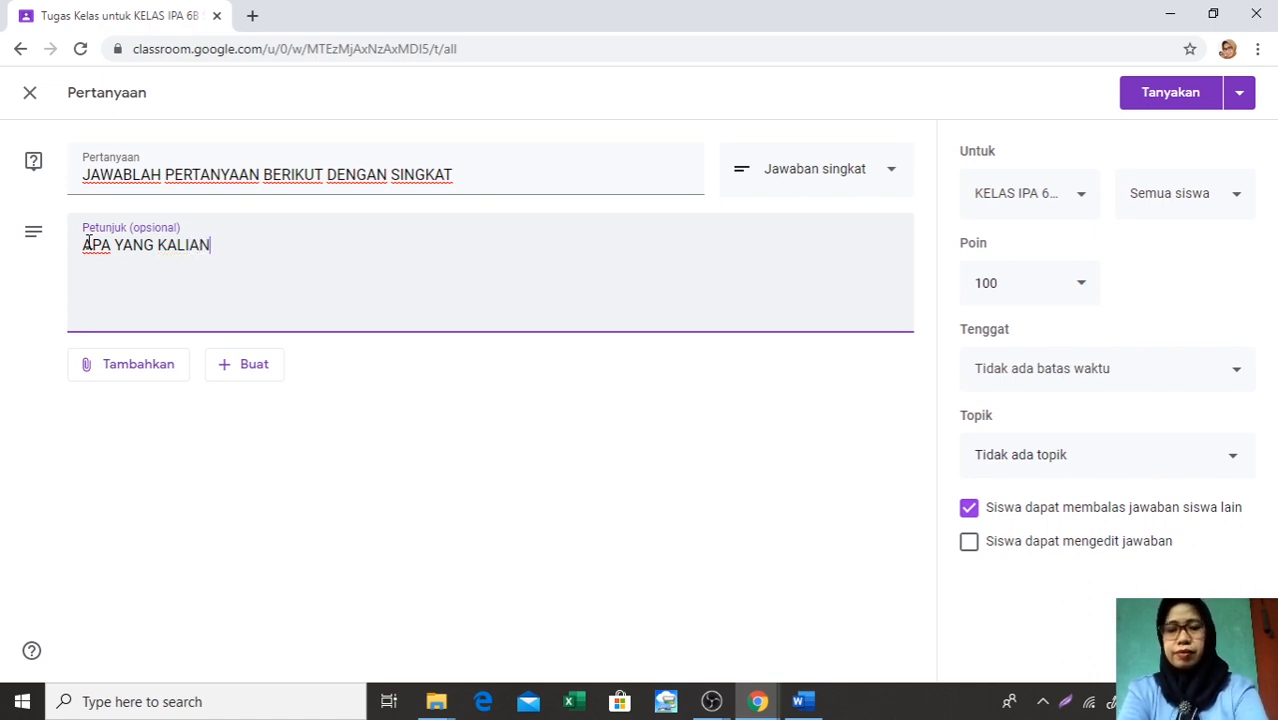
{"action": "type", "text": "ETA"}
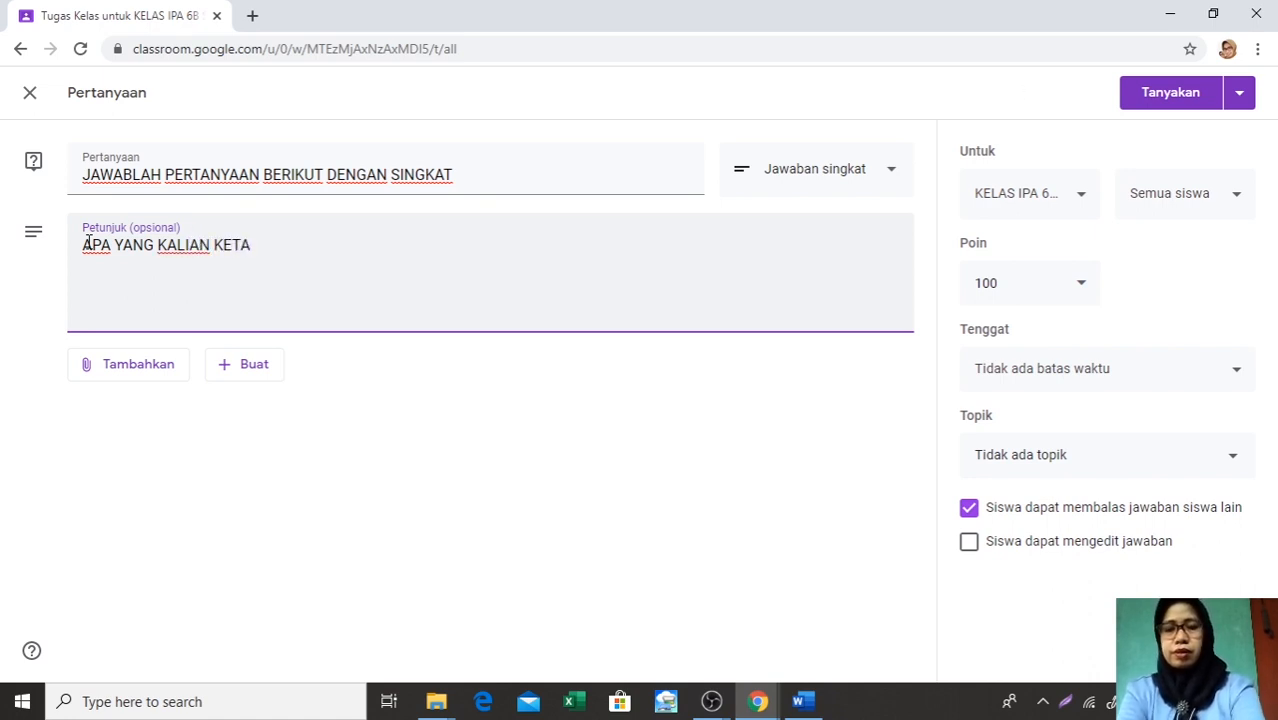
{"action": "type", "text": "HU"}
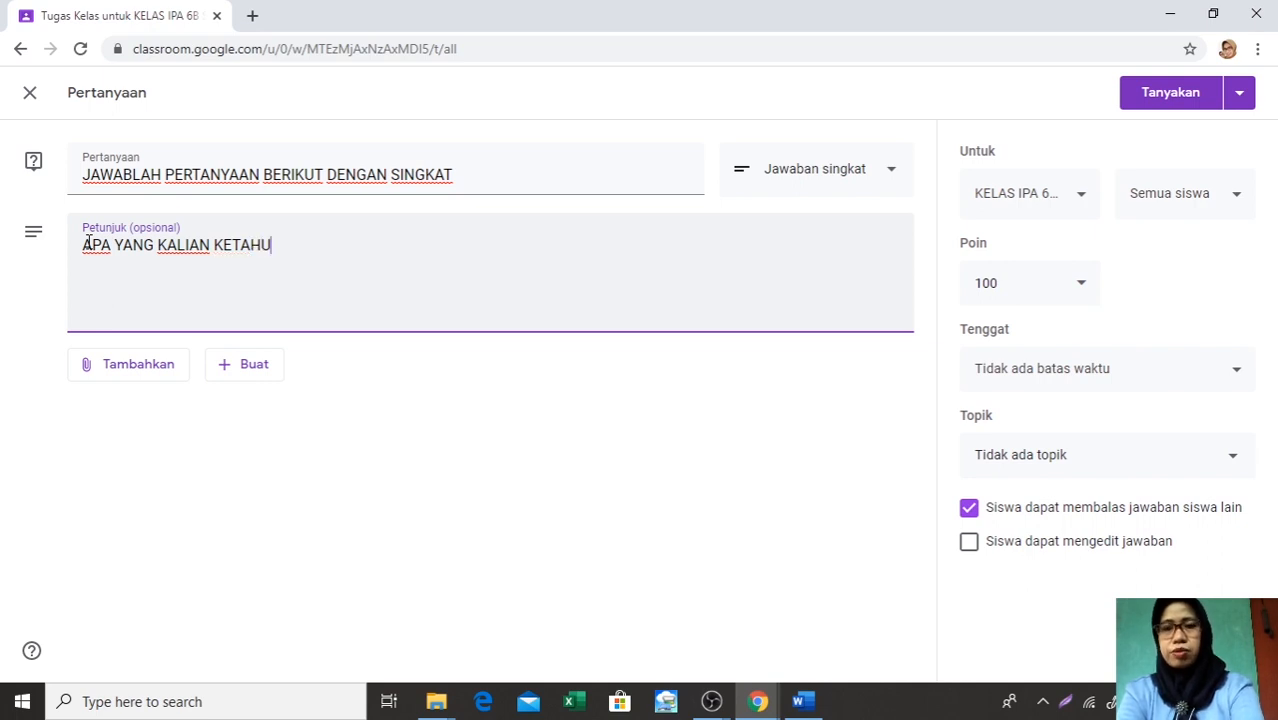
{"action": "type", "text": "I TENT"}
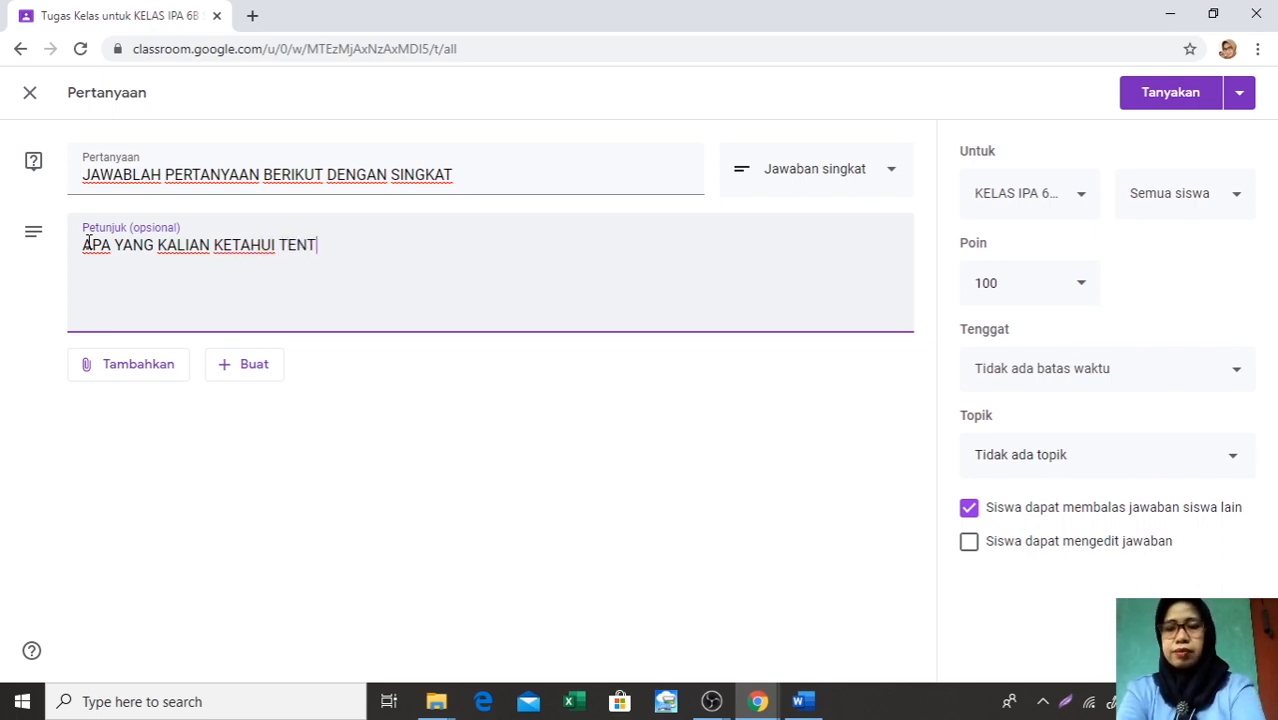
{"action": "type", "text": "ANG GERH"}
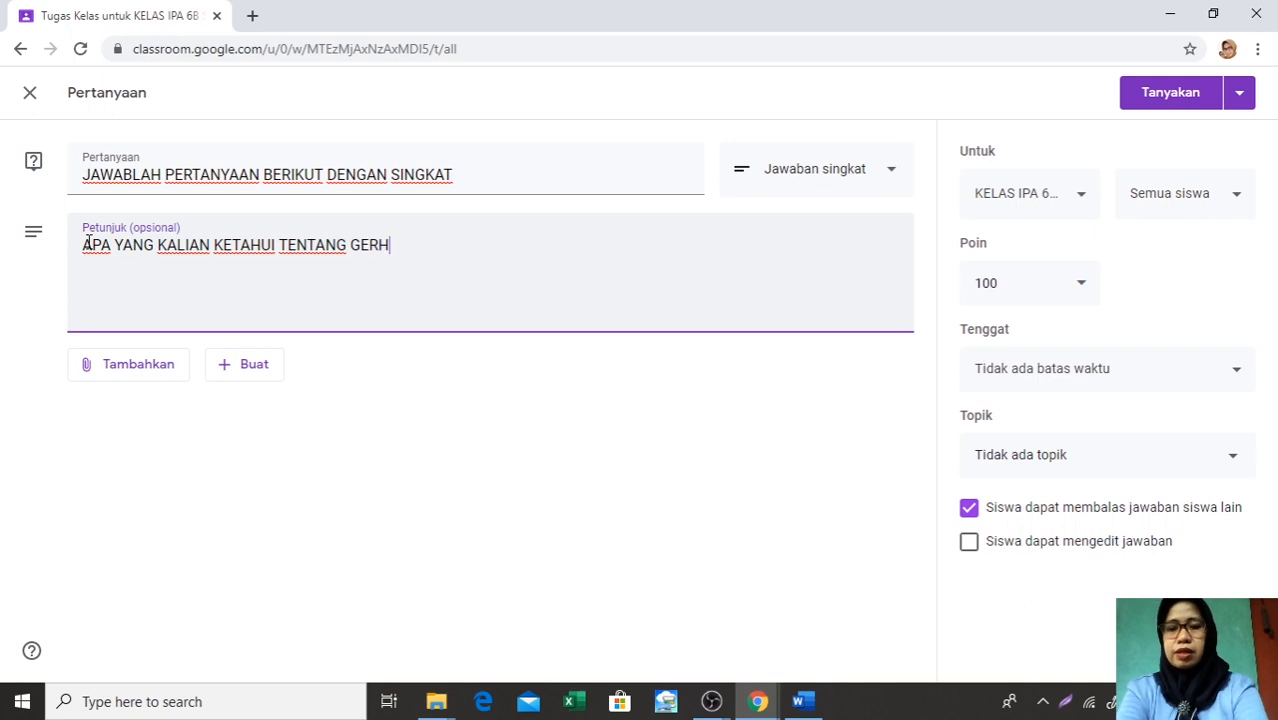
{"action": "type", "text": "ANA BULA"}
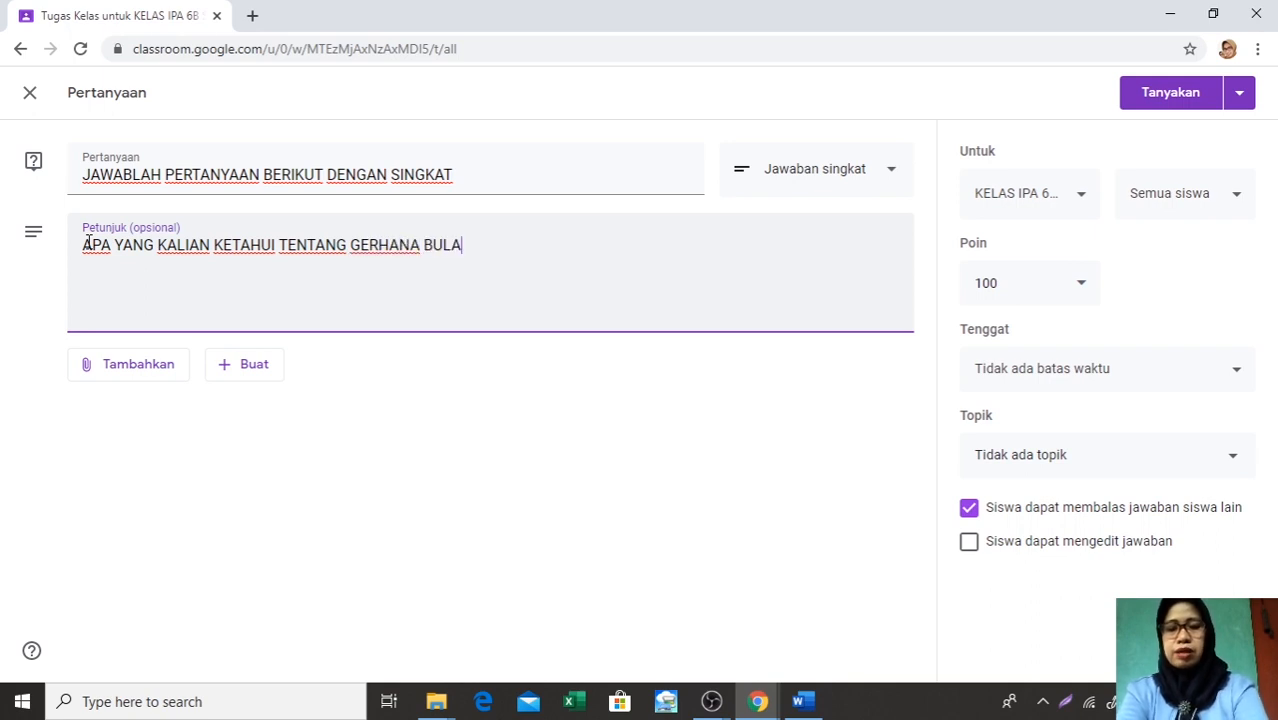
{"action": "type", "text": "N DAN GER"}
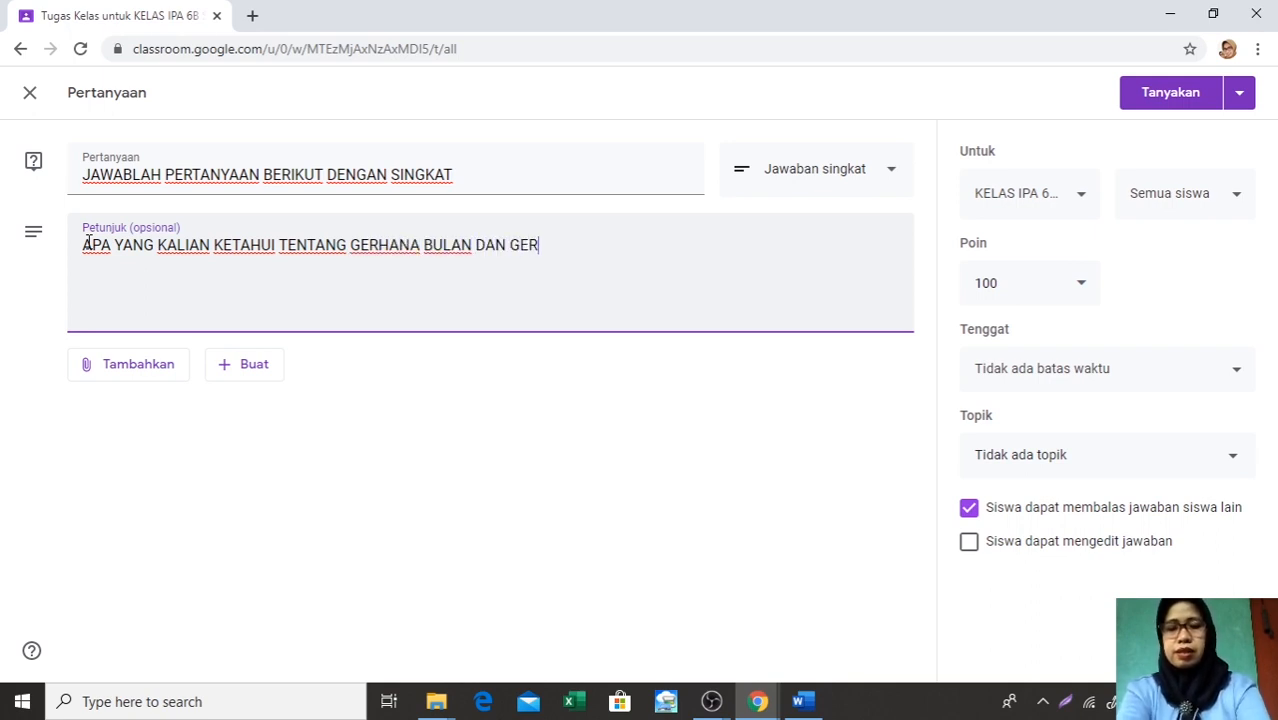
{"action": "type", "text": "HANA MA"}
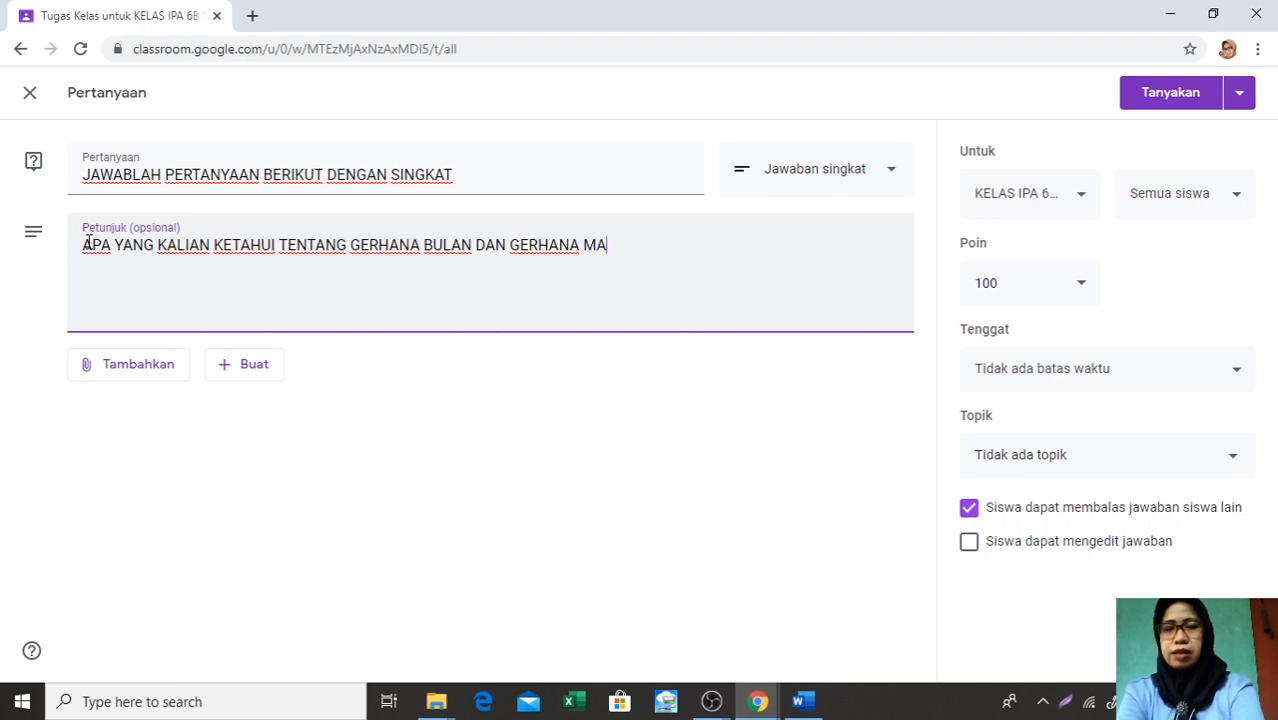
{"action": "type", "text": "TAHARI"}
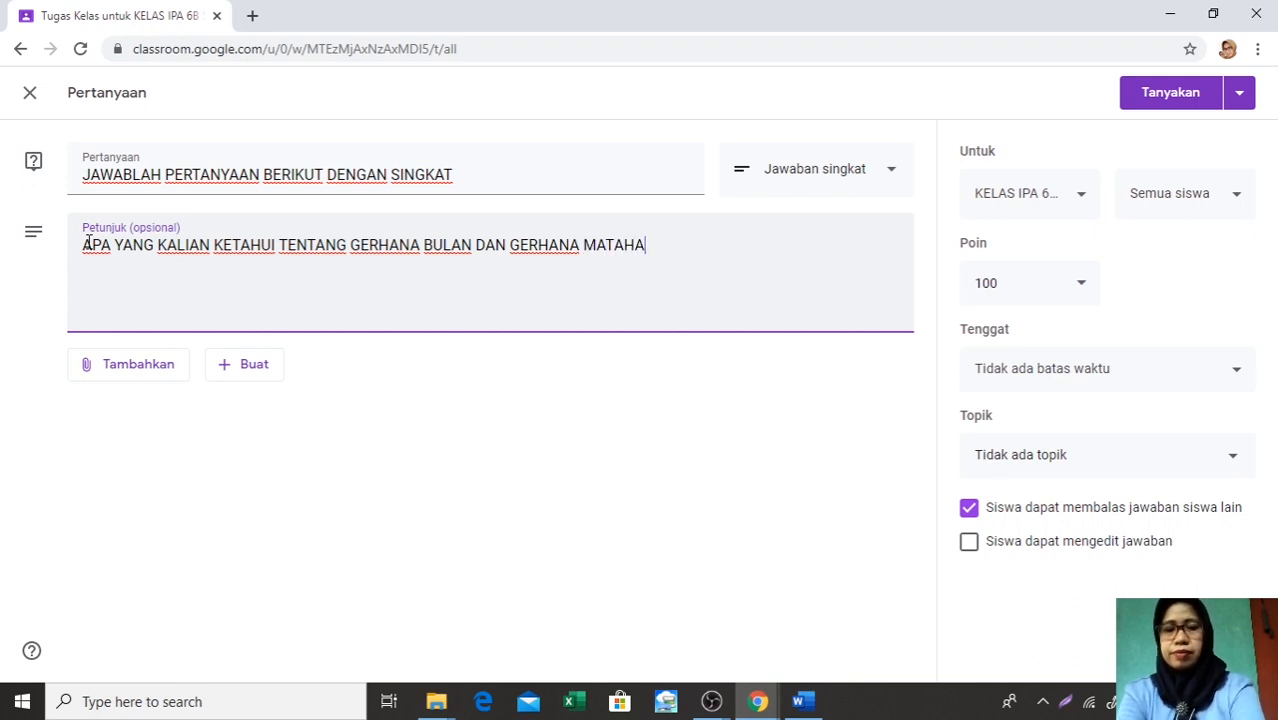
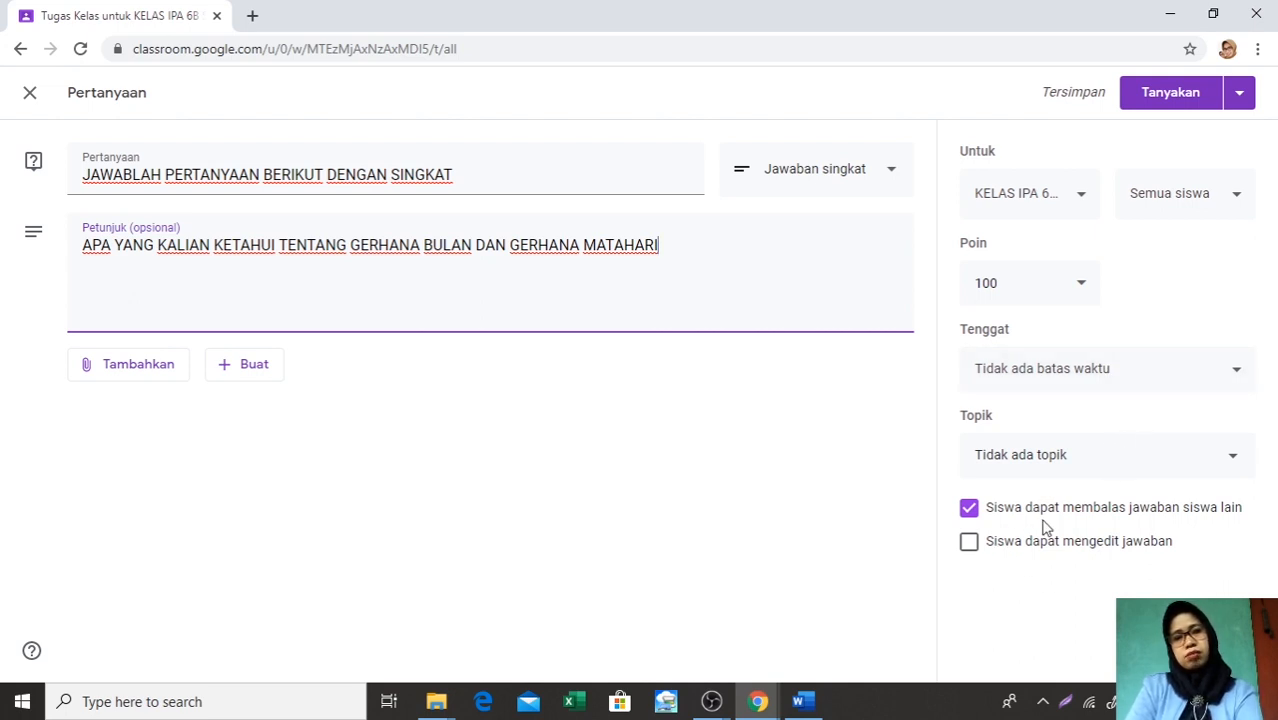
Disallow student replies to classmates' answers and allow students to edit their own answers to the question
{"action": "left_click", "coordinate": [969, 509]}
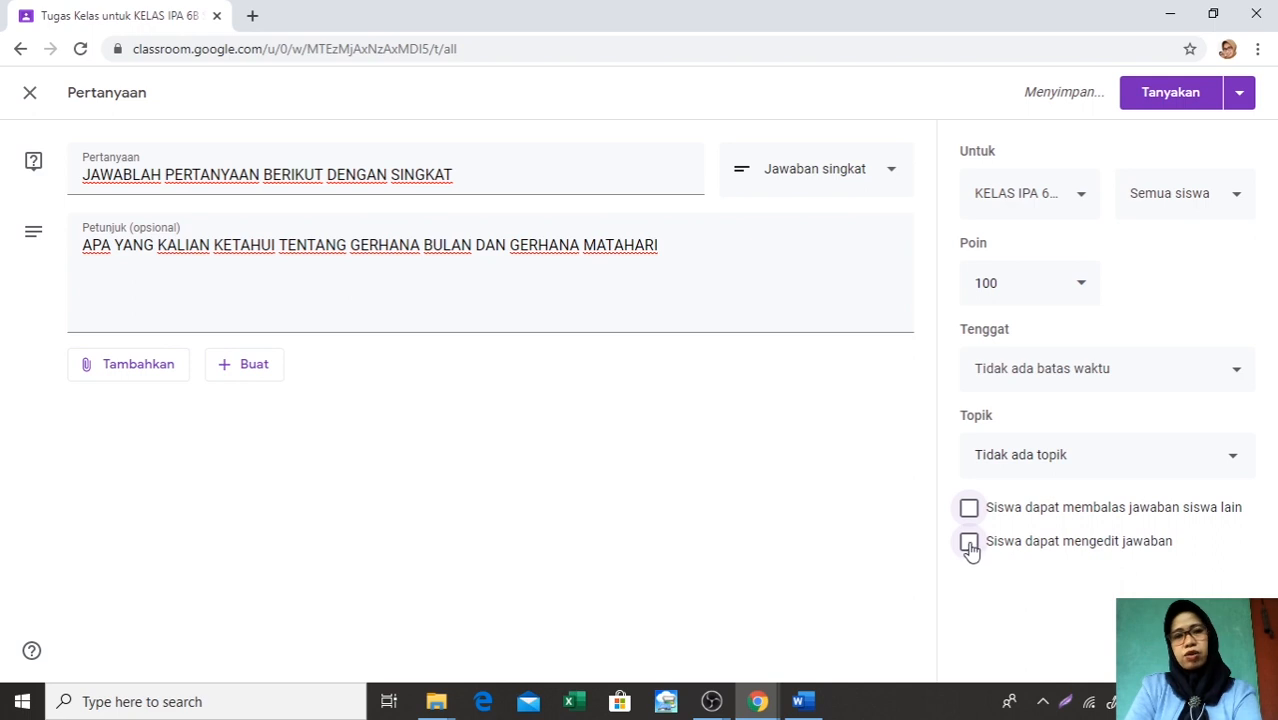
{"action": "left_click", "coordinate": [969, 542]}
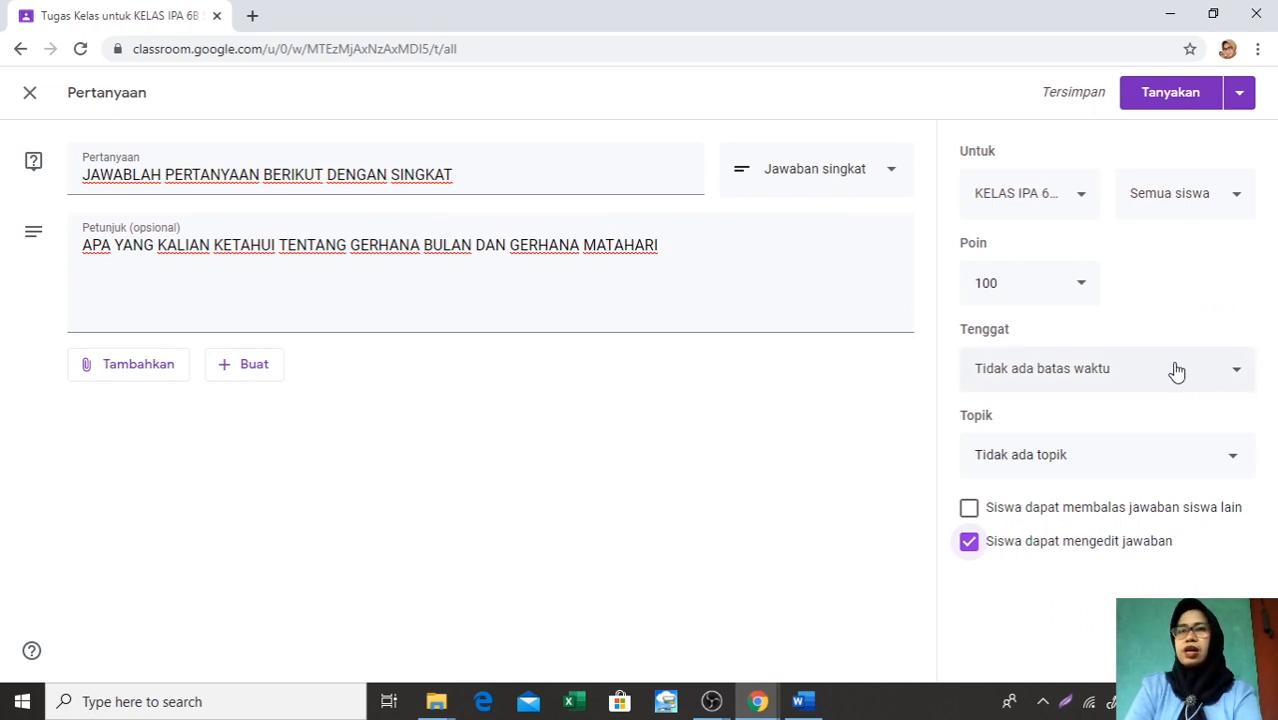
Set the question's due date to 19 Jun 2020
{"action": "left_click", "coordinate": [1237, 377]}
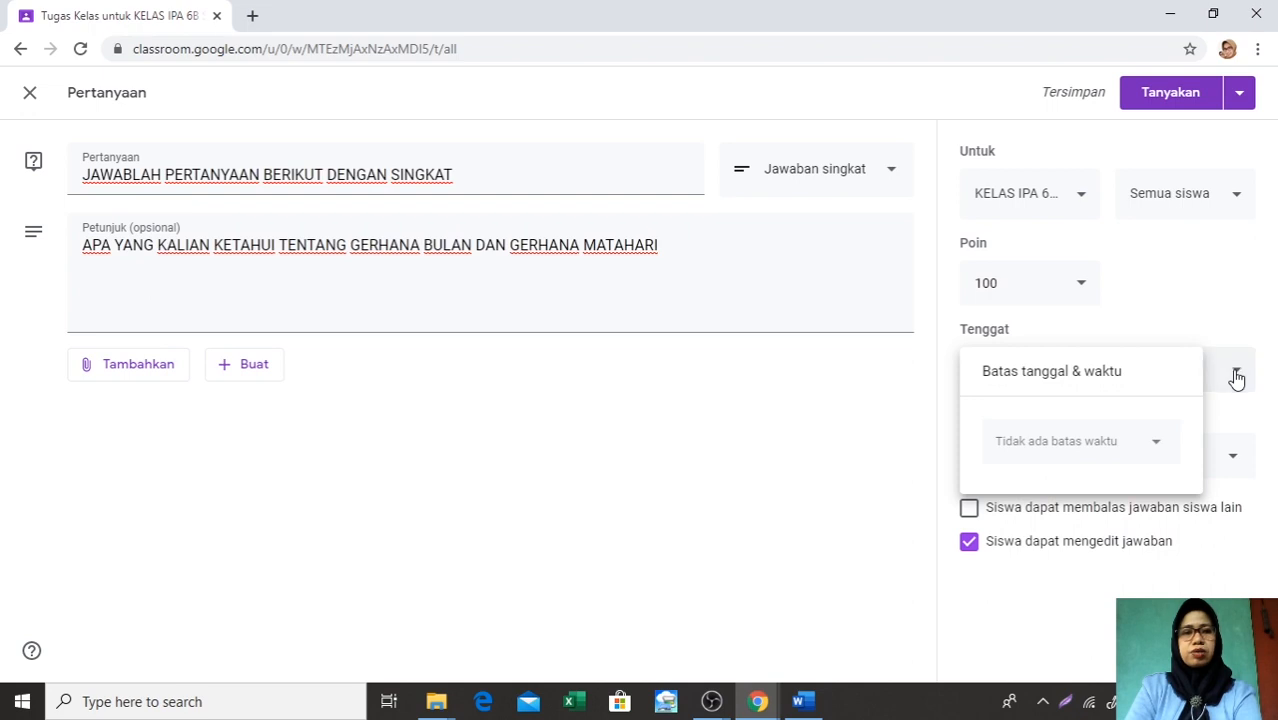
{"action": "left_click", "coordinate": [1160, 446]}
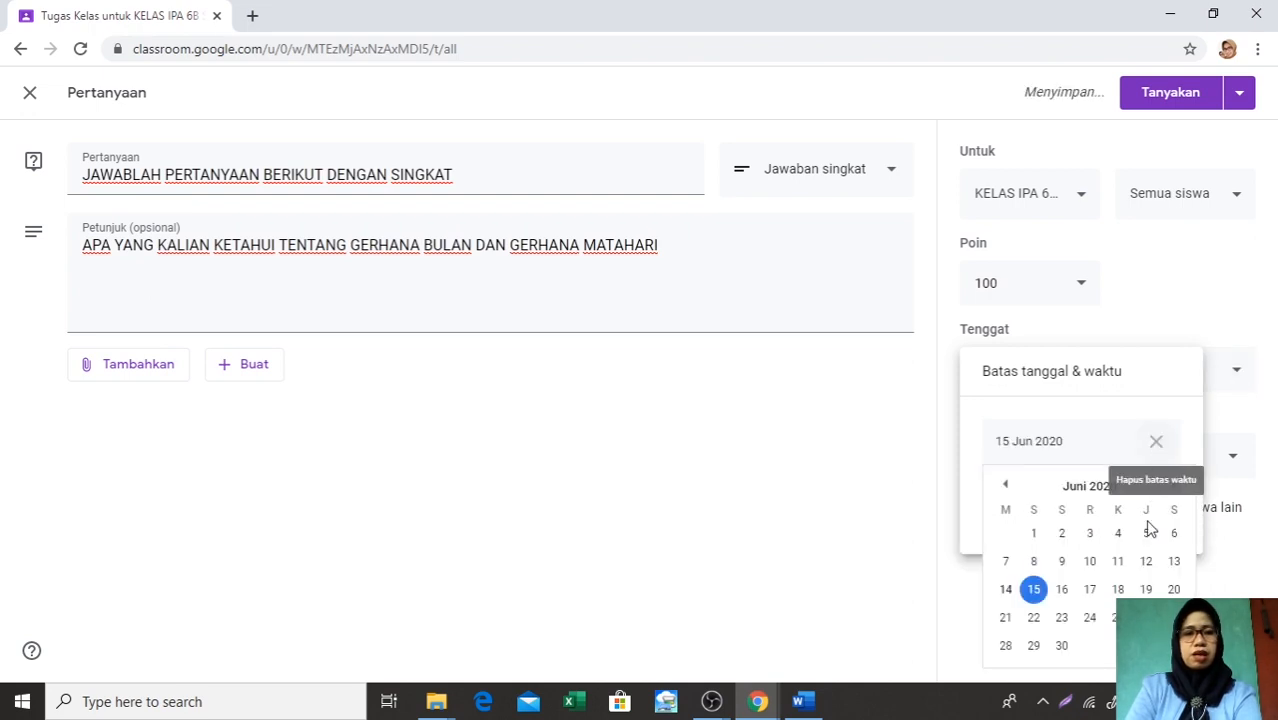
{"action": "left_click", "coordinate": [1146, 589]}
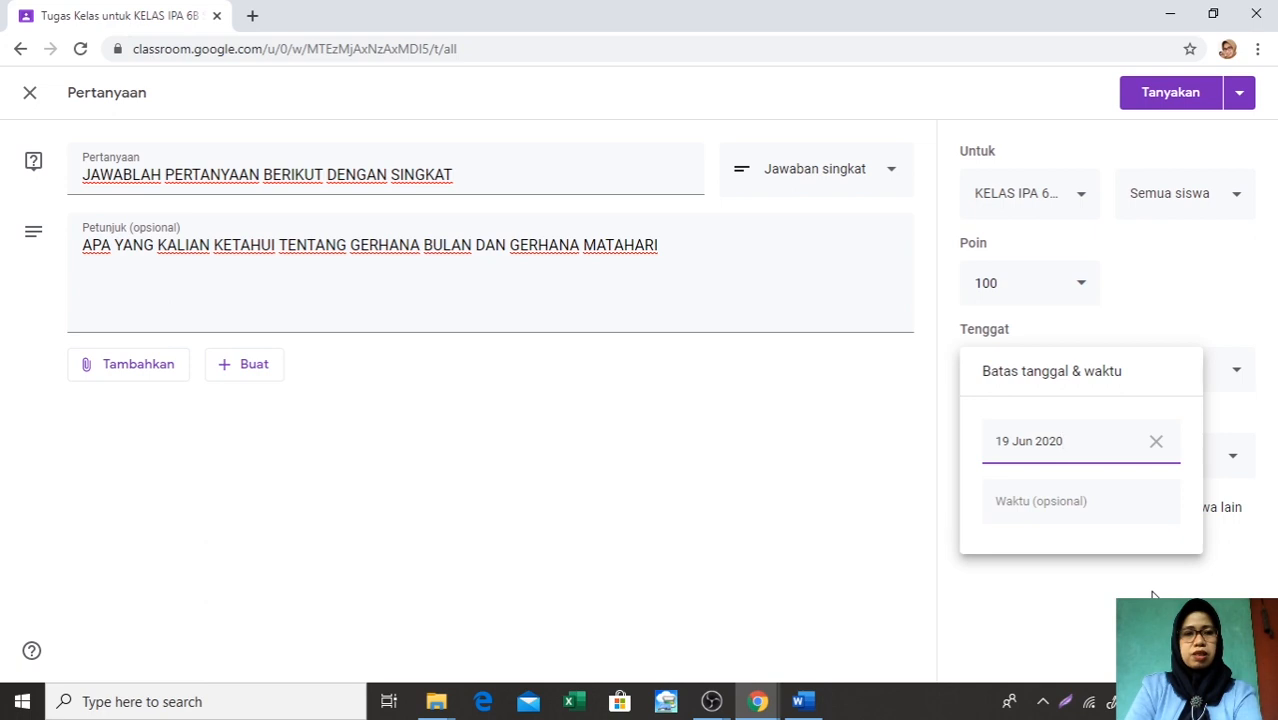
{"action": "left_click", "coordinate": [1073, 515]}
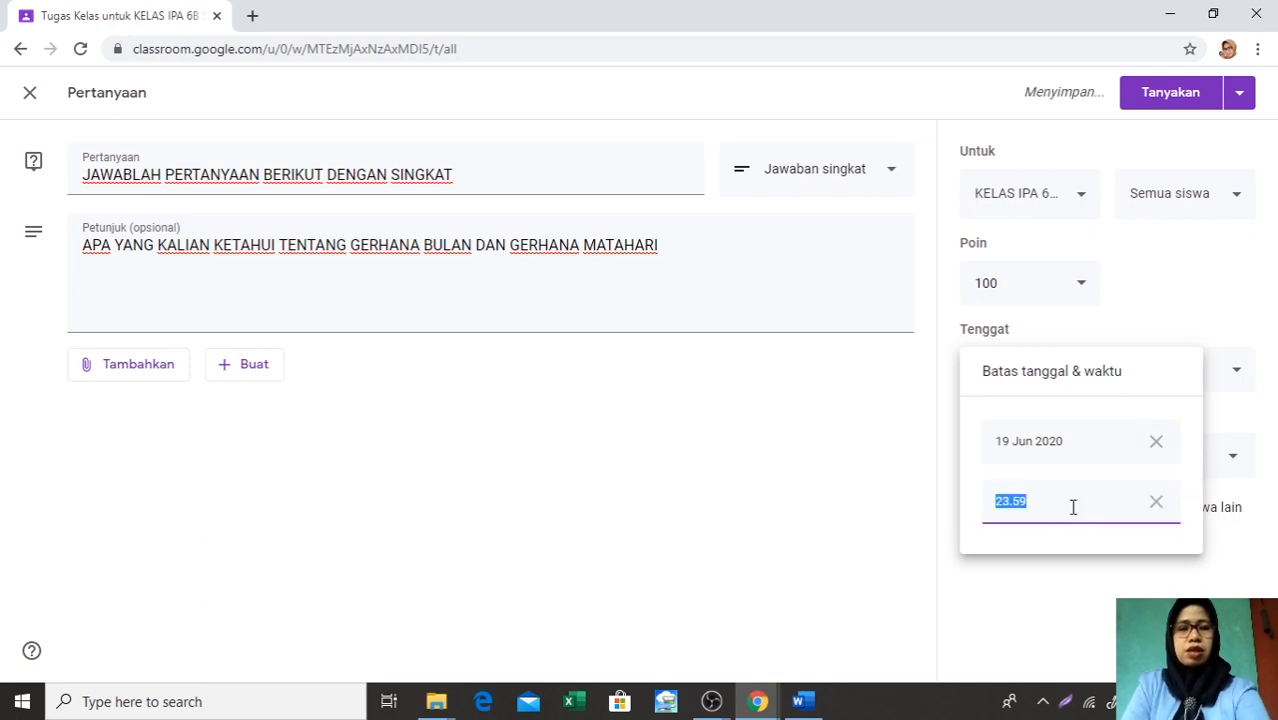
{"action": "key", "text": "BackSpace"}
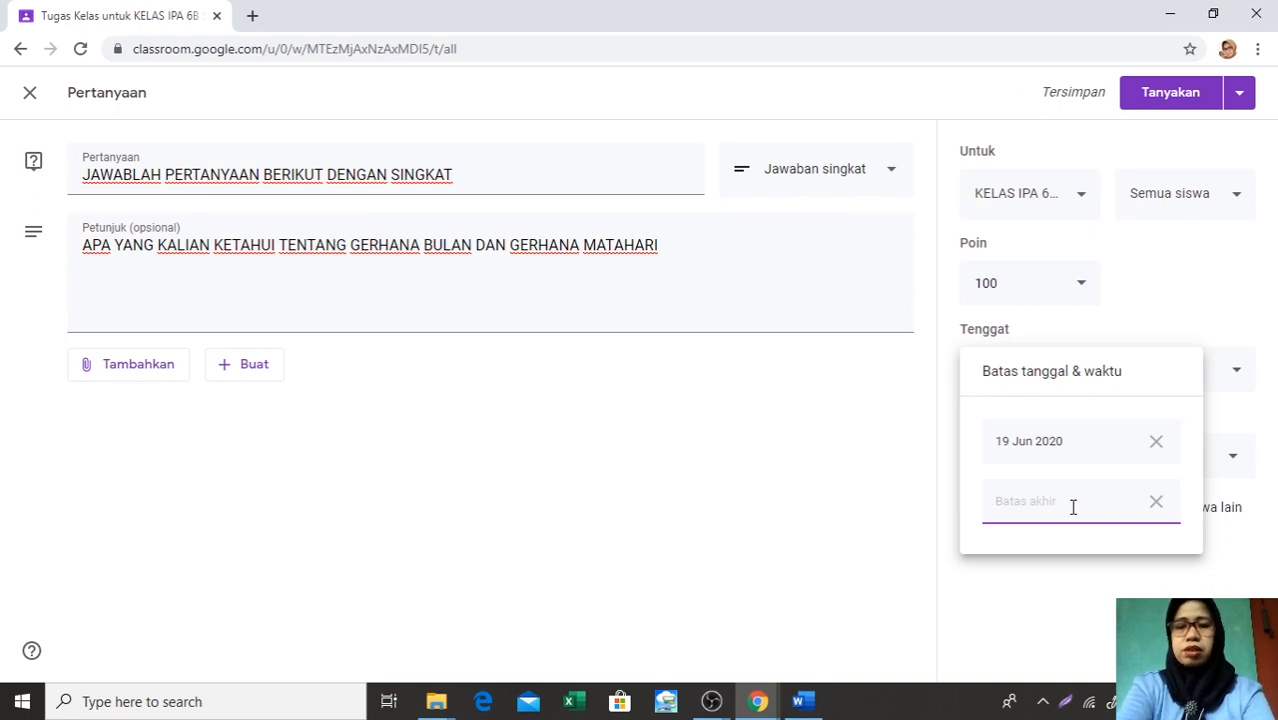
{"action": "type", "text": "10.00"}
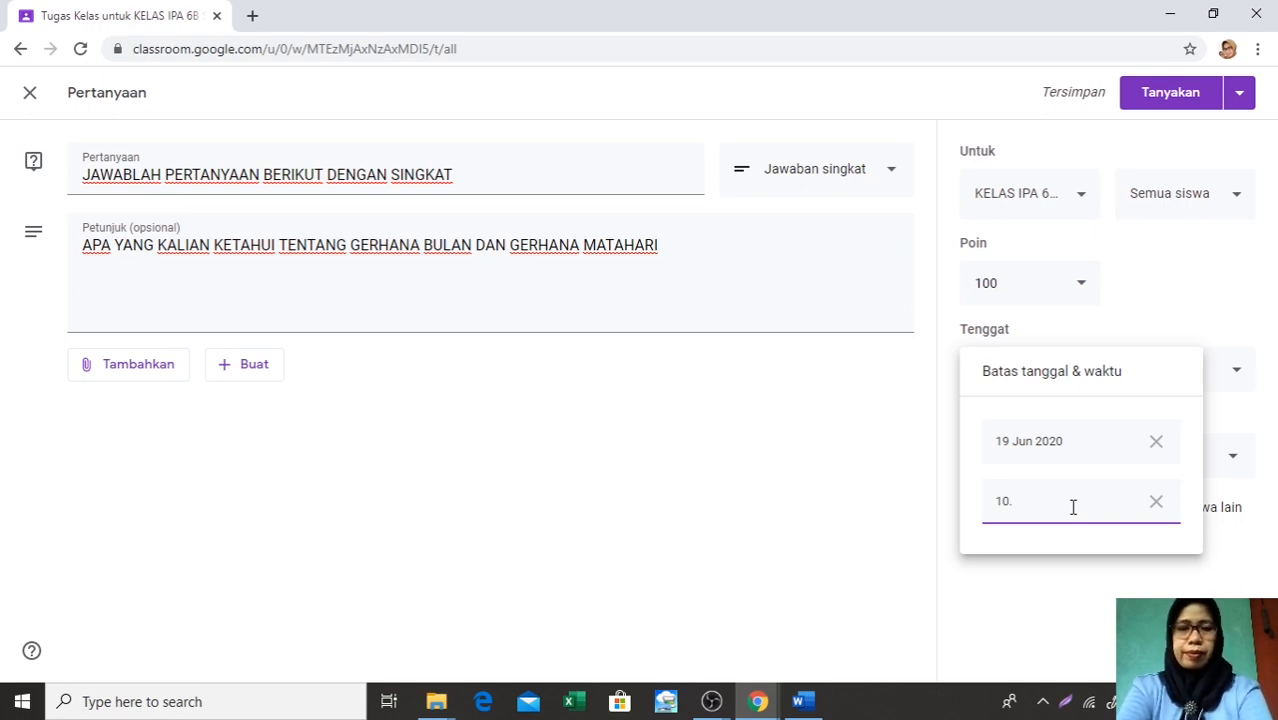
{"action": "left_click", "coordinate": [1158, 505]}
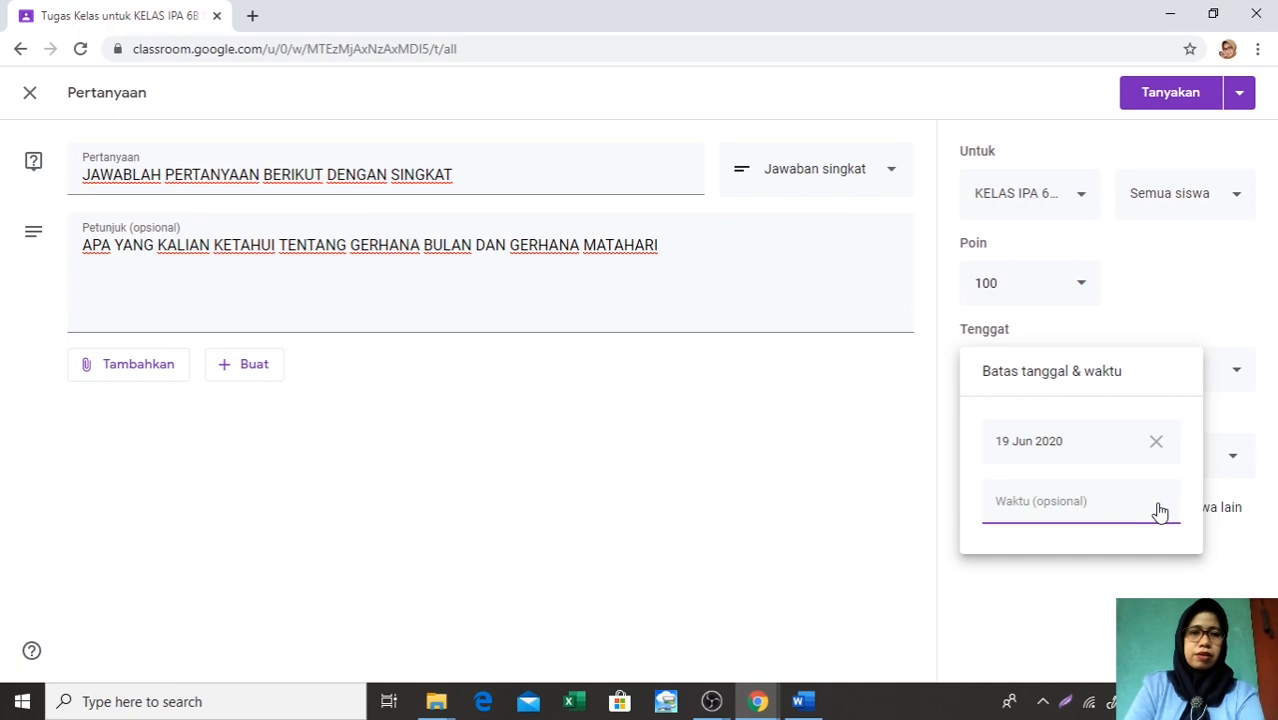
Set the question's due time to 10.00 and post the question to the class
{"action": "left_click", "coordinate": [1156, 511]}
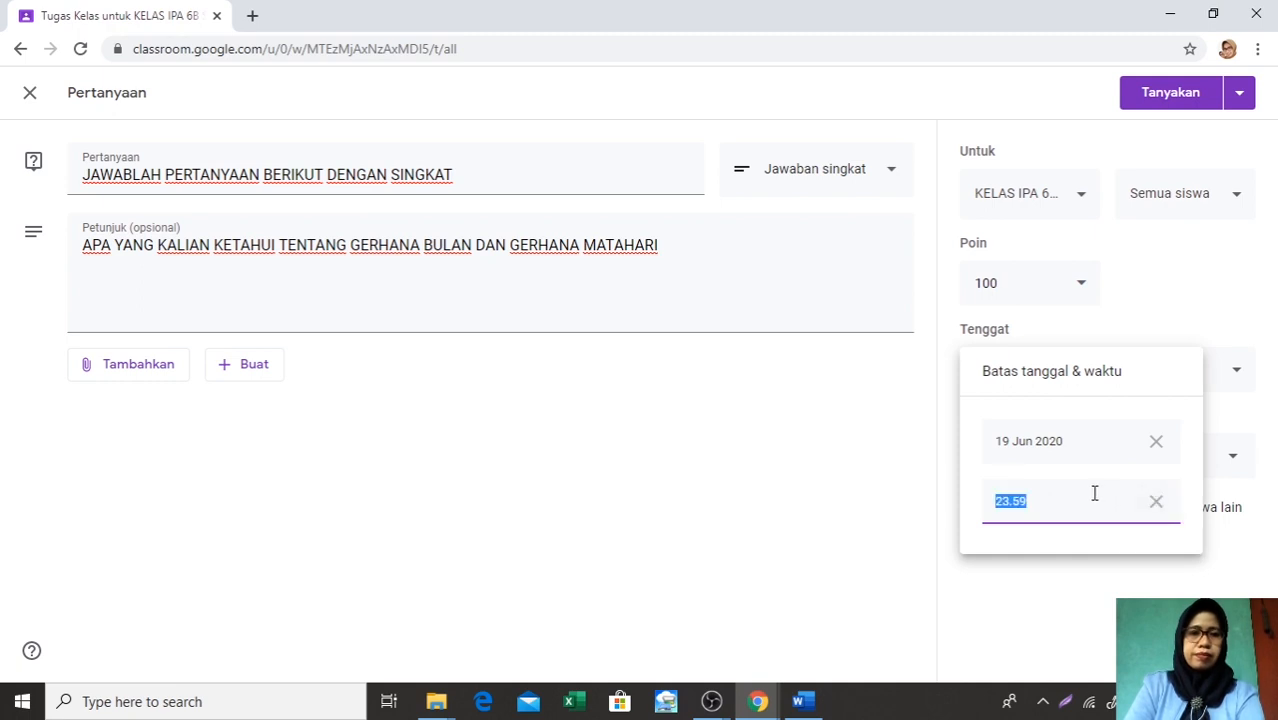
{"action": "key", "text": "BackSpace"}
{"action": "type", "text": "10"}
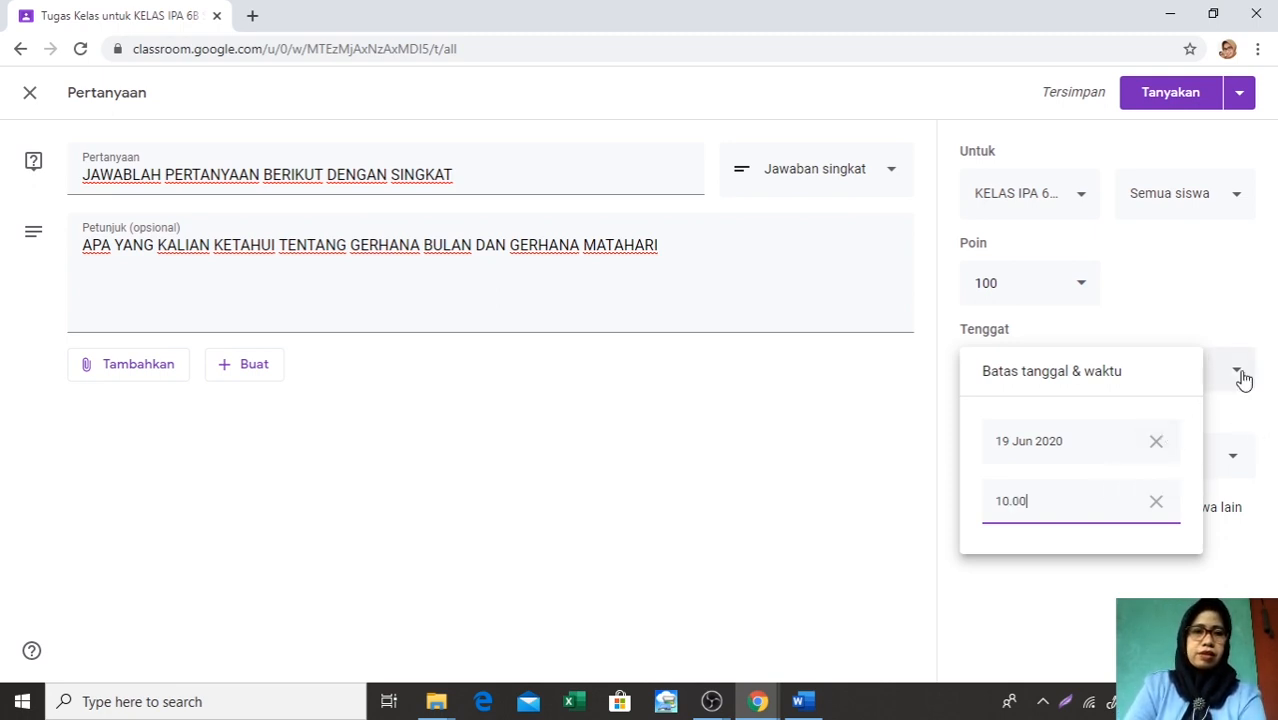
{"action": "left_click", "coordinate": [1173, 95]}
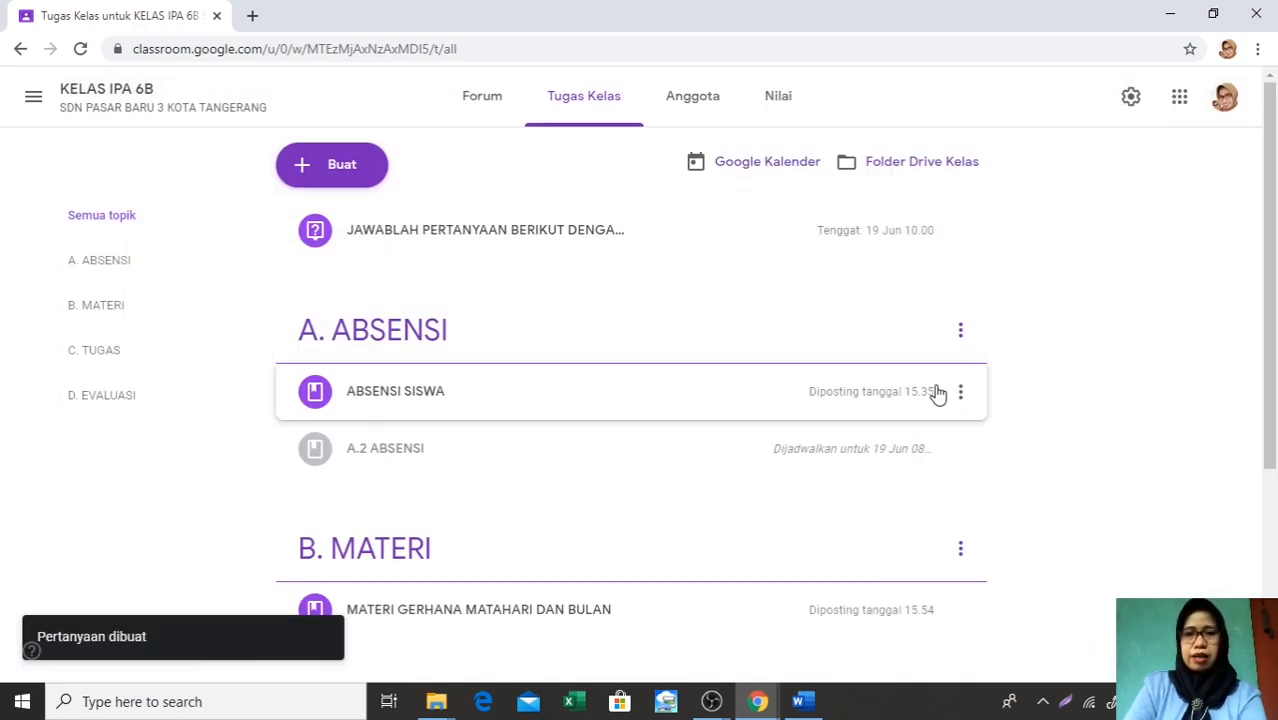
Edit the posted JAWABLAH PERTANYAAN BERIKUT question to assign it to the topic C. TUGAS and save it
{"action": "scroll", "coordinate": [822, 390], "scroll_direction": "down", "scroll_amount": 2}
{"action": "scroll", "coordinate": [828, 385], "scroll_direction": "down", "scroll_amount": 1}
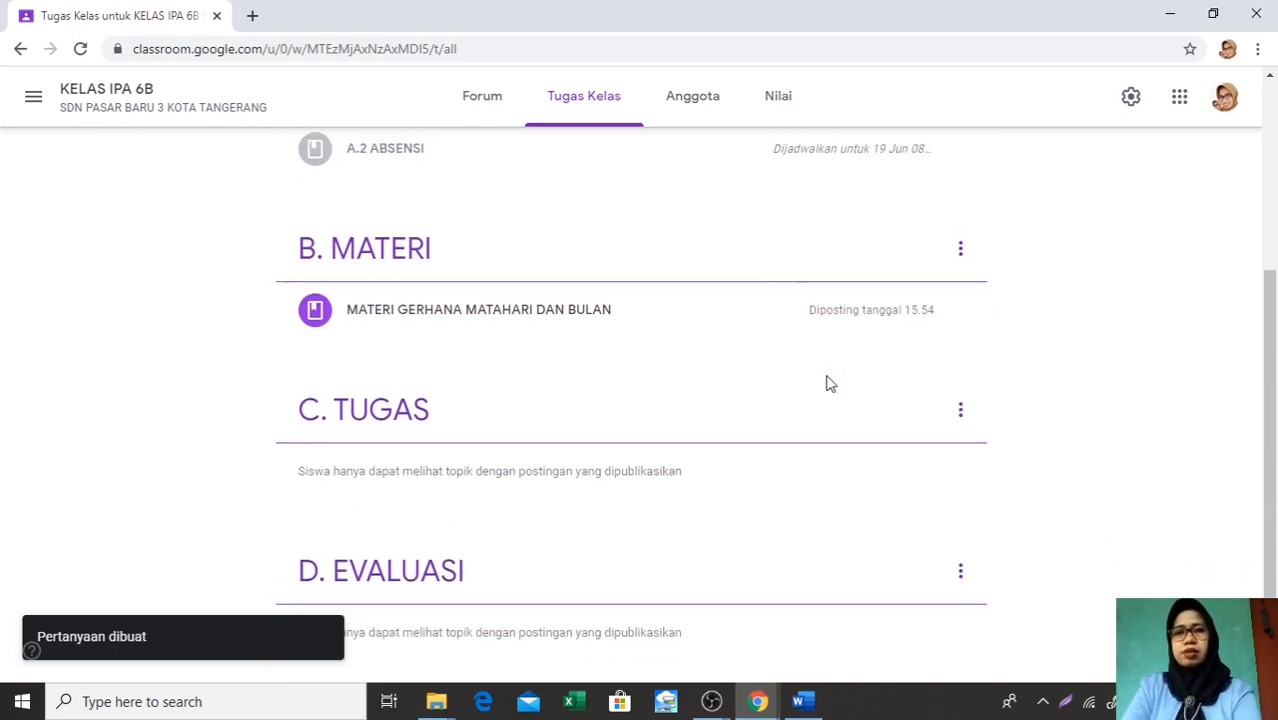
{"action": "scroll", "coordinate": [828, 385], "scroll_direction": "up", "scroll_amount": 3}
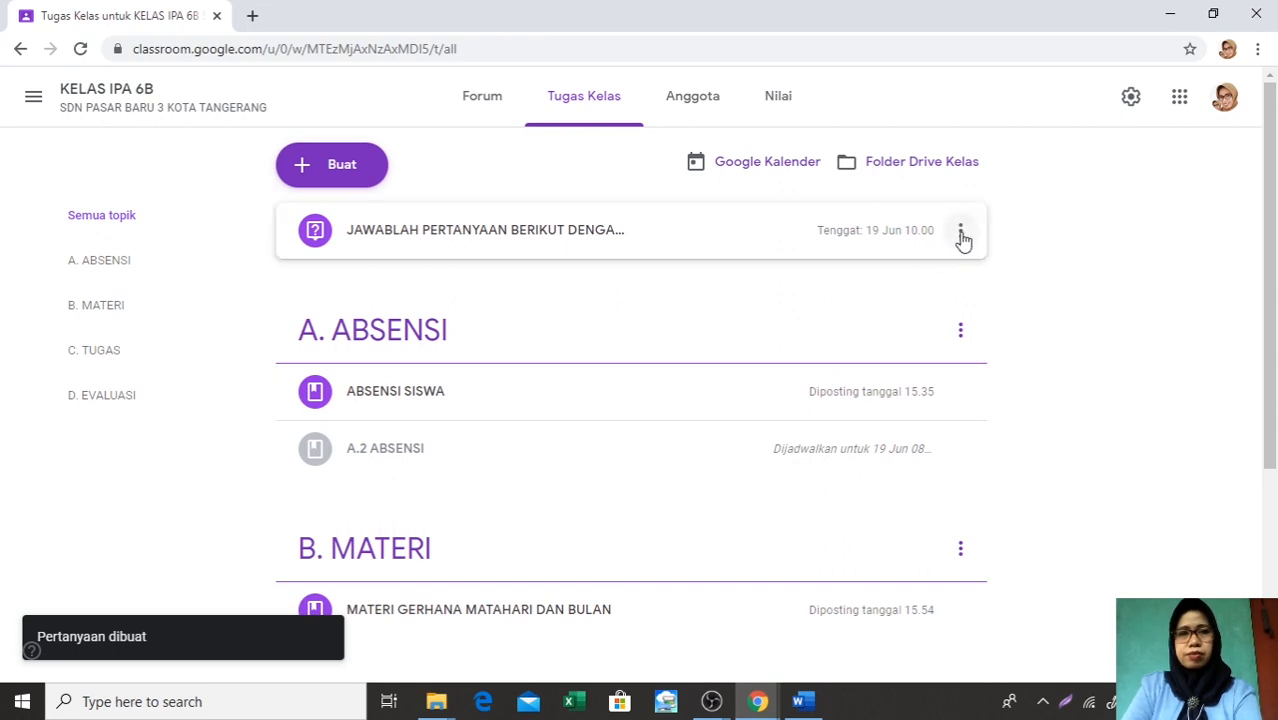
{"action": "left_click", "coordinate": [961, 236]}
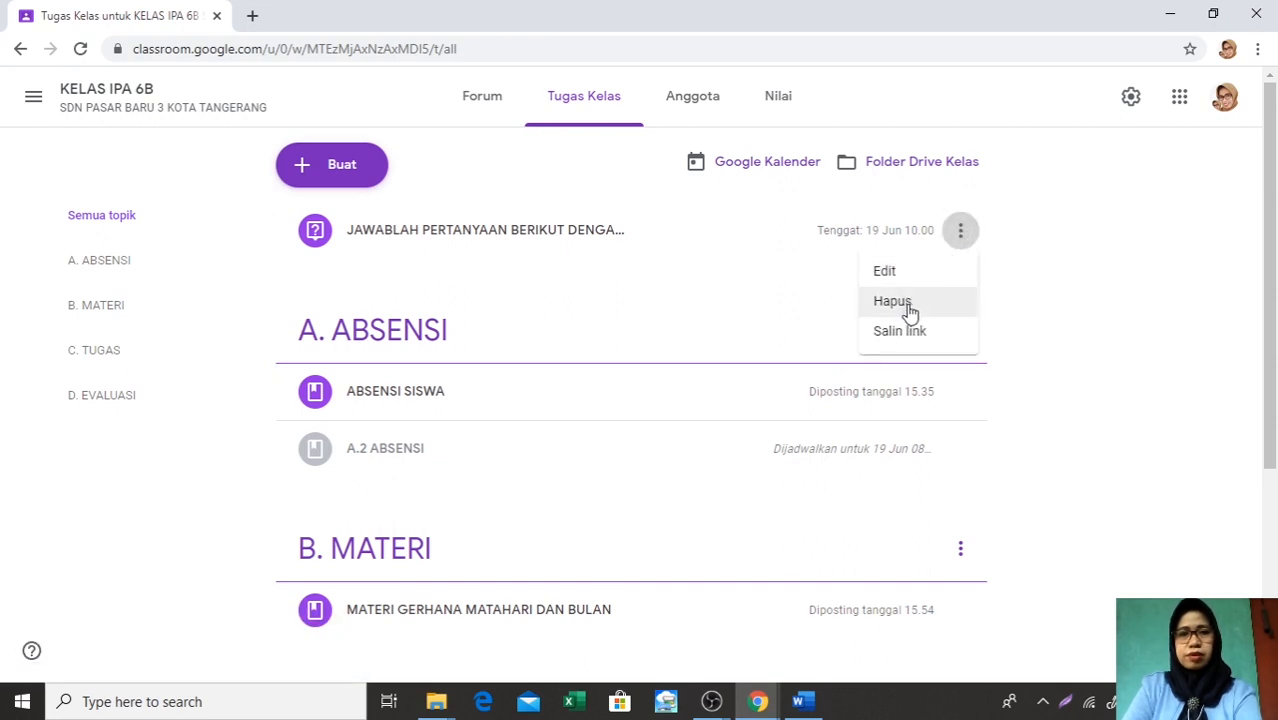
{"action": "left_click", "coordinate": [899, 275]}
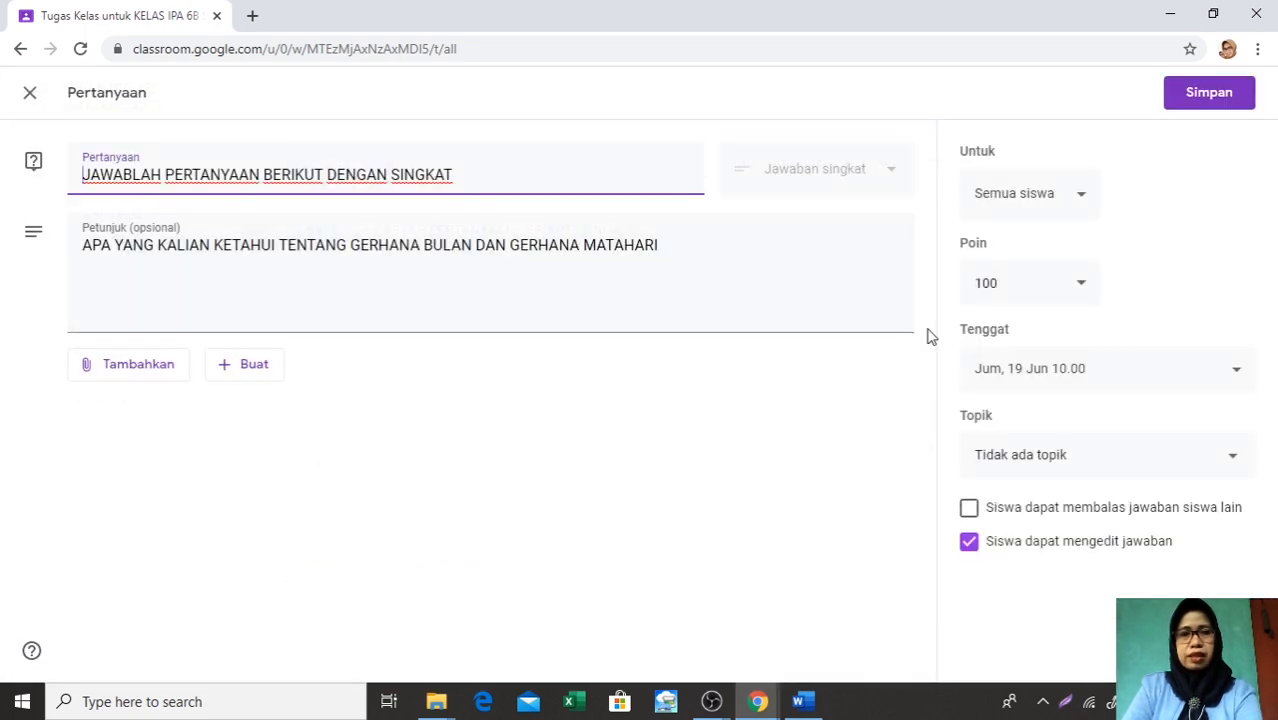
{"action": "left_click", "coordinate": [1233, 464]}
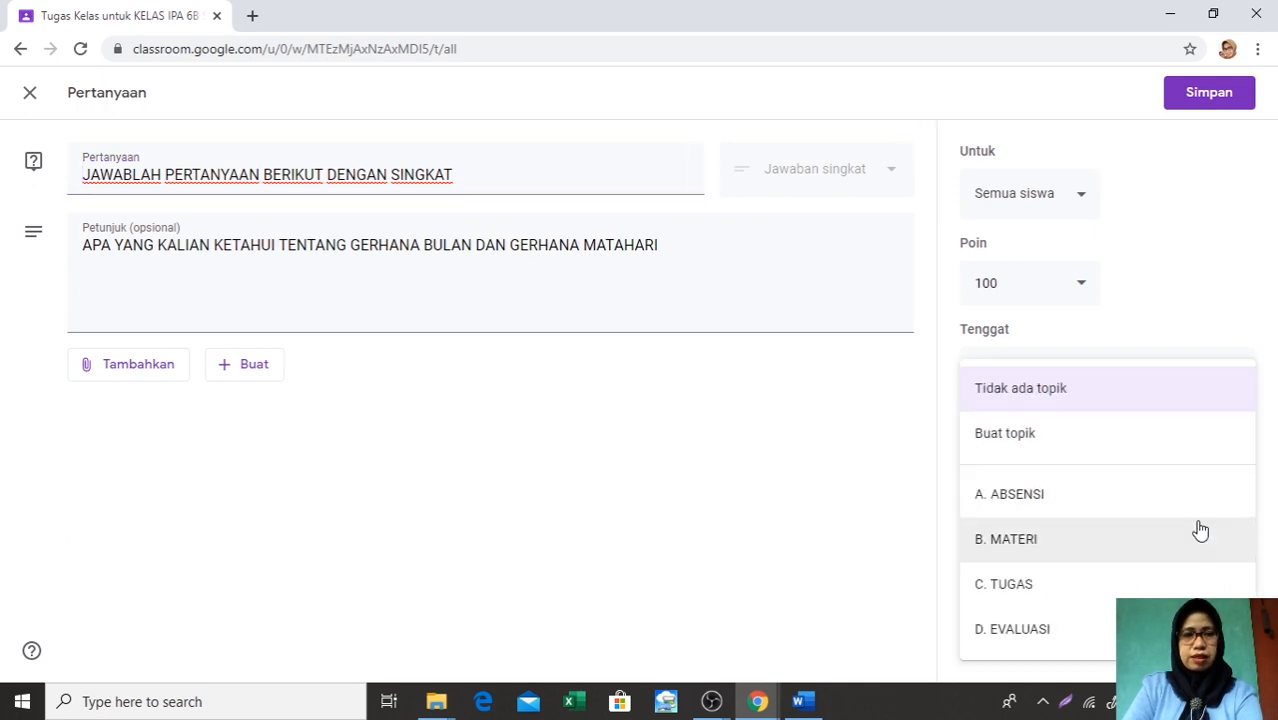
{"action": "left_click", "coordinate": [1004, 592]}
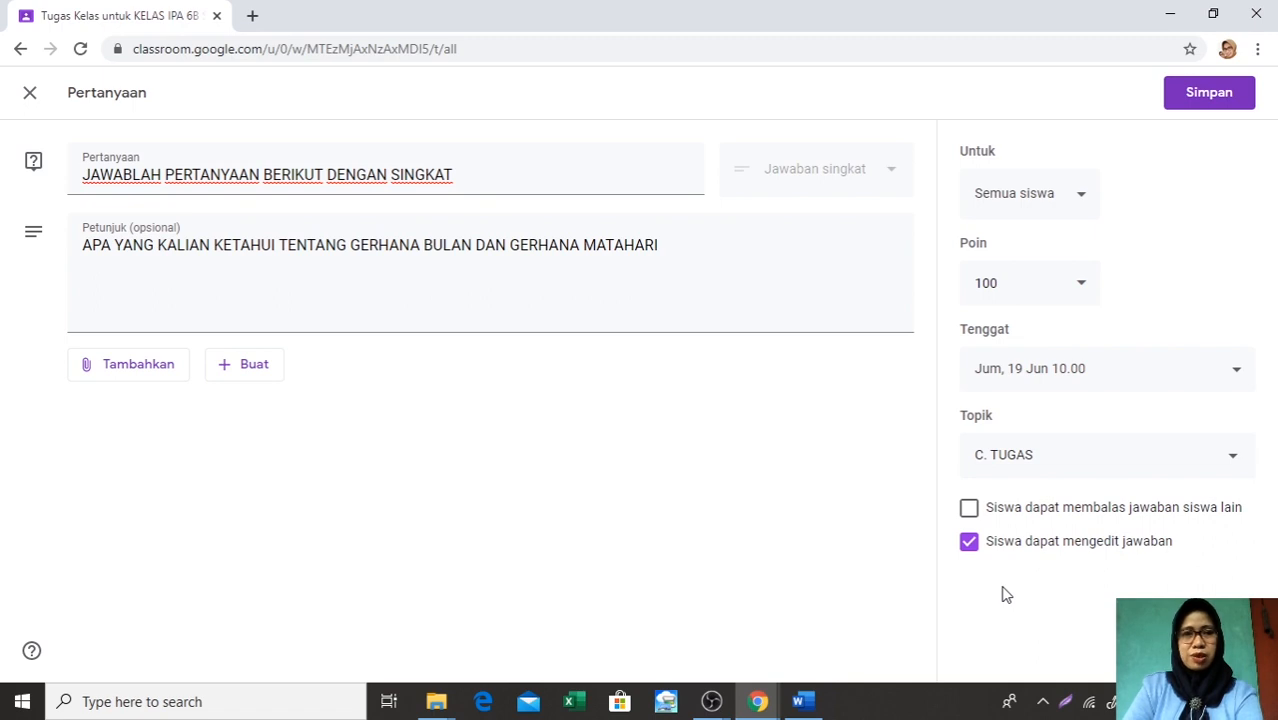
{"action": "left_click", "coordinate": [1211, 98]}
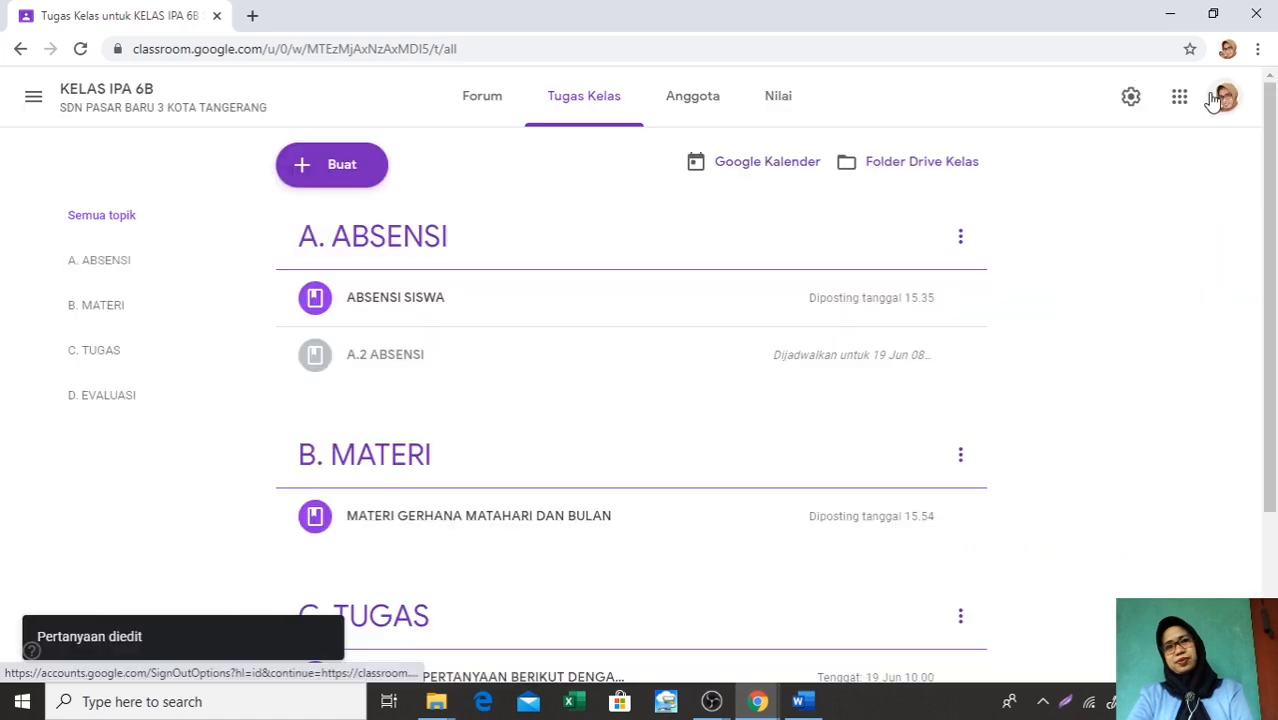
Start creating a new assignment (Tugas) in the class's Tugas Kelas
{"action": "scroll", "coordinate": [1047, 231], "scroll_direction": "down", "scroll_amount": 2}
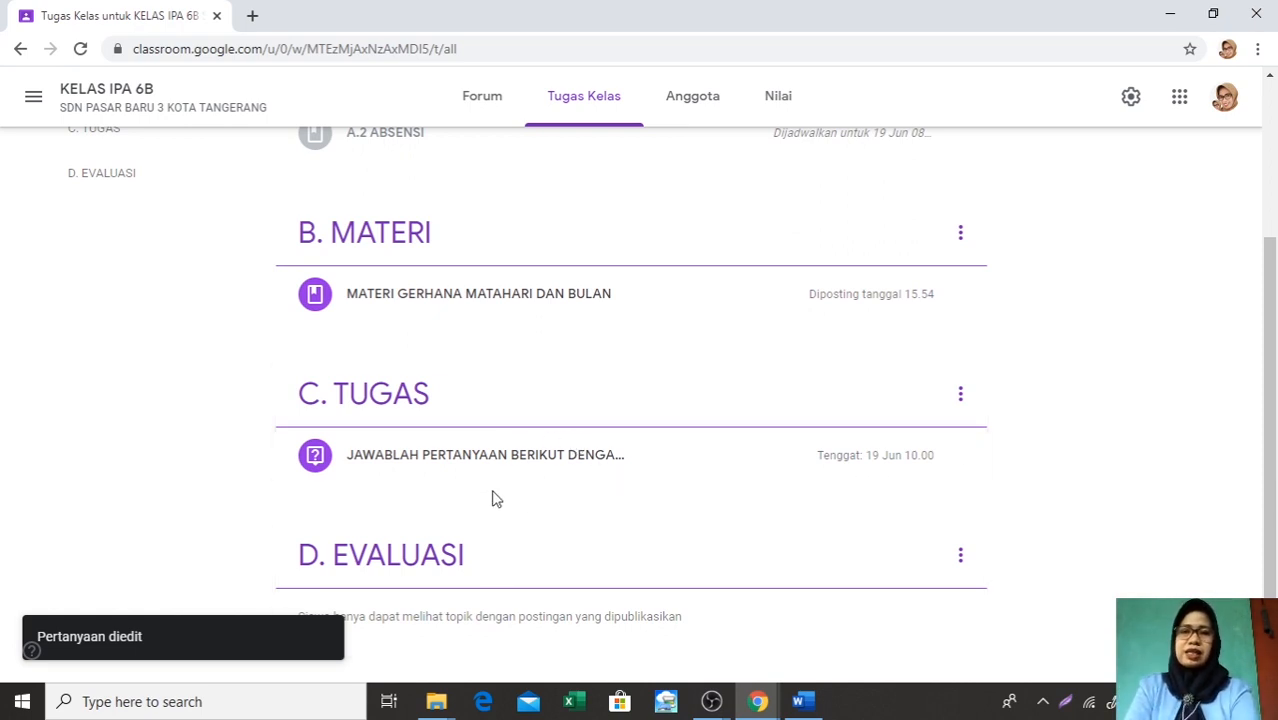
{"action": "scroll", "coordinate": [590, 450], "scroll_direction": "up", "scroll_amount": 2}
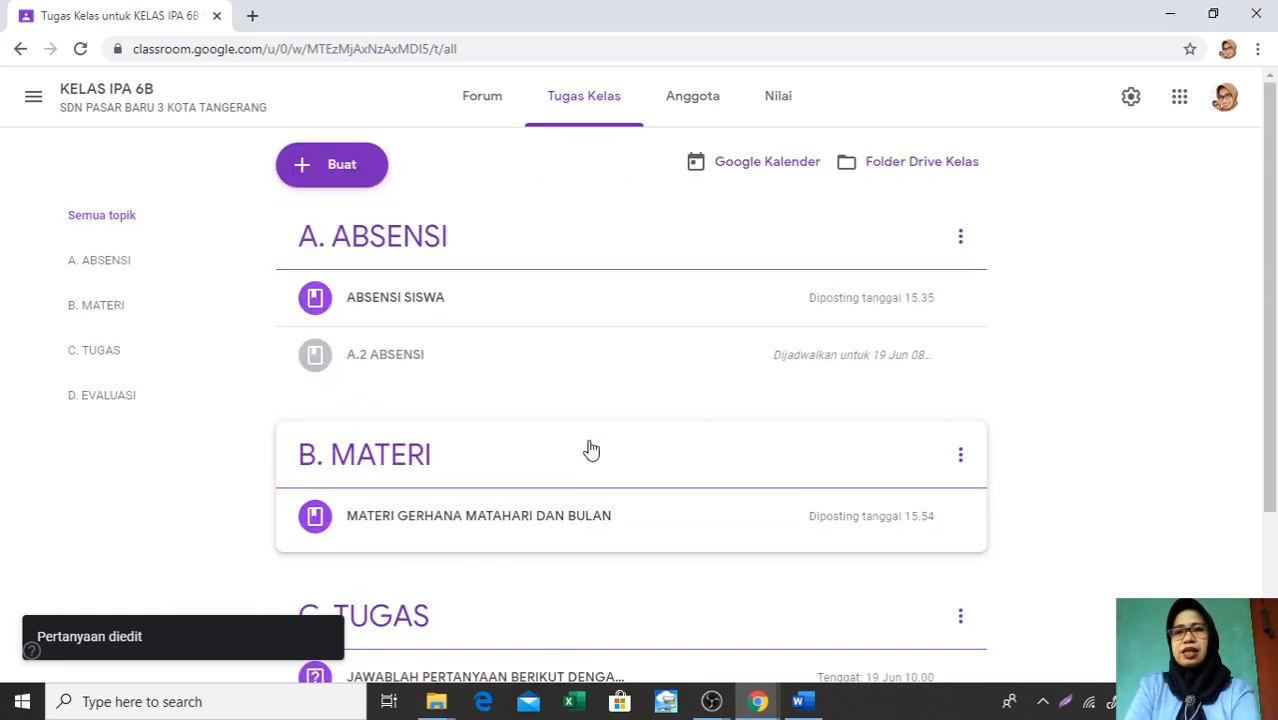
{"action": "left_click", "coordinate": [325, 170]}
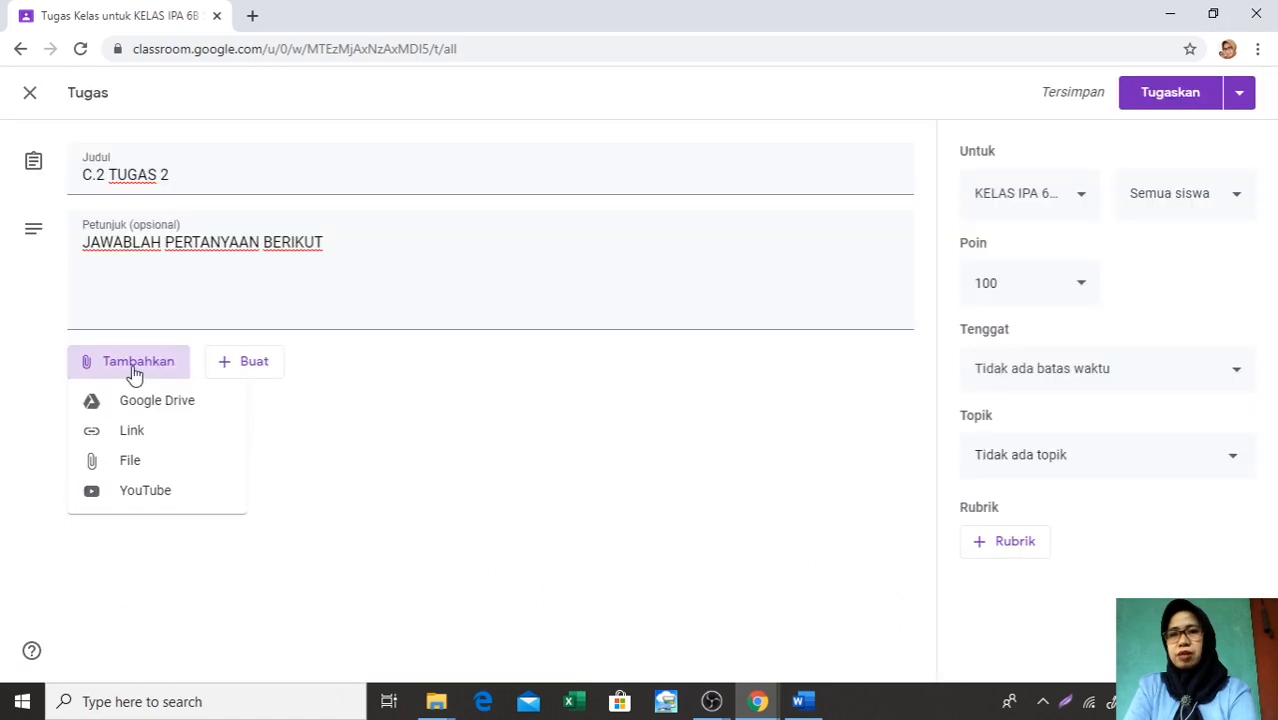
Browse the files and folders in Drive Saya for a file to attach to the C.2 TUGAS 2 assignment
{"action": "left_click", "coordinate": [148, 412]}
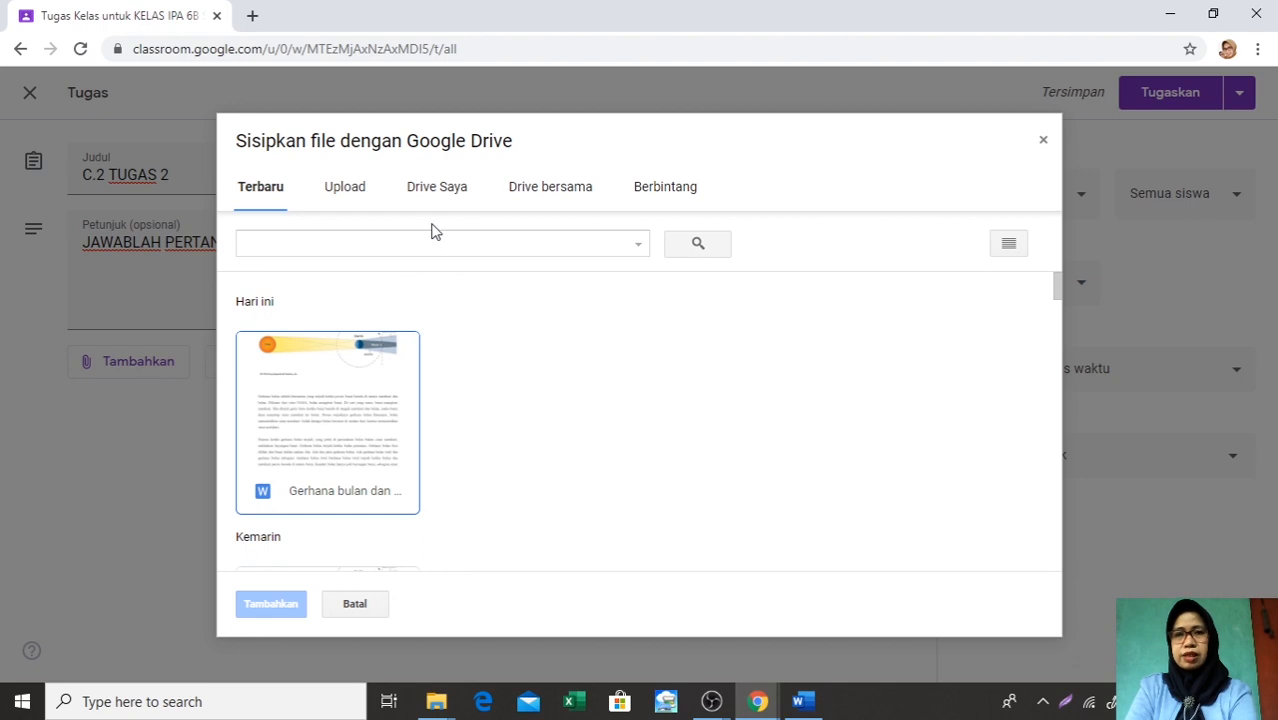
{"action": "left_click", "coordinate": [443, 196]}
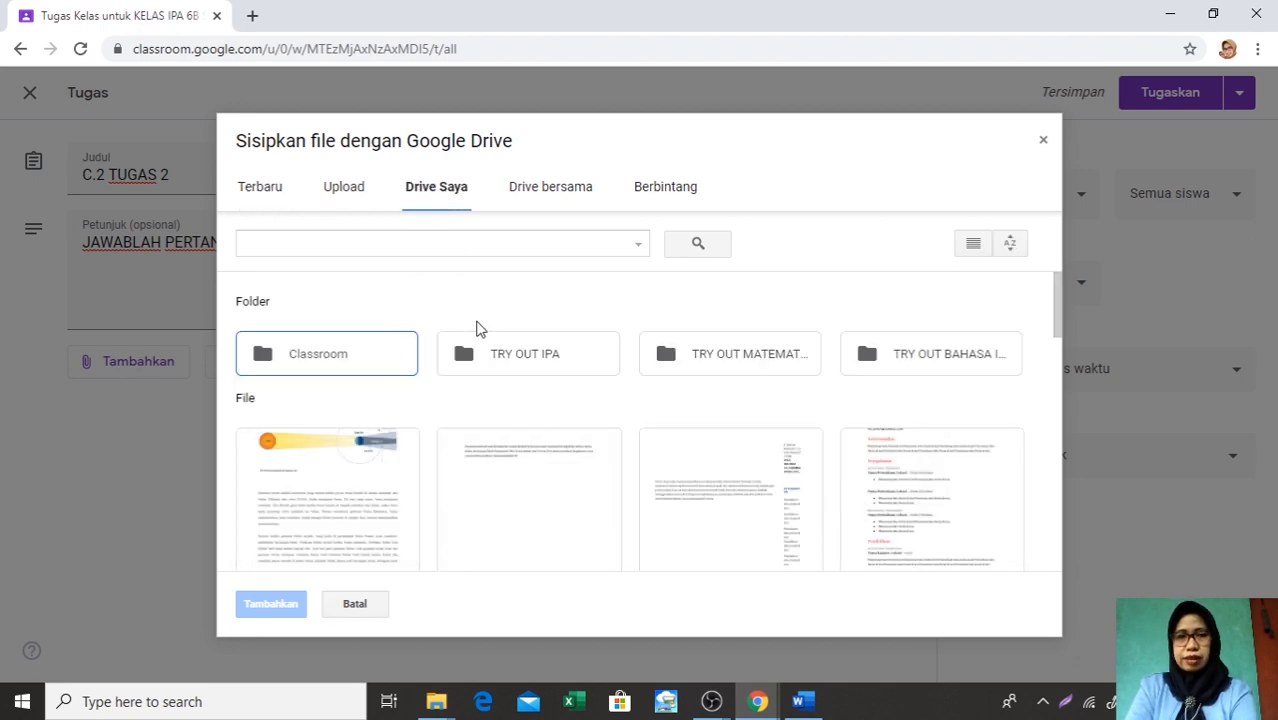
{"action": "scroll", "coordinate": [565, 377], "scroll_direction": "down", "scroll_amount": 1}
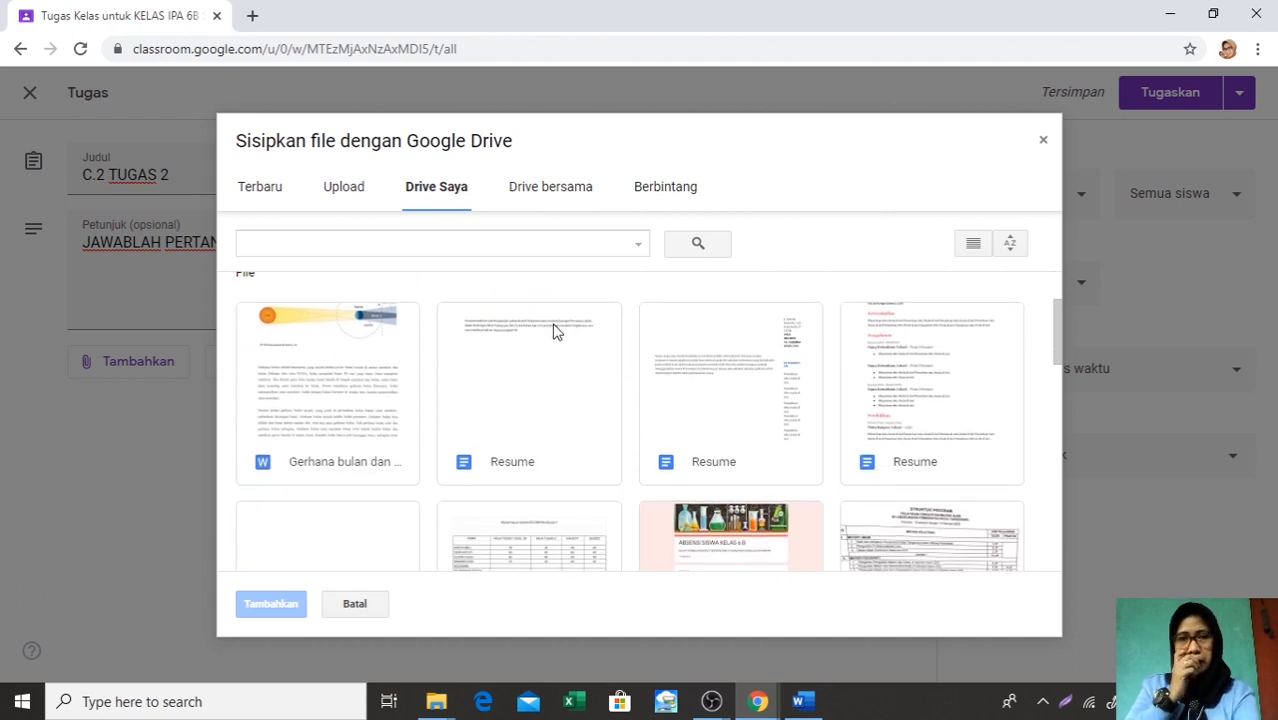
{"action": "scroll", "coordinate": [556, 332], "scroll_direction": "down", "scroll_amount": 2}
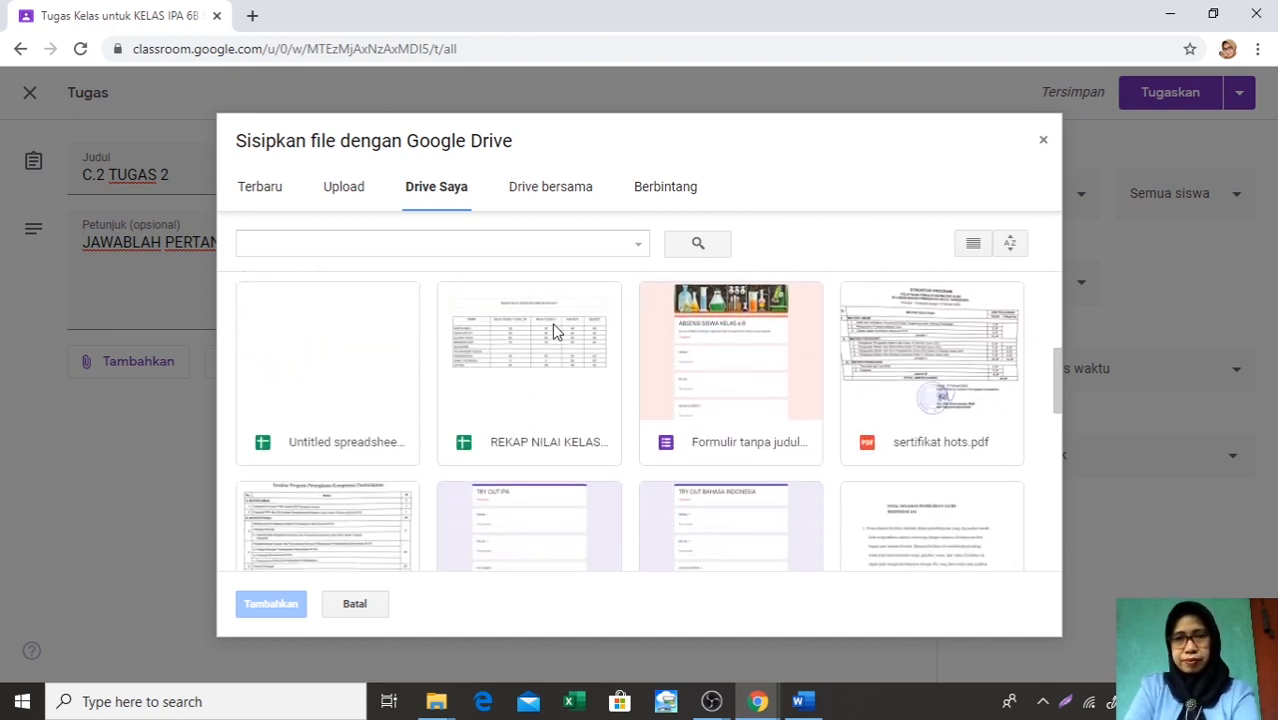
{"action": "scroll", "coordinate": [556, 332], "scroll_direction": "down", "scroll_amount": 2}
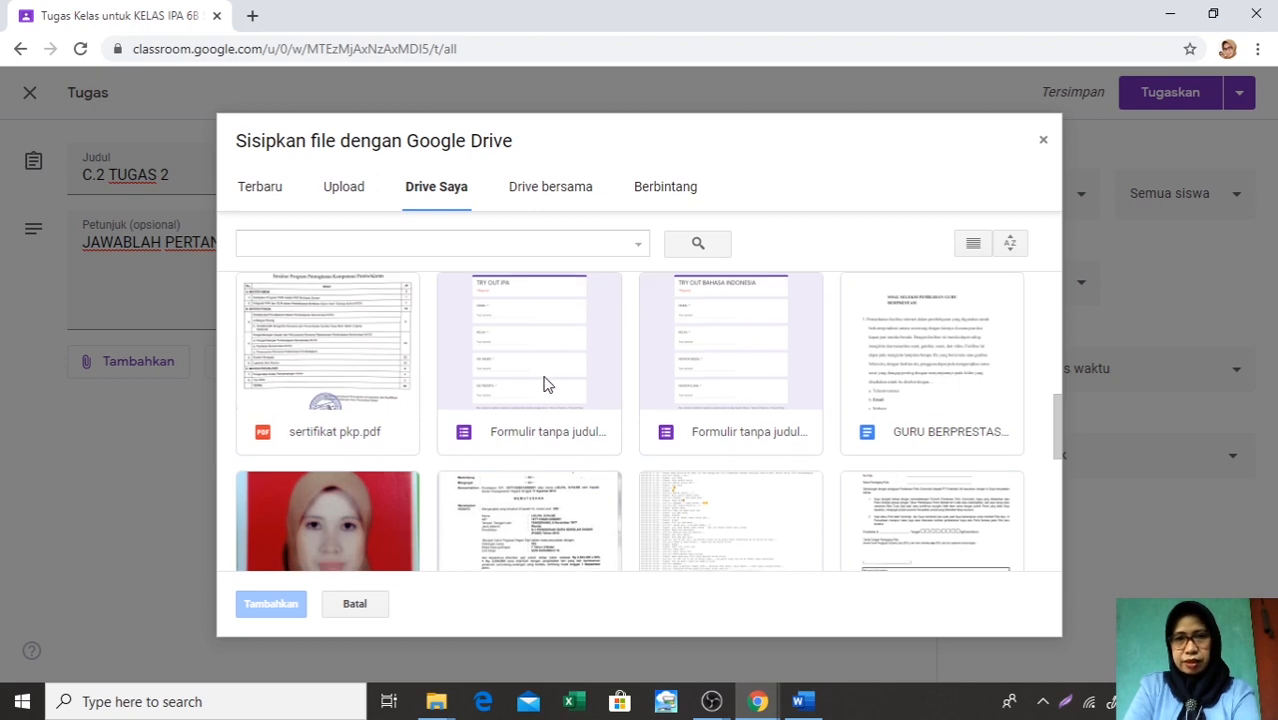
{"action": "scroll", "coordinate": [547, 384], "scroll_direction": "down", "scroll_amount": 1}
{"action": "scroll", "coordinate": [547, 384], "scroll_direction": "up", "scroll_amount": 1}
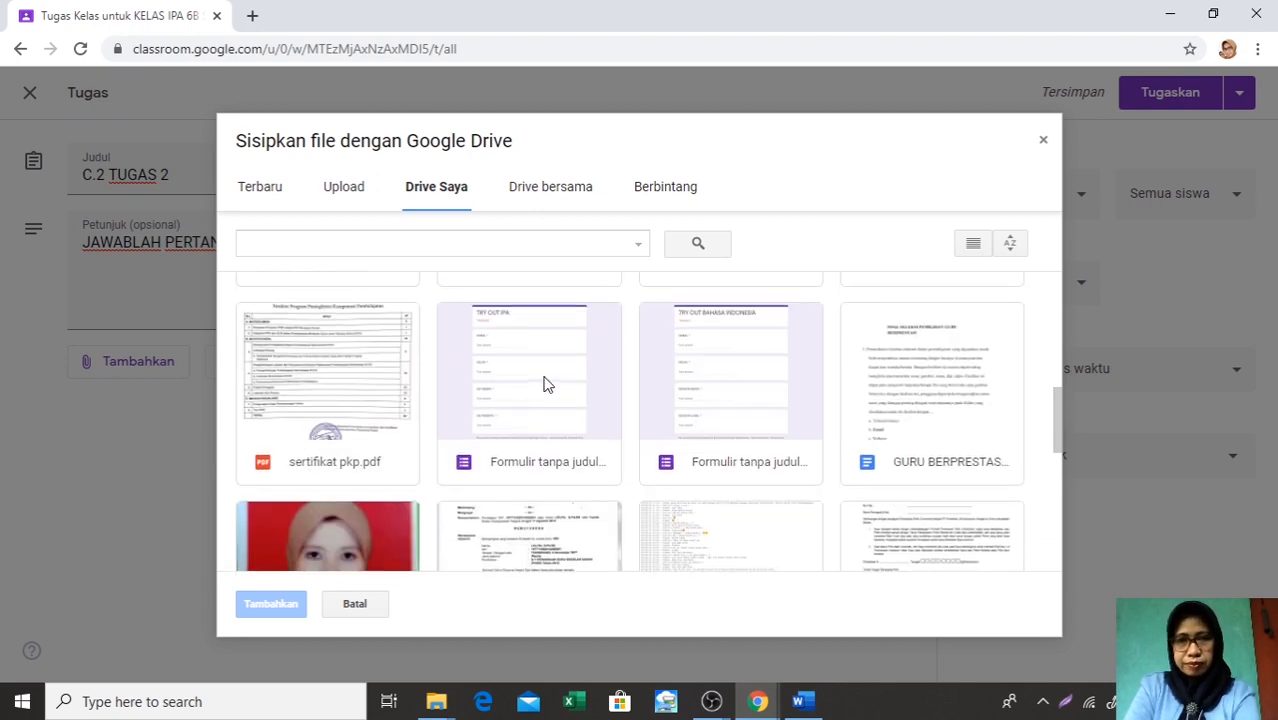
{"action": "scroll", "coordinate": [547, 384], "scroll_direction": "up", "scroll_amount": 6}
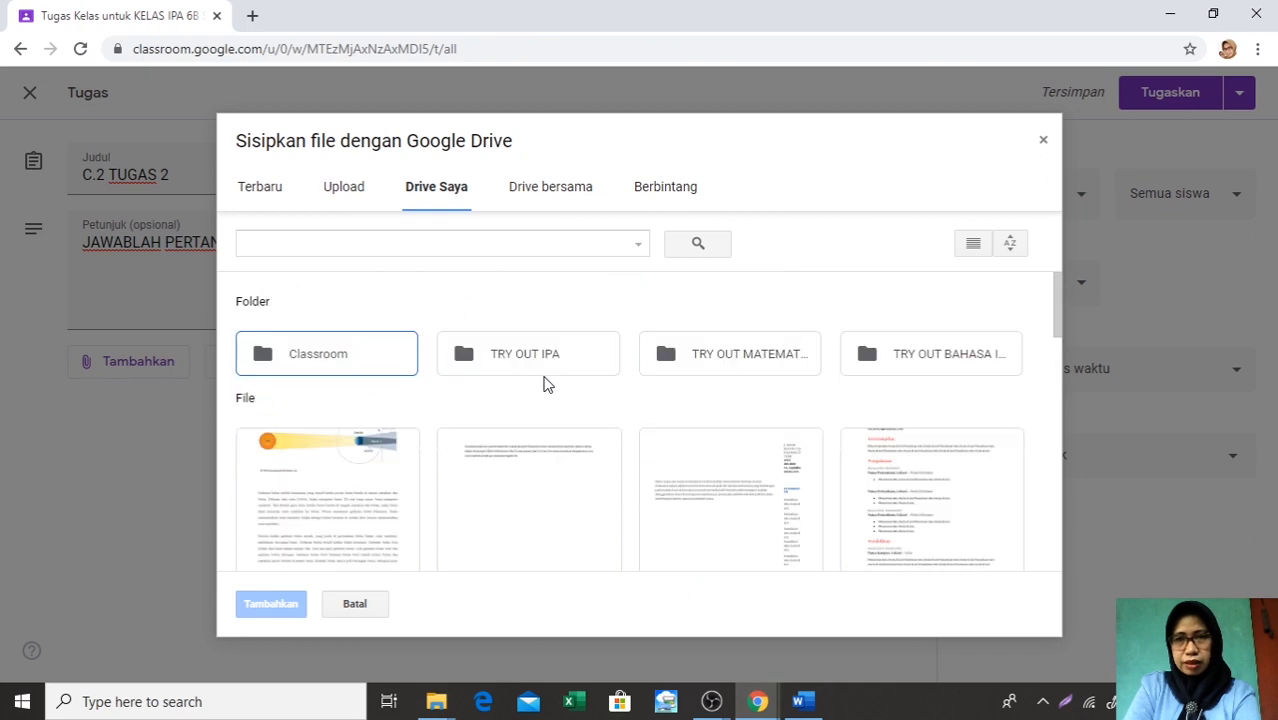
{"action": "scroll", "coordinate": [547, 384], "scroll_direction": "down", "scroll_amount": 4}
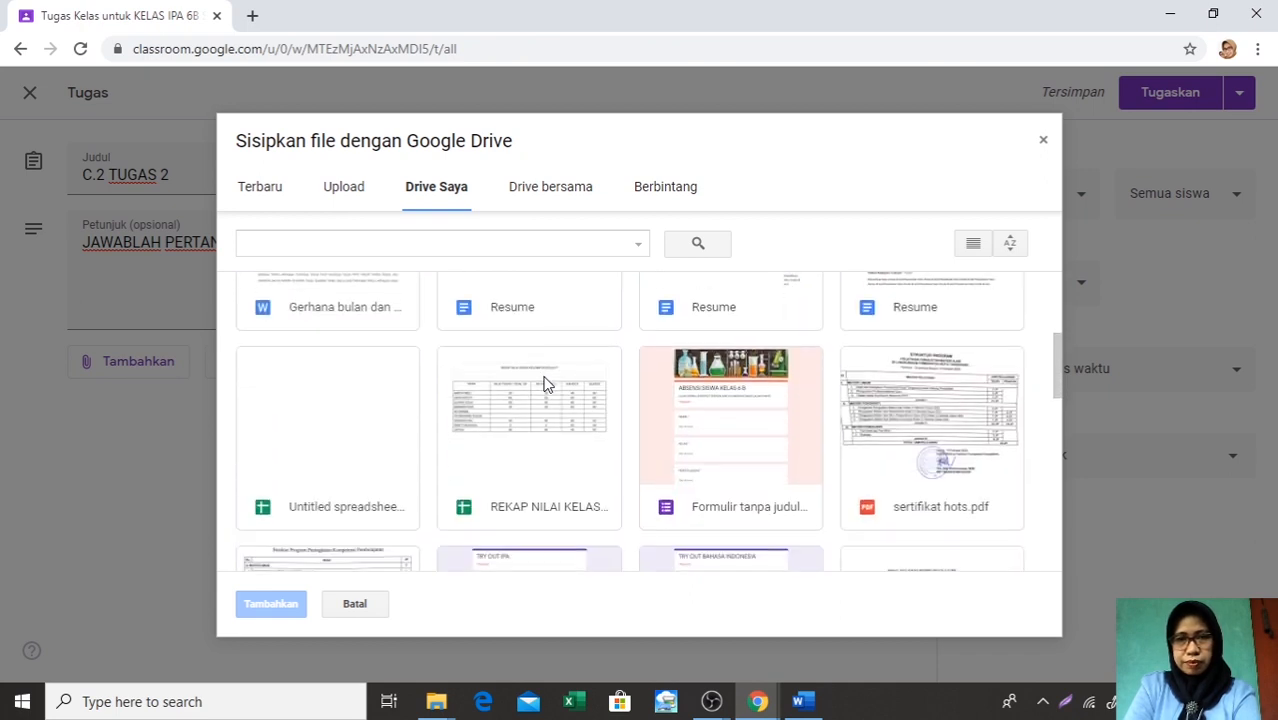
{"action": "scroll", "coordinate": [547, 384], "scroll_direction": "down", "scroll_amount": 4}
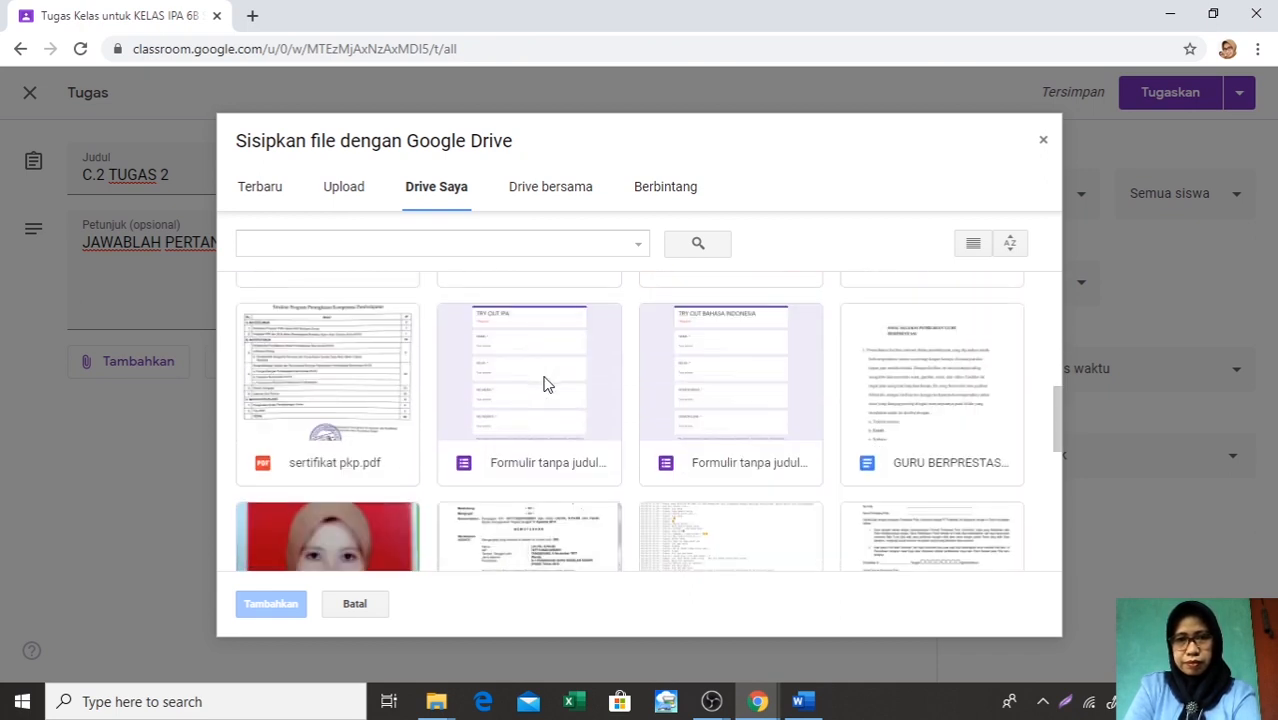
{"action": "scroll", "coordinate": [547, 384], "scroll_direction": "down", "scroll_amount": 1}
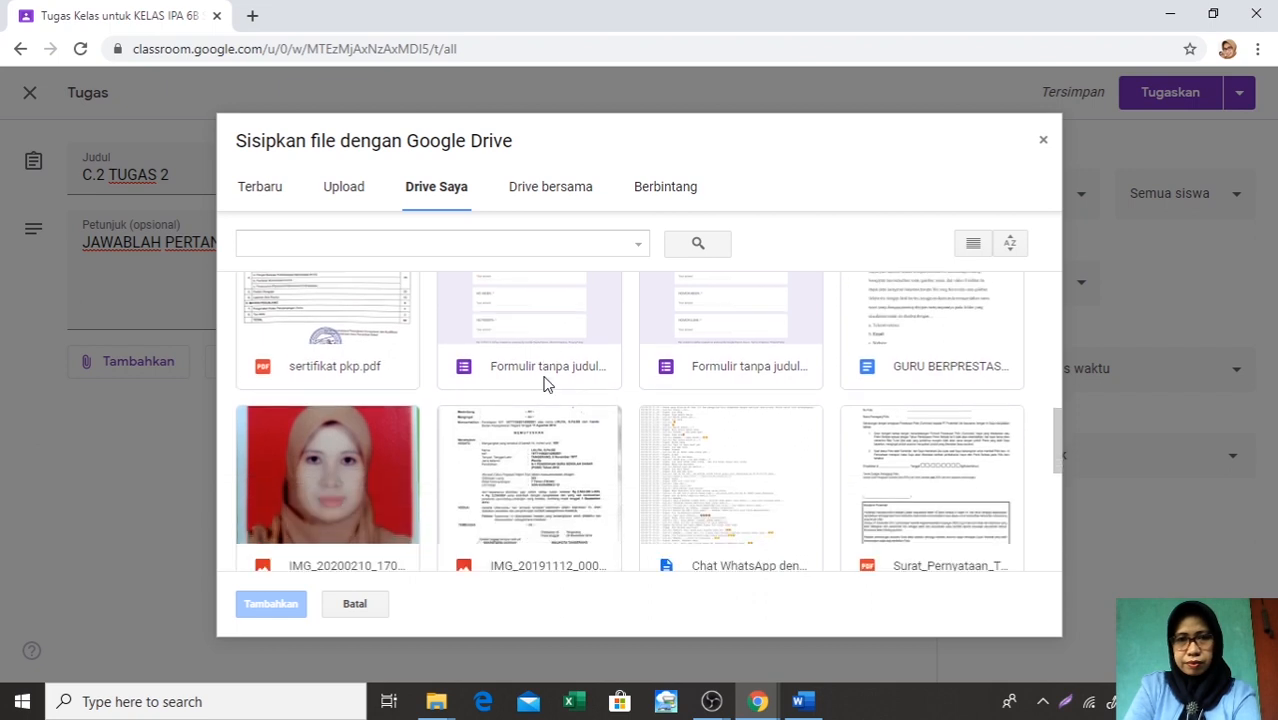
{"action": "scroll", "coordinate": [547, 384], "scroll_direction": "up", "scroll_amount": 1}
{"action": "scroll", "coordinate": [547, 384], "scroll_direction": "down", "scroll_amount": 2}
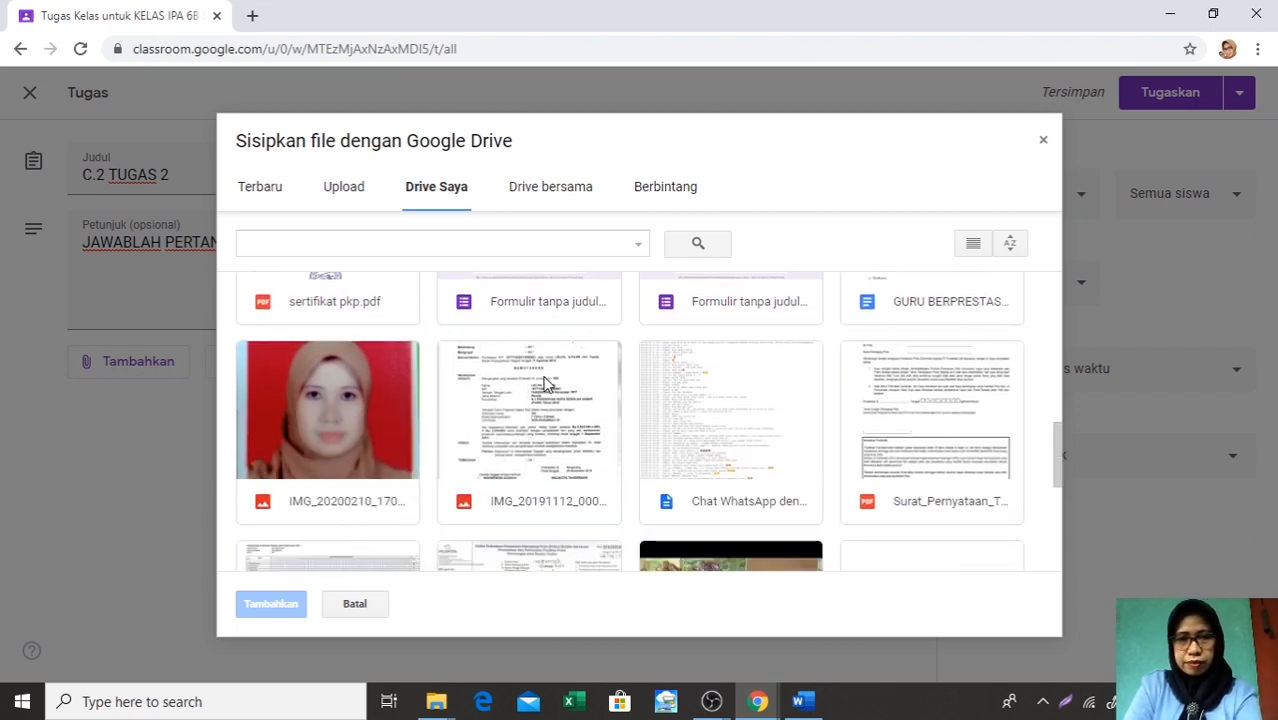
{"action": "scroll", "coordinate": [547, 384], "scroll_direction": "down", "scroll_amount": 3}
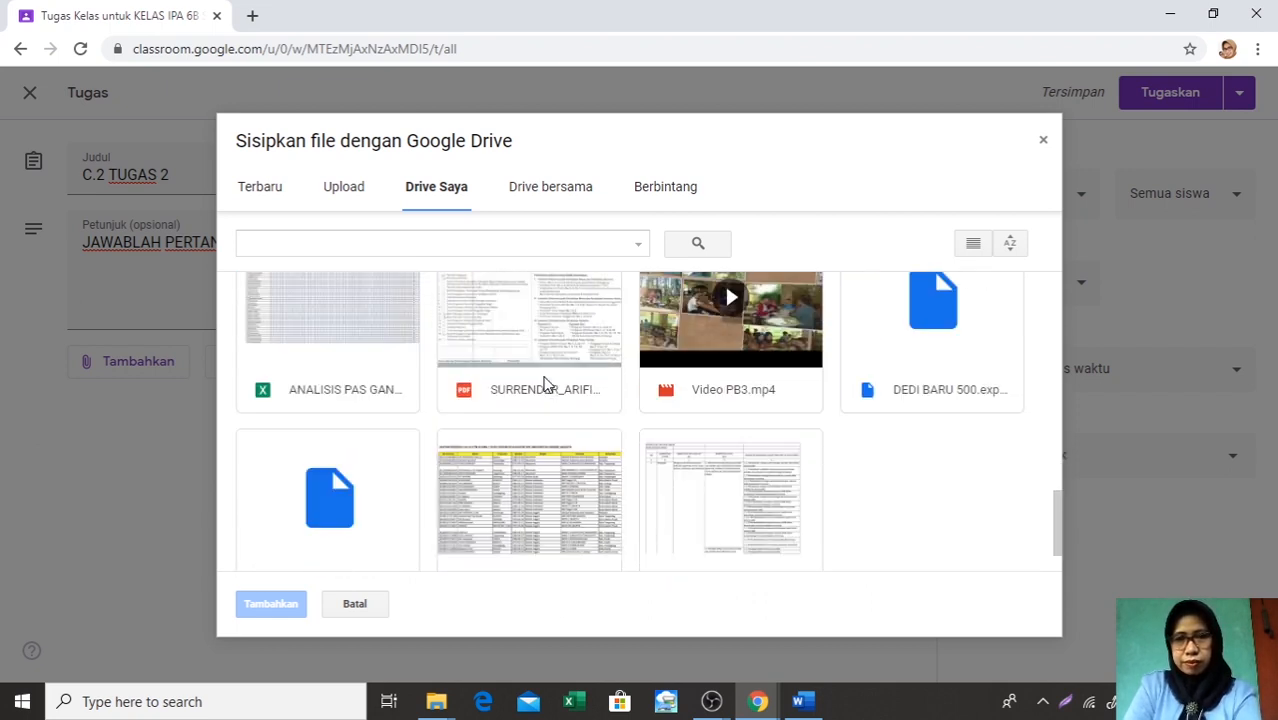
{"action": "scroll", "coordinate": [547, 384], "scroll_direction": "down", "scroll_amount": 1}
{"action": "scroll", "coordinate": [547, 384], "scroll_direction": "up", "scroll_amount": 1}
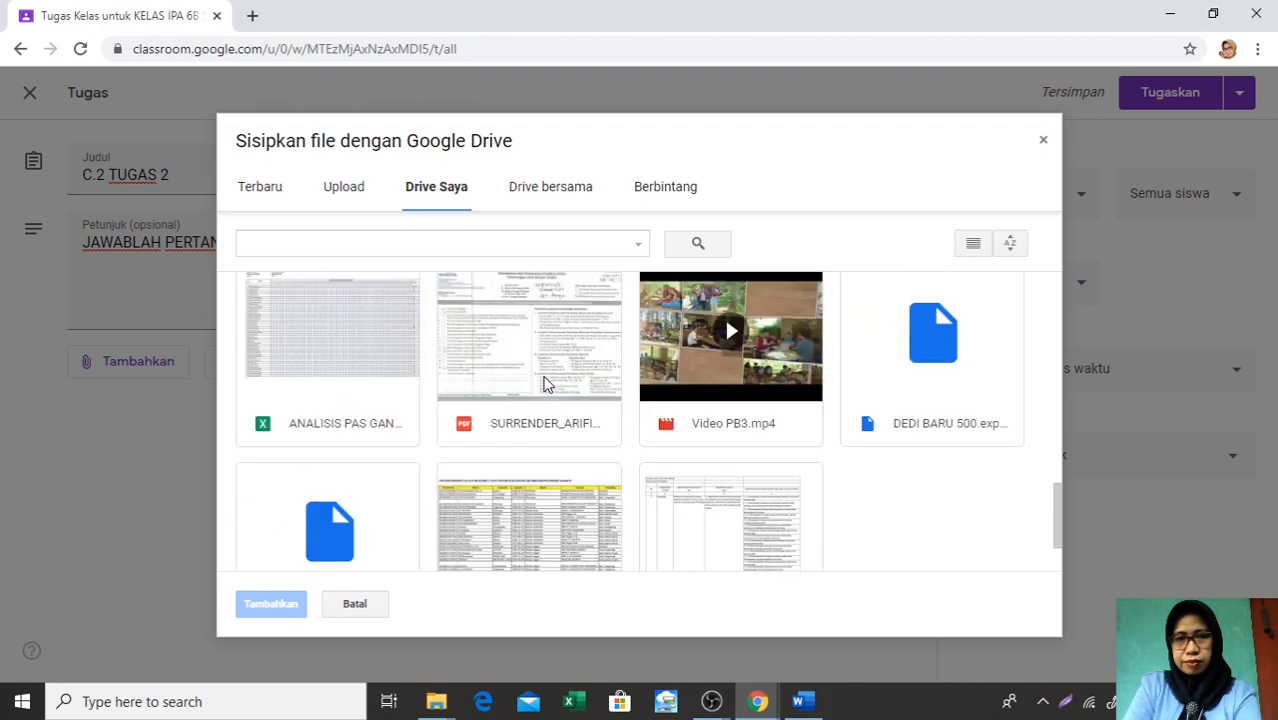
{"action": "scroll", "coordinate": [547, 384], "scroll_direction": "up", "scroll_amount": 5}
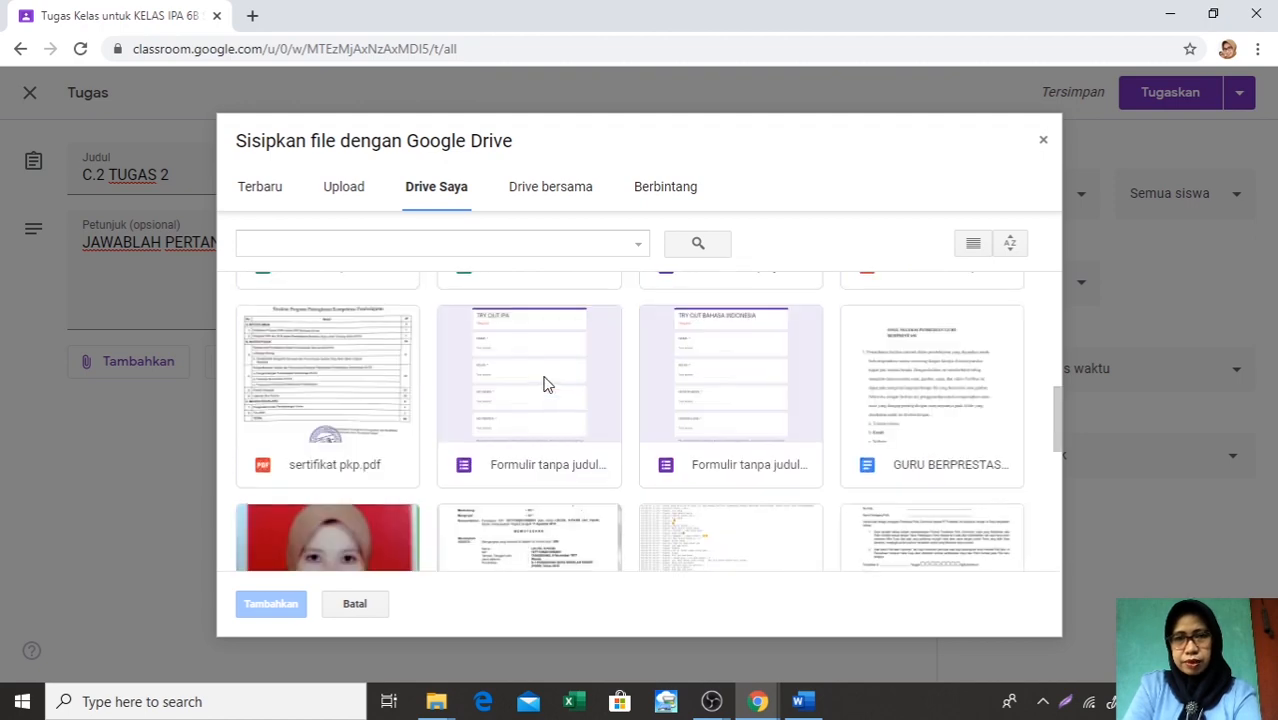
{"action": "scroll", "coordinate": [547, 384], "scroll_direction": "up", "scroll_amount": 2}
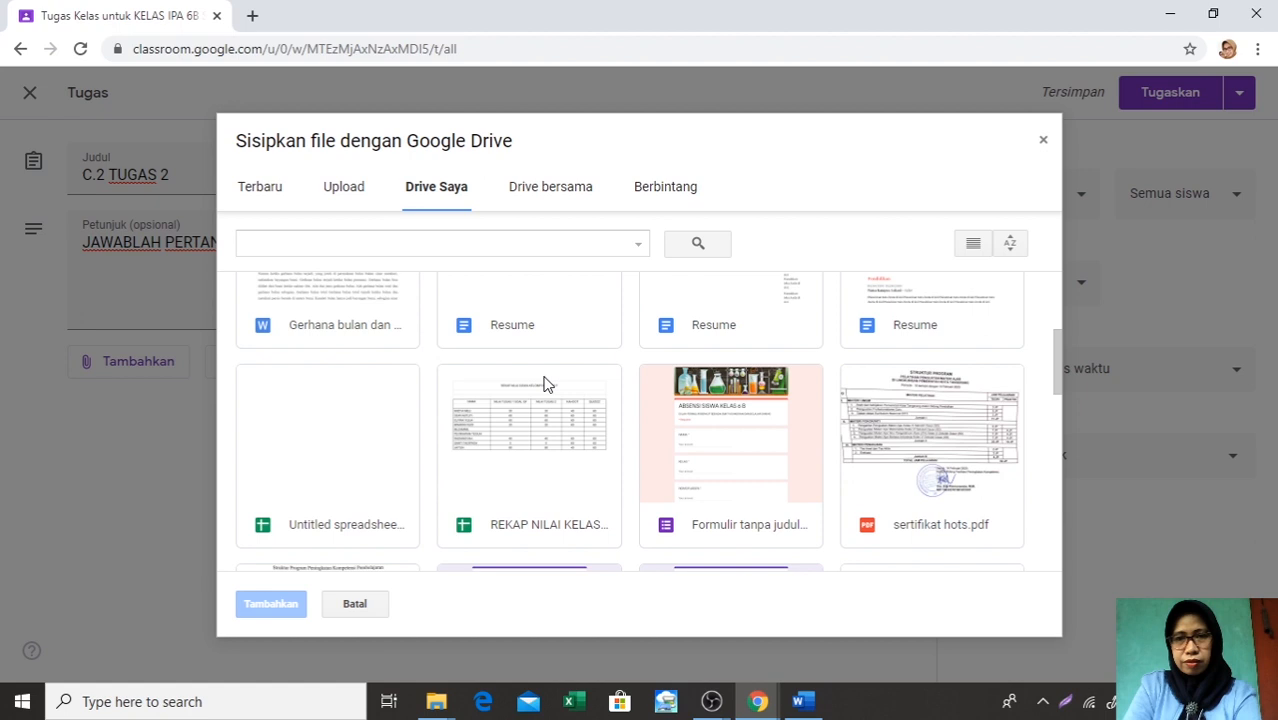
{"action": "scroll", "coordinate": [547, 384], "scroll_direction": "up", "scroll_amount": 1}
{"action": "scroll", "coordinate": [547, 384], "scroll_direction": "up", "scroll_amount": 1}
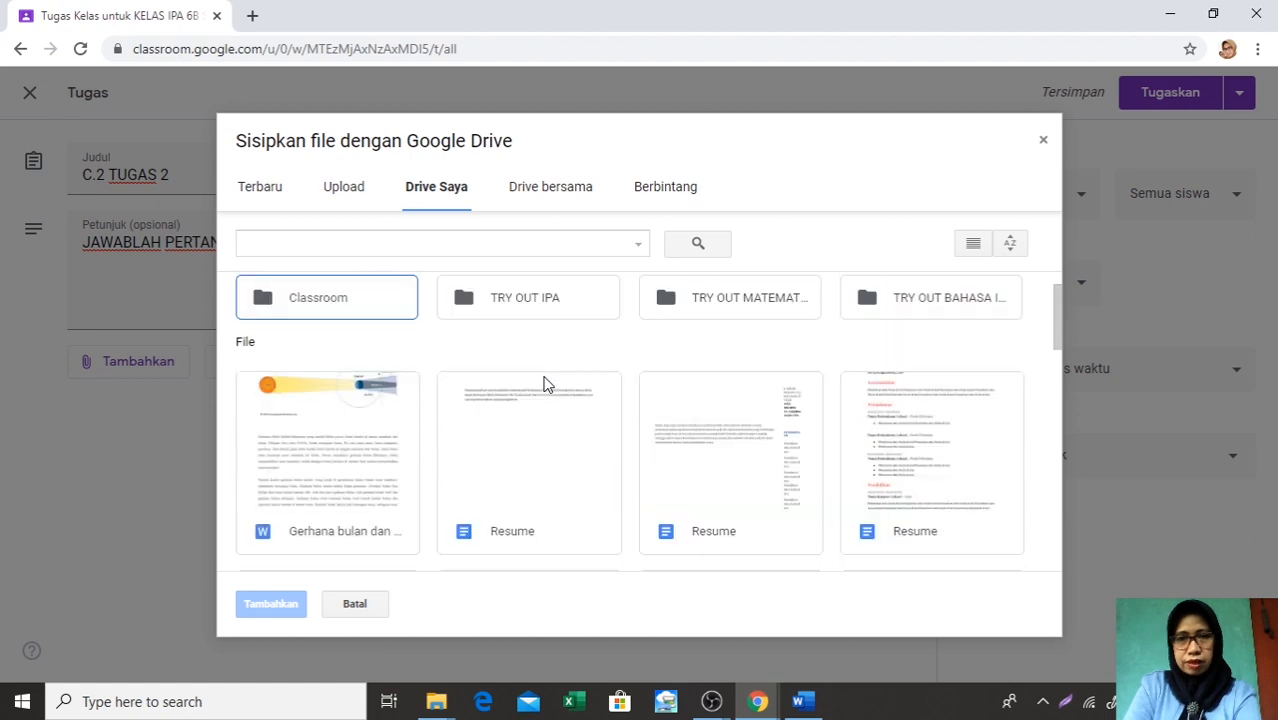
{"action": "scroll", "coordinate": [547, 384], "scroll_direction": "up", "scroll_amount": 1}
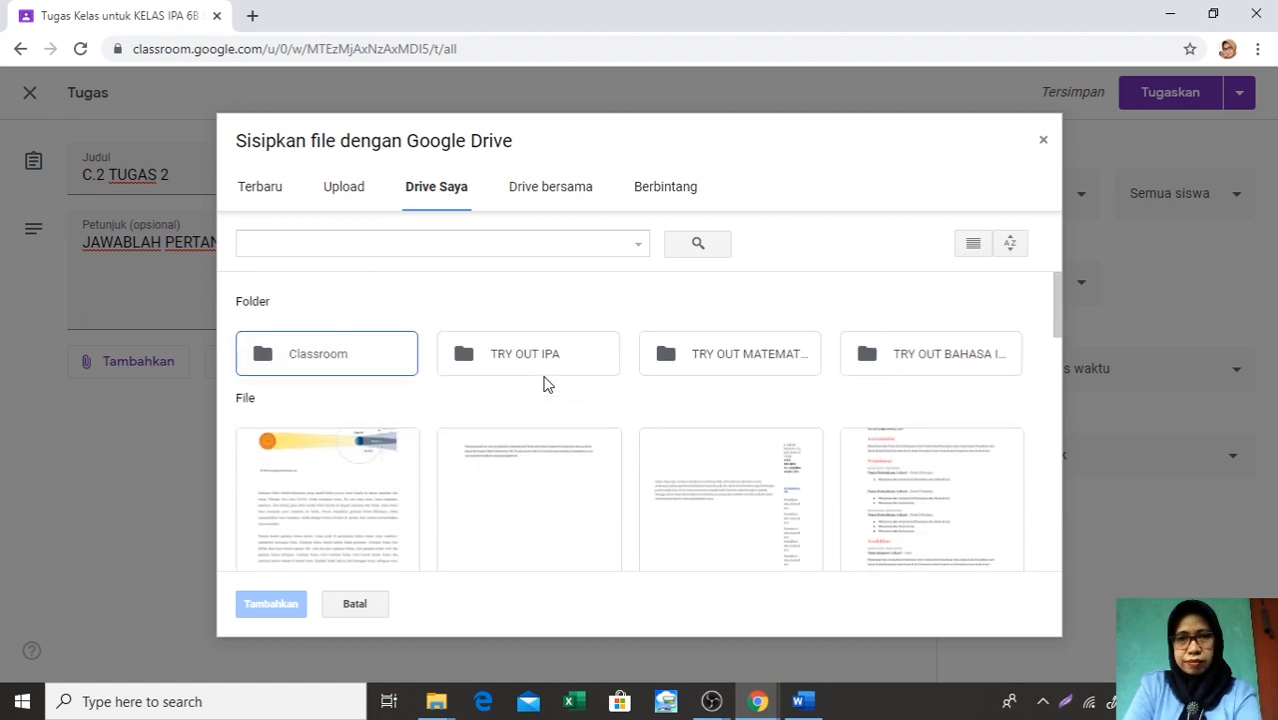
{"action": "scroll", "coordinate": [547, 384], "scroll_direction": "down", "scroll_amount": 1}
{"action": "scroll", "coordinate": [547, 384], "scroll_direction": "up", "scroll_amount": 1}
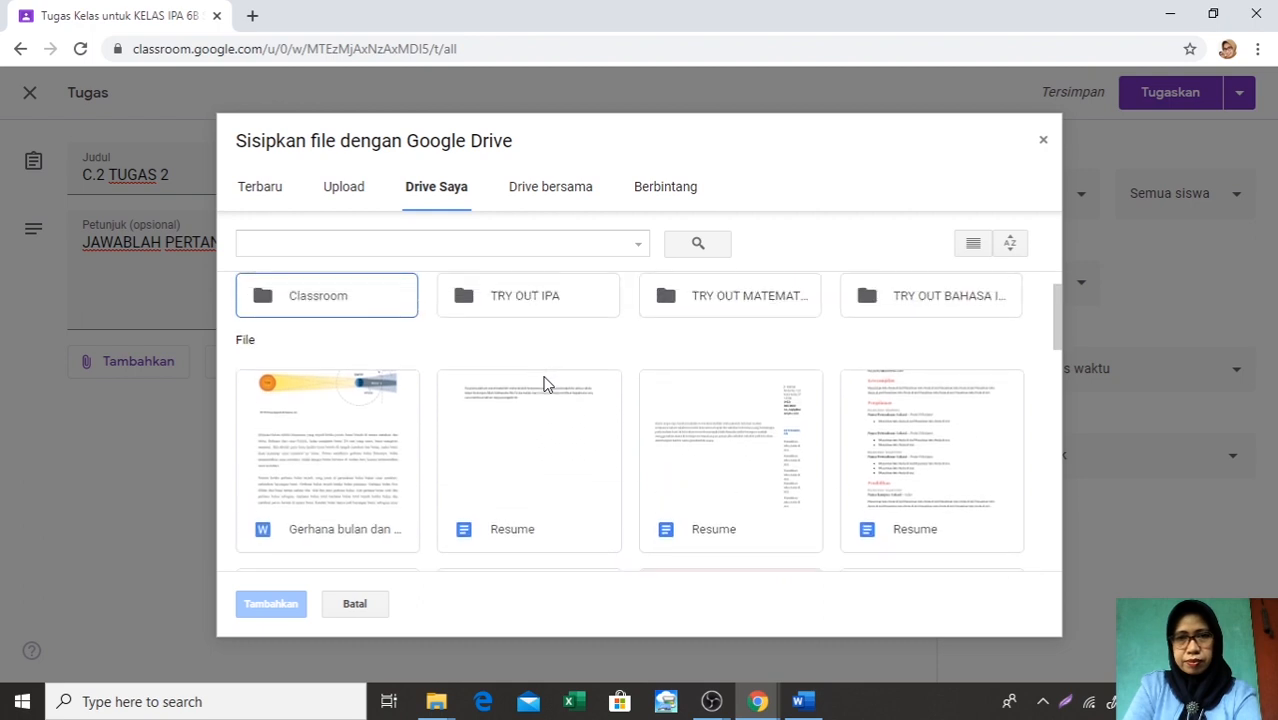
{"action": "scroll", "coordinate": [547, 384], "scroll_direction": "down", "scroll_amount": 1}
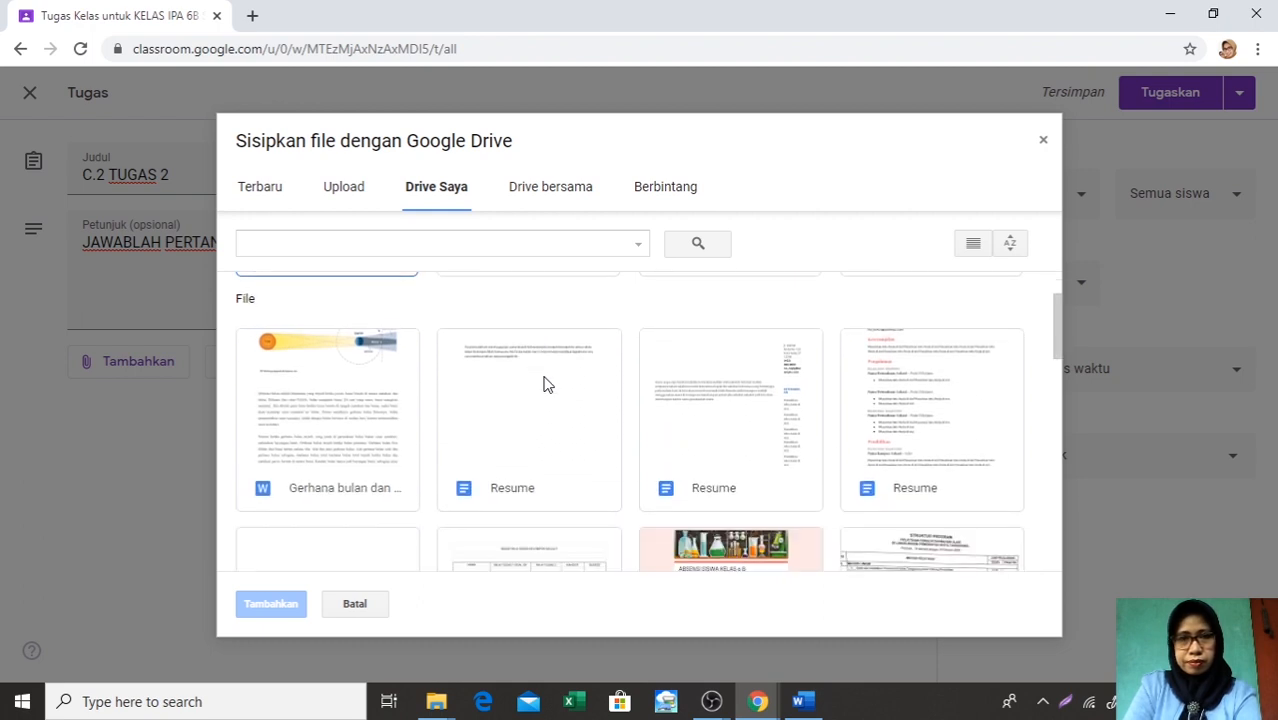
{"action": "scroll", "coordinate": [547, 384], "scroll_direction": "down", "scroll_amount": 1}
{"action": "scroll", "coordinate": [547, 384], "scroll_direction": "down", "scroll_amount": 1}
{"action": "scroll", "coordinate": [547, 384], "scroll_direction": "up", "scroll_amount": 1}
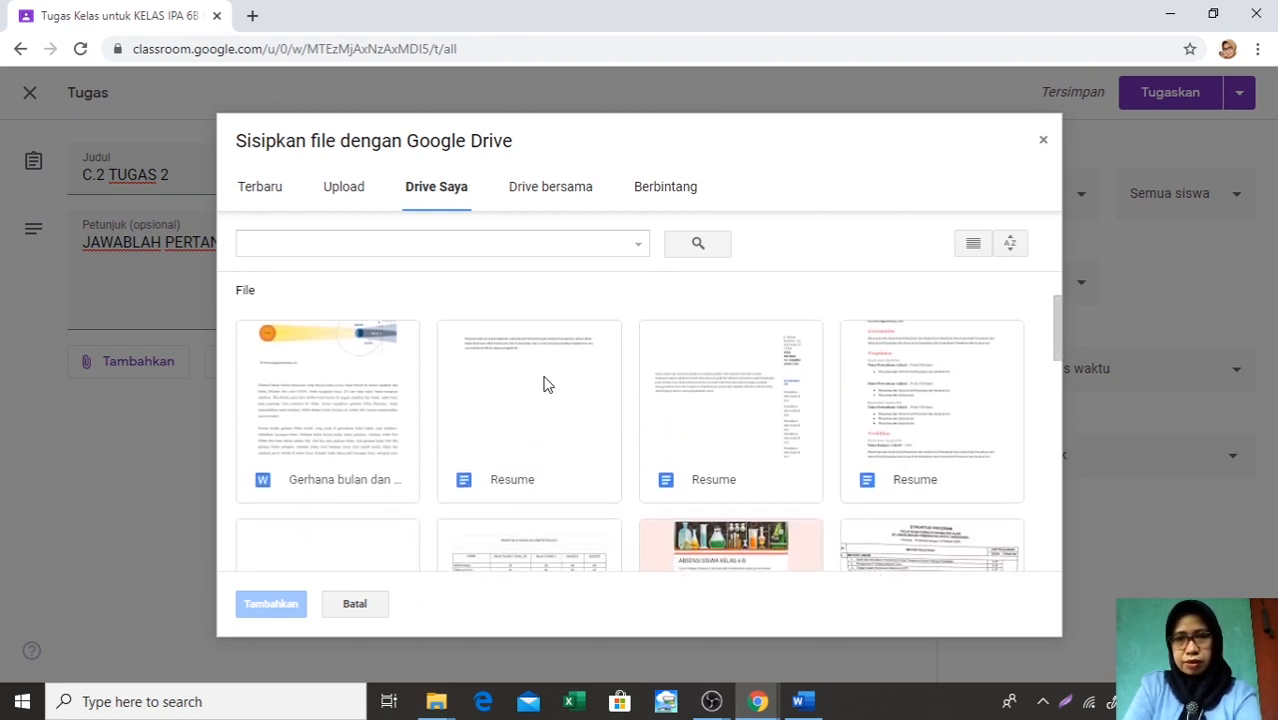
{"action": "scroll", "coordinate": [547, 384], "scroll_direction": "up", "scroll_amount": 2}
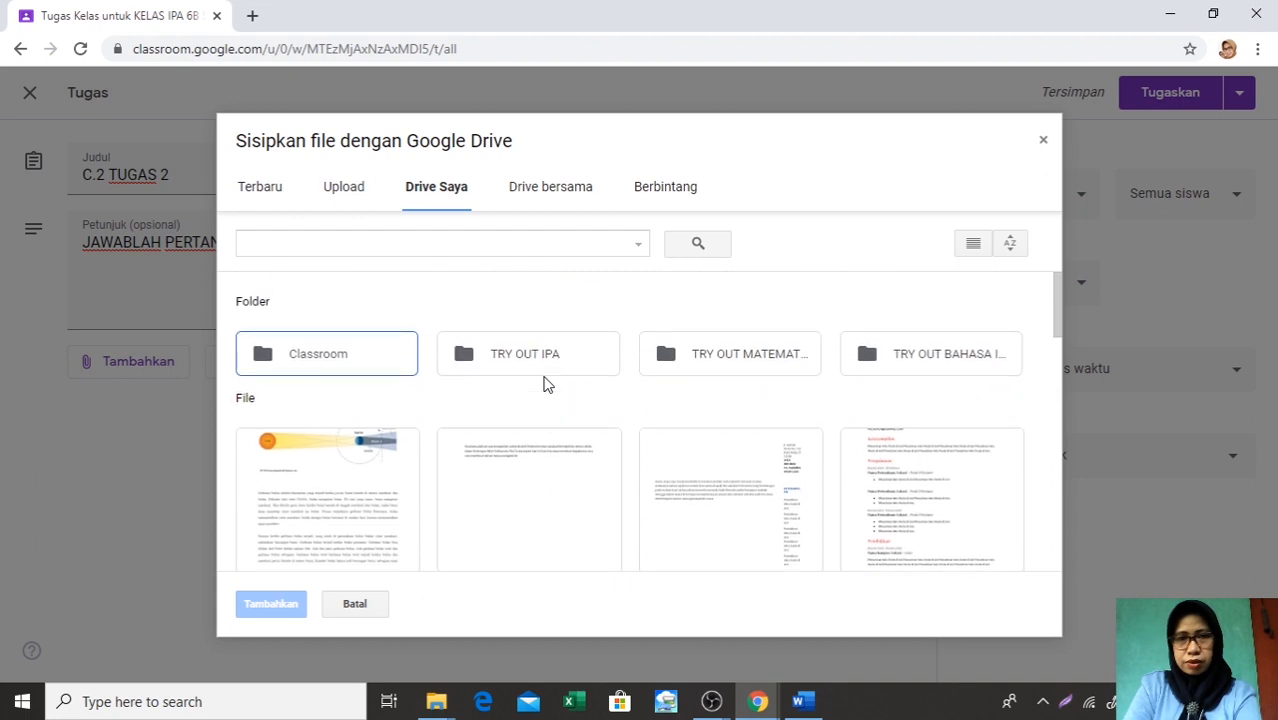
{"action": "scroll", "coordinate": [590, 403], "scroll_direction": "down", "scroll_amount": 2}
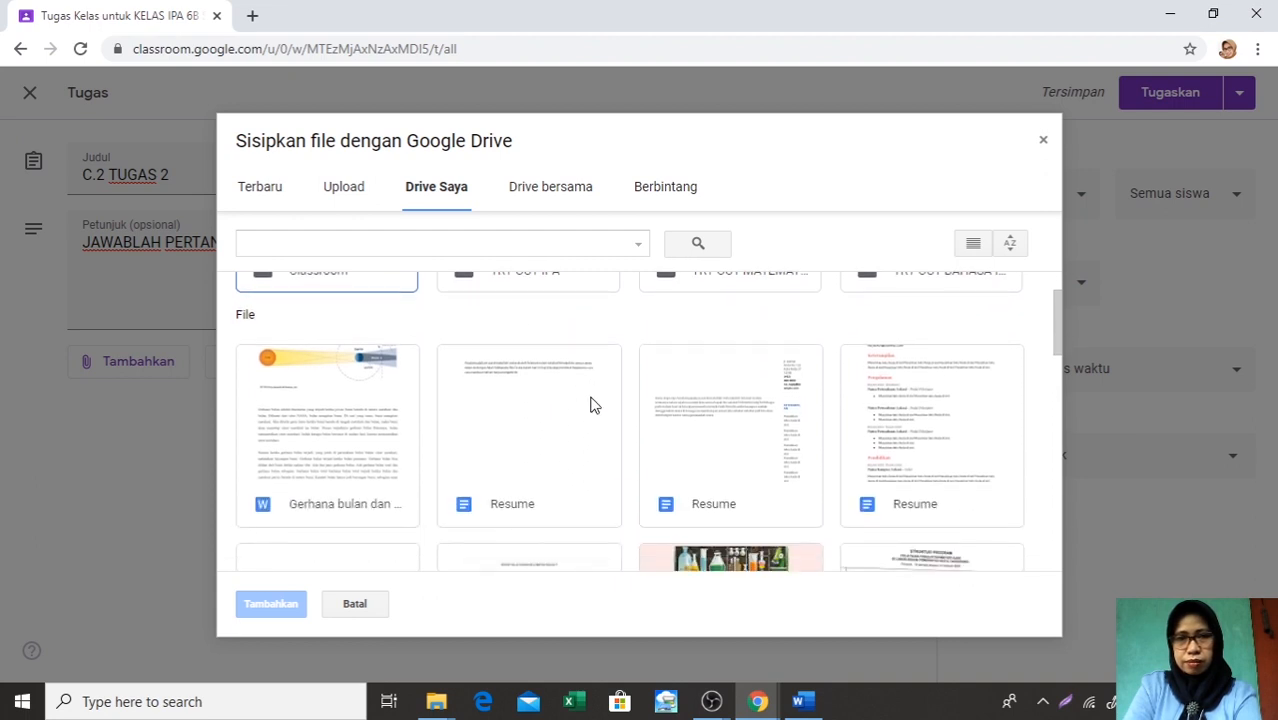
{"action": "scroll", "coordinate": [590, 403], "scroll_direction": "down", "scroll_amount": 5}
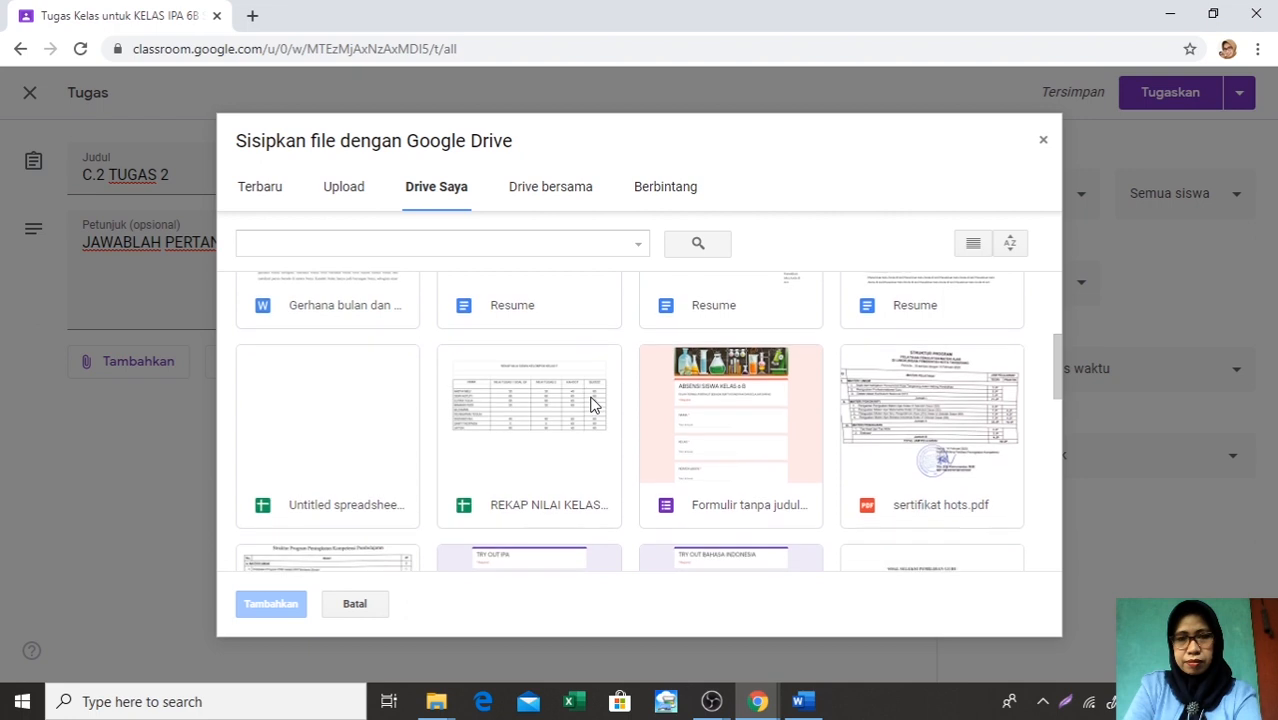
{"action": "scroll", "coordinate": [590, 403], "scroll_direction": "down", "scroll_amount": 1}
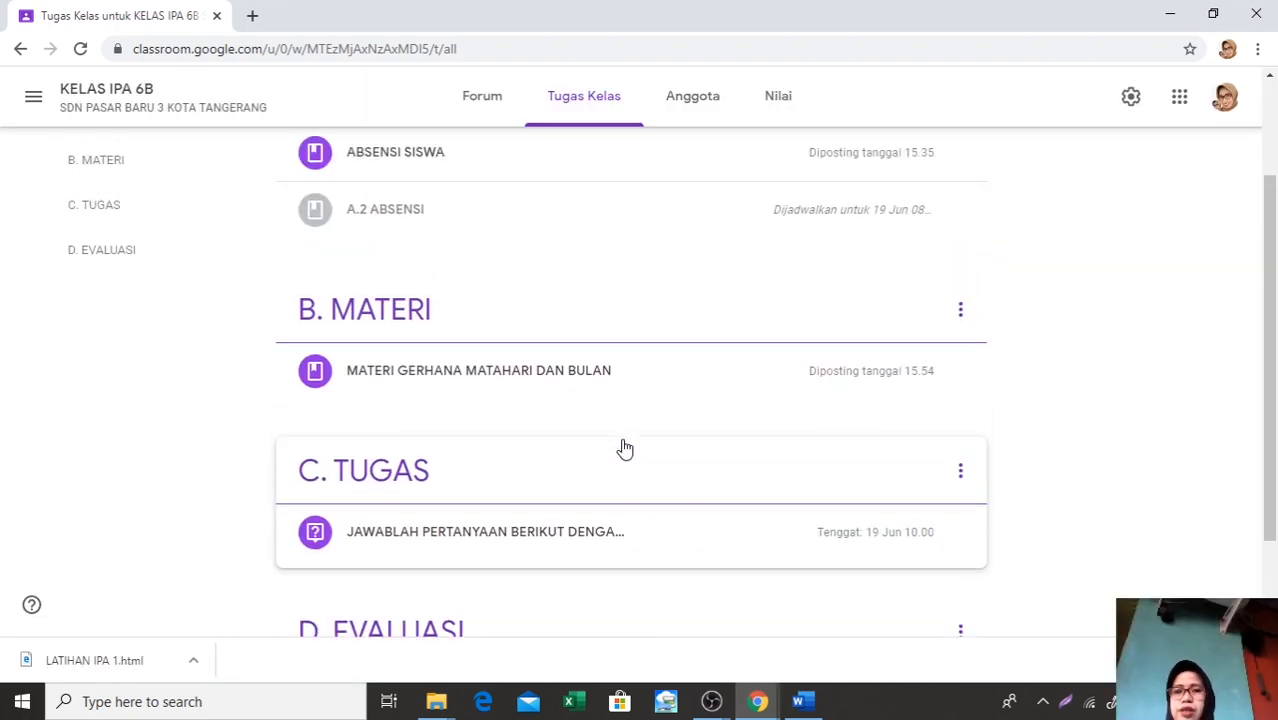
Create a new assignment (Tugas) in Tugas Kelas and title it C. TUGAS 2
{"action": "scroll", "coordinate": [625, 449], "scroll_direction": "up", "scroll_amount": 2}
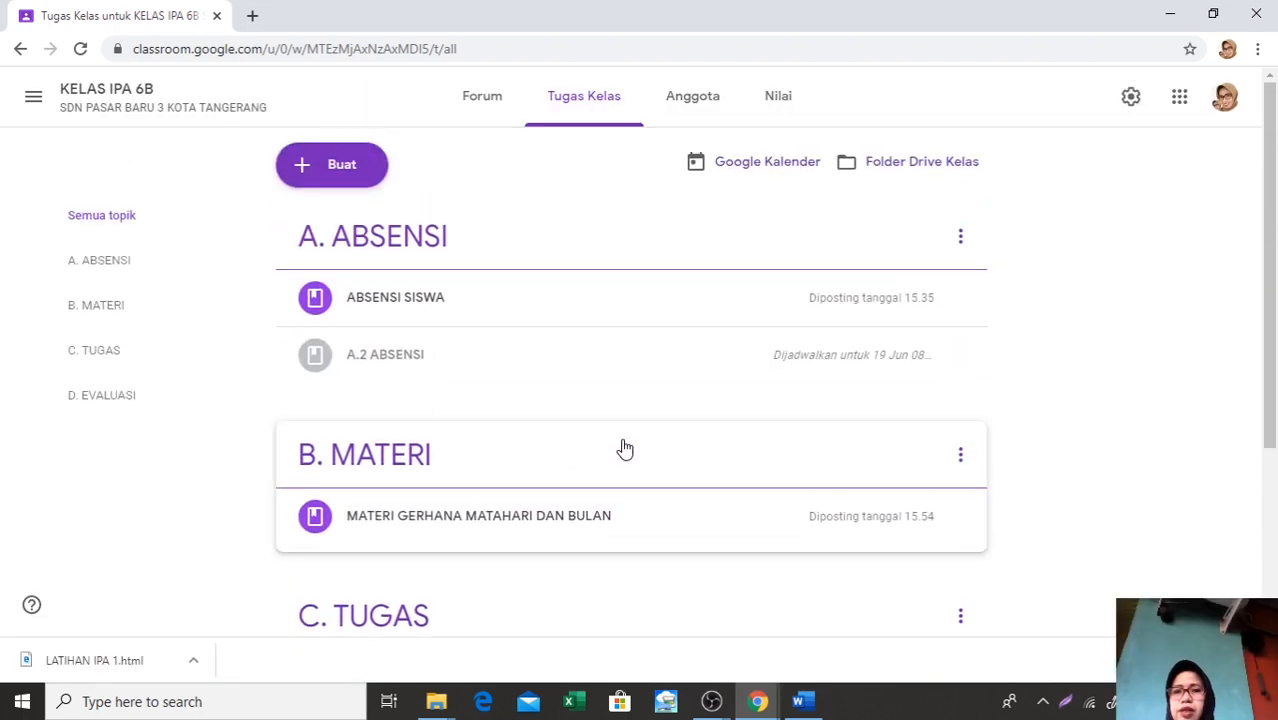
{"action": "left_click", "coordinate": [303, 172]}
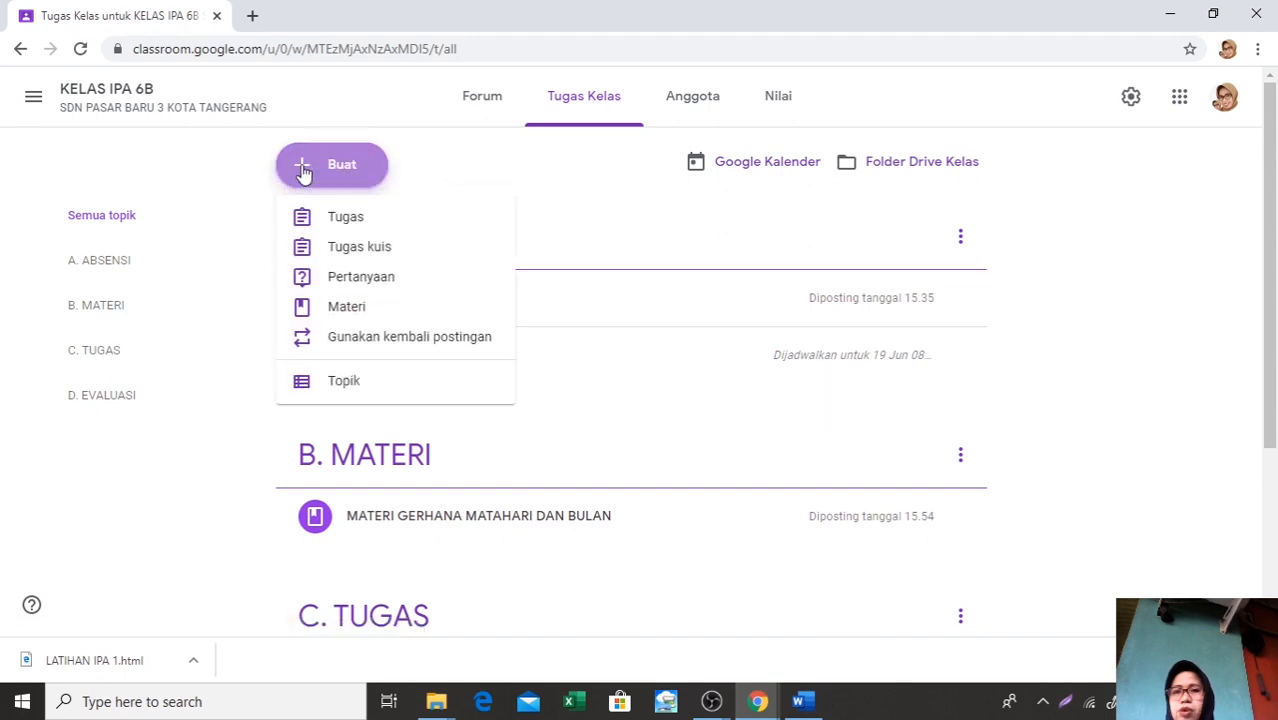
{"action": "left_click", "coordinate": [340, 229]}
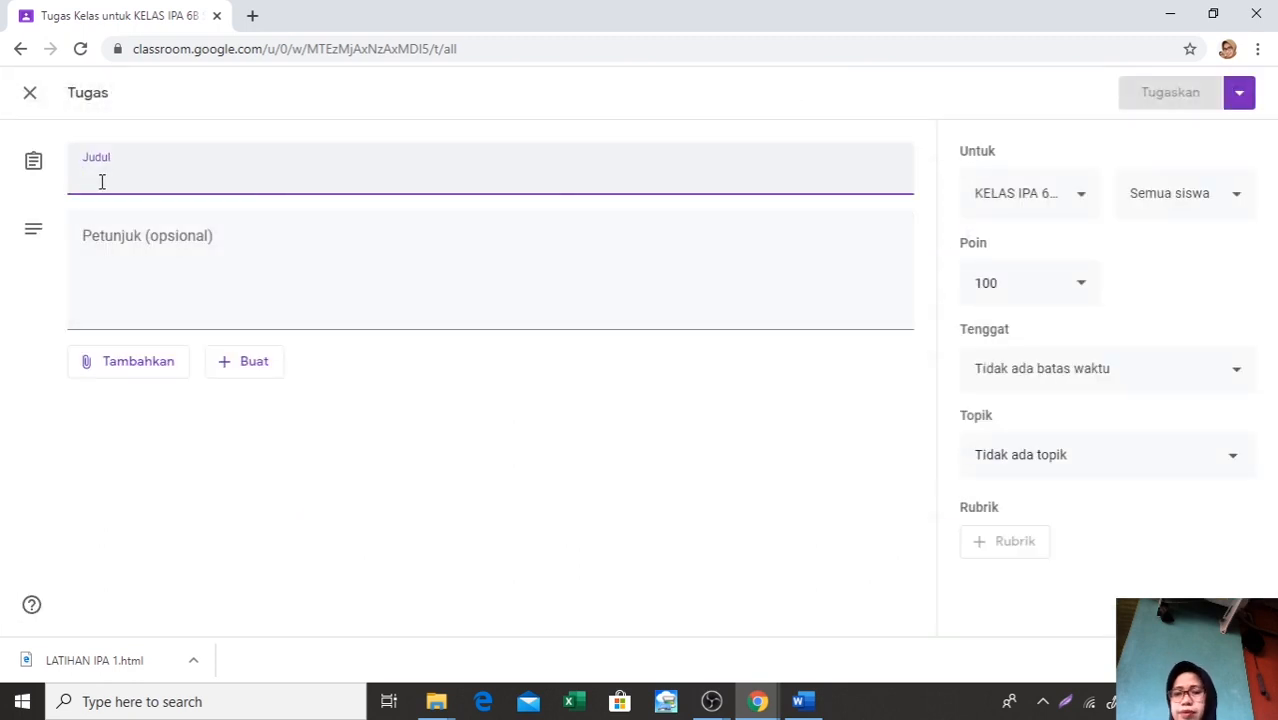
{"action": "type", "text": "C. TU"}
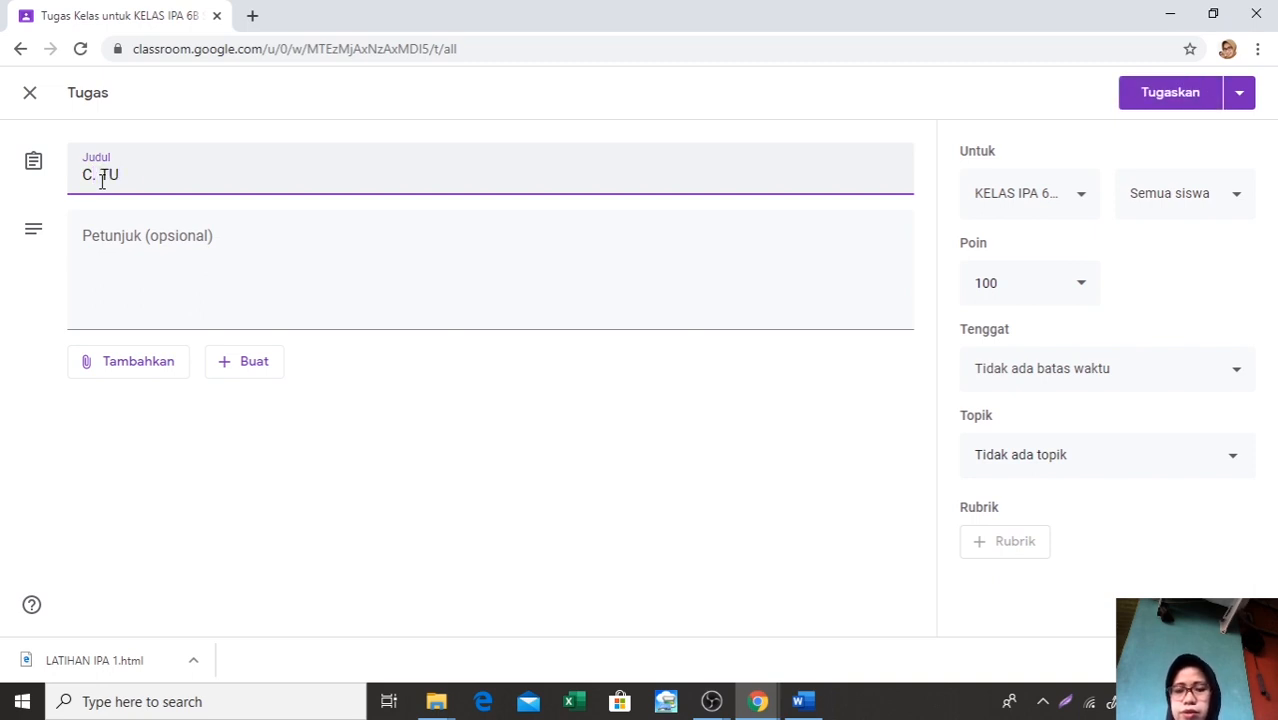
{"action": "type", "text": "GAS 2"}
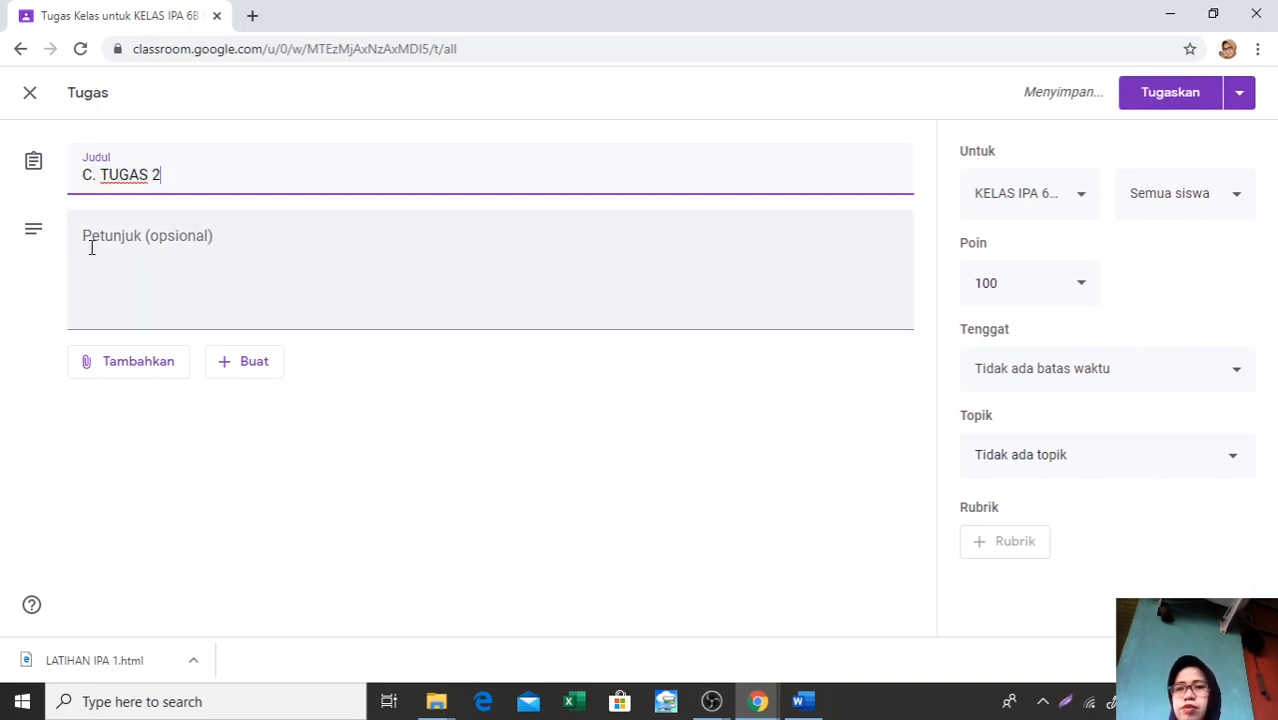
Enter JAWABLAH PERTANYAAN BERIKUT as the assignment's instructions
{"action": "left_click", "coordinate": [84, 237]}
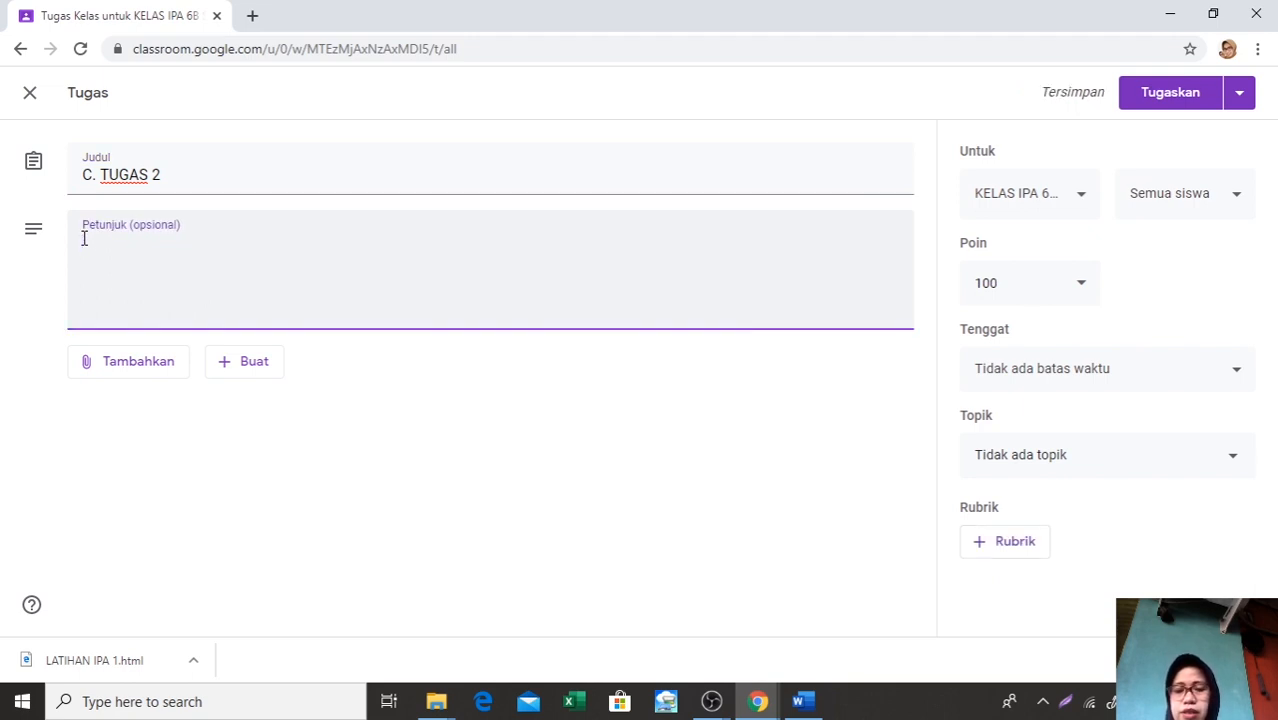
{"action": "type", "text": "JAWABLAH "}
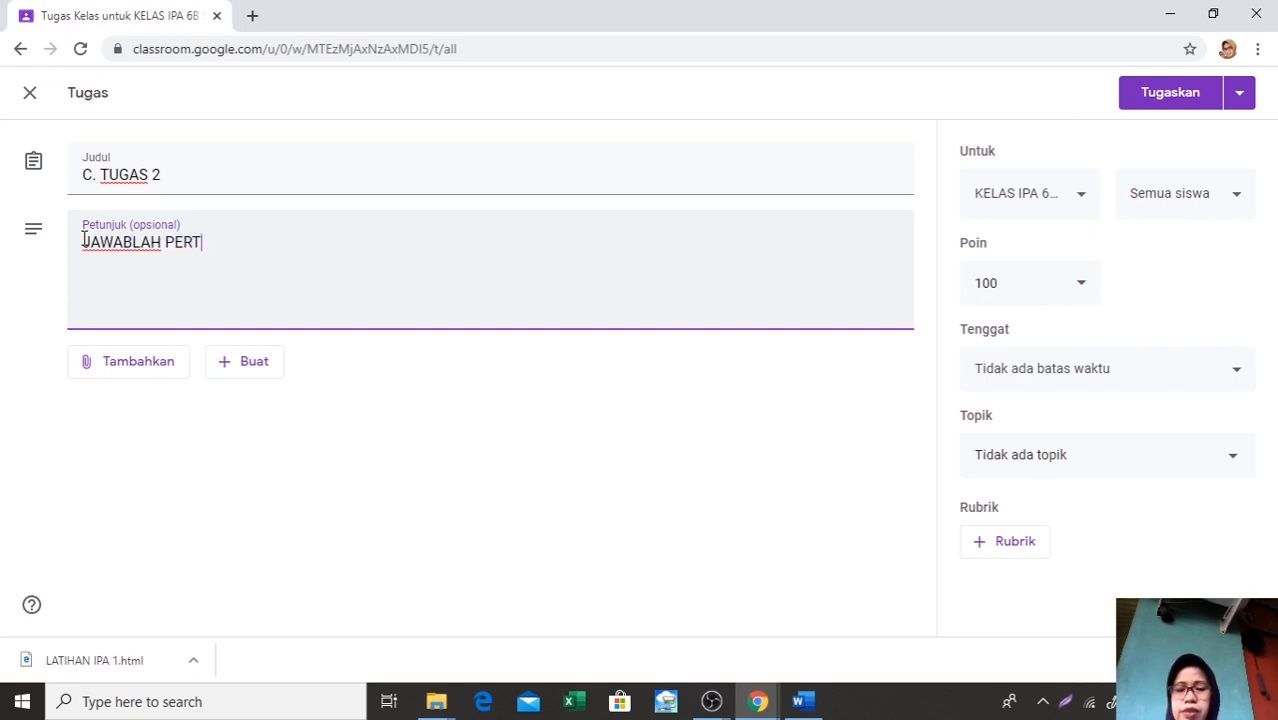
{"action": "type", "text": "PERTANYAAN BERIKUT"}
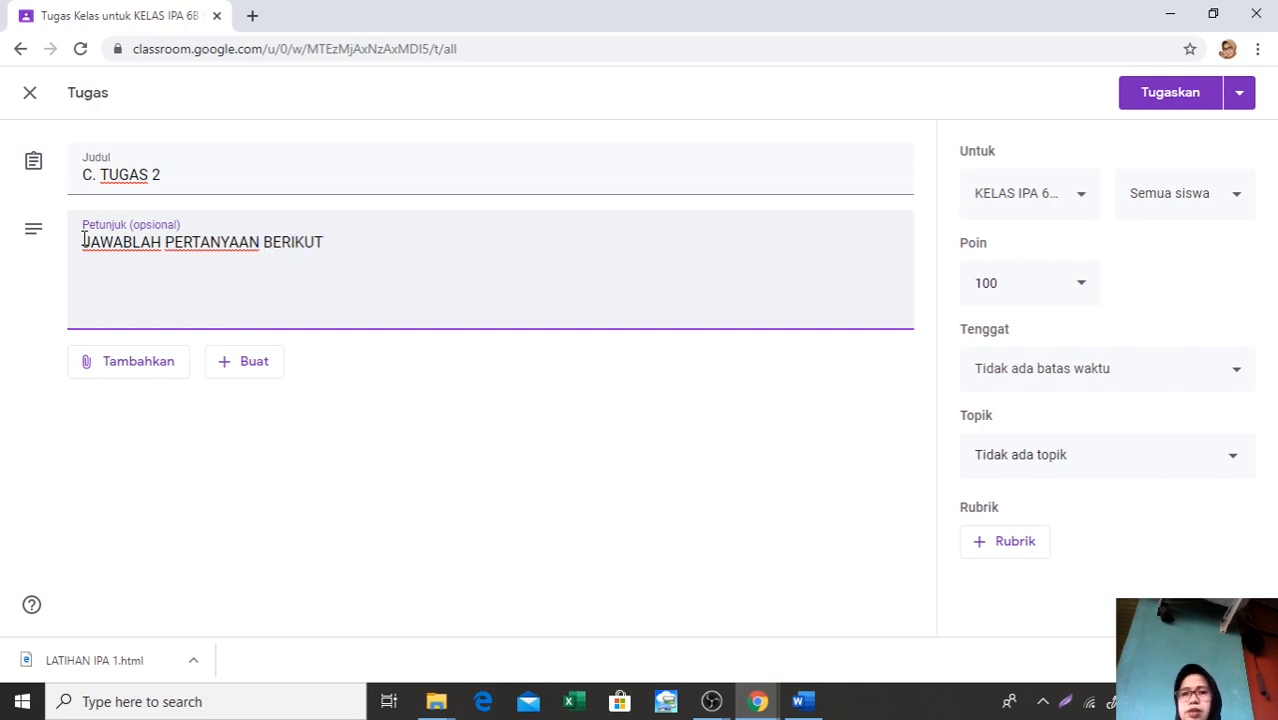
Attach the Soal uji coba form from Google Drive to the C. TUGAS 2 assignment
{"action": "left_click", "coordinate": [127, 368]}
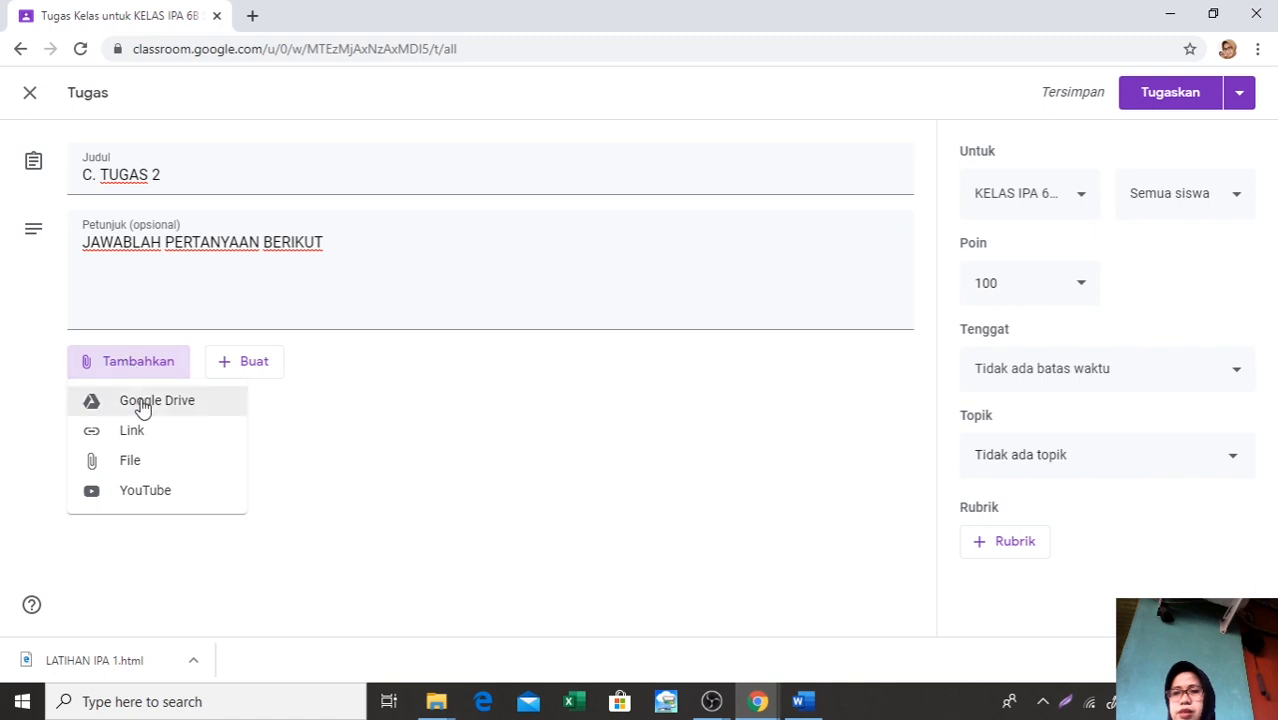
{"action": "left_click", "coordinate": [141, 402]}
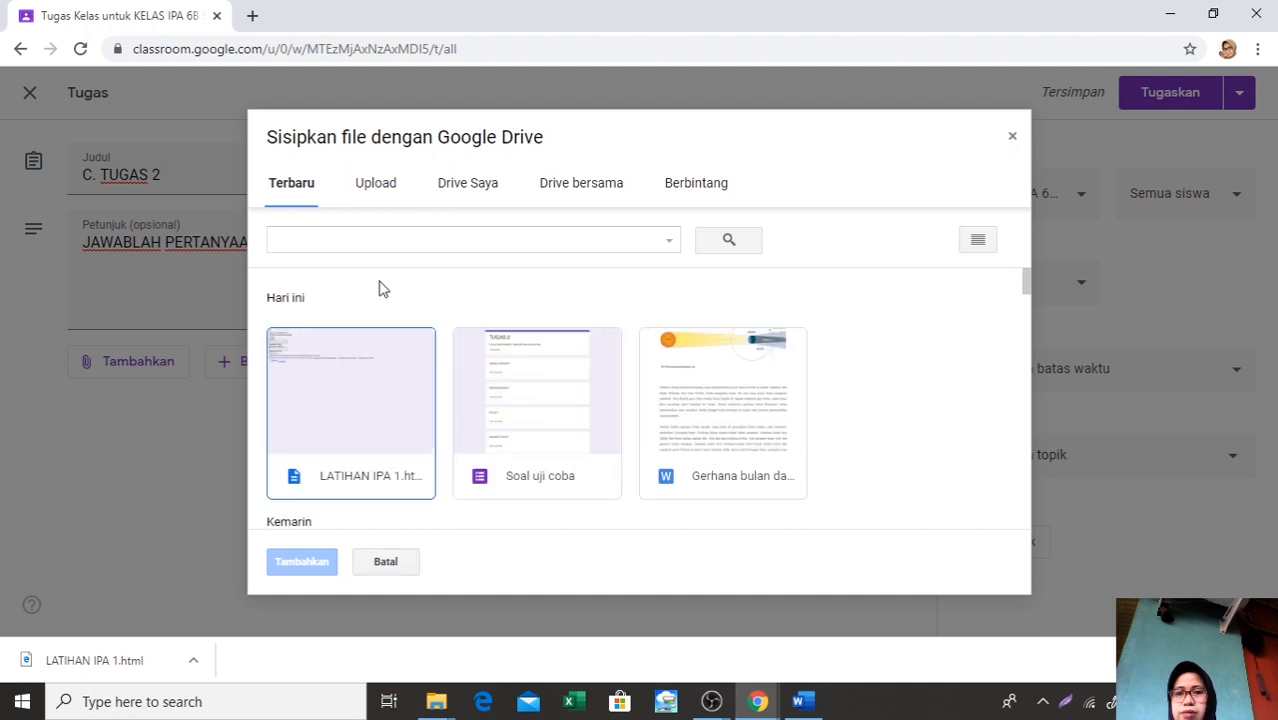
{"action": "double_click", "coordinate": [560, 413]}
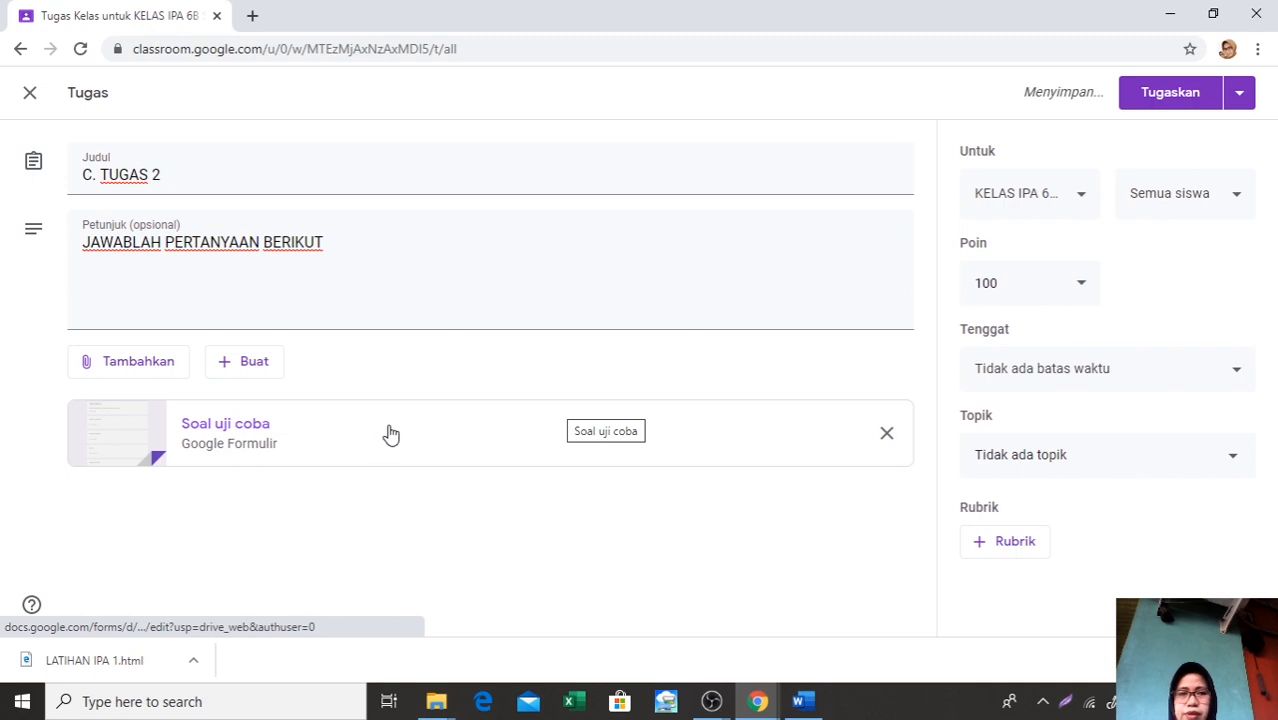
Set the C. TUGAS 2 deadline to 19 Jun 2020 at 10.00 and assign it to the class
{"action": "left_click", "coordinate": [1238, 376]}
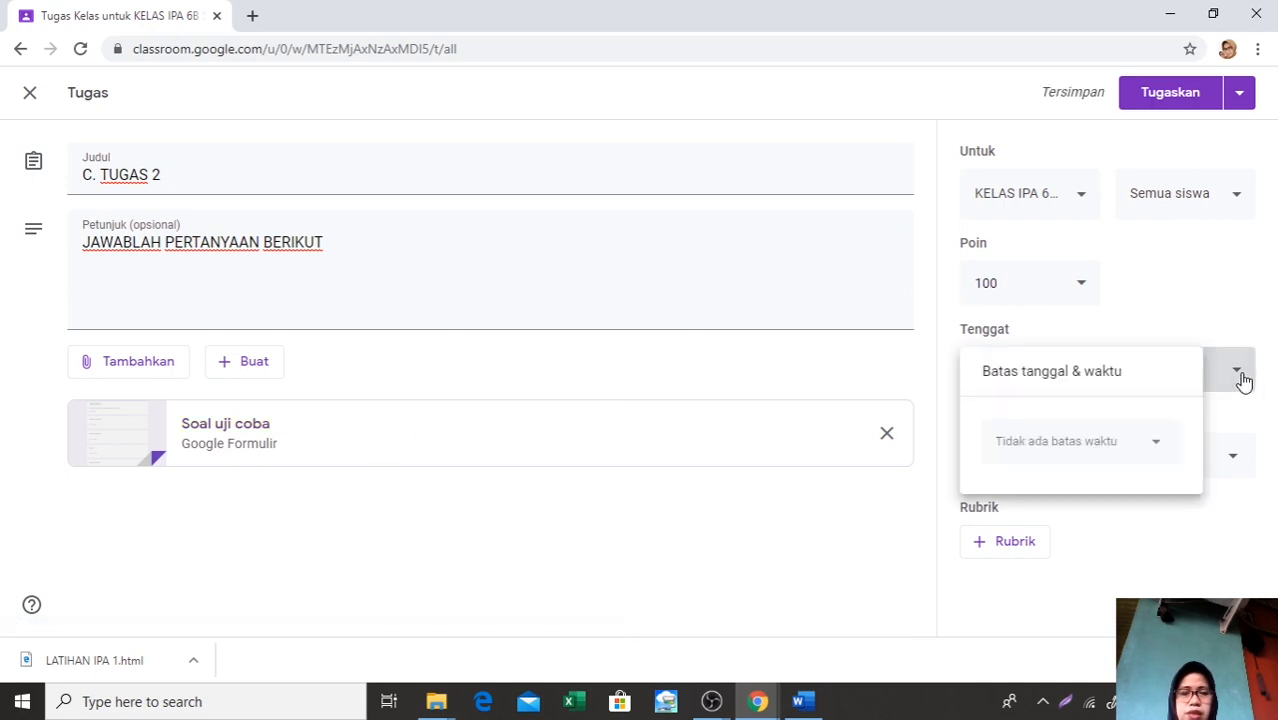
{"action": "left_click", "coordinate": [1157, 445]}
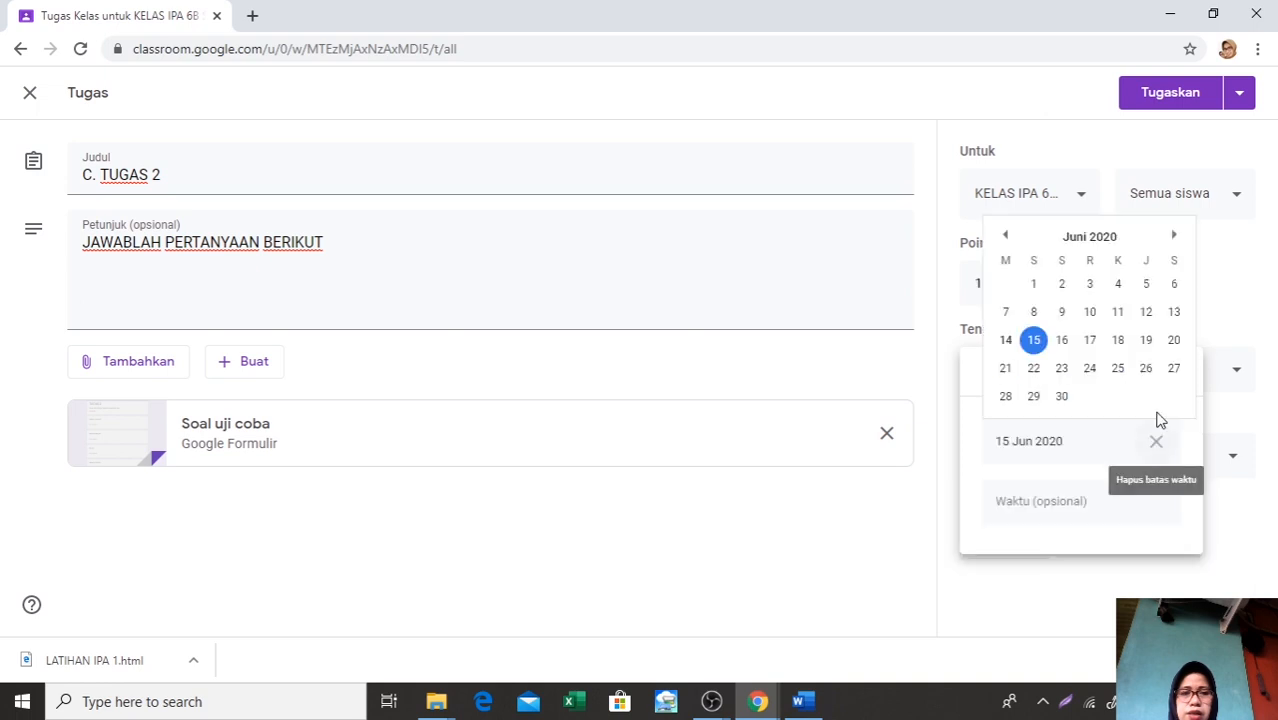
{"action": "left_click", "coordinate": [1147, 341]}
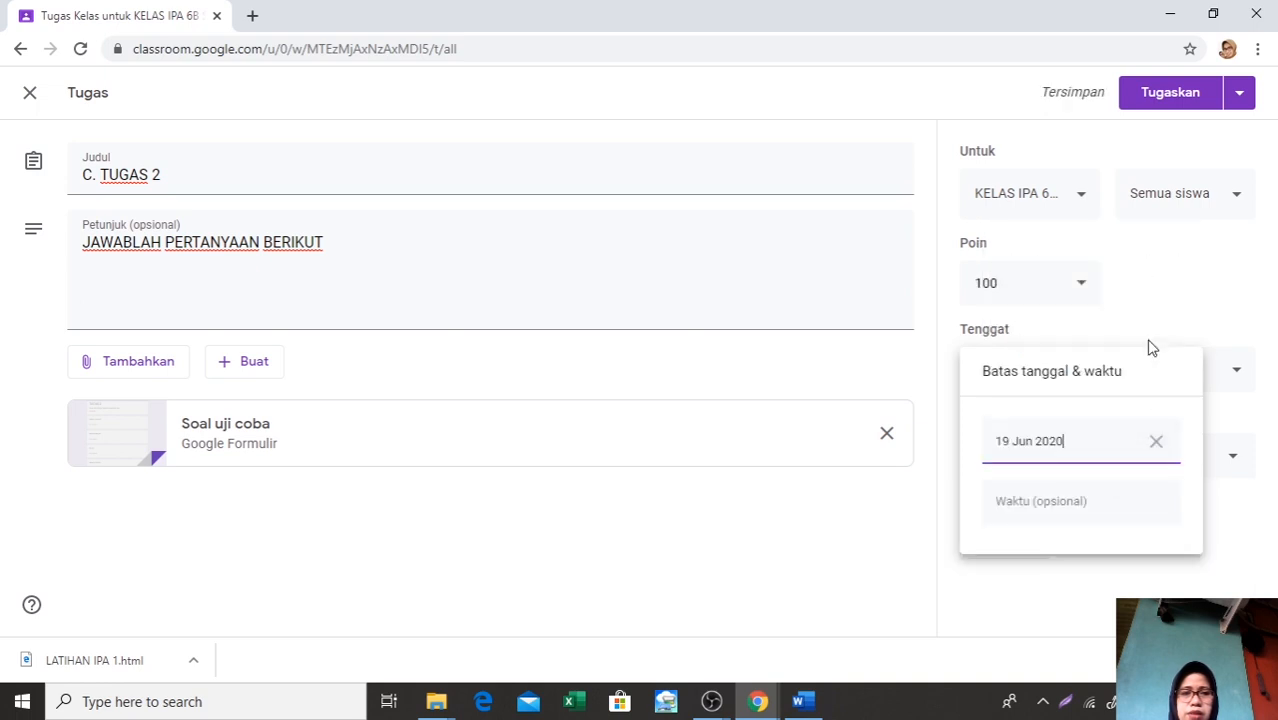
{"action": "left_click", "coordinate": [1113, 505]}
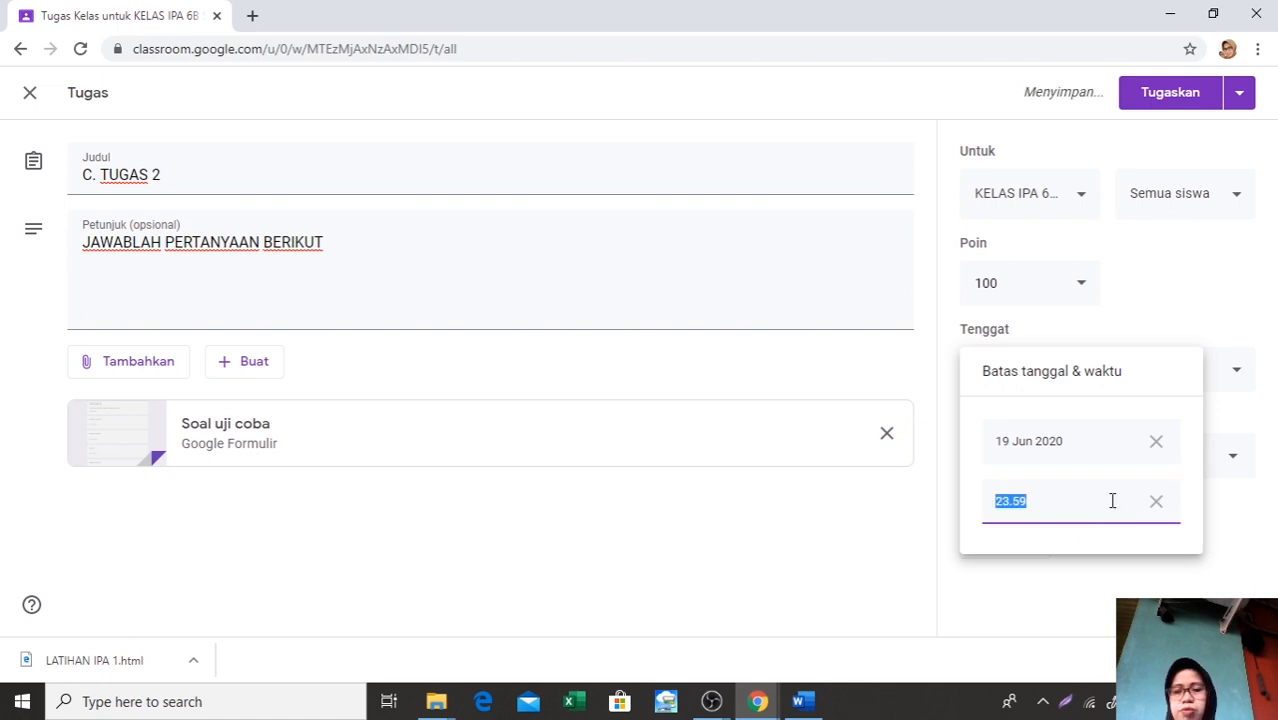
{"action": "type", "text": "10"}
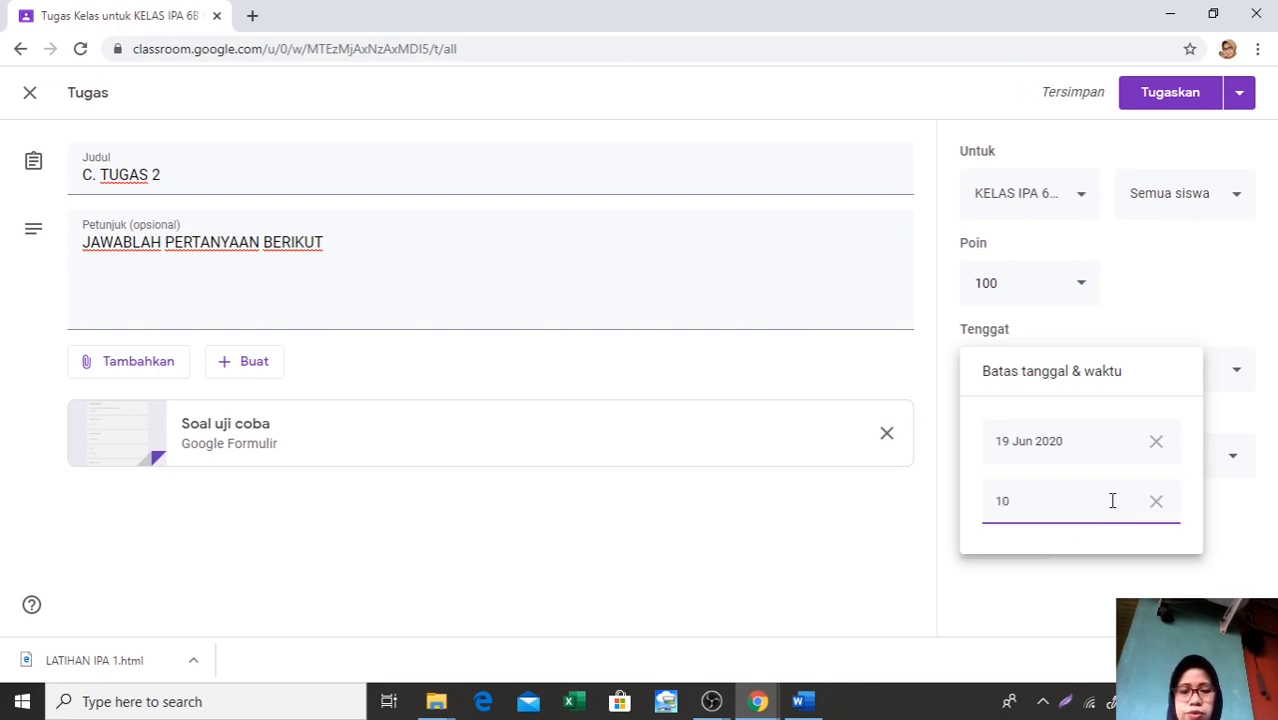
{"action": "type", "text": ".00"}
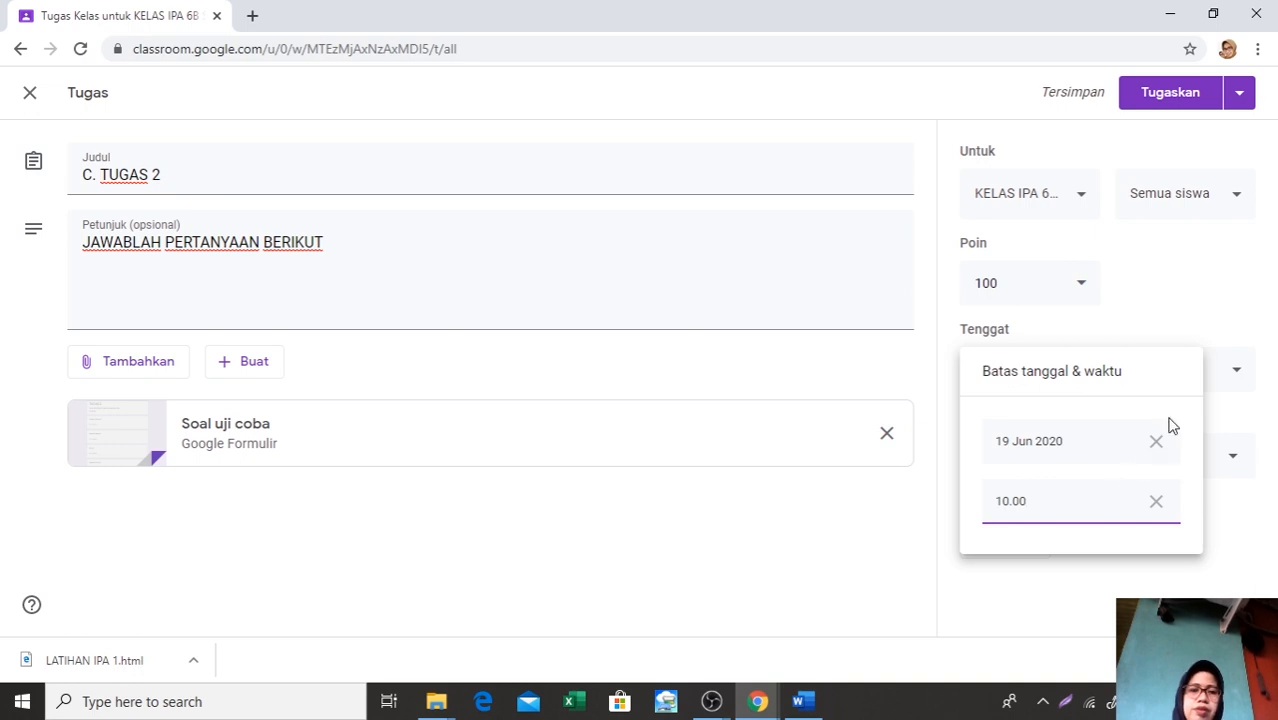
{"action": "left_click", "coordinate": [1172, 100]}
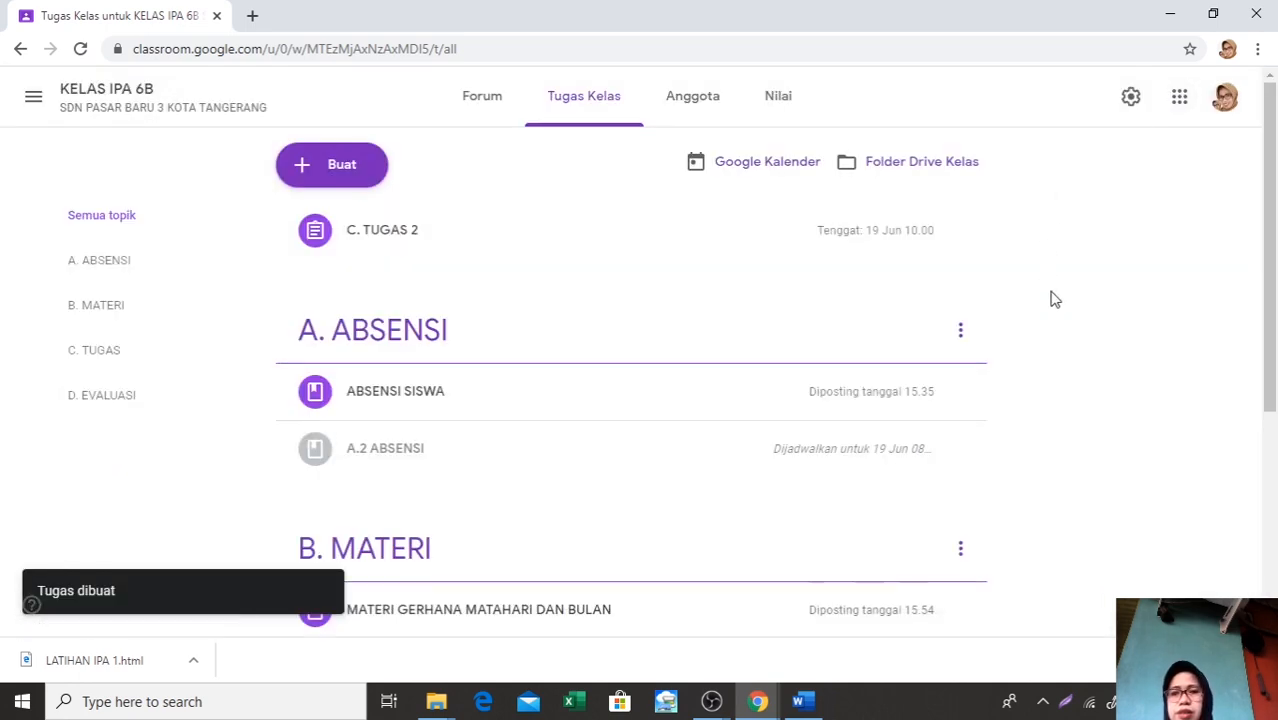
Edit the C. TUGAS 2 assignment to place it under the C. TUGAS topic and save the change
{"action": "scroll", "coordinate": [800, 376], "scroll_direction": "down", "scroll_amount": 2}
{"action": "scroll", "coordinate": [800, 376], "scroll_direction": "down", "scroll_amount": 1}
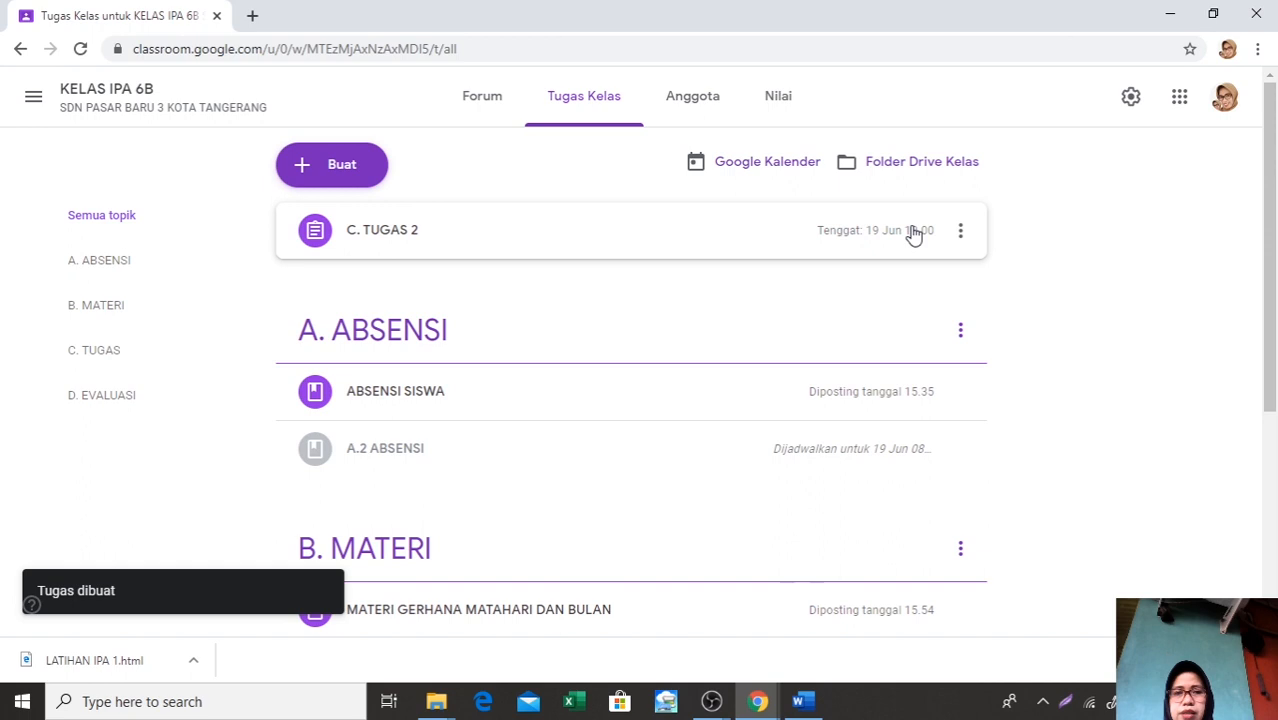
{"action": "left_click", "coordinate": [961, 231]}
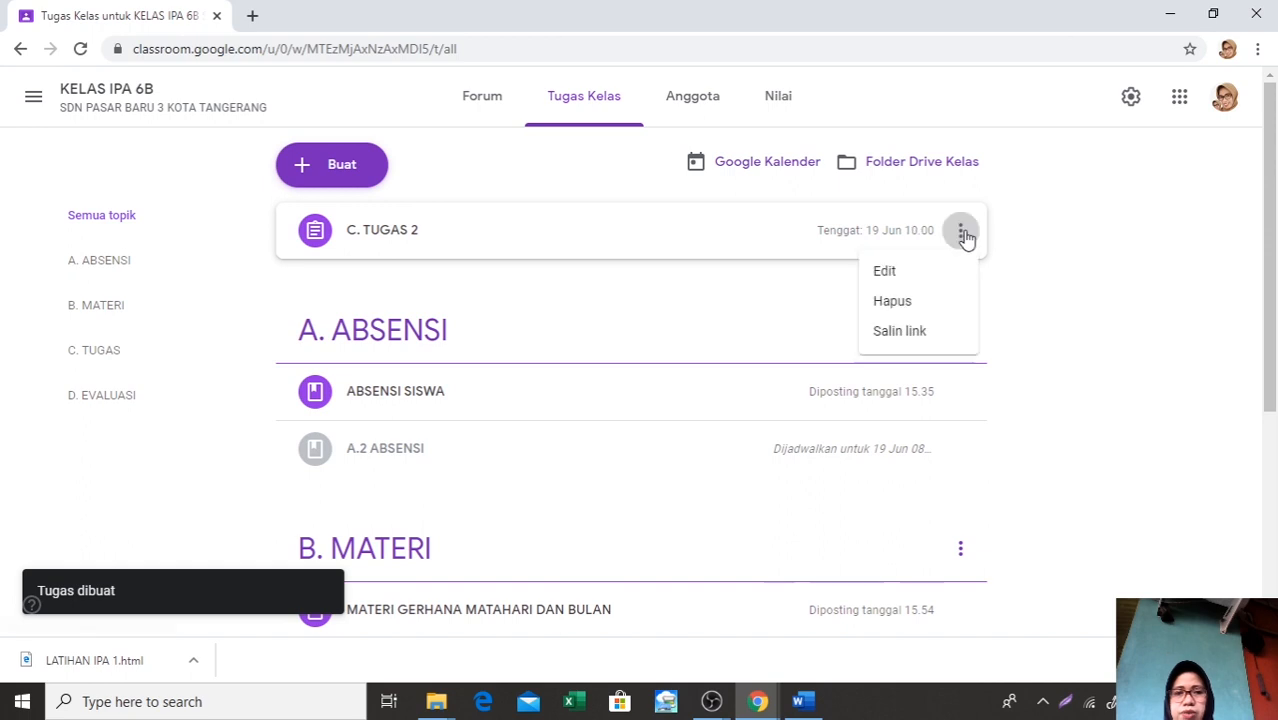
{"action": "left_click", "coordinate": [919, 273]}
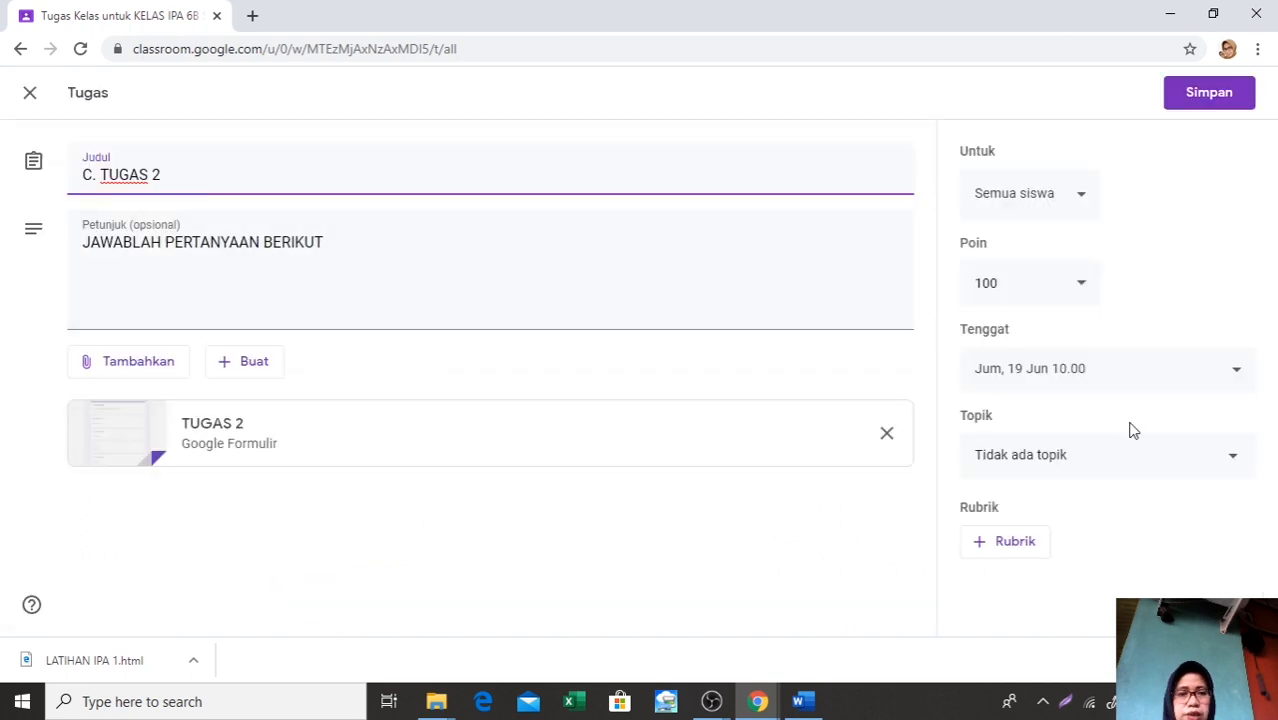
{"action": "left_click", "coordinate": [1233, 464]}
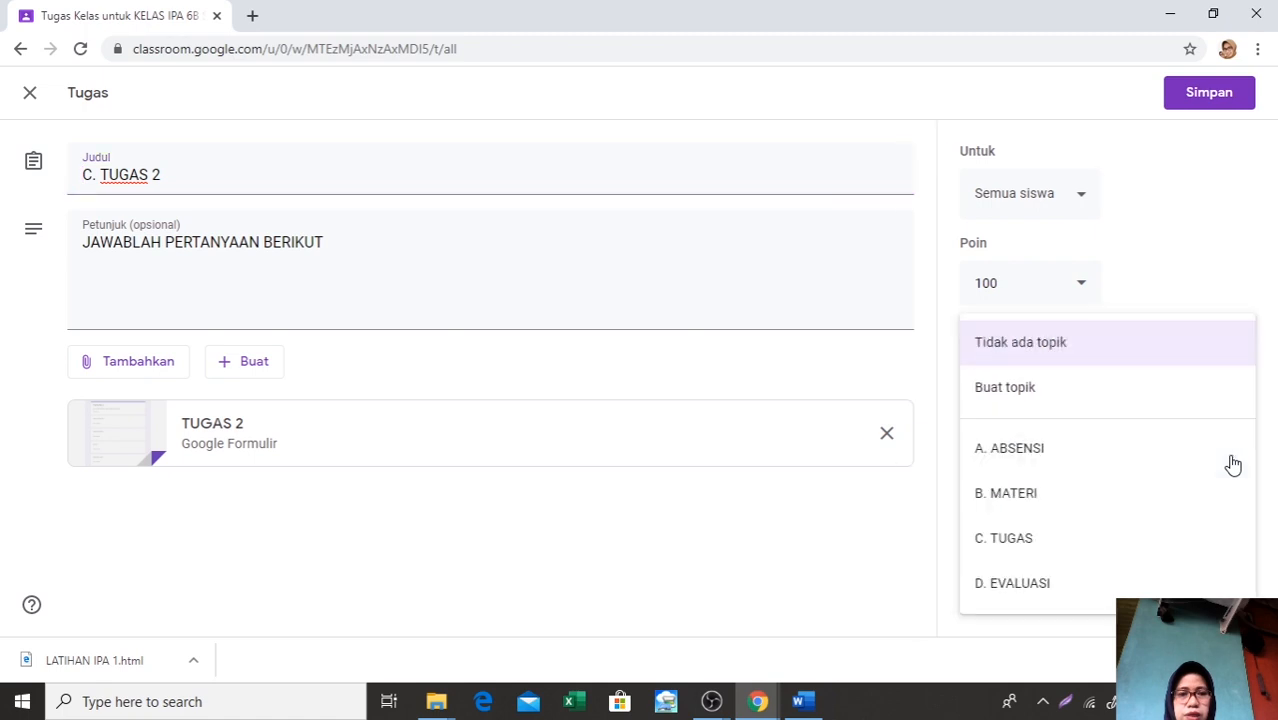
{"action": "left_click", "coordinate": [1056, 542]}
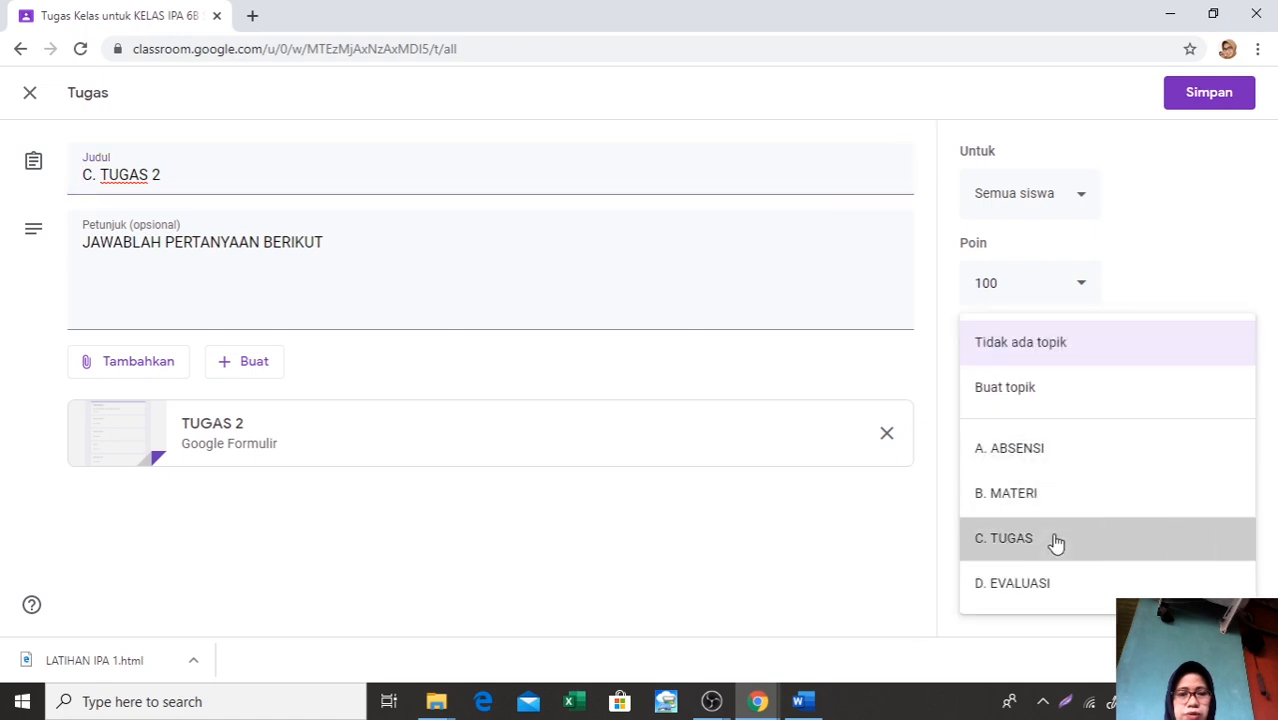
{"action": "left_click", "coordinate": [1227, 93]}
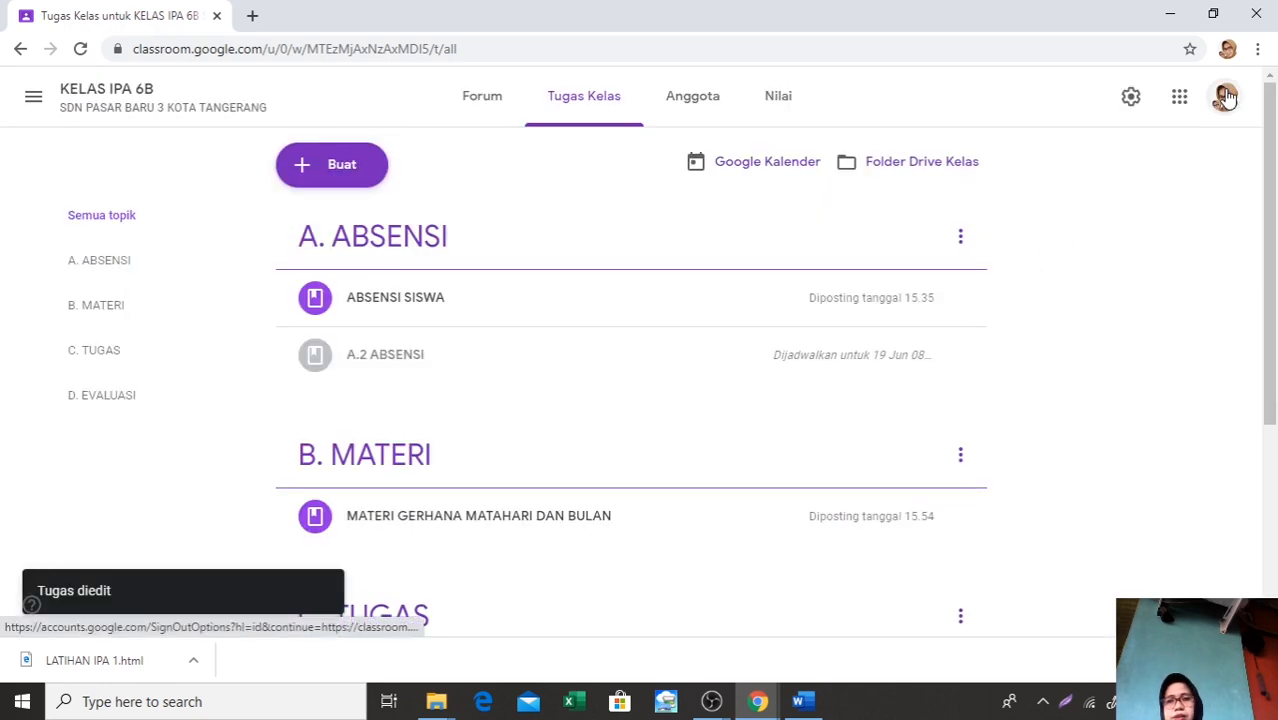
Move C. TUGAS 2 down below the JAWABLAH PERTANYAAN BERIKUT question within the C. TUGAS topic
{"action": "scroll", "coordinate": [1050, 228], "scroll_direction": "down", "scroll_amount": 3}
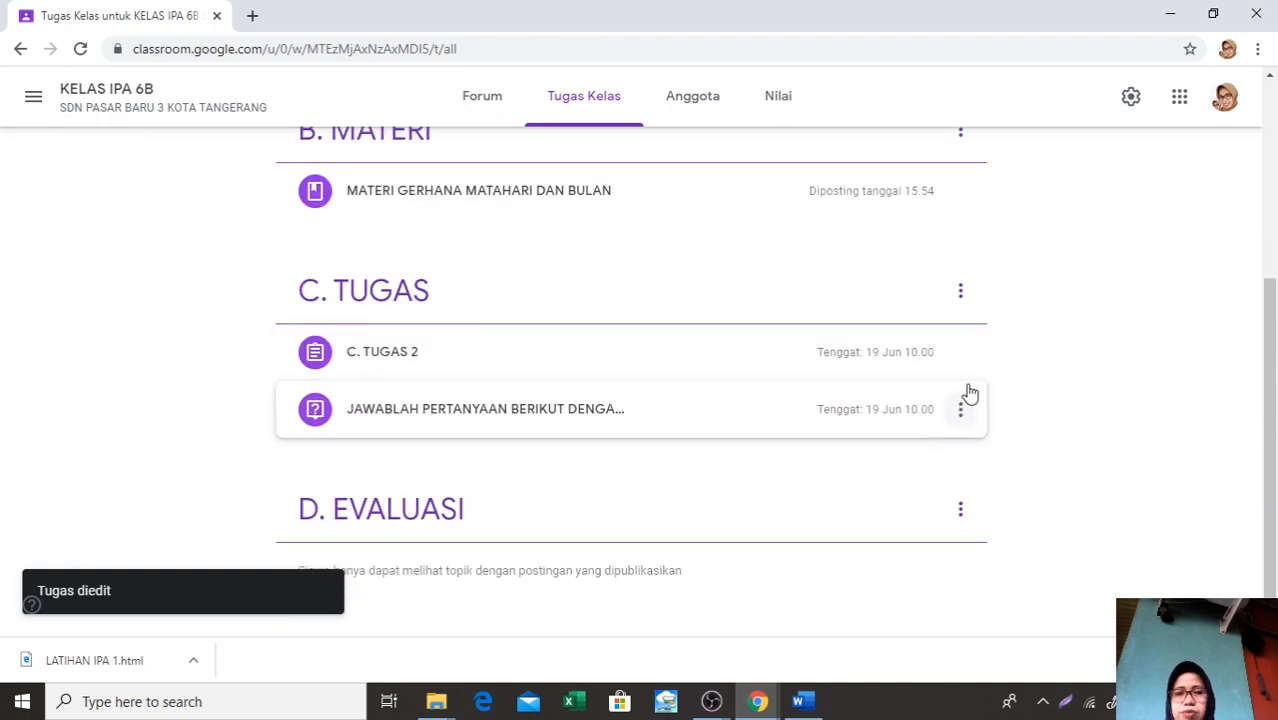
{"action": "left_click", "coordinate": [960, 356]}
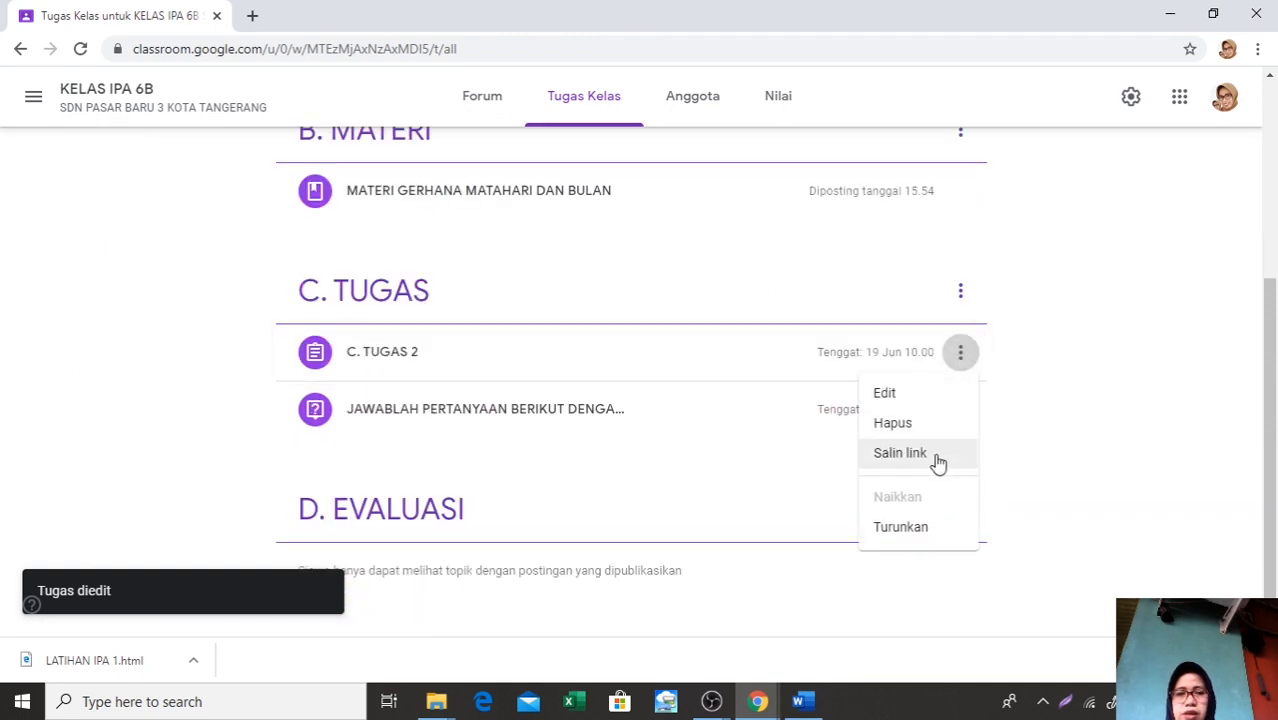
{"action": "left_click", "coordinate": [929, 534]}
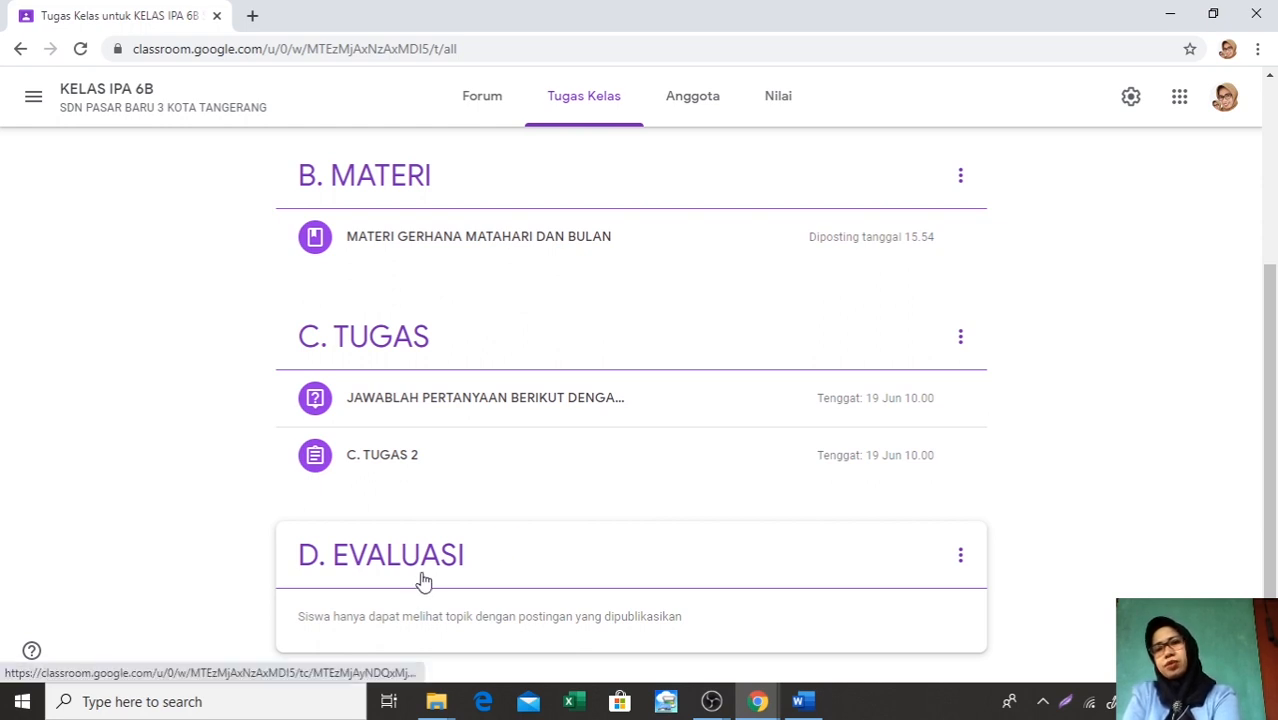
Create a new quiz assignment (Tugas kuis) in Tugas Kelas and title it EVALUASI 1
{"action": "scroll", "coordinate": [396, 530], "scroll_direction": "up", "scroll_amount": 1}
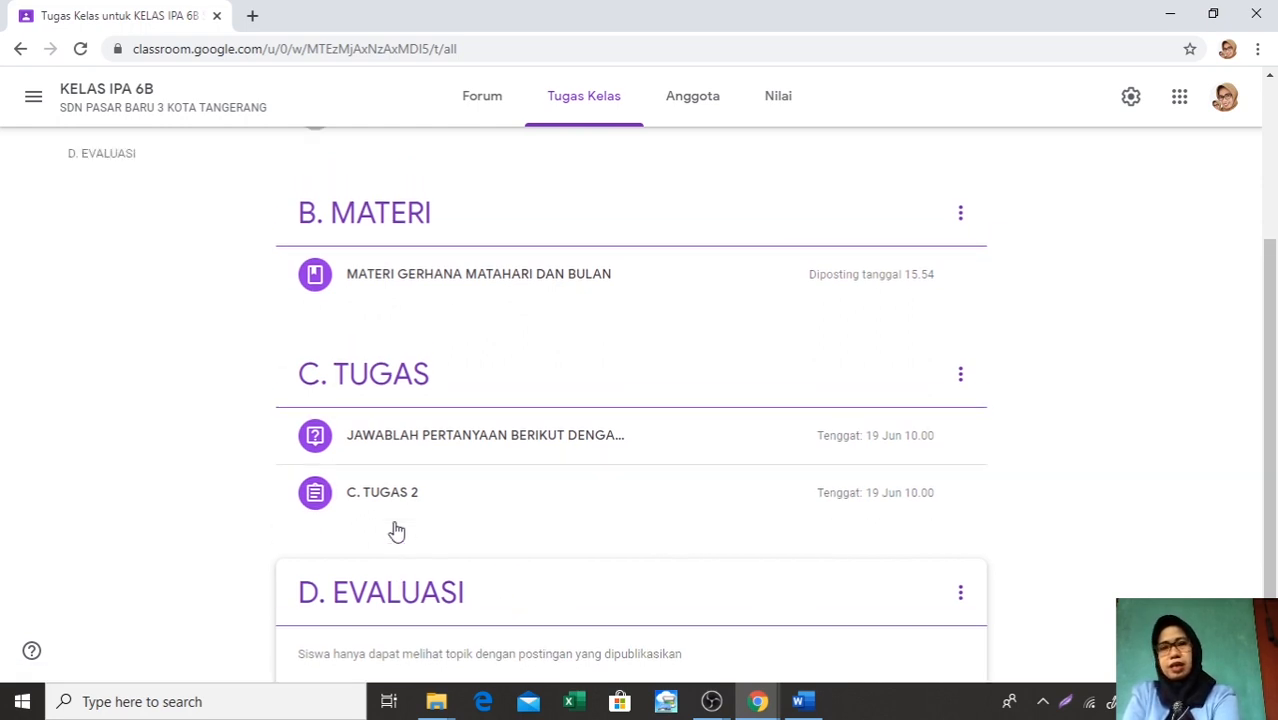
{"action": "scroll", "coordinate": [396, 530], "scroll_direction": "up", "scroll_amount": 3}
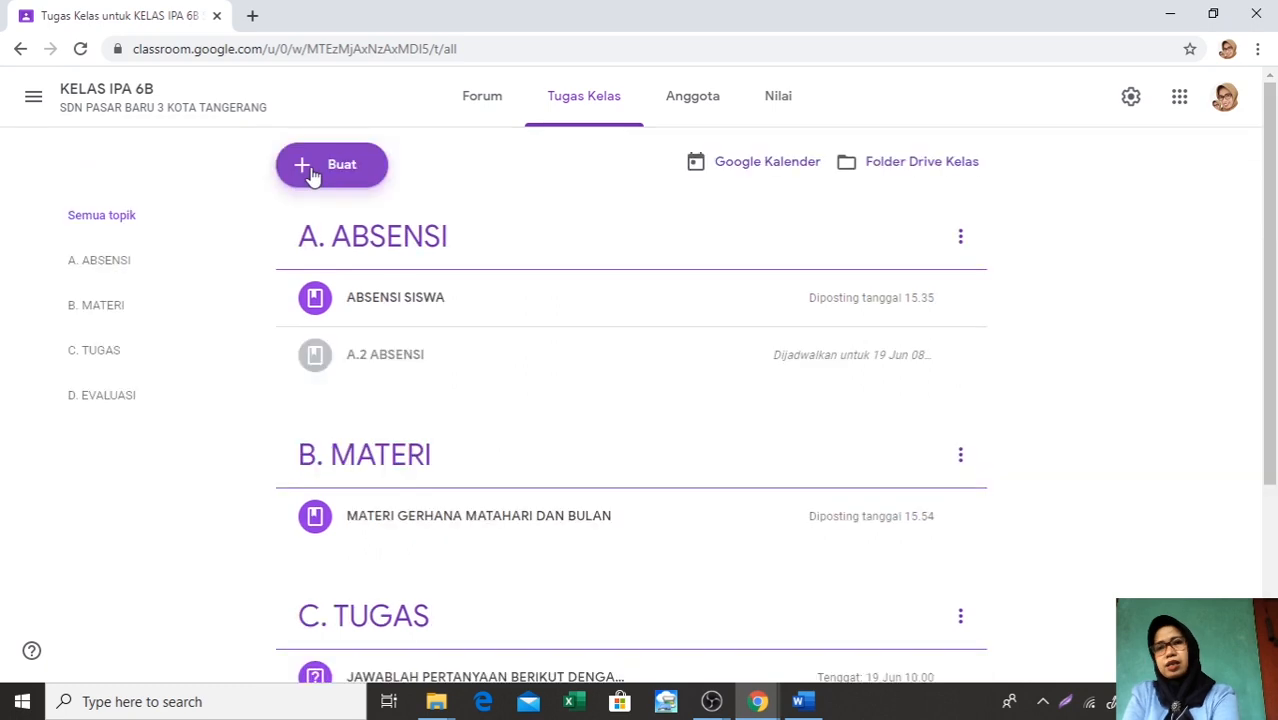
{"action": "left_click", "coordinate": [313, 176]}
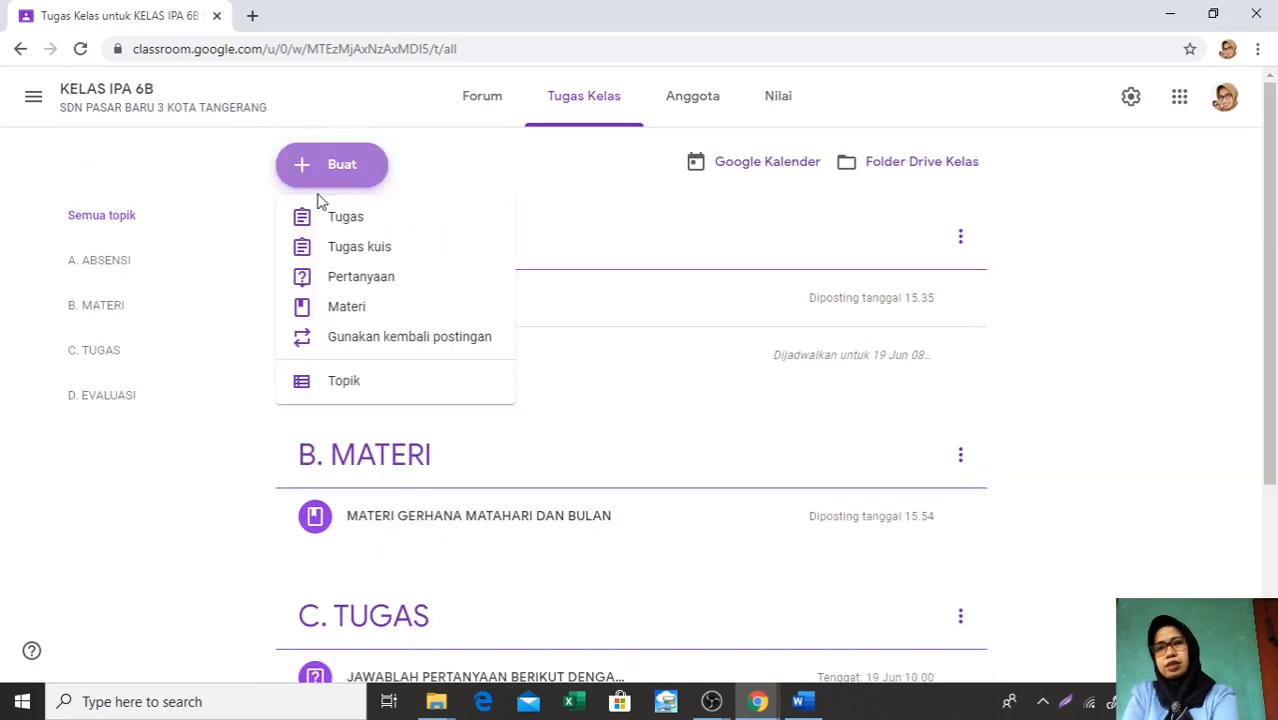
{"action": "left_click", "coordinate": [340, 249]}
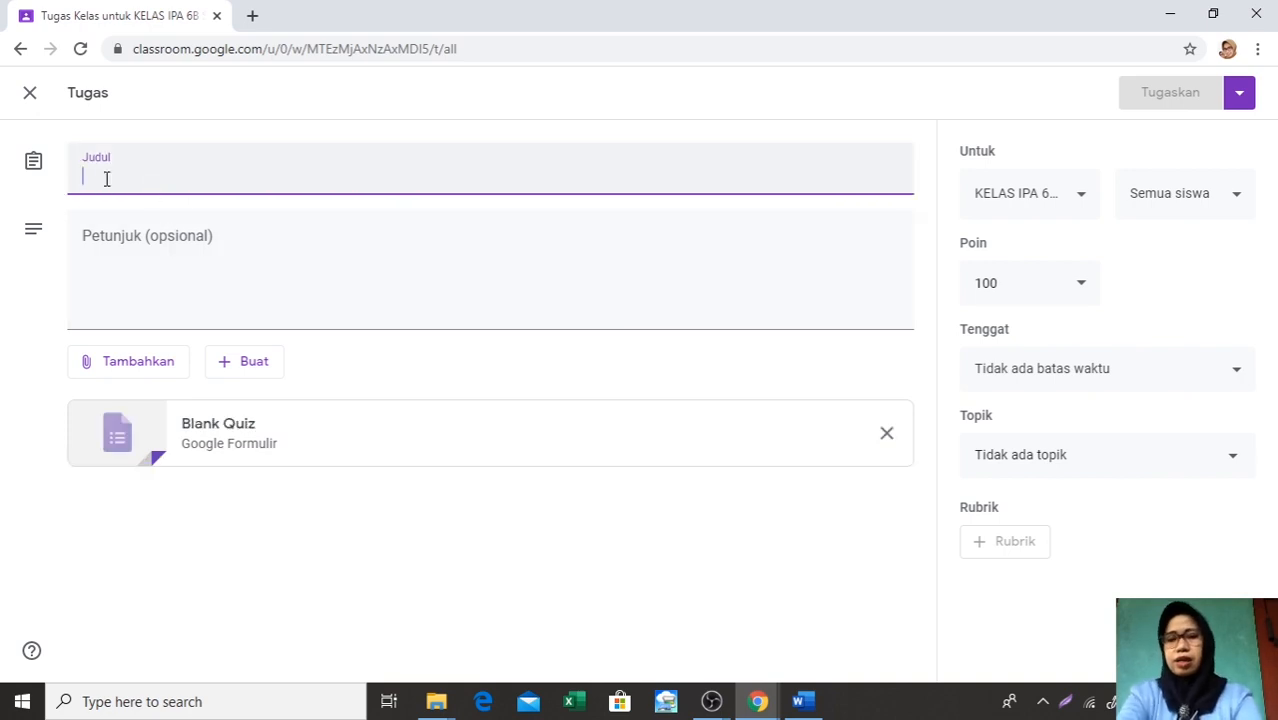
{"action": "type", "text": "EV"}
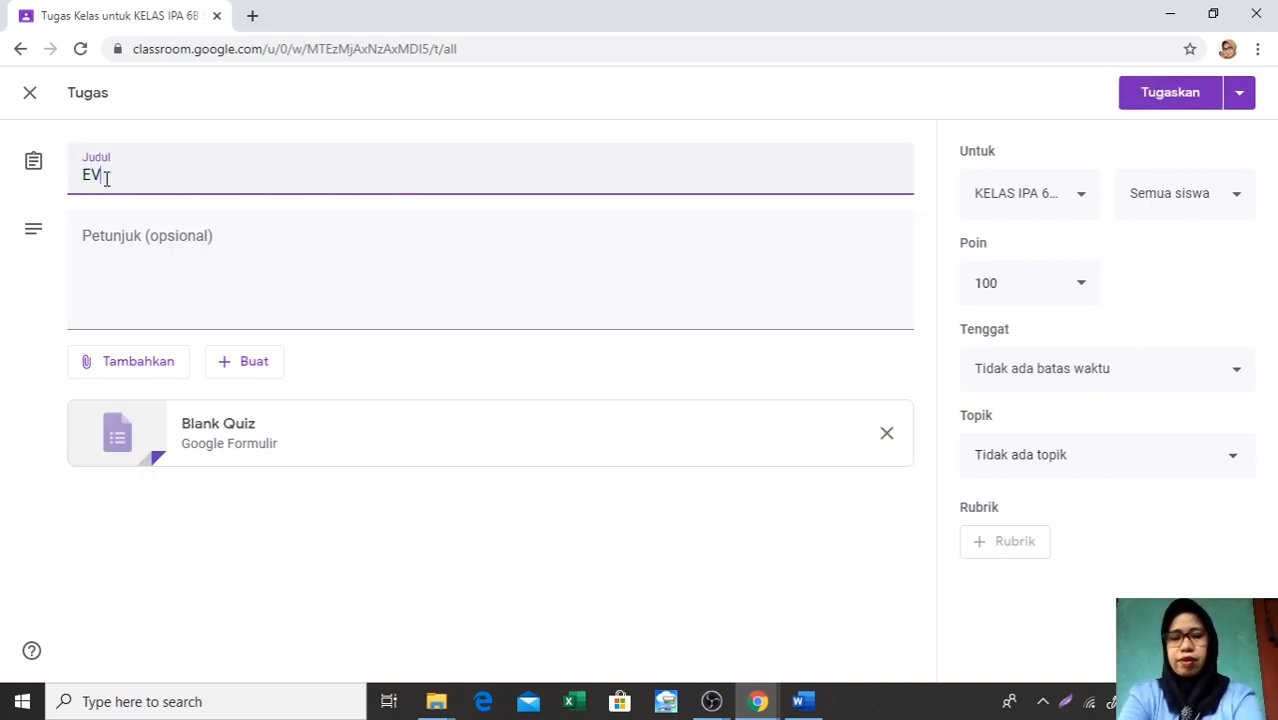
{"action": "type", "text": "ALUASI 1"}
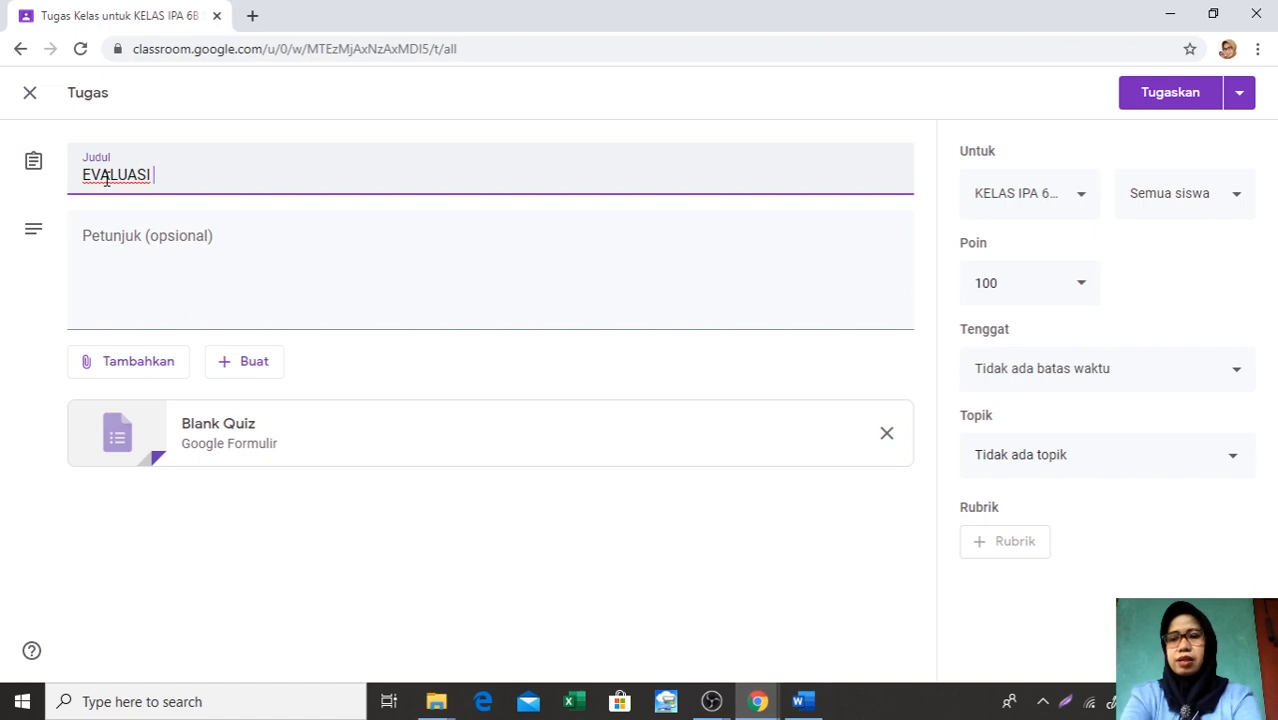
Enter JAWABLAH QUIZZ BERIKUT as the instructions of the EVALUASI 1 quiz assignment
{"action": "left_click", "coordinate": [85, 242]}
{"action": "type", "text": "JA"}
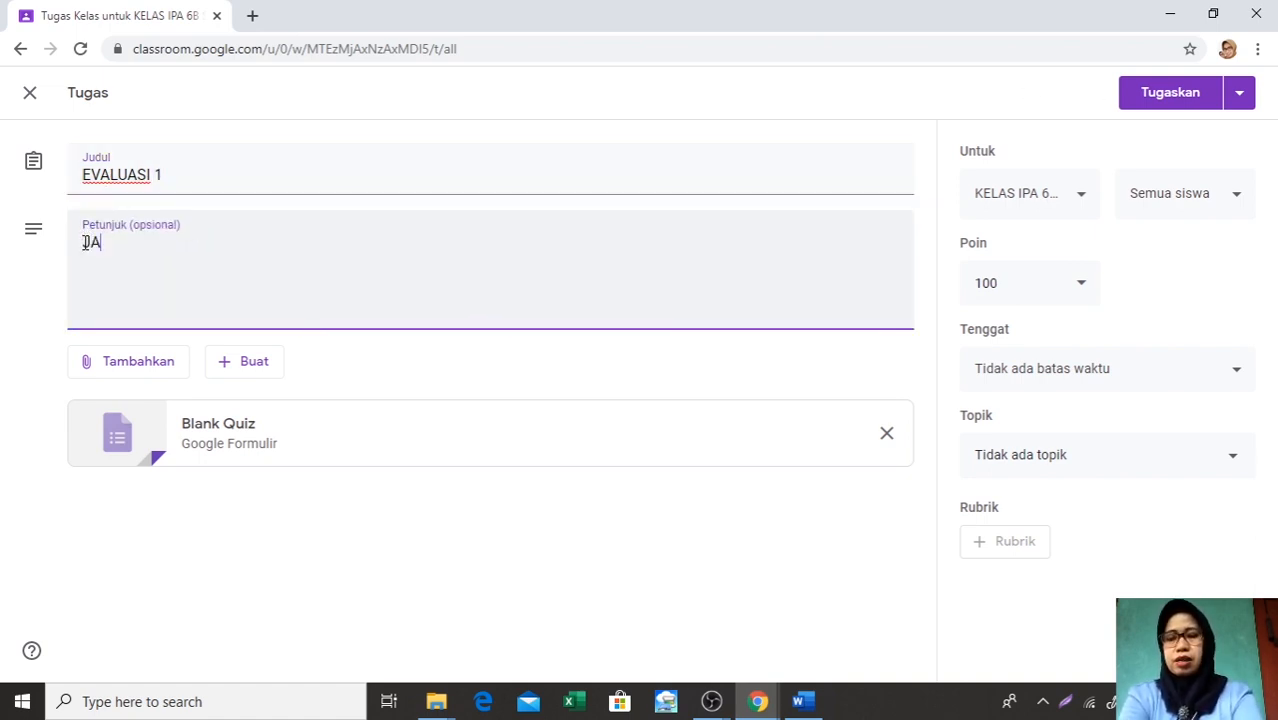
{"action": "type", "text": "WABLAH "}
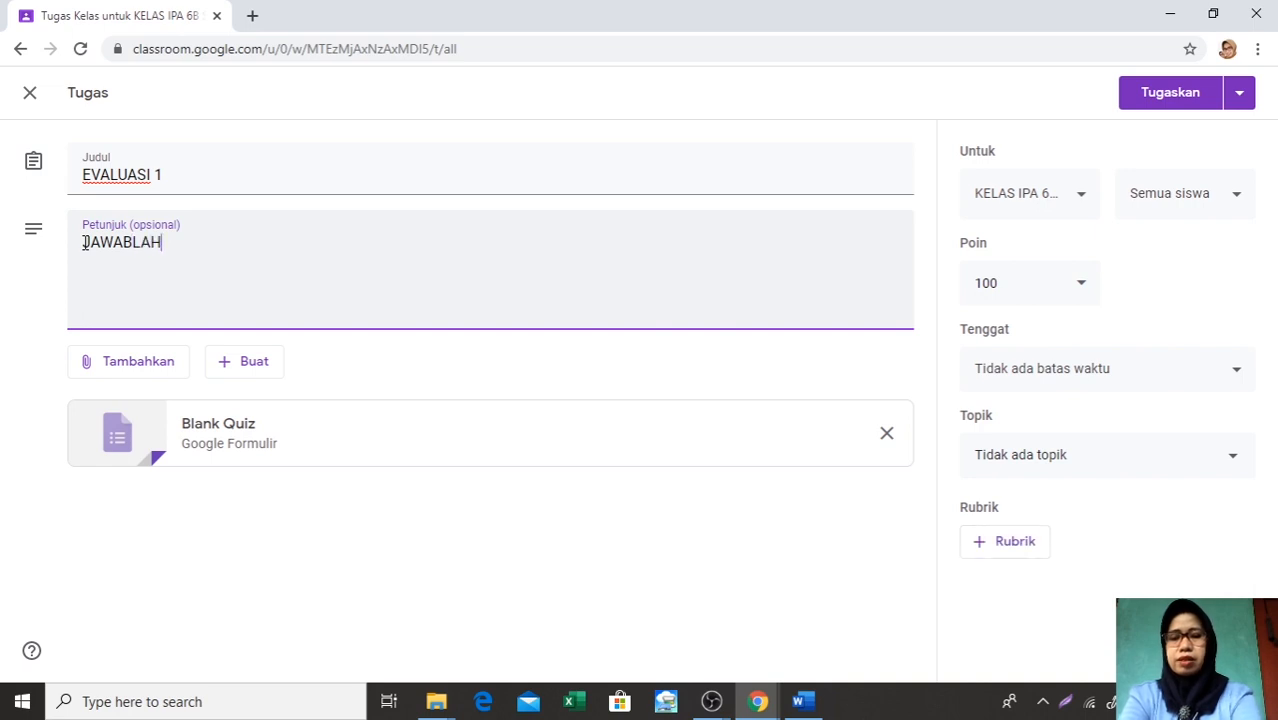
{"action": "type", "text": "QU"}
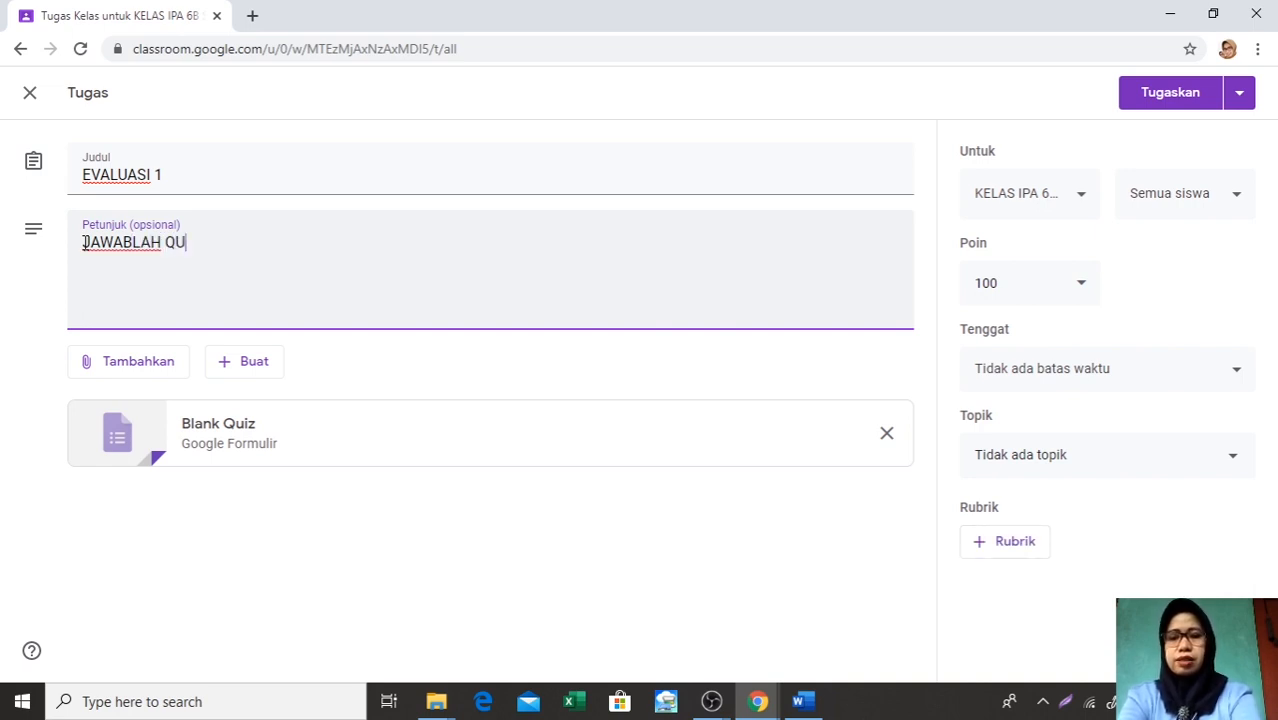
{"action": "type", "text": "IZZ BER"}
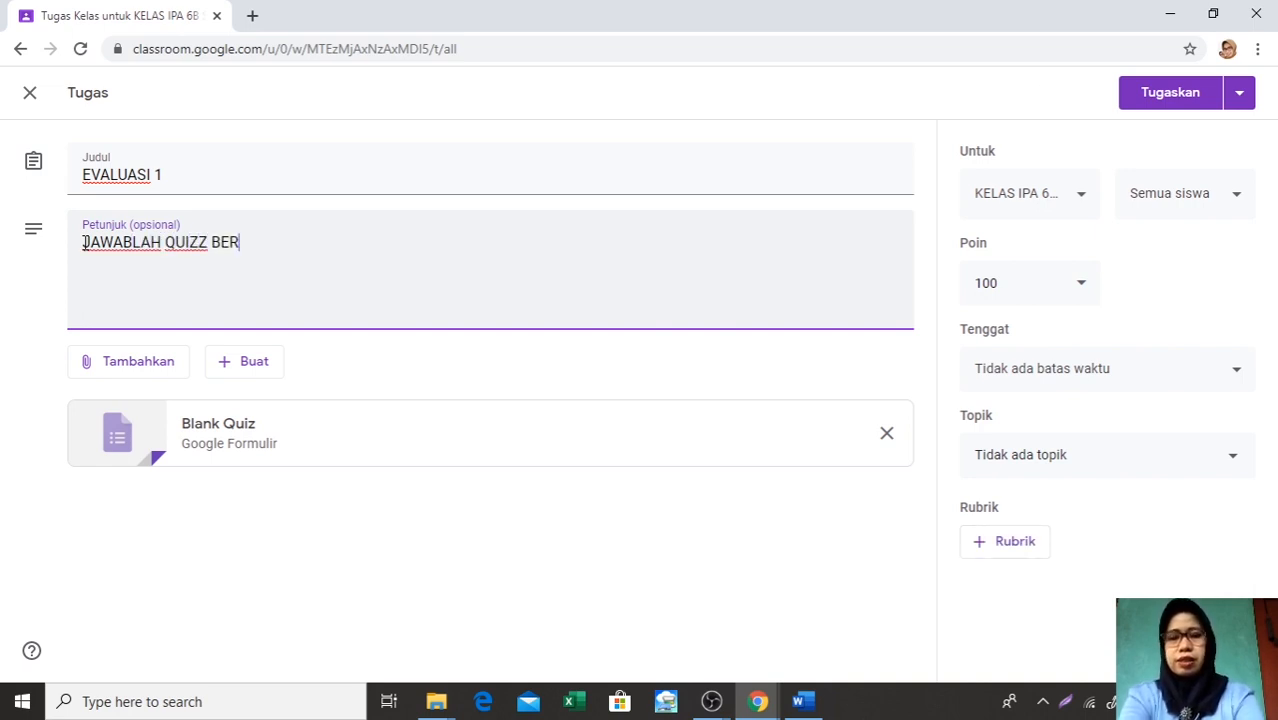
{"action": "type", "text": "IKUT"}
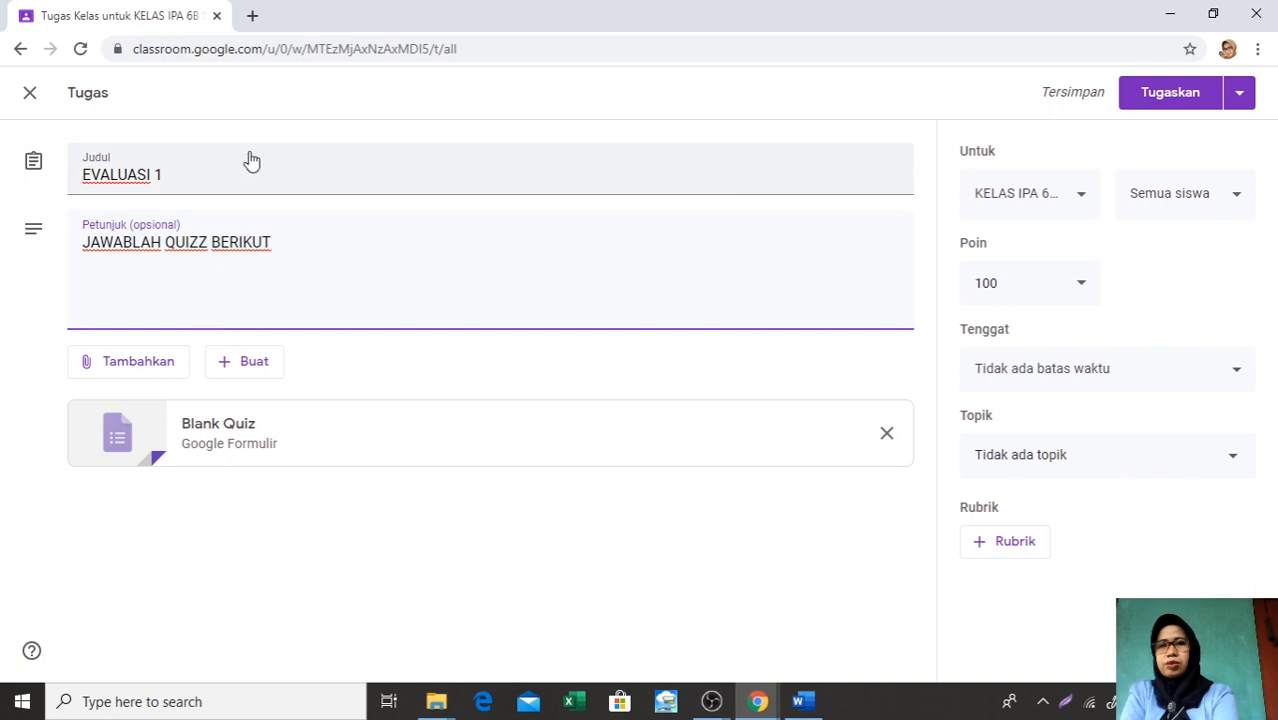
Switch to Quizizz in a new browser tab and start assigning the saved quiz ulangan IPA 1 as homework
{"action": "left_click", "coordinate": [252, 15]}
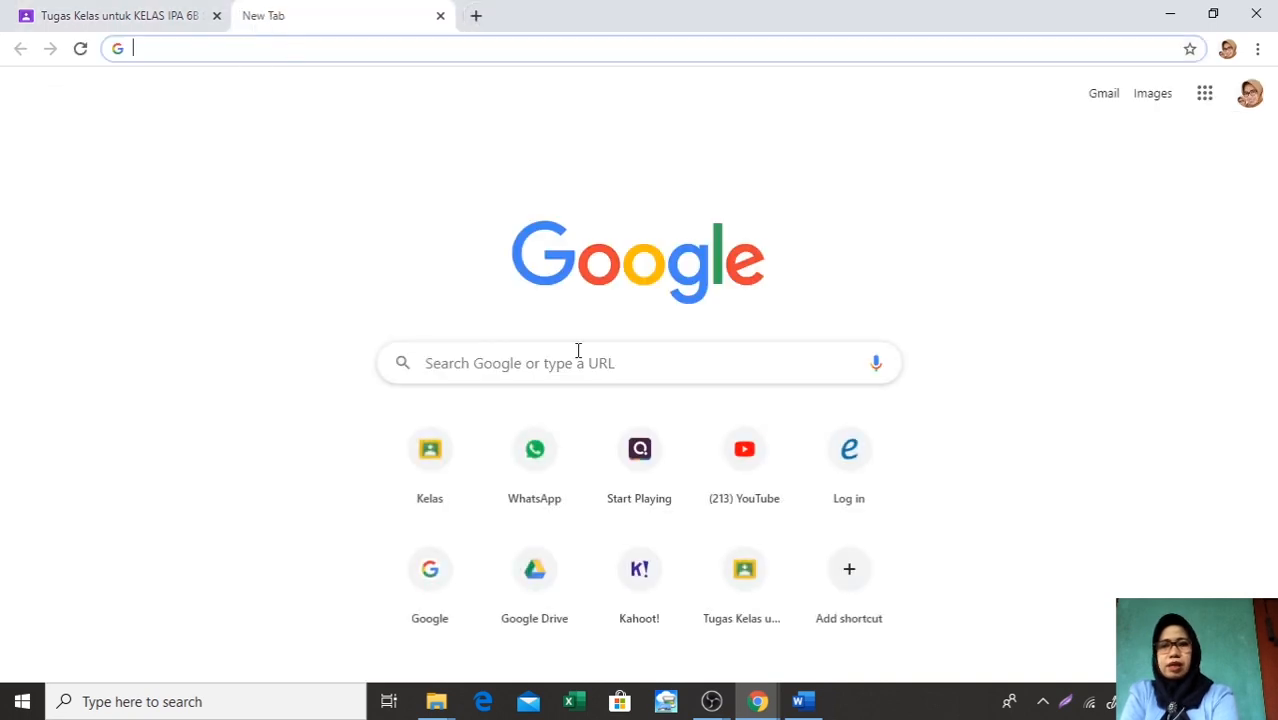
{"action": "left_click", "coordinate": [657, 477]}
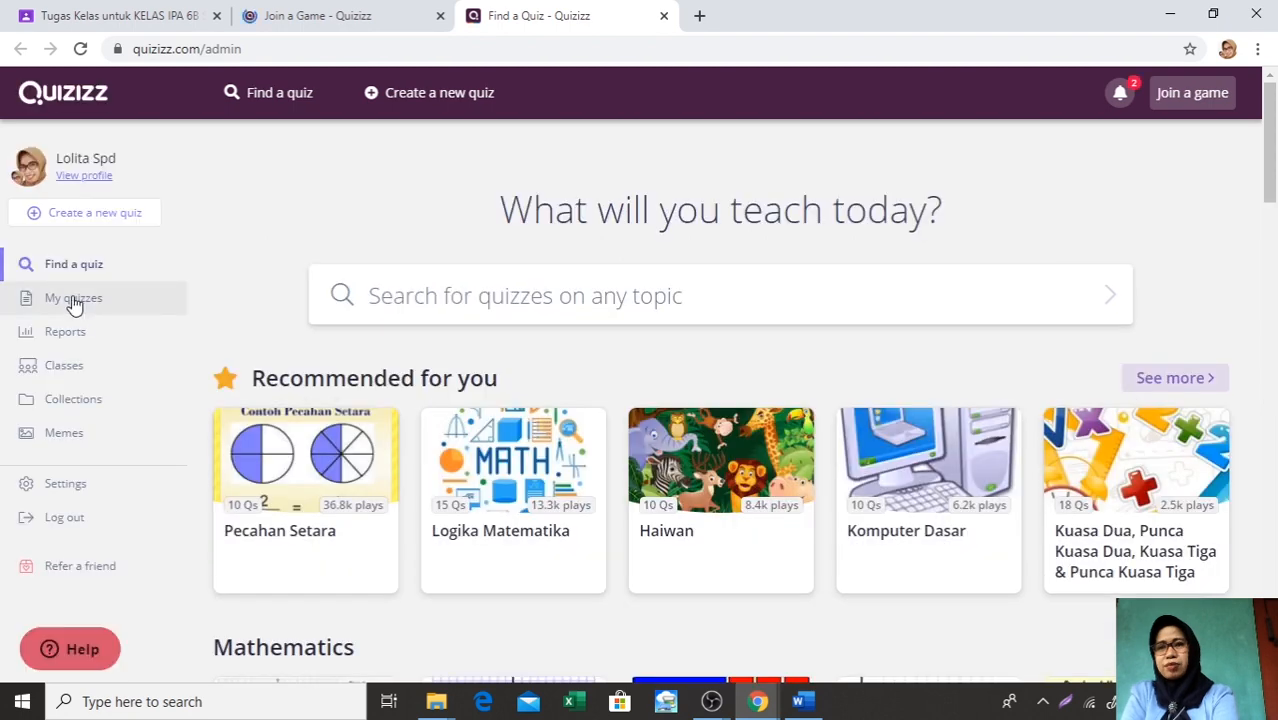
{"action": "left_click", "coordinate": [74, 300]}
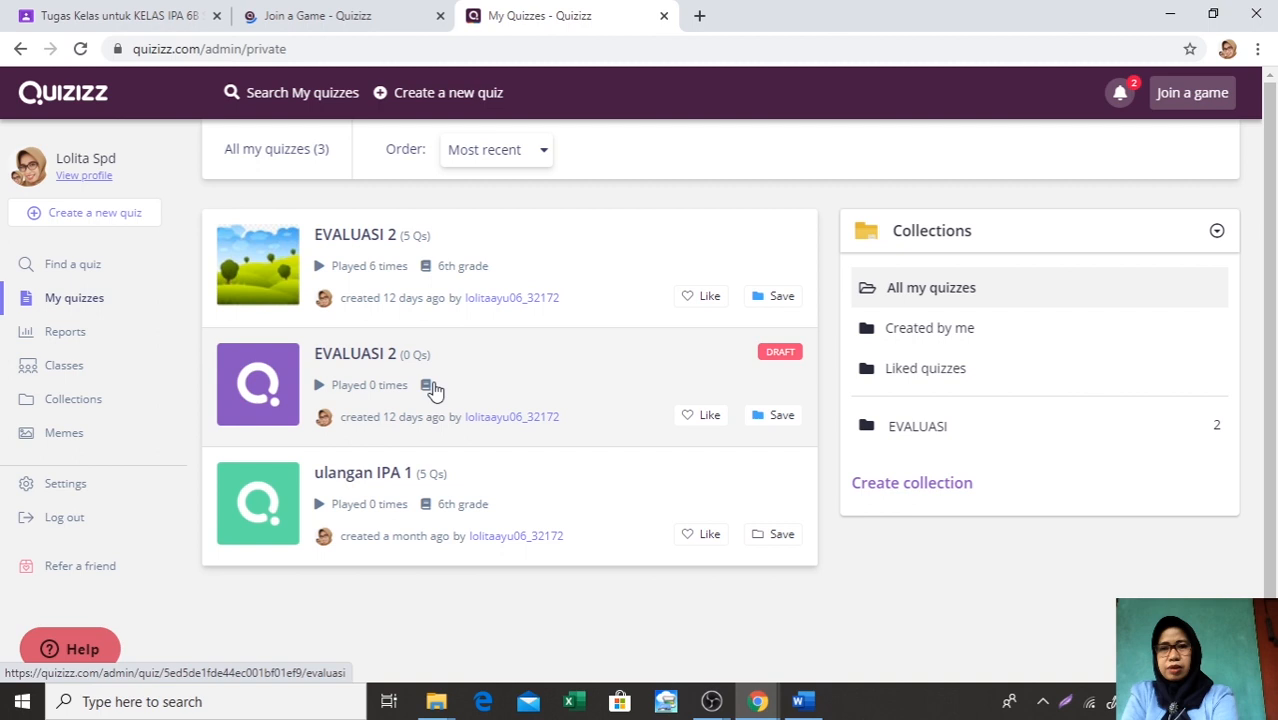
{"action": "left_click", "coordinate": [366, 472]}
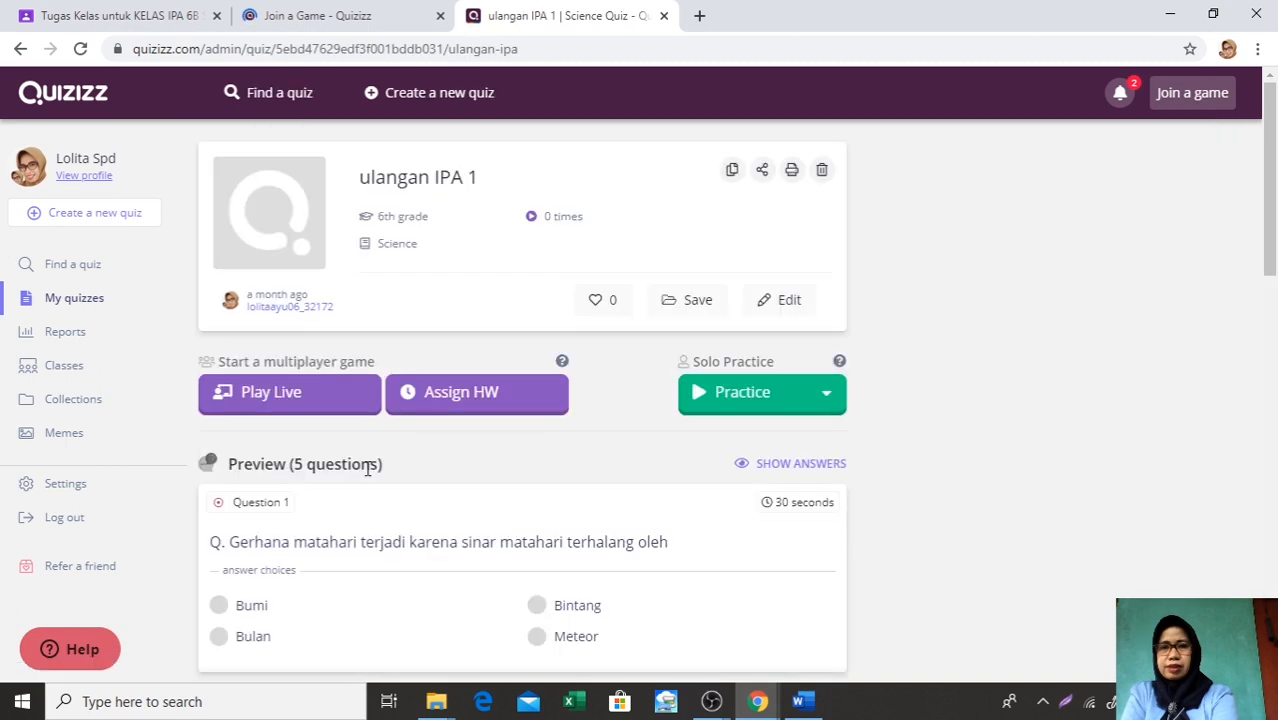
{"action": "left_click", "coordinate": [478, 400]}
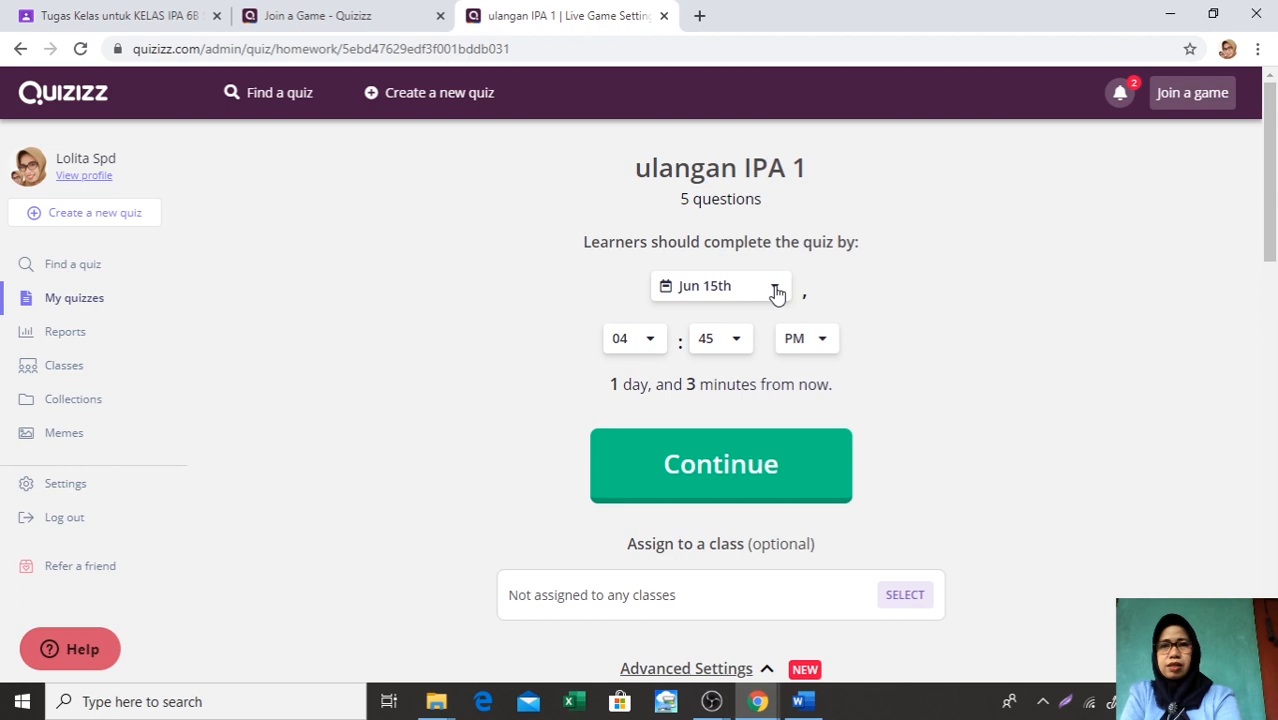
Set the completion deadline of the ulangan IPA 1 homework to Jun 19th, 10:00 AM
{"action": "left_click", "coordinate": [650, 340]}
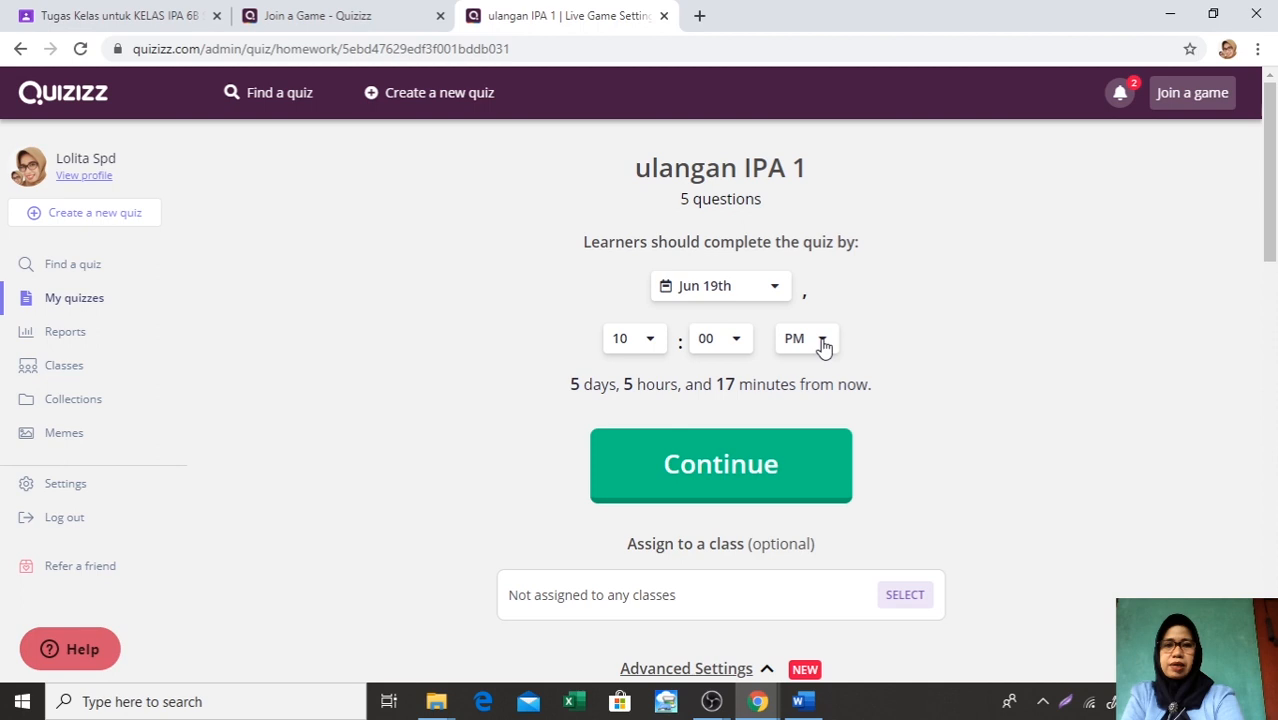
{"action": "scroll", "coordinate": [857, 422], "scroll_direction": "down", "scroll_amount": 5}
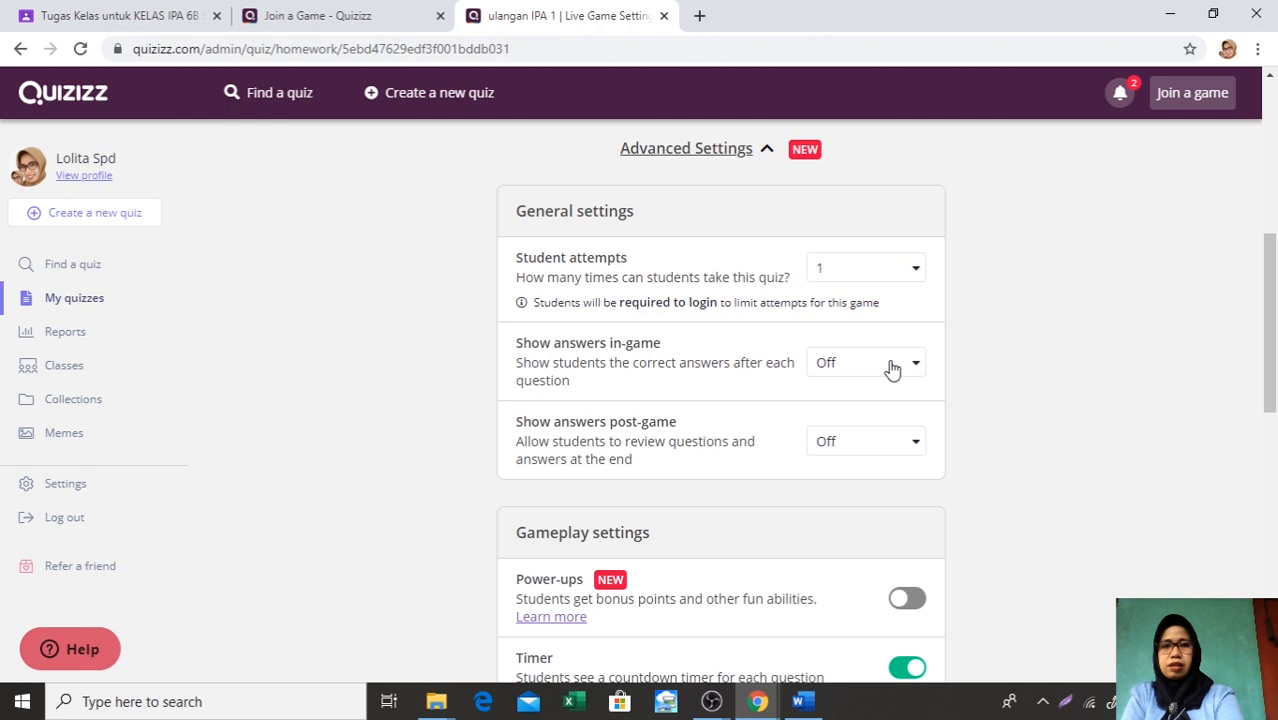
{"action": "scroll", "coordinate": [892, 370], "scroll_direction": "down", "scroll_amount": 1}
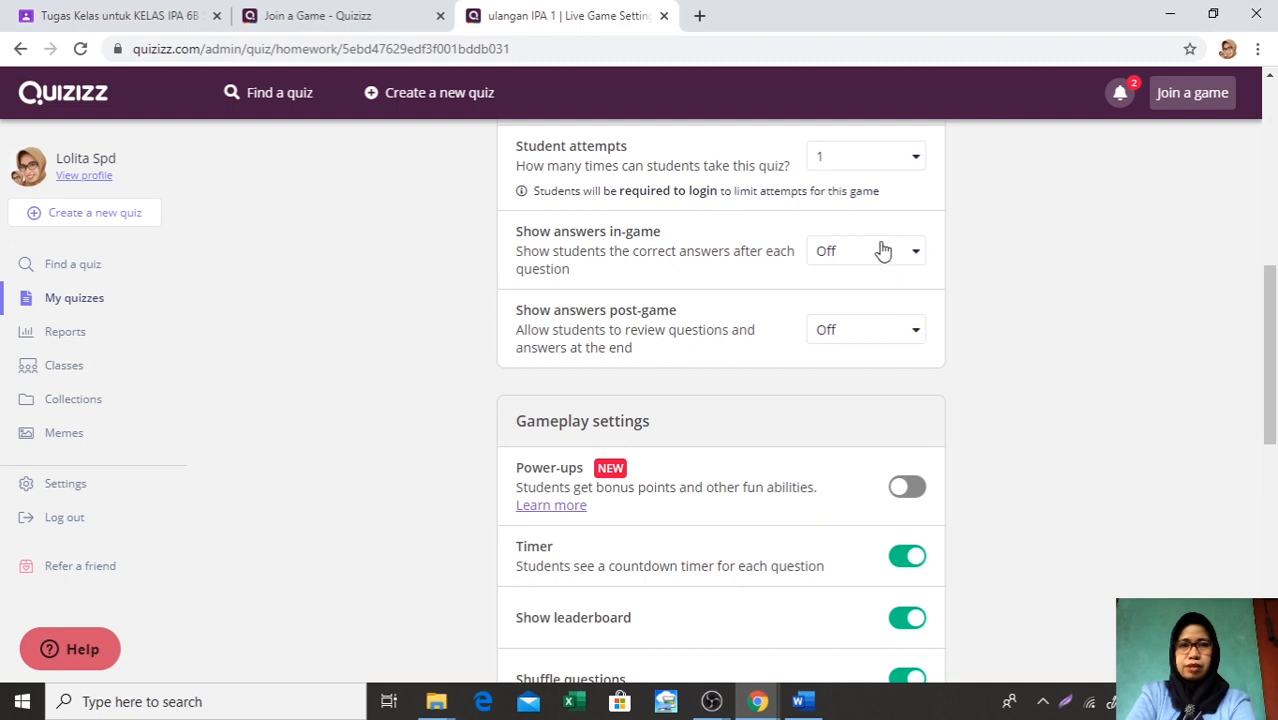
{"action": "scroll", "coordinate": [883, 250], "scroll_direction": "up", "scroll_amount": 7}
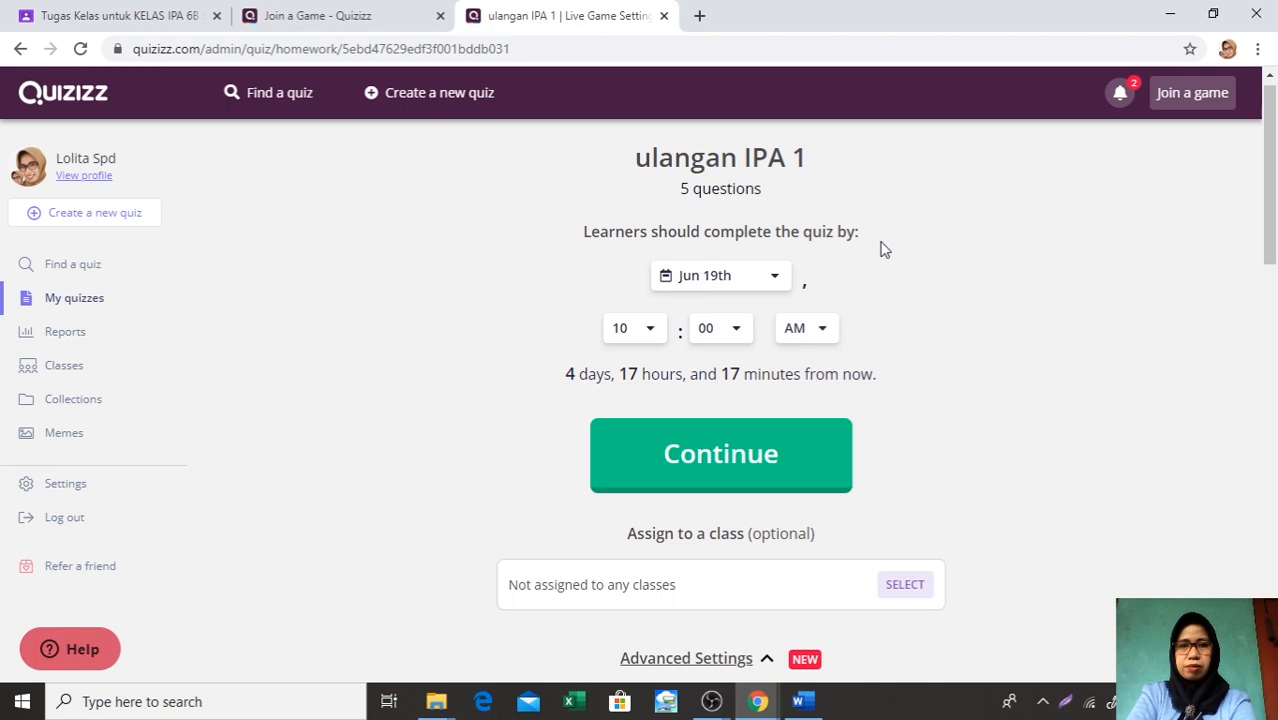
Examine the general and gameplay settings of the homework, trying the Power-ups option on and off
{"action": "scroll", "coordinate": [883, 250], "scroll_direction": "down", "scroll_amount": 7}
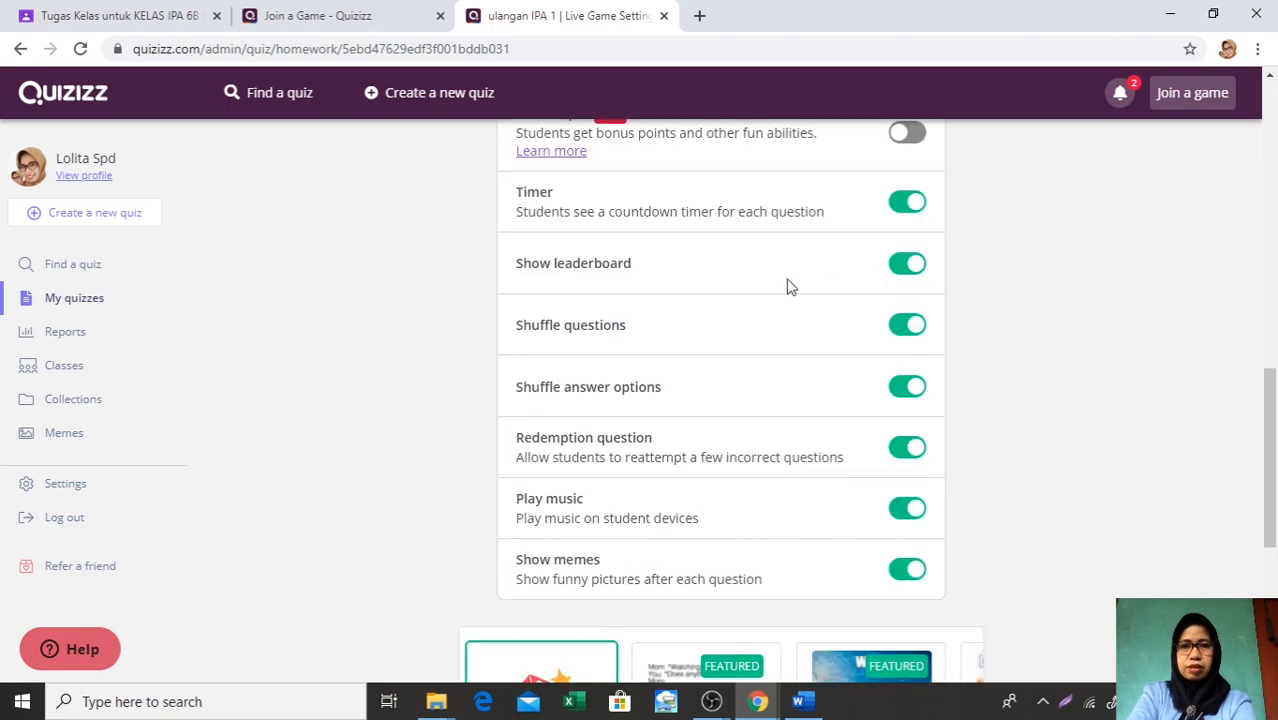
{"action": "scroll", "coordinate": [815, 353], "scroll_direction": "down", "scroll_amount": 1}
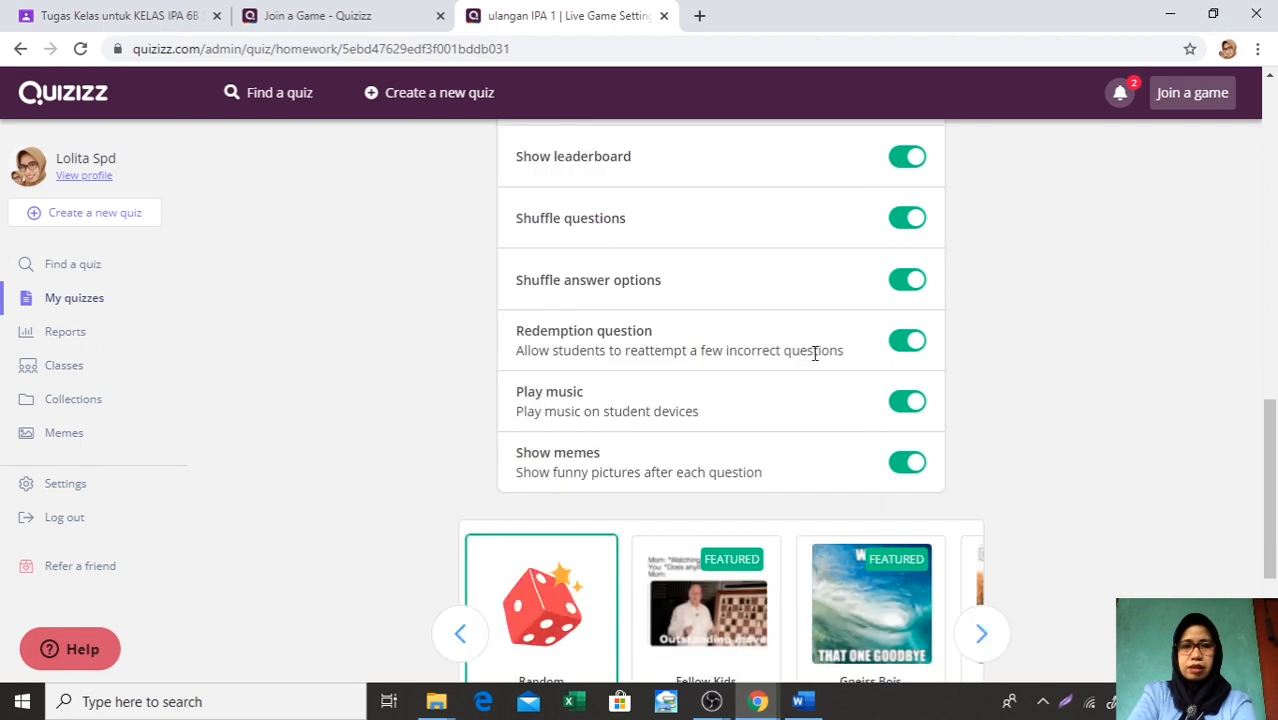
{"action": "scroll", "coordinate": [815, 353], "scroll_direction": "up", "scroll_amount": 2}
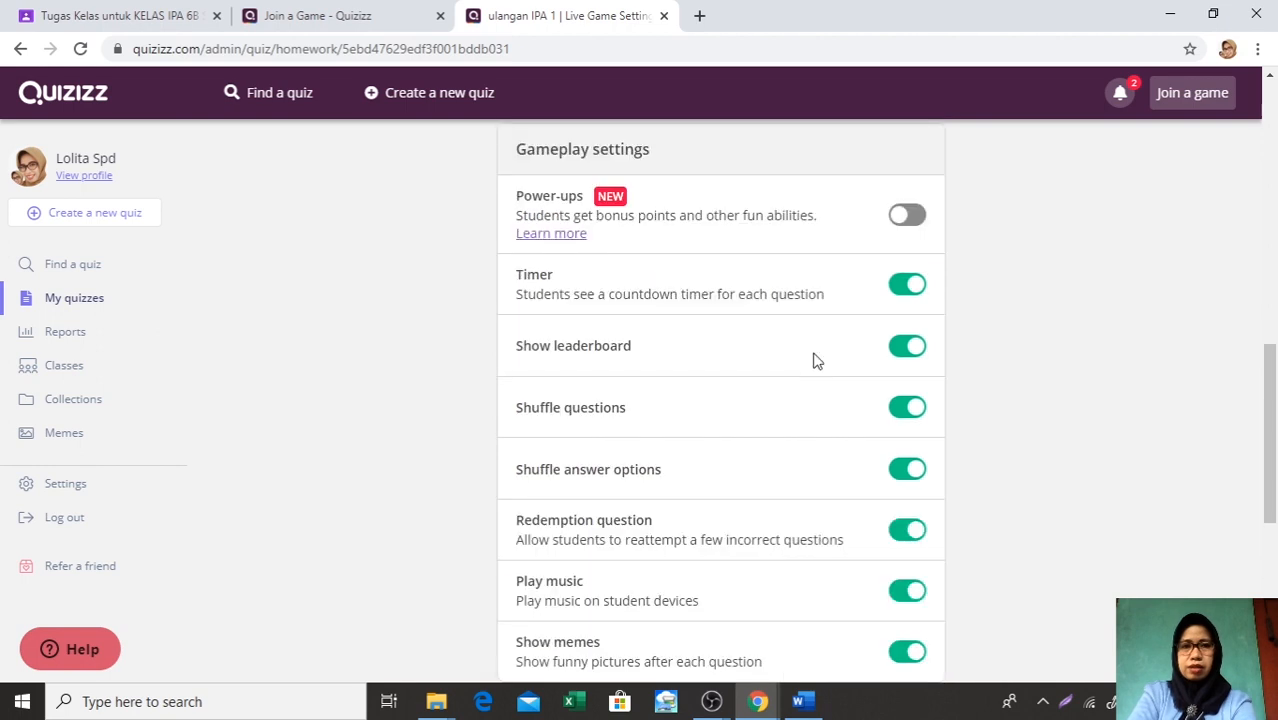
{"action": "scroll", "coordinate": [884, 259], "scroll_direction": "down", "scroll_amount": 1}
{"action": "scroll", "coordinate": [884, 259], "scroll_direction": "up", "scroll_amount": 2}
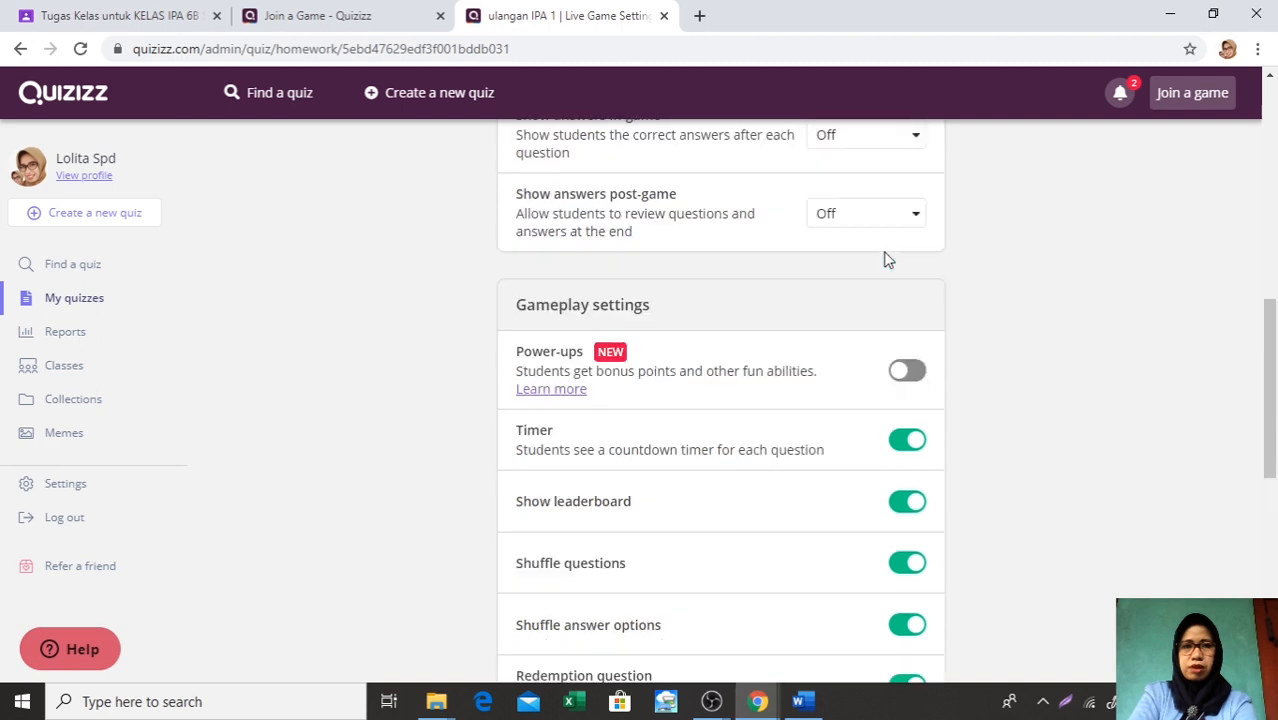
{"action": "scroll", "coordinate": [884, 259], "scroll_direction": "down", "scroll_amount": 1}
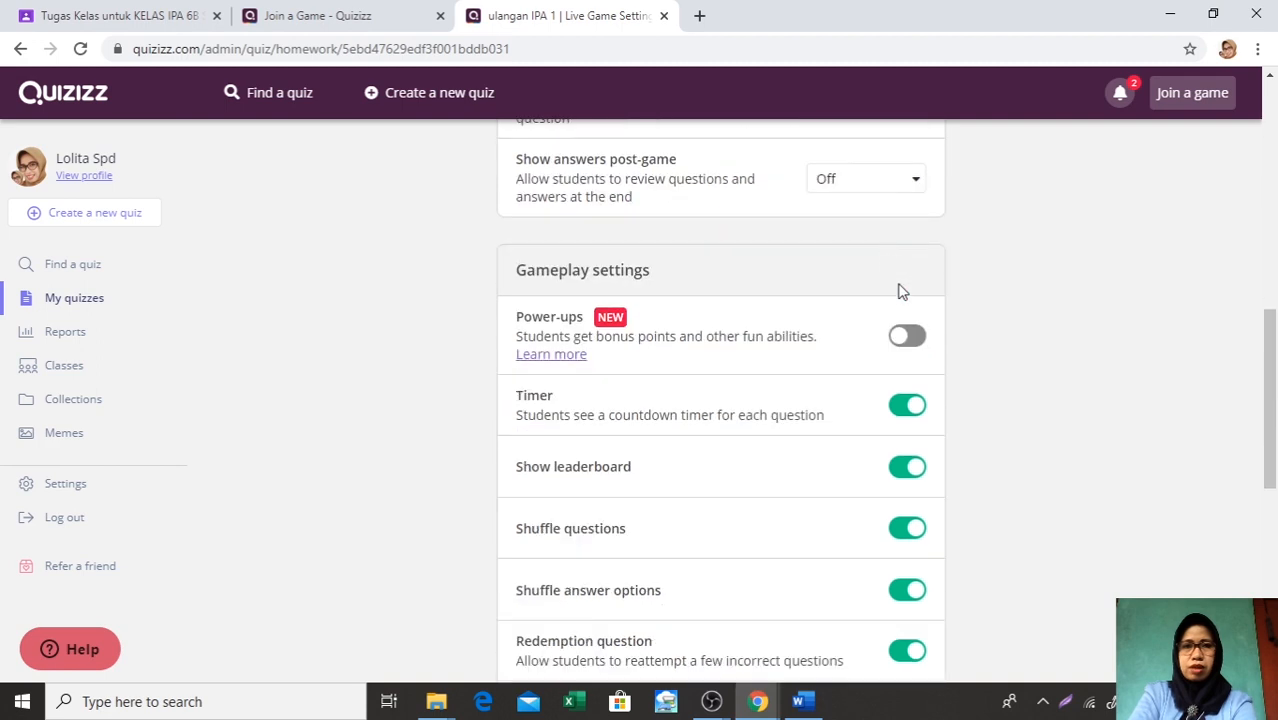
{"action": "left_click", "coordinate": [920, 345]}
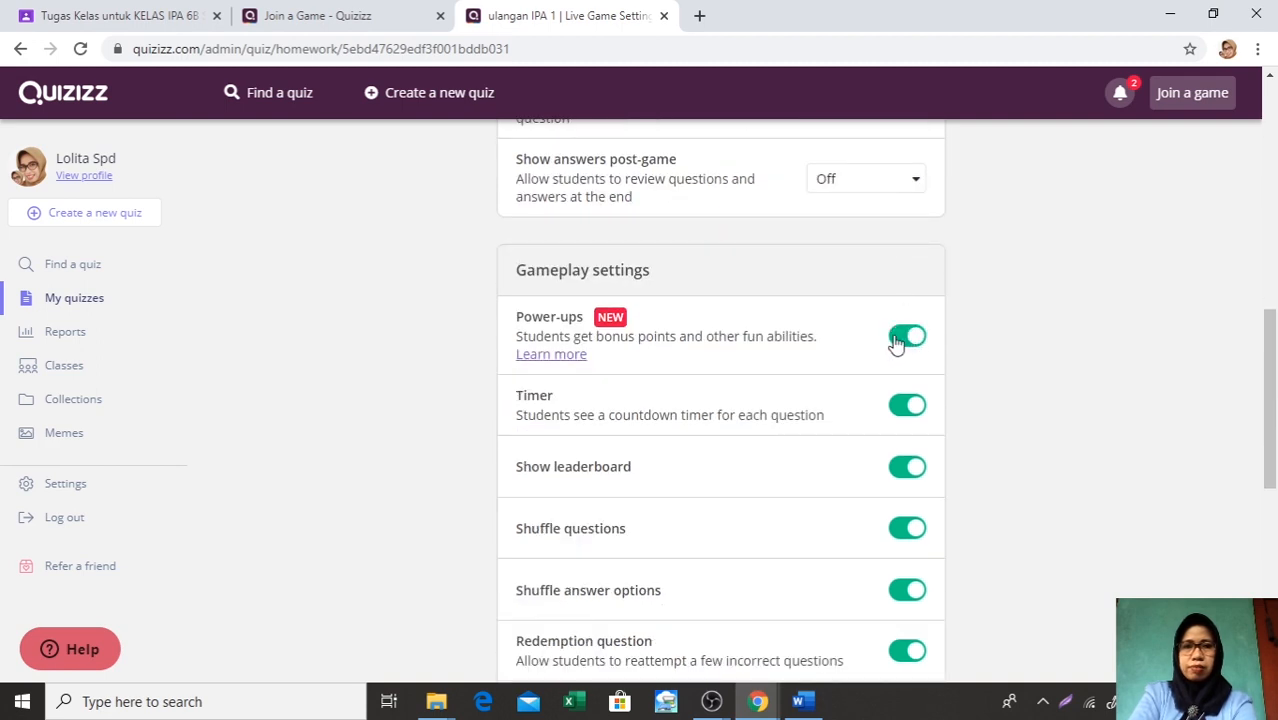
{"action": "left_click", "coordinate": [896, 343]}
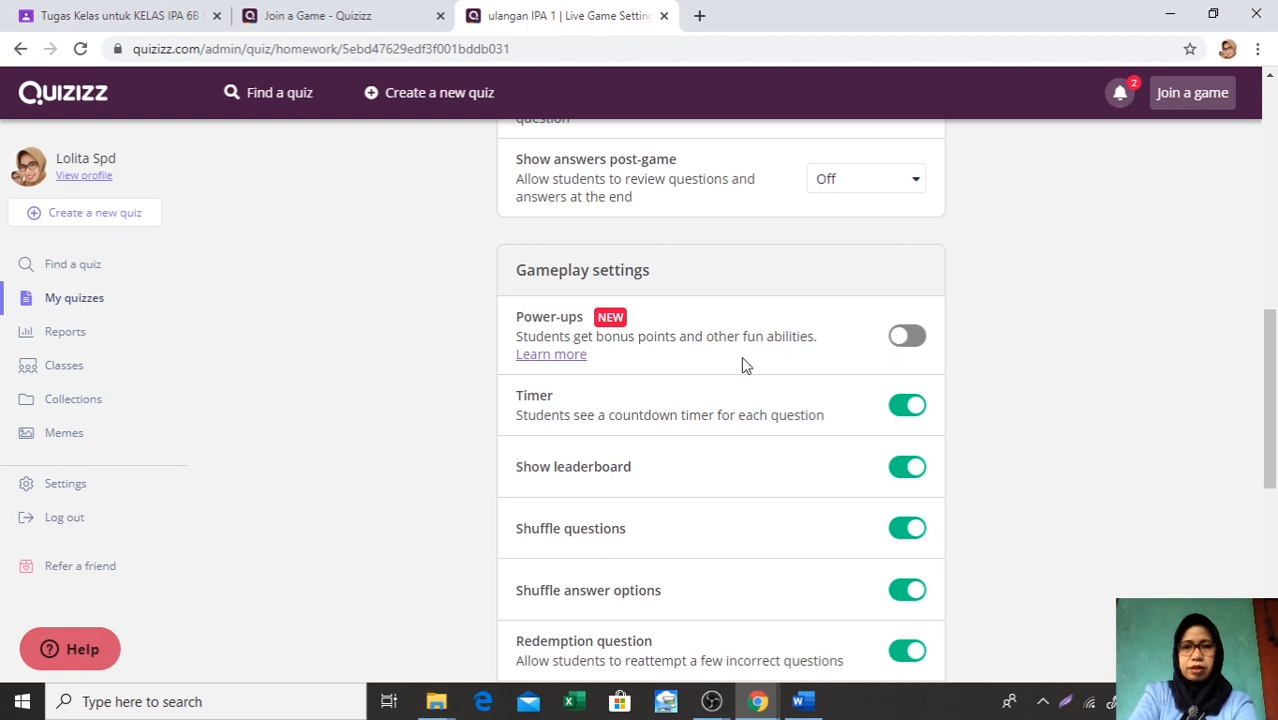
{"action": "scroll", "coordinate": [832, 377], "scroll_direction": "up", "scroll_amount": 2}
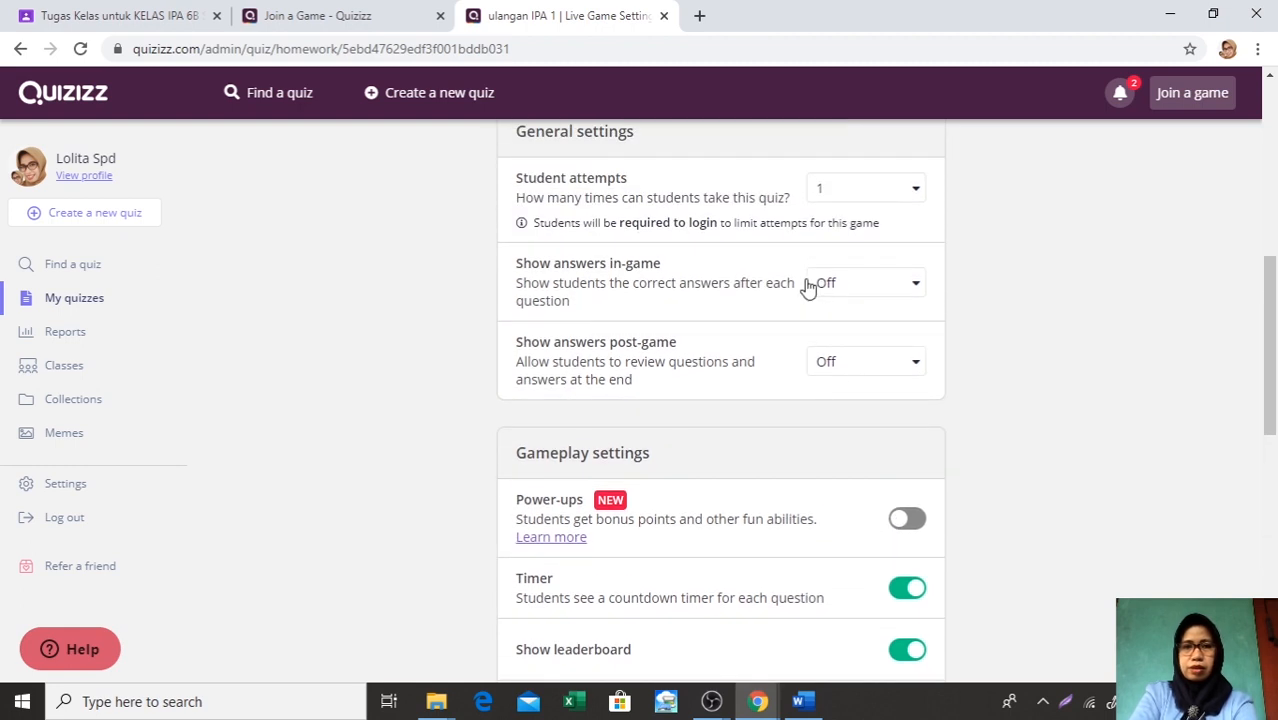
{"action": "scroll", "coordinate": [856, 265], "scroll_direction": "down", "scroll_amount": 1}
{"action": "scroll", "coordinate": [856, 270], "scroll_direction": "down", "scroll_amount": 5}
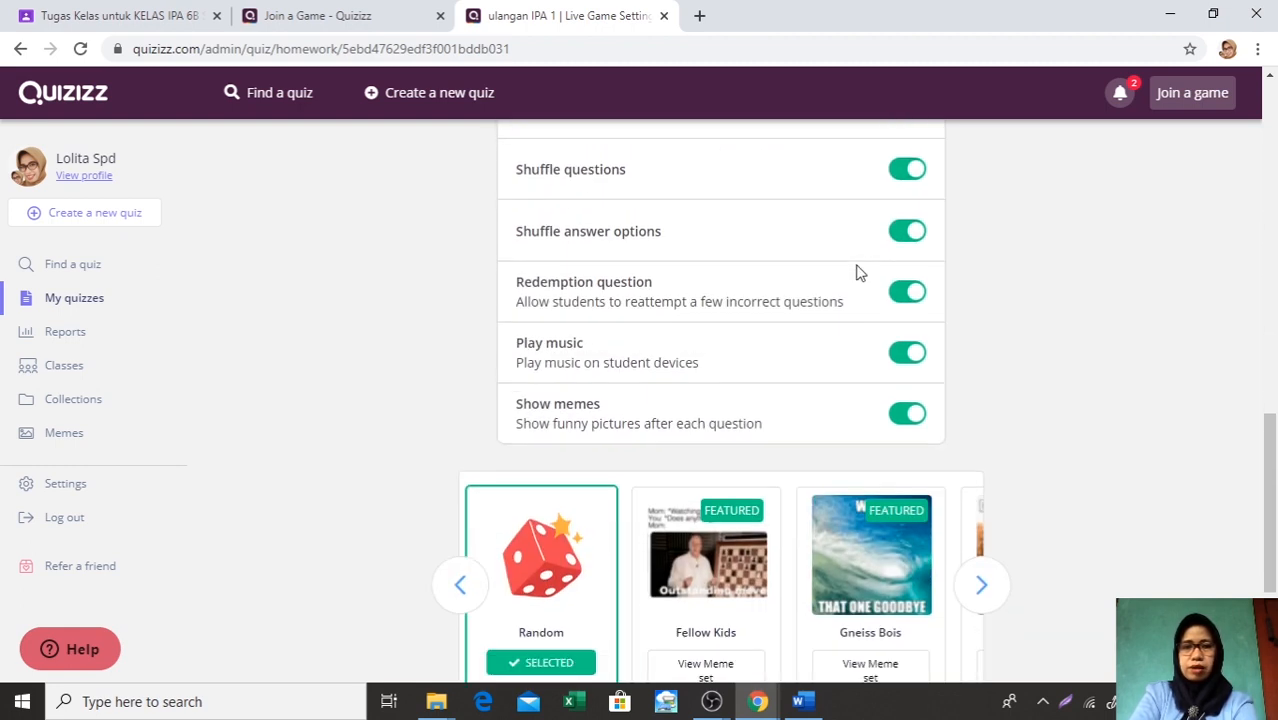
Continue with the homework settings to assign ulangan IPA 1 and copy its participant join link
{"action": "scroll", "coordinate": [742, 400], "scroll_direction": "down", "scroll_amount": 3}
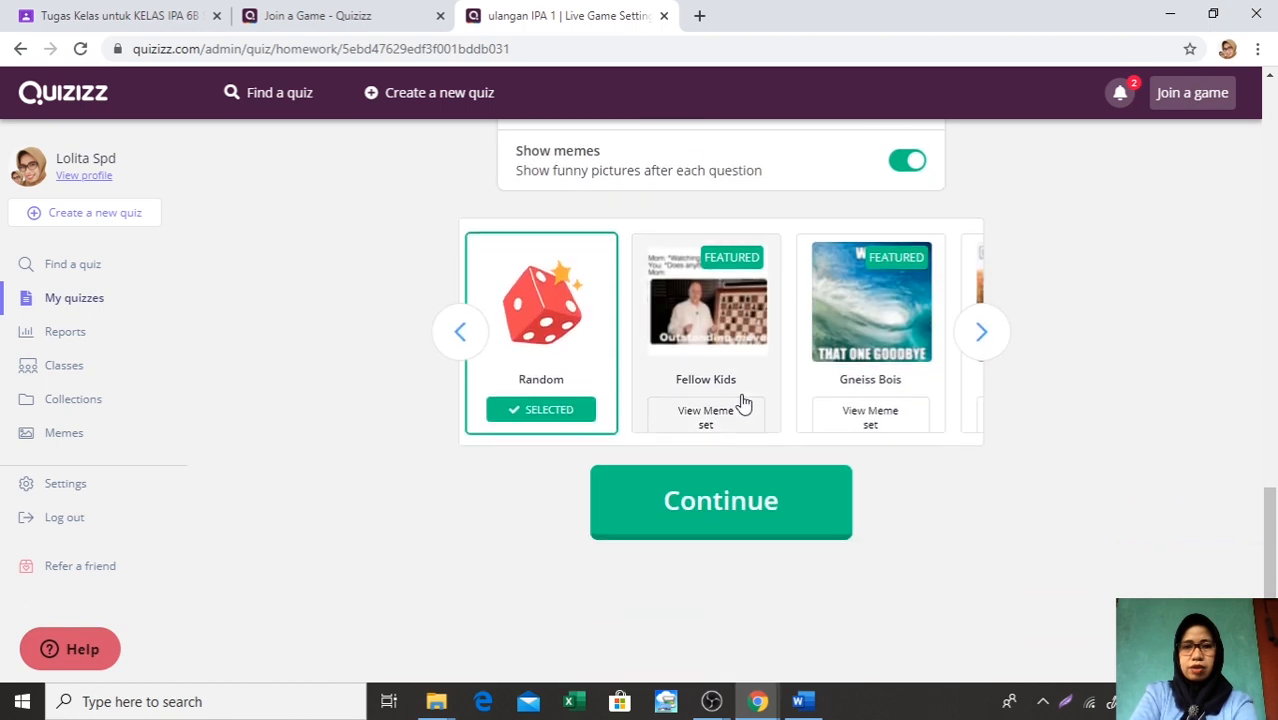
{"action": "left_click", "coordinate": [738, 503]}
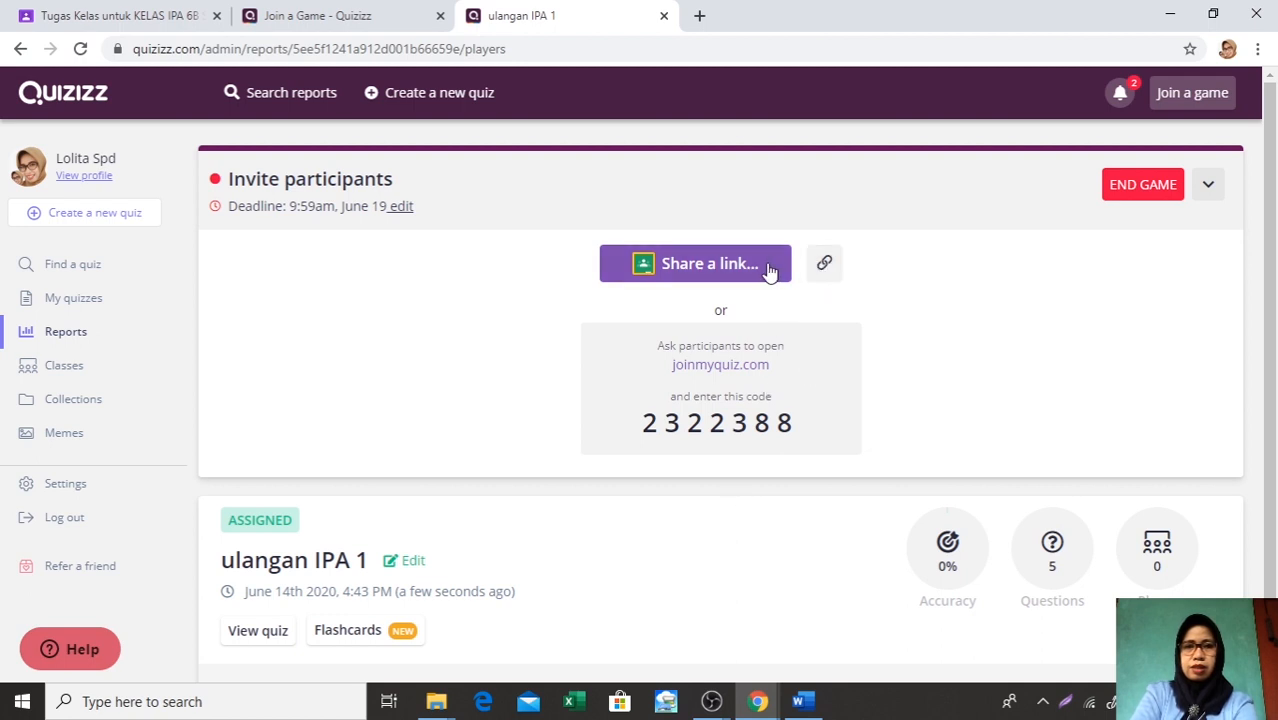
{"action": "left_click", "coordinate": [708, 263]}
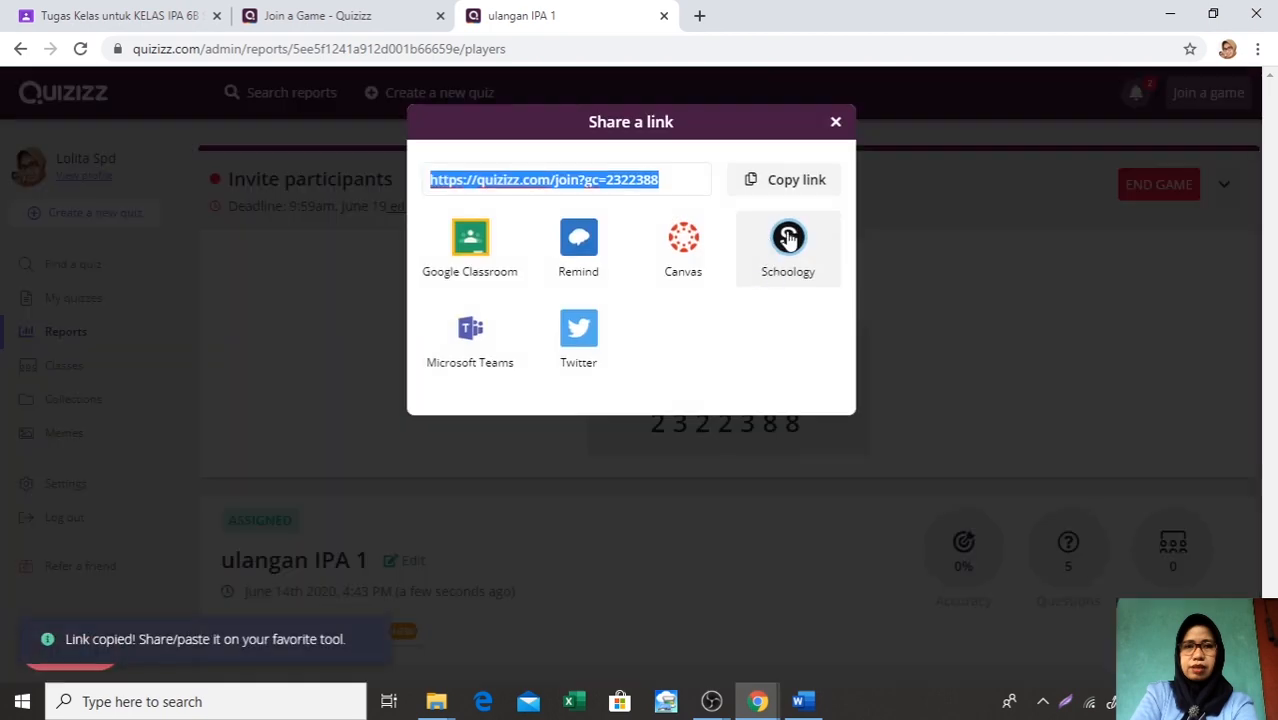
{"action": "left_click", "coordinate": [797, 181]}
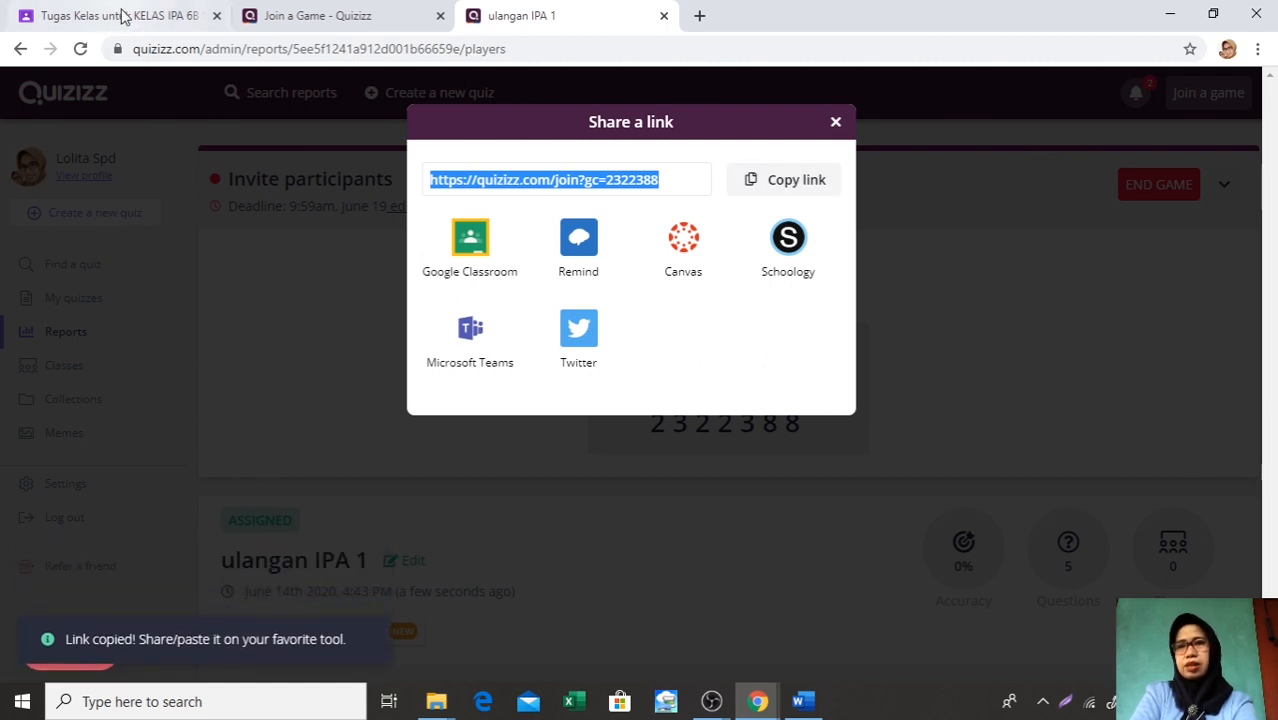
Switch to Google Classroom, attach the copied Quizizz link to EVALUASI 1 and remove the Blank Quiz form
{"action": "left_click", "coordinate": [120, 16]}
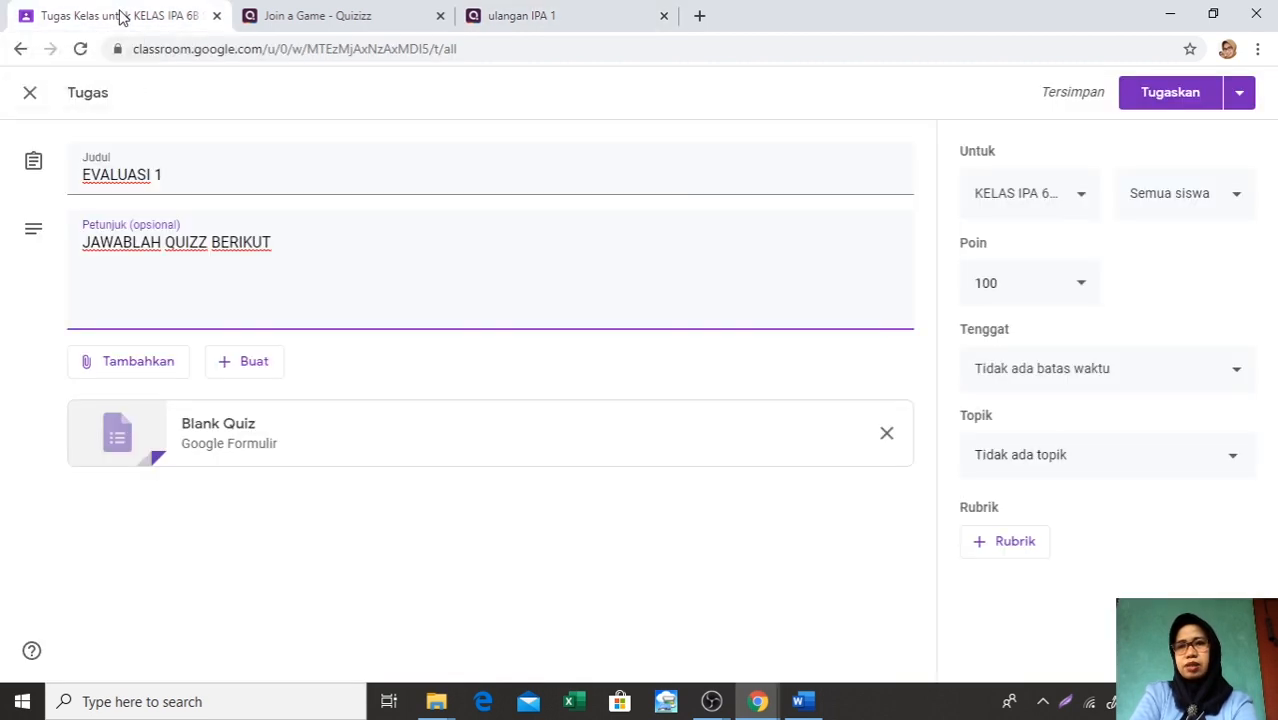
{"action": "left_click", "coordinate": [100, 370]}
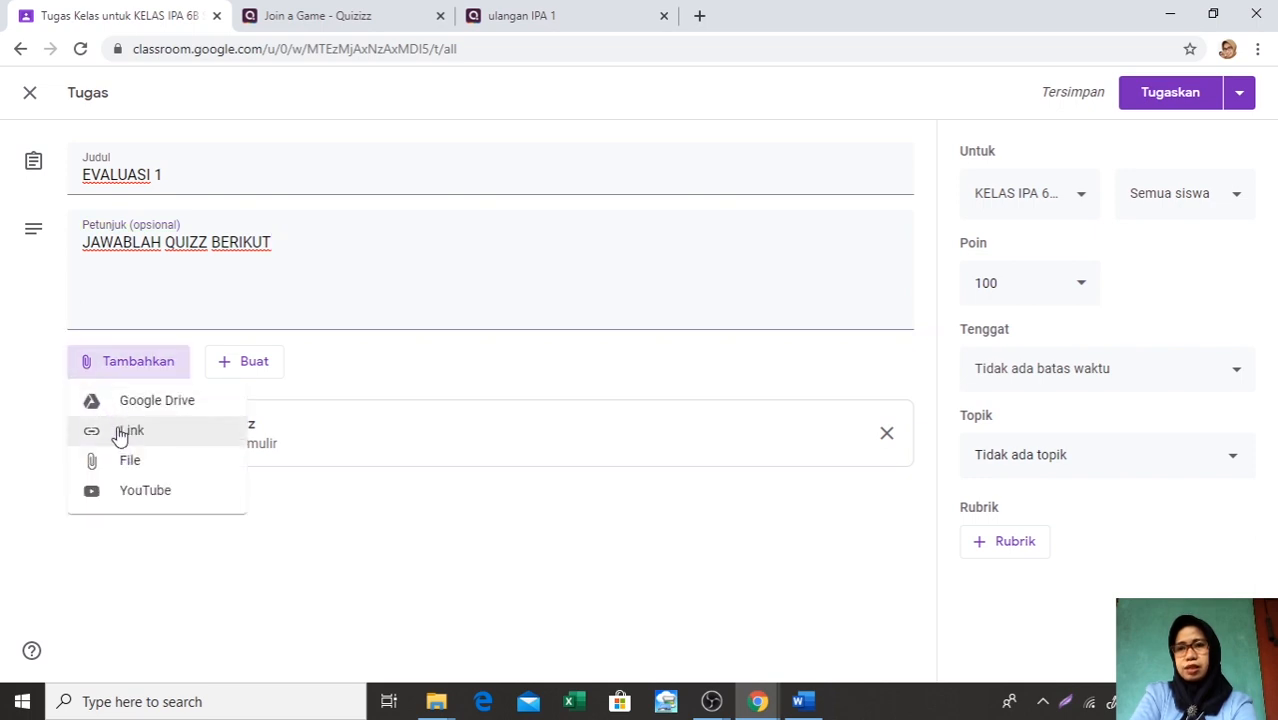
{"action": "left_click", "coordinate": [119, 434]}
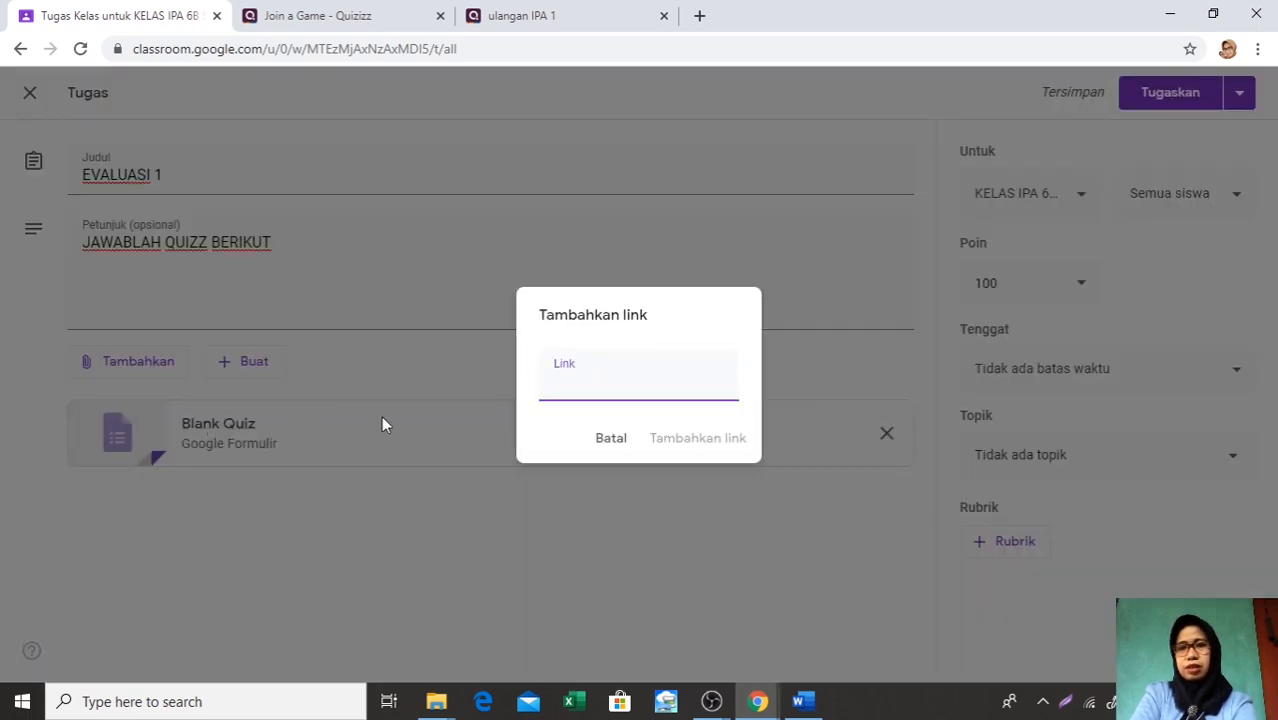
{"action": "right_click", "coordinate": [558, 386]}
{"action": "left_click", "coordinate": [603, 535]}
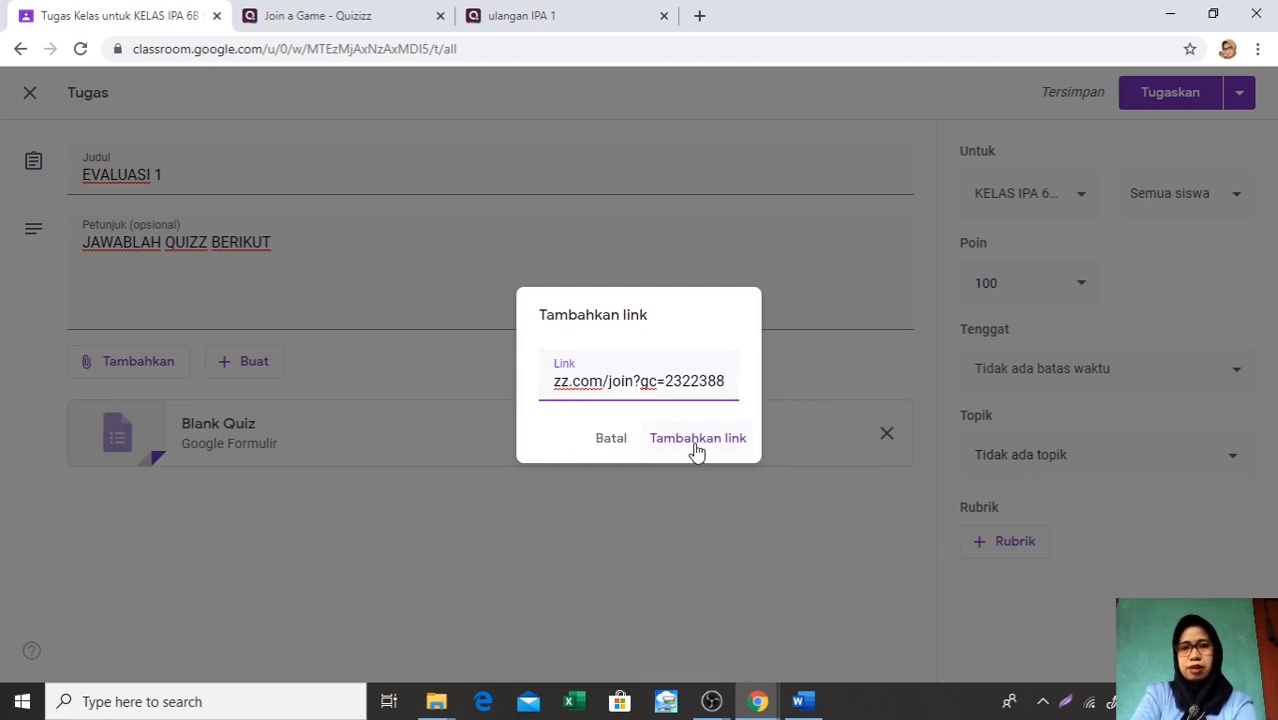
{"action": "left_click", "coordinate": [697, 440]}
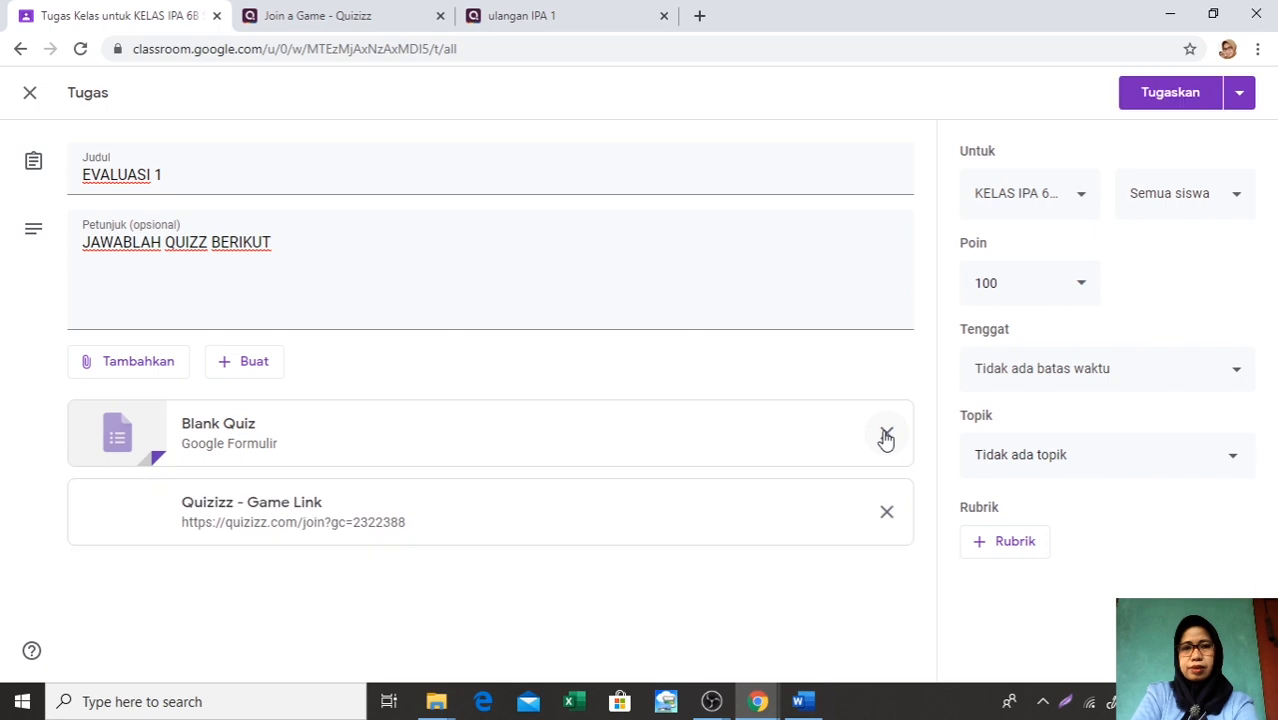
{"action": "left_click", "coordinate": [886, 436]}
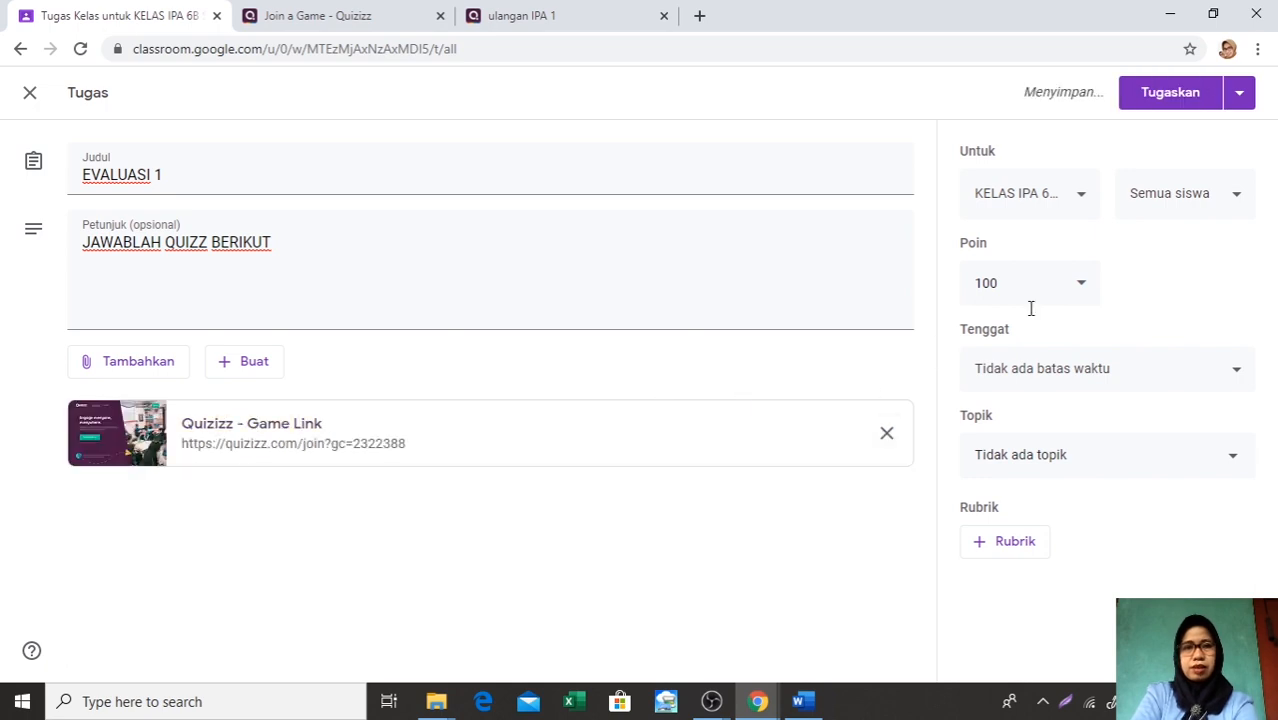
Set the due date of EVALUASI 1 to 19 Jun 2020 at 10.00
{"action": "left_click", "coordinate": [1240, 375]}
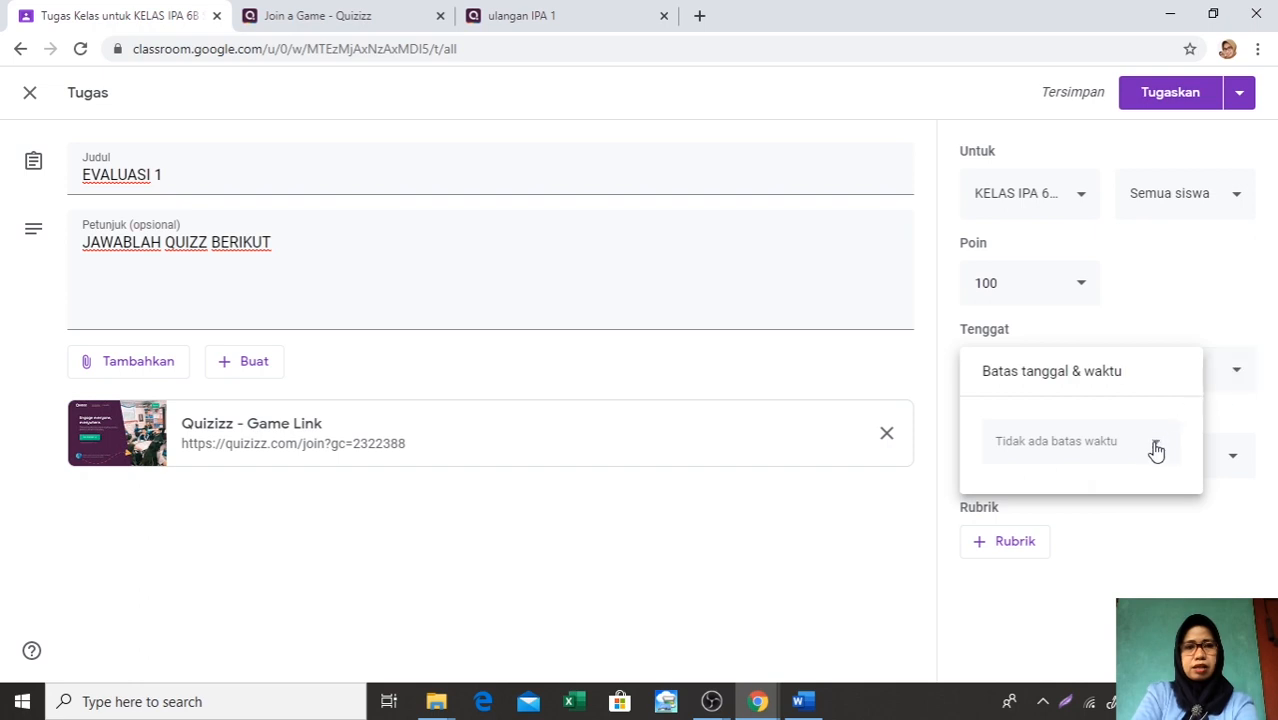
{"action": "left_click", "coordinate": [1157, 446]}
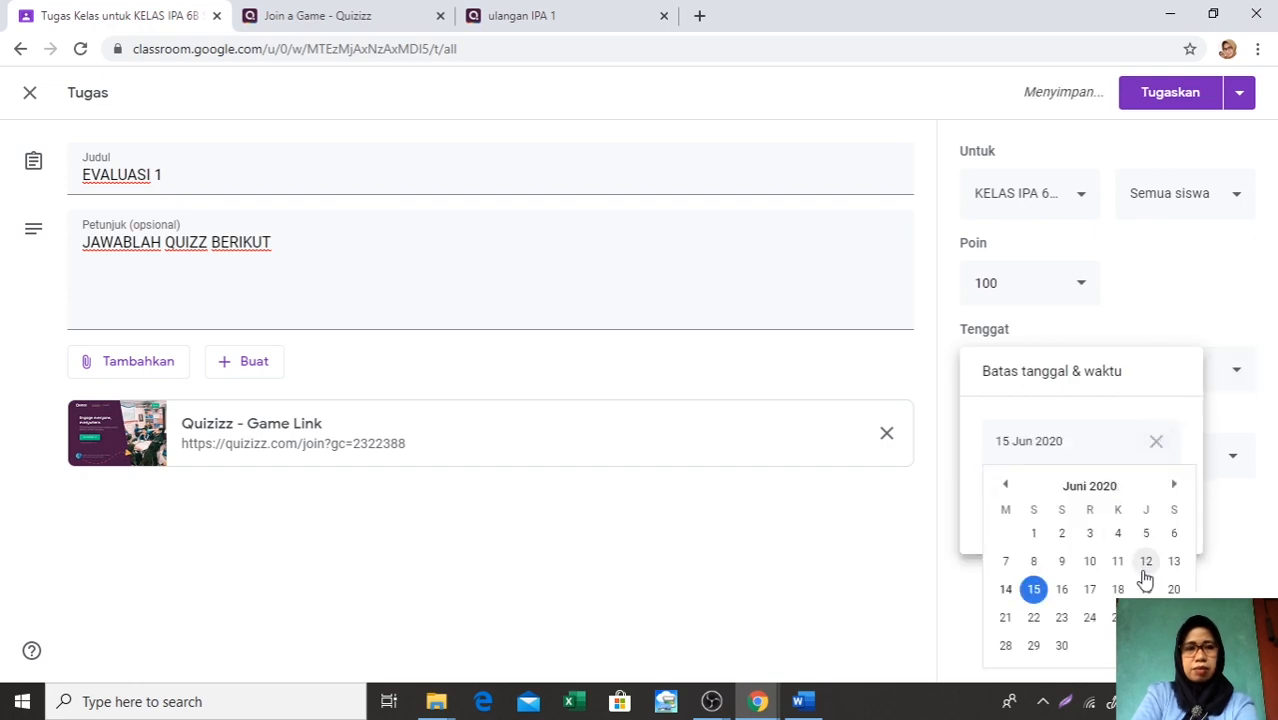
{"action": "left_click", "coordinate": [1149, 589]}
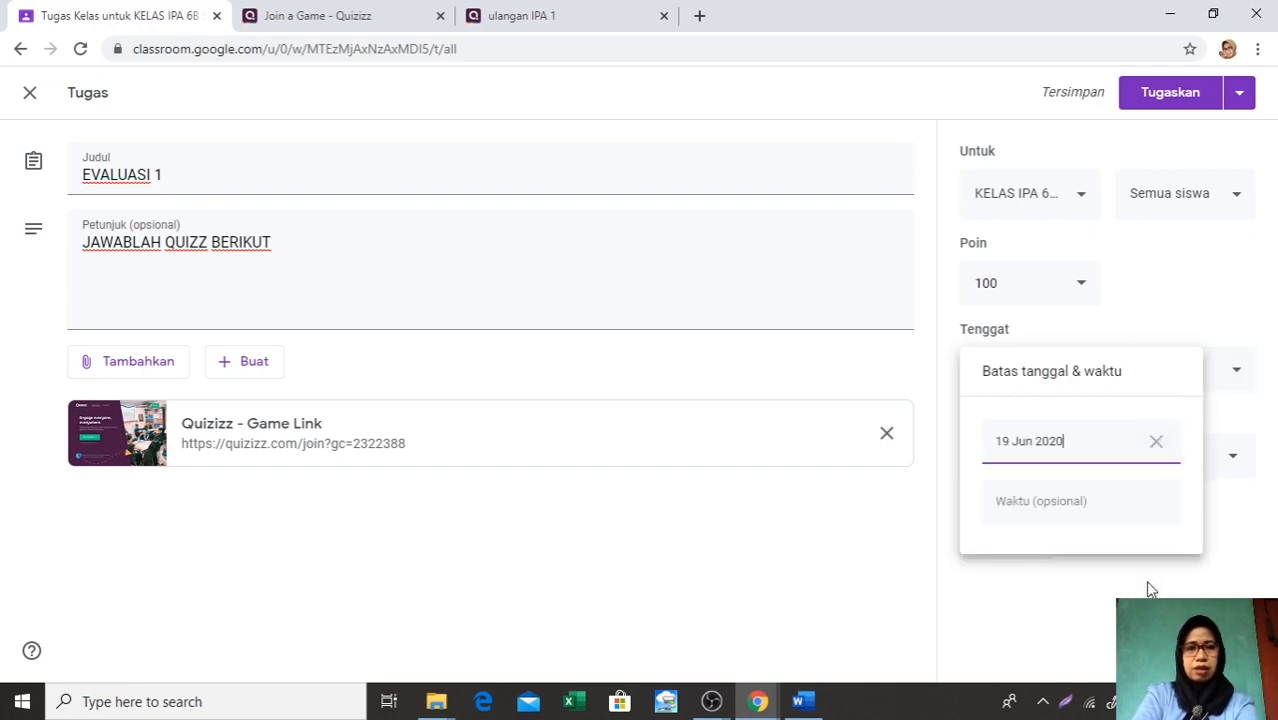
{"action": "left_click", "coordinate": [1107, 514]}
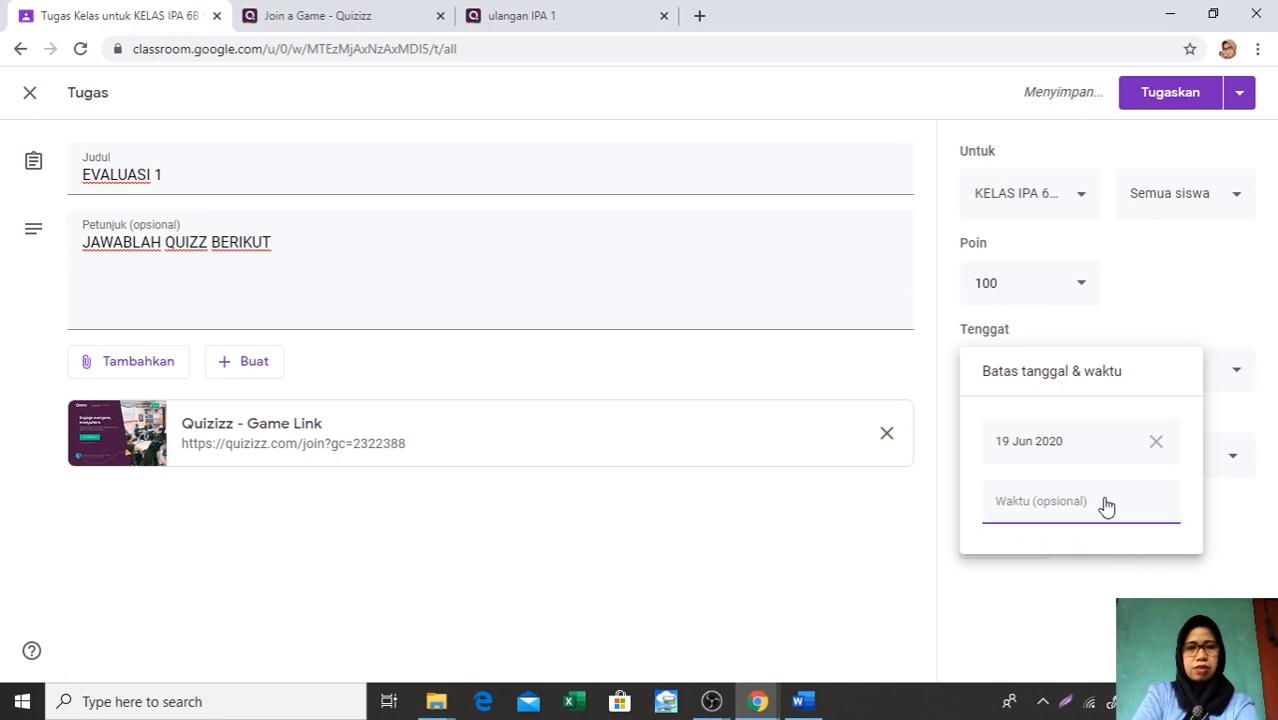
{"action": "type", "text": "10"}
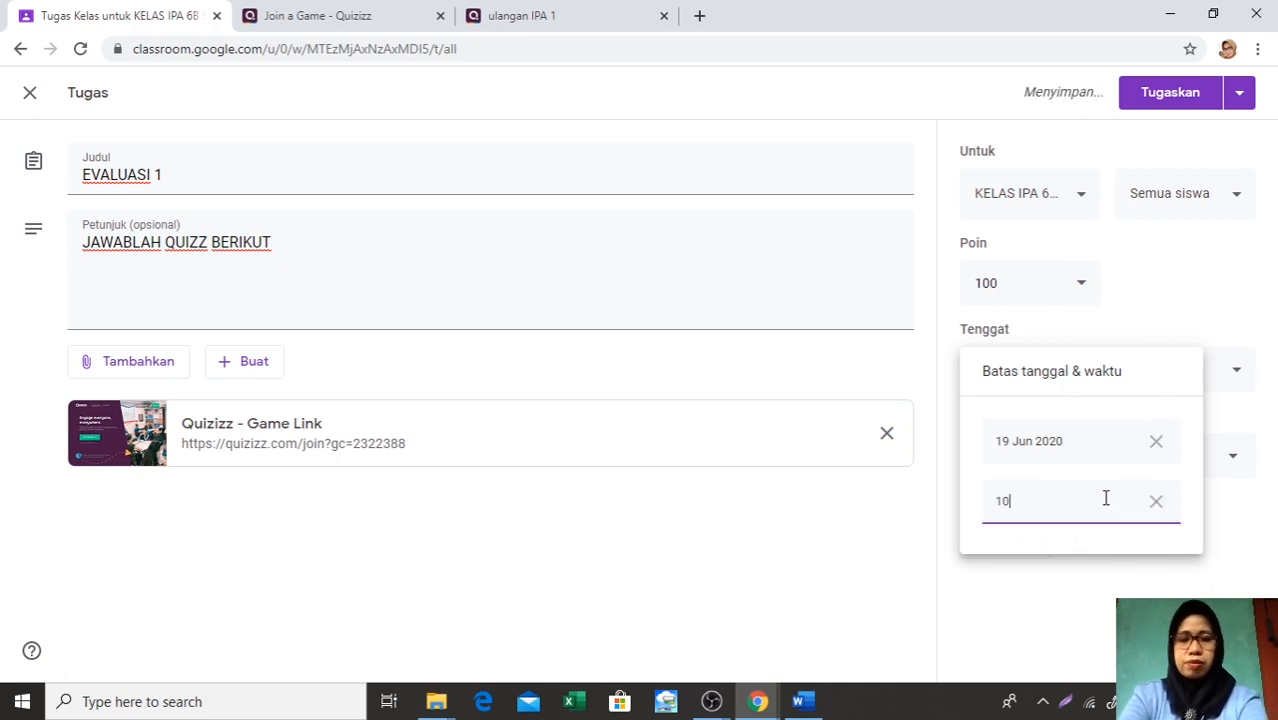
{"action": "type", "text": ".00"}
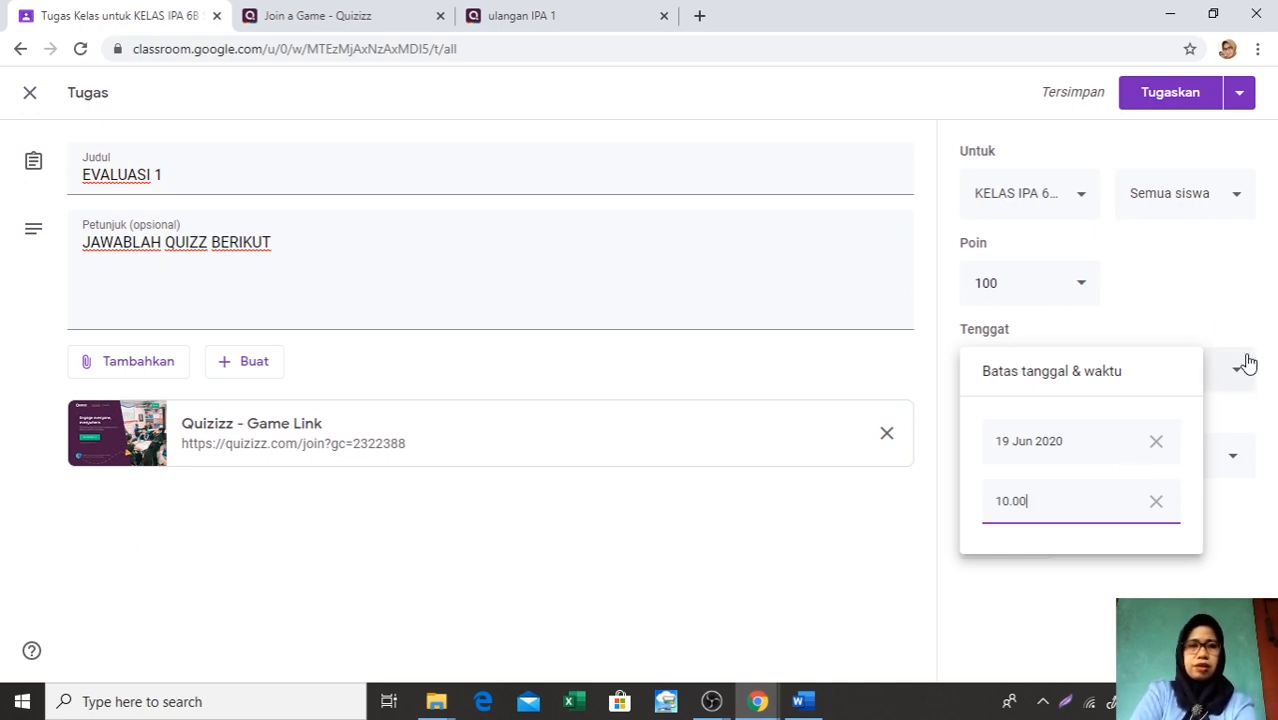
{"action": "left_click_drag", "start_coordinate": [1247, 322], "coordinate": [1213, 420]}
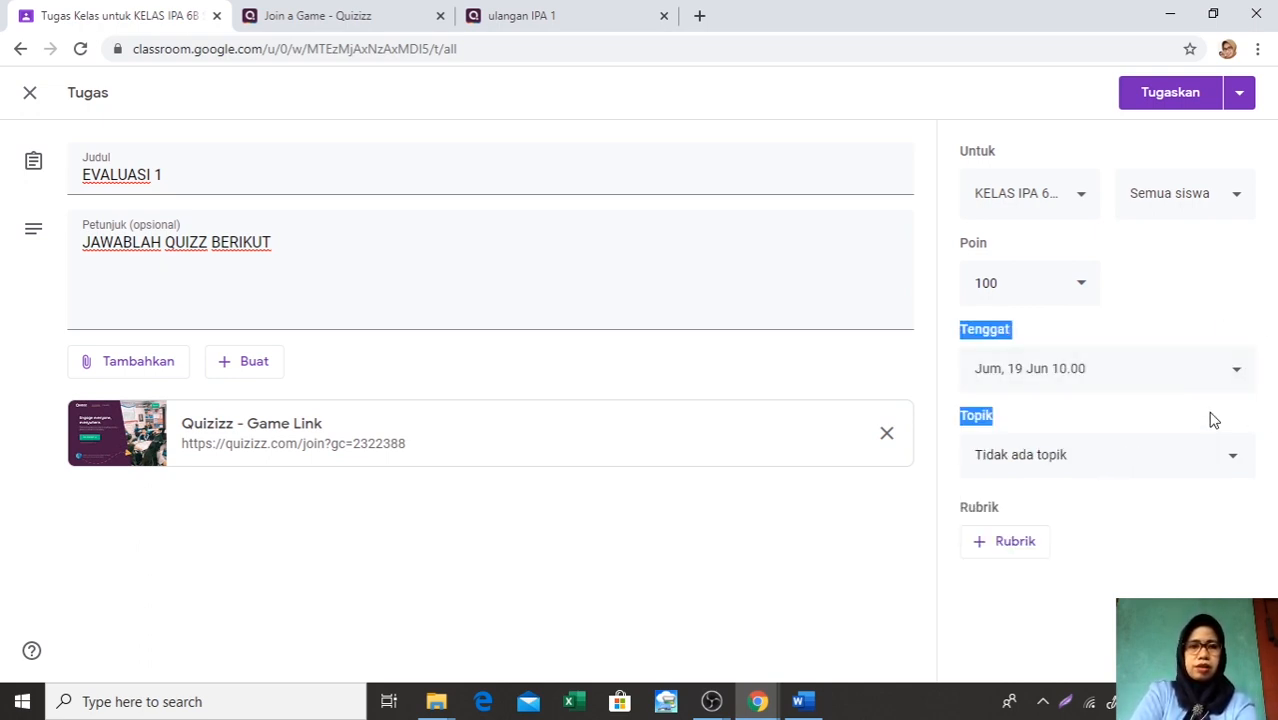
File EVALUASI 1 under the topic D. EVALUASI and assign it to the class
{"action": "left_click", "coordinate": [1235, 459]}
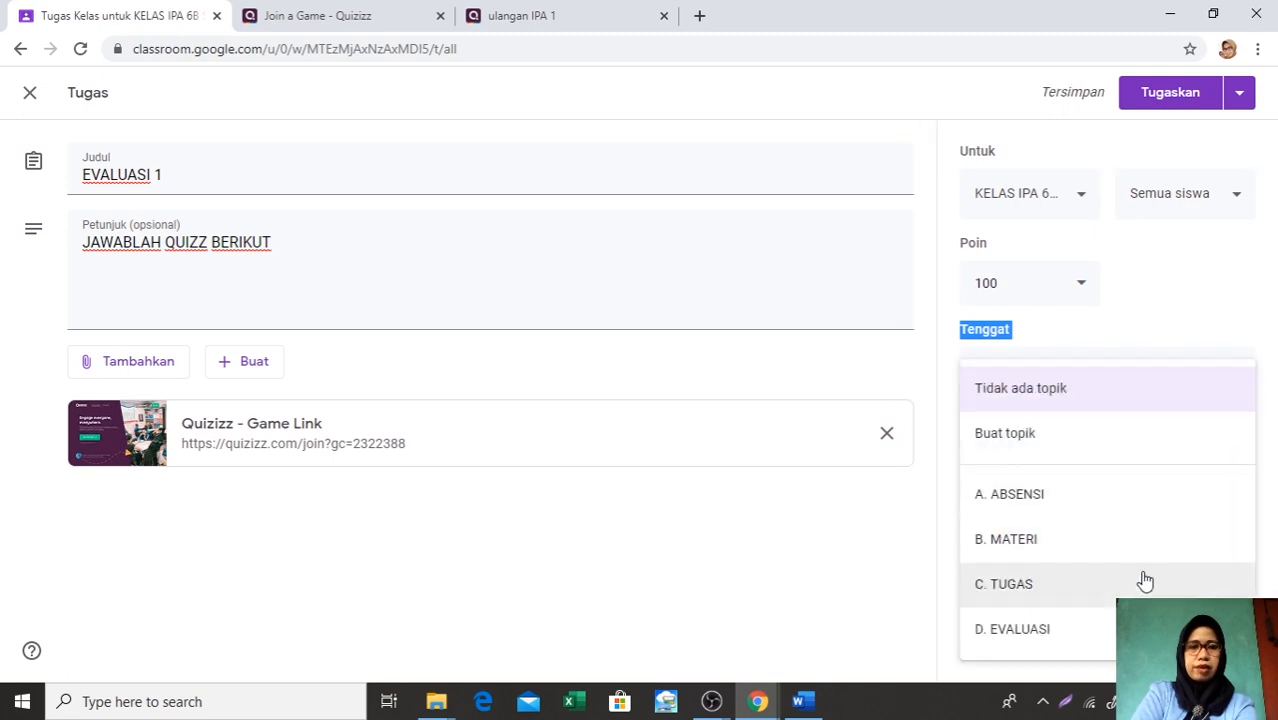
{"action": "left_click", "coordinate": [1114, 638]}
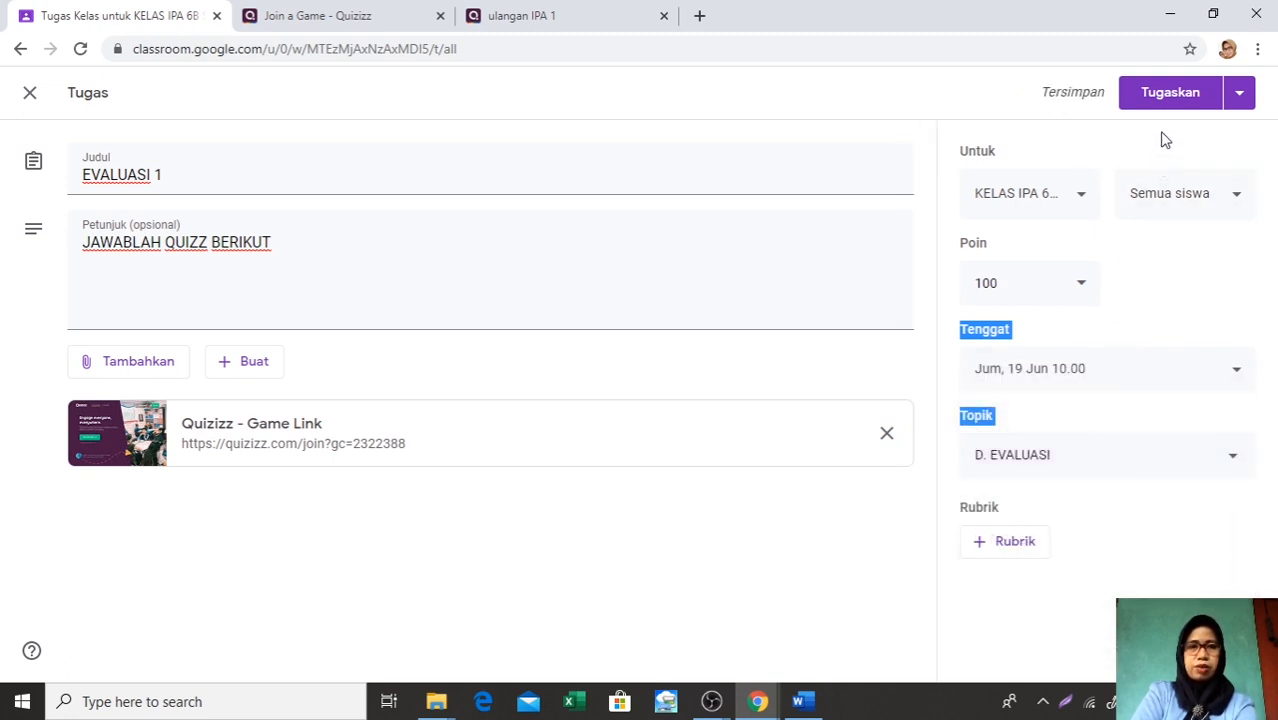
{"action": "left_click", "coordinate": [1166, 94]}
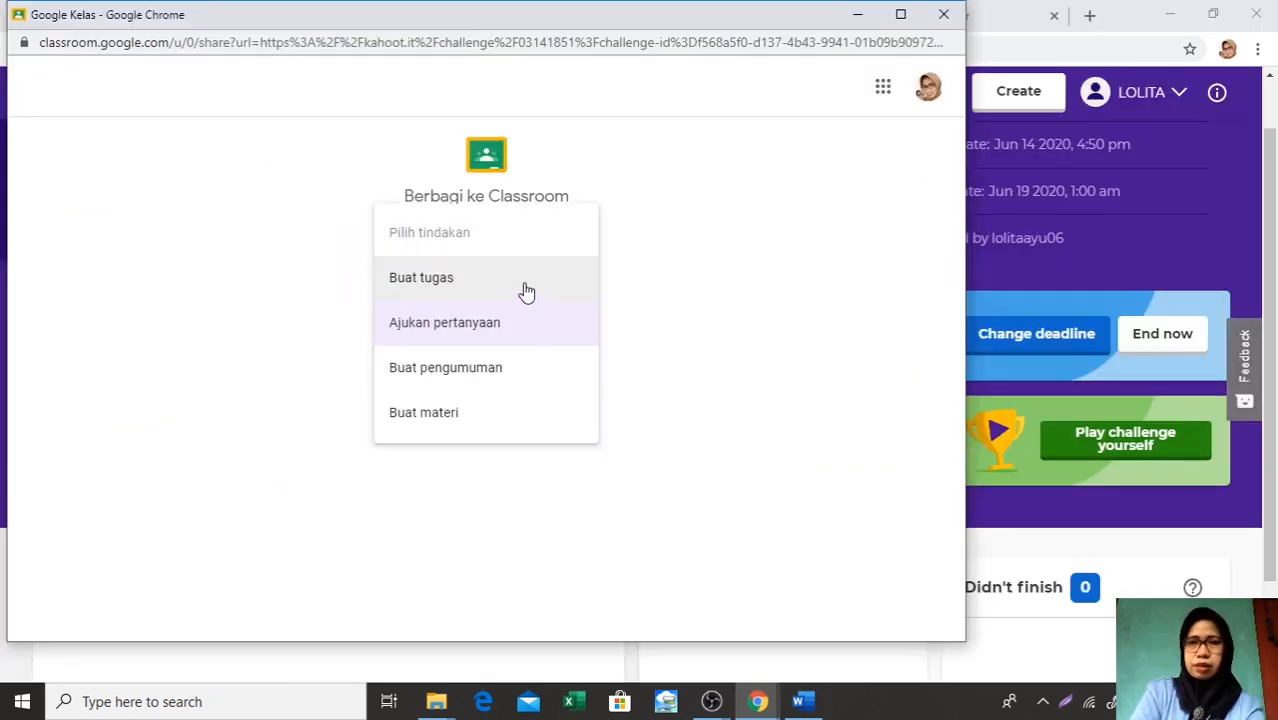
Share the Kahoot challenge as an assignment titled EVALUASI 2 with the instructions KERJAKAN QUIZZ KAHOOT BERIKUT
{"action": "left_click", "coordinate": [522, 282]}
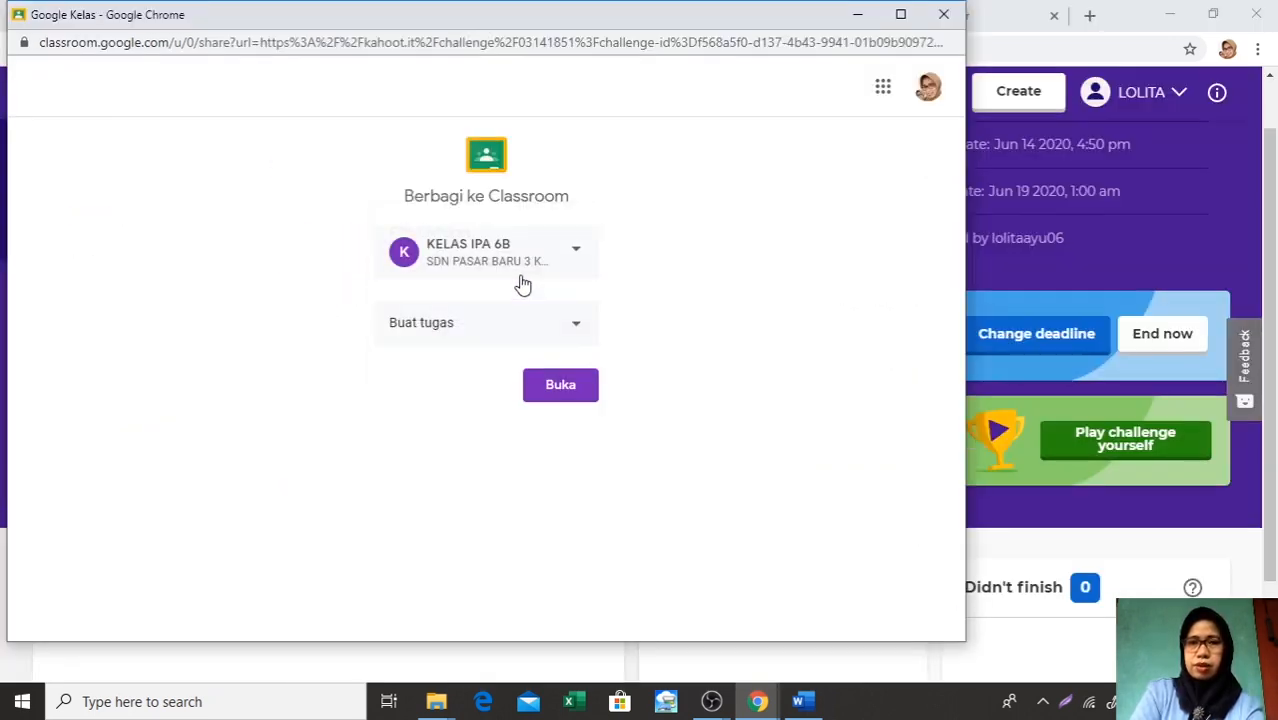
{"action": "left_click", "coordinate": [553, 394]}
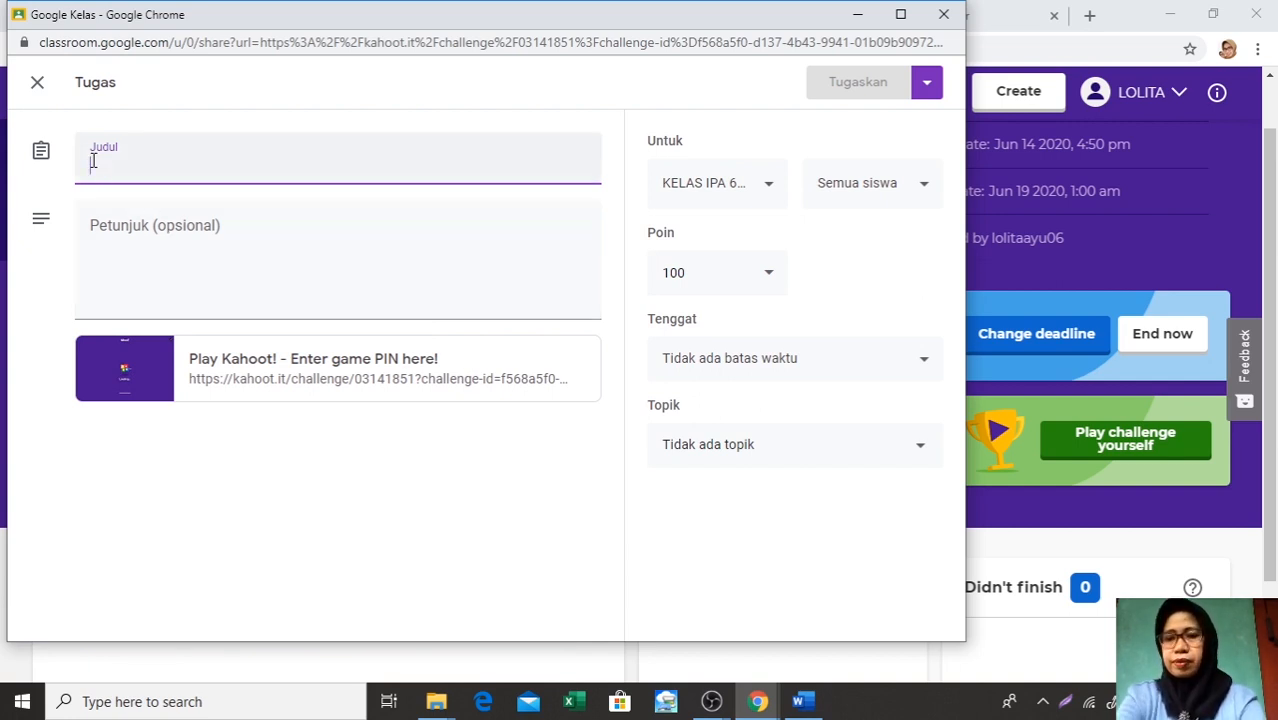
{"action": "type", "text": "EVALU"}
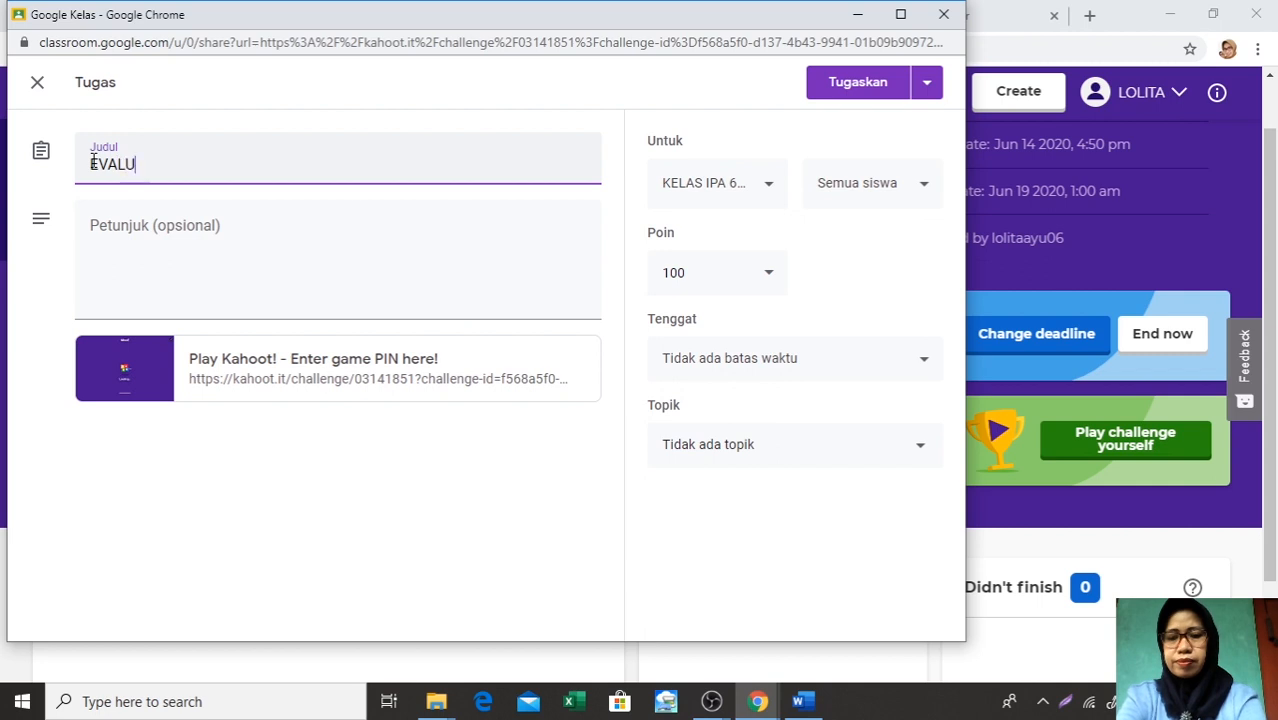
{"action": "type", "text": "ASI 2"}
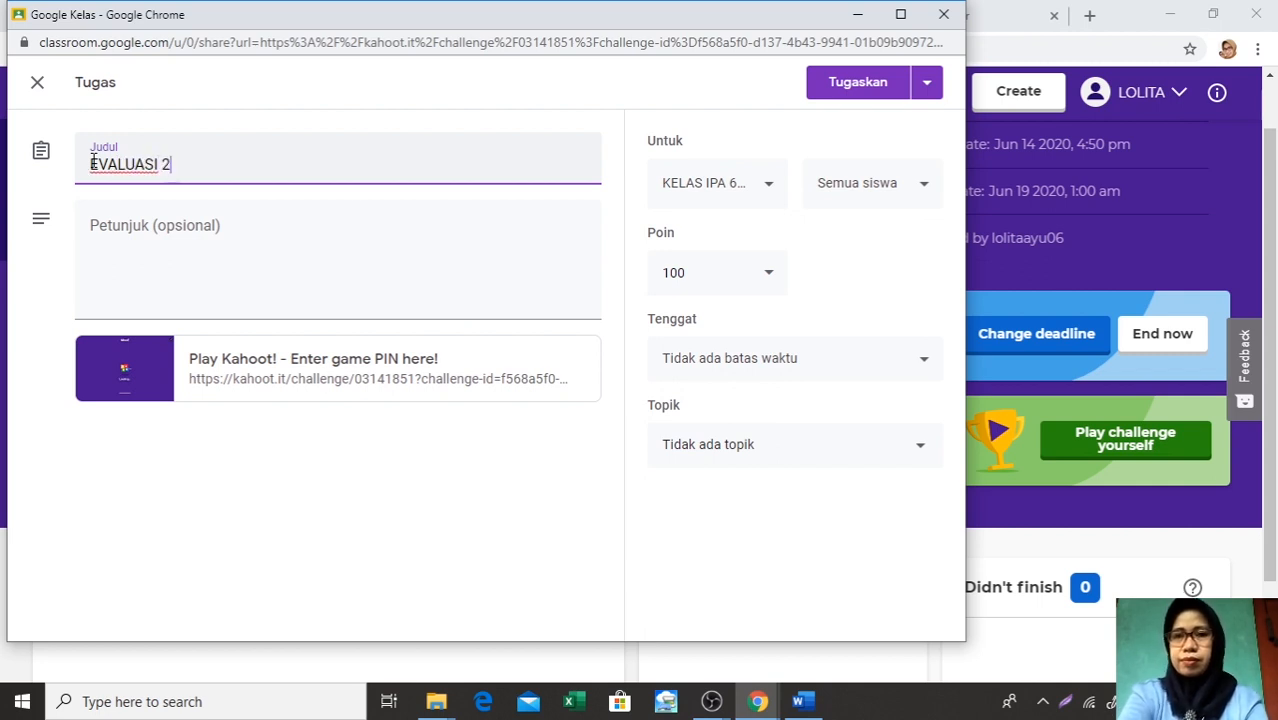
{"action": "left_click", "coordinate": [97, 230]}
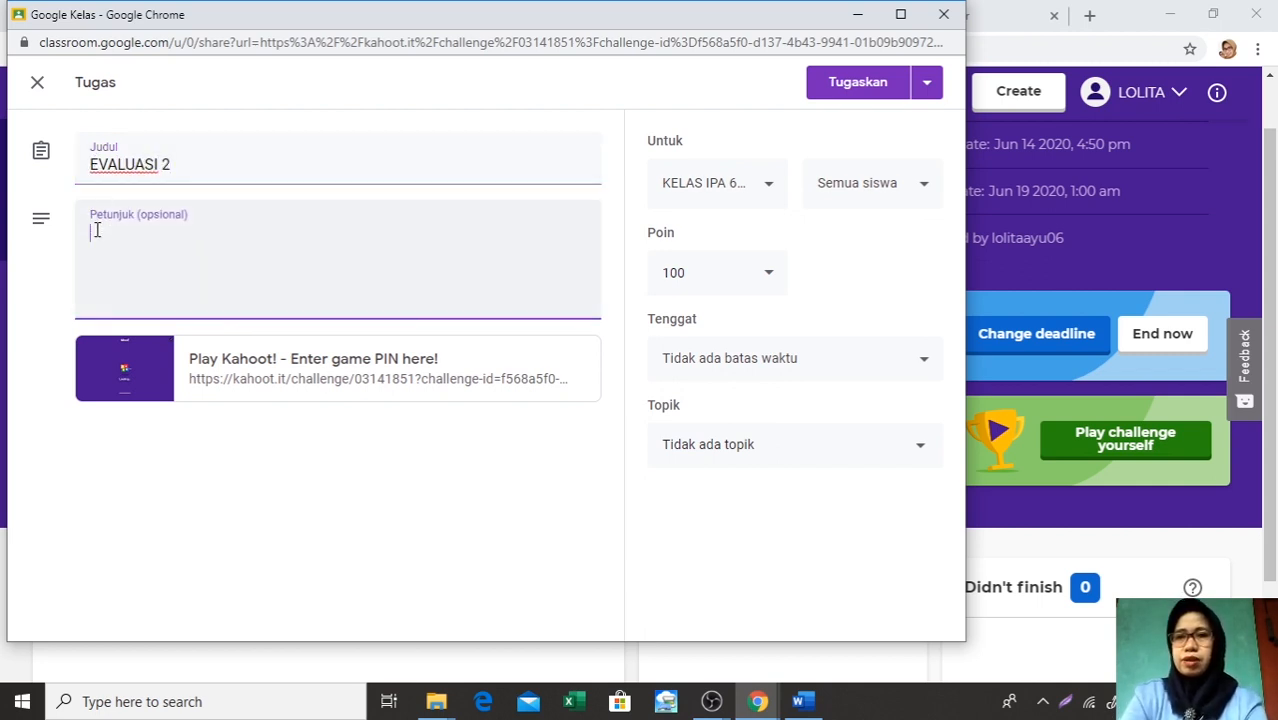
{"action": "type", "text": "KERJAKAN "}
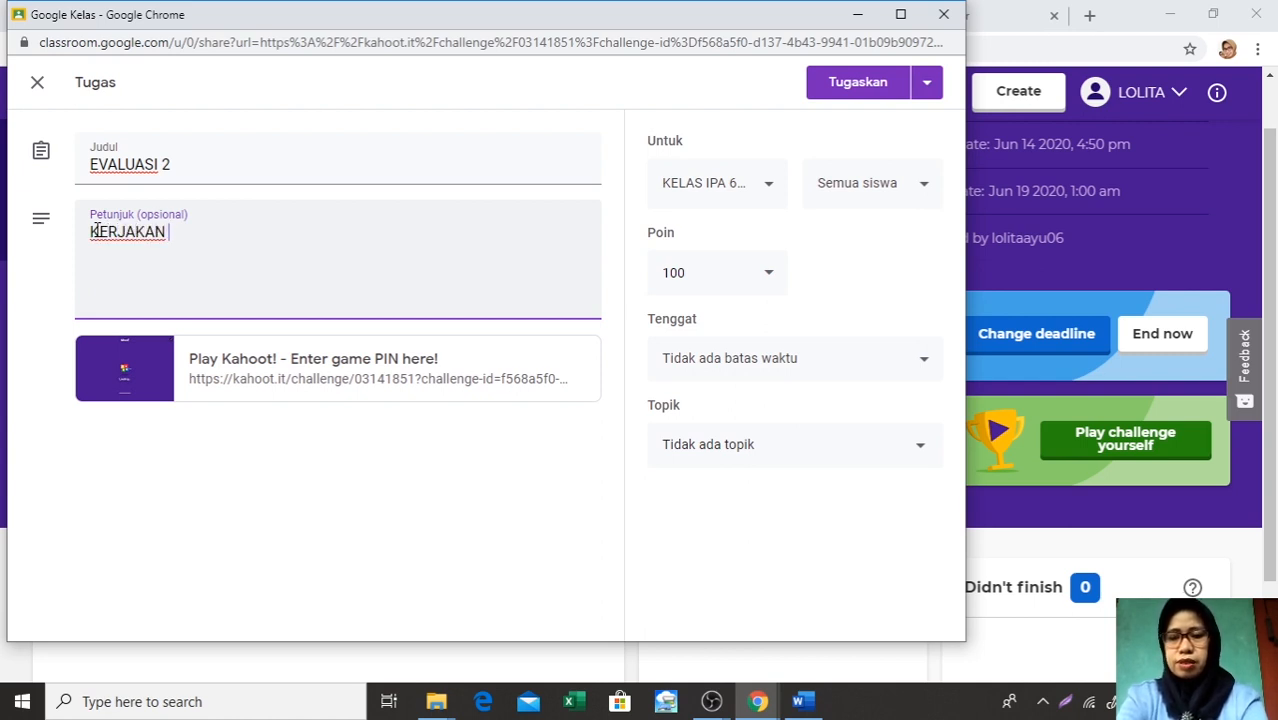
{"action": "type", "text": "QUIZZ "}
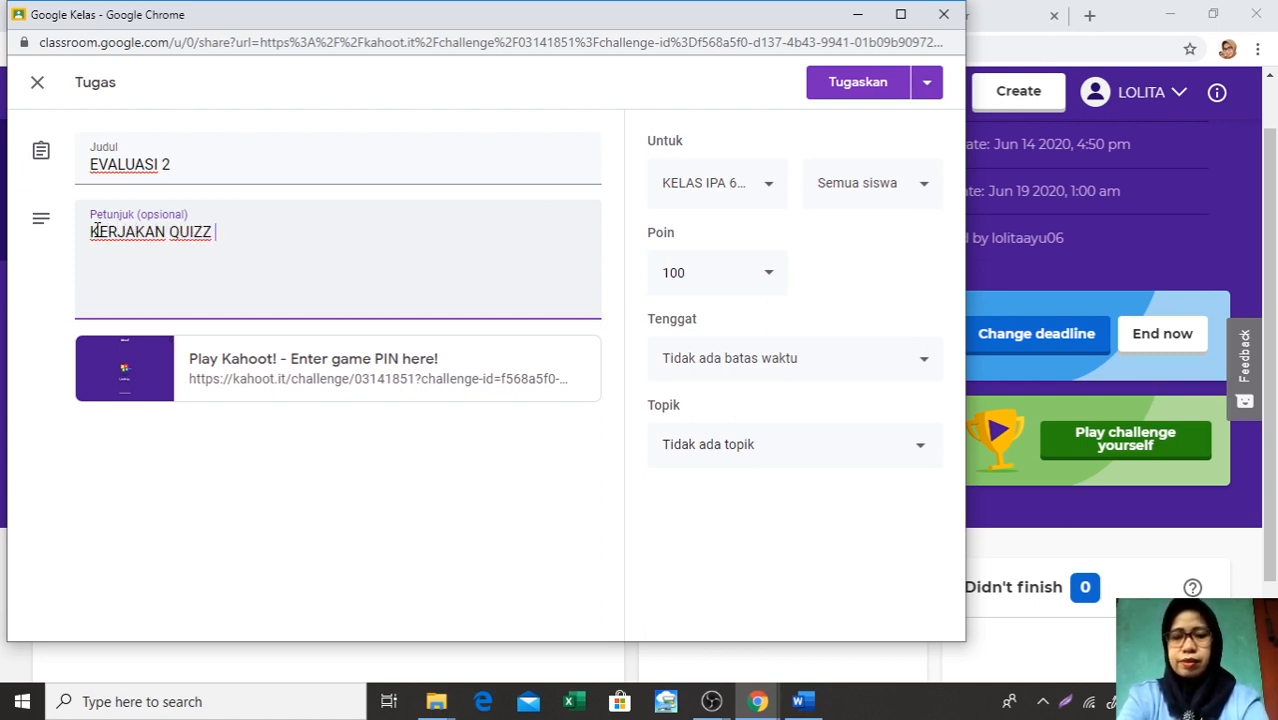
{"action": "type", "text": "KAHOOT BERIKUT"}
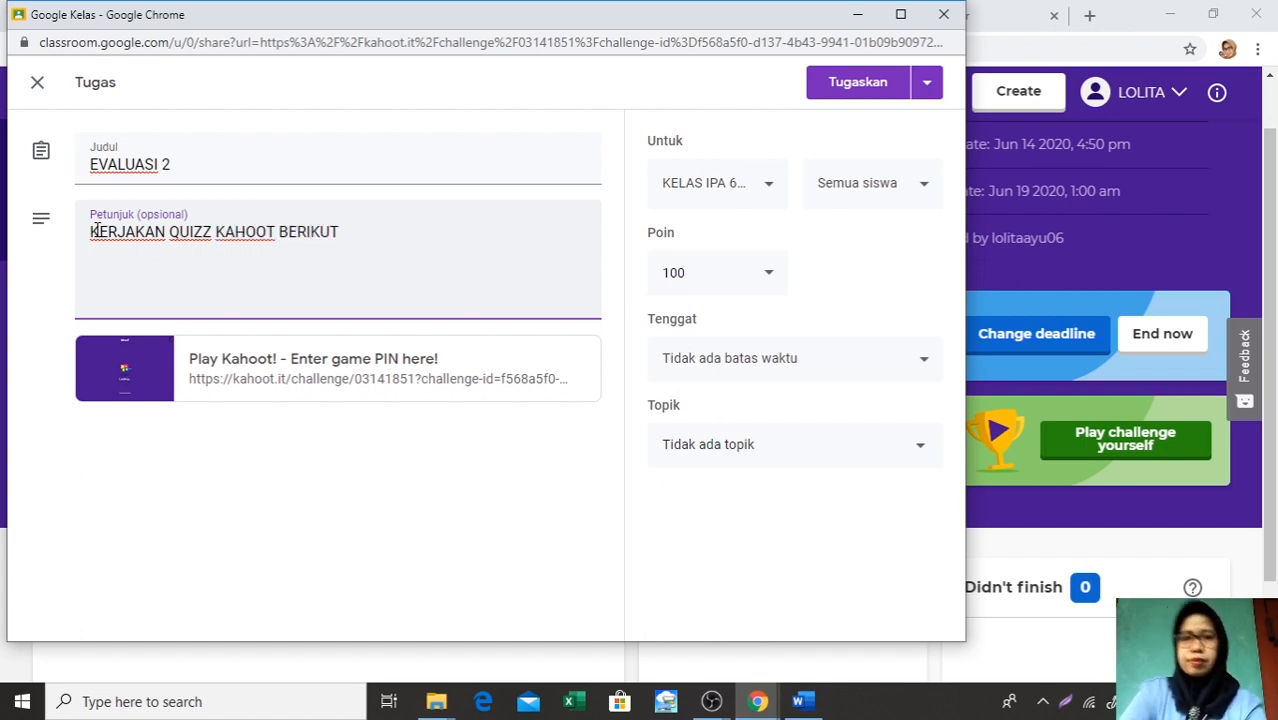
Set the due date of EVALUASI 2 to 19 Jun 2020 at 10.00
{"action": "left_click", "coordinate": [925, 367]}
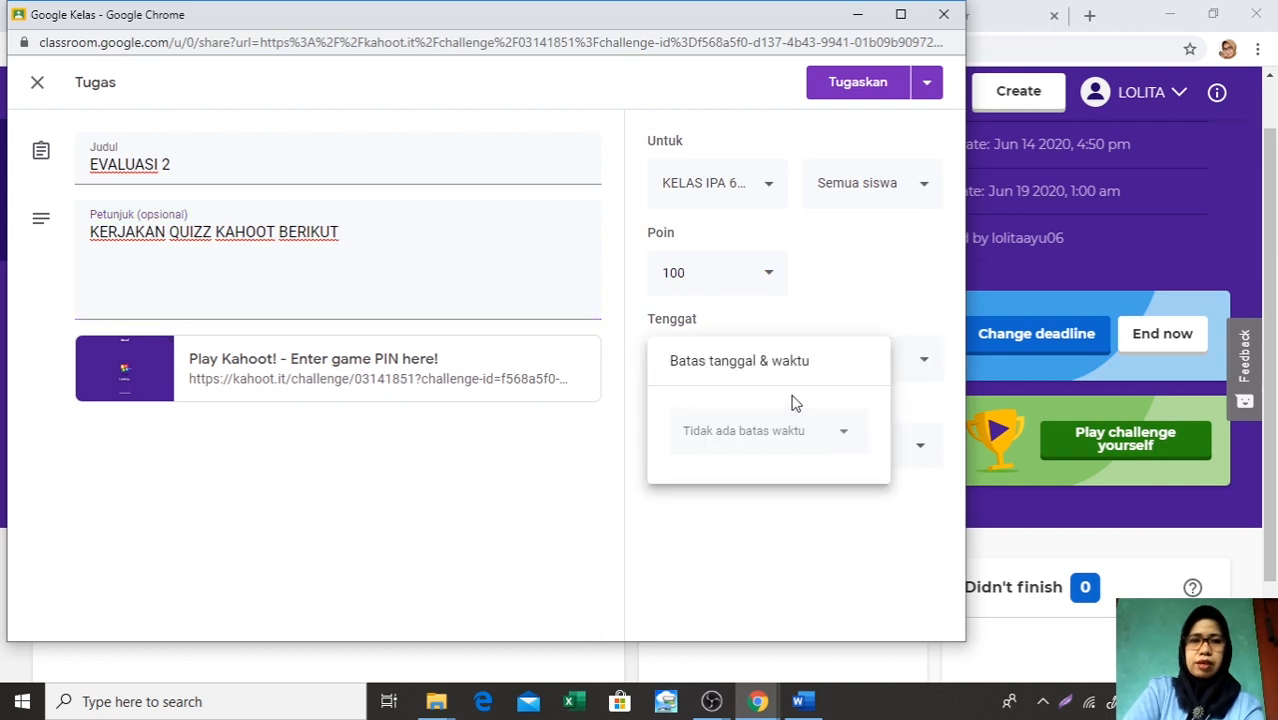
{"action": "left_click", "coordinate": [851, 445]}
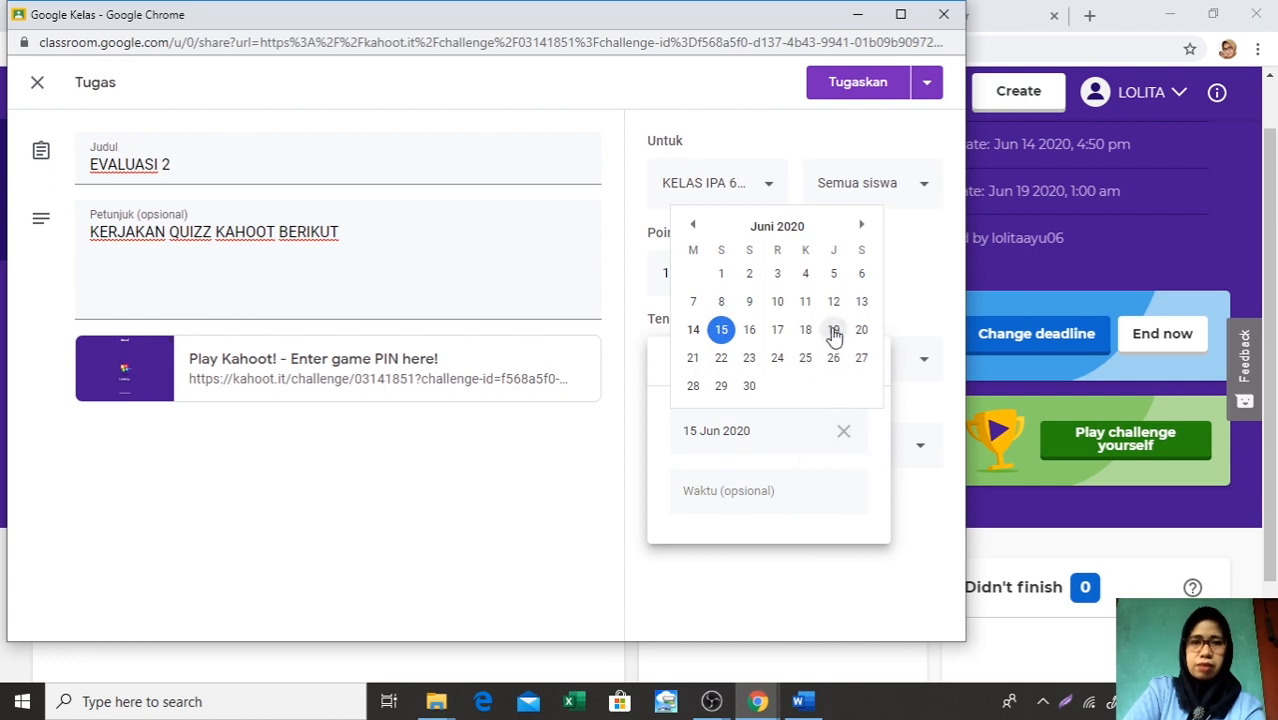
{"action": "left_click", "coordinate": [833, 330]}
{"action": "left_click", "coordinate": [798, 490]}
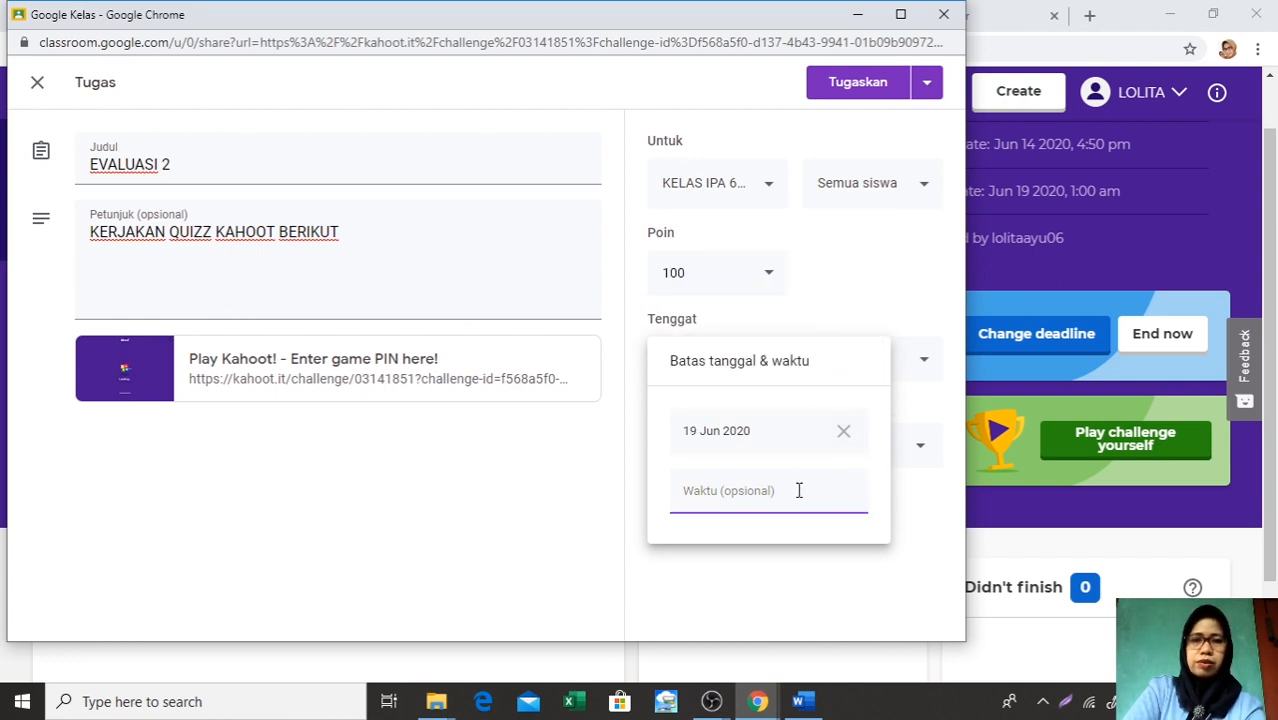
{"action": "type", "text": "10.00"}
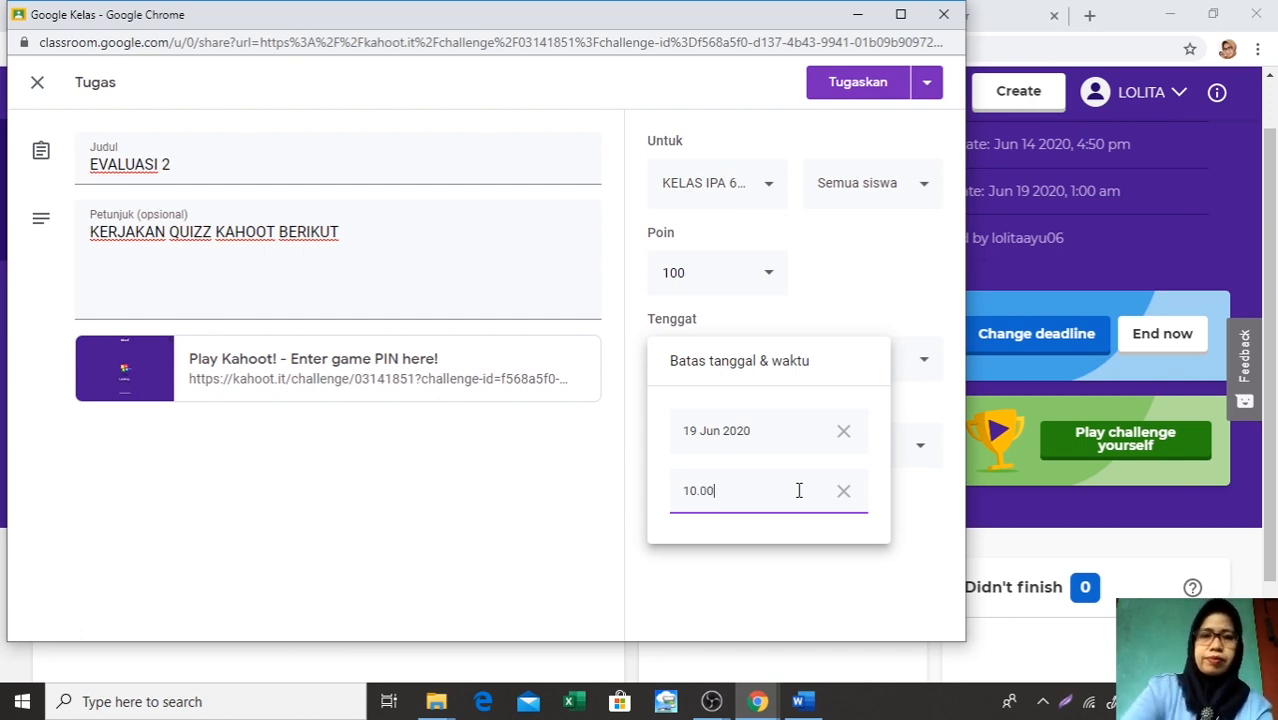
{"action": "left_click", "coordinate": [897, 286]}
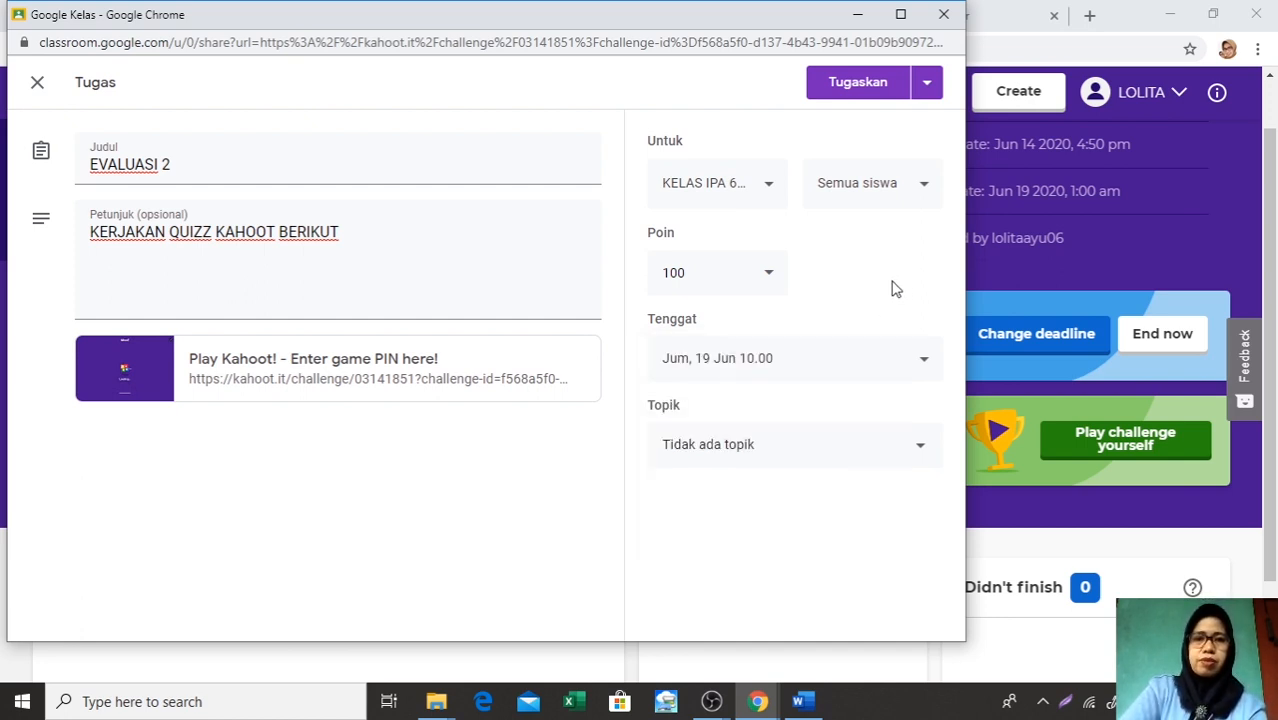
File EVALUASI 2 under the topic D. EVALUASI, assign it to the class and minimise the sharing window
{"action": "left_click", "coordinate": [921, 455]}
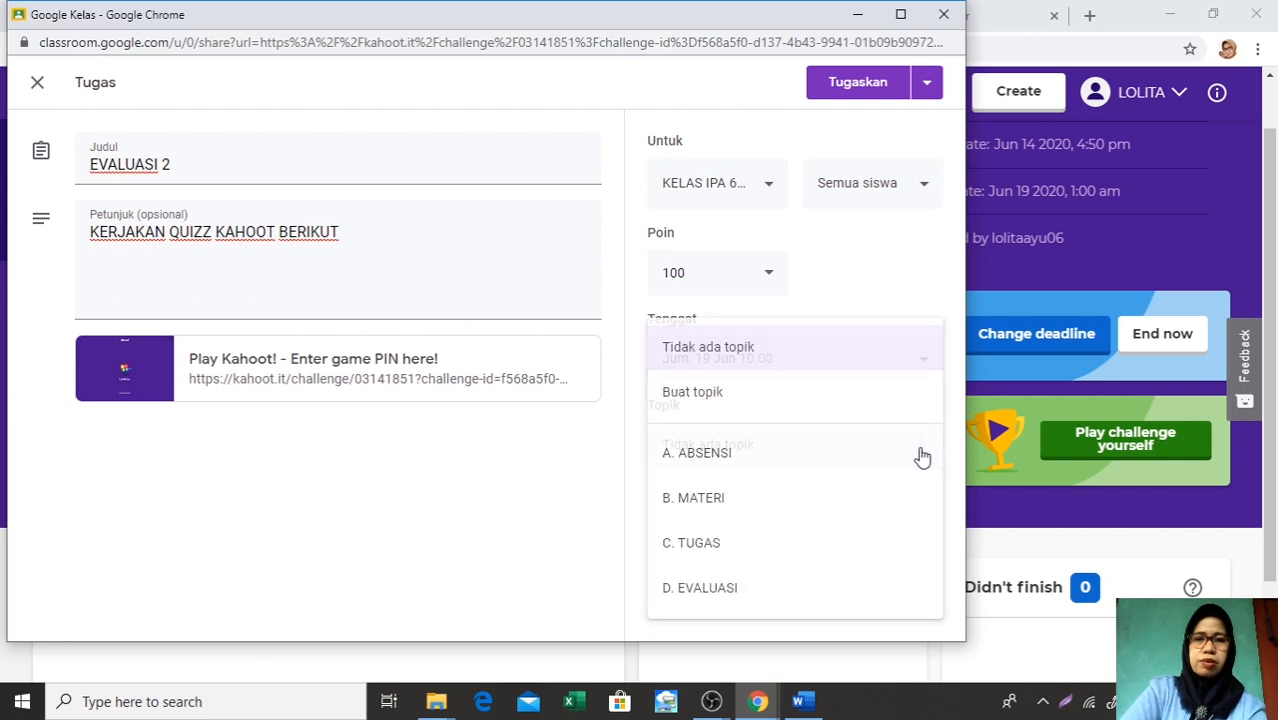
{"action": "left_click", "coordinate": [813, 599]}
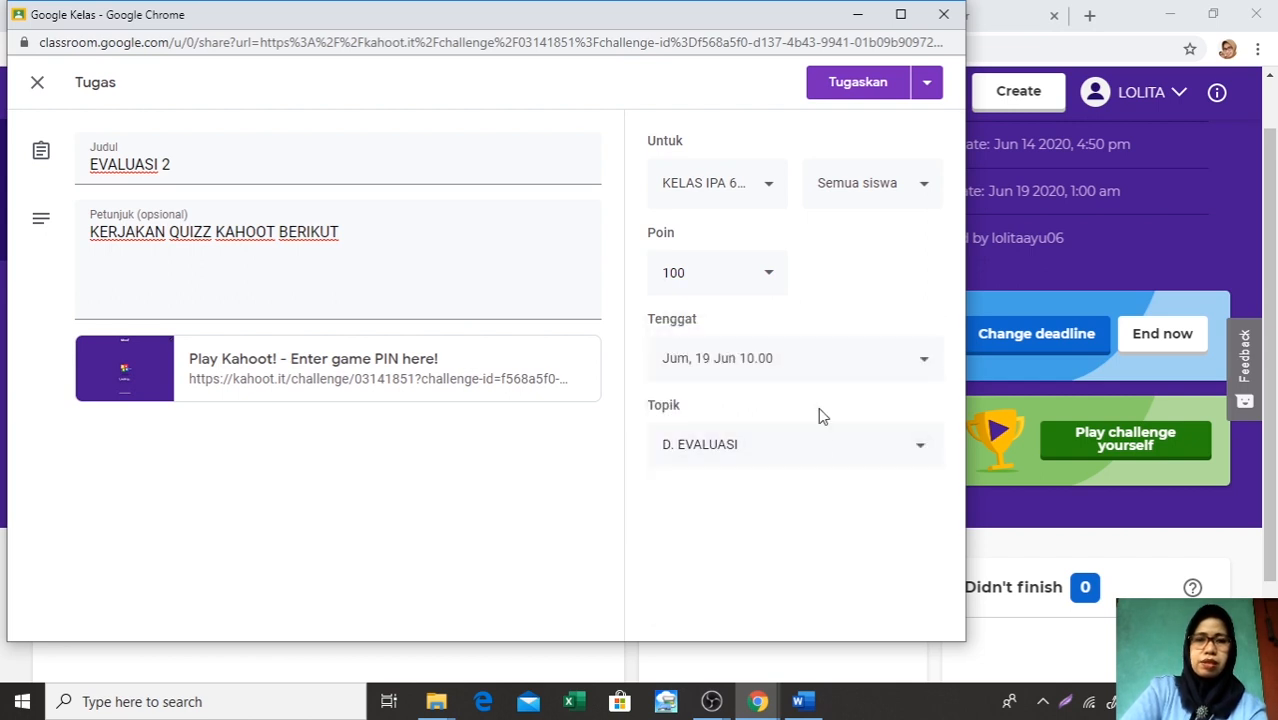
{"action": "left_click", "coordinate": [870, 88]}
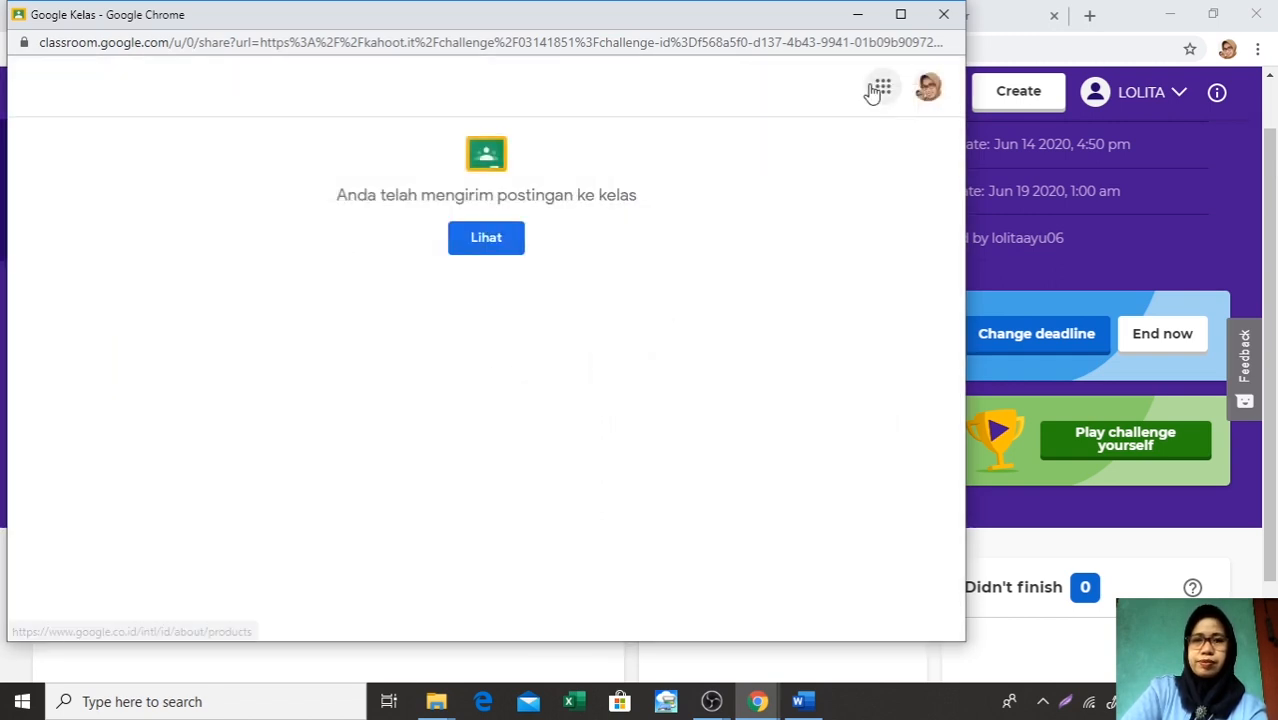
{"action": "left_click", "coordinate": [860, 20]}
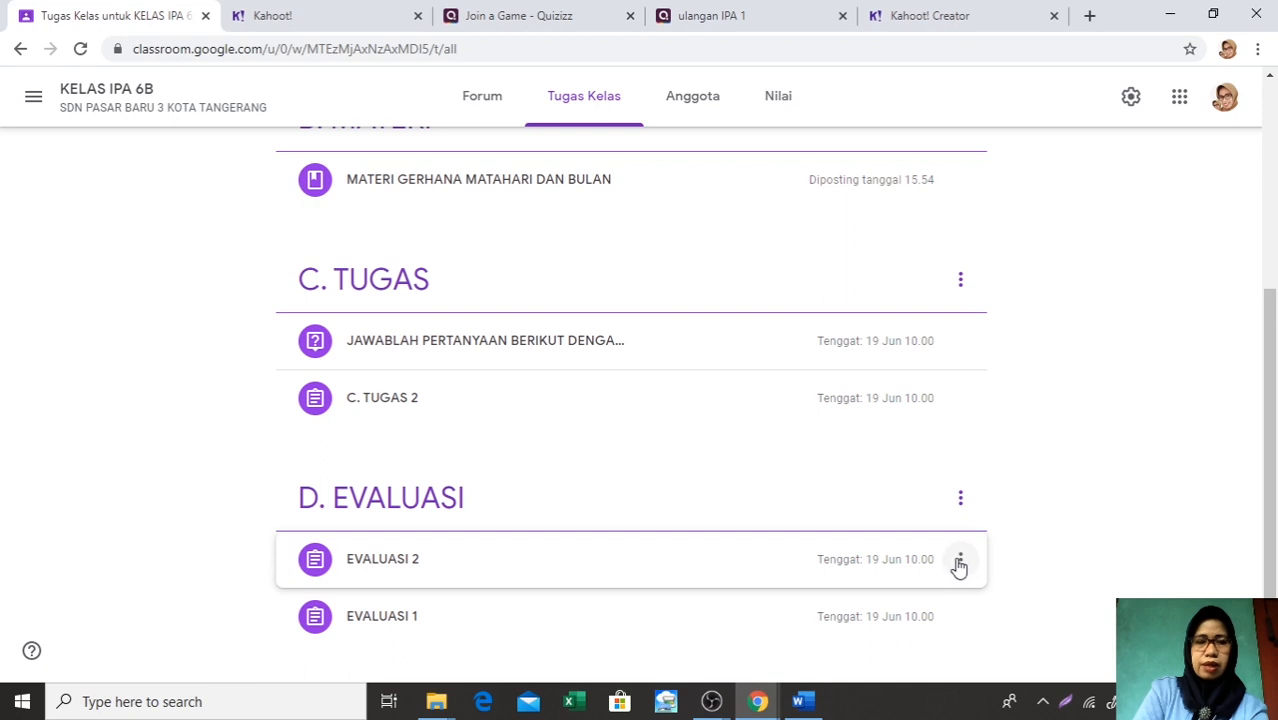
Move EVALUASI 2 down one place within the topic D. EVALUASI so it follows EVALUASI 1
{"action": "left_click", "coordinate": [958, 565]}
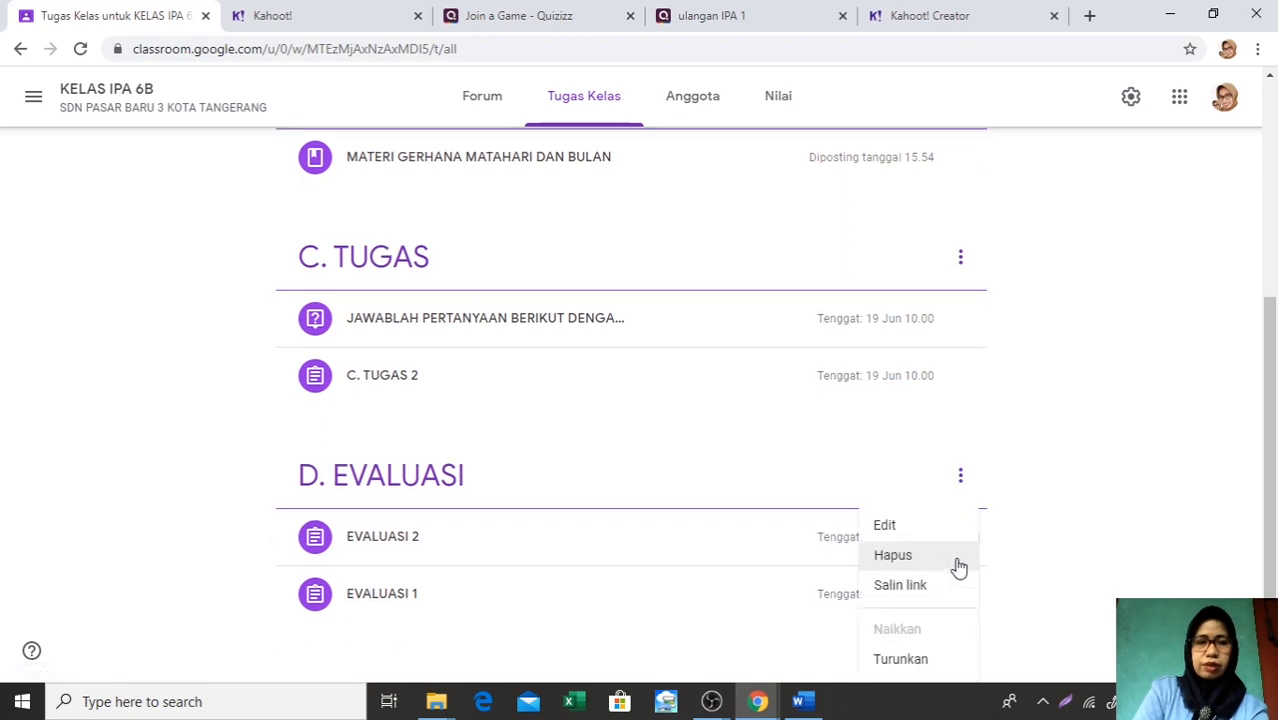
{"action": "left_click", "coordinate": [912, 662]}
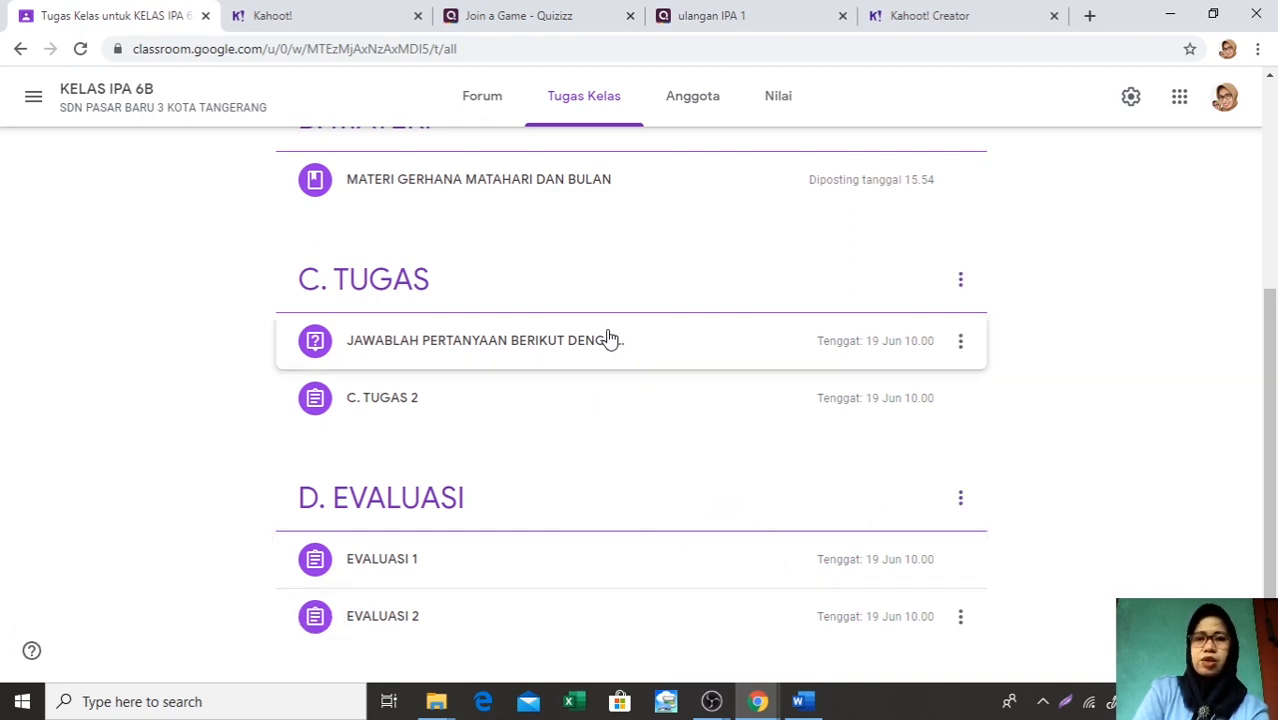
{"action": "scroll", "coordinate": [660, 335], "scroll_direction": "up", "scroll_amount": 2}
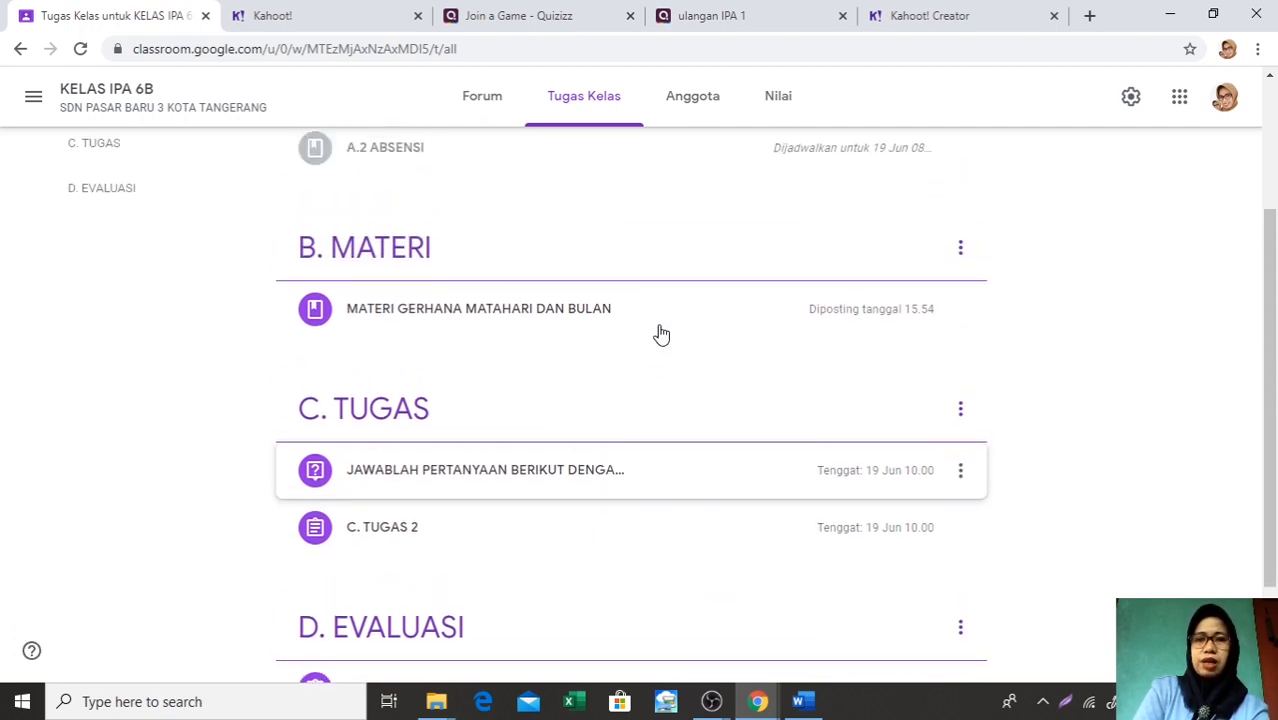
{"action": "scroll", "coordinate": [660, 335], "scroll_direction": "down", "scroll_amount": 2}
{"action": "scroll", "coordinate": [660, 335], "scroll_direction": "up", "scroll_amount": 1}
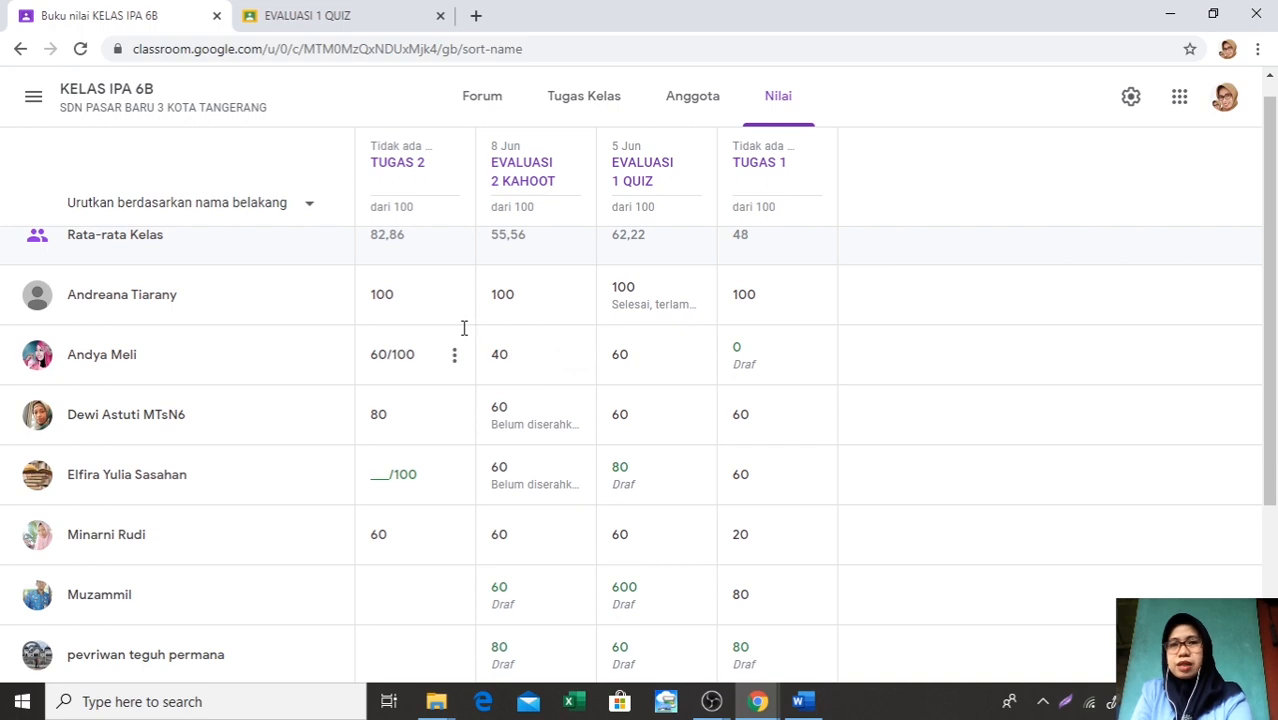
In the class gradebook, return the second student's draft TUGAS 1 grade to that student
{"action": "scroll", "coordinate": [464, 326], "scroll_direction": "up", "scroll_amount": 1}
{"action": "scroll", "coordinate": [464, 335], "scroll_direction": "down", "scroll_amount": 1}
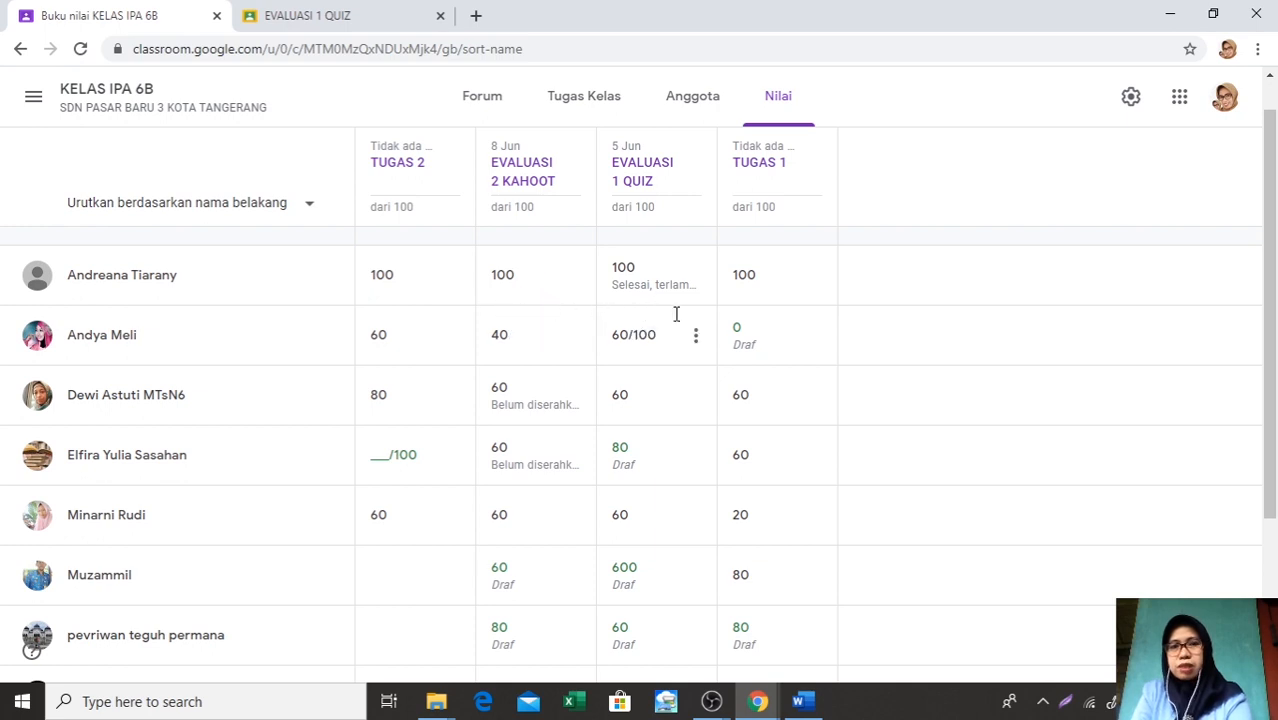
{"action": "left_click", "coordinate": [818, 348]}
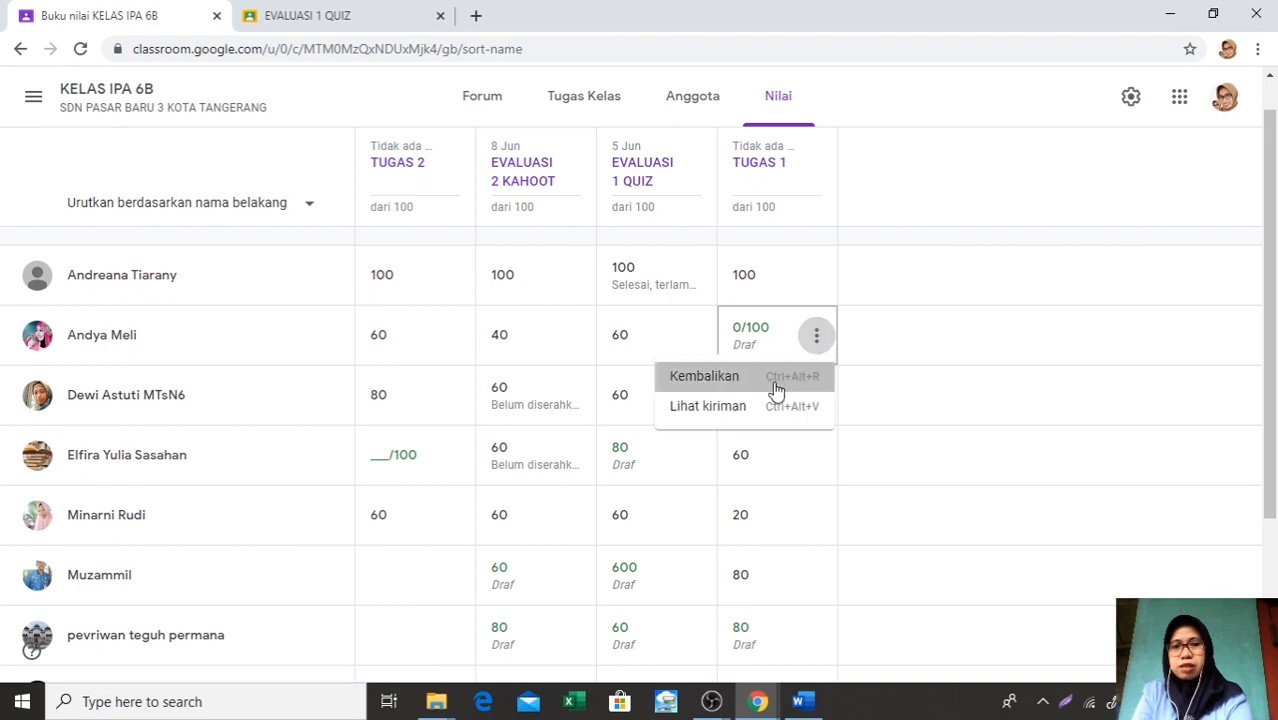
{"action": "left_click", "coordinate": [776, 378]}
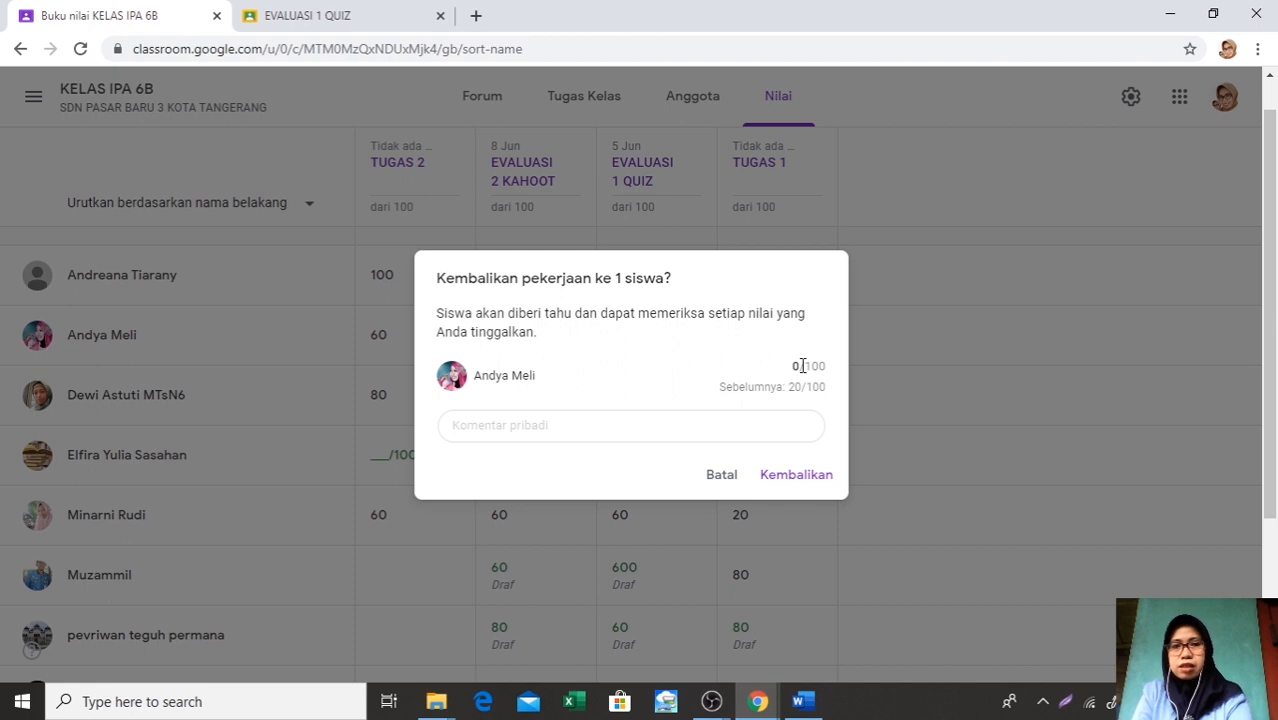
{"action": "left_click", "coordinate": [793, 477]}
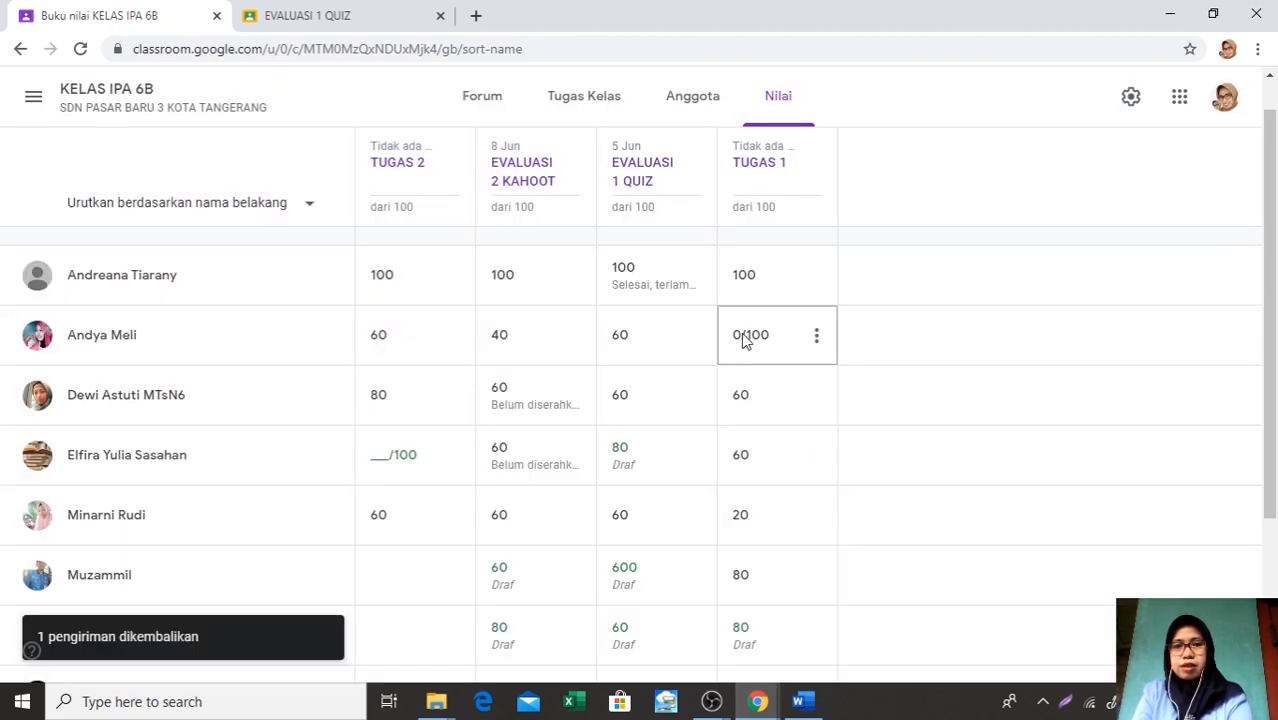
{"action": "left_click", "coordinate": [773, 442]}
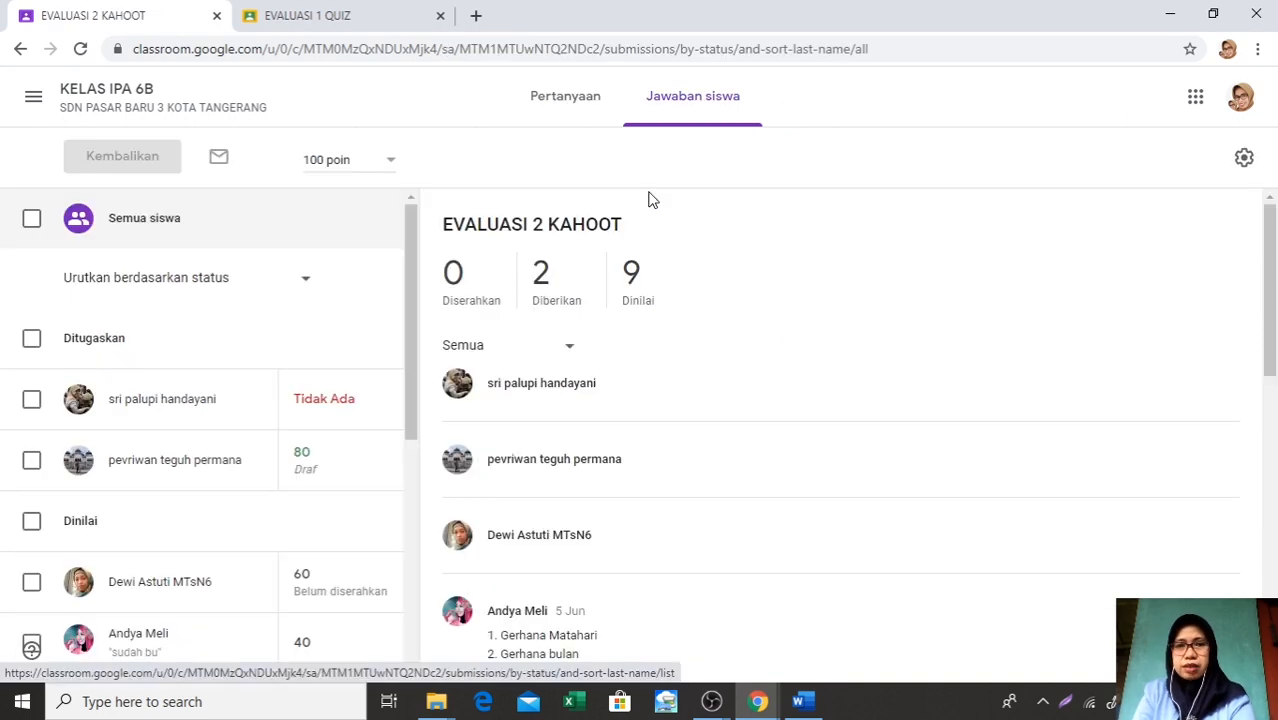
In the student answers of EVALUASI 2 KAHOOT, return the draft grade of the third student in the Dinilai group
{"action": "scroll", "coordinate": [648, 200], "scroll_direction": "down", "scroll_amount": 2}
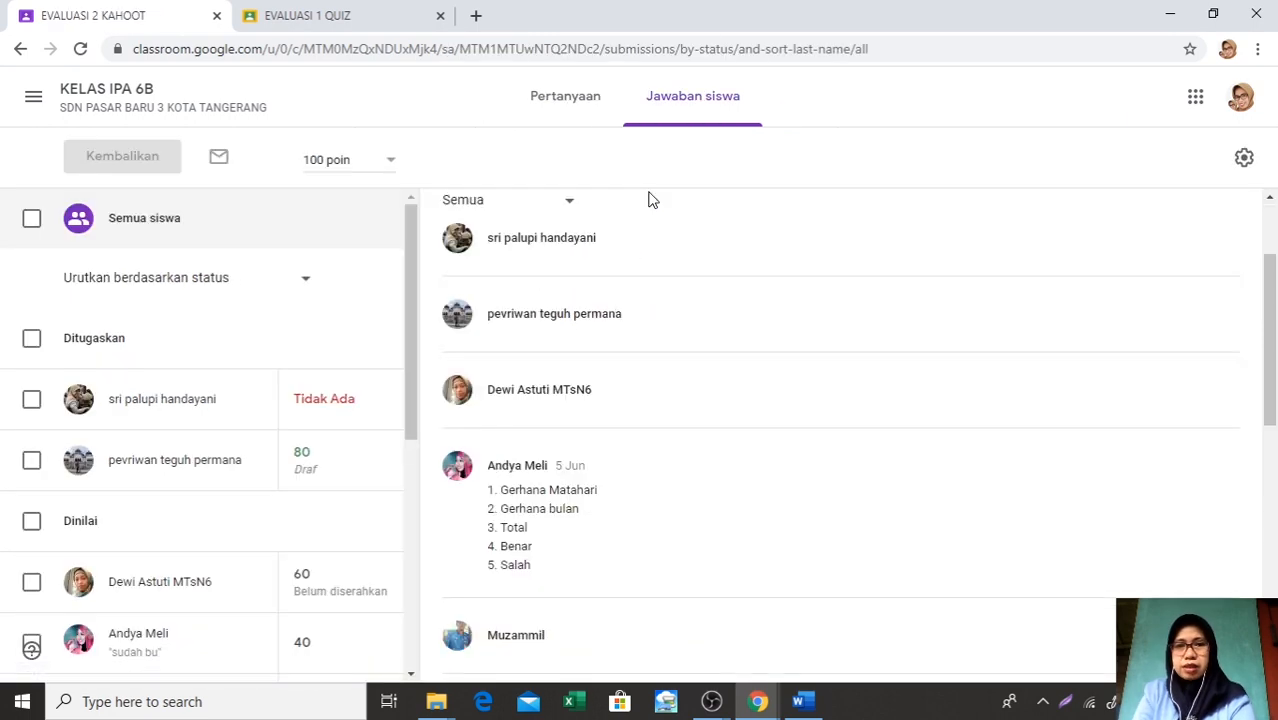
{"action": "scroll", "coordinate": [648, 200], "scroll_direction": "down", "scroll_amount": 1}
{"action": "scroll", "coordinate": [391, 402], "scroll_direction": "down", "scroll_amount": 1}
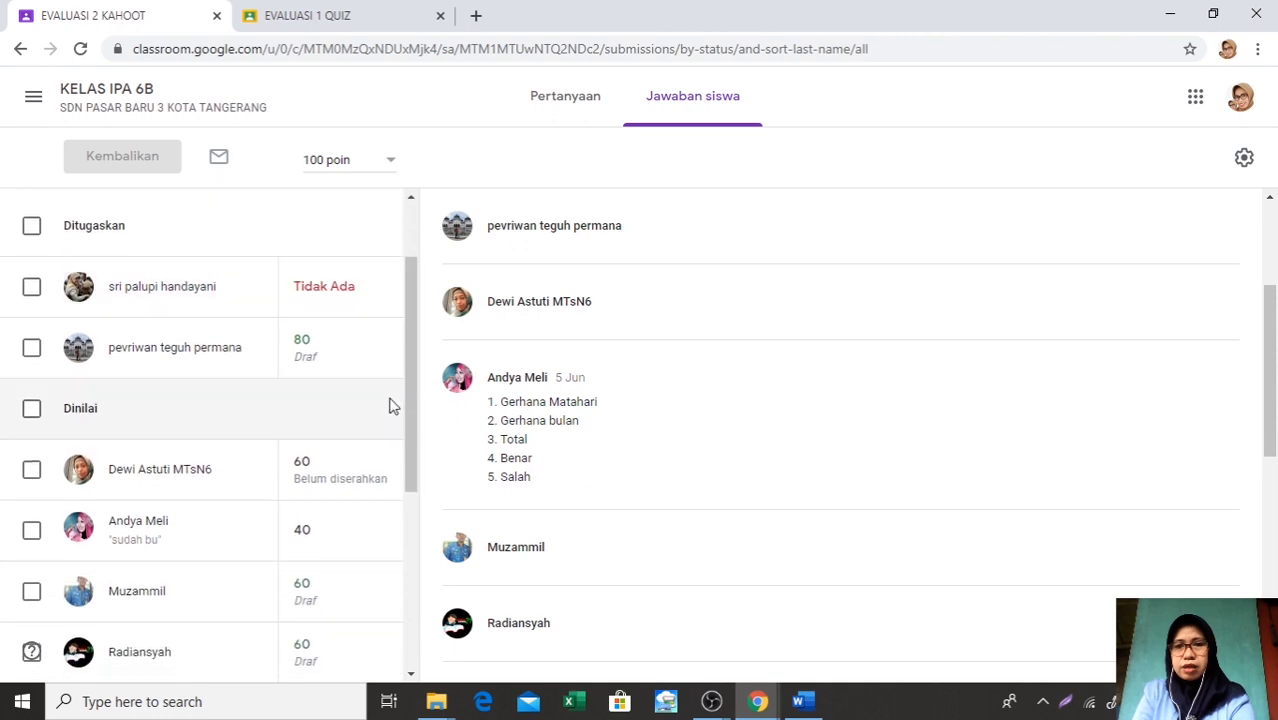
{"action": "scroll", "coordinate": [391, 404], "scroll_direction": "down", "scroll_amount": 2}
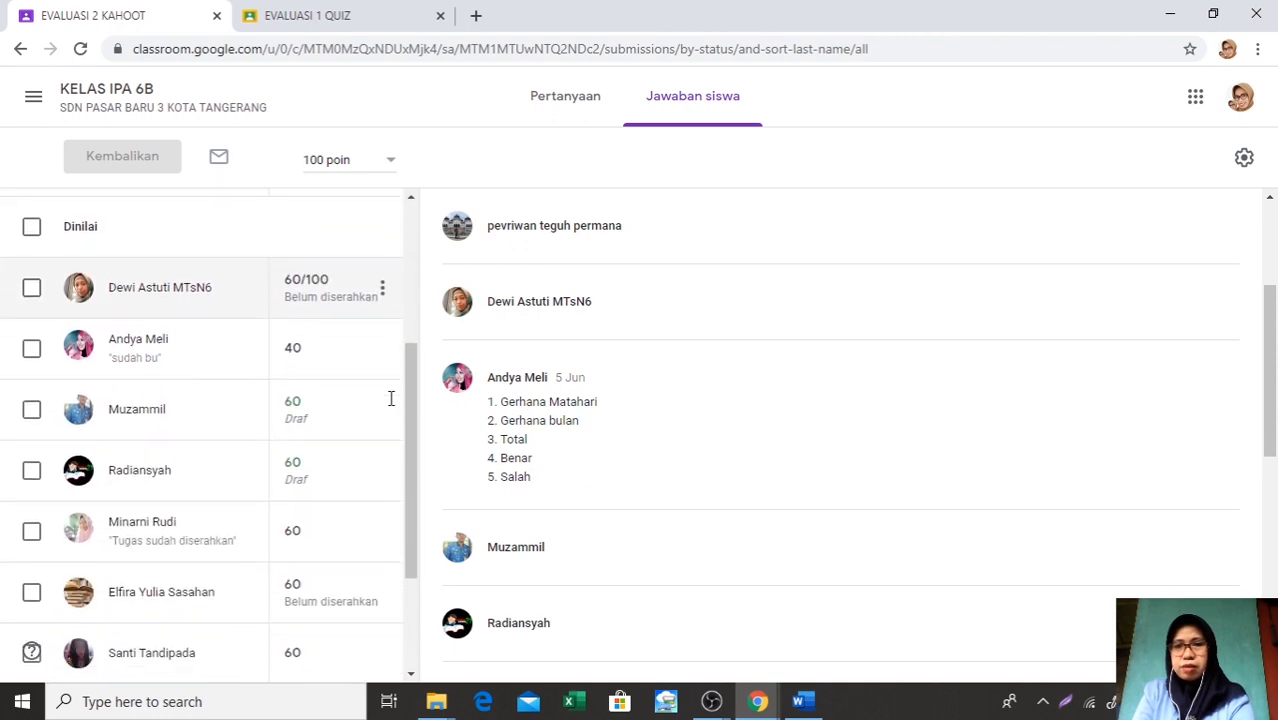
{"action": "scroll", "coordinate": [391, 398], "scroll_direction": "down", "scroll_amount": 1}
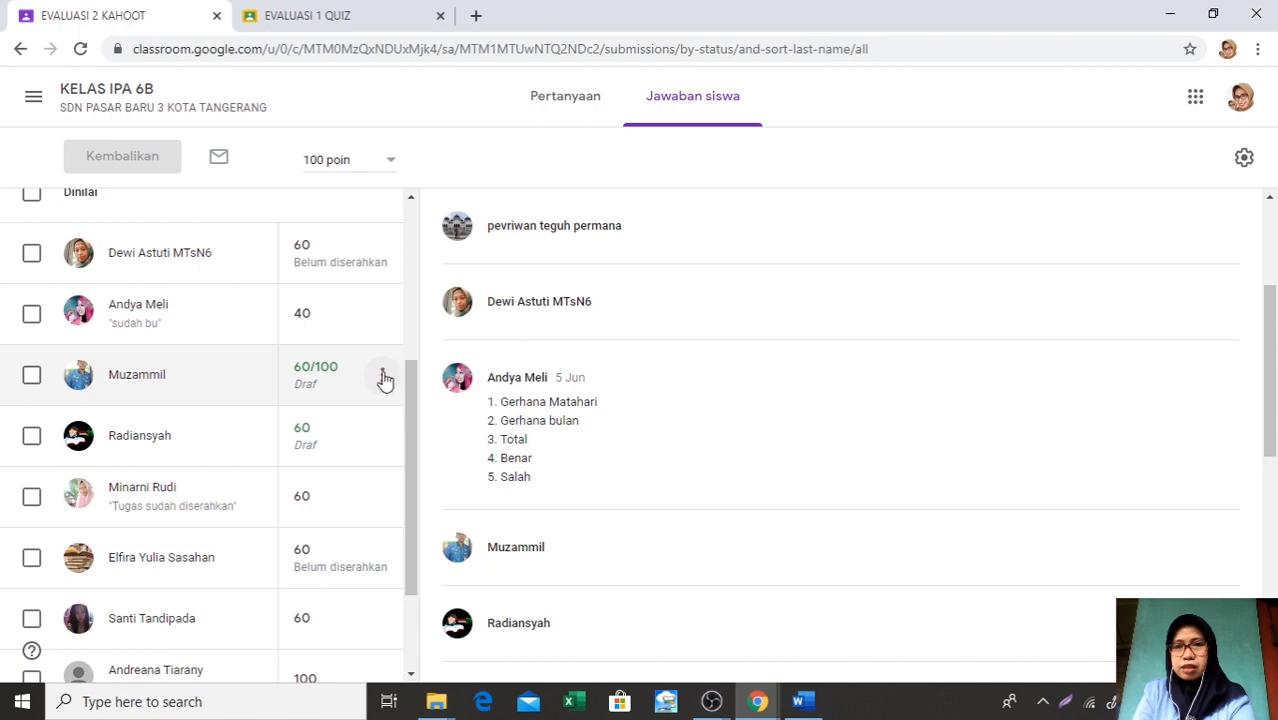
{"action": "left_click", "coordinate": [382, 374]}
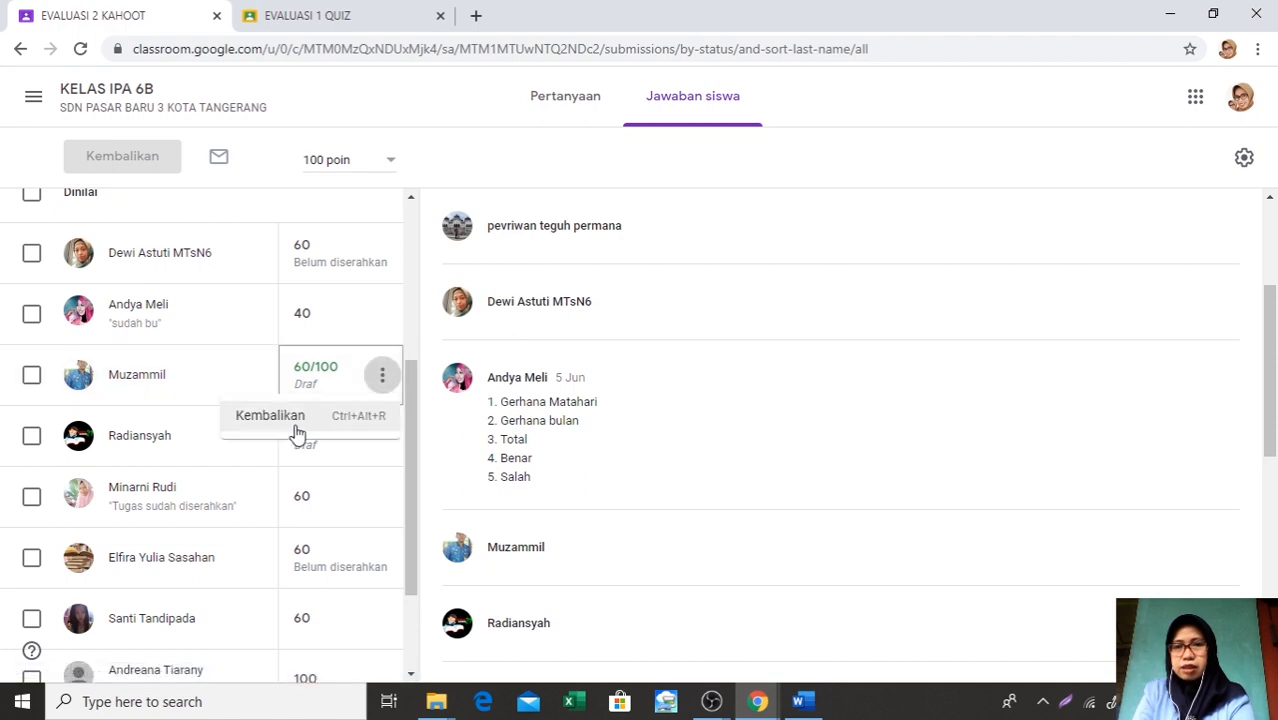
{"action": "left_click", "coordinate": [304, 430]}
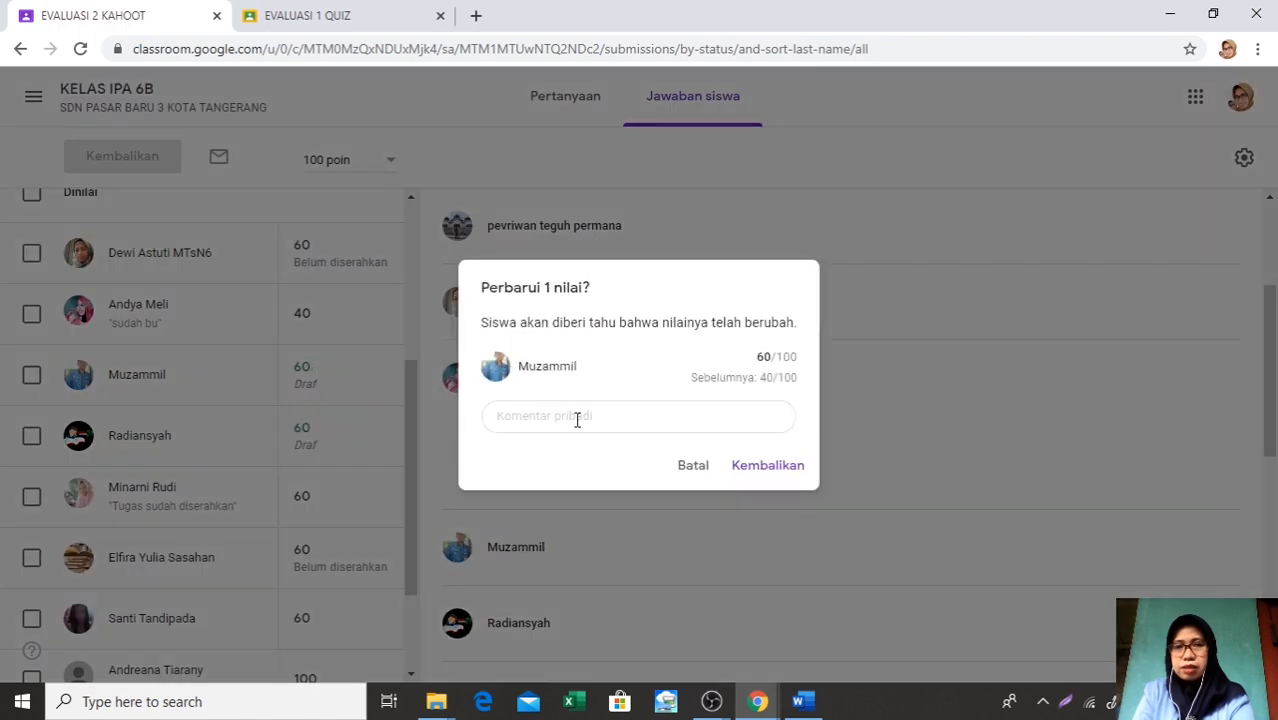
{"action": "left_click", "coordinate": [783, 470]}
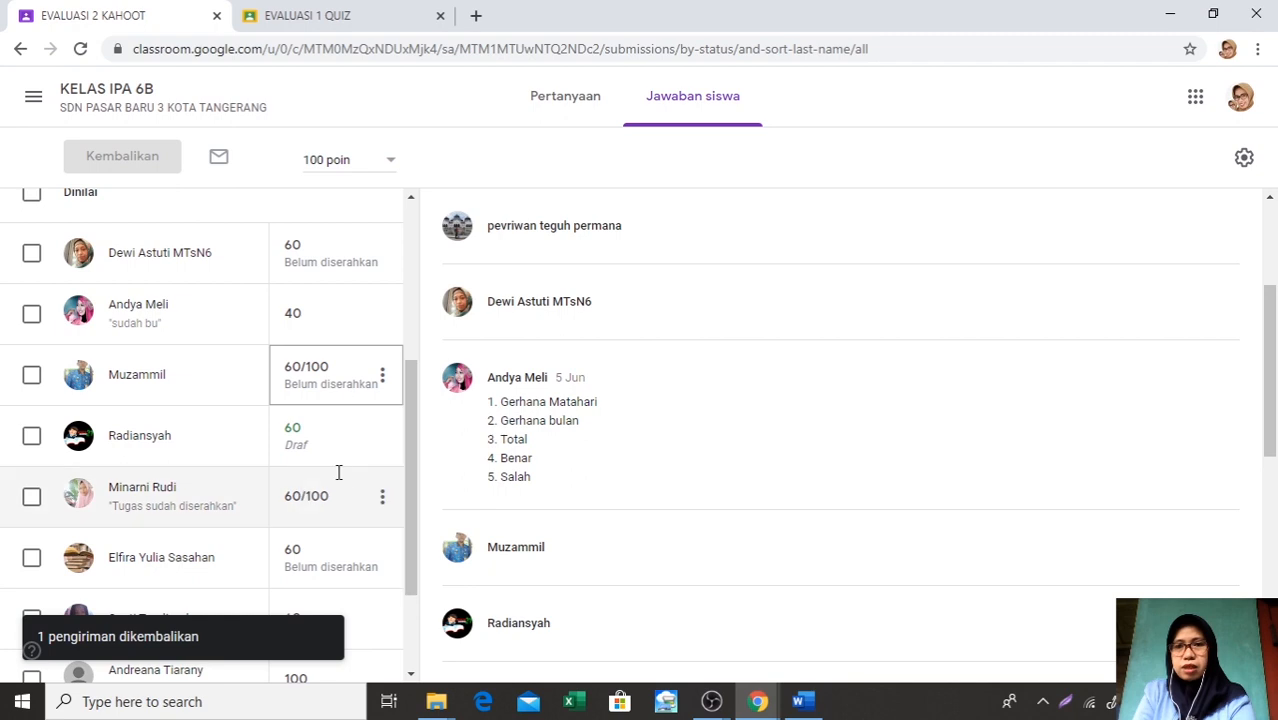
In the student answers of EVALUASI 2 KAHOOT, return the draft grade of the fourth student in the Dinilai group
{"action": "left_click", "coordinate": [379, 447]}
{"action": "left_click", "coordinate": [379, 447]}
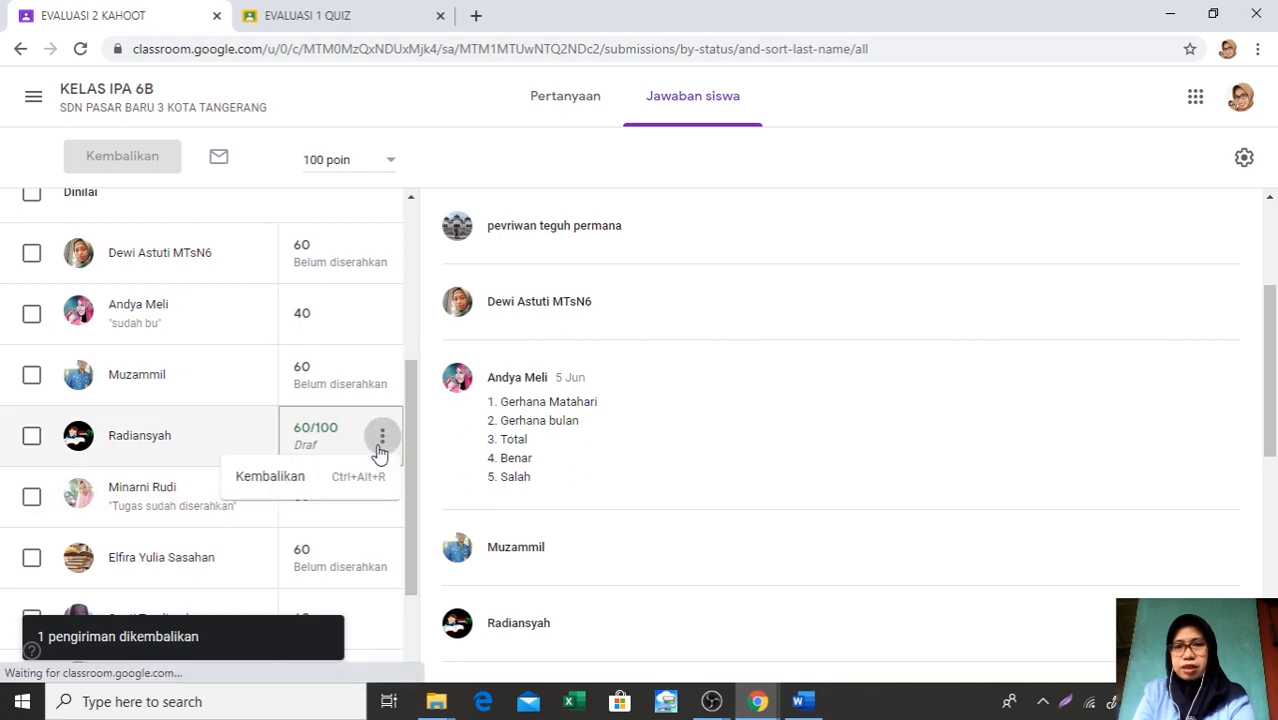
{"action": "left_click", "coordinate": [330, 489]}
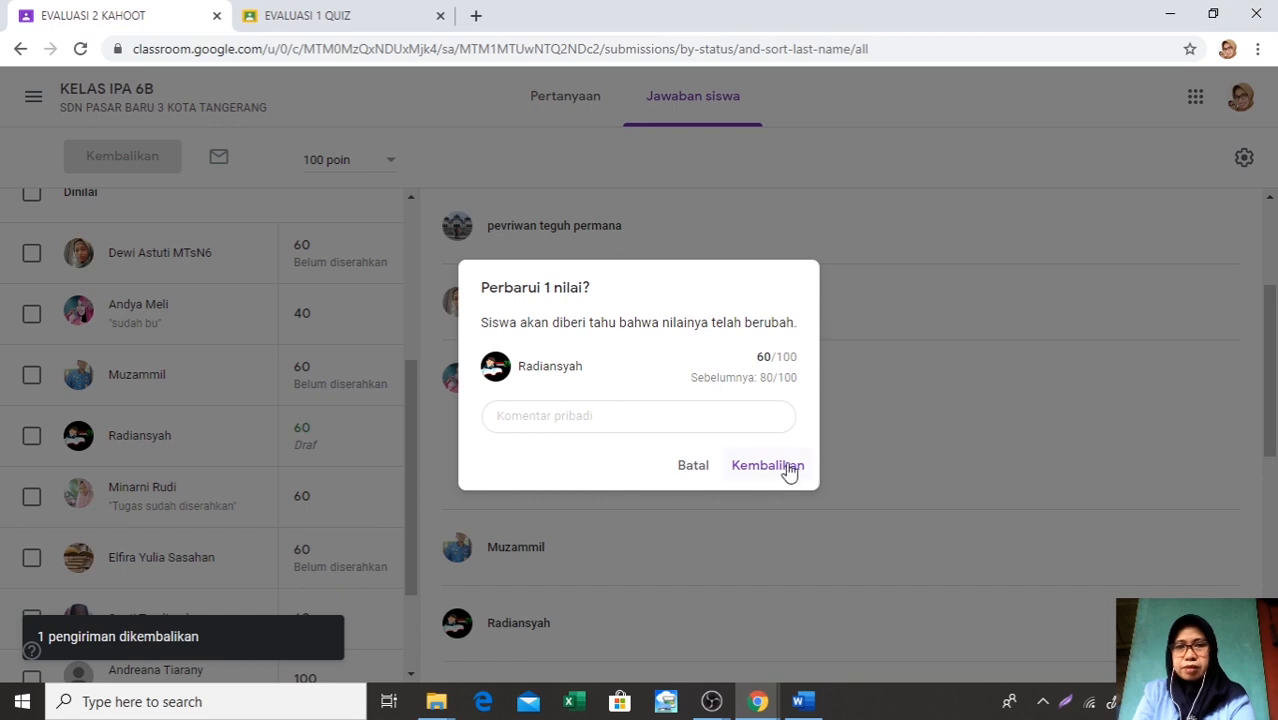
{"action": "left_click", "coordinate": [786, 468]}
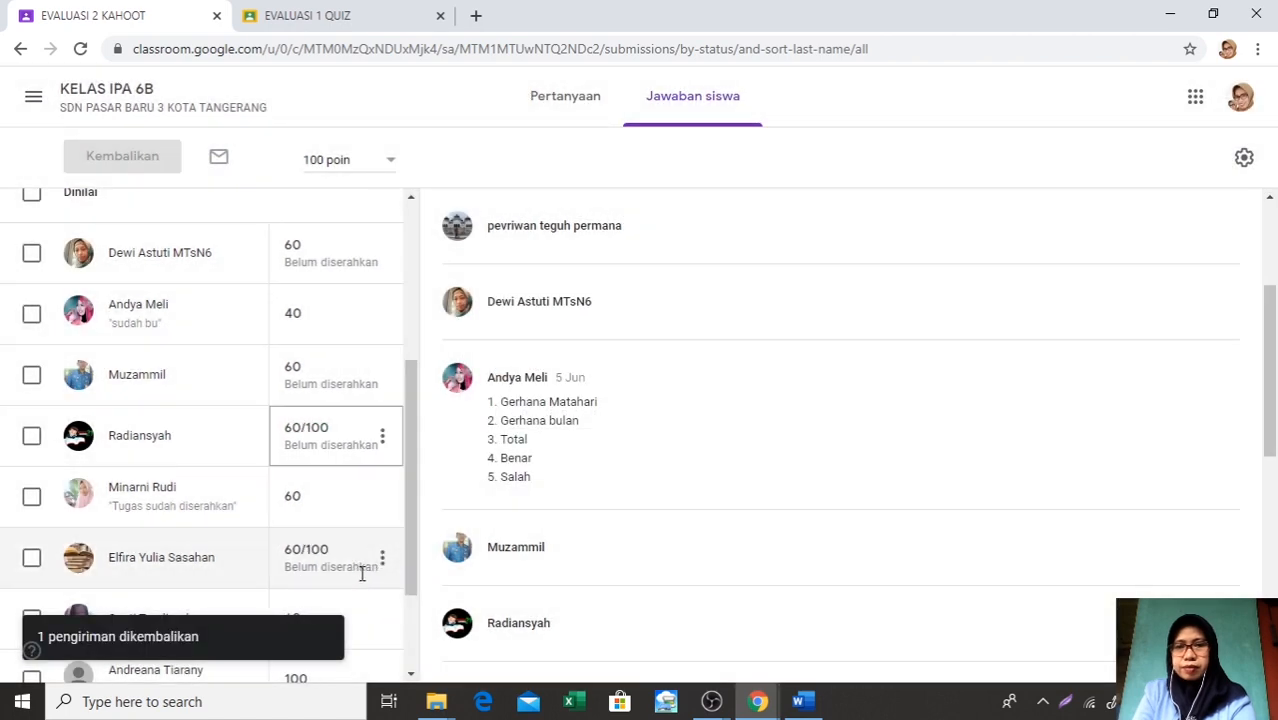
{"action": "scroll", "coordinate": [365, 578], "scroll_direction": "down", "scroll_amount": 1}
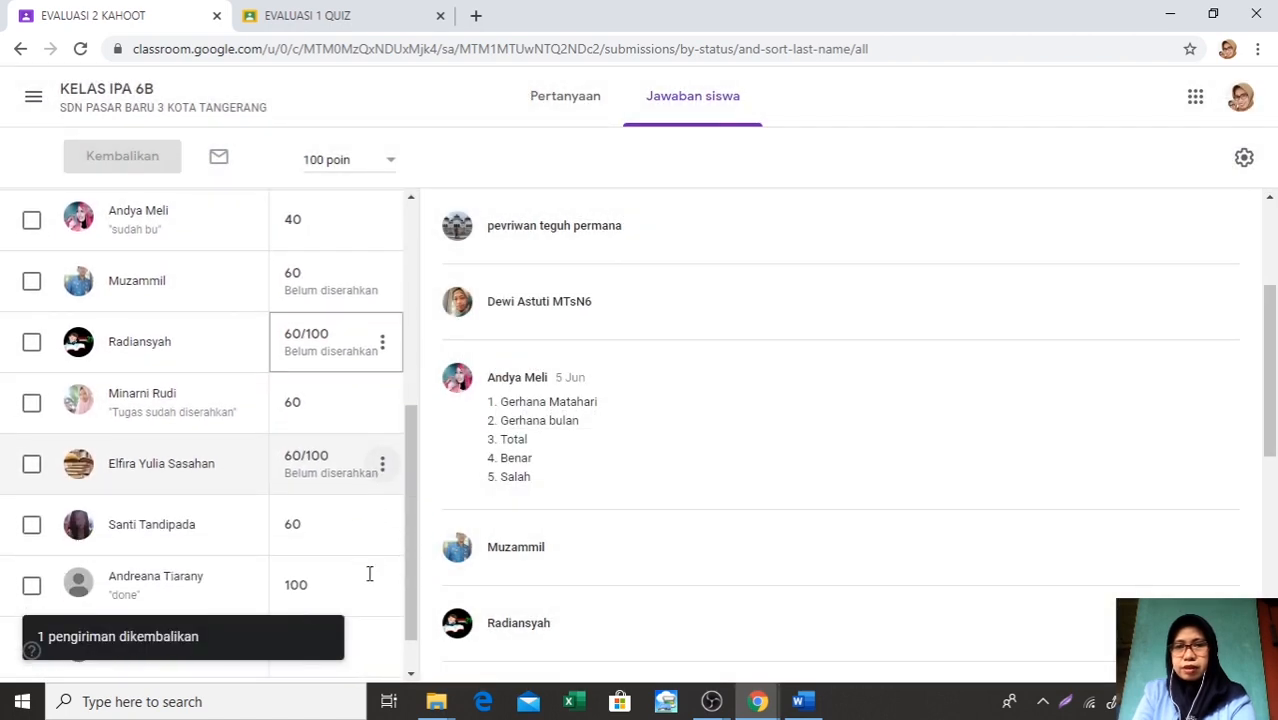
{"action": "left_click", "coordinate": [384, 468]}
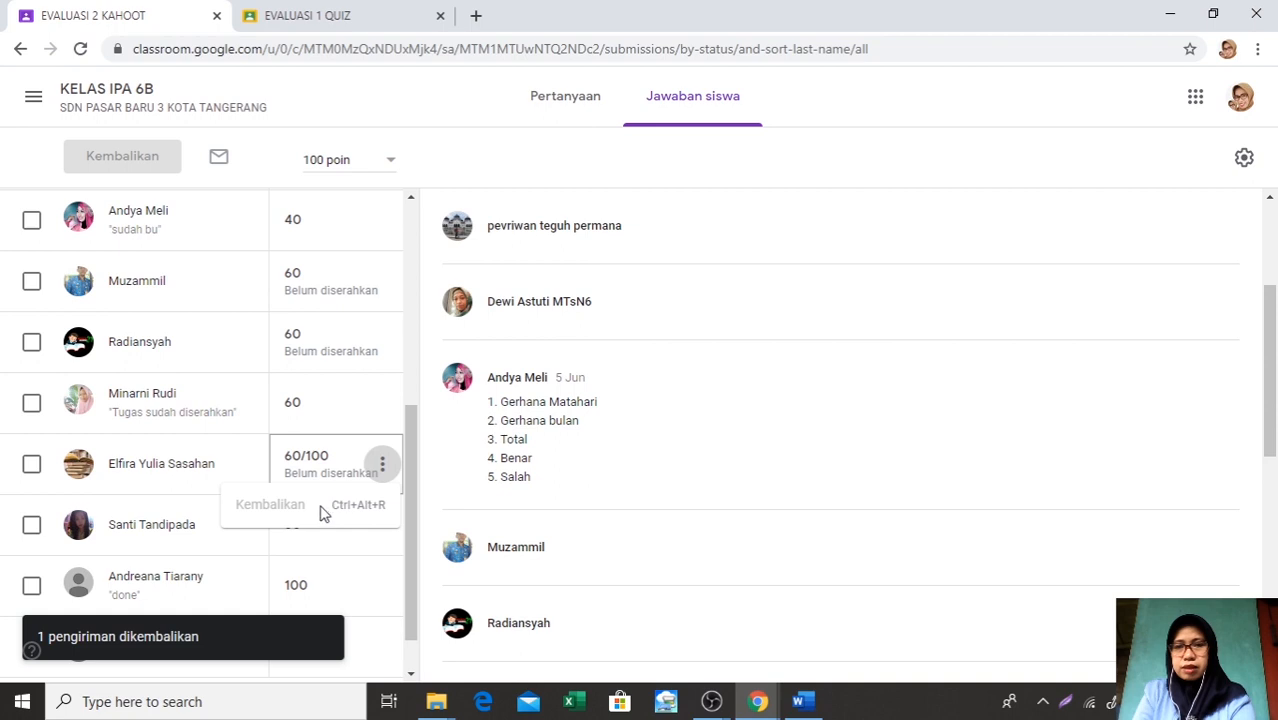
{"action": "scroll", "coordinate": [382, 506], "scroll_direction": "down", "scroll_amount": 1}
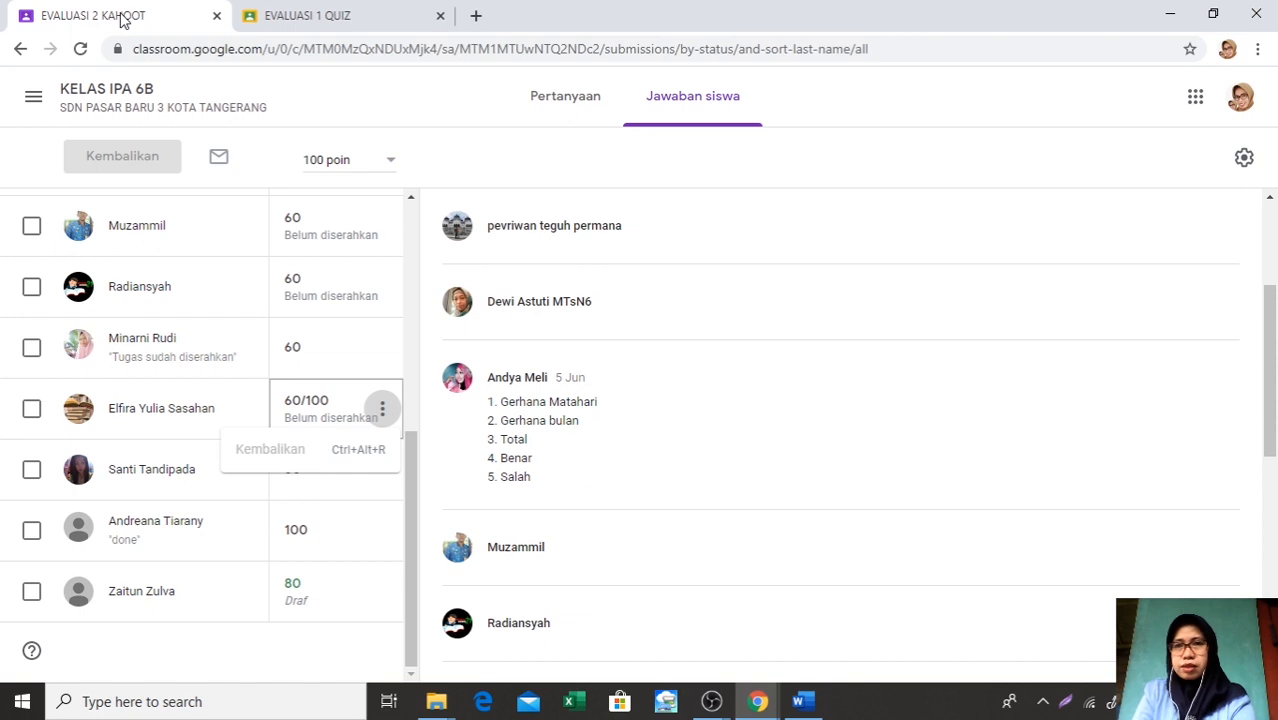
{"action": "left_click", "coordinate": [17, 50]}
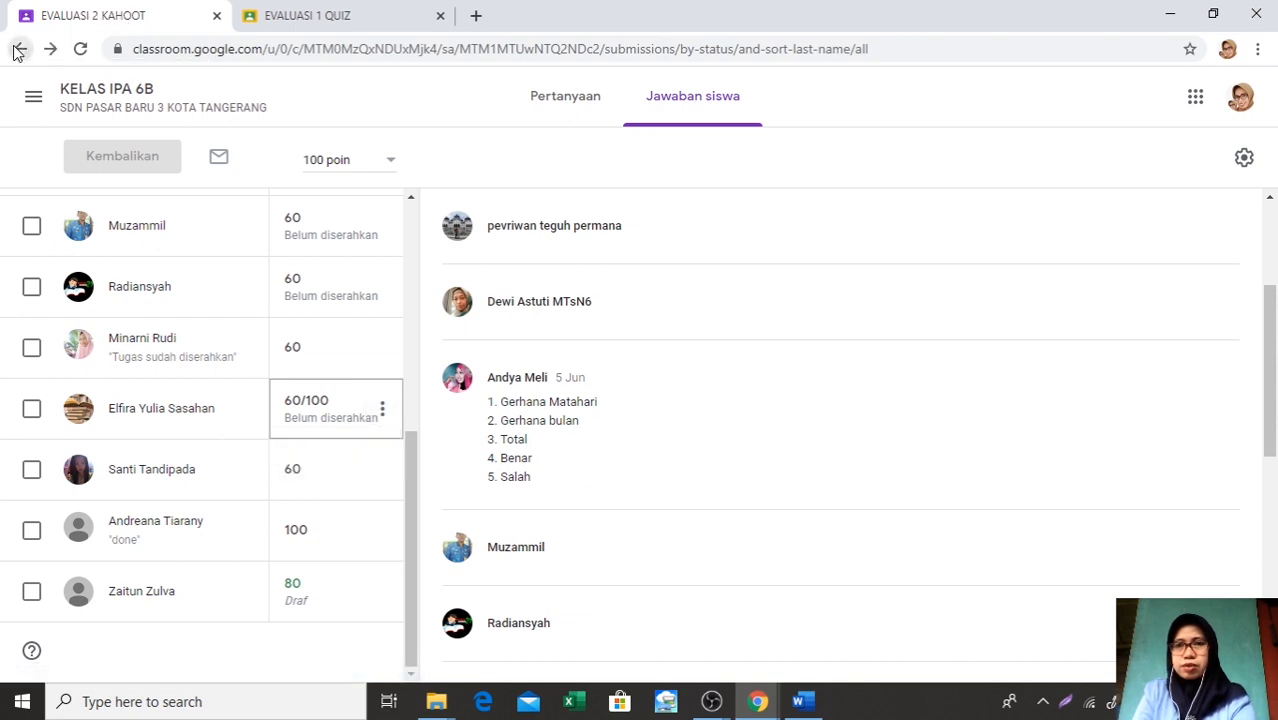
Open the gradebook of the current KELAS IPA 6B class and examine the students' grades for all assignments and evaluations
{"action": "left_click", "coordinate": [35, 93]}
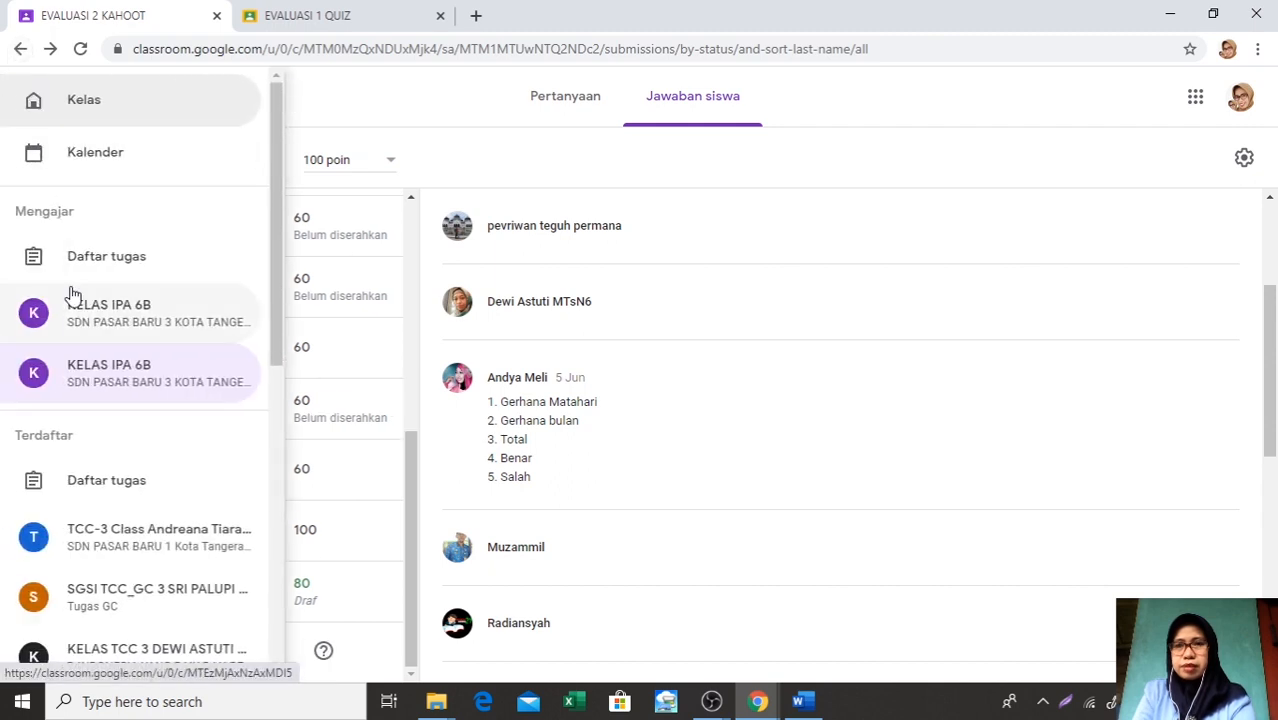
{"action": "left_click", "coordinate": [96, 390]}
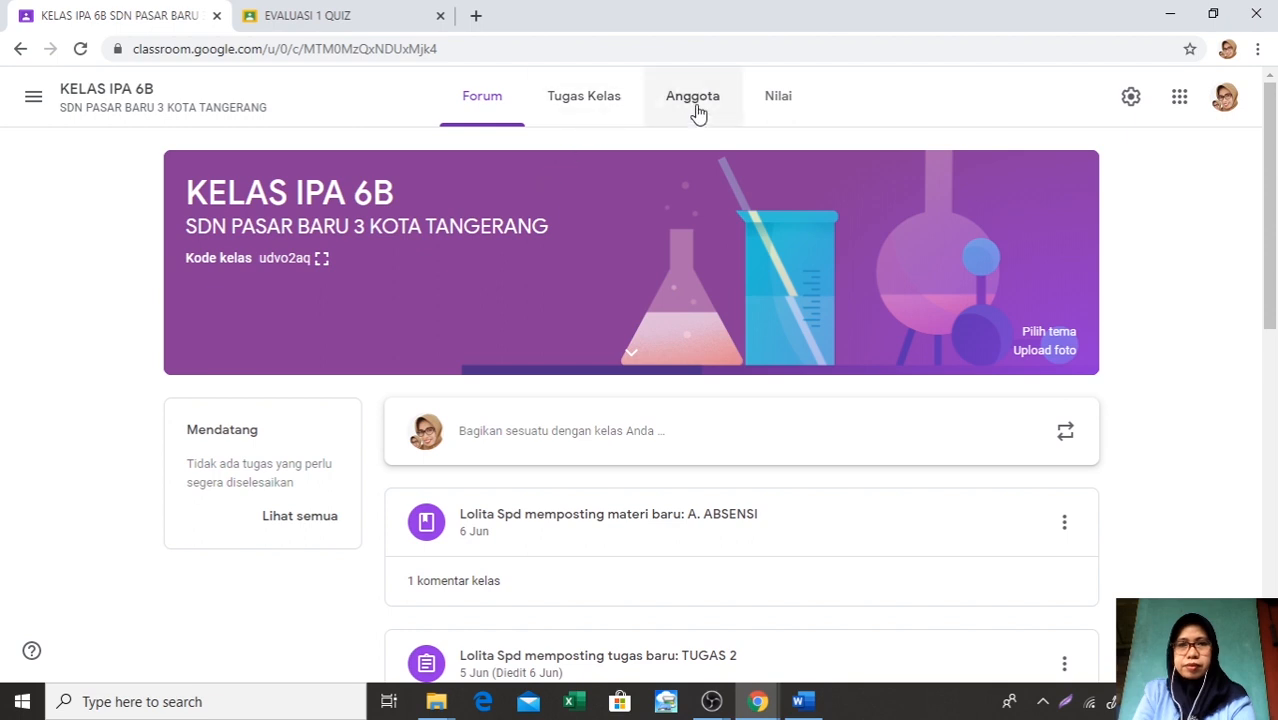
{"action": "left_click", "coordinate": [777, 106]}
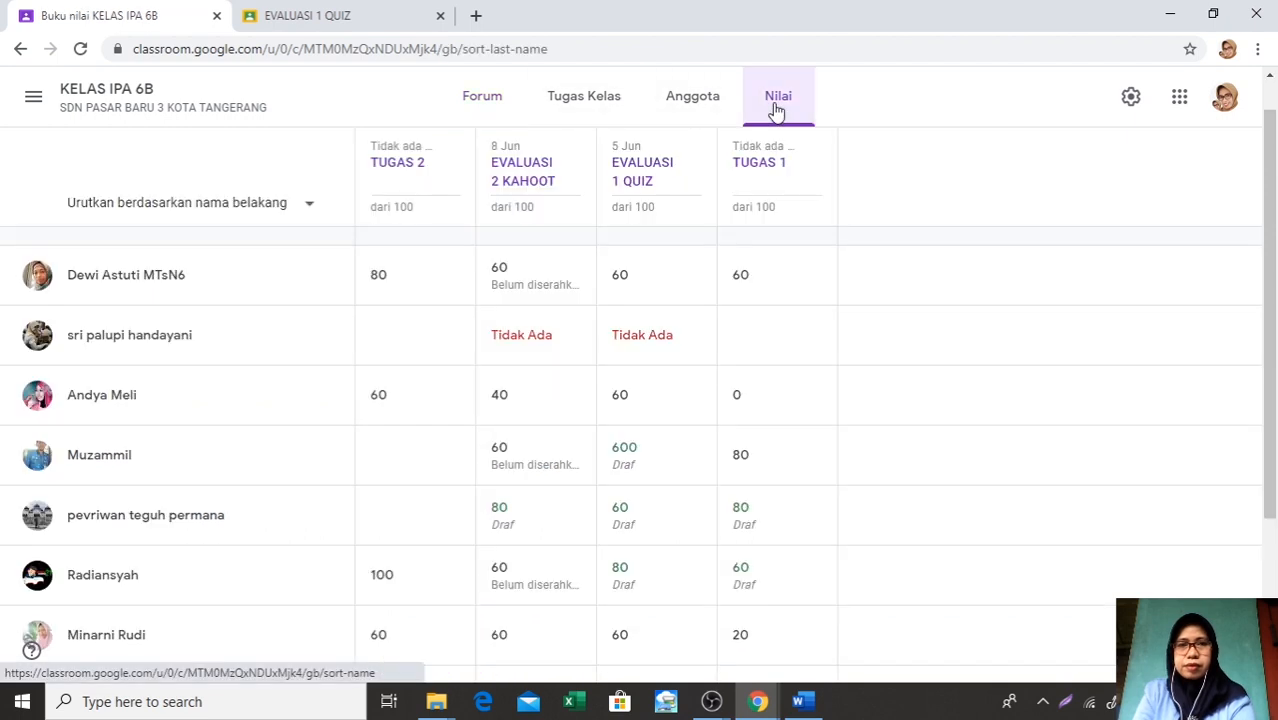
{"action": "scroll", "coordinate": [627, 297], "scroll_direction": "down", "scroll_amount": 2}
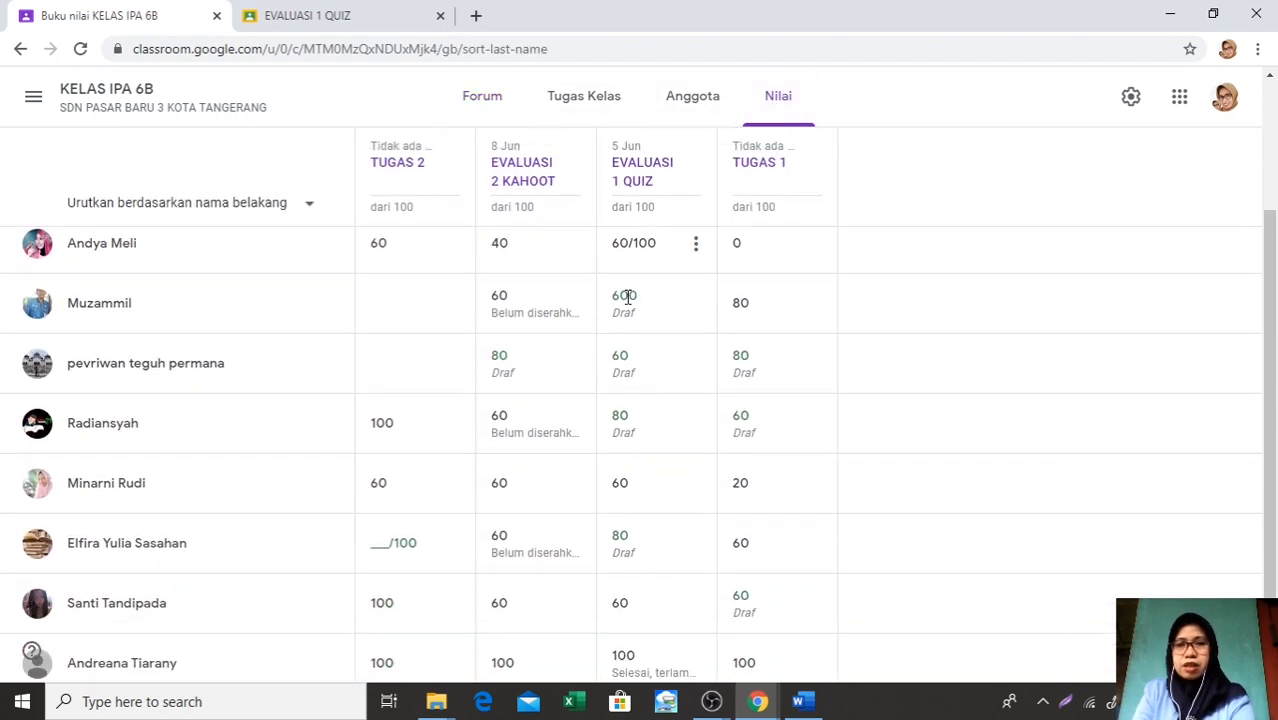
{"action": "scroll", "coordinate": [627, 300], "scroll_direction": "up", "scroll_amount": 3}
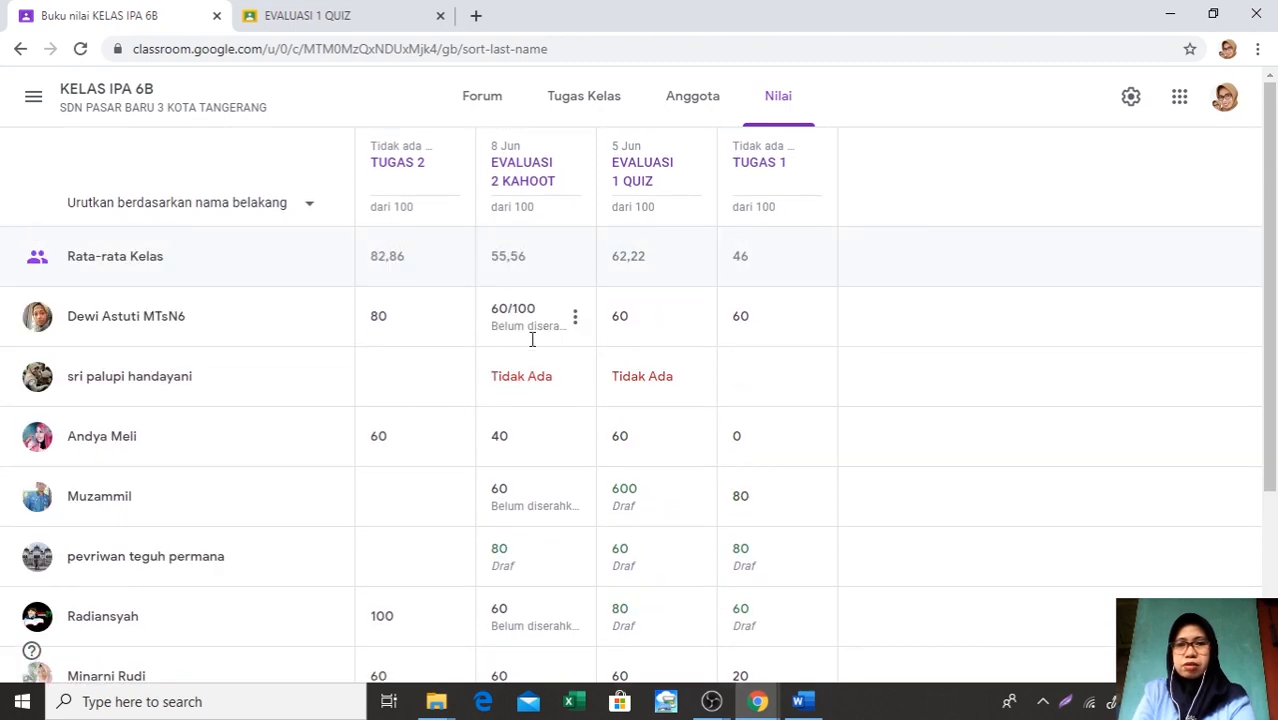
{"action": "scroll", "coordinate": [685, 391], "scroll_direction": "down", "scroll_amount": 1}
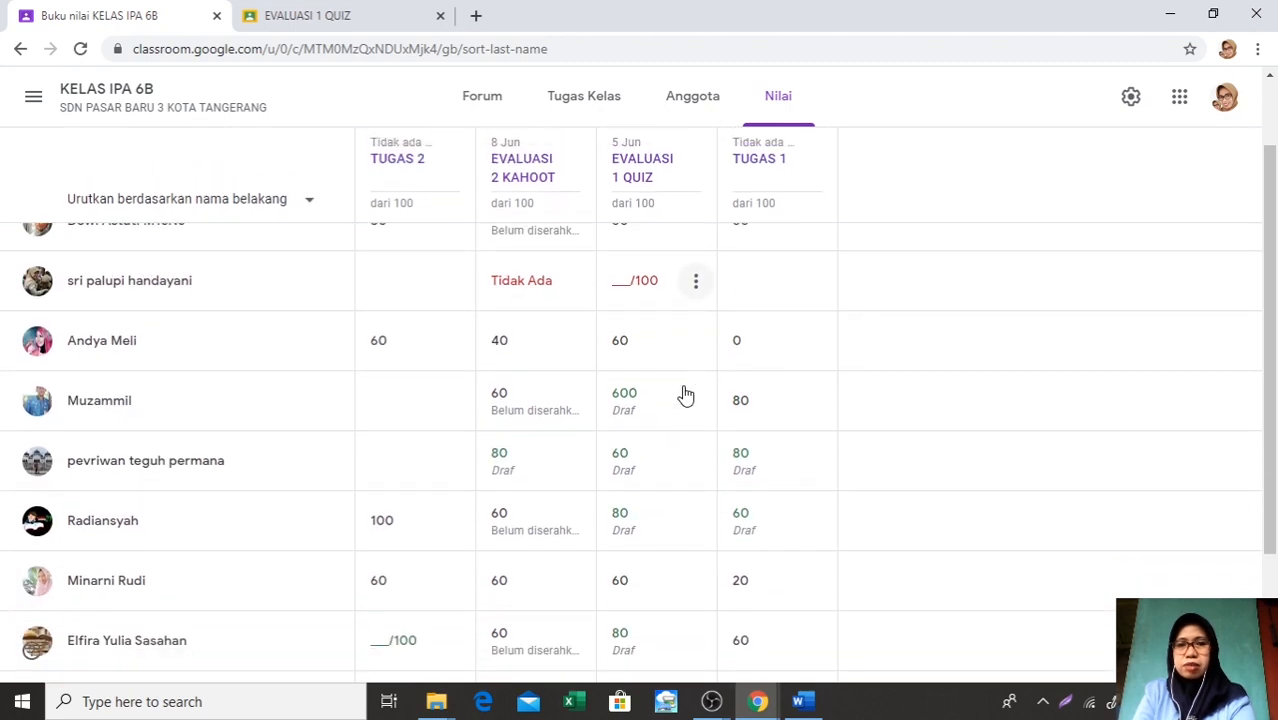
{"action": "scroll", "coordinate": [685, 393], "scroll_direction": "up", "scroll_amount": 1}
{"action": "scroll", "coordinate": [685, 393], "scroll_direction": "up", "scroll_amount": 1}
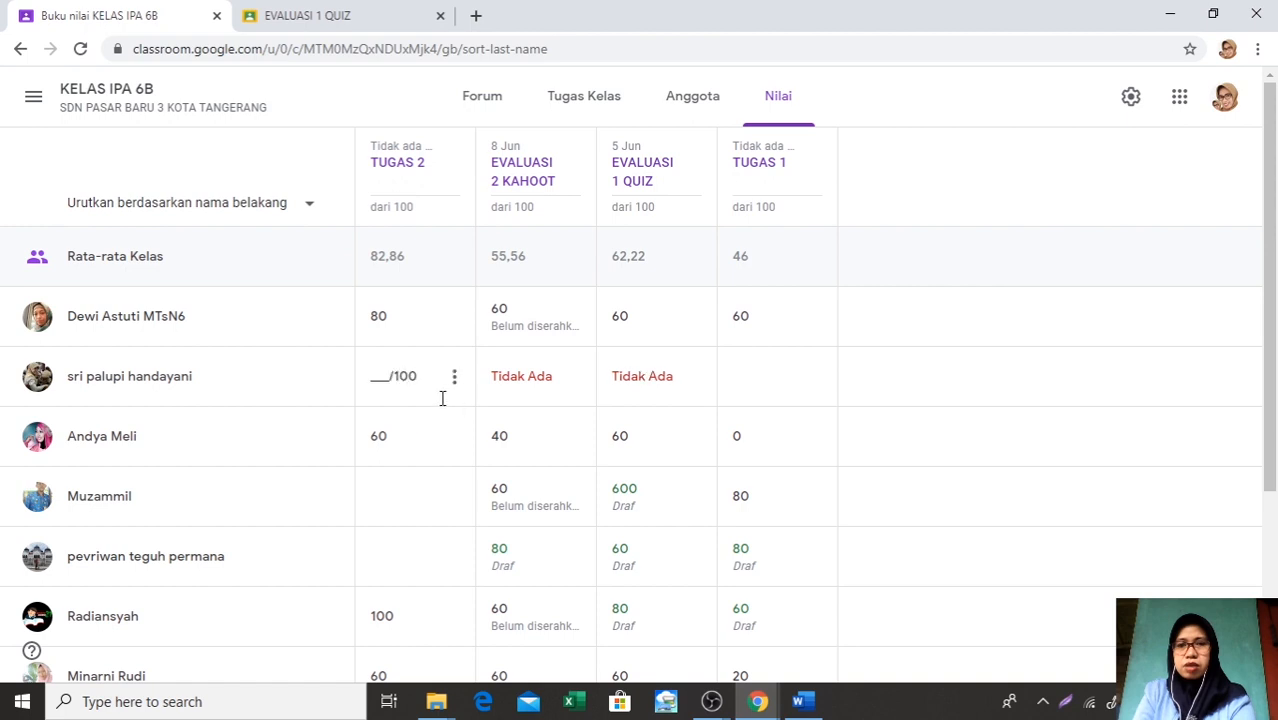
Return the sixth student's draft TUGAS 1 grade from the class gradebook
{"action": "scroll", "coordinate": [486, 426], "scroll_direction": "down", "scroll_amount": 3}
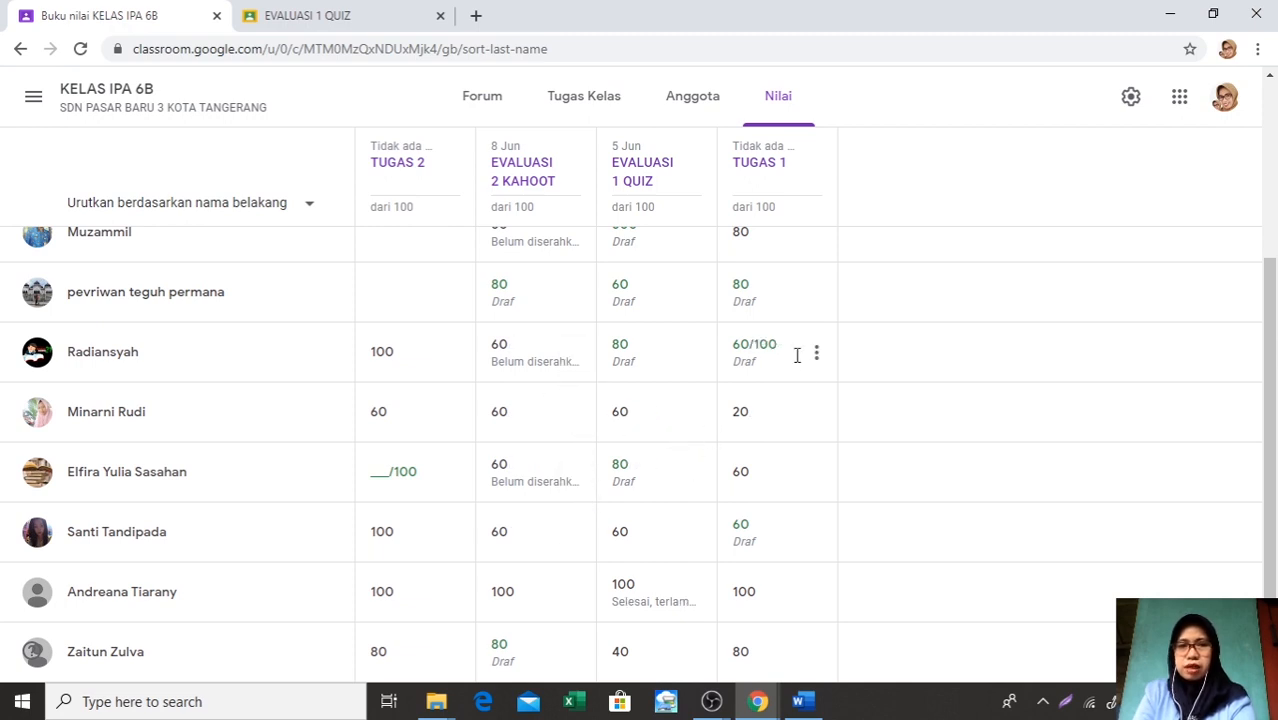
{"action": "left_click", "coordinate": [817, 354]}
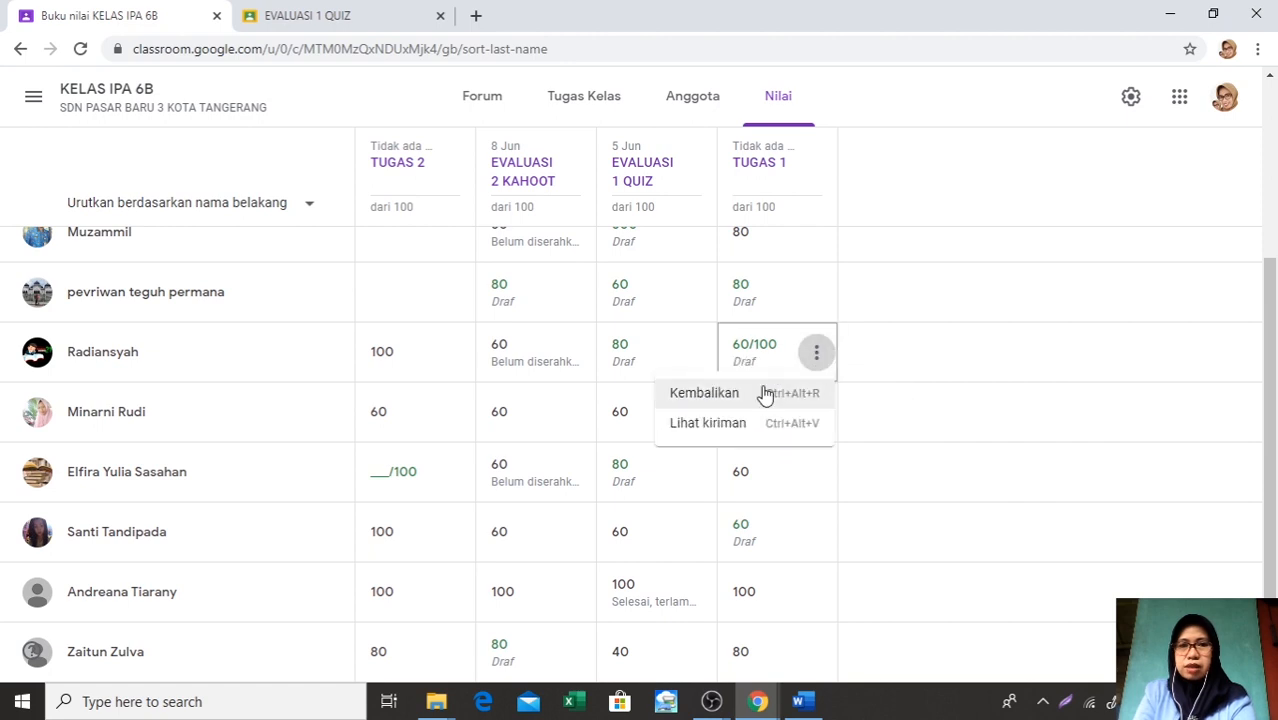
{"action": "left_click", "coordinate": [764, 394]}
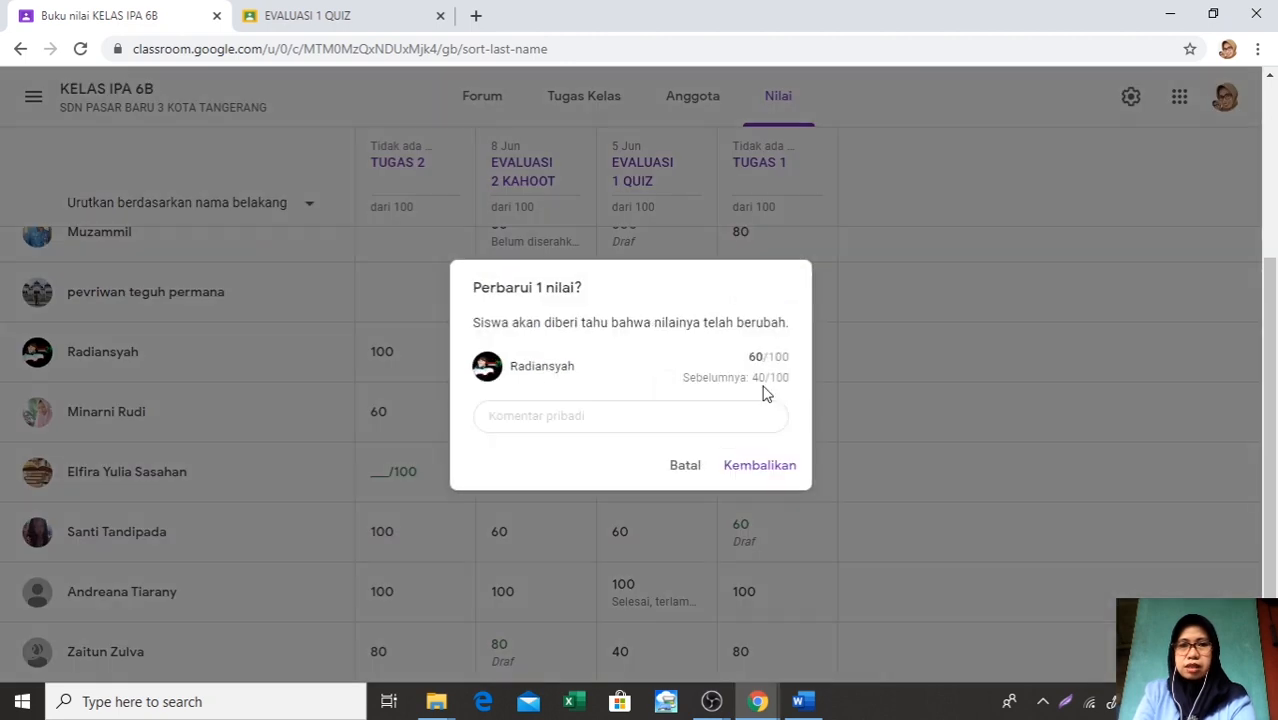
{"action": "left_click", "coordinate": [760, 466]}
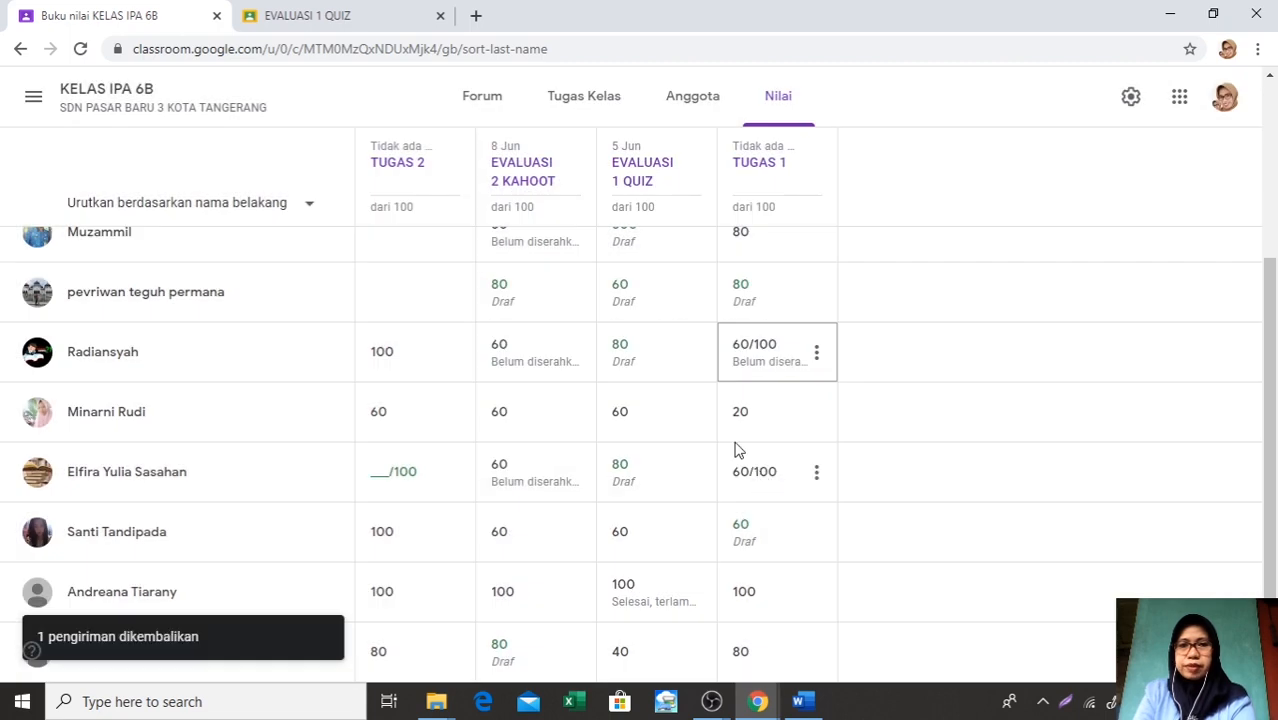
Return the same student's draft EVALUASI 1 QUIZ grade from the class gradebook
{"action": "left_click", "coordinate": [696, 354]}
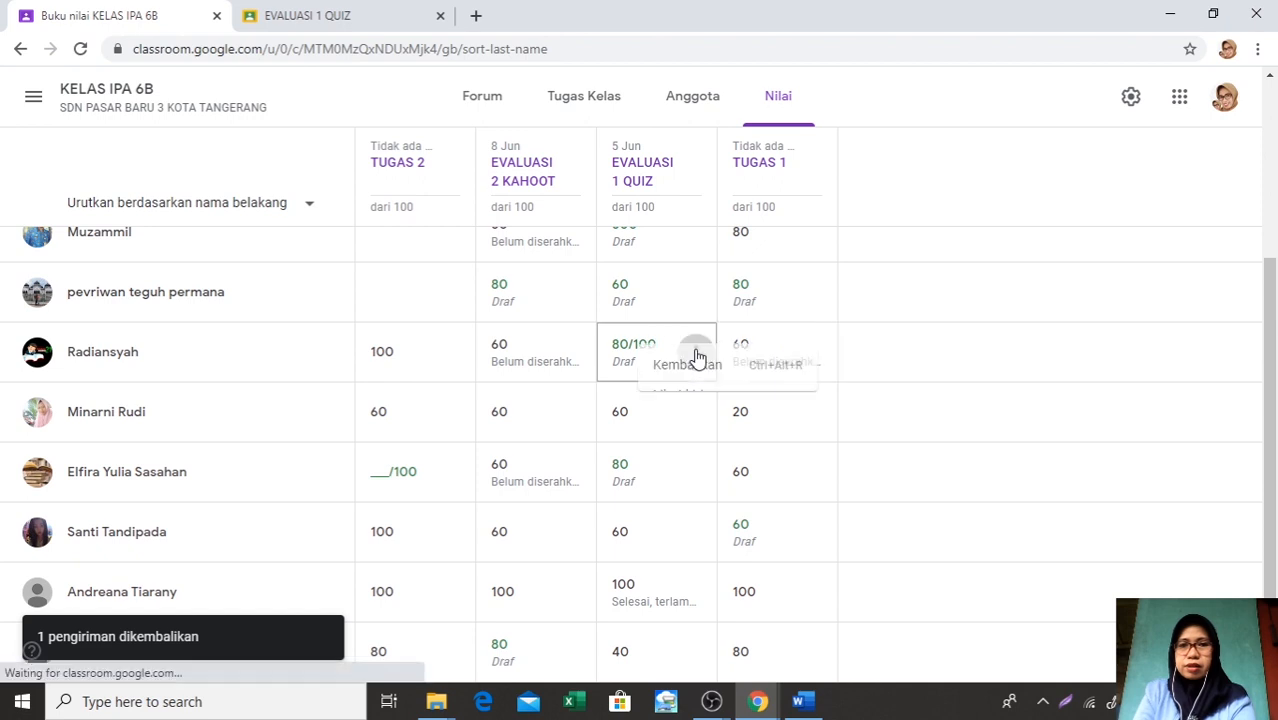
{"action": "left_click", "coordinate": [660, 395]}
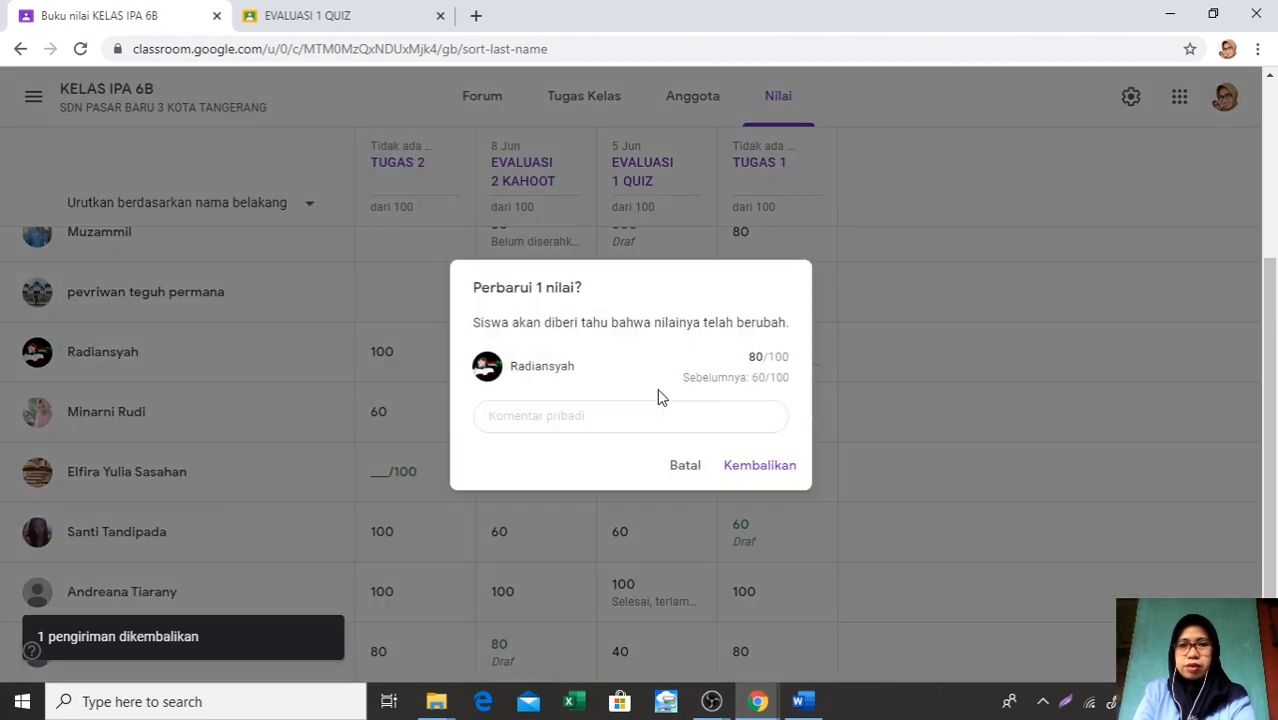
{"action": "left_click", "coordinate": [744, 467]}
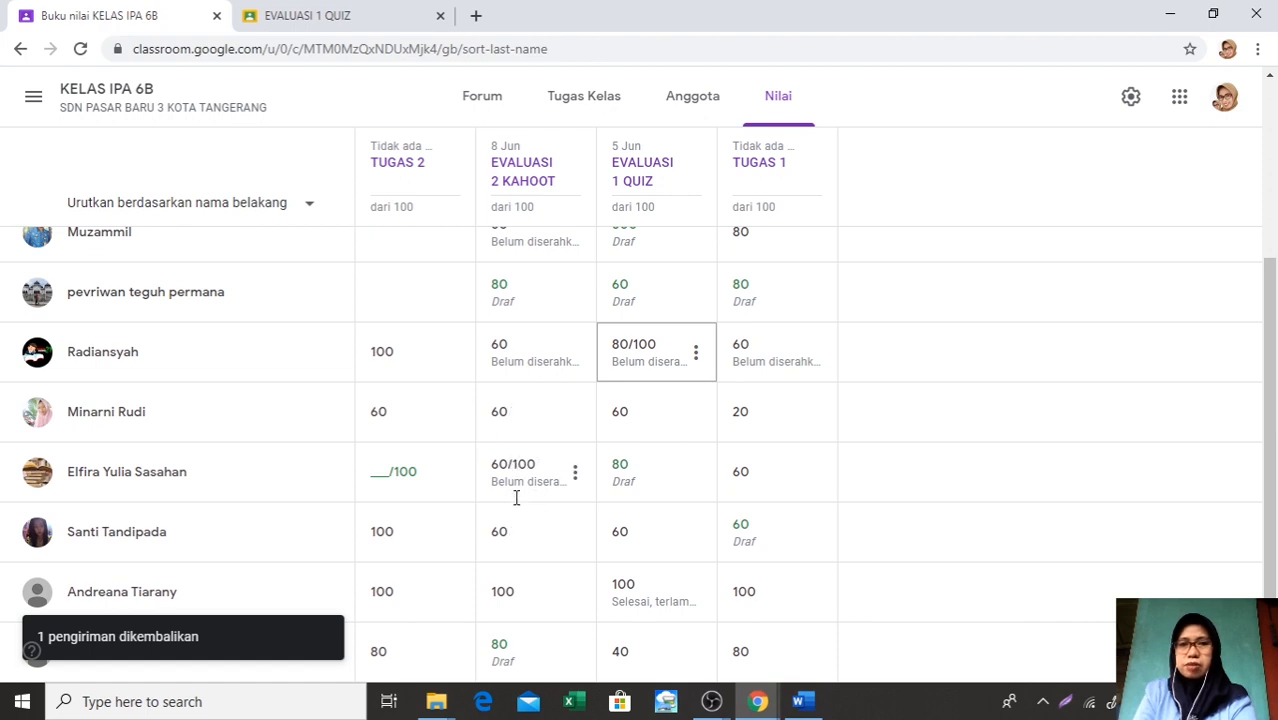
Open the student answers of EVALUASI 2 KAHOOT from the gradebook and filter them to Dinilai
{"action": "scroll", "coordinate": [516, 498], "scroll_direction": "up", "scroll_amount": 3}
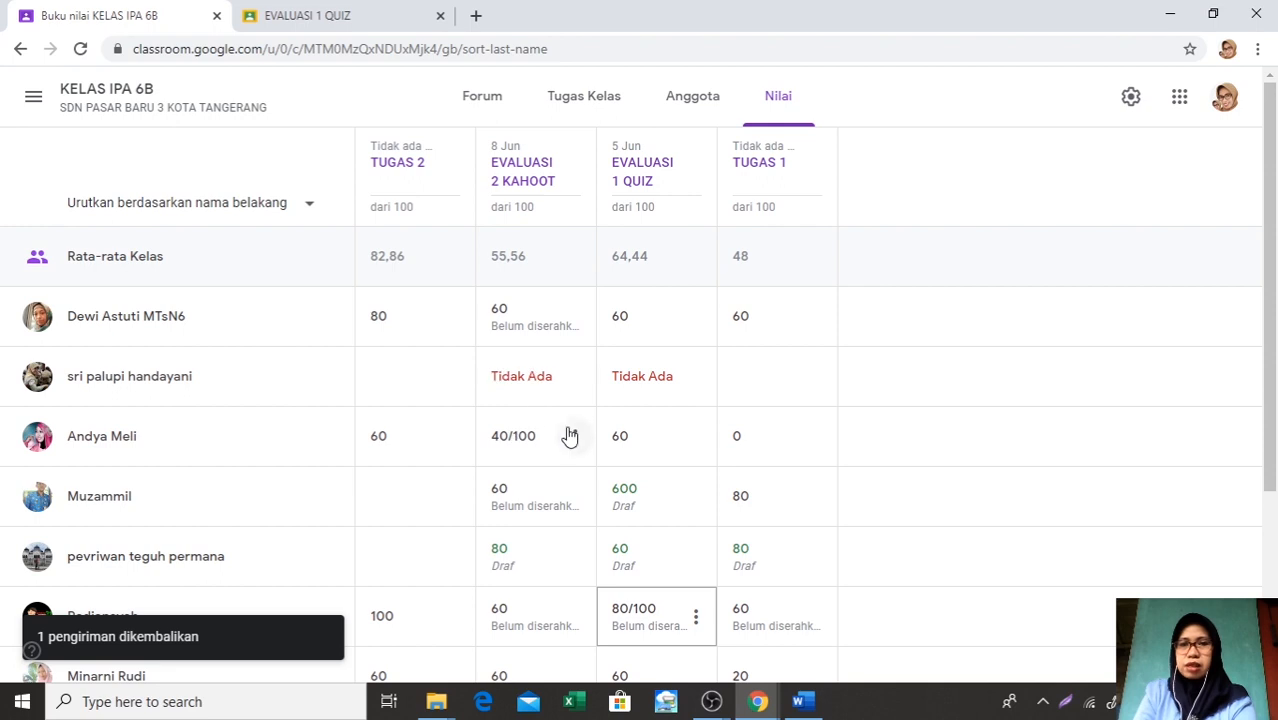
{"action": "left_click", "coordinate": [779, 118]}
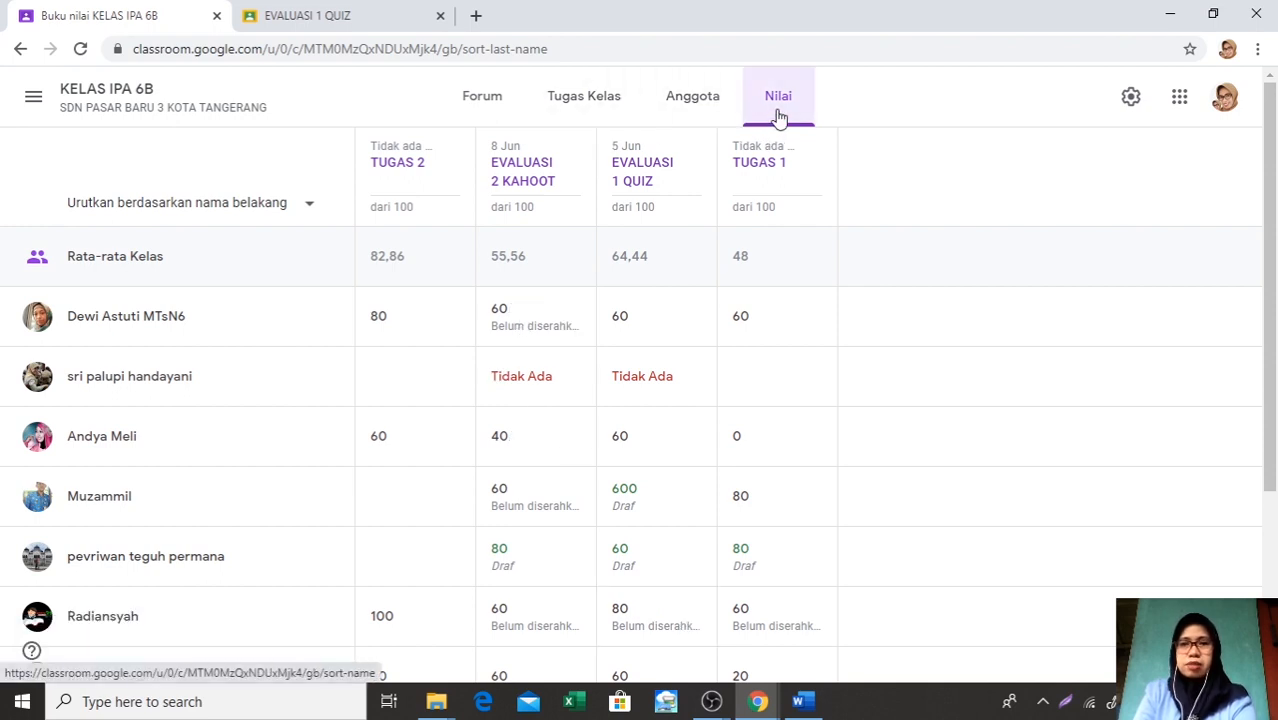
{"action": "left_click", "coordinate": [646, 327]}
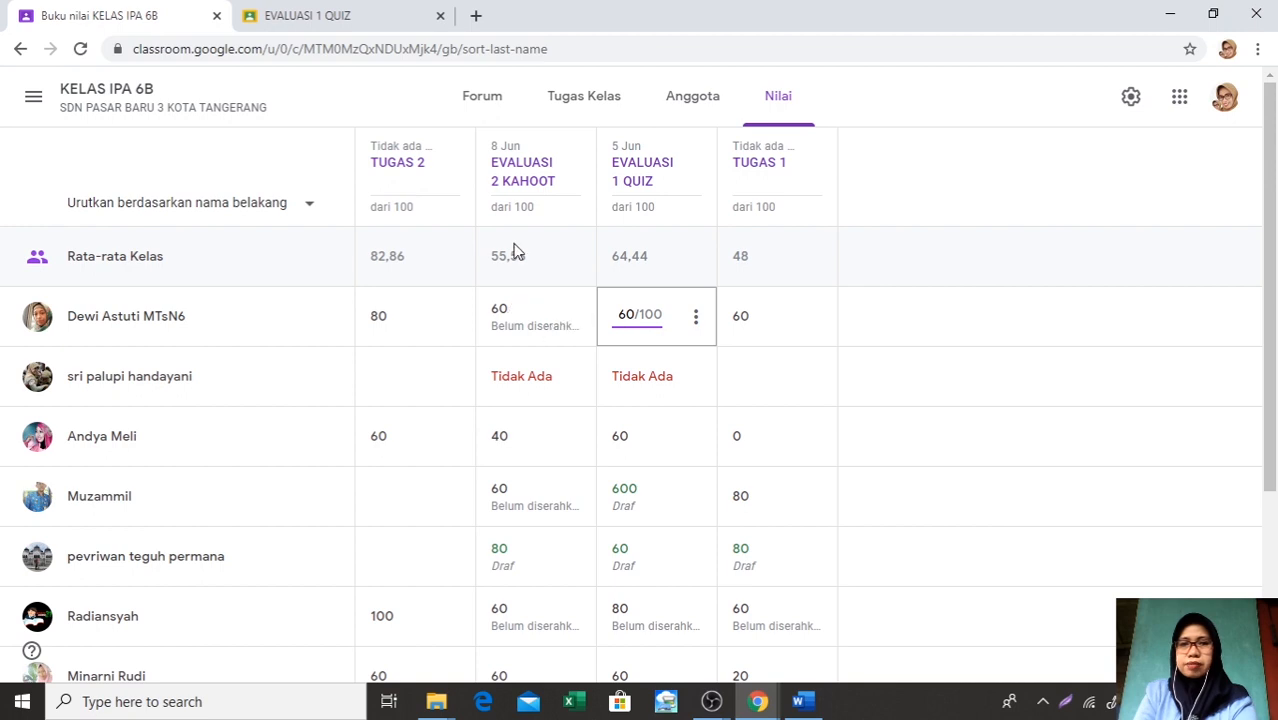
{"action": "left_click", "coordinate": [521, 177]}
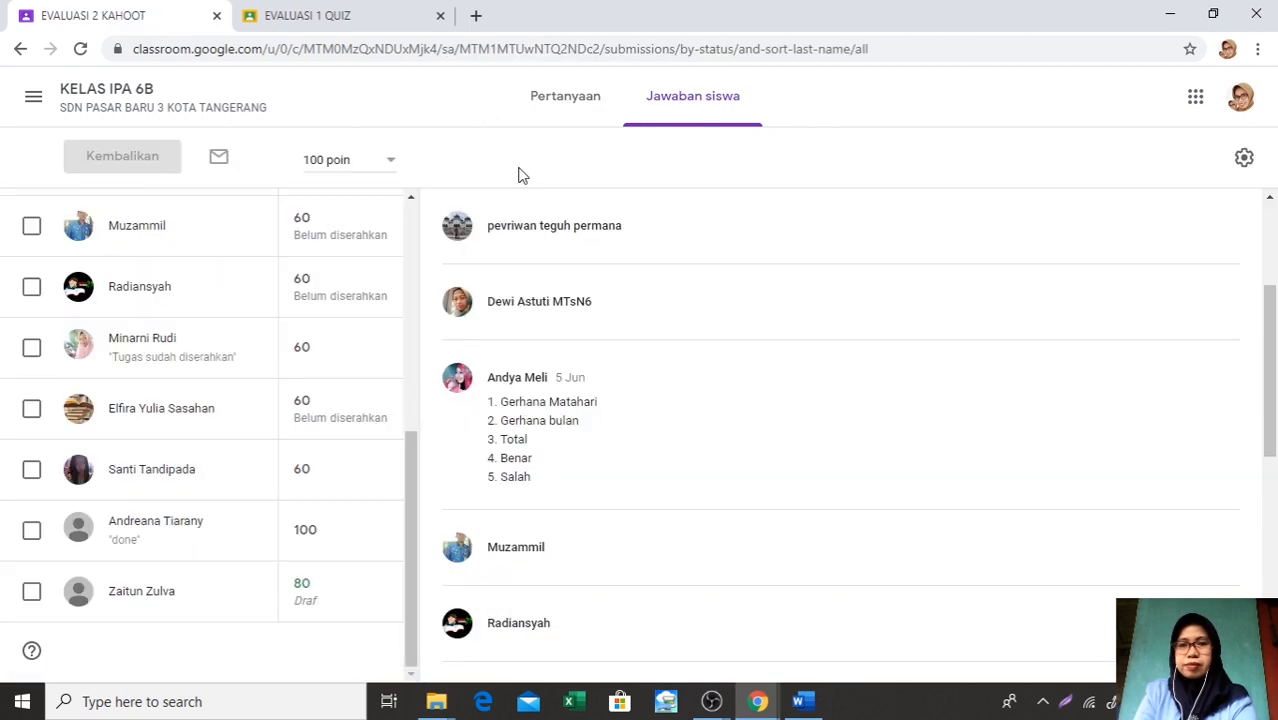
{"action": "scroll", "coordinate": [468, 202], "scroll_direction": "up", "scroll_amount": 3}
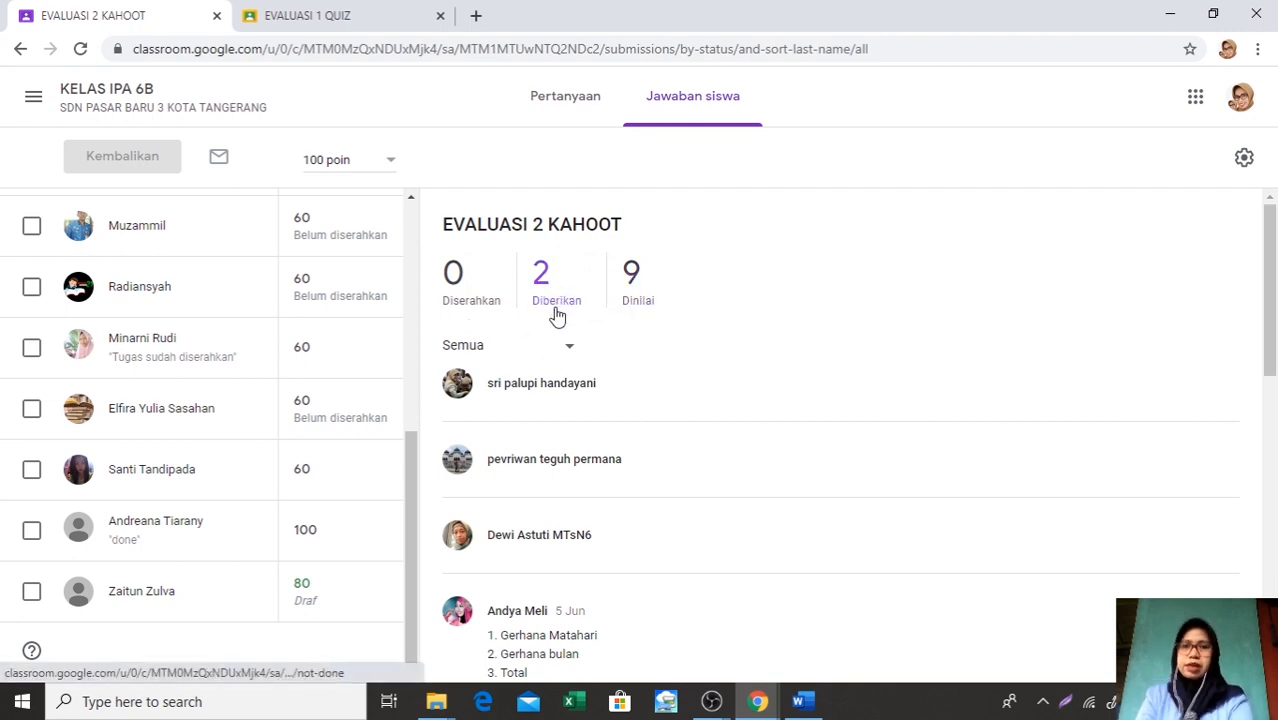
{"action": "left_click", "coordinate": [645, 292]}
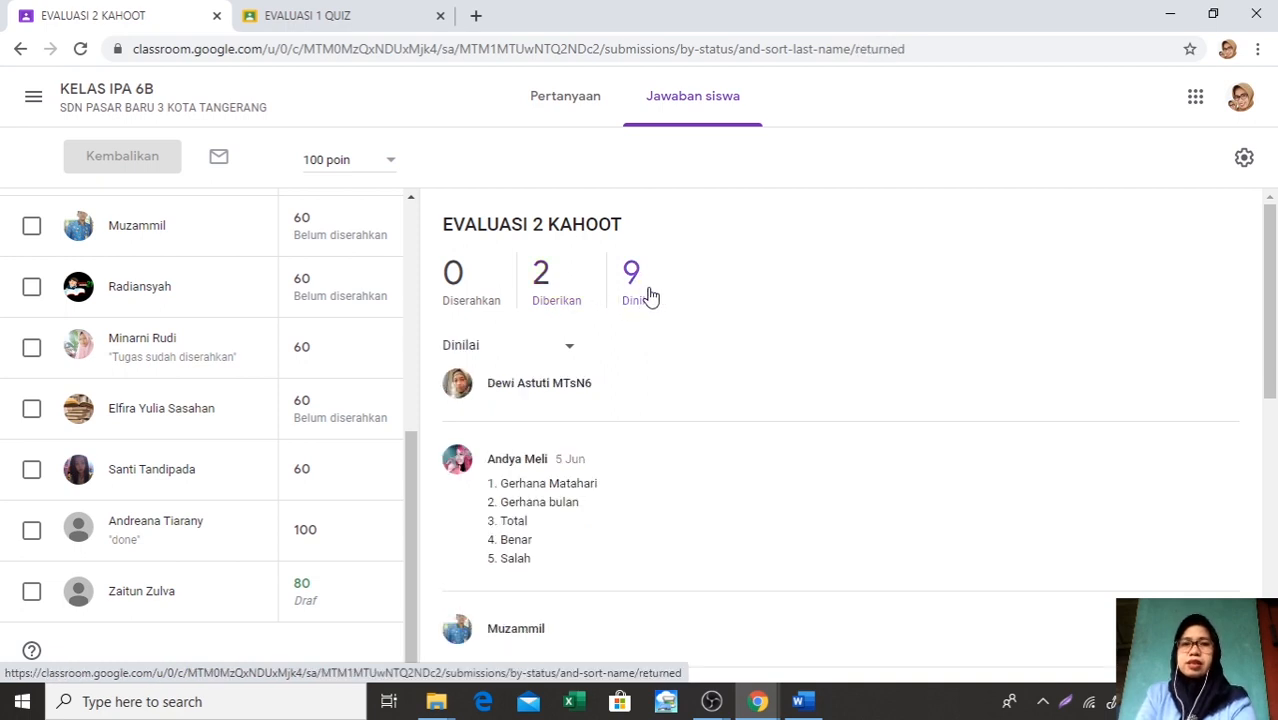
Copy all class grades to a Google spreadsheet and look through the students' grade rows
{"action": "left_click", "coordinate": [1245, 160]}
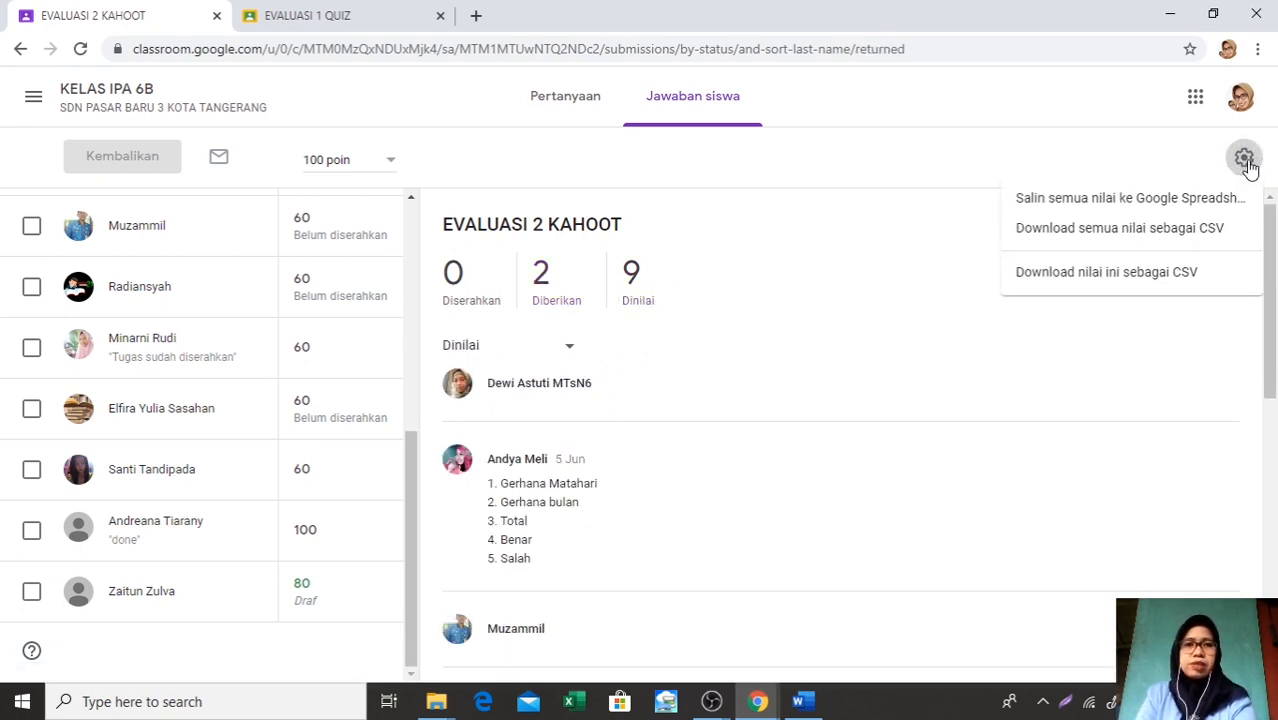
{"action": "left_click", "coordinate": [1190, 199]}
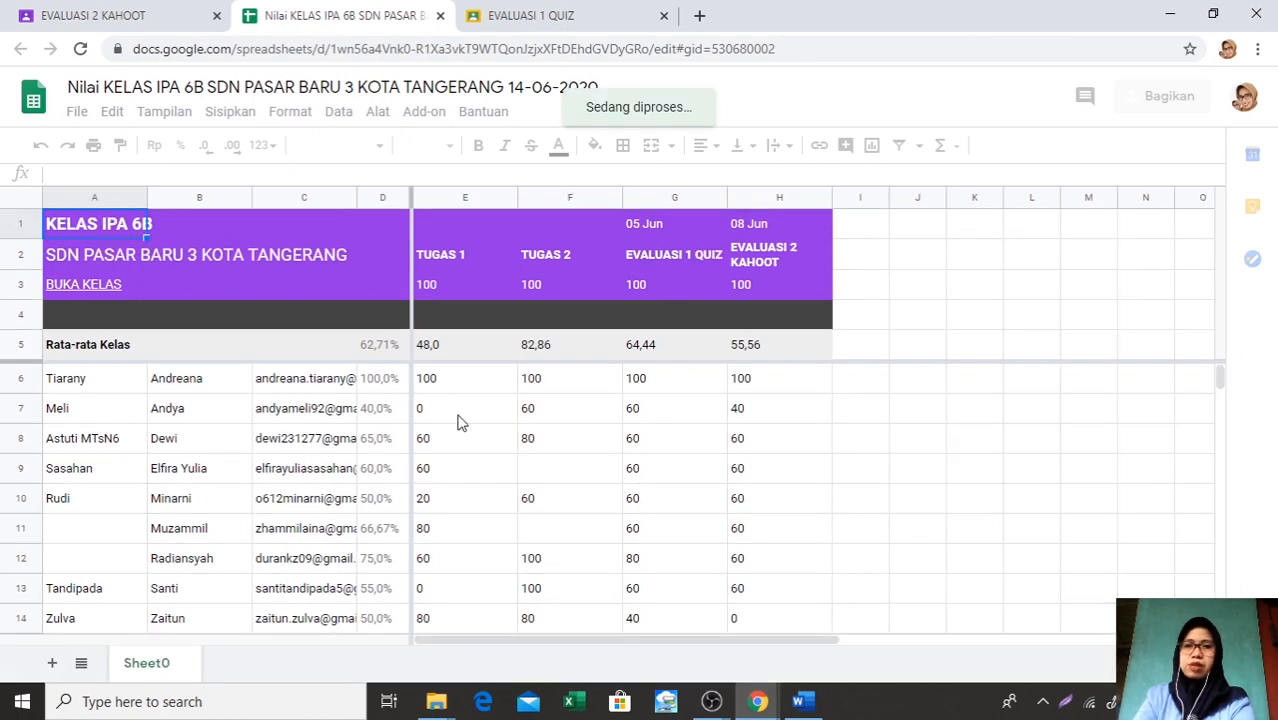
{"action": "scroll", "coordinate": [433, 498], "scroll_direction": "down", "scroll_amount": 1}
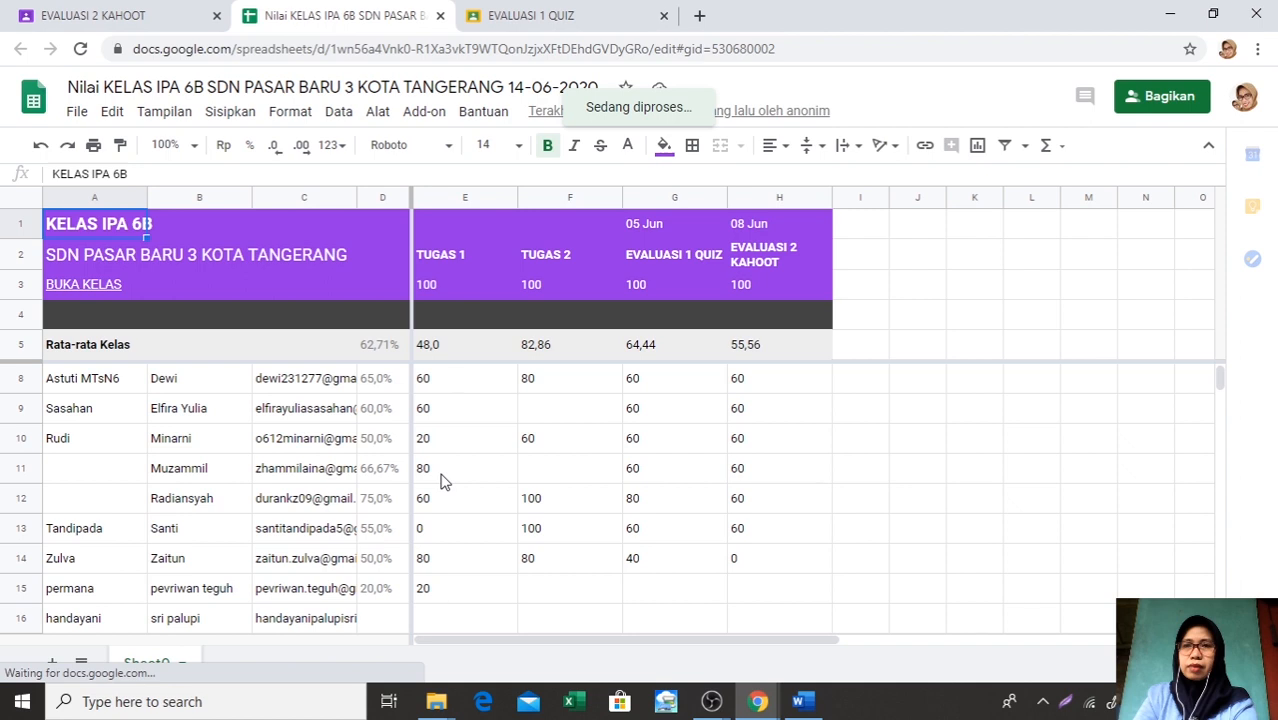
{"action": "scroll", "coordinate": [445, 482], "scroll_direction": "up", "scroll_amount": 1}
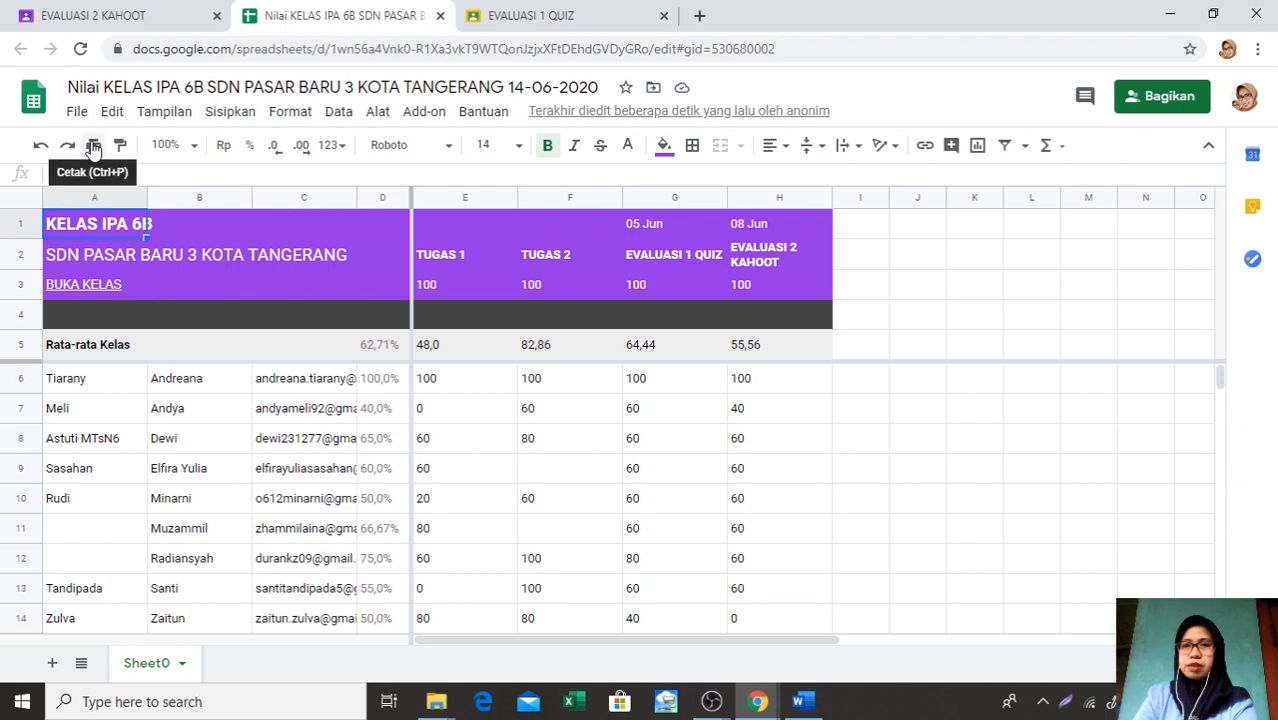
{"action": "scroll", "coordinate": [172, 250], "scroll_direction": "down", "scroll_amount": 2}
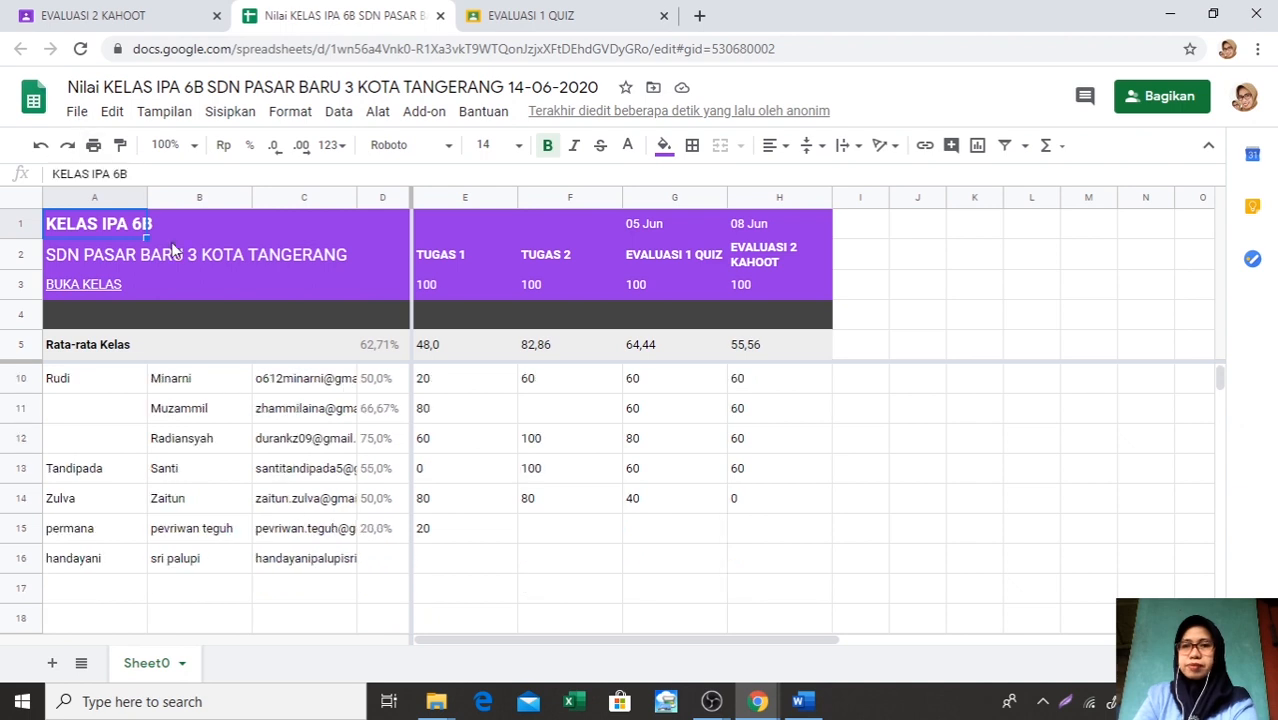
{"action": "scroll", "coordinate": [172, 248], "scroll_direction": "up", "scroll_amount": 2}
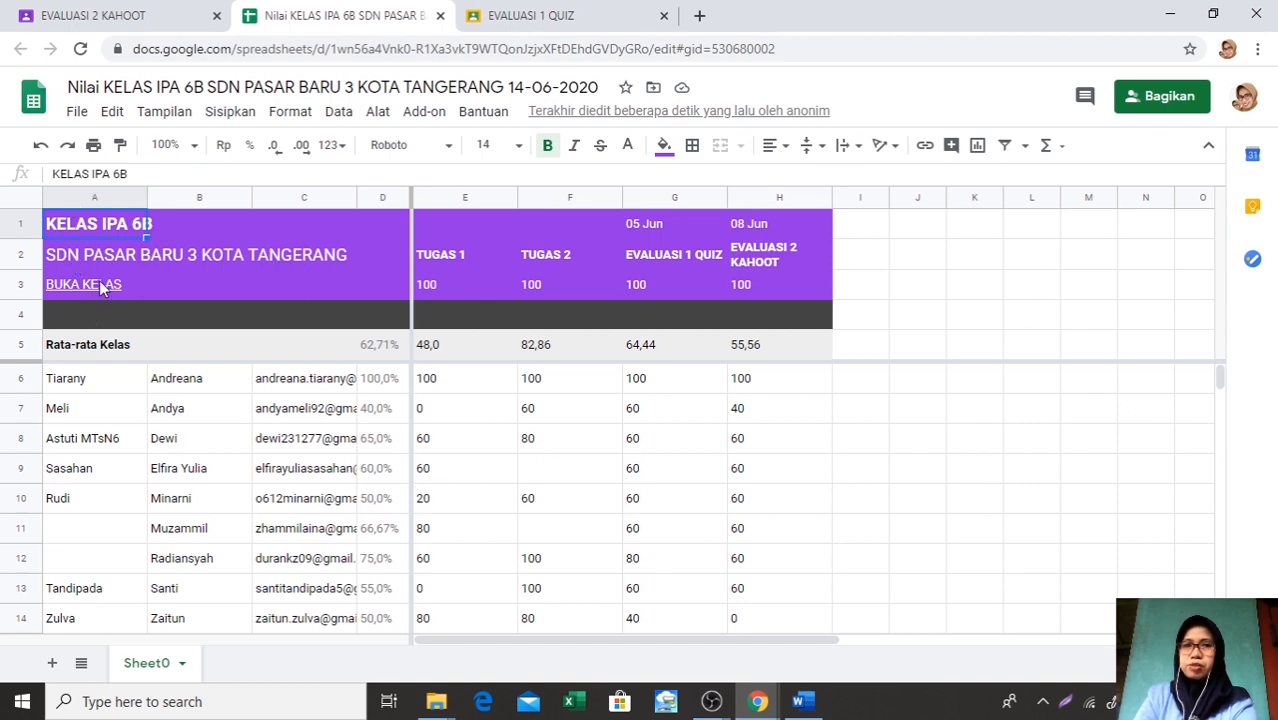
Download the class grades spreadsheet as a Microsoft Excel (.xlsx) file
{"action": "left_click", "coordinate": [82, 113]}
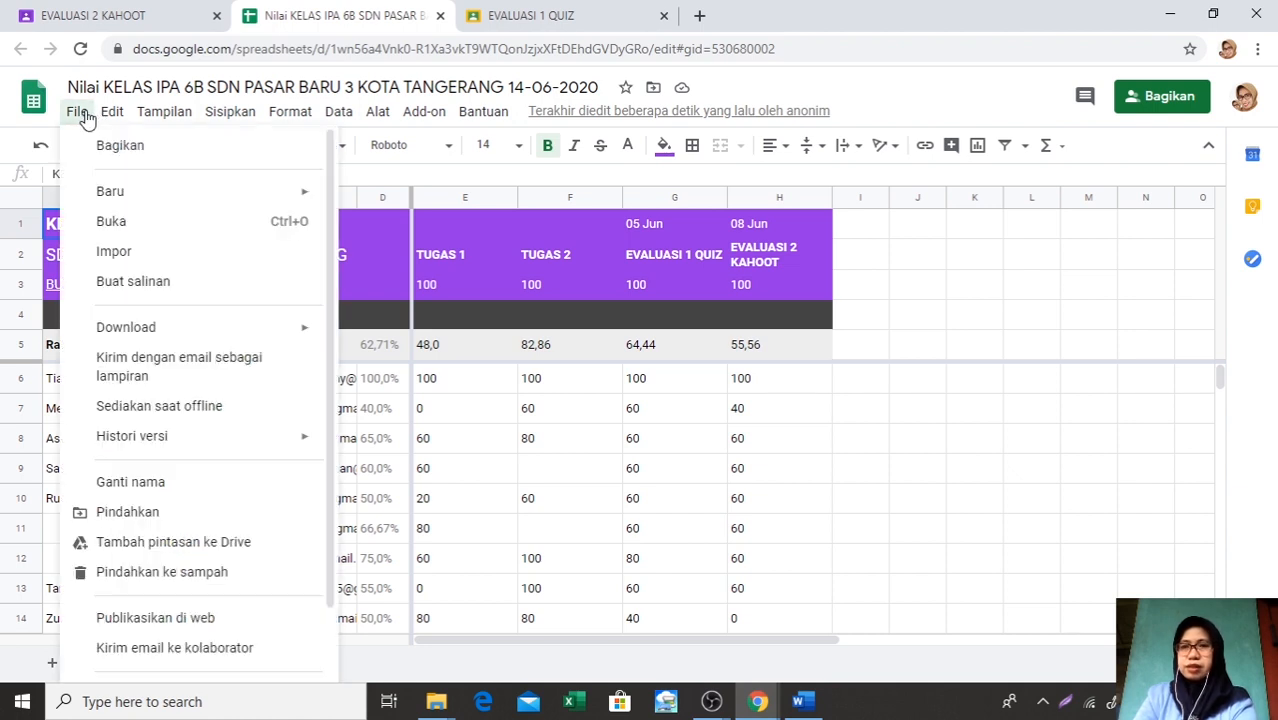
{"action": "mouse_move", "coordinate": [136, 336]}
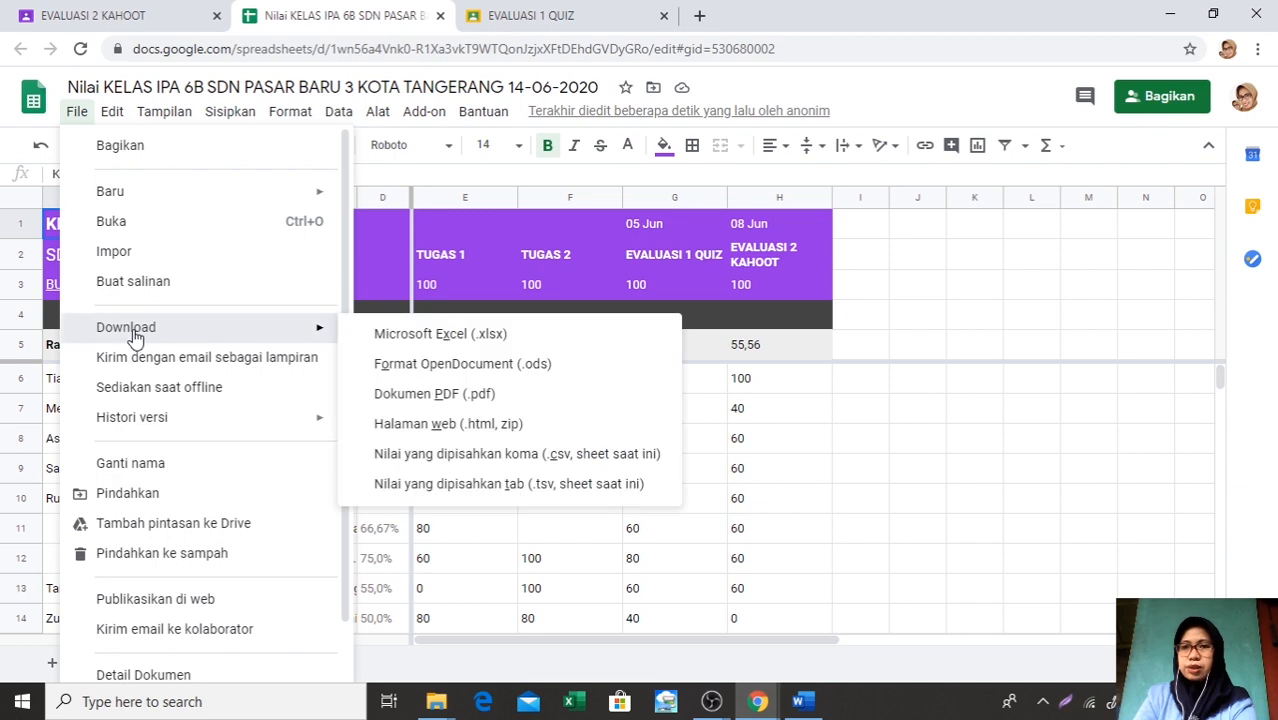
{"action": "left_click", "coordinate": [408, 336]}
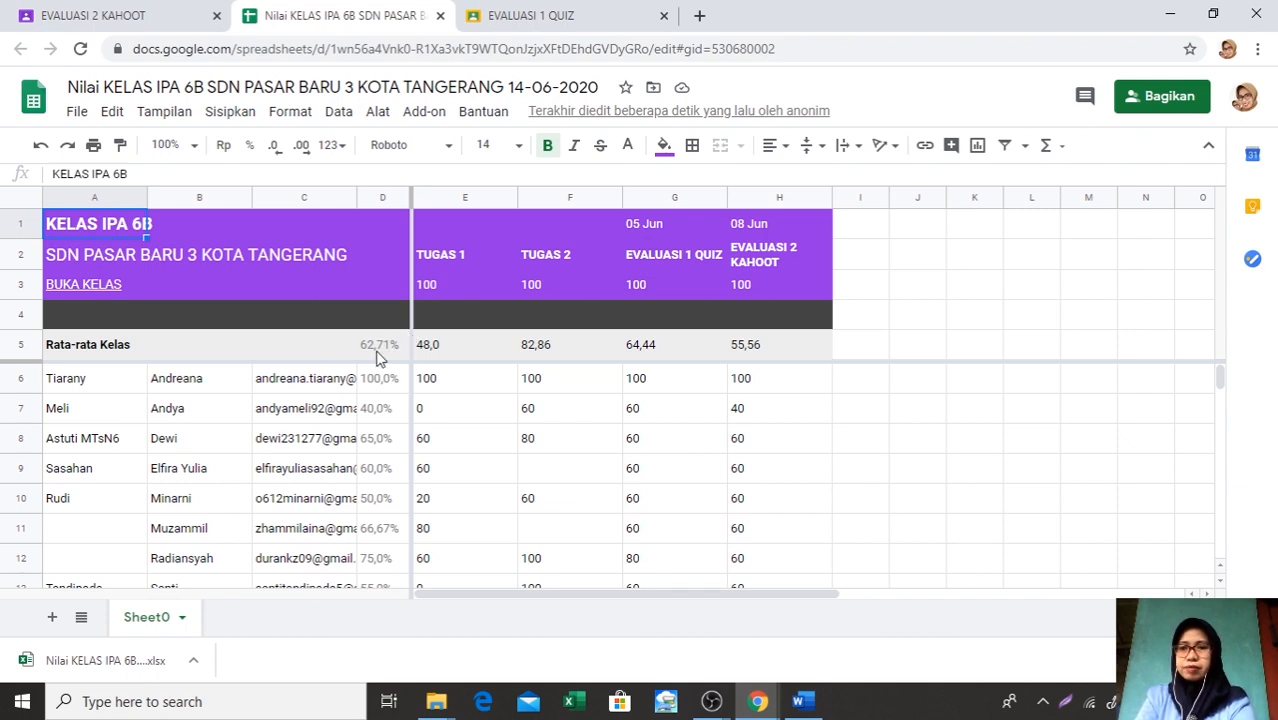
Open the downloaded grades workbook in Excel, recover its content, enable editing and dismiss the repair report
{"action": "left_click", "coordinate": [154, 662]}
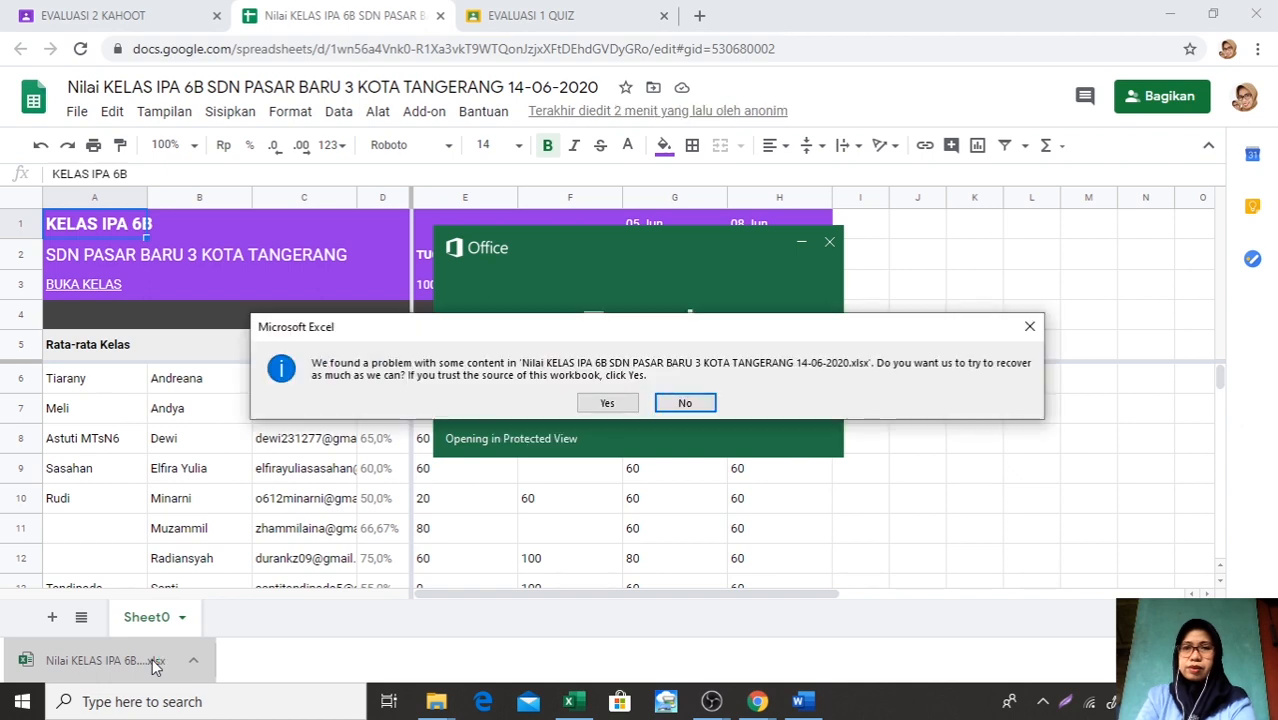
{"action": "left_click", "coordinate": [609, 402]}
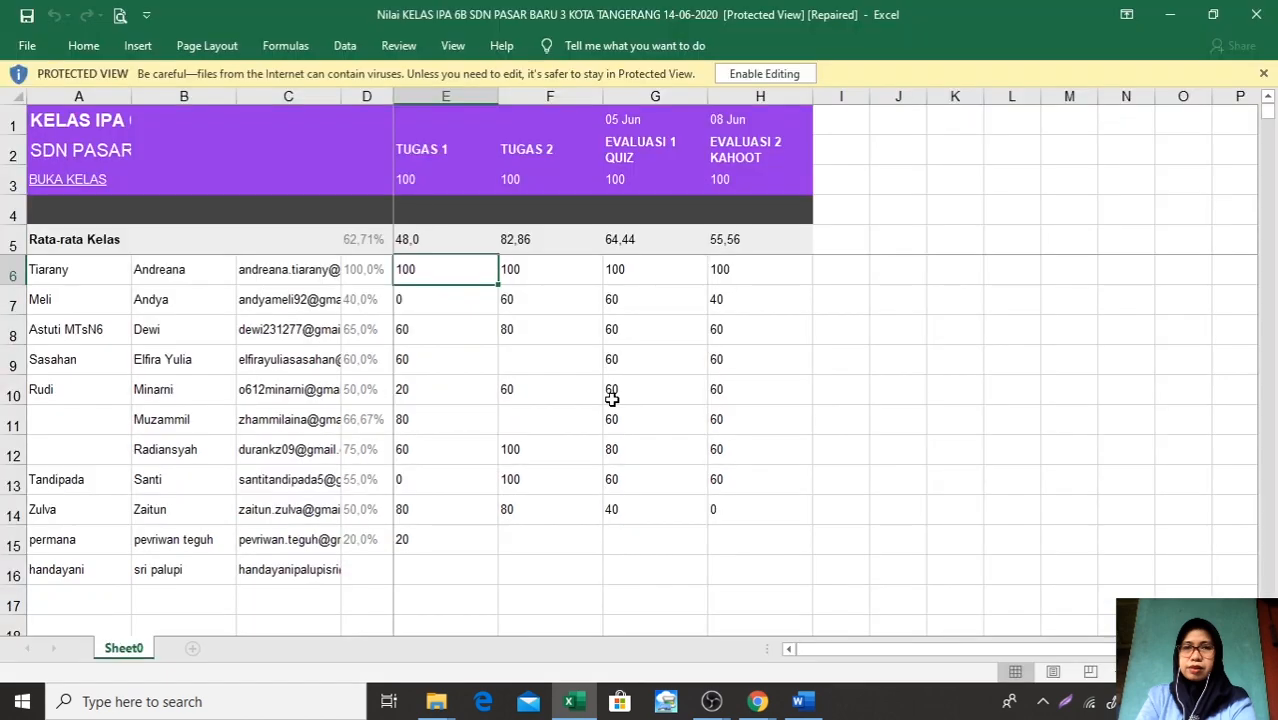
{"action": "left_click", "coordinate": [746, 75]}
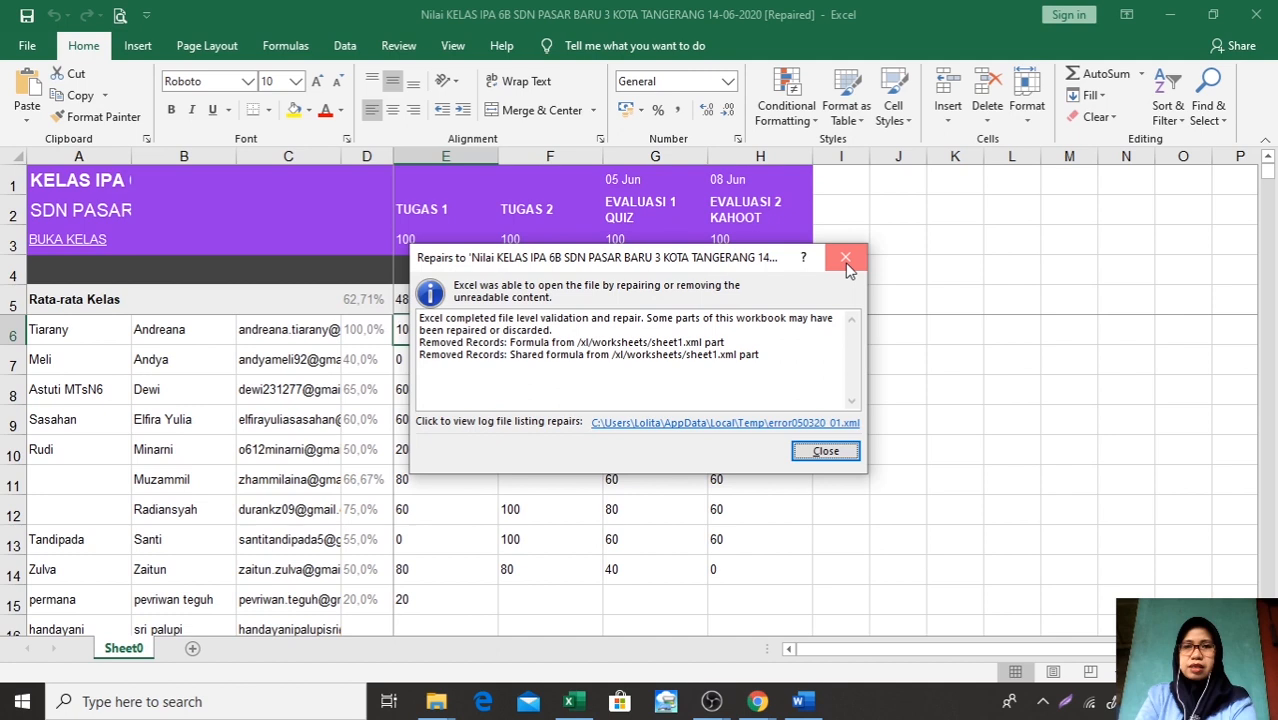
{"action": "left_click", "coordinate": [846, 260]}
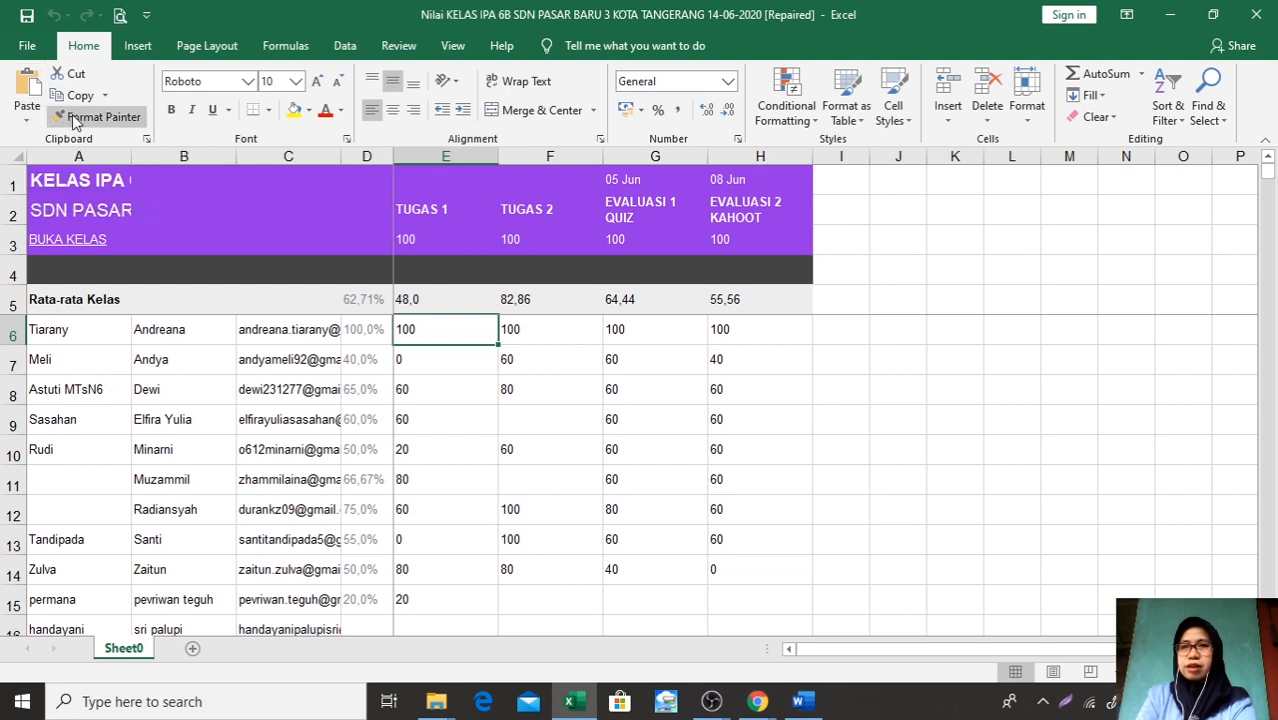
Save the workbook to drive D: as an Excel Workbook named REKAP NILAI IPA KELAS 6B GERHANA
{"action": "left_click", "coordinate": [35, 50]}
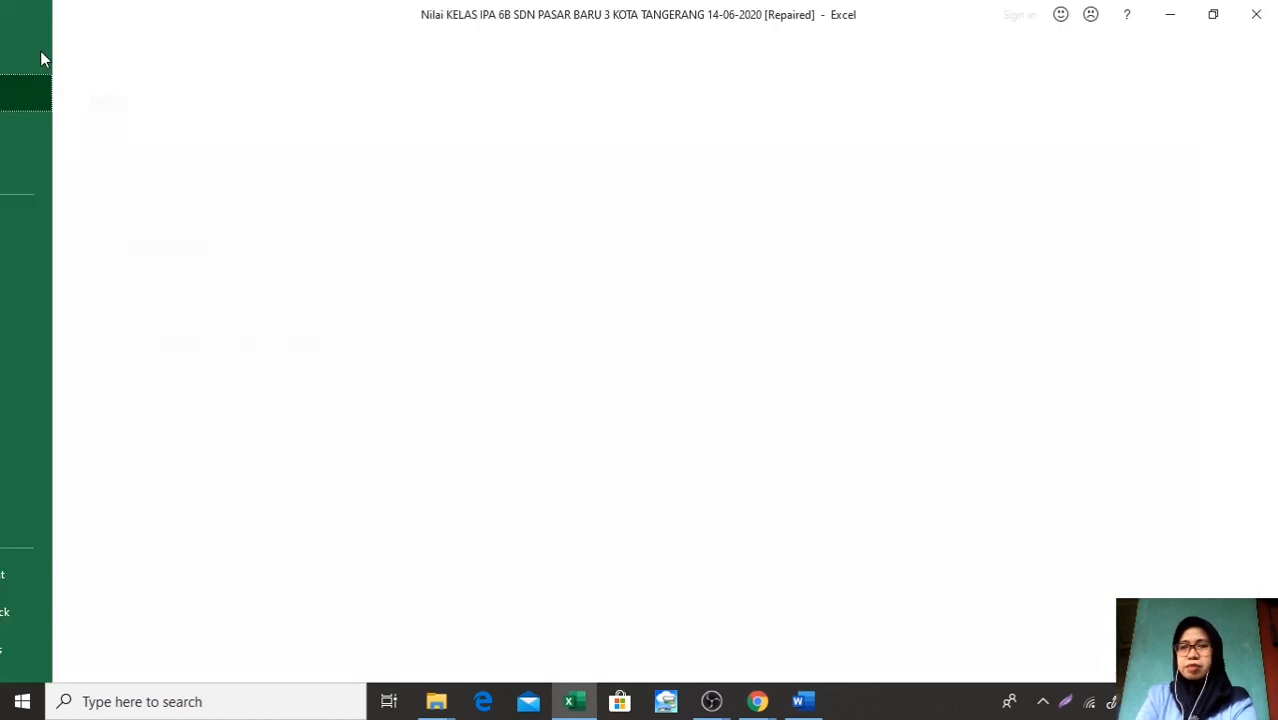
{"action": "left_click", "coordinate": [71, 296]}
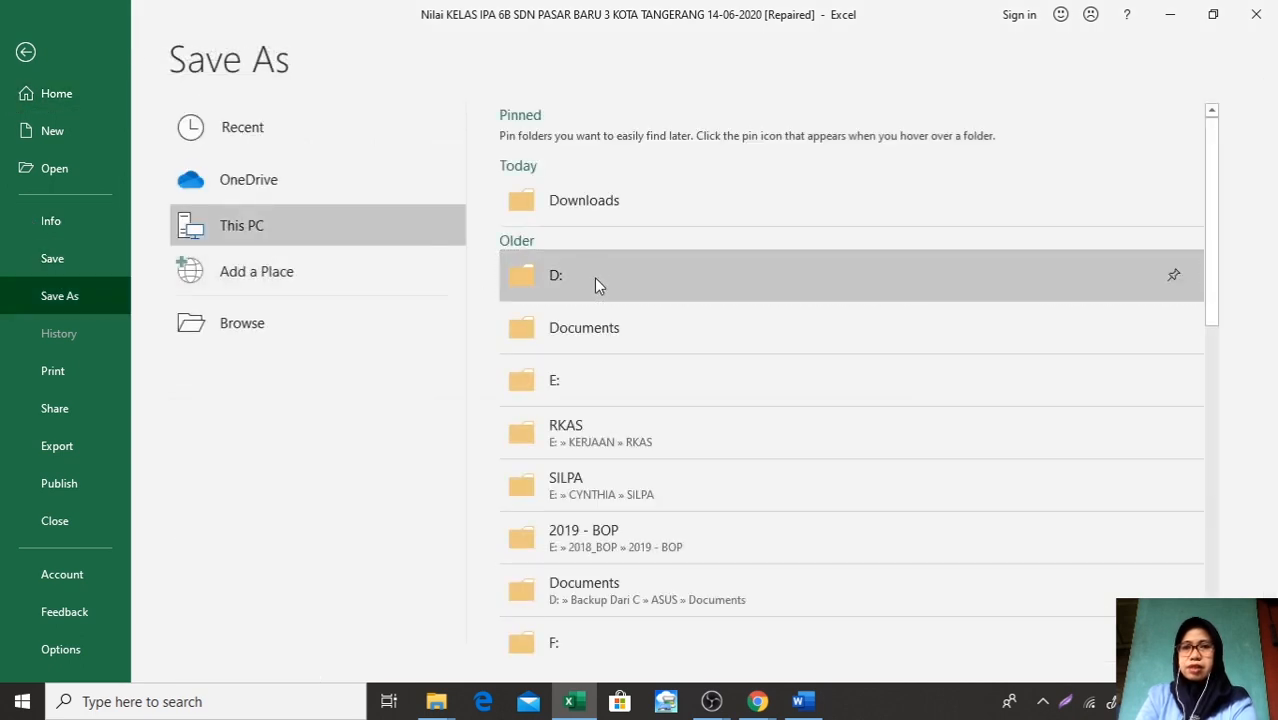
{"action": "left_click", "coordinate": [594, 277]}
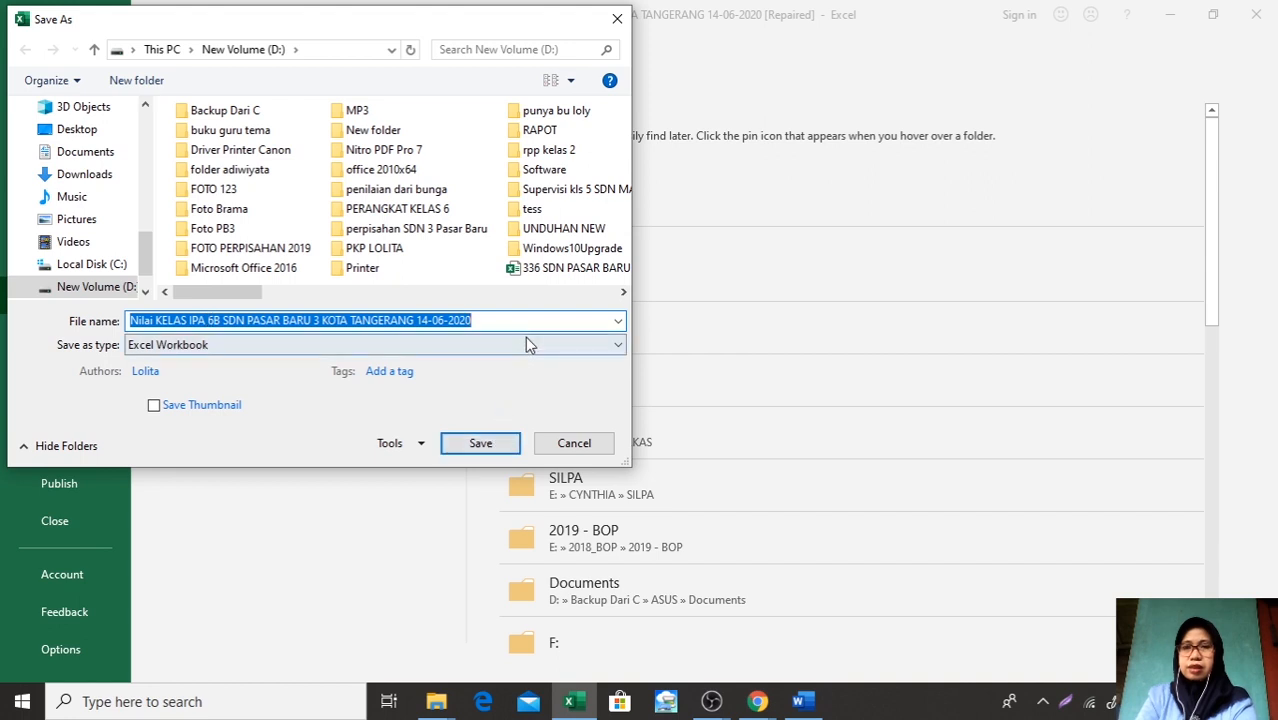
{"action": "key", "text": "BackSpace"}
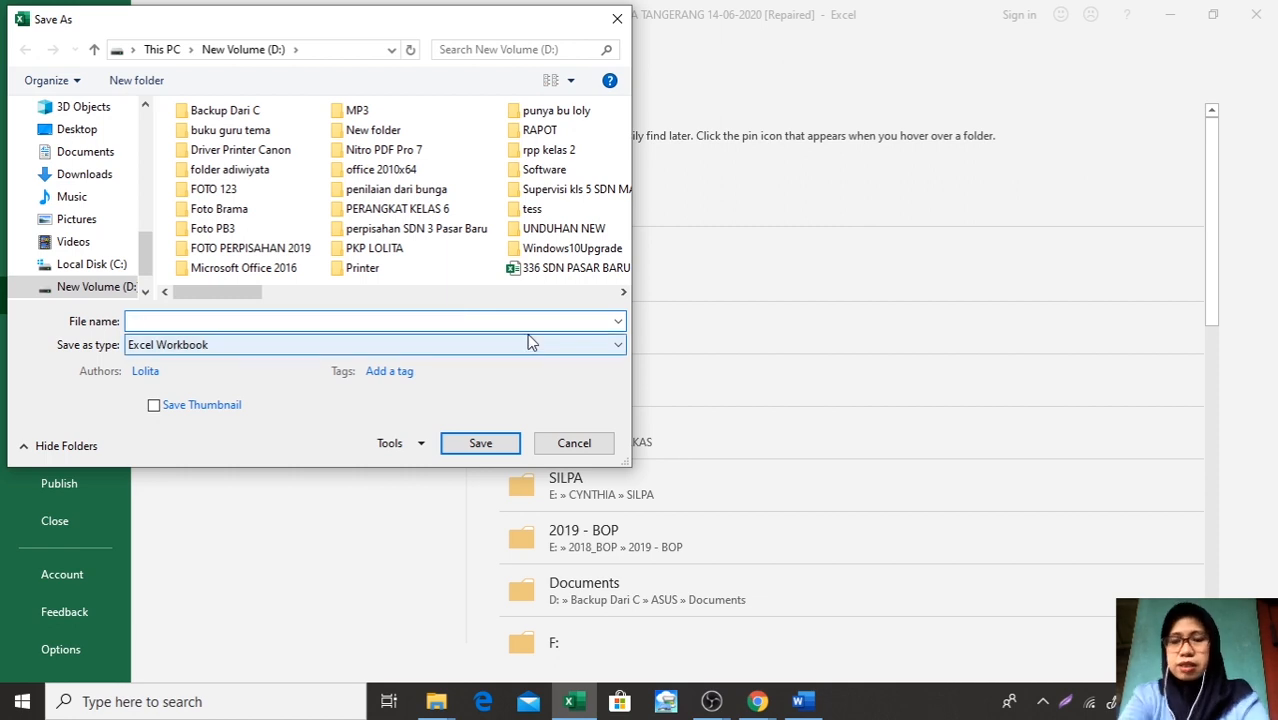
{"action": "type", "text": "REKAP N"}
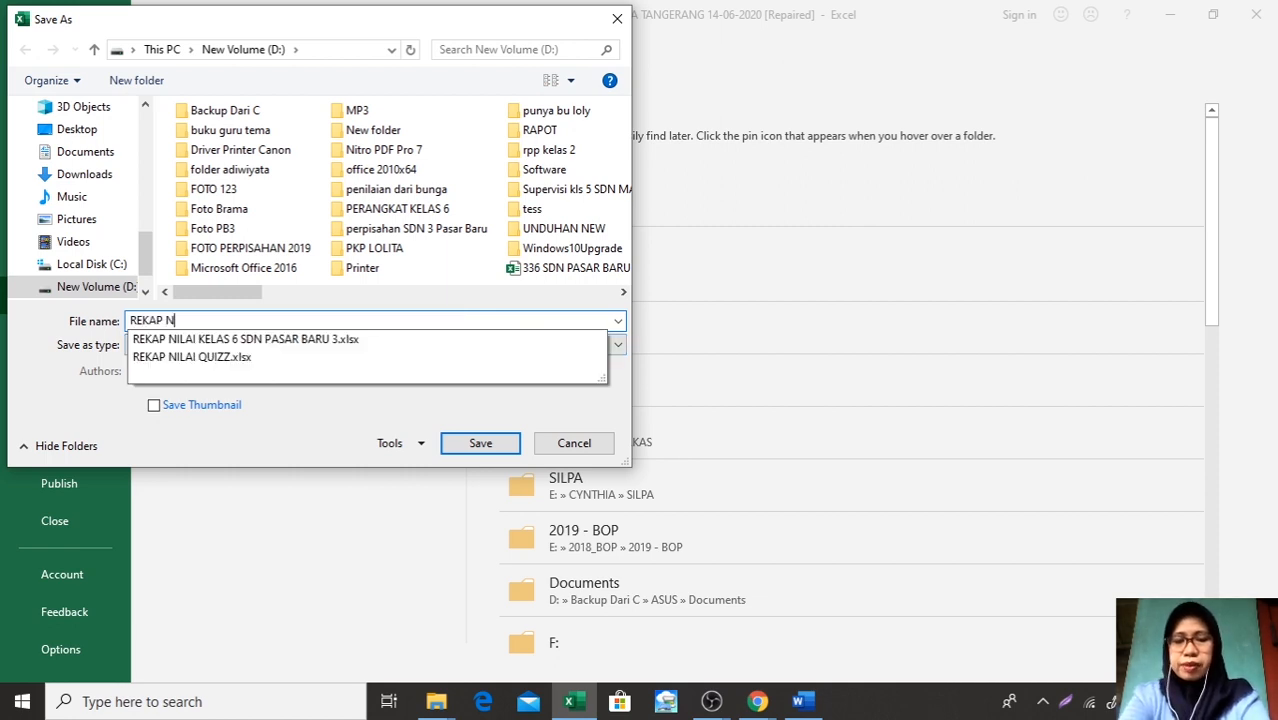
{"action": "type", "text": "ILAI"}
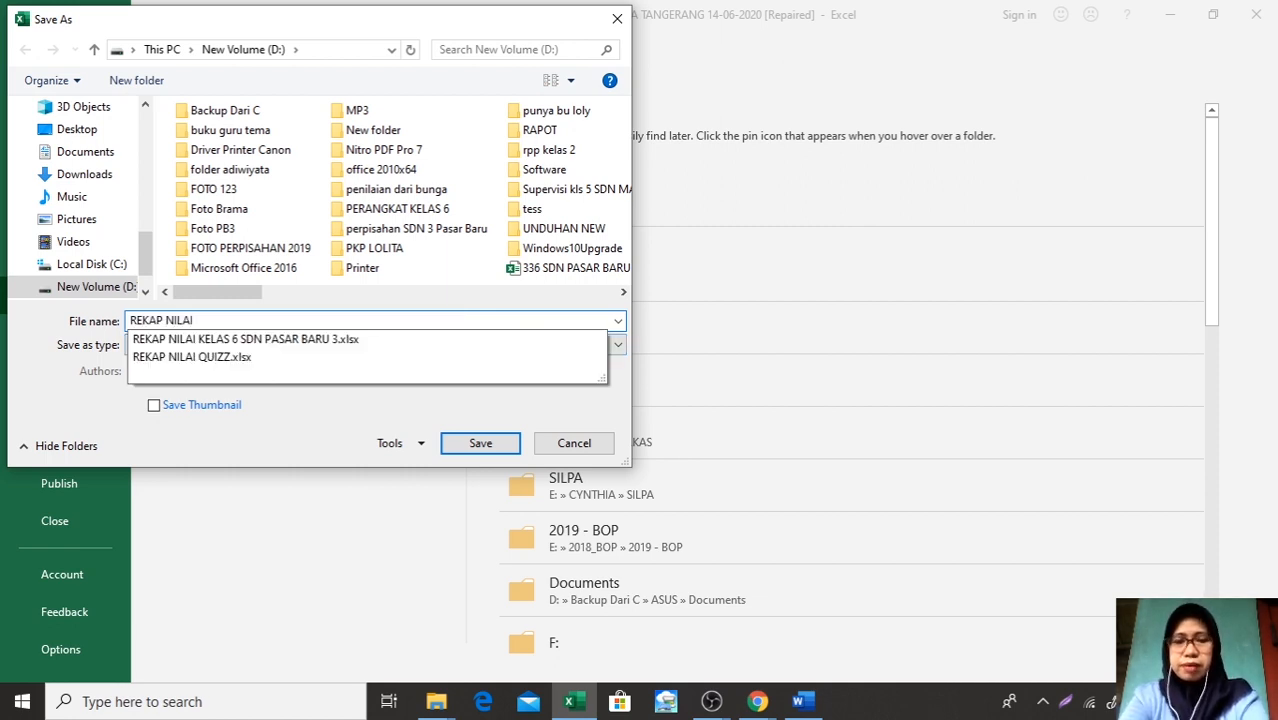
{"action": "type", "text": " IPA K"}
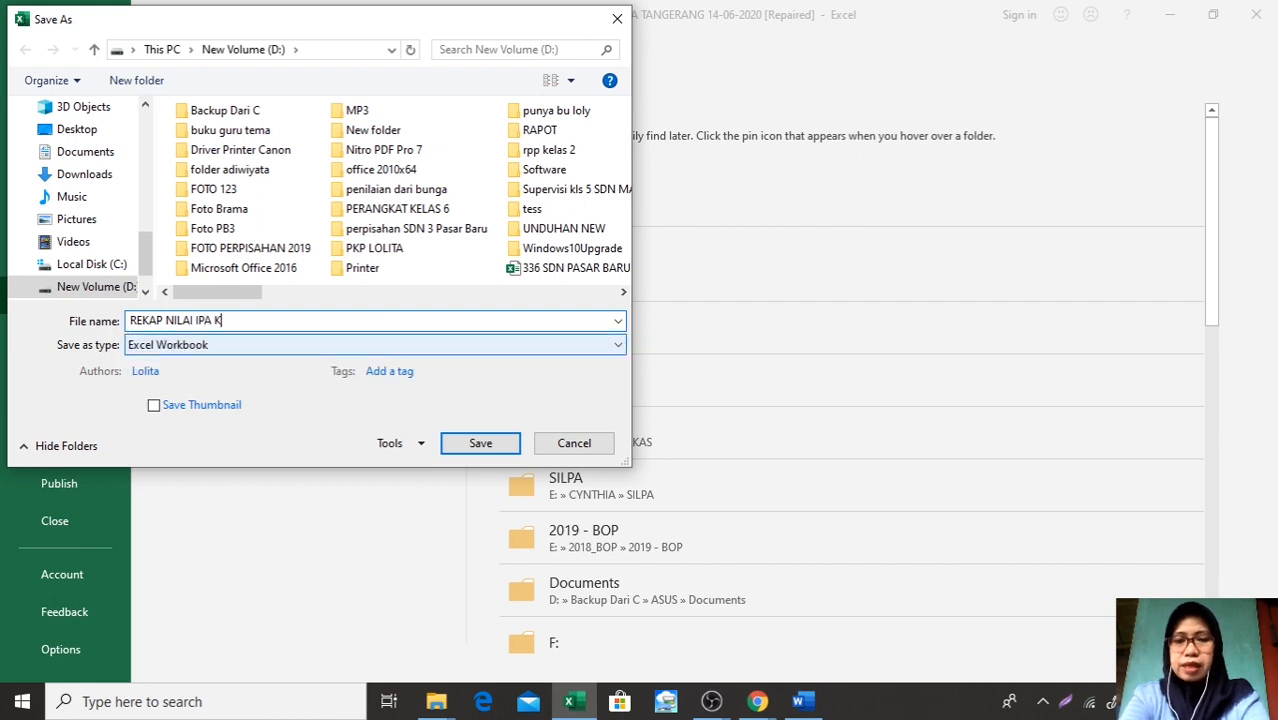
{"action": "type", "text": "ELAS "}
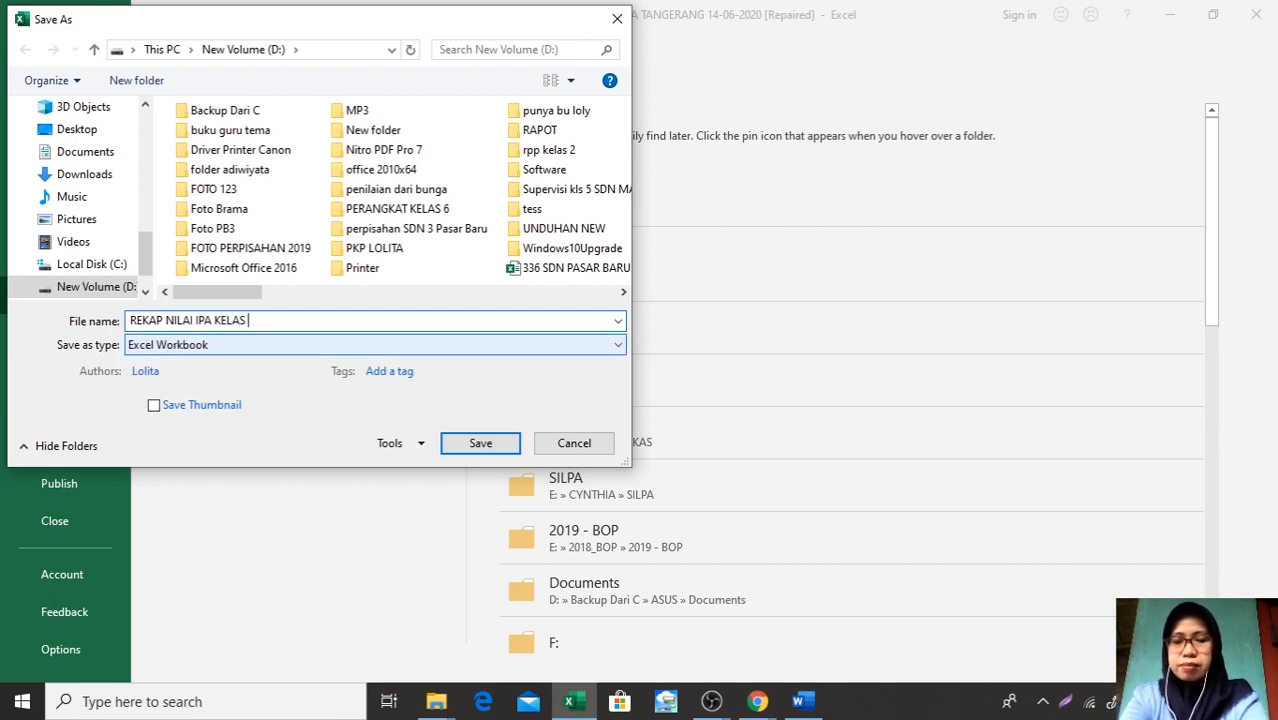
{"action": "type", "text": "6B "}
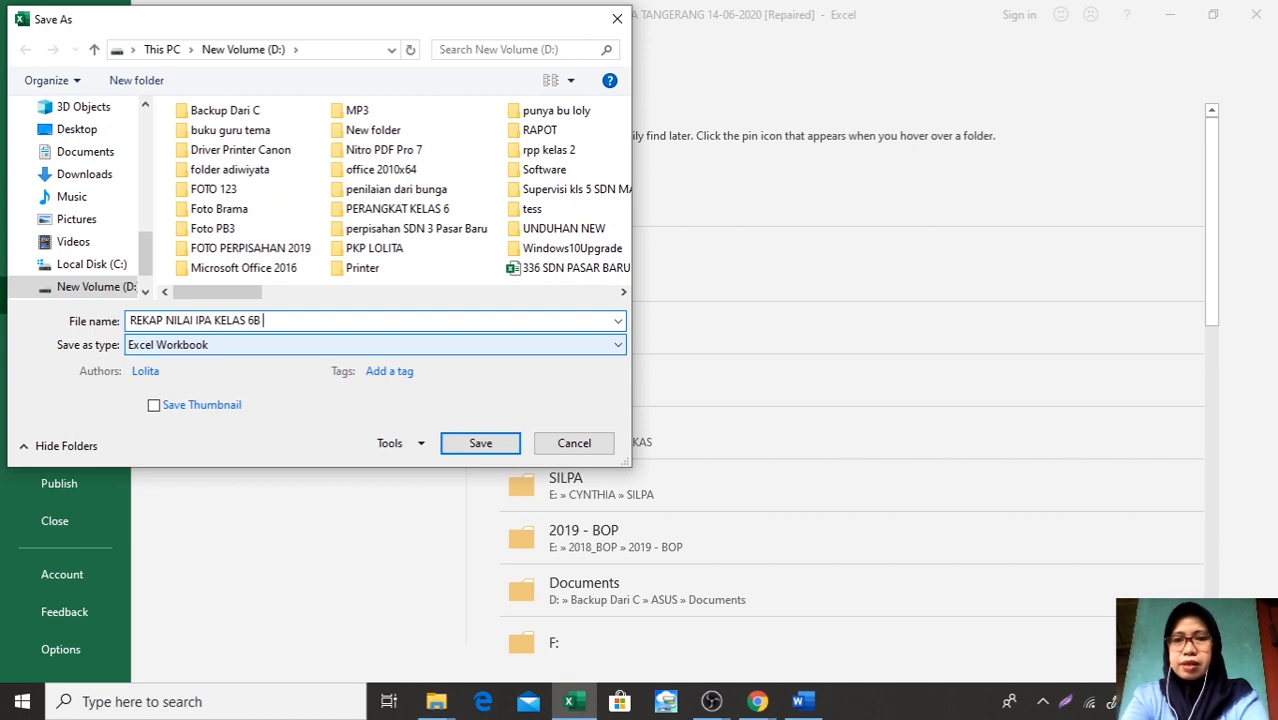
{"action": "type", "text": "GER"}
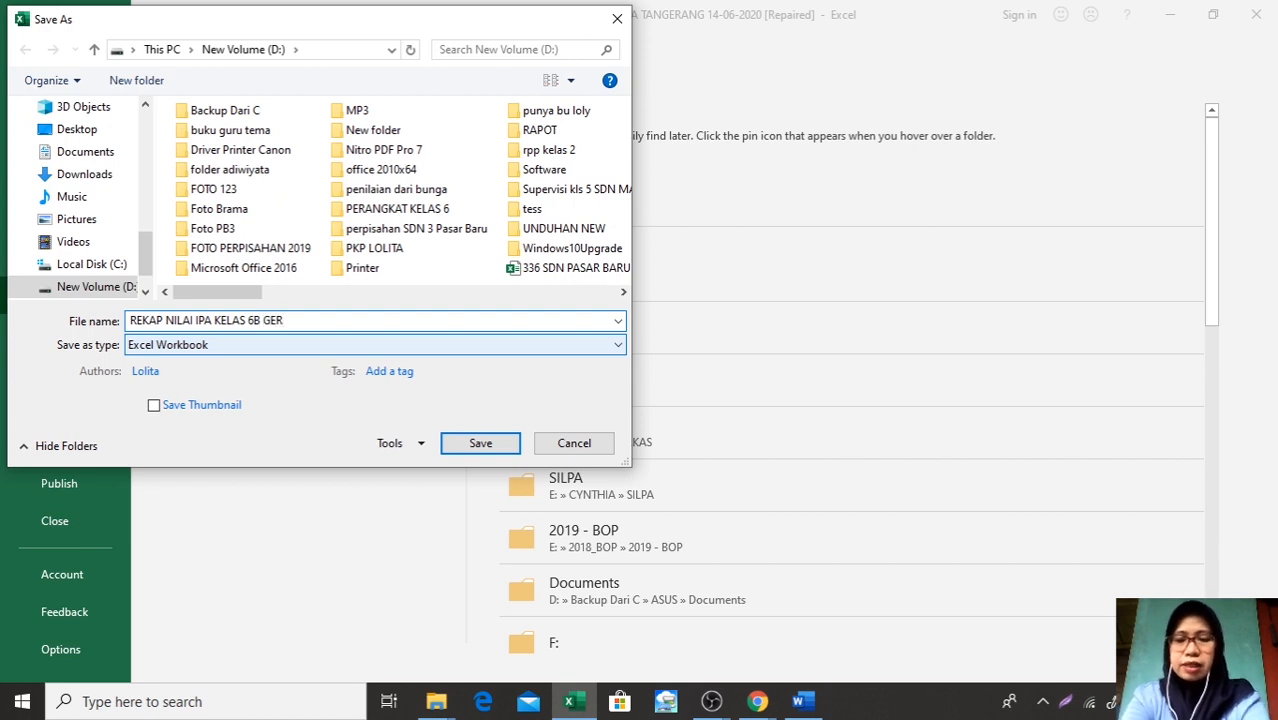
{"action": "type", "text": "HANA"}
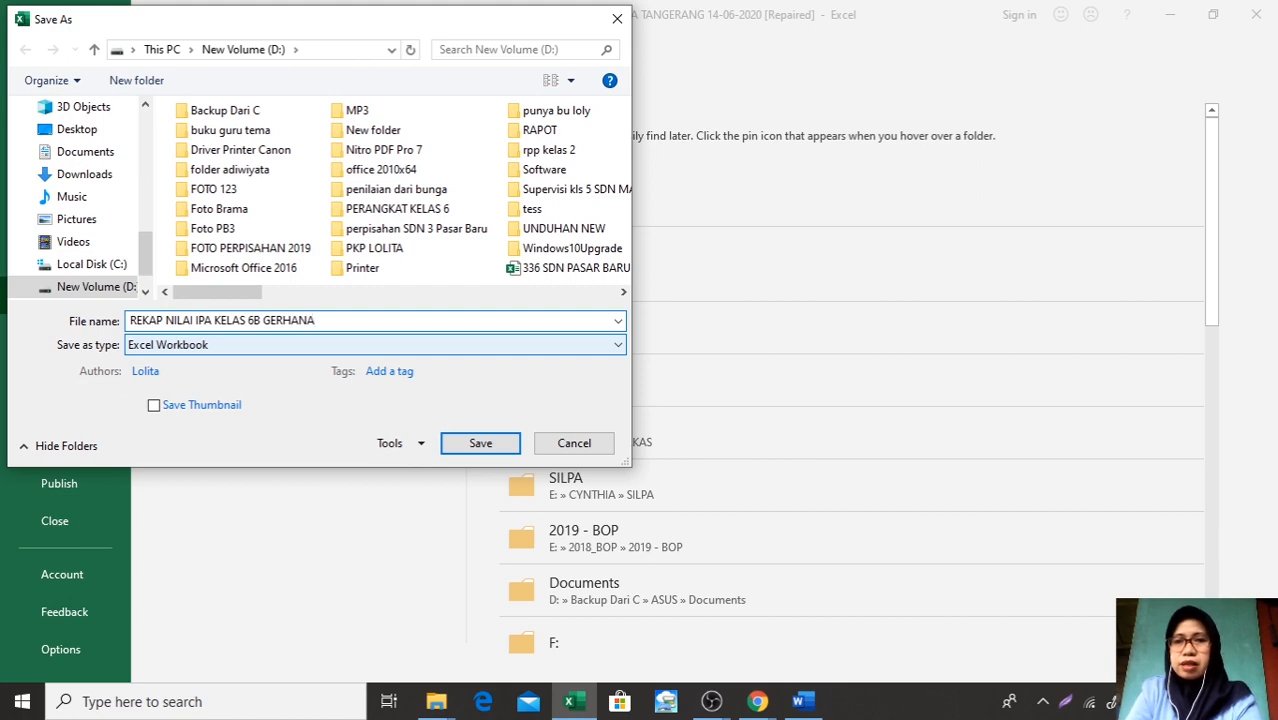
{"action": "left_click", "coordinate": [502, 451]}
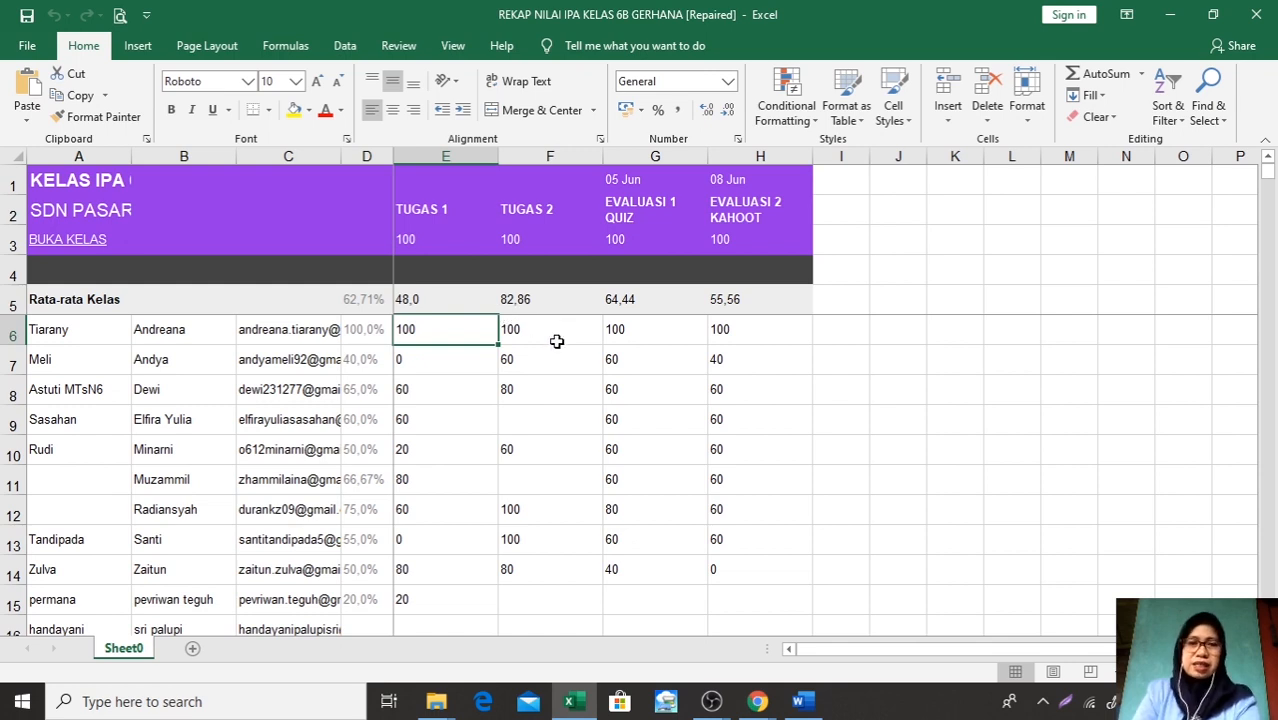
{"action": "mouse_move", "coordinate": [754, 705]}
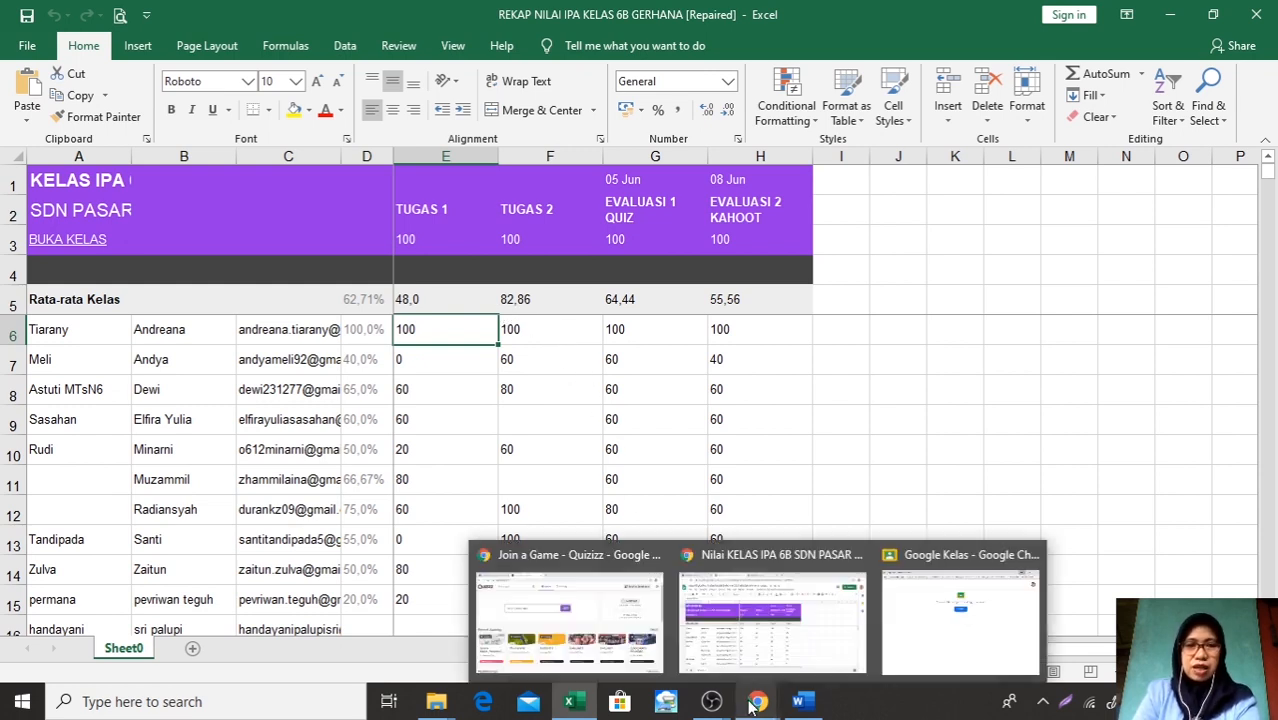